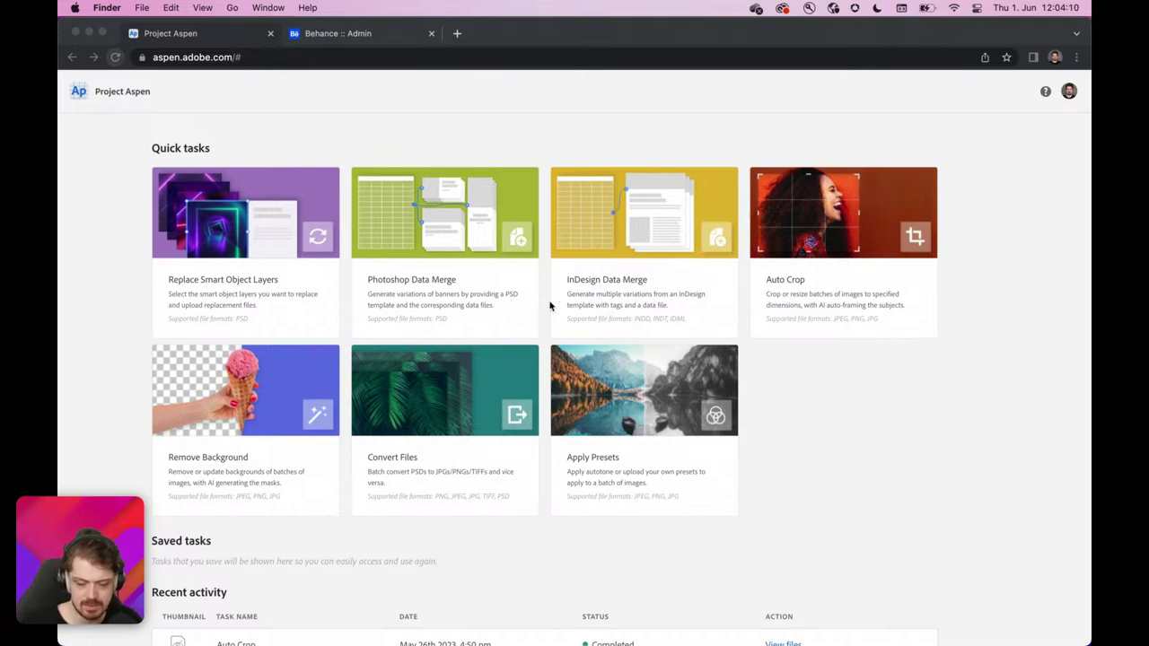
Step: Open the Auto Crop overview showing the Places, Products and Headshots sample sets
{"action": "scroll", "coordinate": [601, 386], "scroll_direction": "down", "scroll_amount": 3}
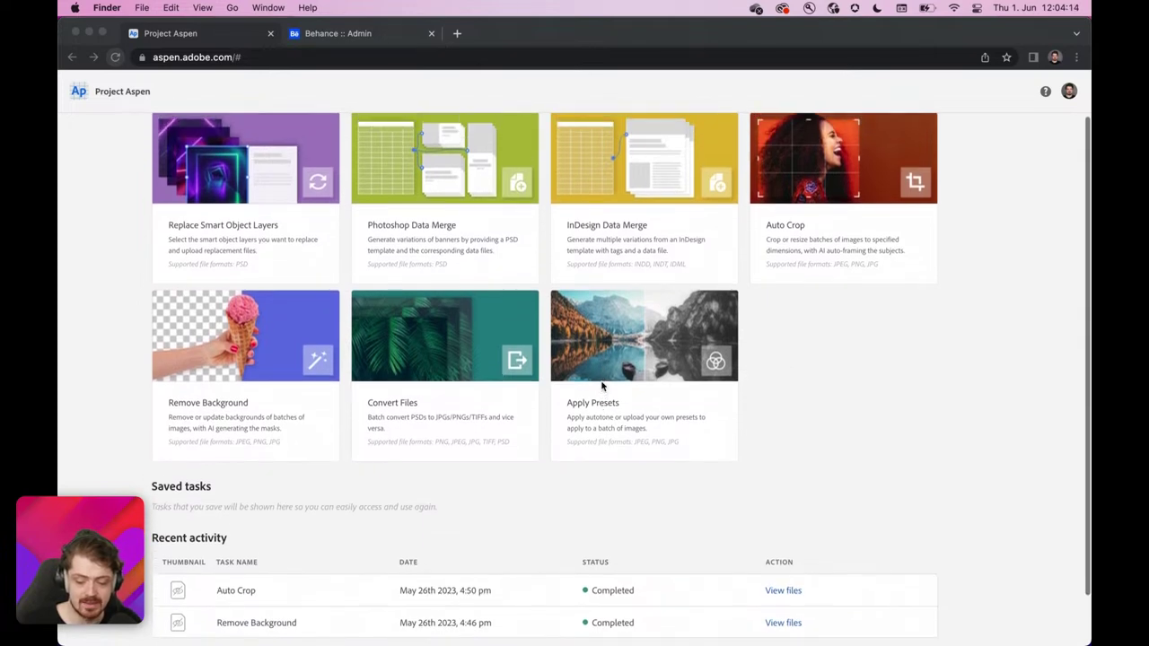
{"action": "scroll", "coordinate": [602, 386], "scroll_direction": "up", "scroll_amount": 2}
{"action": "scroll", "coordinate": [602, 386], "scroll_direction": "up", "scroll_amount": 2}
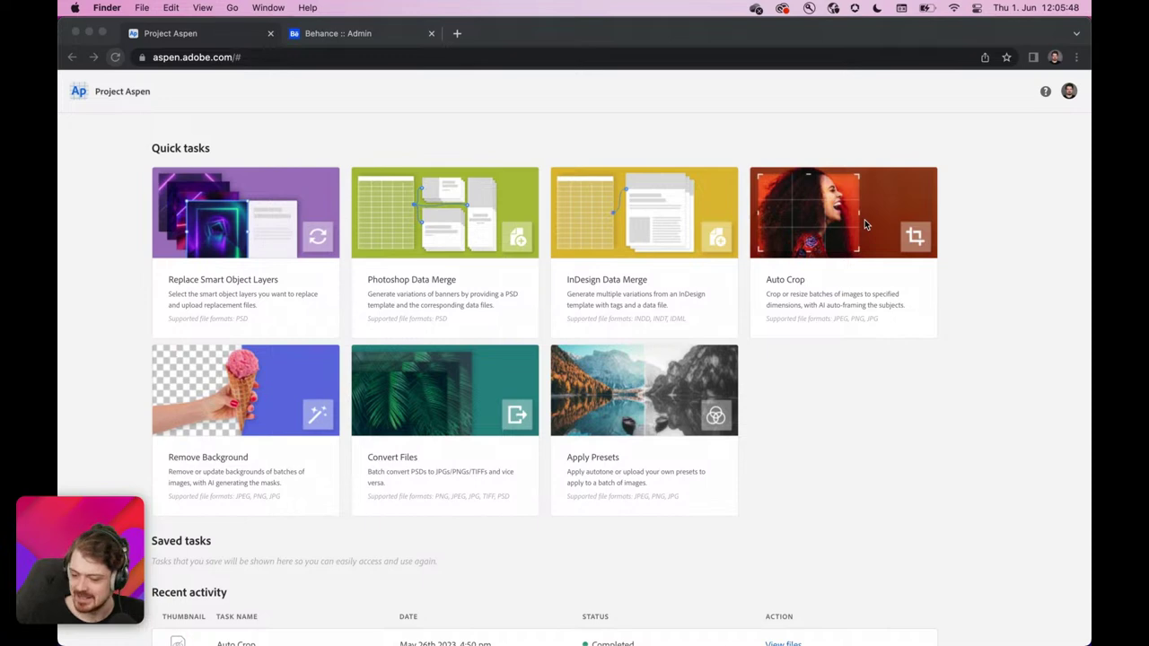
{"action": "key", "text": "super+Tab"}
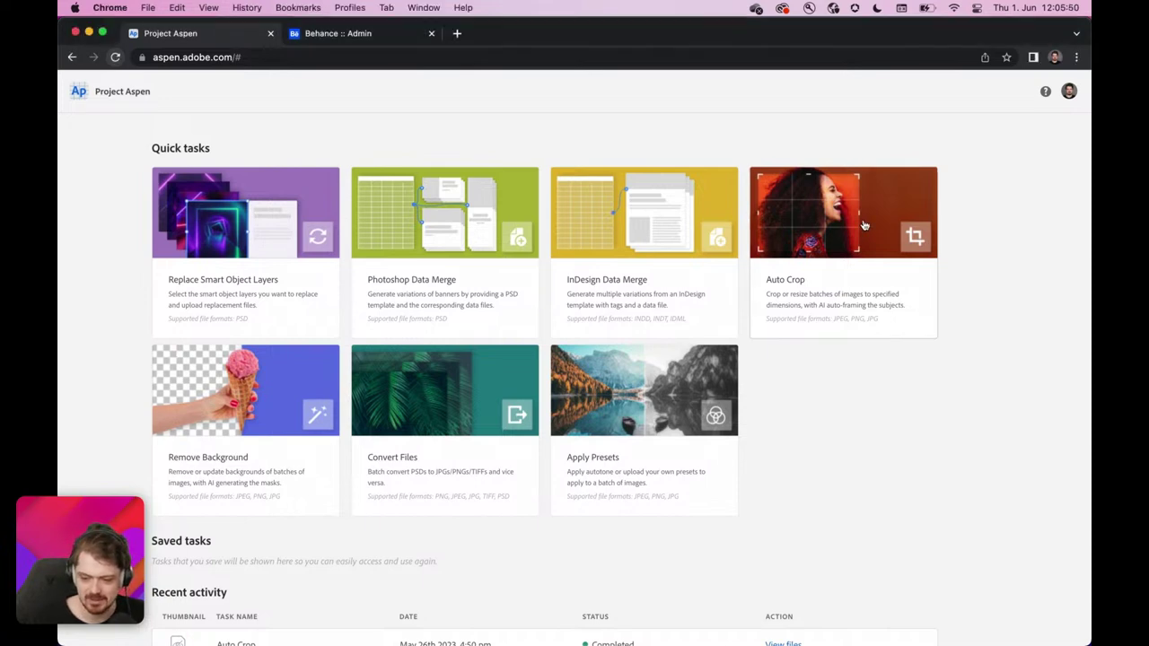
{"action": "left_click", "coordinate": [864, 226]}
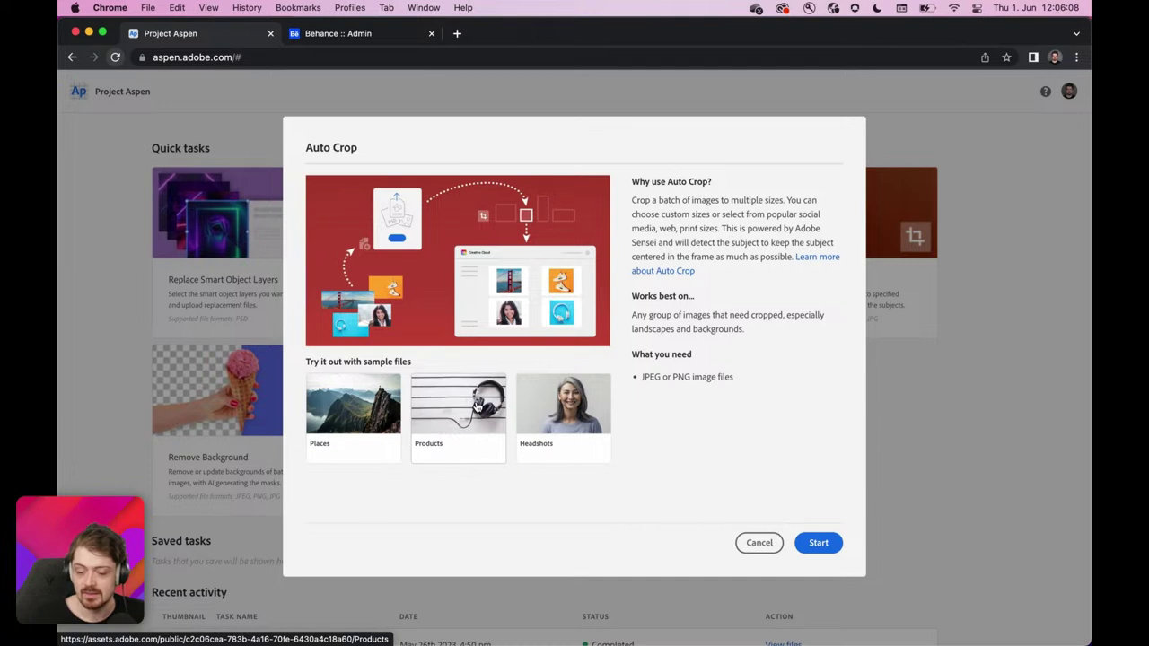
Step: Copy the Products sample images into Creative Cloud Files and return to the Project Aspen tab
{"action": "left_click", "coordinate": [477, 406]}
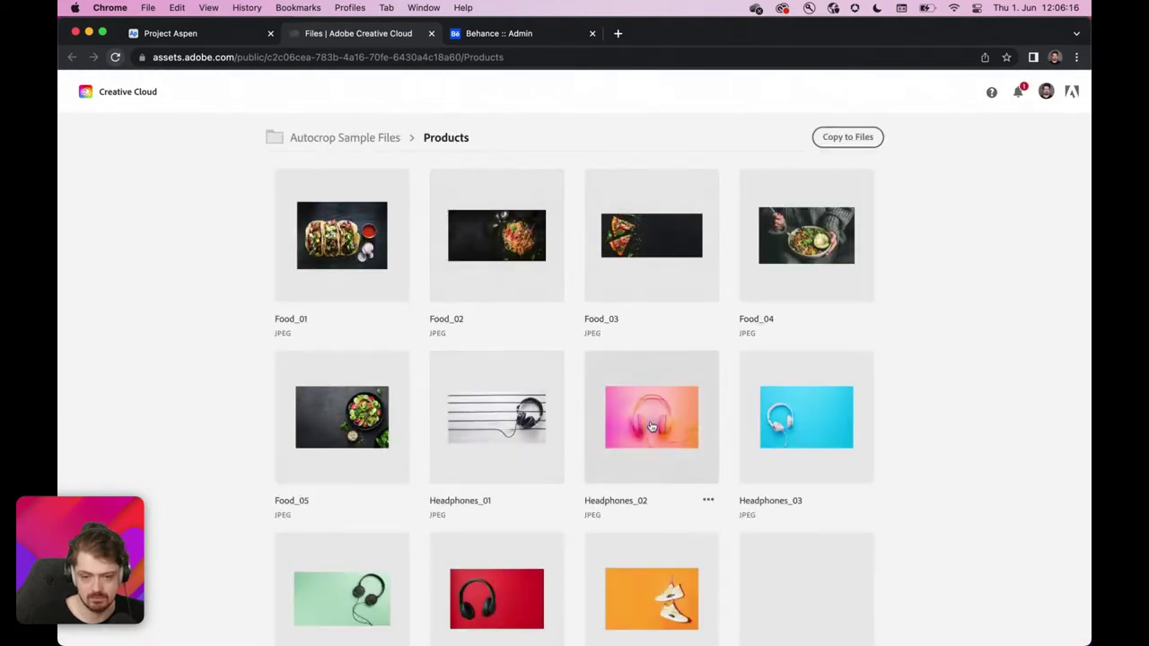
{"action": "scroll", "coordinate": [652, 427], "scroll_direction": "down", "scroll_amount": 2}
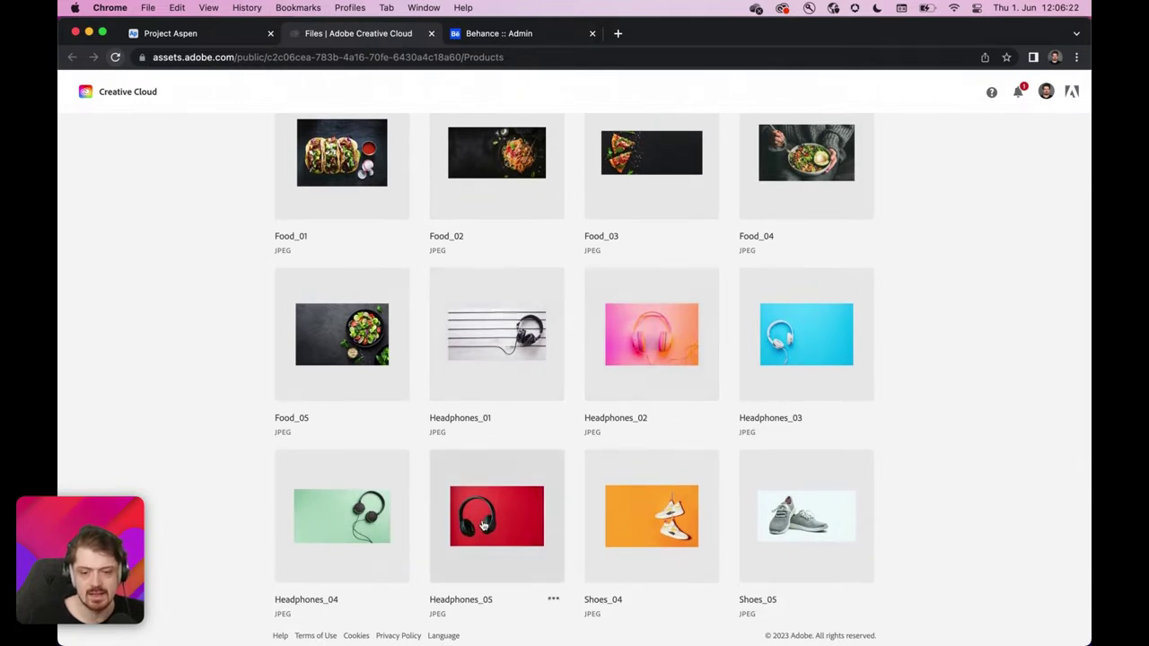
{"action": "scroll", "coordinate": [555, 532], "scroll_direction": "down", "scroll_amount": 1}
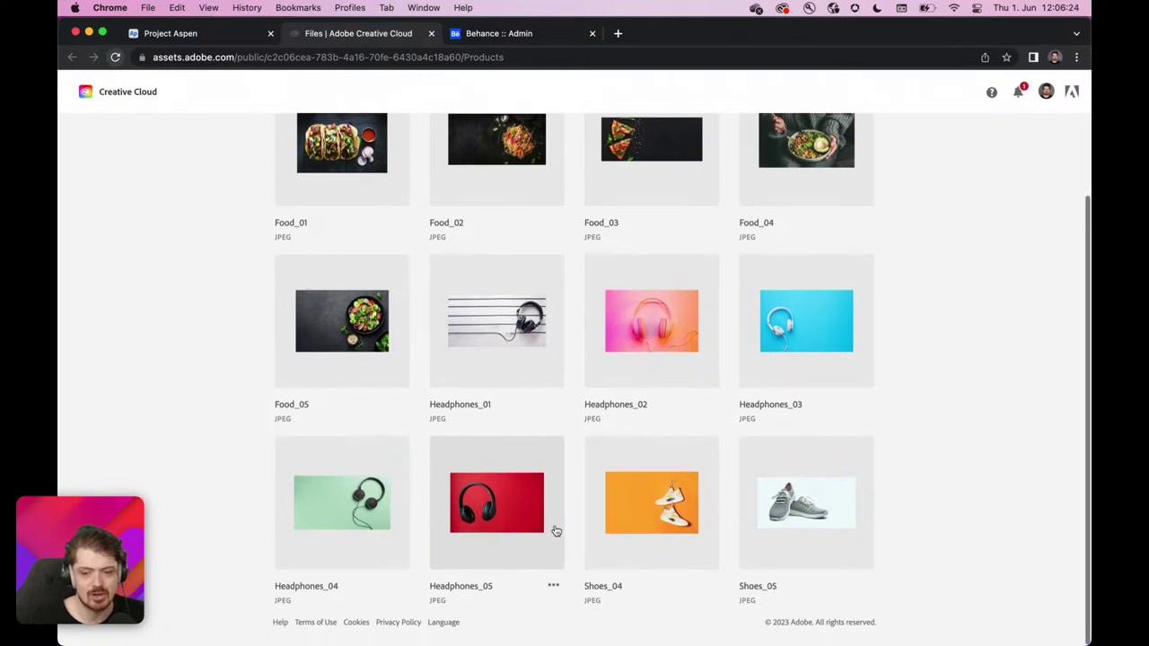
{"action": "scroll", "coordinate": [556, 531], "scroll_direction": "up", "scroll_amount": 3}
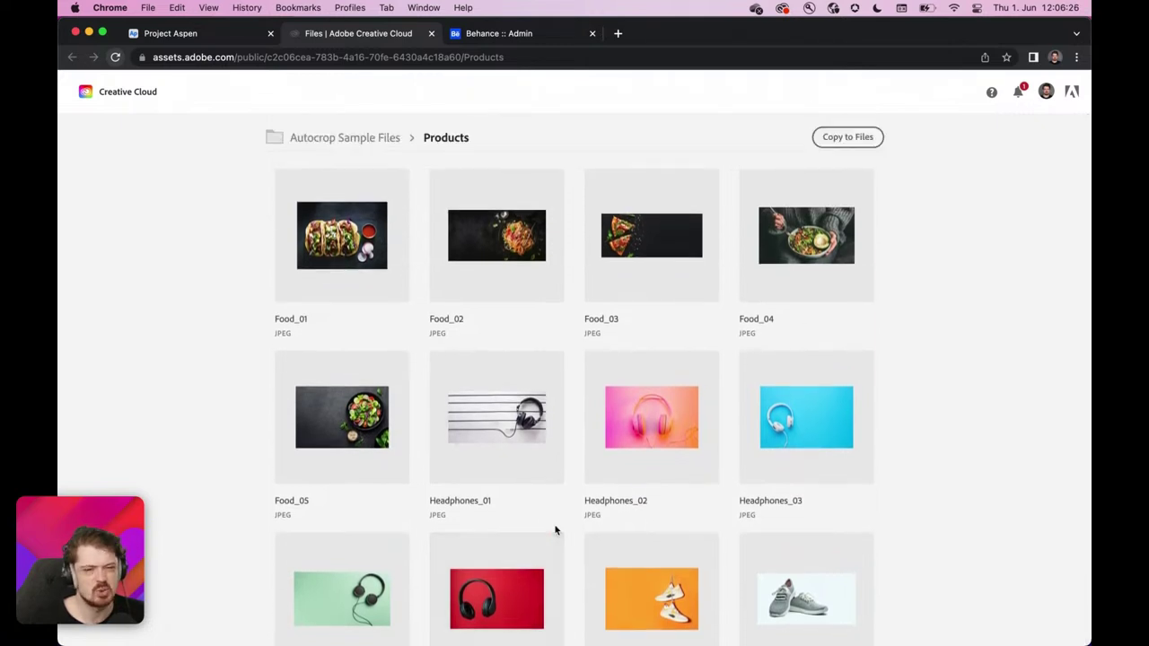
{"action": "left_click", "coordinate": [854, 139]}
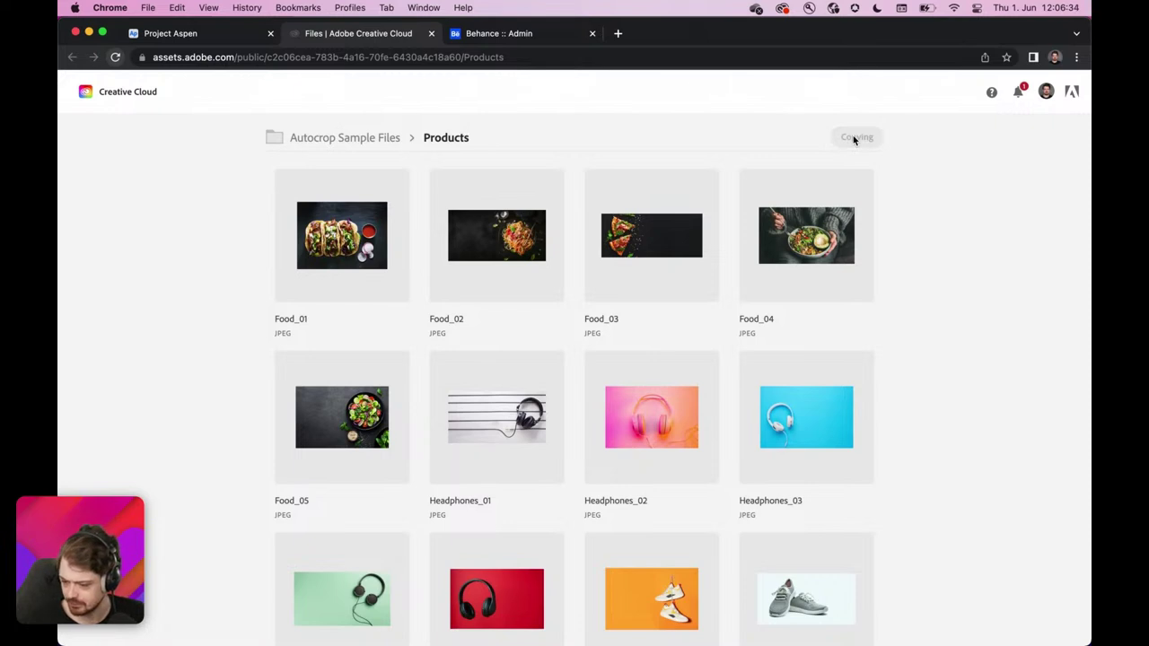
{"action": "left_click", "coordinate": [222, 36]}
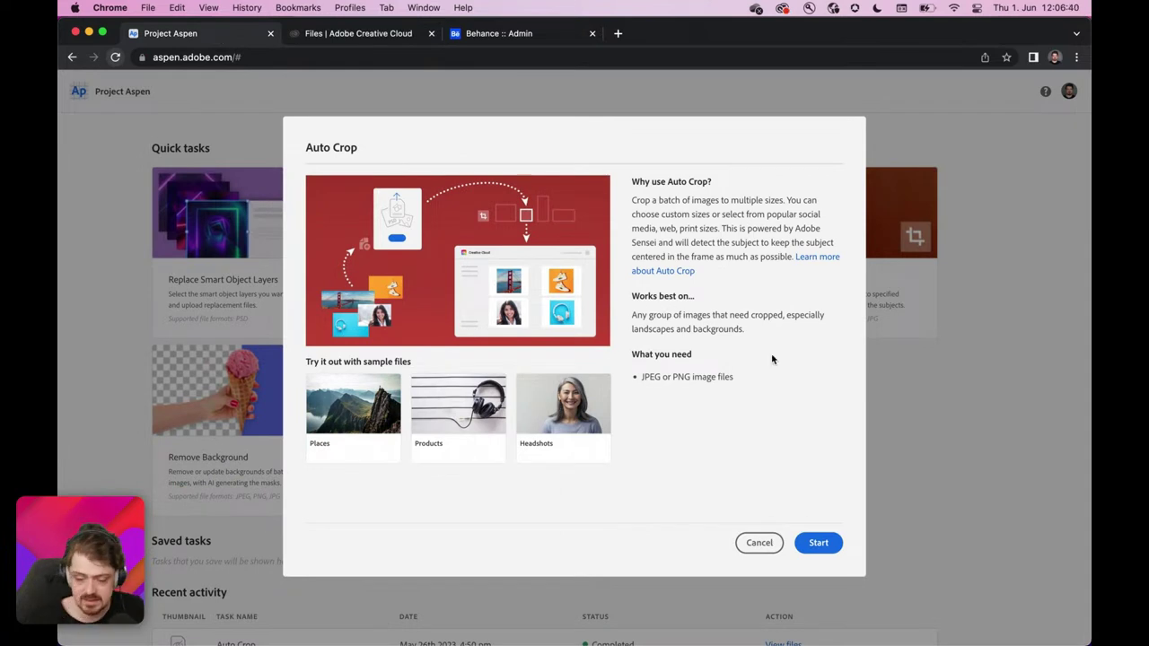
Step: Start a new Auto Crop task loaded with all 12 Products images, Shoes_05 through Food_01
{"action": "left_click", "coordinate": [819, 543]}
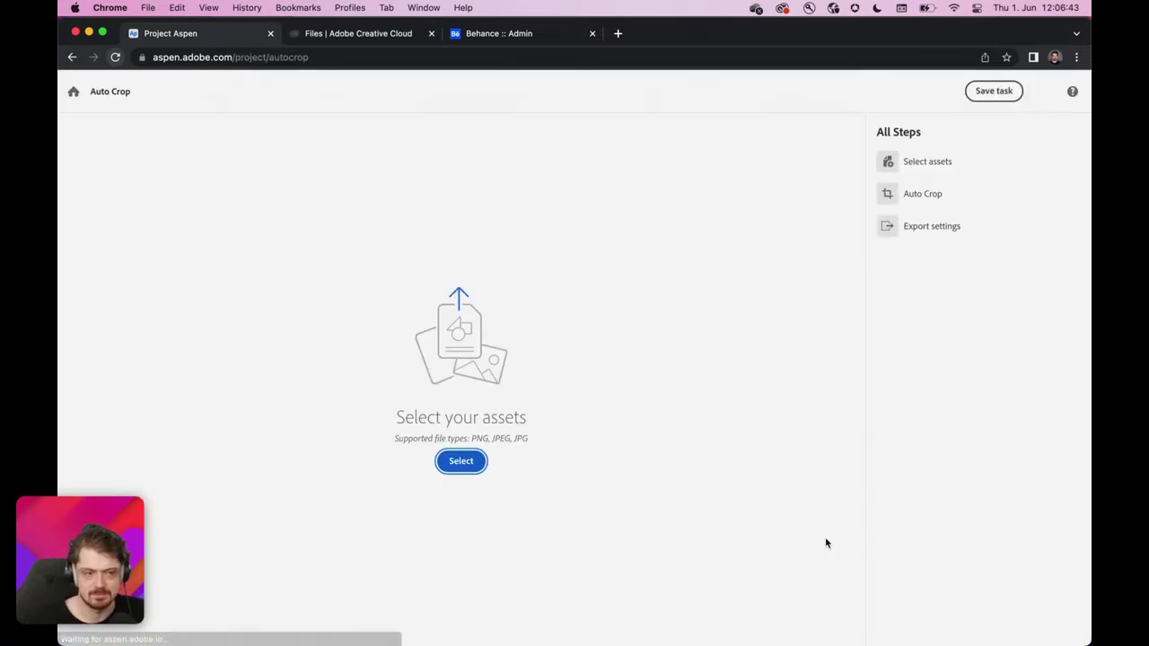
{"action": "left_click", "coordinate": [467, 462]}
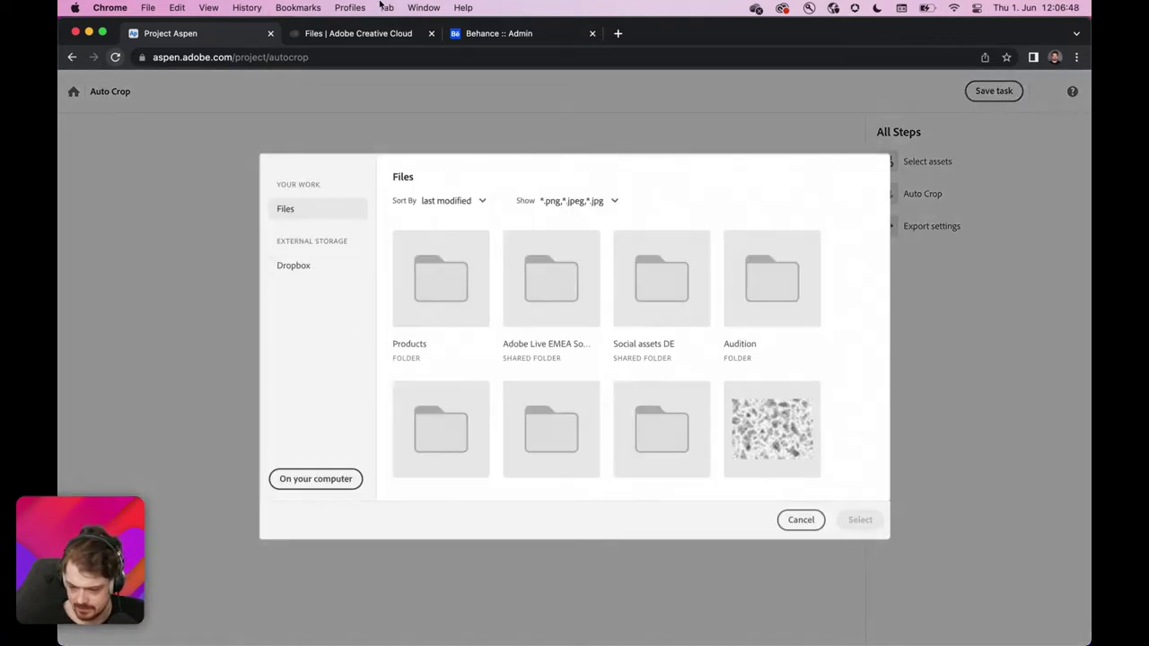
{"action": "left_click", "coordinate": [371, 34]}
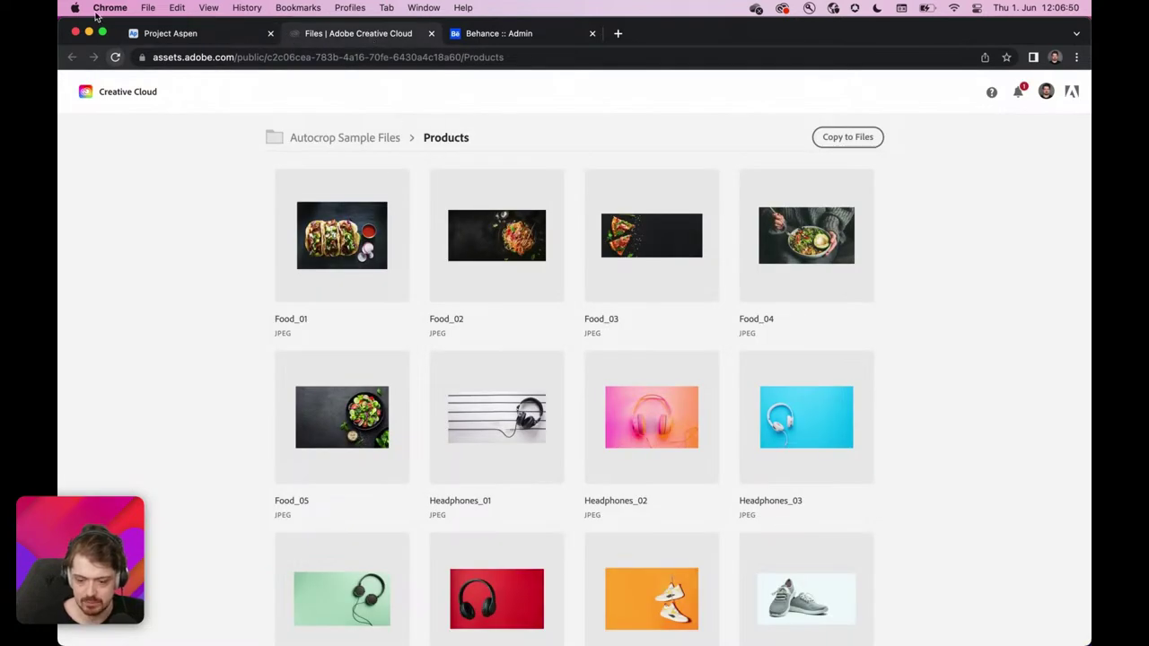
{"action": "left_click", "coordinate": [162, 34]}
{"action": "double_click", "coordinate": [415, 279]}
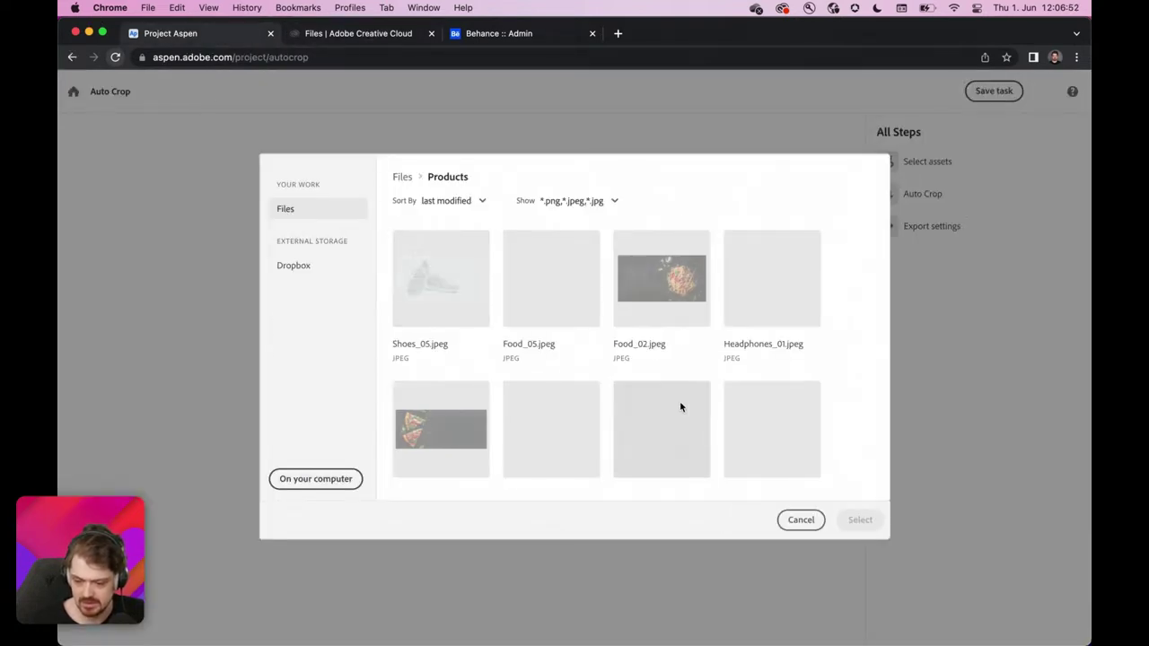
{"action": "left_click", "coordinate": [414, 257]}
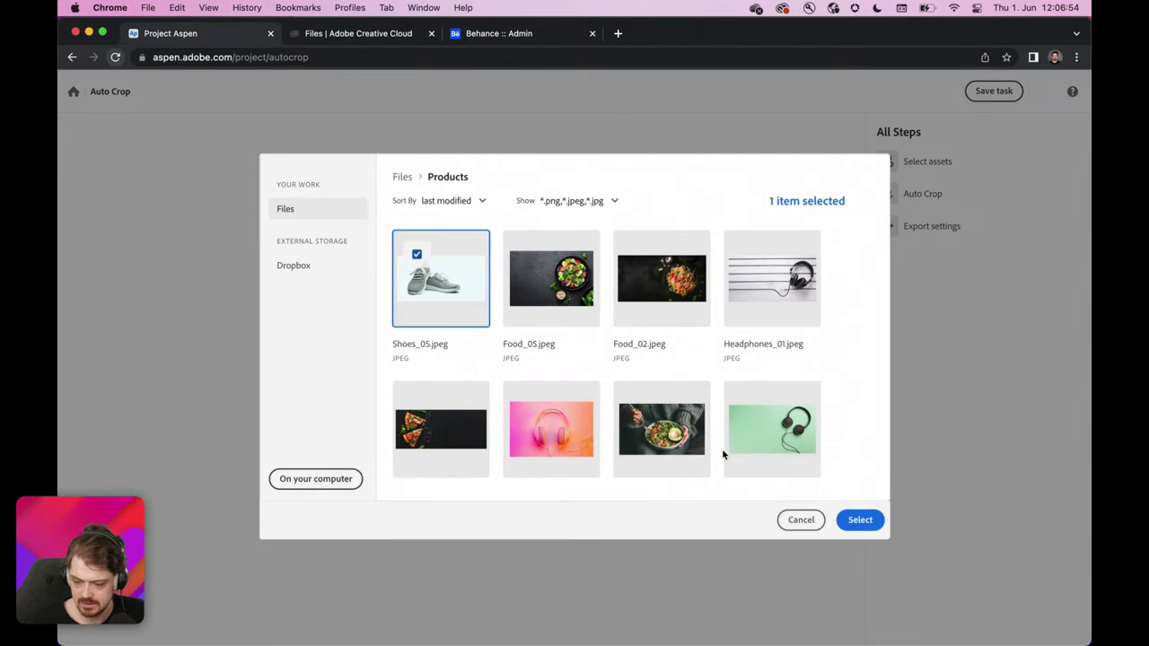
{"action": "scroll", "coordinate": [723, 454], "scroll_direction": "down", "scroll_amount": 4}
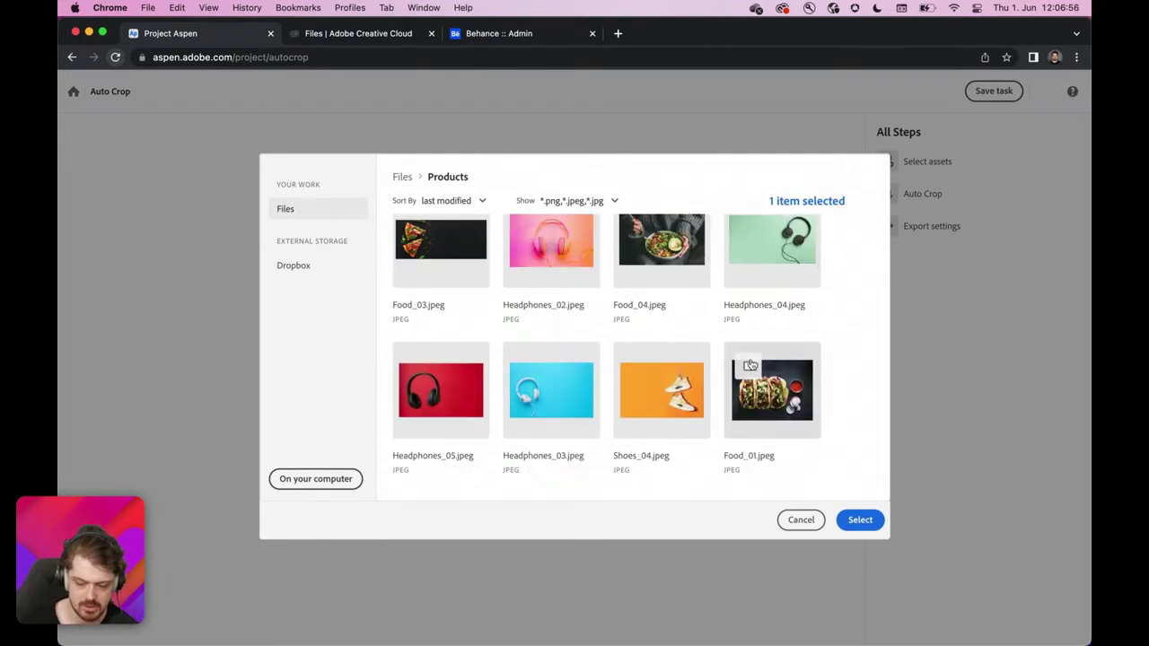
{"action": "left_click", "coordinate": [752, 369], "text": "shift"}
{"action": "scroll", "coordinate": [752, 372], "scroll_direction": "up", "scroll_amount": 4}
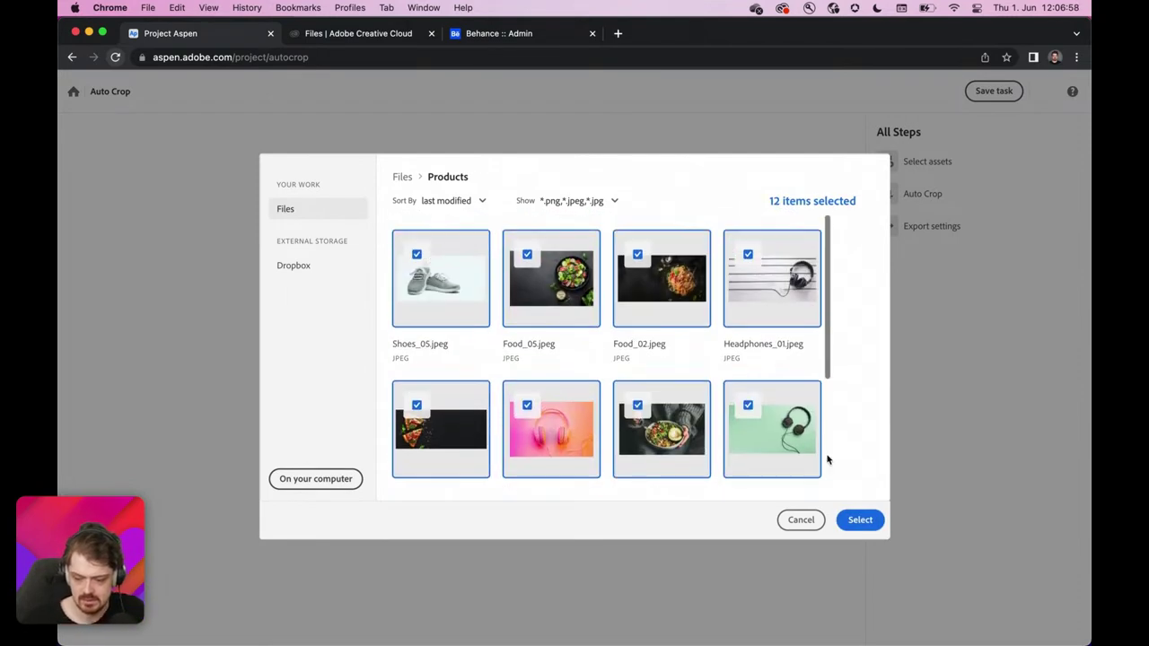
{"action": "left_click", "coordinate": [861, 519]}
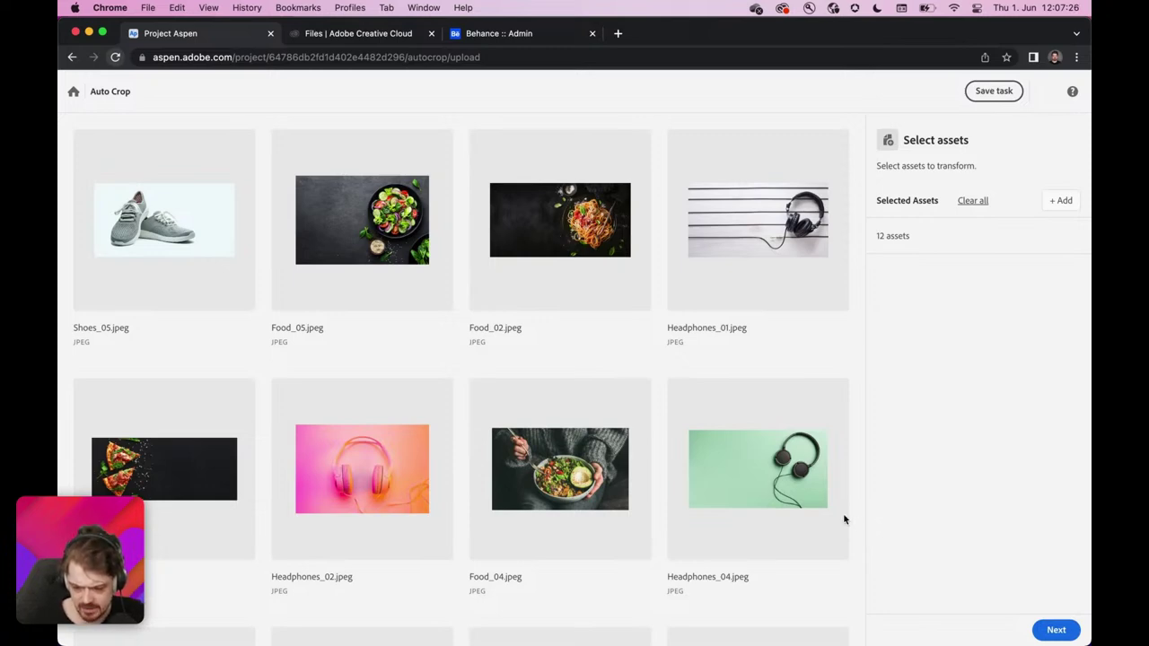
Step: Review the 12 loaded assets and continue to the crop size step
{"action": "scroll", "coordinate": [840, 518], "scroll_direction": "down", "scroll_amount": 5}
{"action": "scroll", "coordinate": [840, 517], "scroll_direction": "up", "scroll_amount": 5}
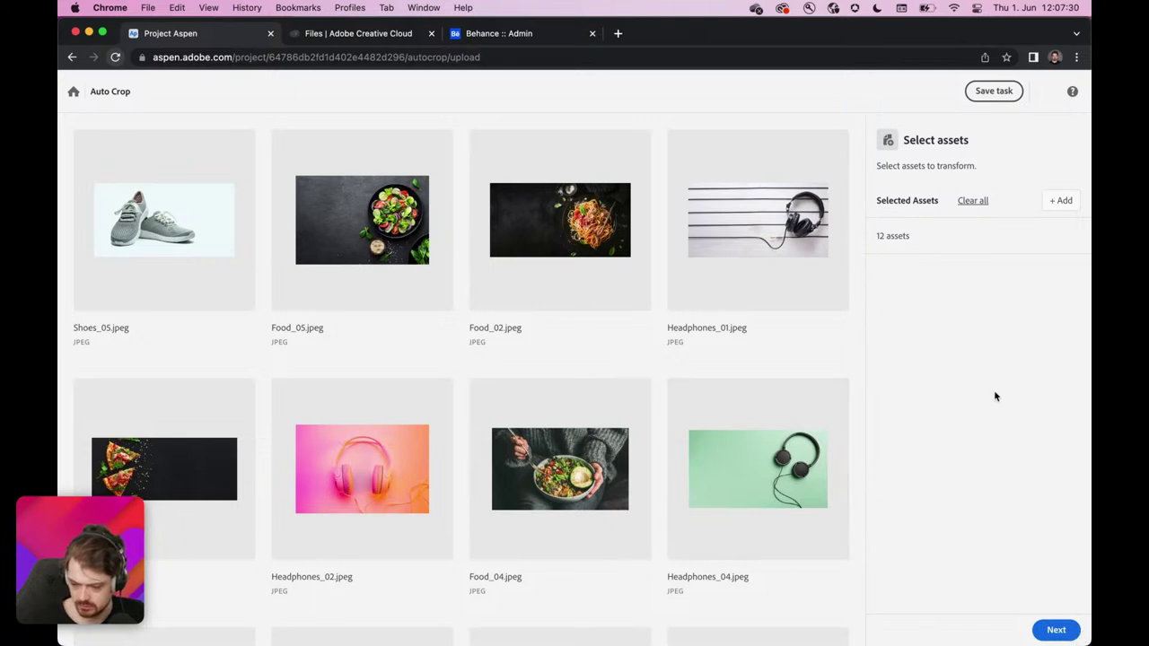
{"action": "scroll", "coordinate": [275, 305], "scroll_direction": "down", "scroll_amount": 5}
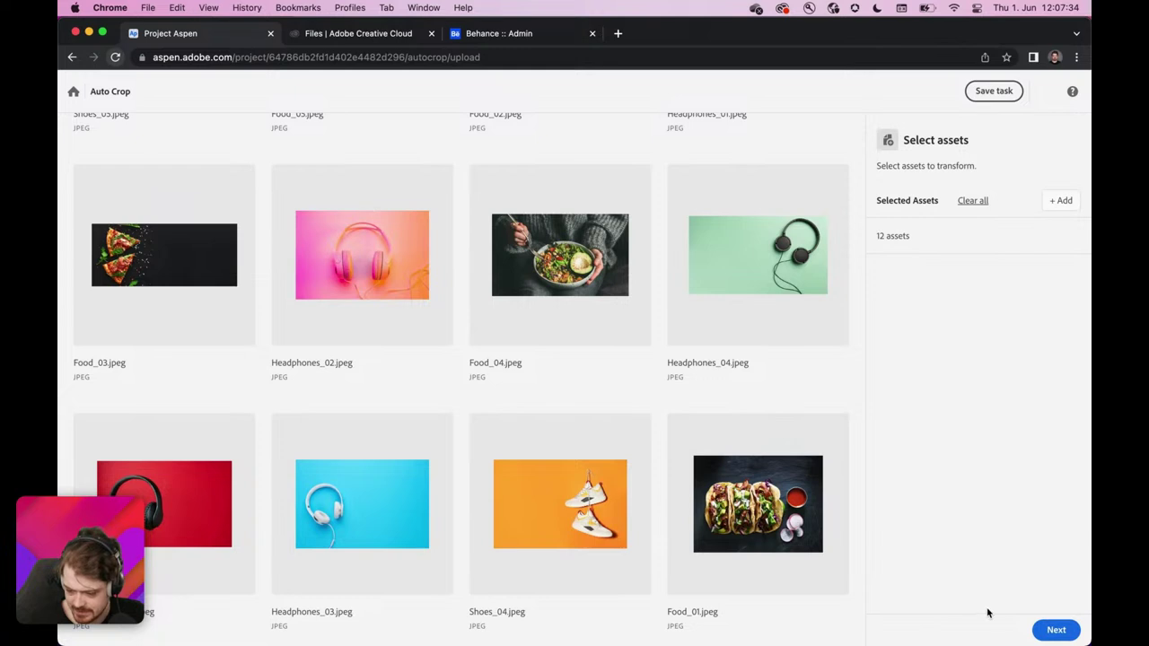
{"action": "left_click", "coordinate": [1057, 629]}
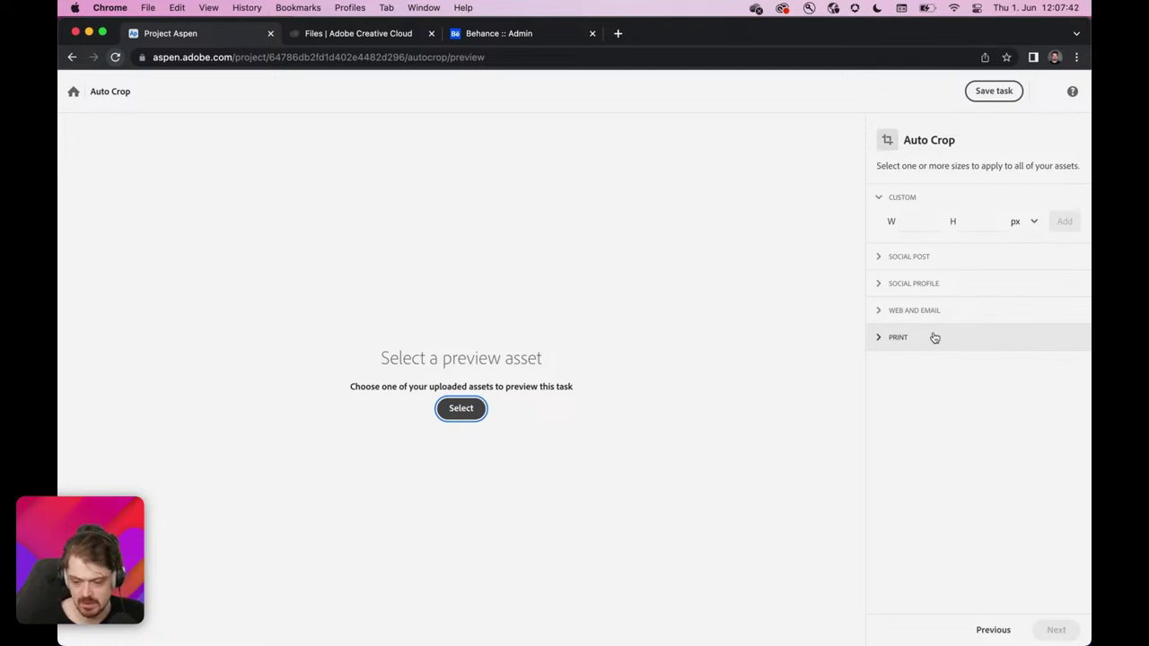
Step: Preview Headphones_05.jpeg with the Social Post Instagram Square 1080 x 1080 size
{"action": "left_click", "coordinate": [460, 409]}
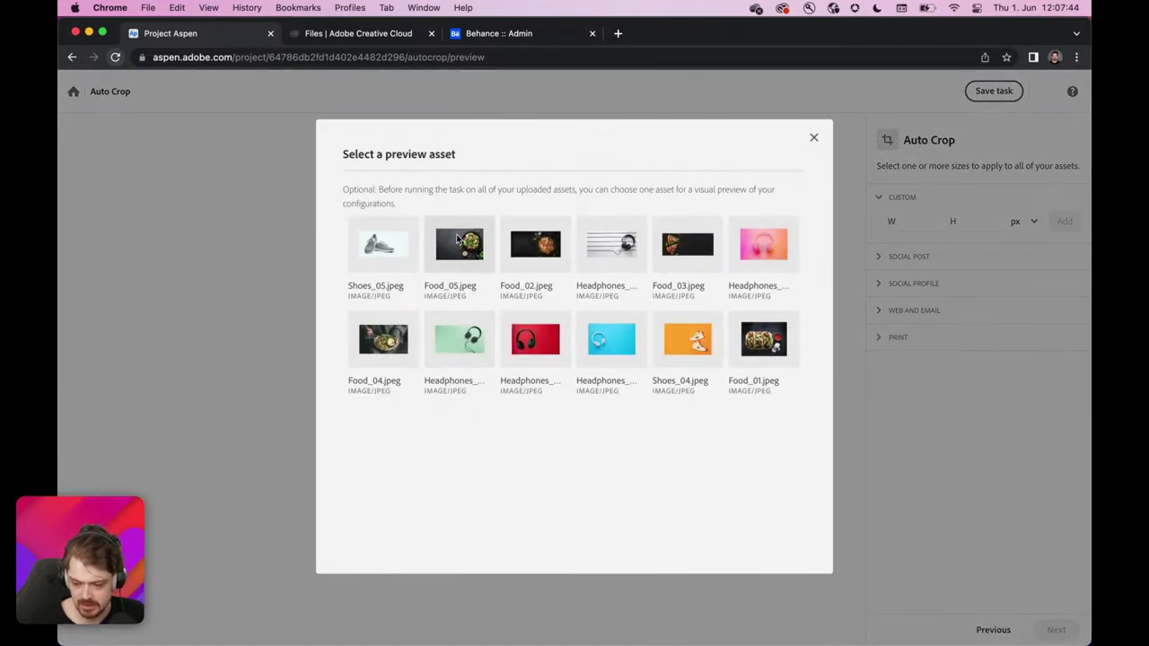
{"action": "left_click", "coordinate": [547, 343]}
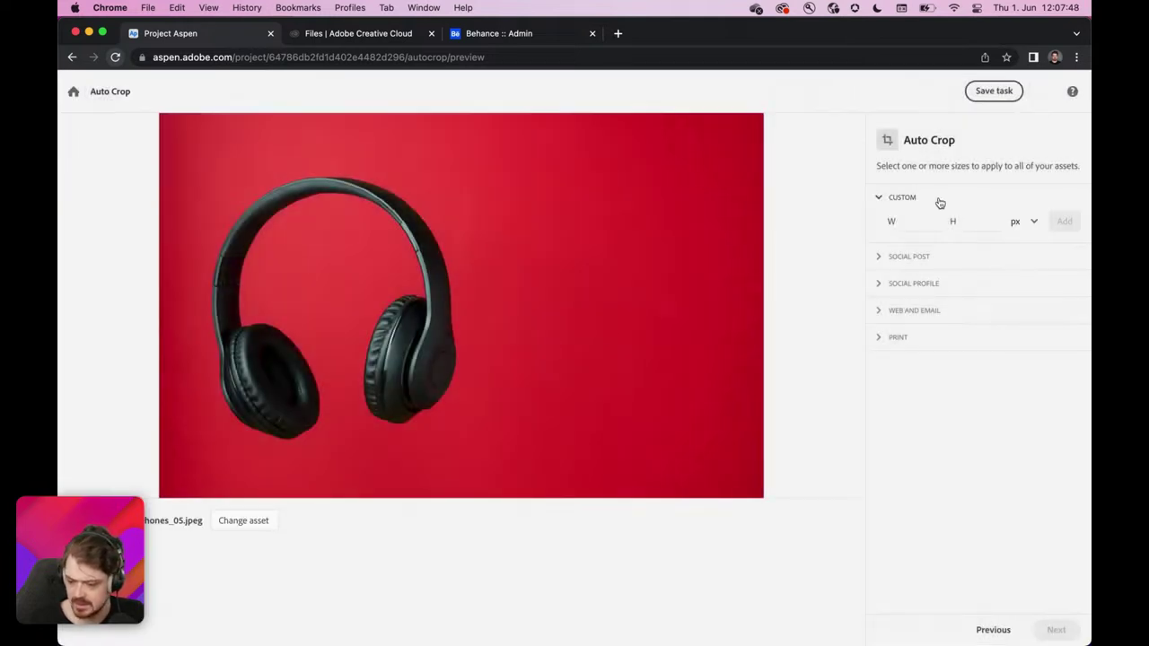
{"action": "left_click", "coordinate": [882, 259]}
{"action": "left_click", "coordinate": [933, 283]}
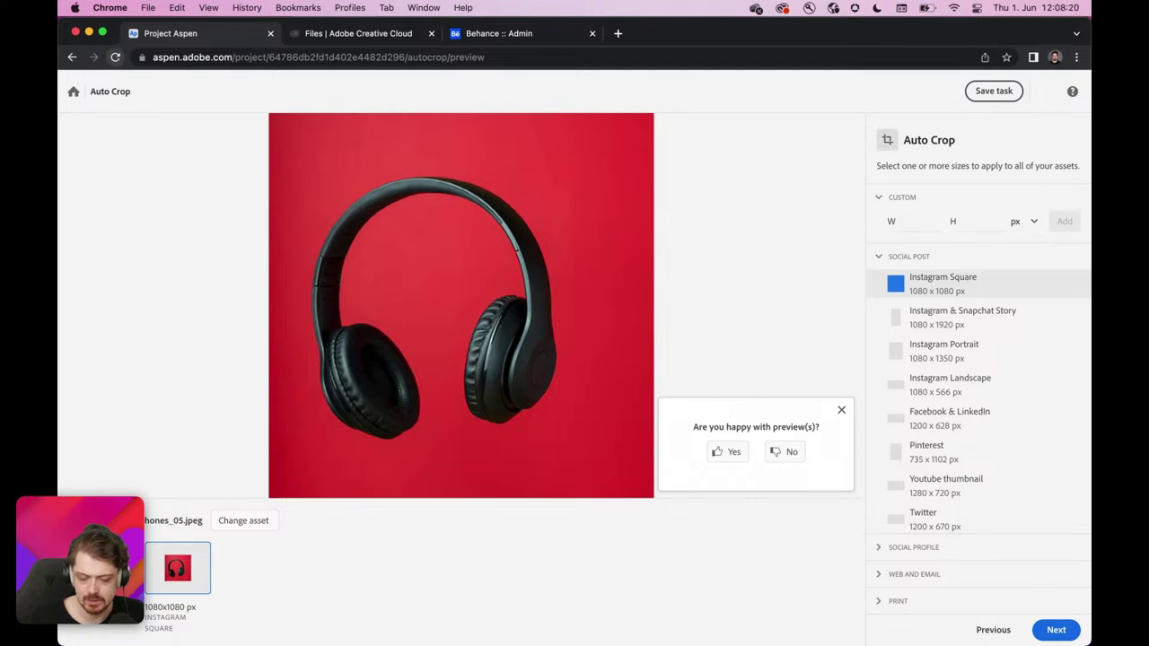
Step: Compare the original with the square crop and confirm the preview looks good
{"action": "left_click", "coordinate": [200, 317]}
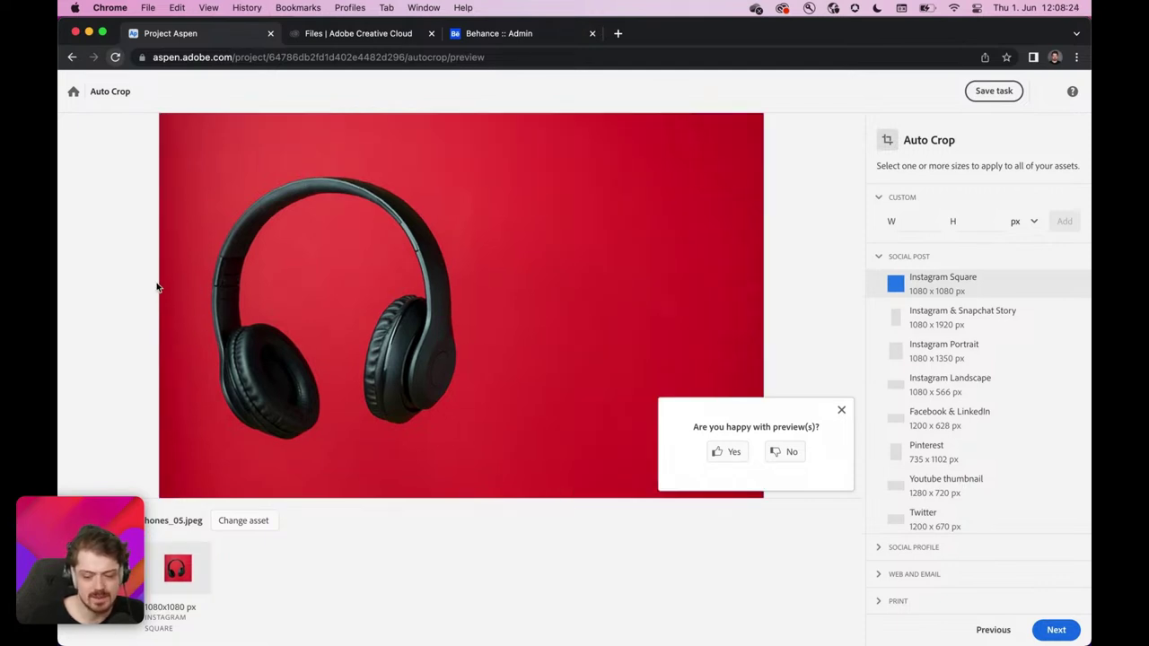
{"action": "left_click", "coordinate": [183, 579]}
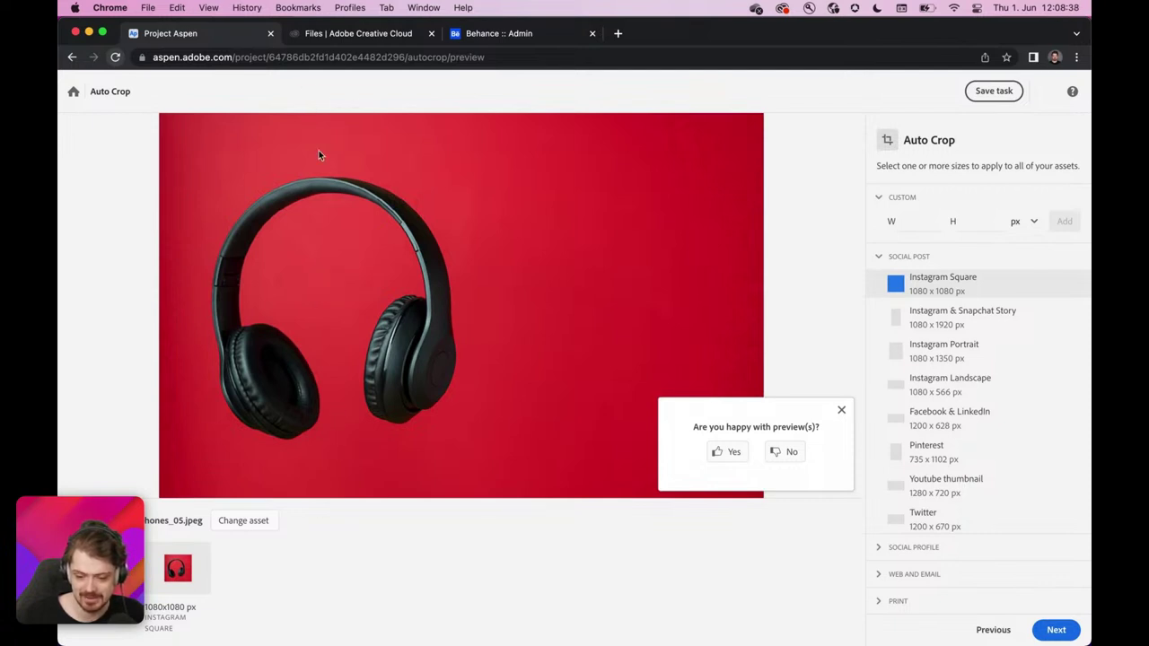
{"action": "mouse_move", "coordinate": [175, 579]}
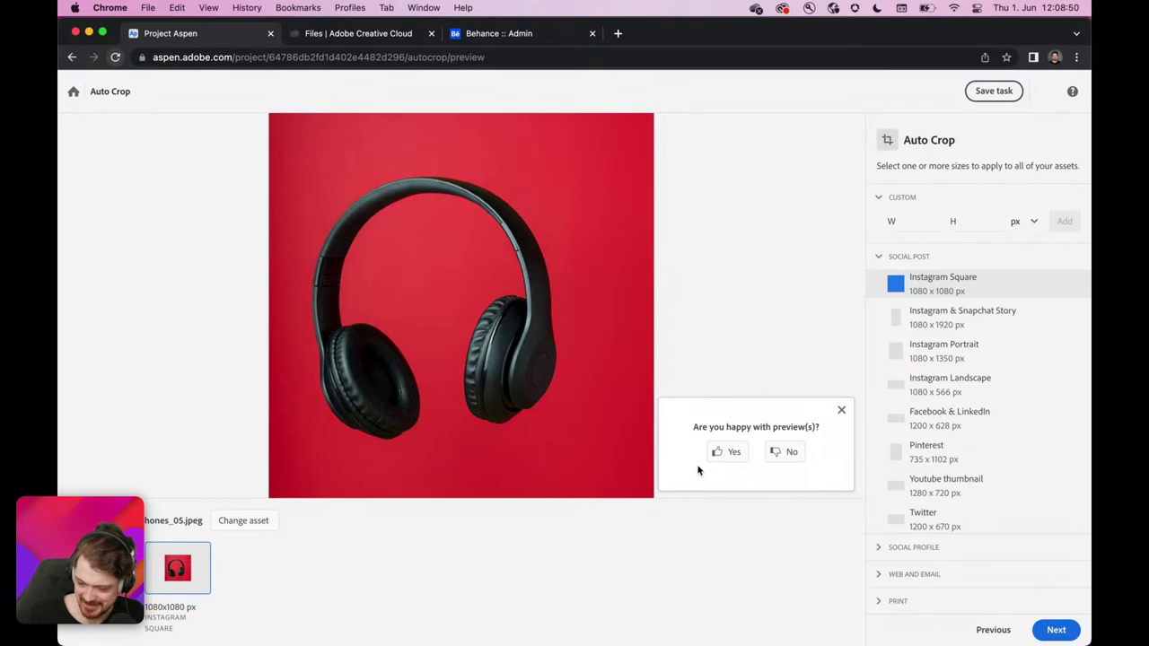
{"action": "left_click", "coordinate": [726, 454]}
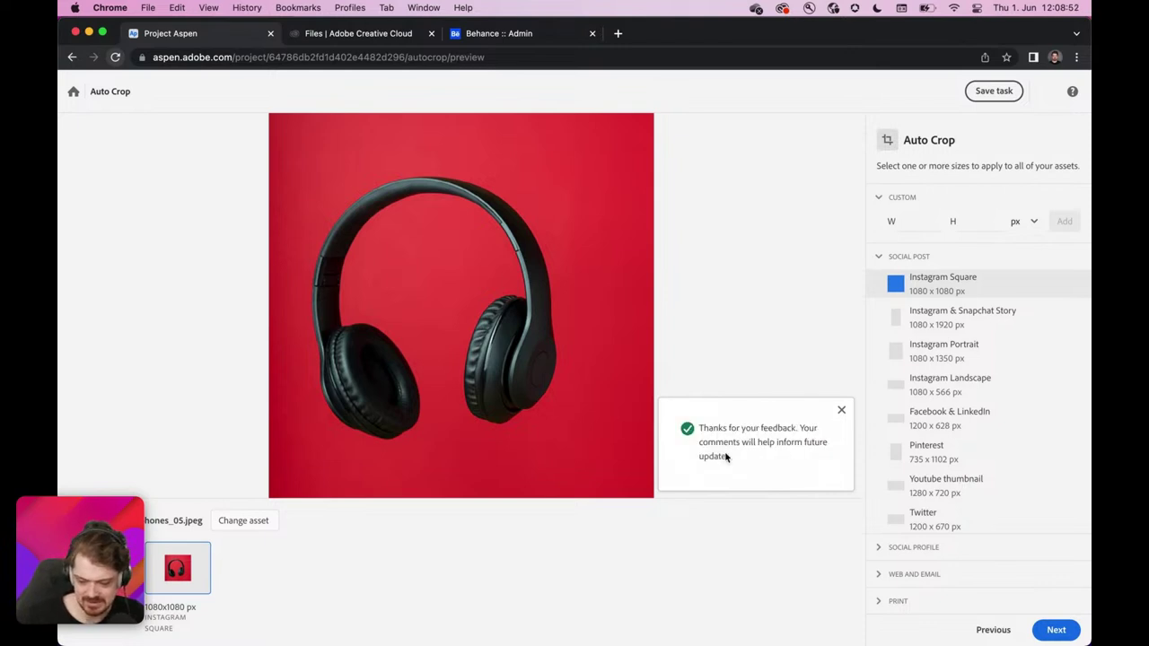
{"action": "left_click", "coordinate": [842, 410]}
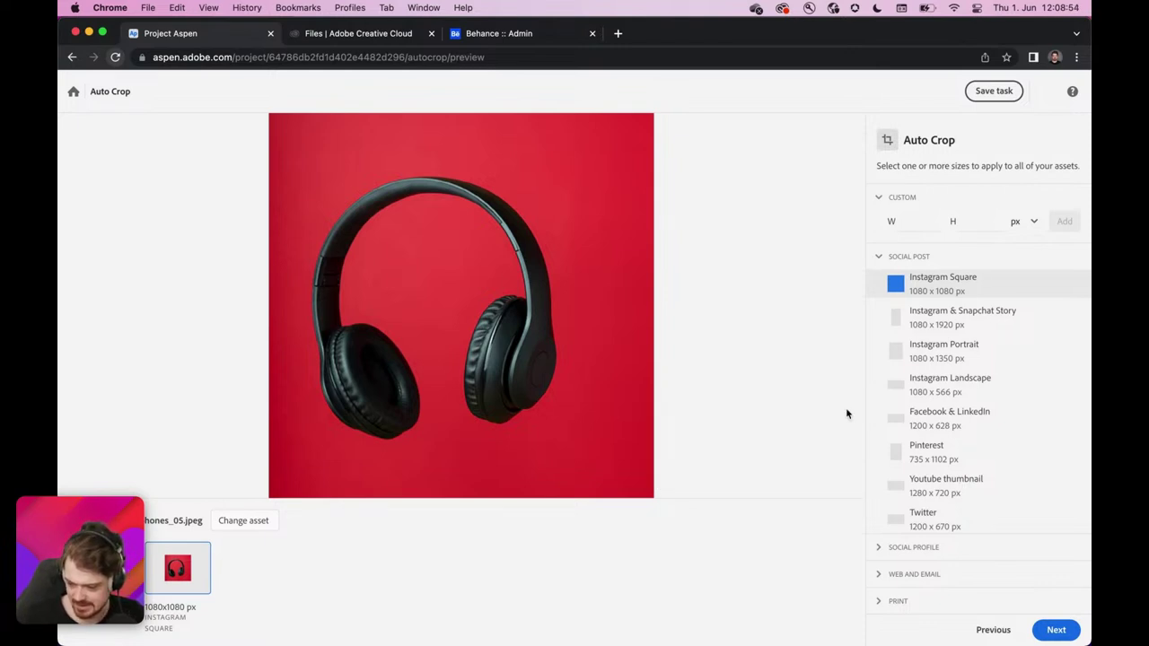
Step: Browse the Social Profile, Web and Email, and Print sizes, then advance to export settings
{"action": "scroll", "coordinate": [893, 418], "scroll_direction": "down", "scroll_amount": 1}
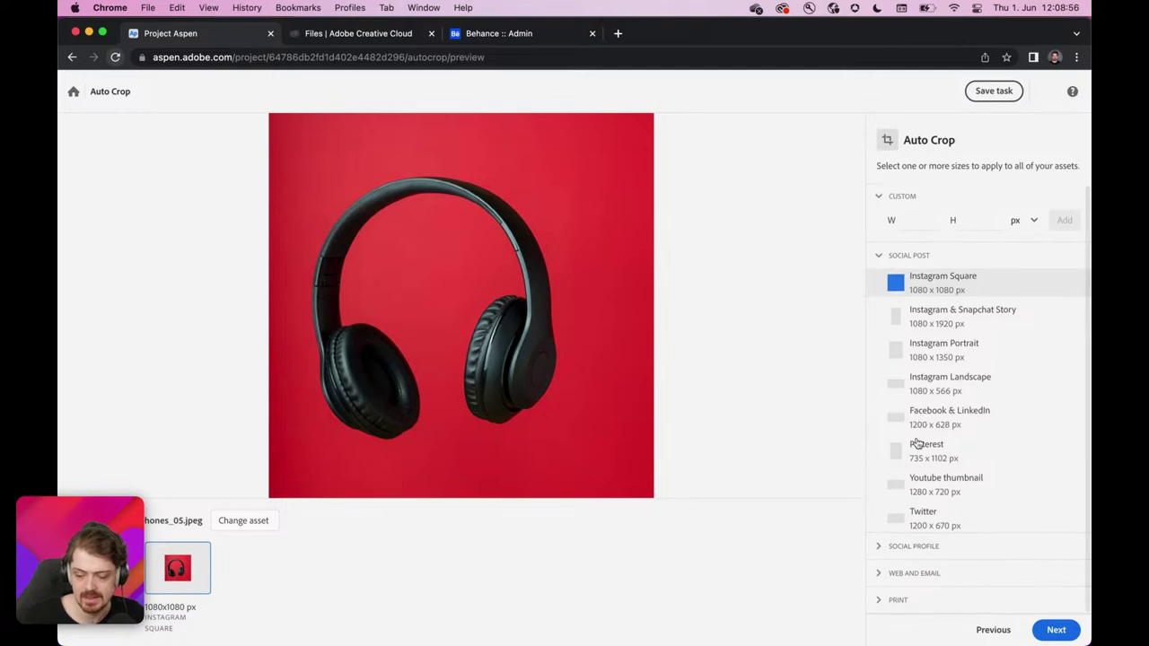
{"action": "left_click", "coordinate": [881, 547]}
{"action": "scroll", "coordinate": [881, 549], "scroll_direction": "down", "scroll_amount": 5}
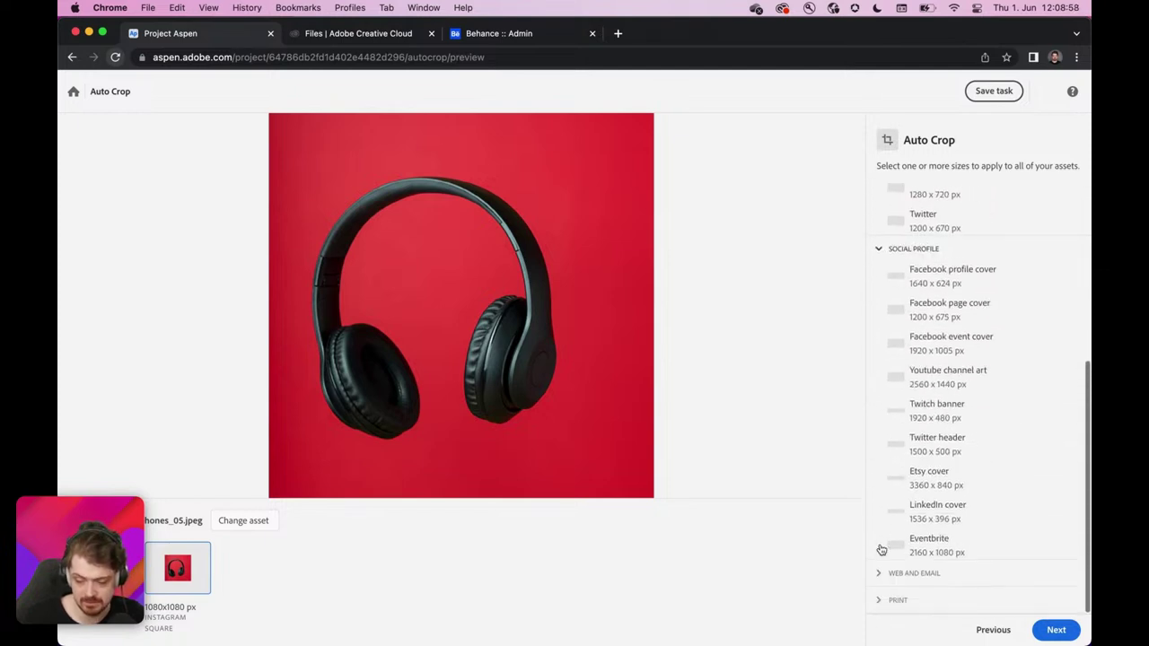
{"action": "left_click", "coordinate": [884, 573]}
{"action": "scroll", "coordinate": [885, 575], "scroll_direction": "down", "scroll_amount": 6}
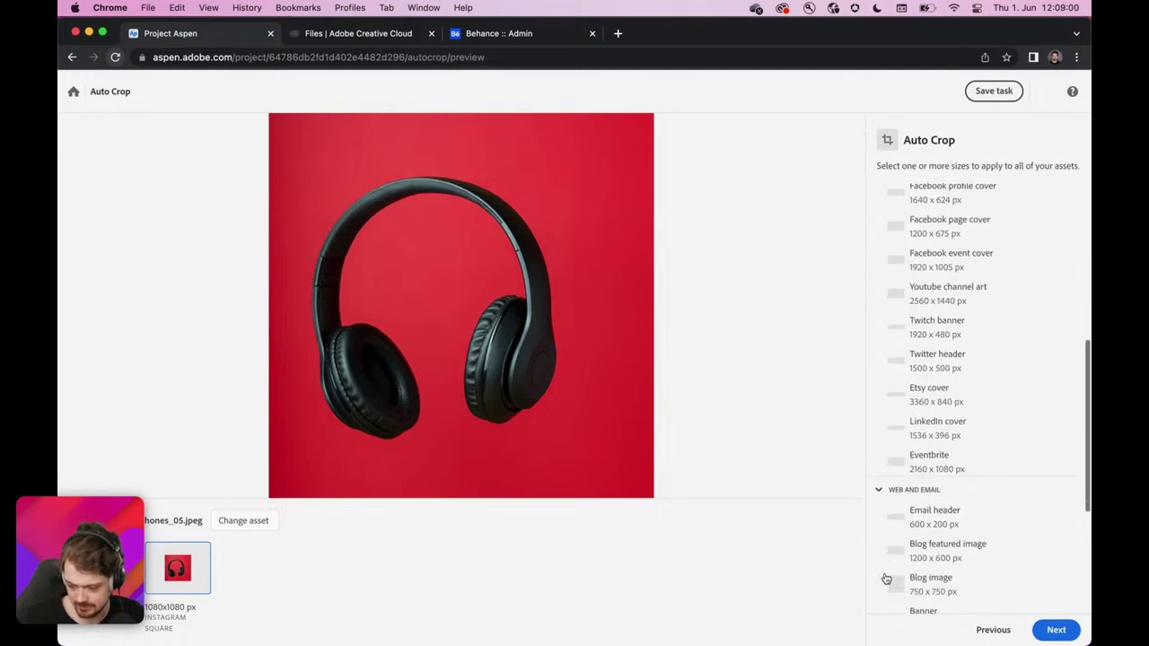
{"action": "left_click", "coordinate": [877, 601]}
{"action": "scroll", "coordinate": [876, 600], "scroll_direction": "down", "scroll_amount": 4}
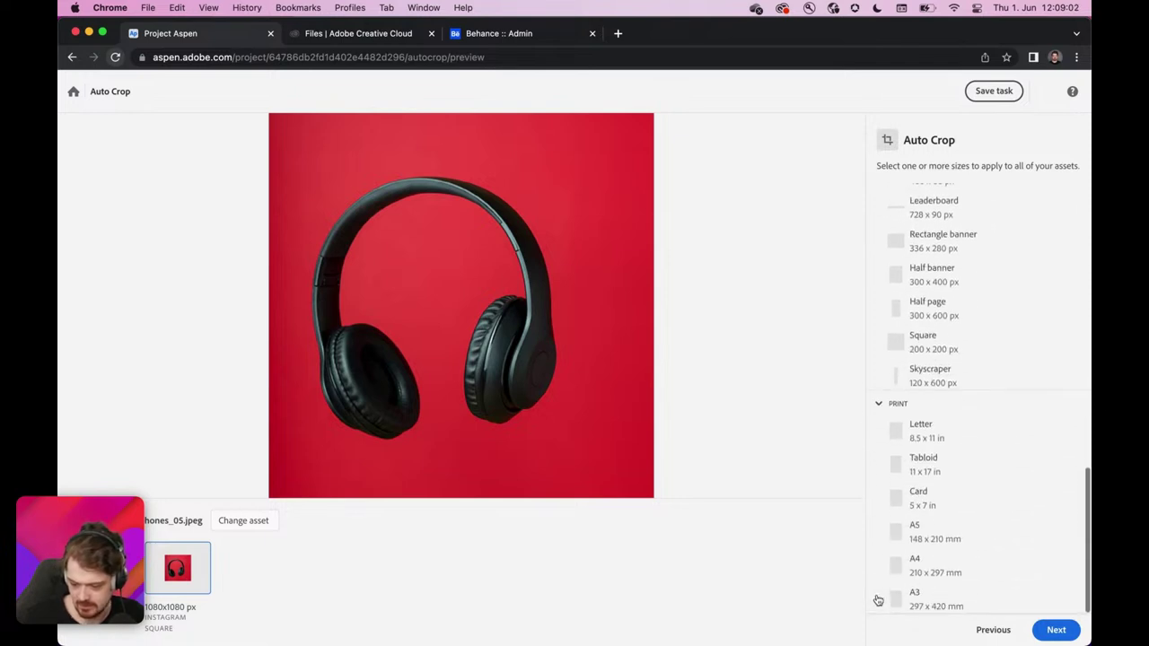
{"action": "scroll", "coordinate": [878, 600], "scroll_direction": "up", "scroll_amount": 10}
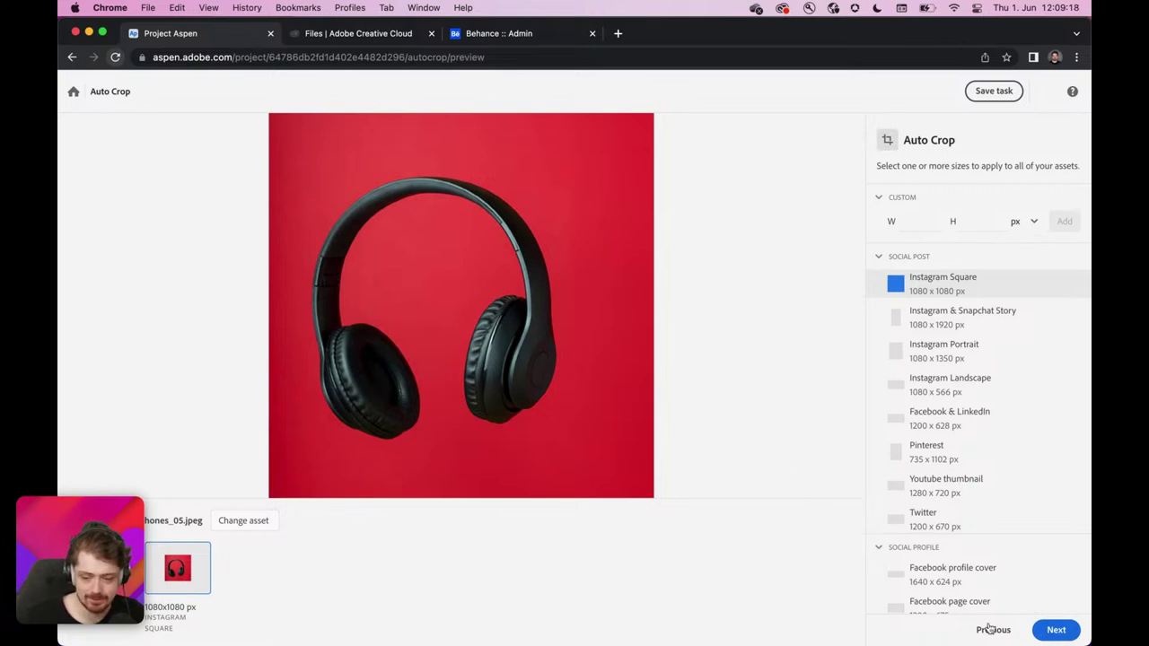
{"action": "left_click", "coordinate": [1041, 629]}
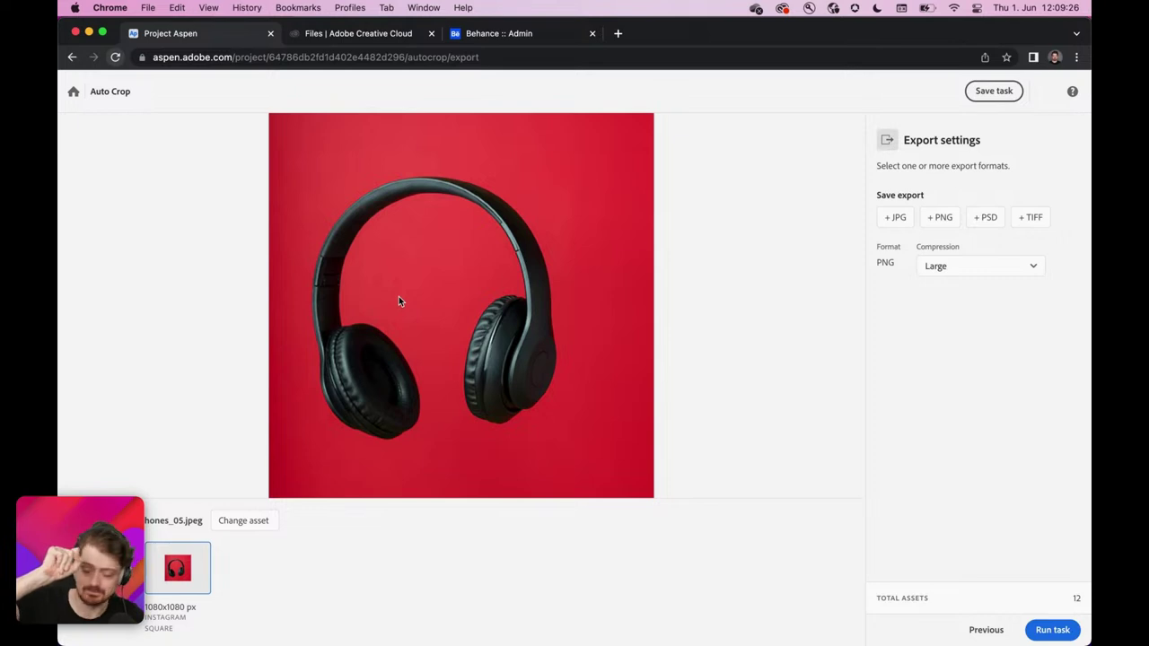
Step: Add JPG at quality 5, set PNG compression to Small, and run the 24-file export
{"action": "left_click", "coordinate": [897, 224]}
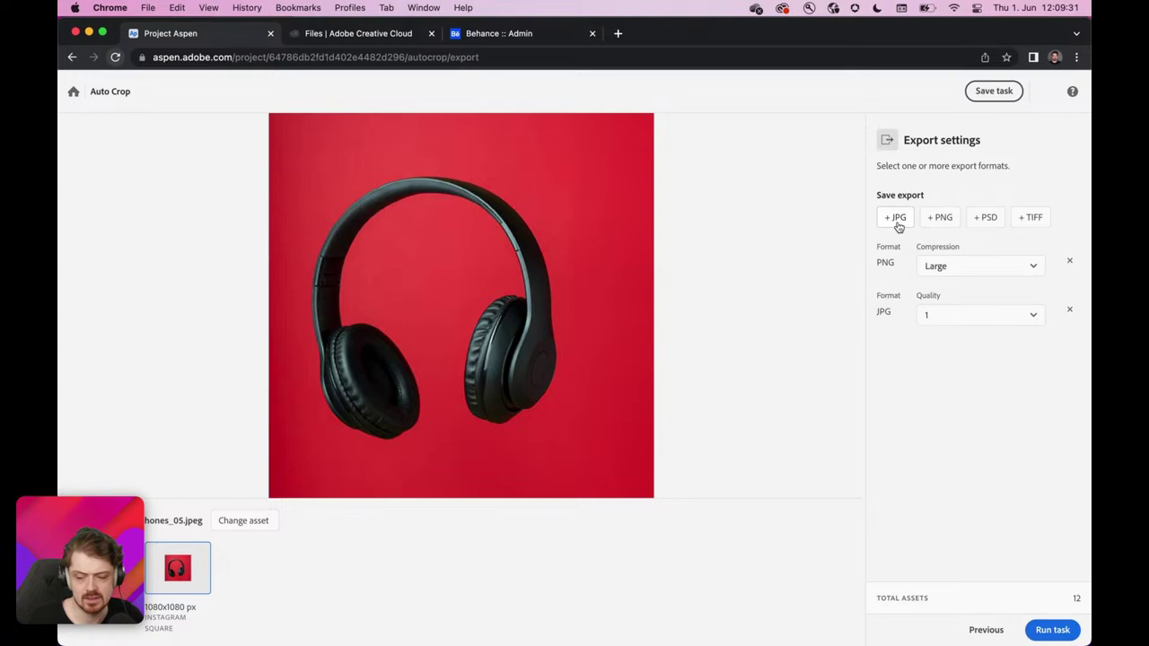
{"action": "left_click", "coordinate": [1034, 268]}
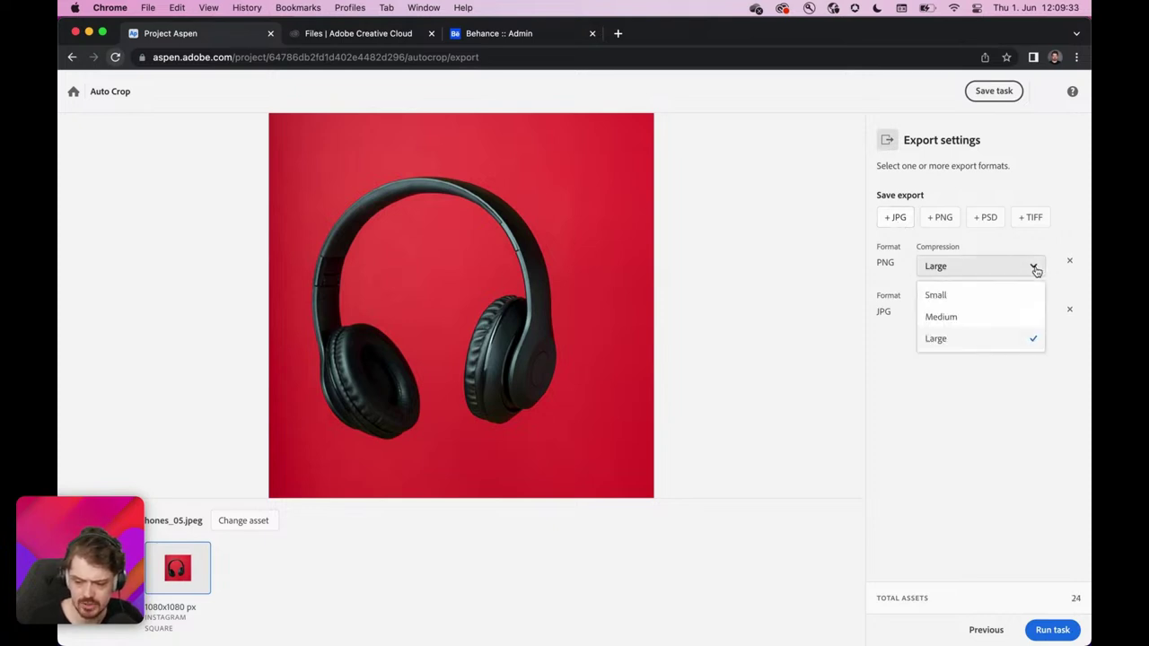
{"action": "left_click", "coordinate": [991, 302]}
{"action": "left_click", "coordinate": [994, 326]}
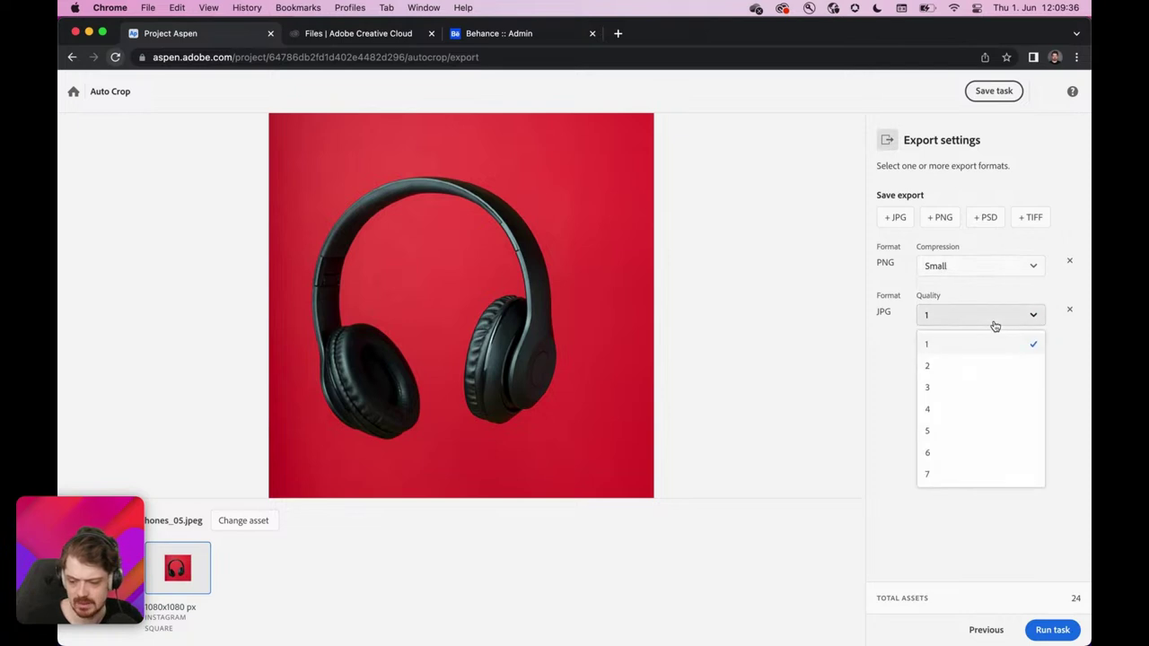
{"action": "left_click", "coordinate": [964, 431]}
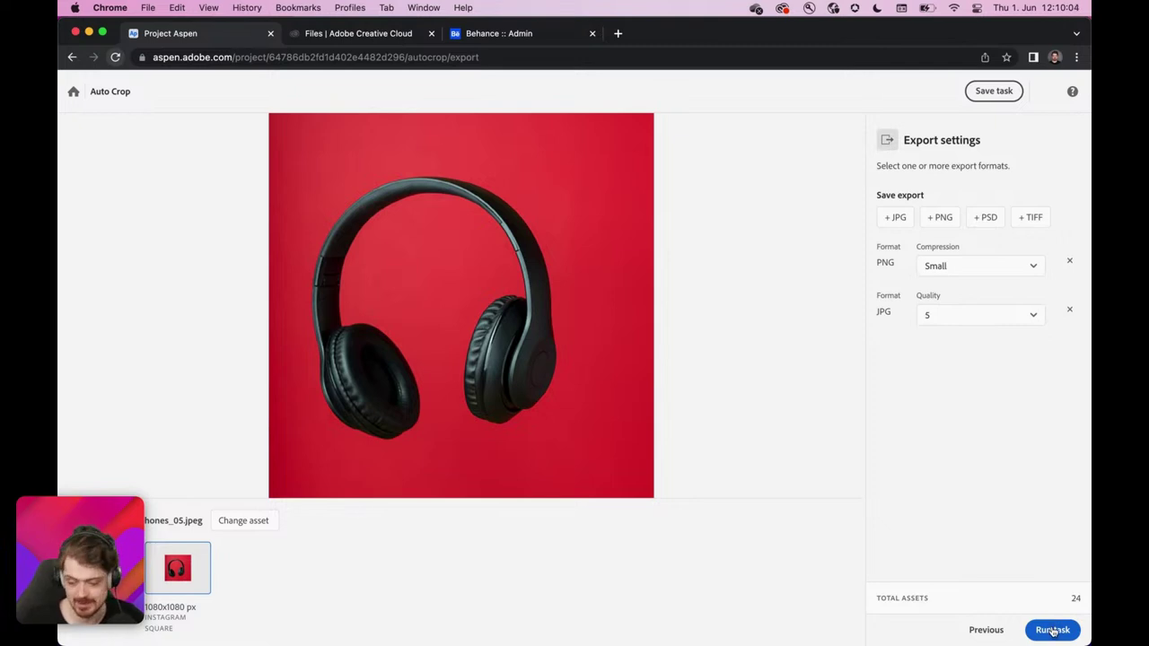
{"action": "left_click", "coordinate": [1052, 630]}
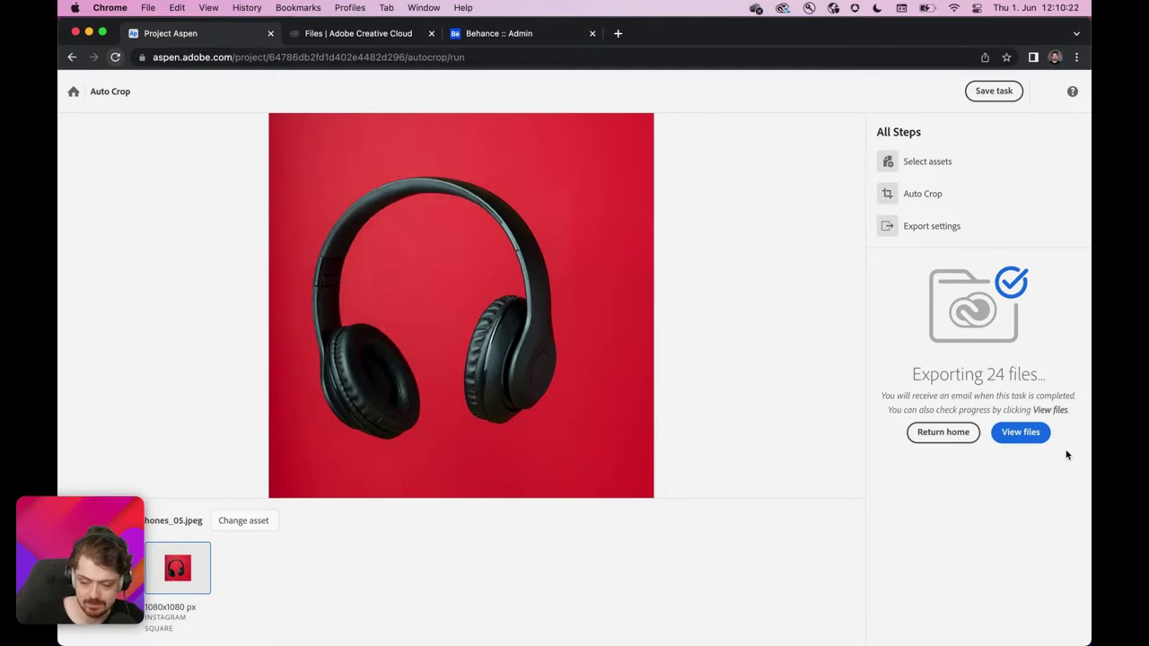
Step: Browse the exported square crops as SMALL PNGs and q5 JPEGs in Creative Cloud
{"action": "left_click", "coordinate": [1022, 432]}
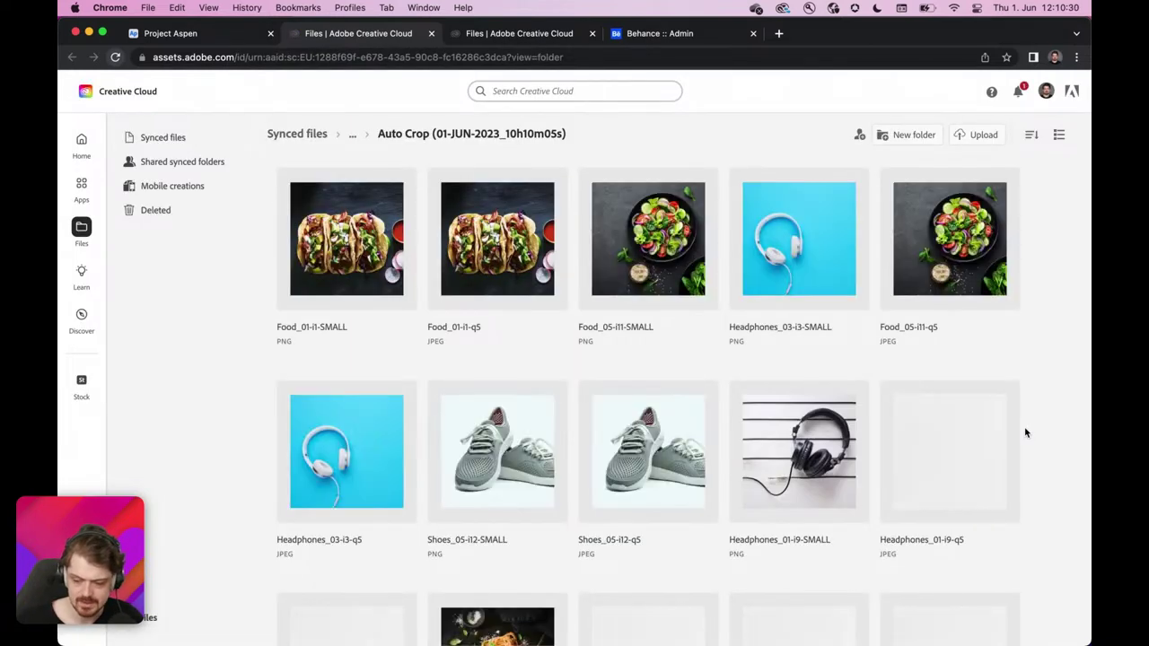
{"action": "scroll", "coordinate": [859, 368], "scroll_direction": "down", "scroll_amount": 3}
{"action": "scroll", "coordinate": [859, 368], "scroll_direction": "down", "scroll_amount": 8}
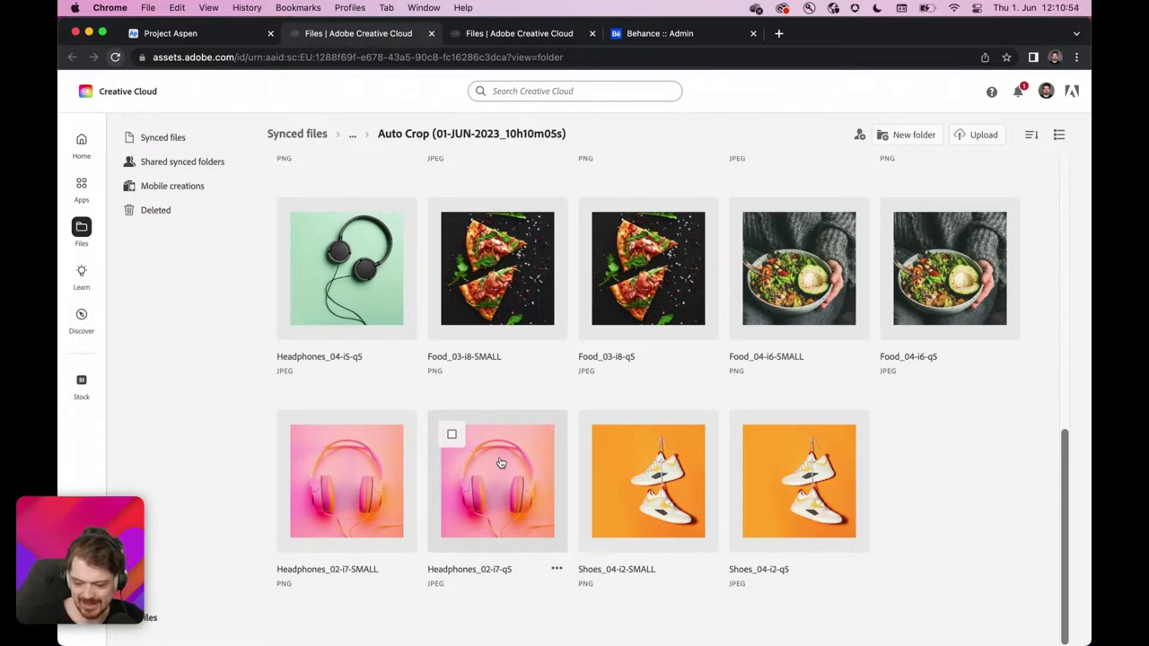
{"action": "scroll", "coordinate": [503, 463], "scroll_direction": "up", "scroll_amount": 3}
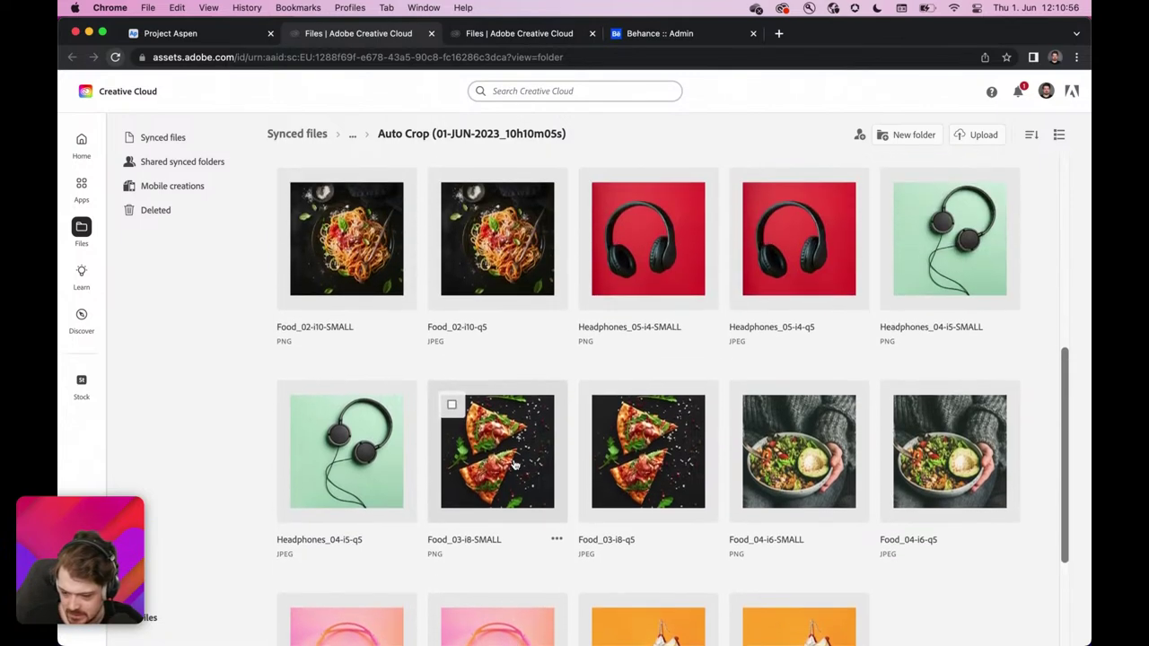
{"action": "scroll", "coordinate": [514, 464], "scroll_direction": "up", "scroll_amount": 2}
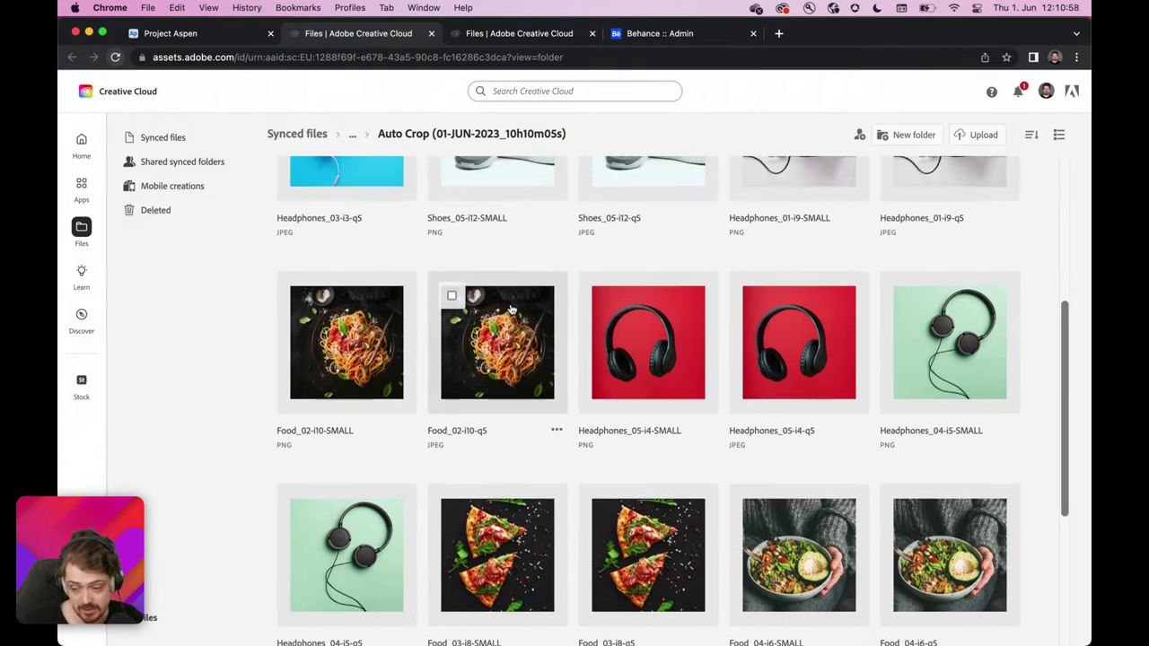
{"action": "scroll", "coordinate": [511, 308], "scroll_direction": "up", "scroll_amount": 5}
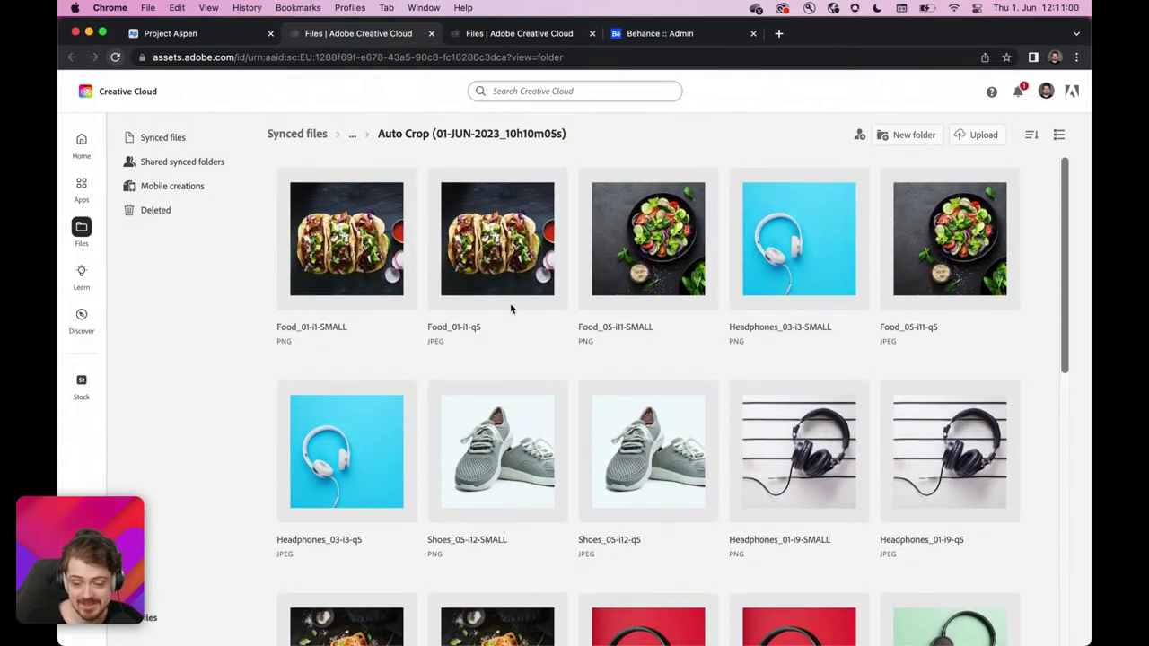
{"action": "scroll", "coordinate": [856, 266], "scroll_direction": "down", "scroll_amount": 2}
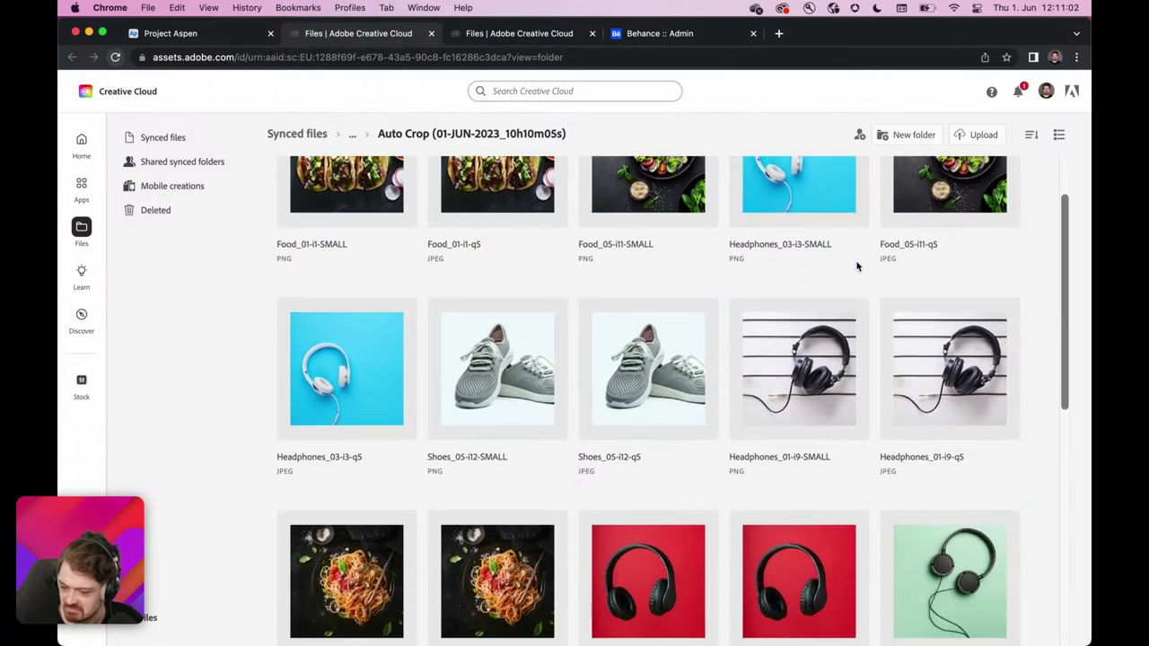
{"action": "scroll", "coordinate": [856, 266], "scroll_direction": "down", "scroll_amount": 10}
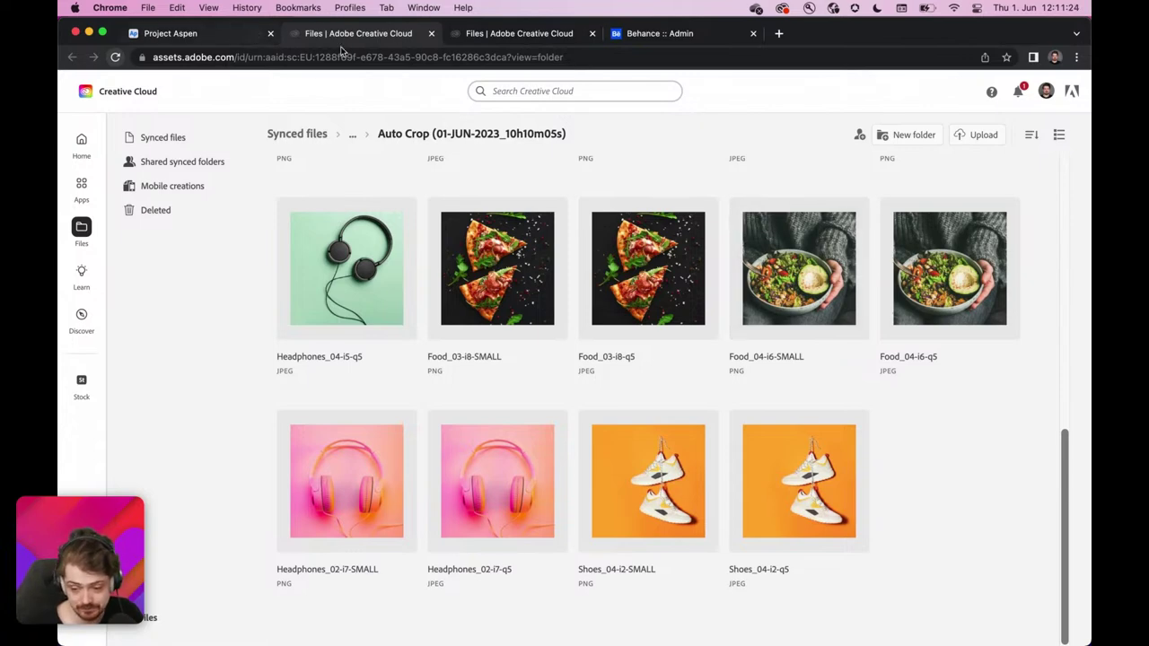
Step: Close both Creative Cloud Files tabs and leave the Auto Crop task for Aspen's home page without saving
{"action": "left_click", "coordinate": [431, 34]}
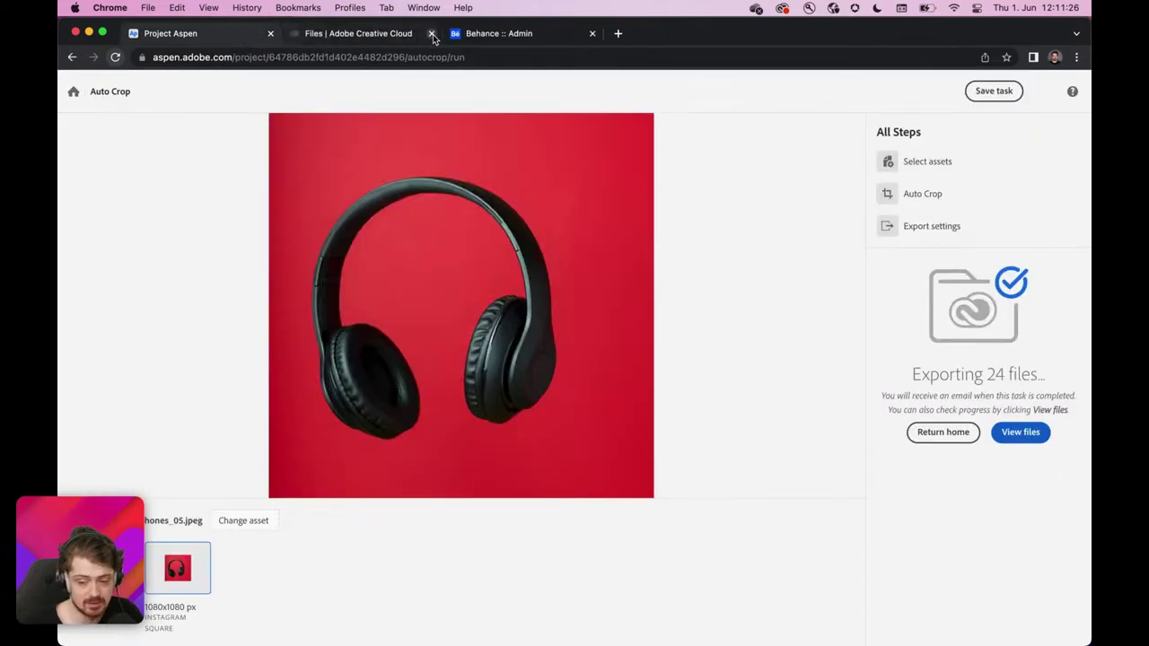
{"action": "left_click", "coordinate": [75, 92]}
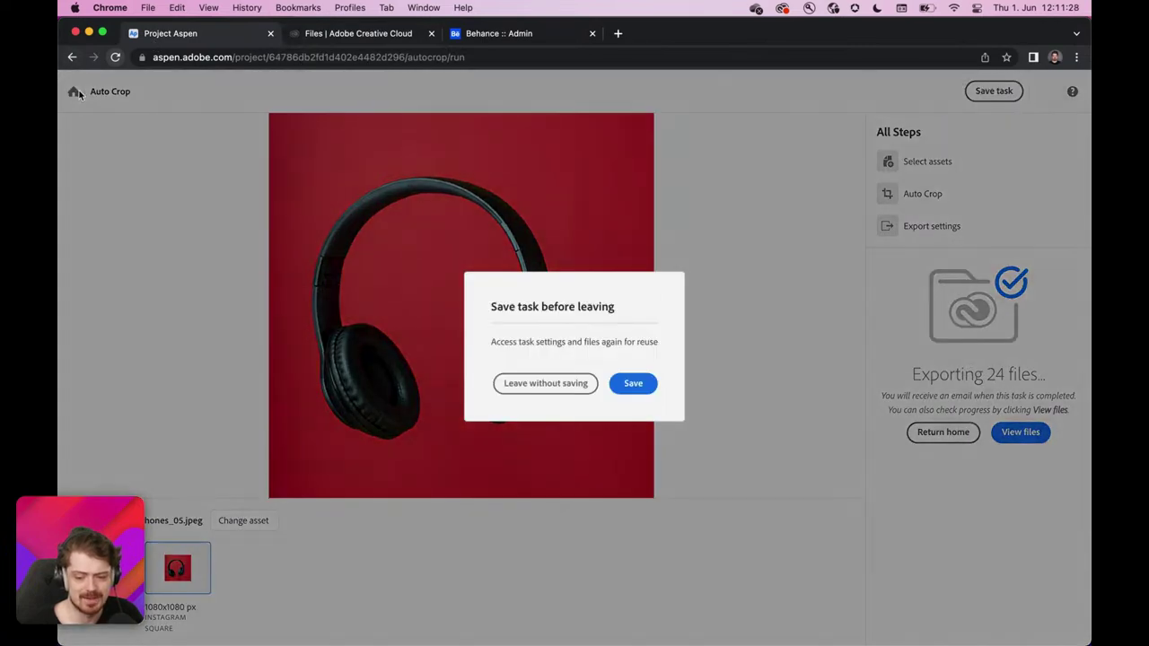
{"action": "left_click", "coordinate": [563, 386]}
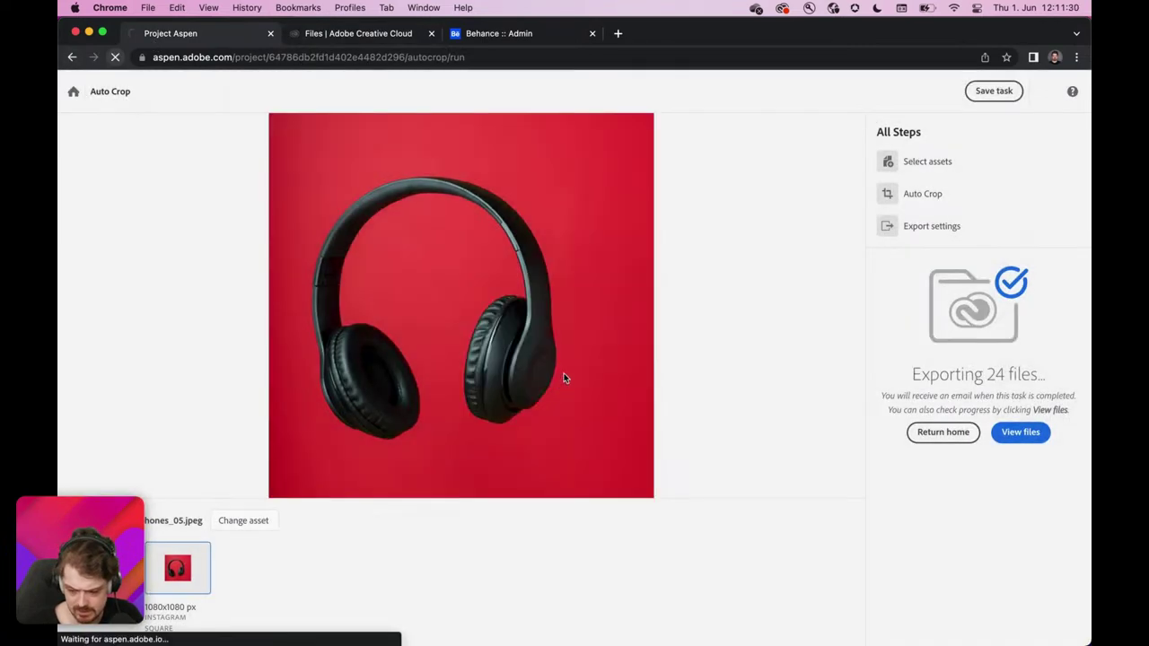
{"action": "left_click", "coordinate": [432, 34]}
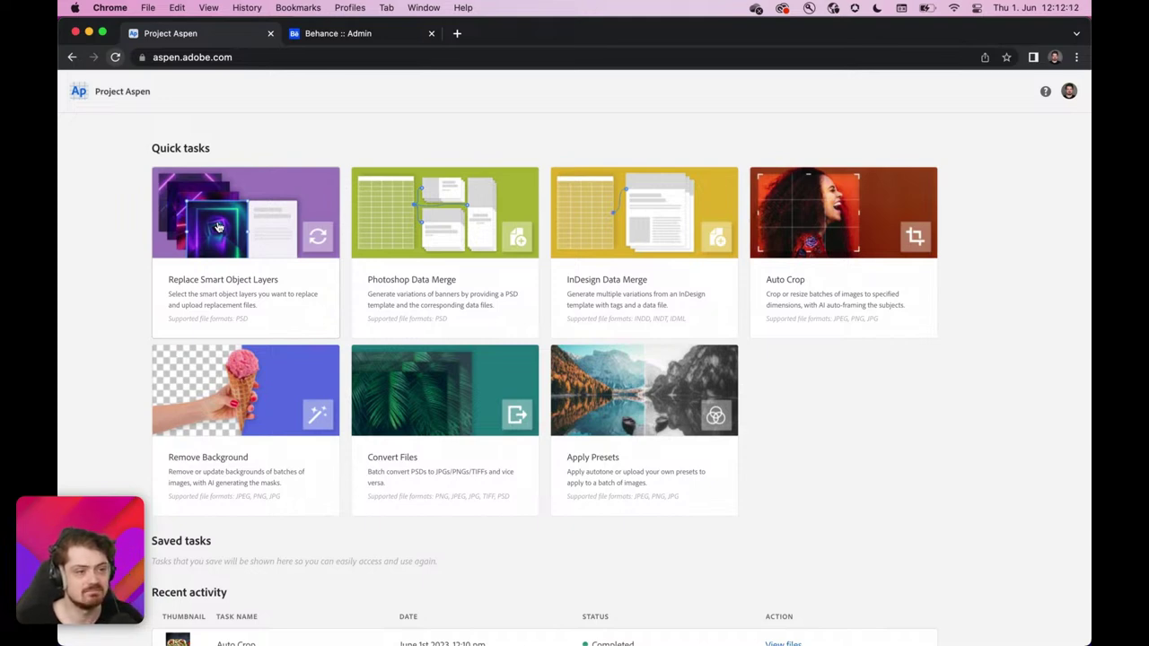
Step: Open the Replace Smart Object Layers overview and its Beverage can design sample folder
{"action": "left_click", "coordinate": [219, 227]}
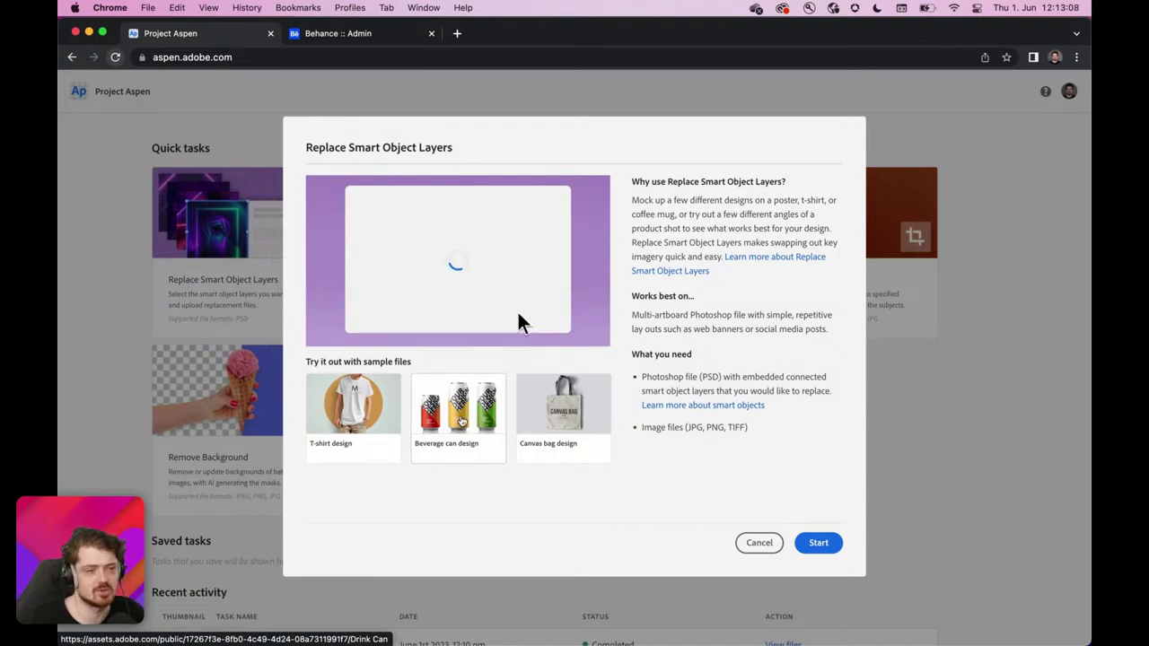
{"action": "left_click", "coordinate": [460, 420]}
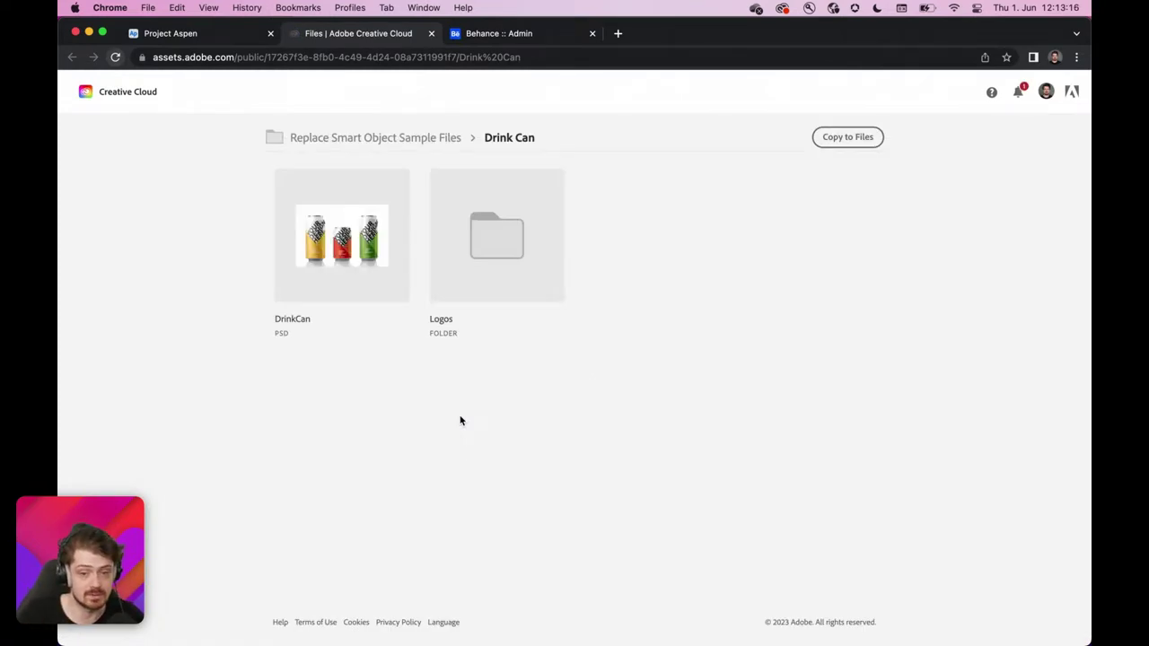
Step: Copy the Drink Can samples to your Files and switch back to Project Aspen
{"action": "left_click", "coordinate": [845, 137]}
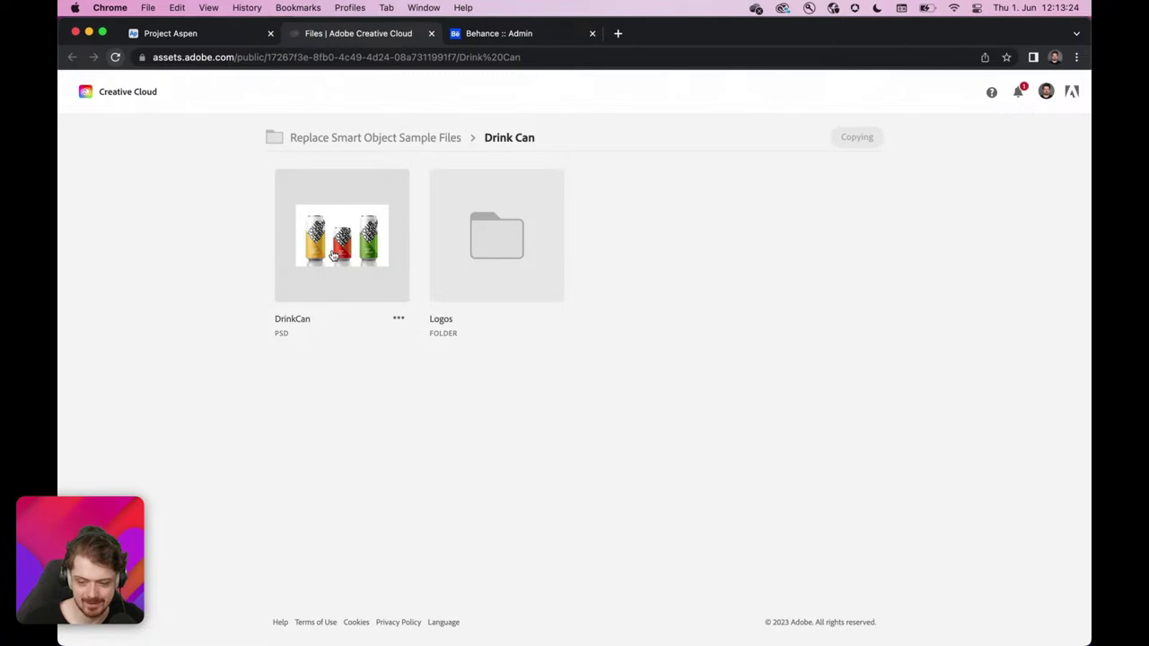
{"action": "left_click", "coordinate": [204, 36]}
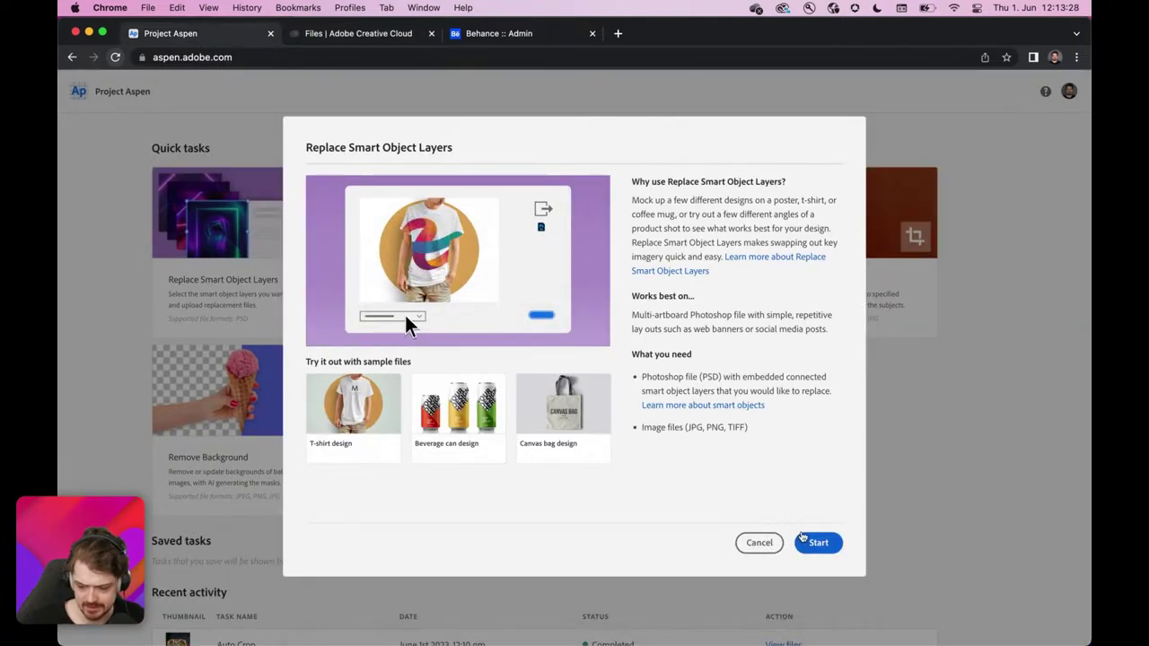
Step: Start the Replace Smart Object Layers task and browse for a PSD template file
{"action": "left_click", "coordinate": [817, 542]}
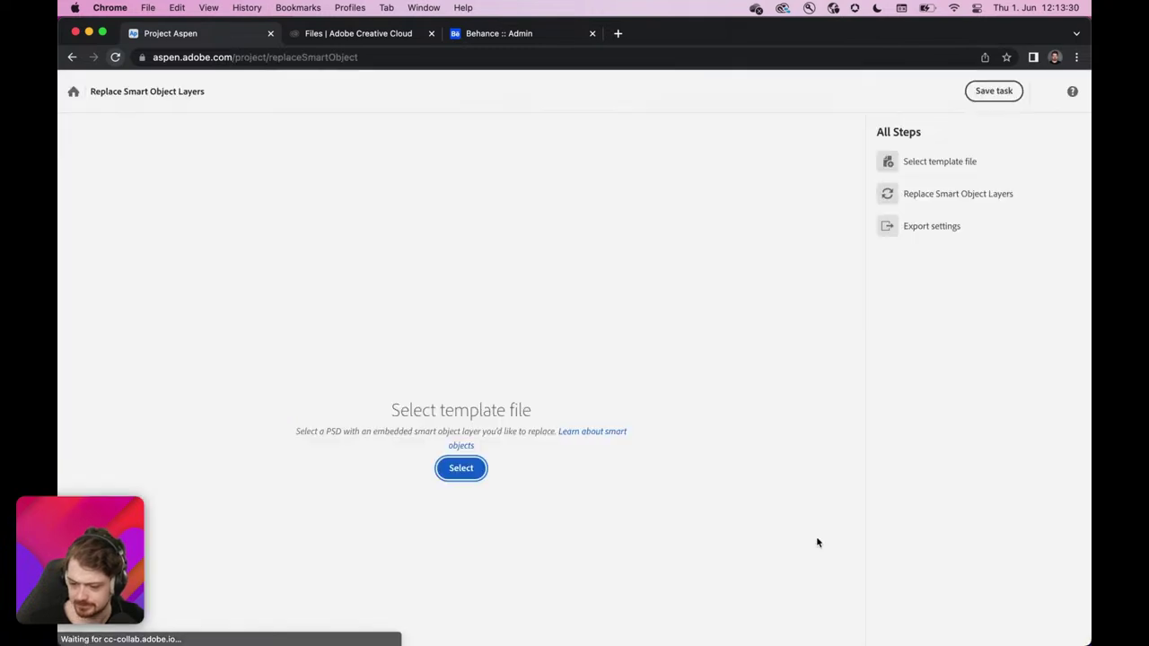
{"action": "left_click", "coordinate": [462, 468]}
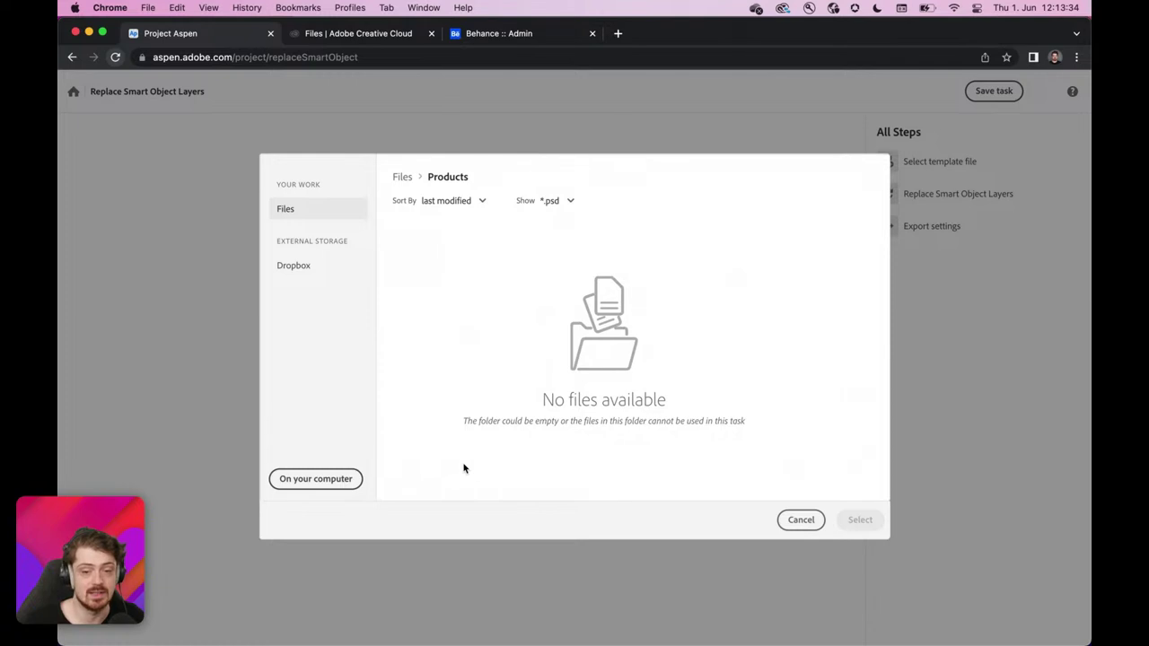
{"action": "left_click", "coordinate": [400, 178]}
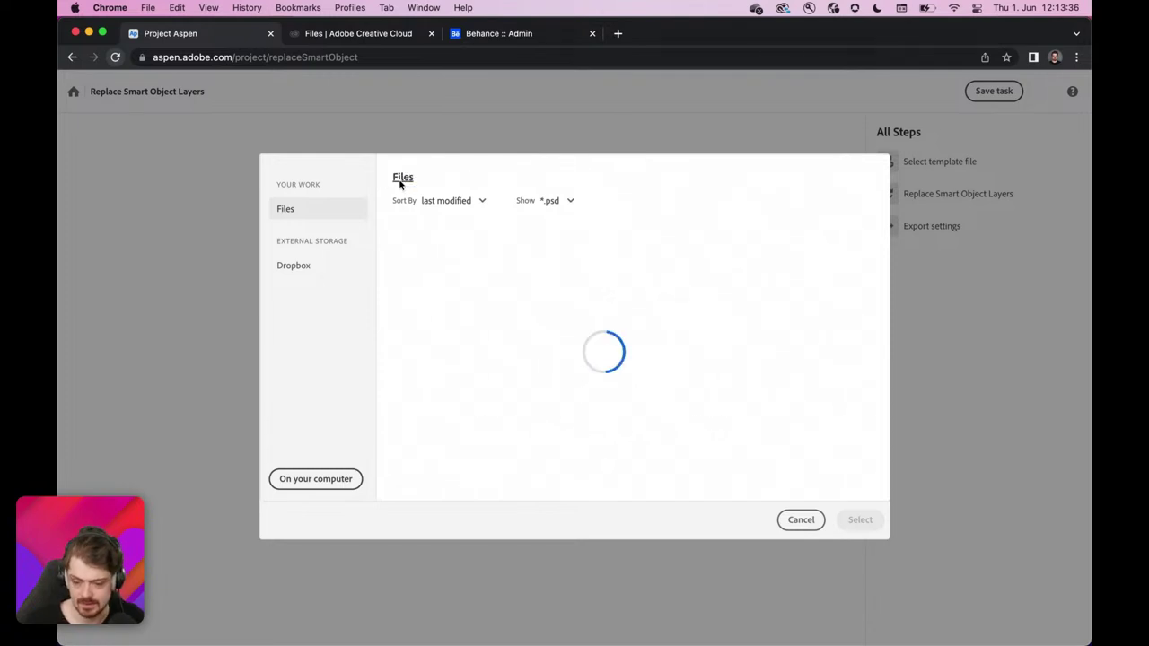
{"action": "left_click", "coordinate": [358, 33]}
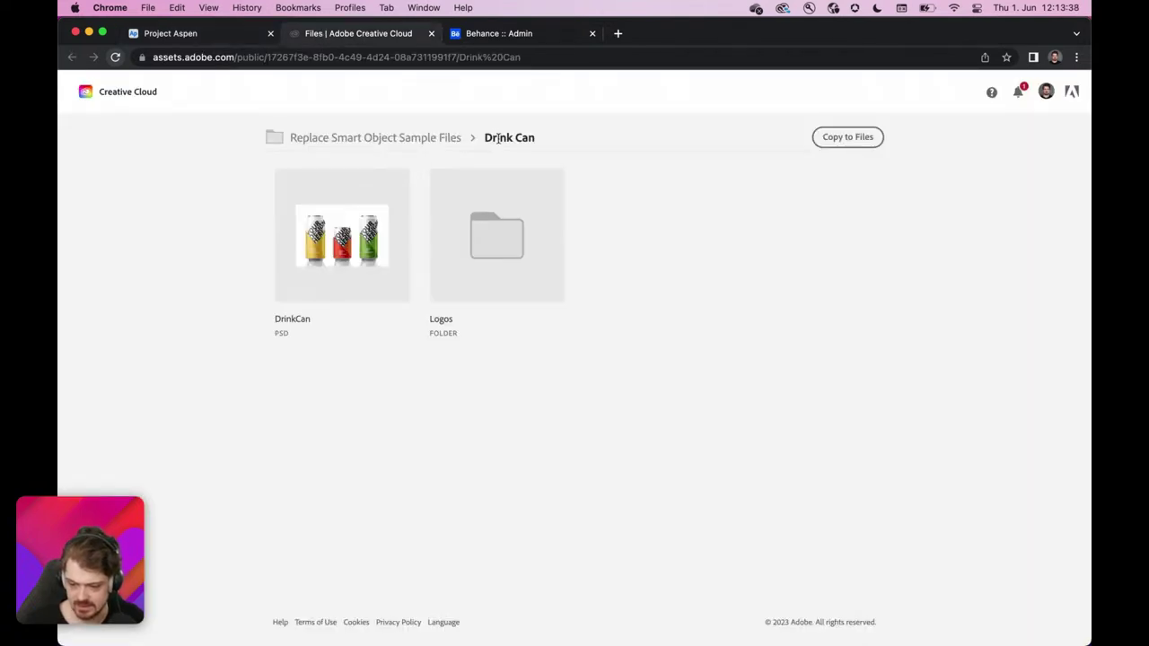
{"action": "left_click", "coordinate": [154, 36]}
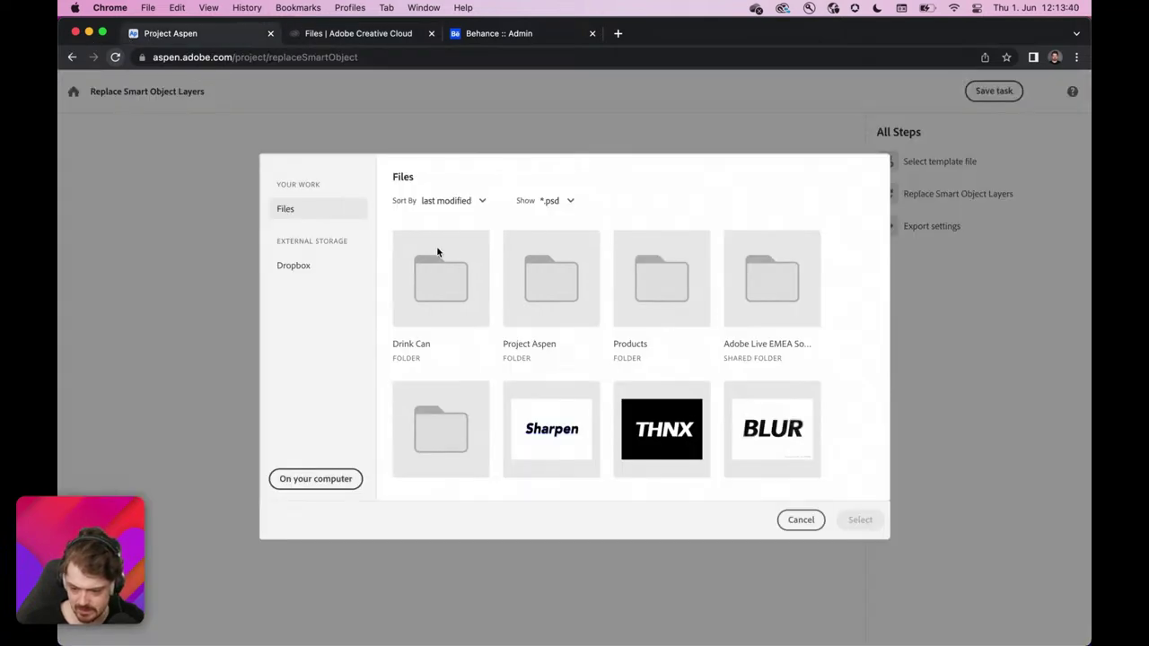
Step: Choose DrinkCan.psd from the Drink Can folder as the template and continue
{"action": "double_click", "coordinate": [470, 322]}
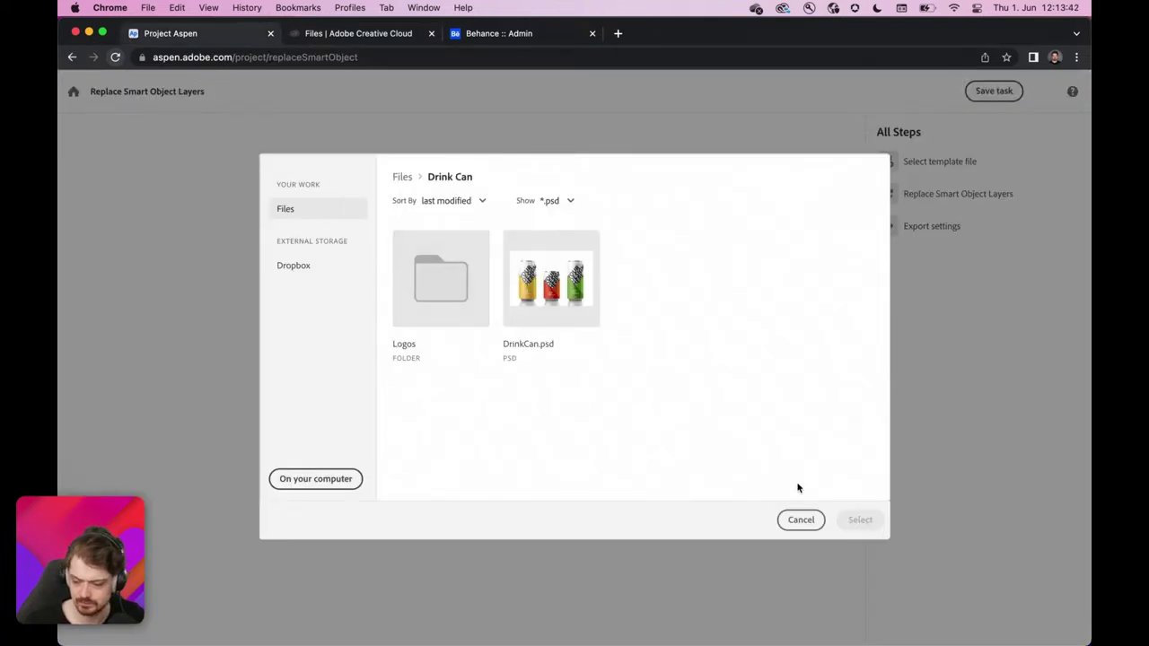
{"action": "left_click", "coordinate": [536, 294]}
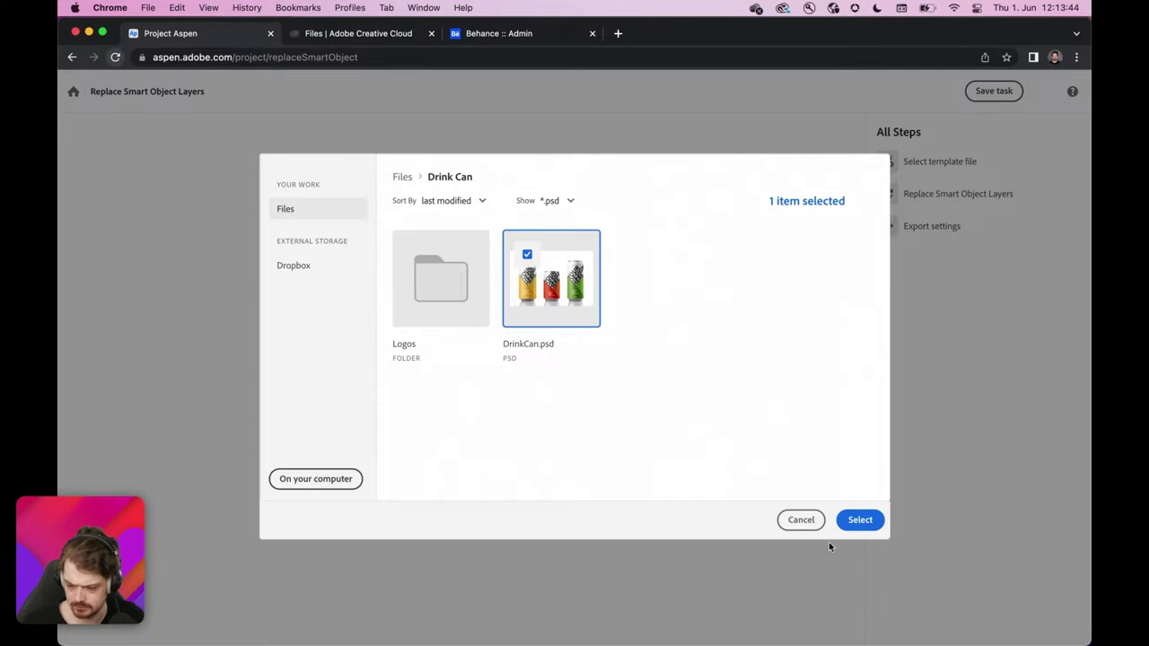
{"action": "left_click", "coordinate": [861, 521]}
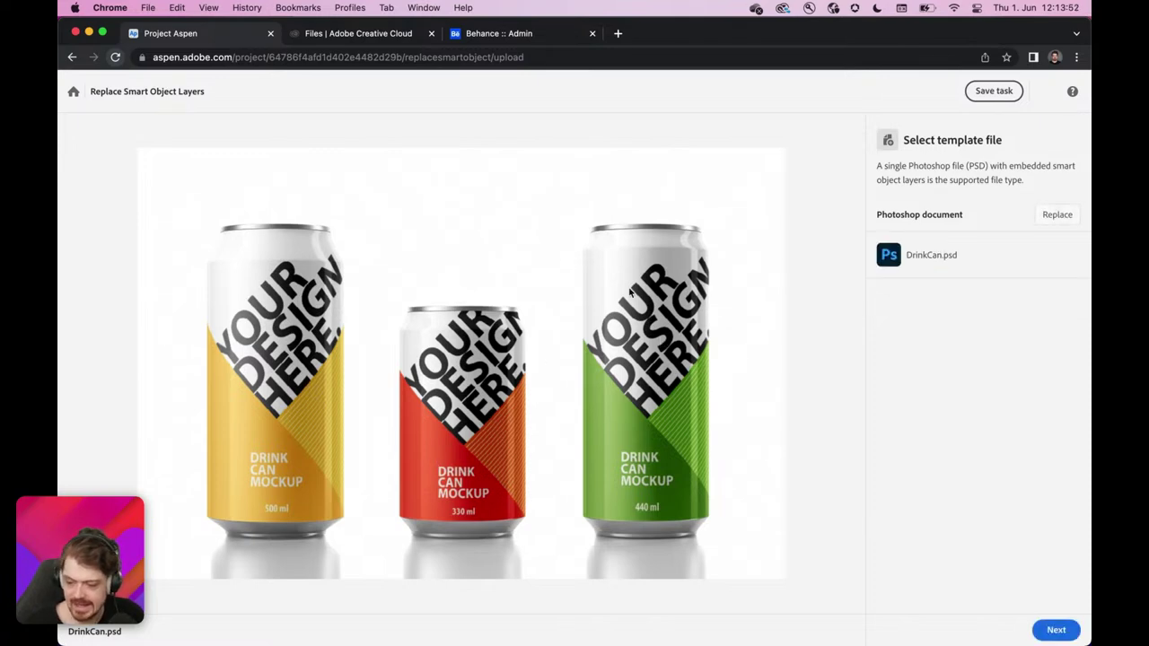
{"action": "left_click", "coordinate": [1048, 630]}
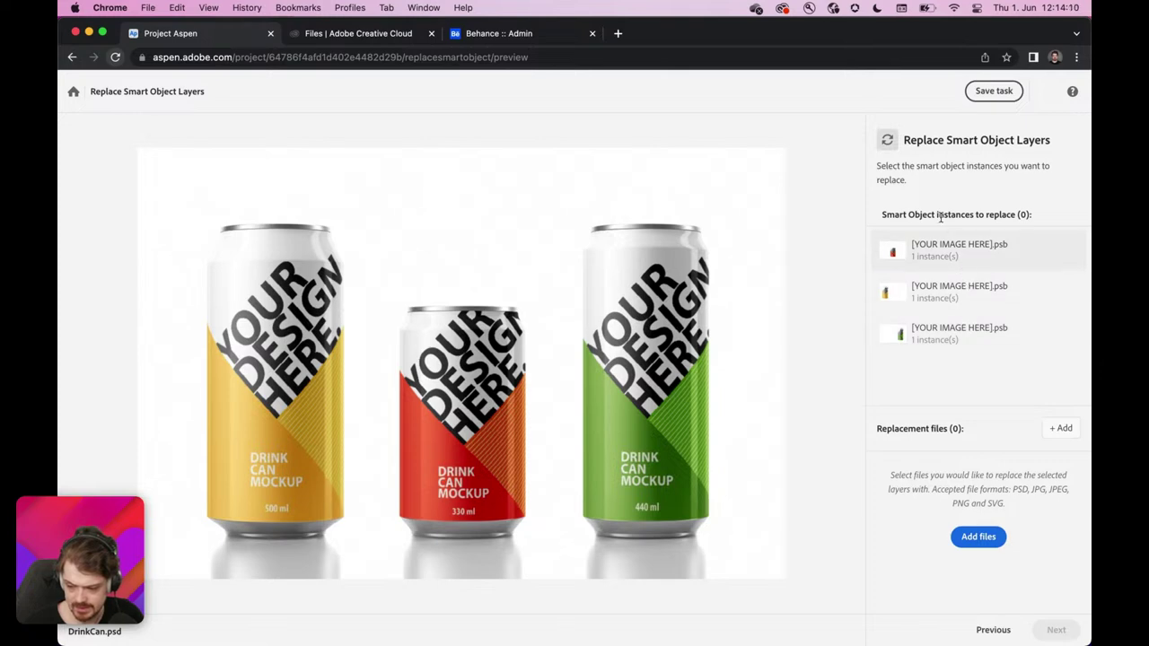
Step: Select the three [YOUR IMAGE HERE].psb instances from DrinkCan.psd for replacement
{"action": "left_click", "coordinate": [903, 250]}
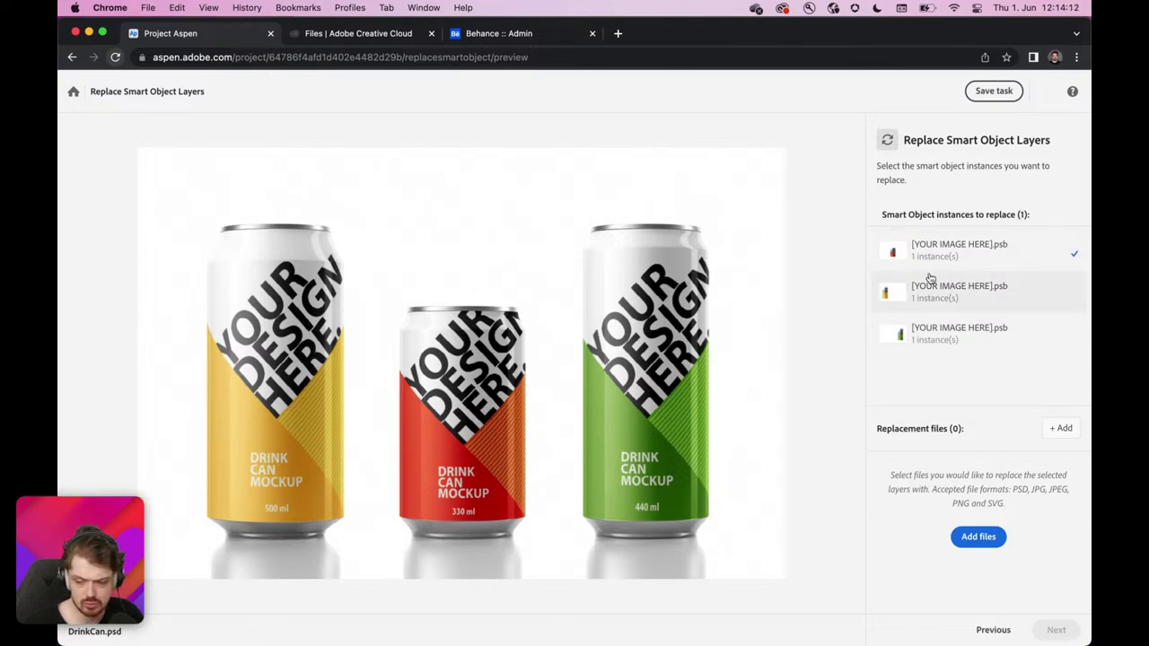
{"action": "left_click", "coordinate": [930, 280]}
{"action": "left_click", "coordinate": [942, 329]}
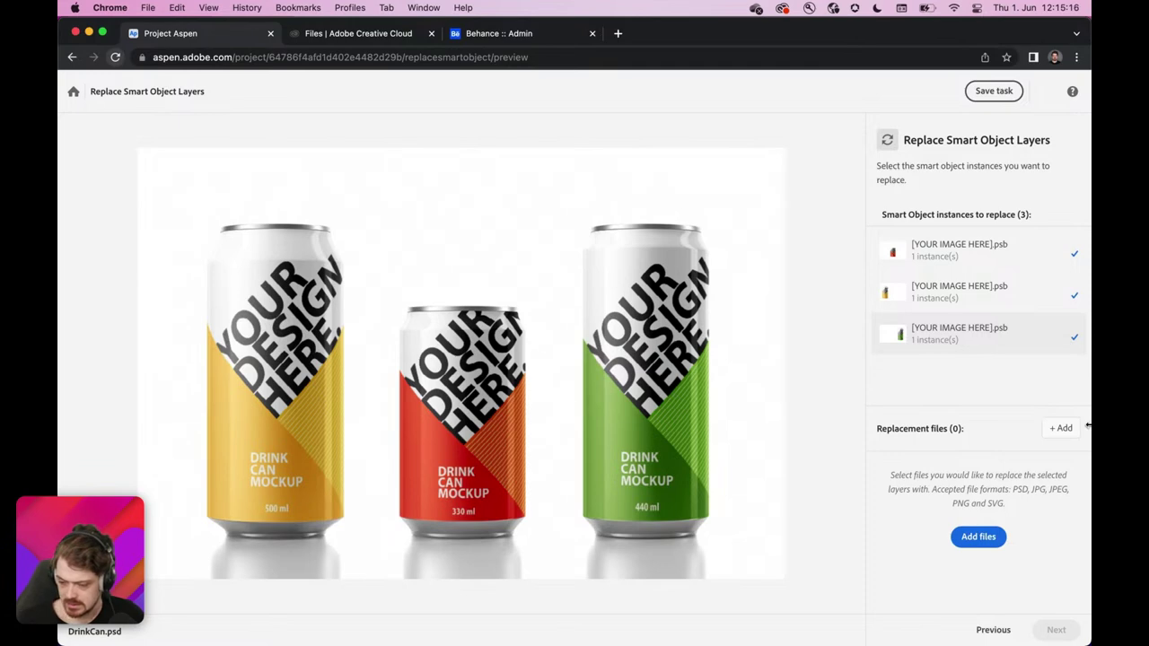
Step: Add Logo_1.png through Logo_10.png from the Logos folder as replacement files
{"action": "left_click", "coordinate": [1061, 428]}
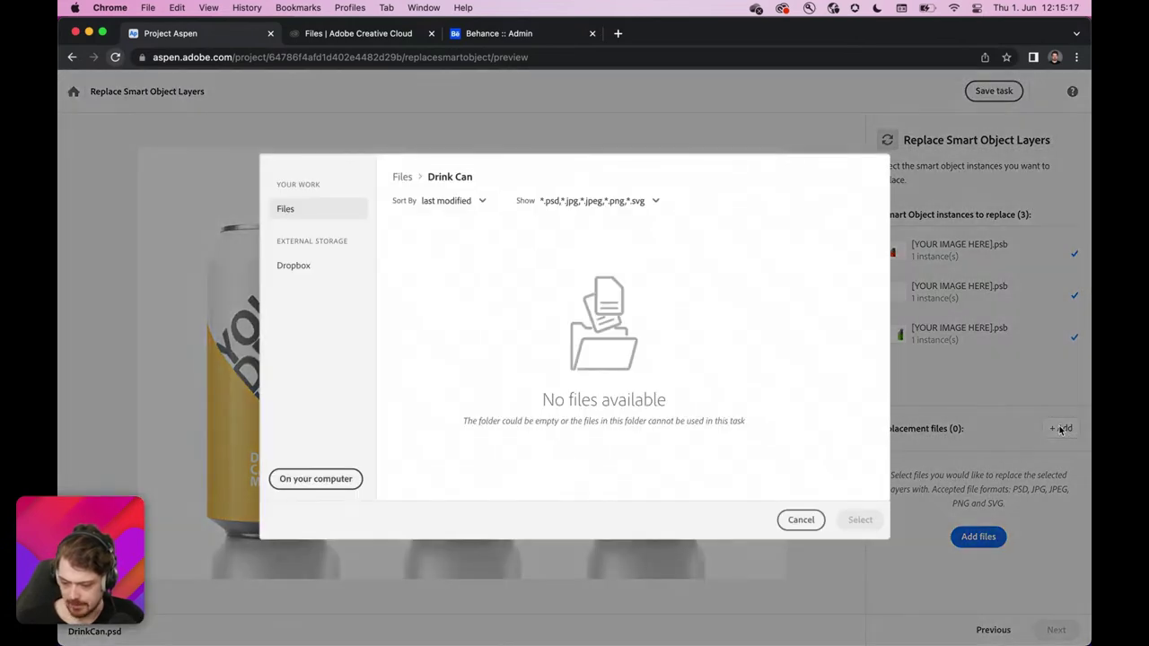
{"action": "left_click", "coordinate": [786, 518]}
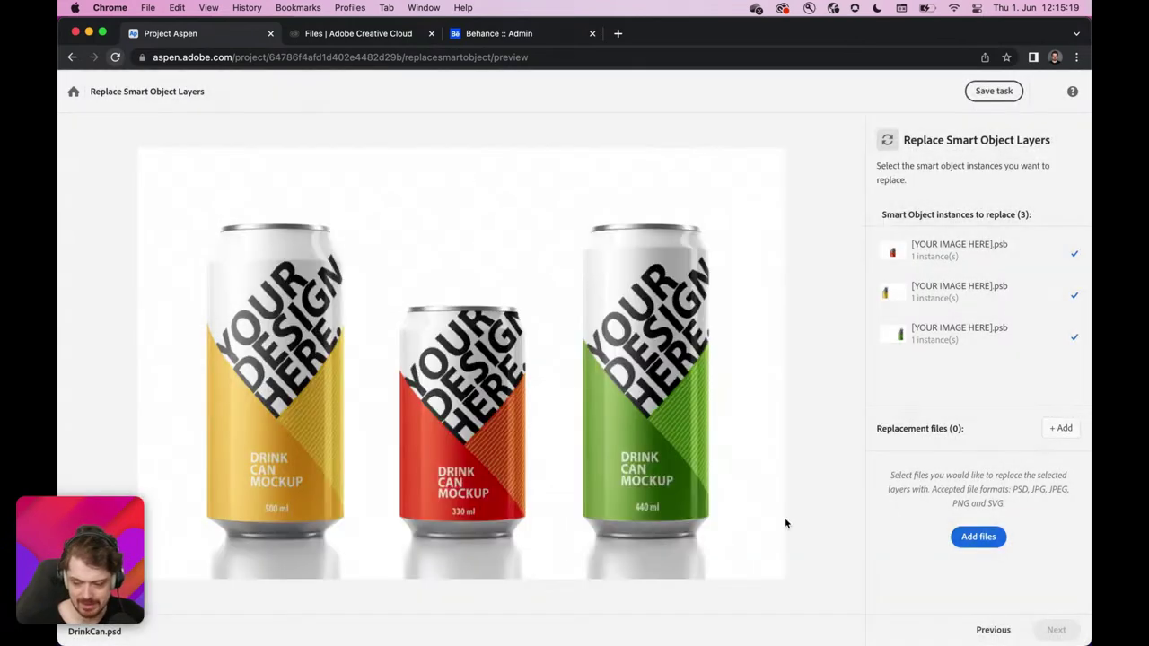
{"action": "left_click", "coordinate": [980, 538]}
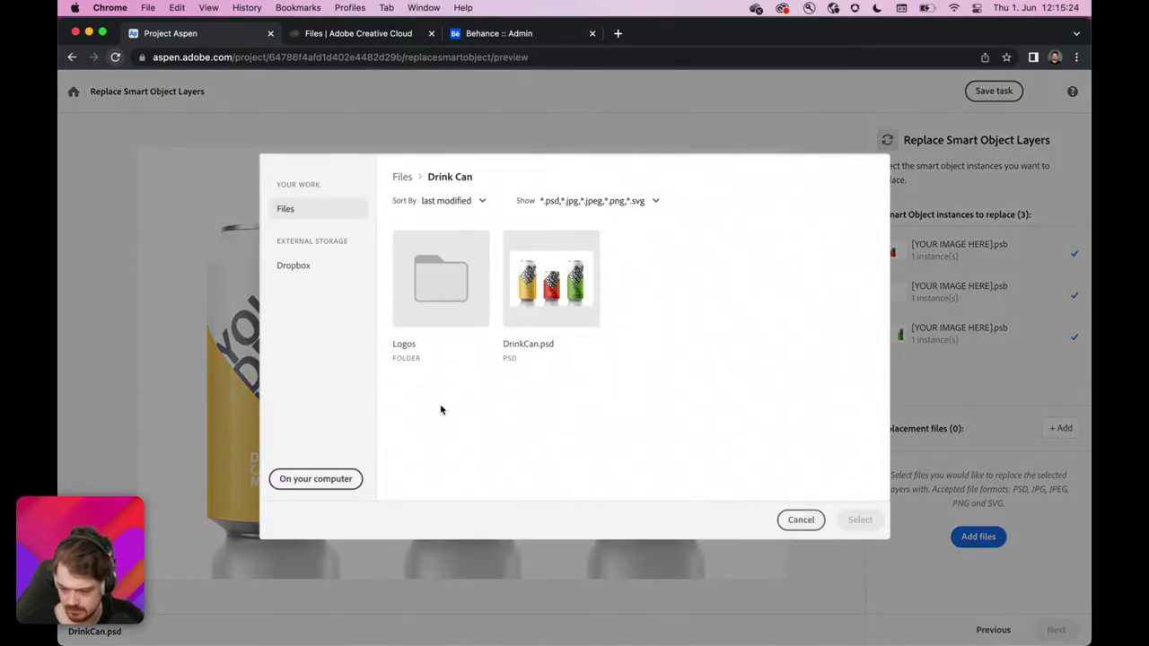
{"action": "left_click", "coordinate": [436, 298]}
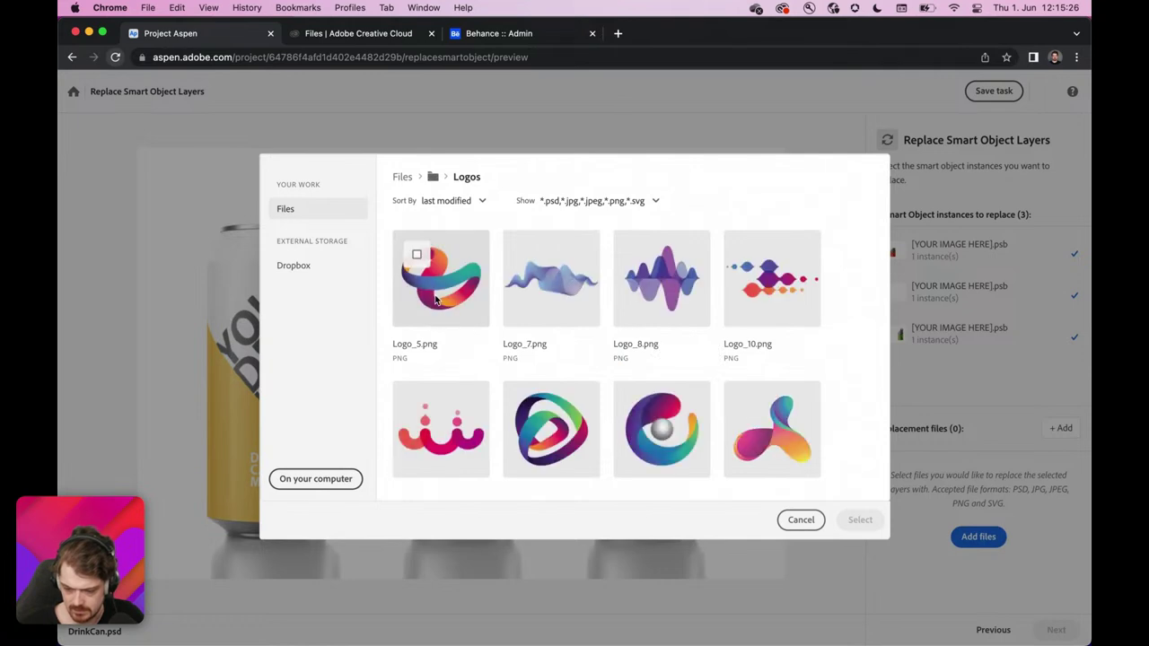
{"action": "left_click", "coordinate": [411, 256]}
{"action": "scroll", "coordinate": [458, 323], "scroll_direction": "down", "scroll_amount": 5}
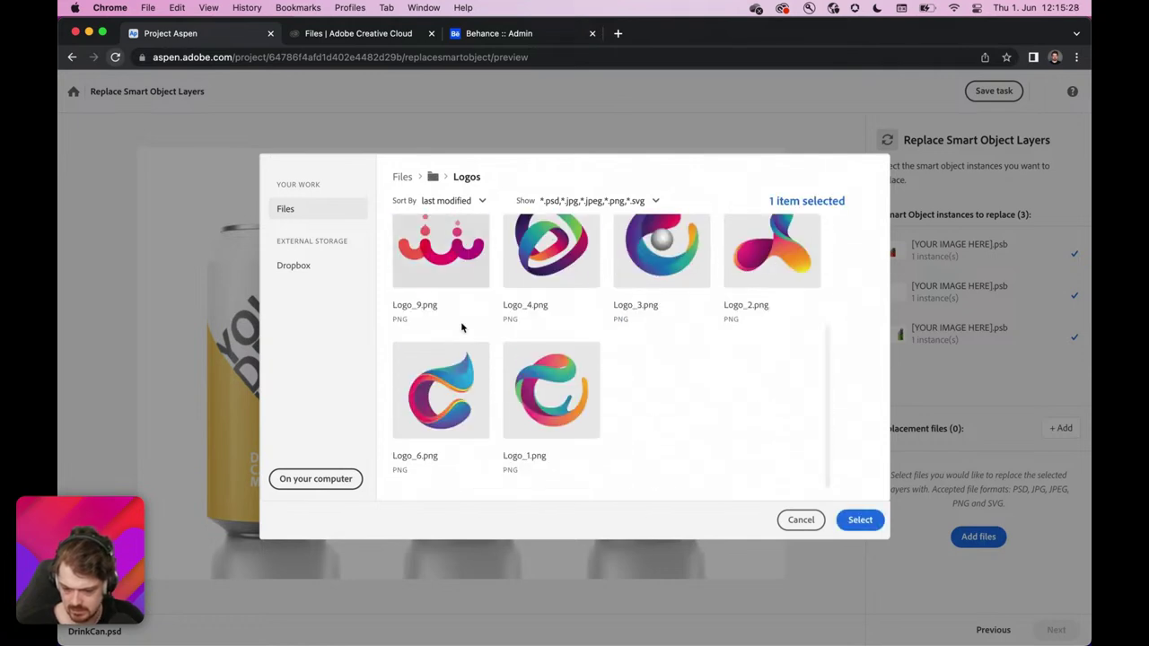
{"action": "left_click", "coordinate": [530, 359], "text": "shift"}
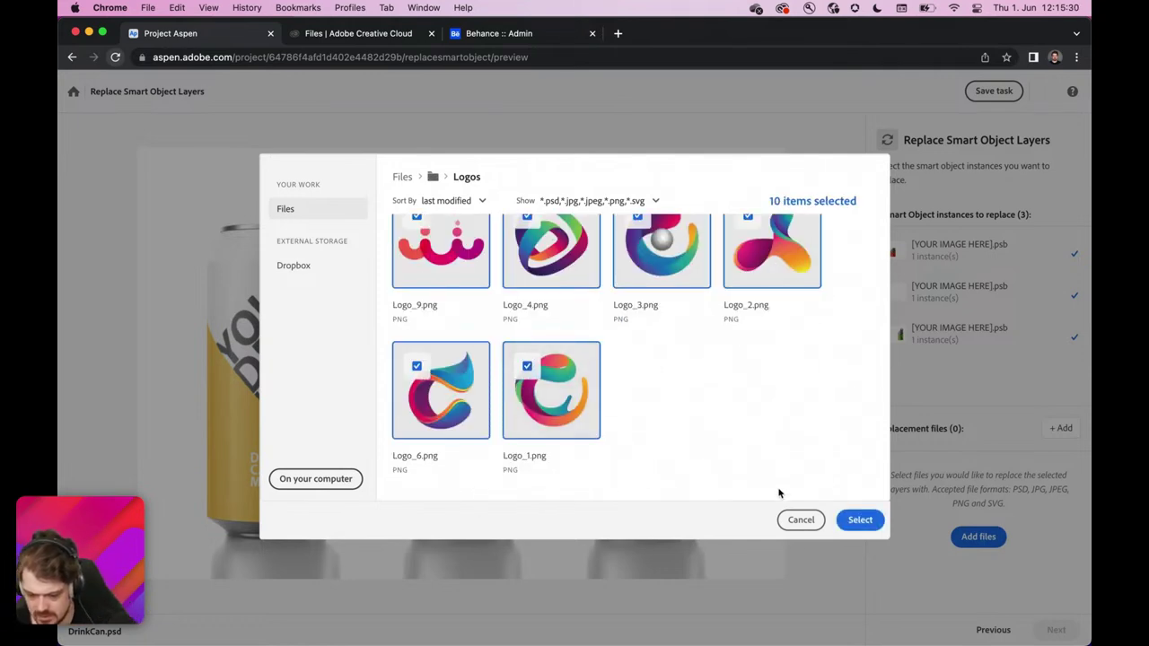
{"action": "left_click", "coordinate": [848, 519]}
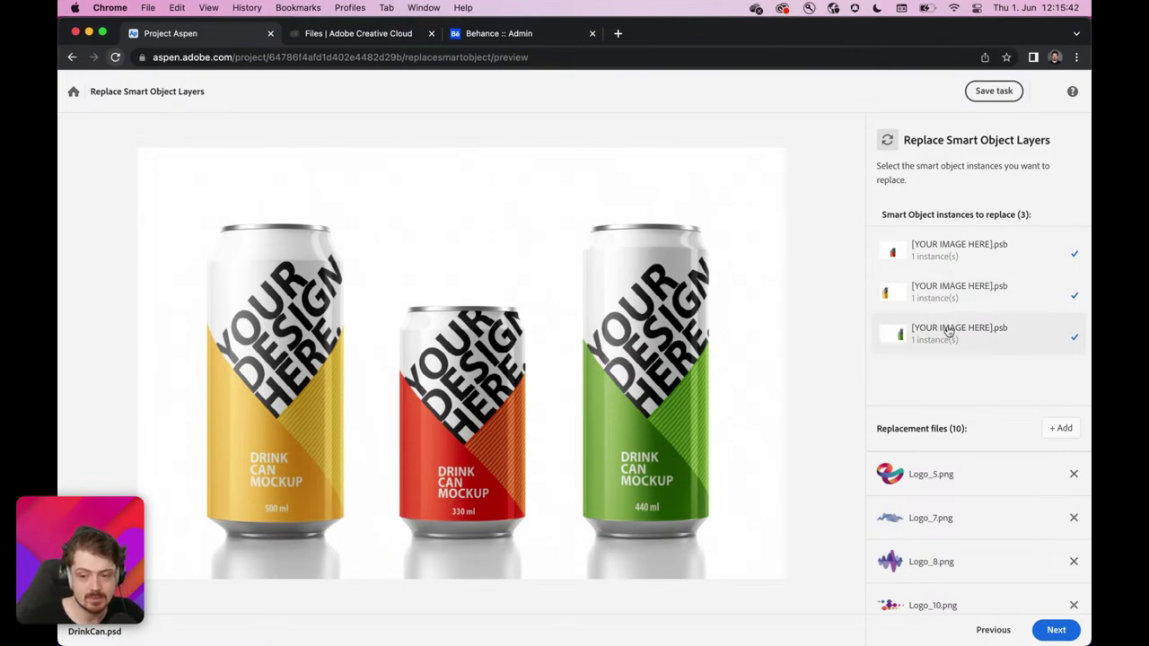
Step: Scroll through the ten loaded replacement logos
{"action": "scroll", "coordinate": [1007, 547], "scroll_direction": "down", "scroll_amount": 3}
{"action": "scroll", "coordinate": [1009, 549], "scroll_direction": "down", "scroll_amount": 4}
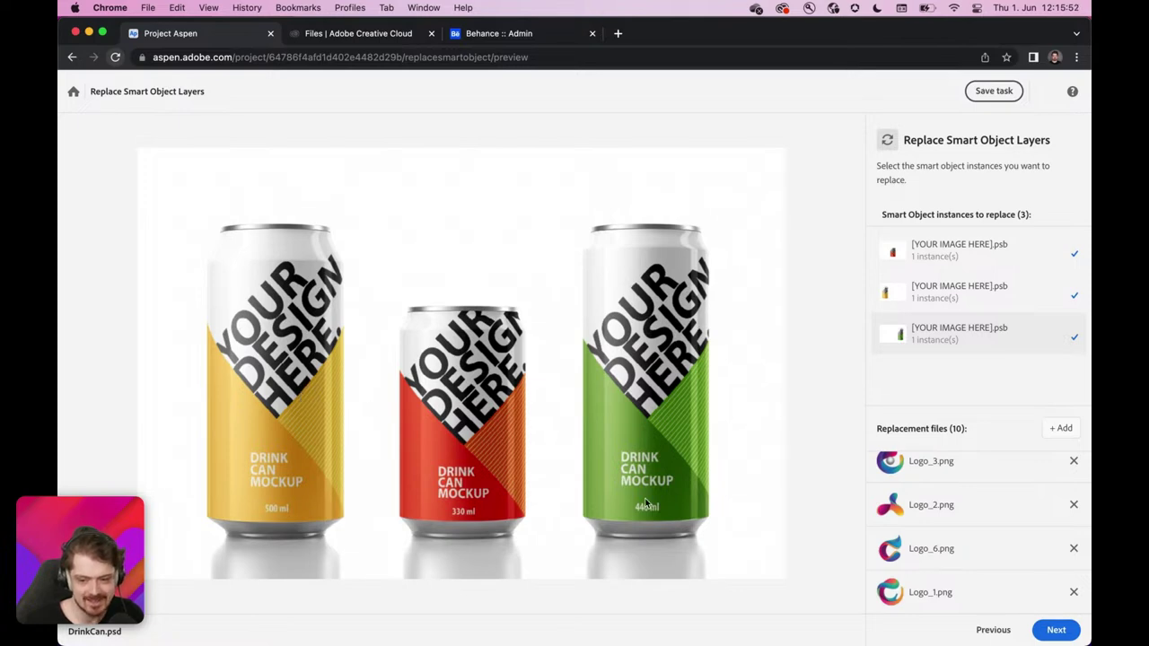
{"action": "scroll", "coordinate": [902, 546], "scroll_direction": "up", "scroll_amount": 2}
{"action": "scroll", "coordinate": [902, 545], "scroll_direction": "down", "scroll_amount": 4}
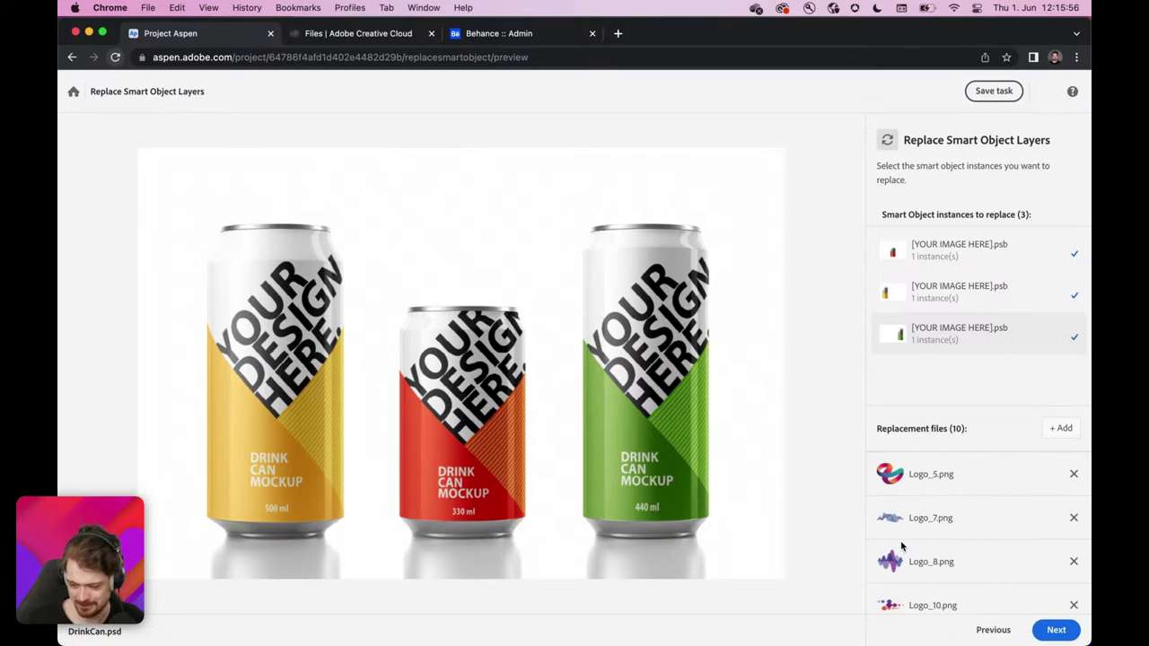
{"action": "scroll", "coordinate": [902, 545], "scroll_direction": "down", "scroll_amount": 1}
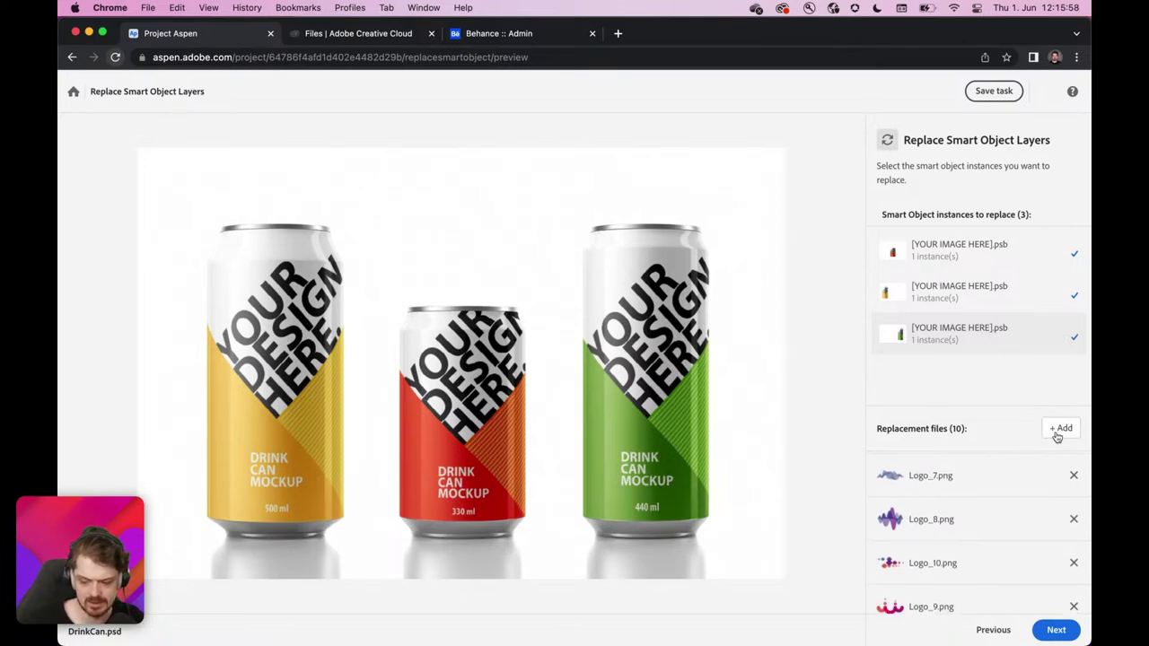
{"action": "scroll", "coordinate": [961, 579], "scroll_direction": "down", "scroll_amount": 4}
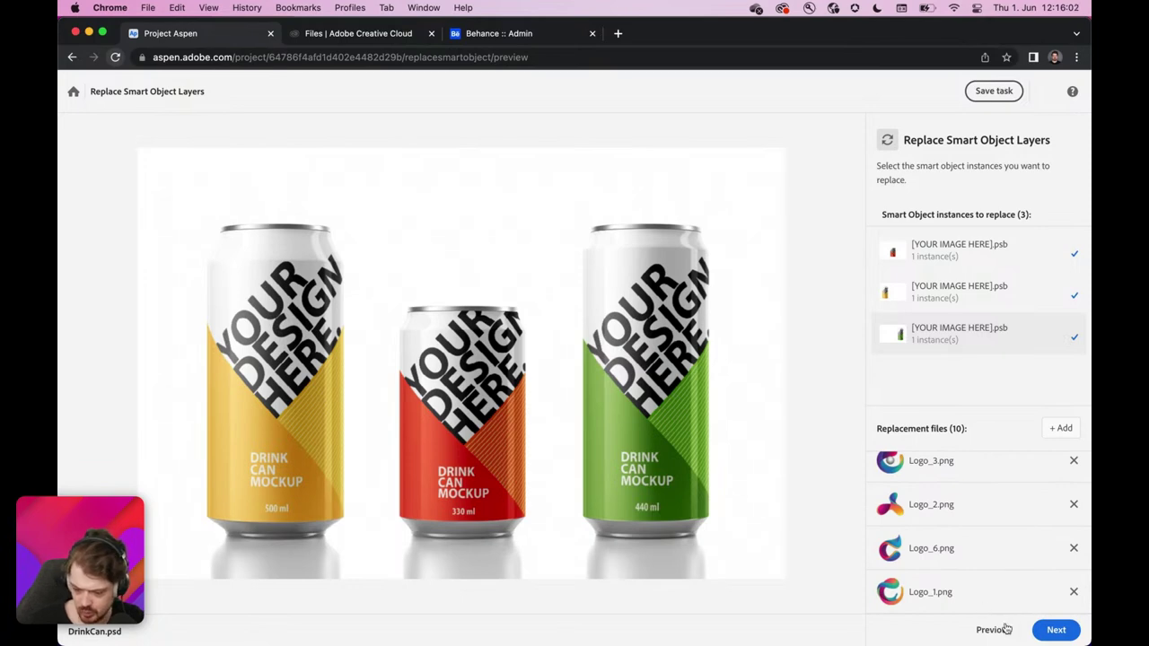
Step: Continue to export settings and answer Yes to the preview feedback question
{"action": "left_click", "coordinate": [1054, 631]}
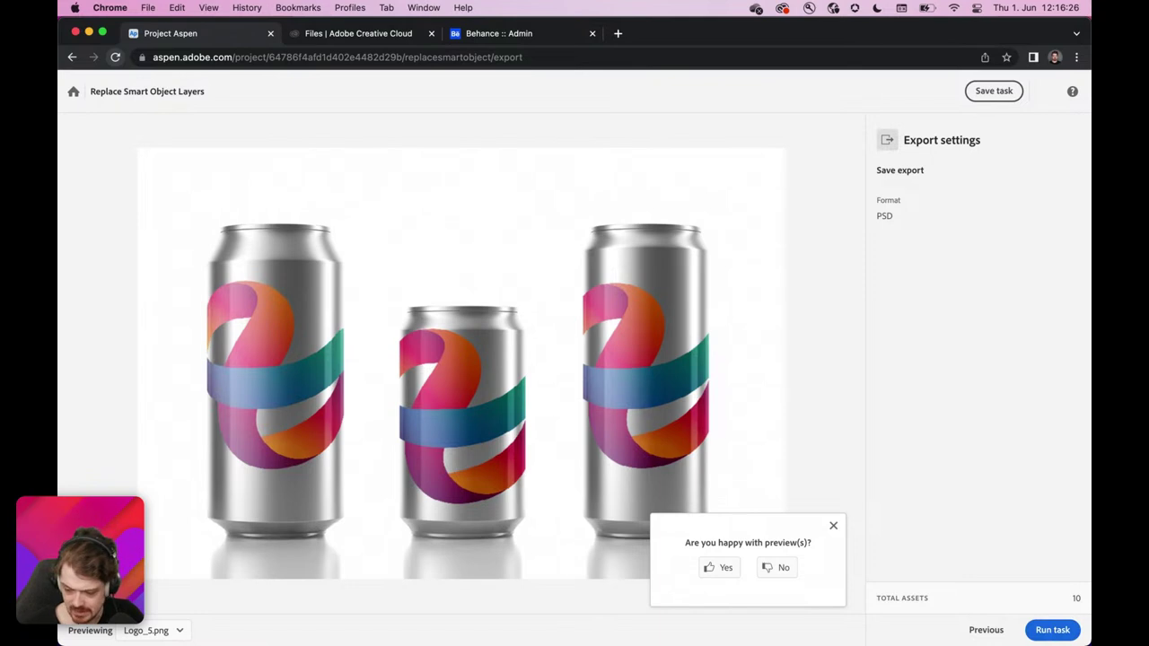
{"action": "left_click", "coordinate": [718, 566]}
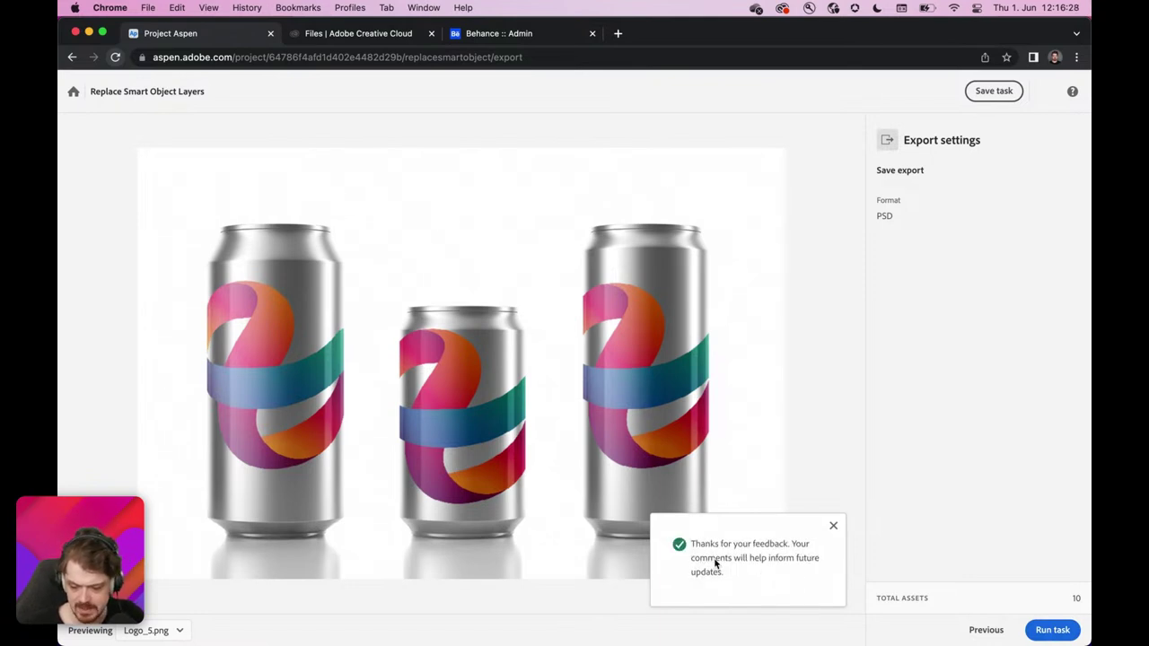
{"action": "left_click", "coordinate": [833, 526]}
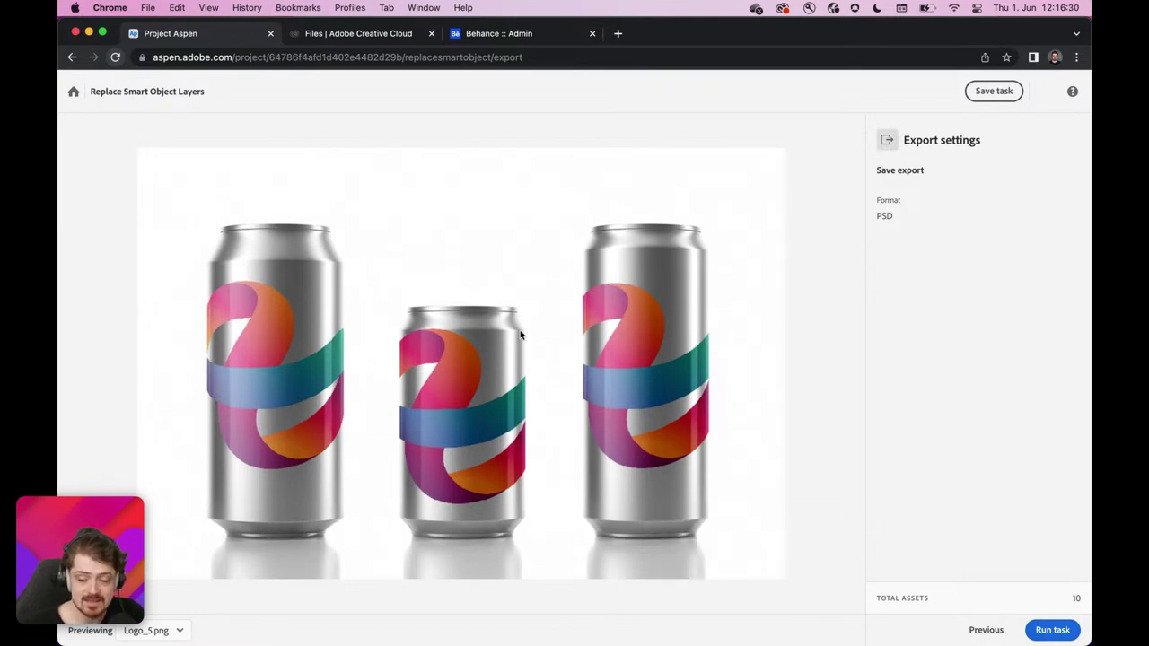
{"action": "left_click", "coordinate": [286, 350]}
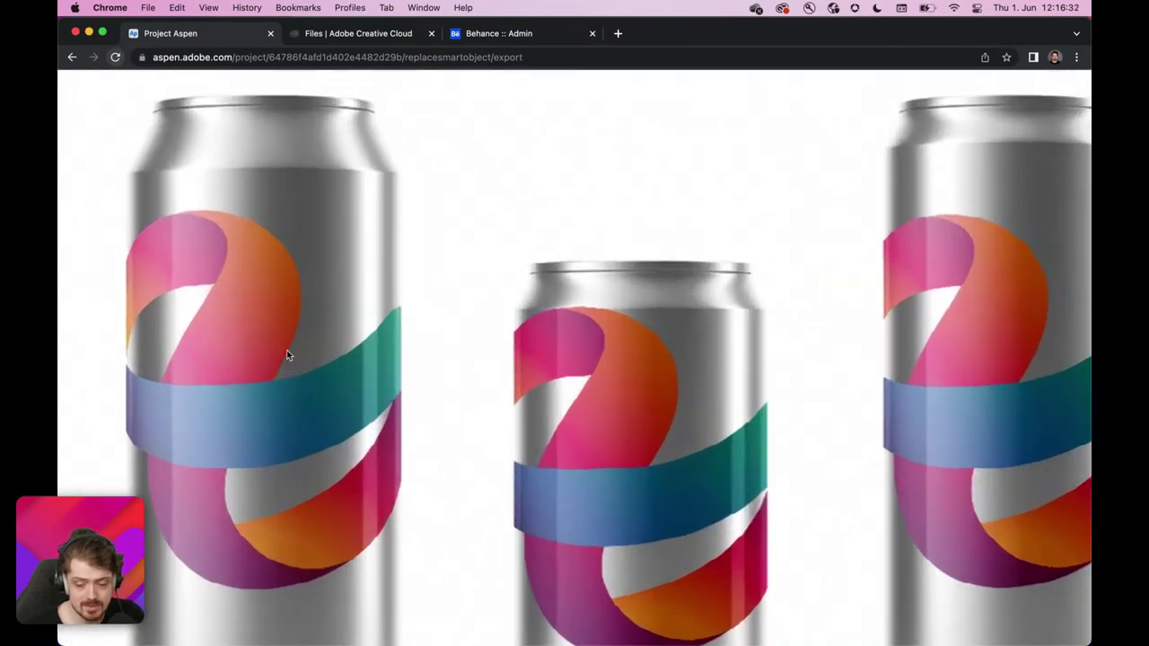
{"action": "left_click", "coordinate": [286, 354]}
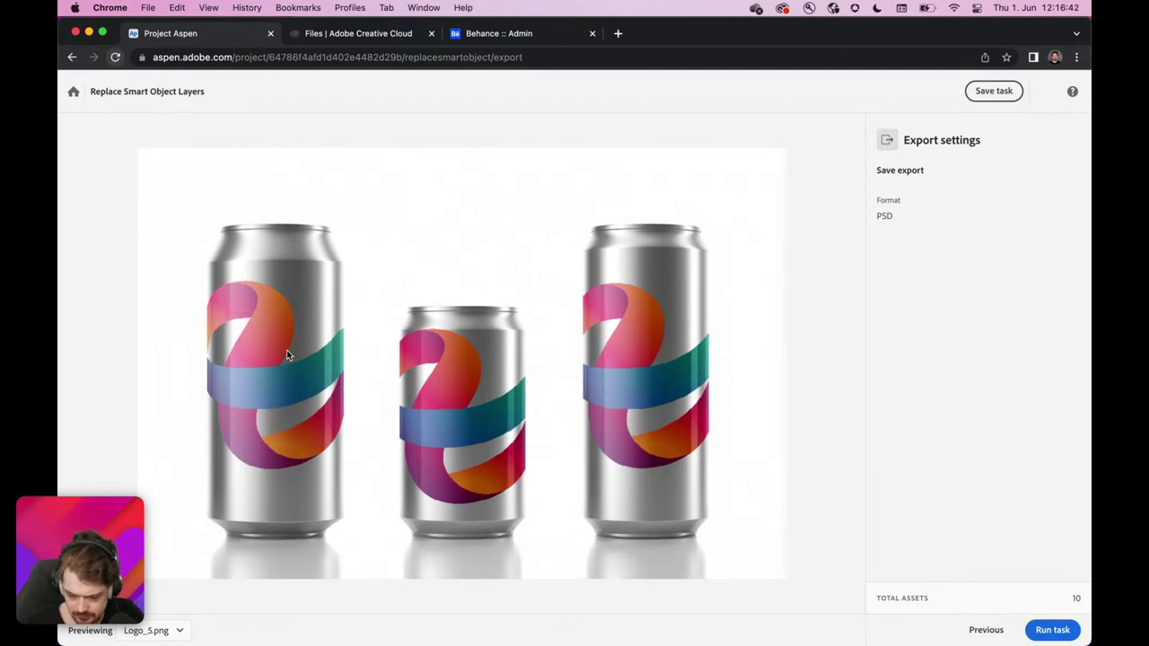
Step: Preview the cans with Logo_4.png, run the ten-file export, and view the output files
{"action": "left_click", "coordinate": [162, 630]}
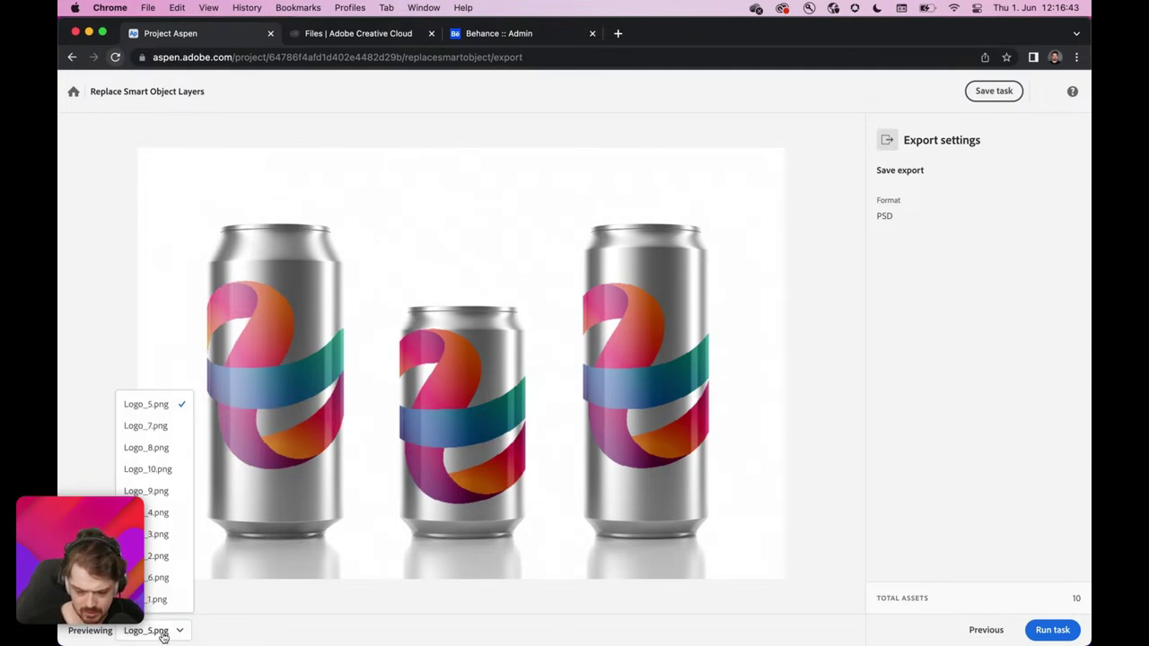
{"action": "left_click", "coordinate": [166, 514]}
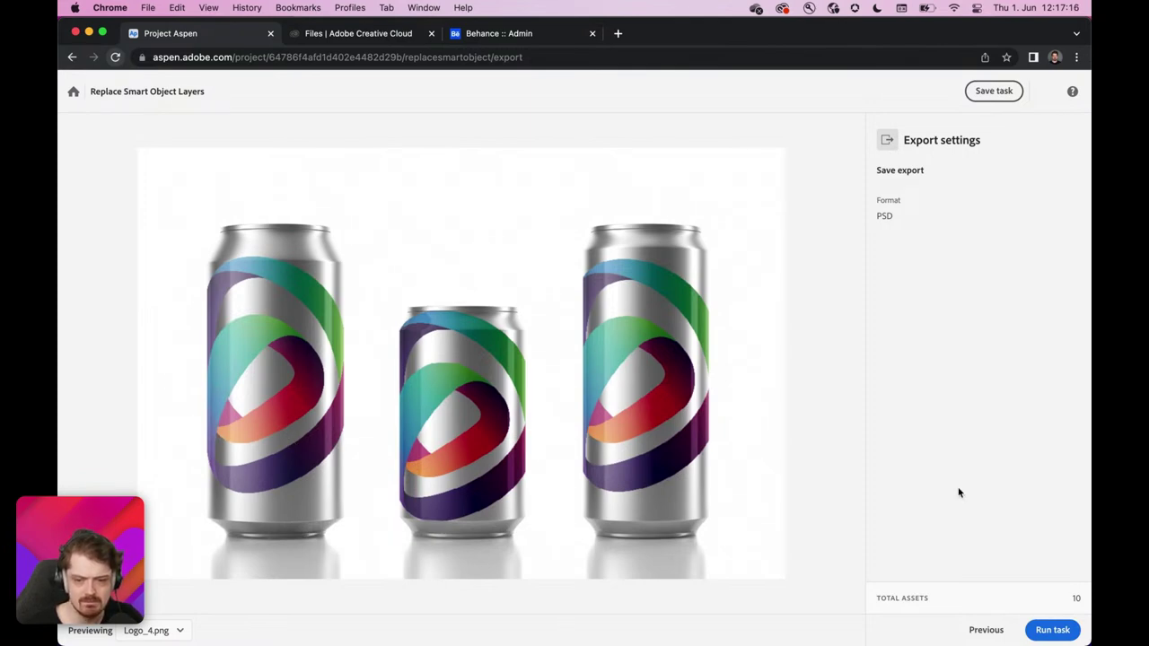
{"action": "left_click", "coordinate": [1050, 631]}
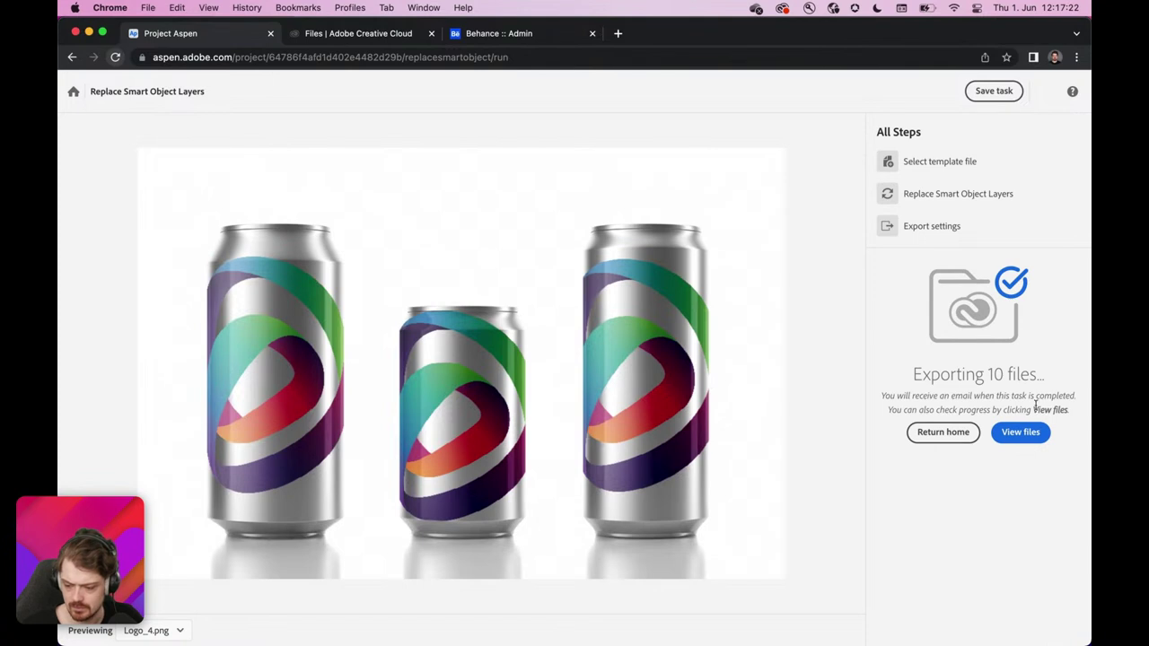
{"action": "left_click", "coordinate": [1034, 438]}
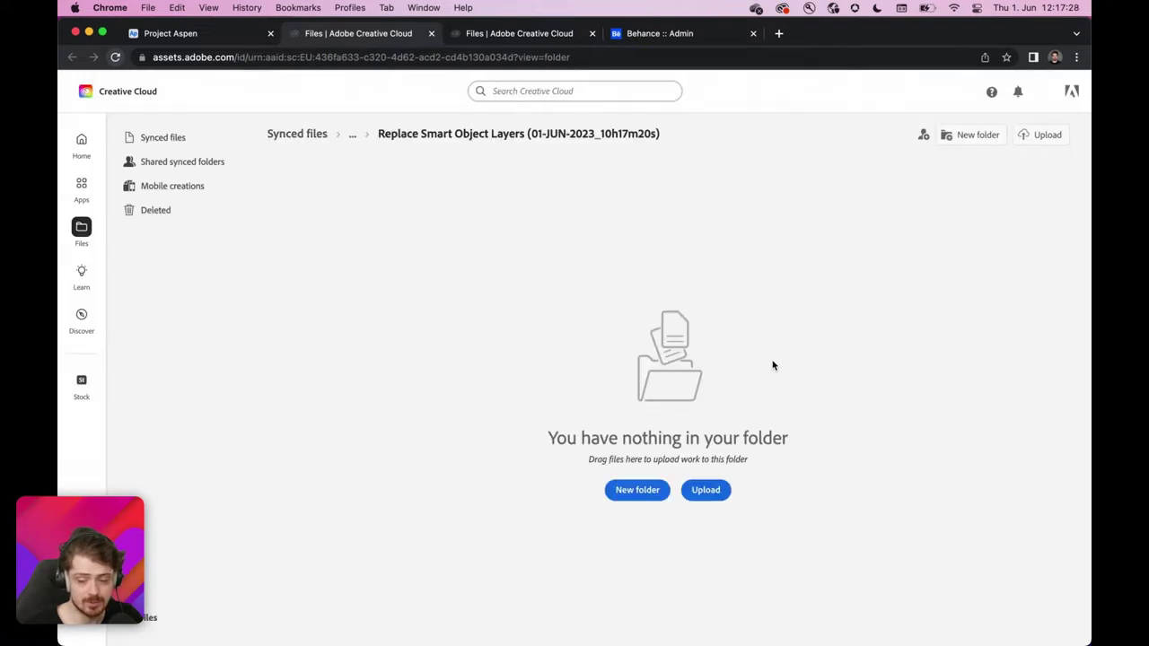
Step: Reload the output folder until the ten DrinkCan PSD mockups appear
{"action": "left_click", "coordinate": [118, 57]}
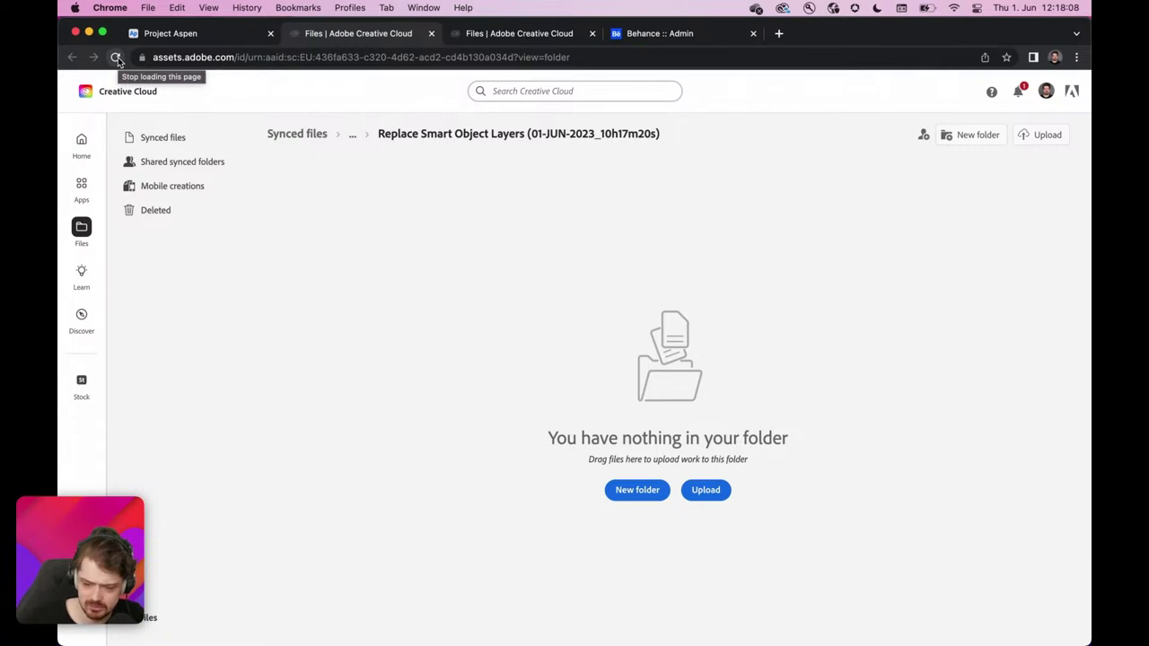
{"action": "left_click", "coordinate": [118, 57]}
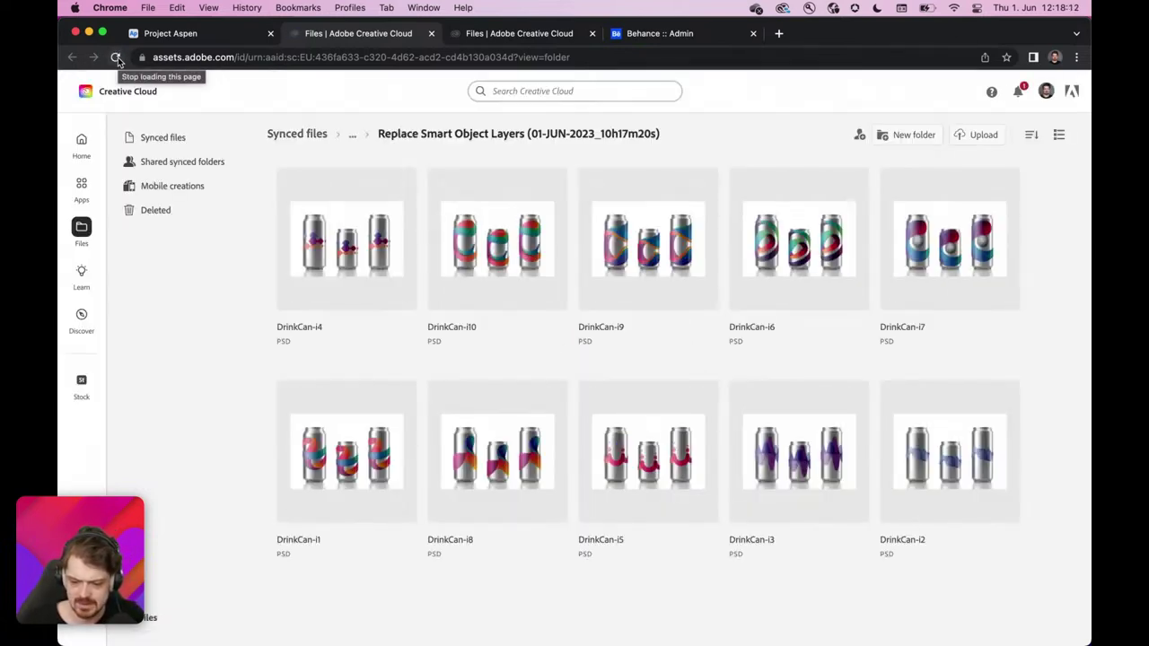
{"action": "mouse_move", "coordinate": [395, 260]}
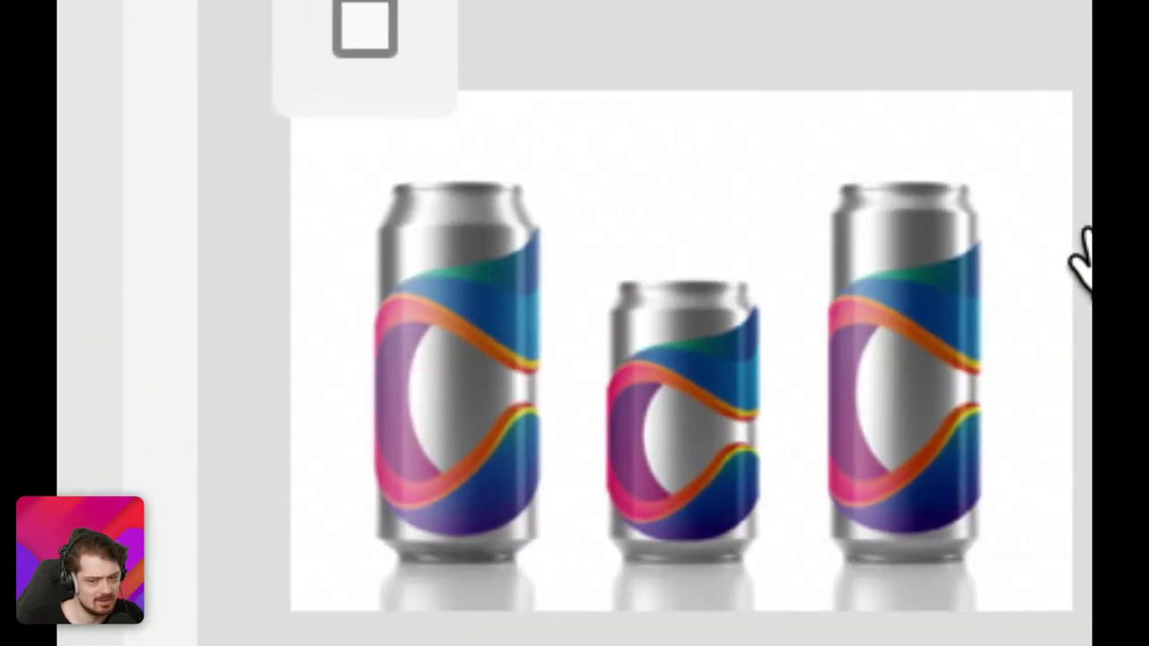
{"action": "scroll", "coordinate": [987, 639], "scroll_direction": "down", "scroll_amount": 5}
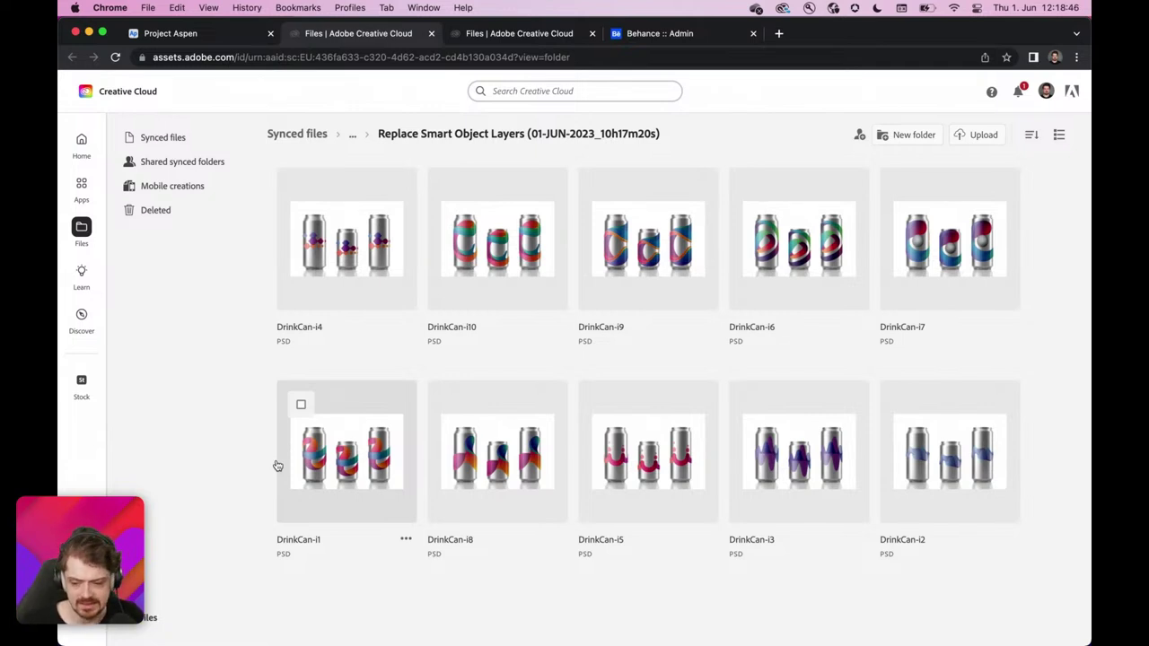
Step: Open the Creative Cloud desktop app on All apps from the menu bar
{"action": "left_click", "coordinate": [619, 59]}
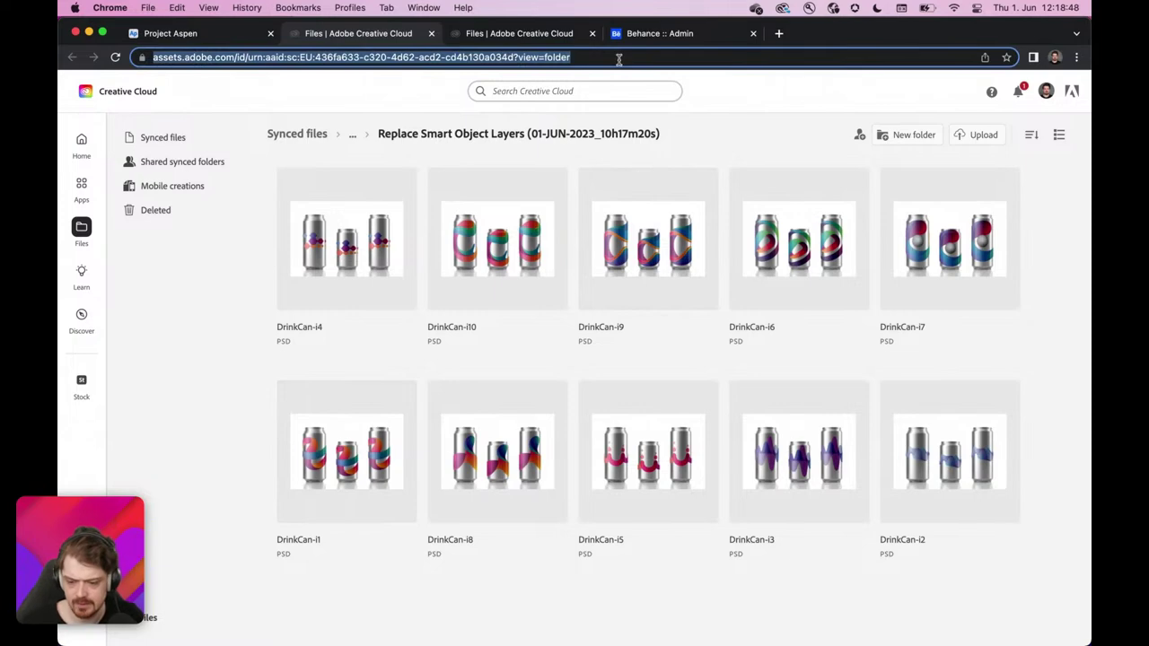
{"action": "mouse_move", "coordinate": [713, 628]}
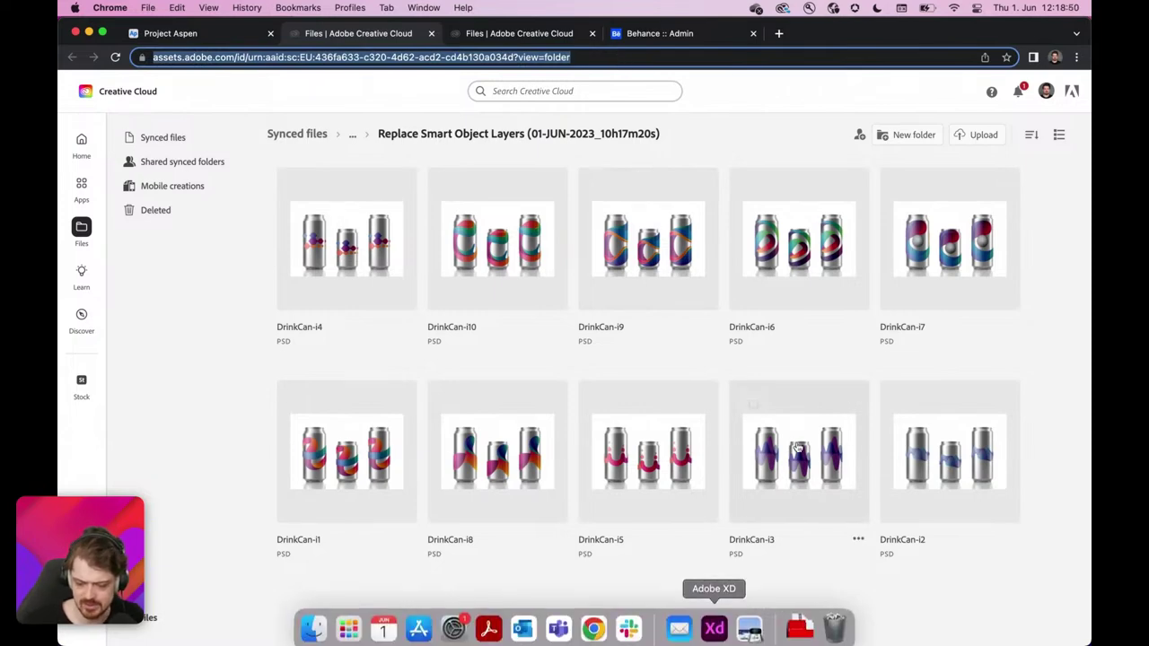
{"action": "left_click", "coordinate": [783, 8]}
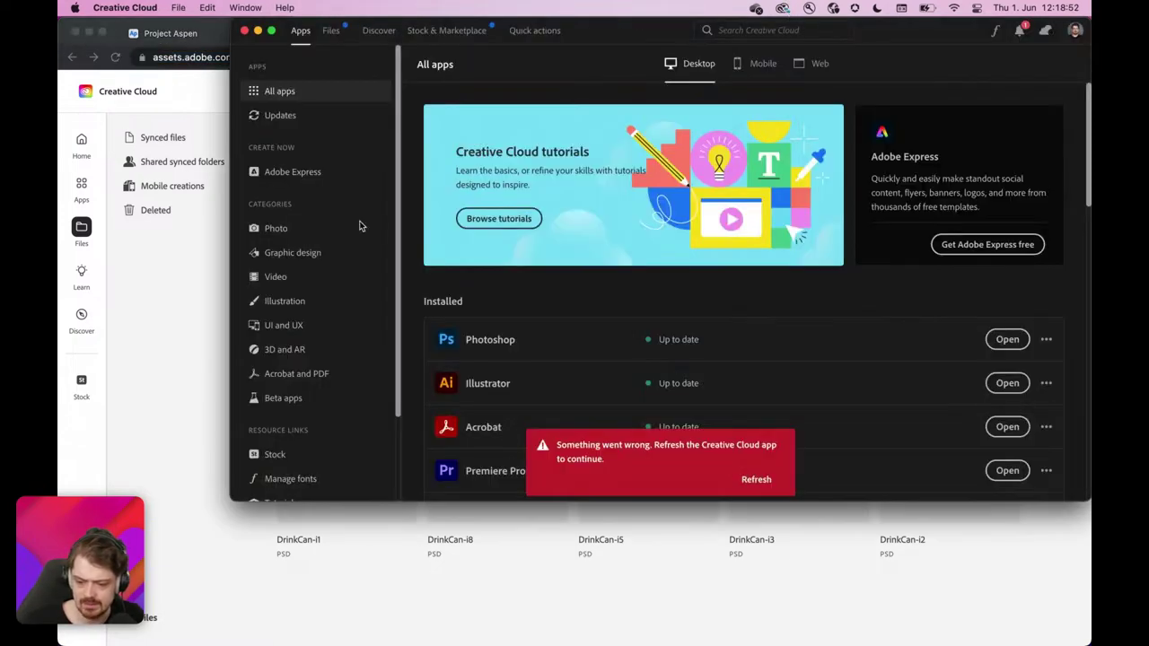
Step: Show the Beta apps page, refresh after the error, and reposition the window to review it
{"action": "left_click", "coordinate": [296, 408]}
{"action": "left_click", "coordinate": [763, 483]}
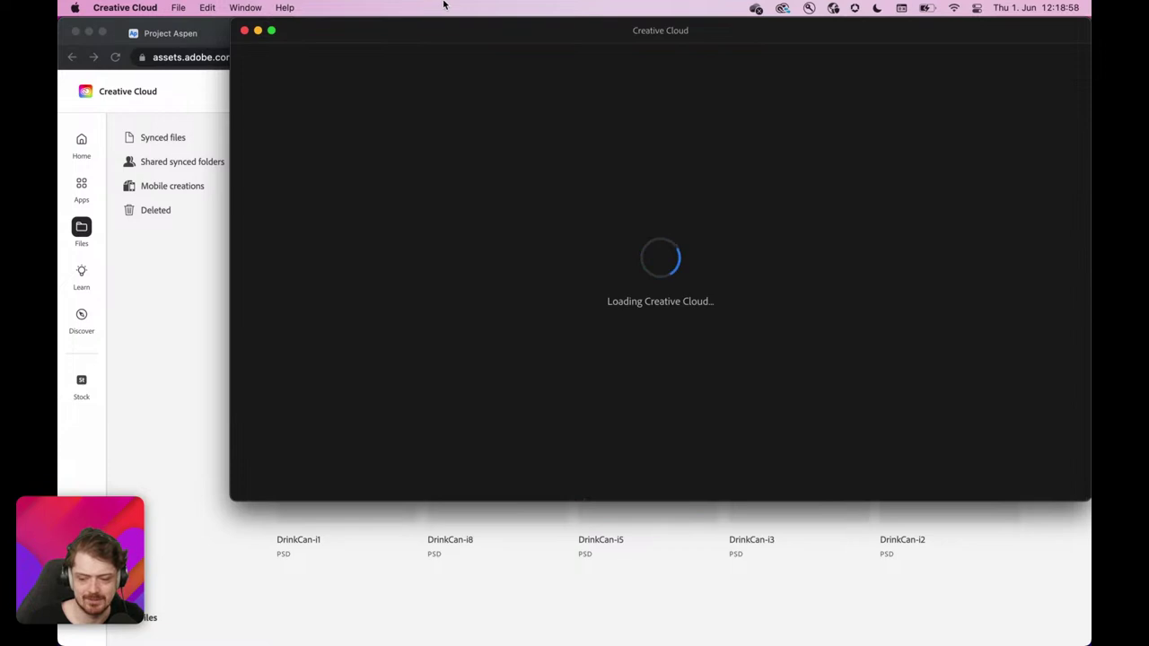
{"action": "left_click_drag", "start_coordinate": [454, 39], "coordinate": [417, 59]}
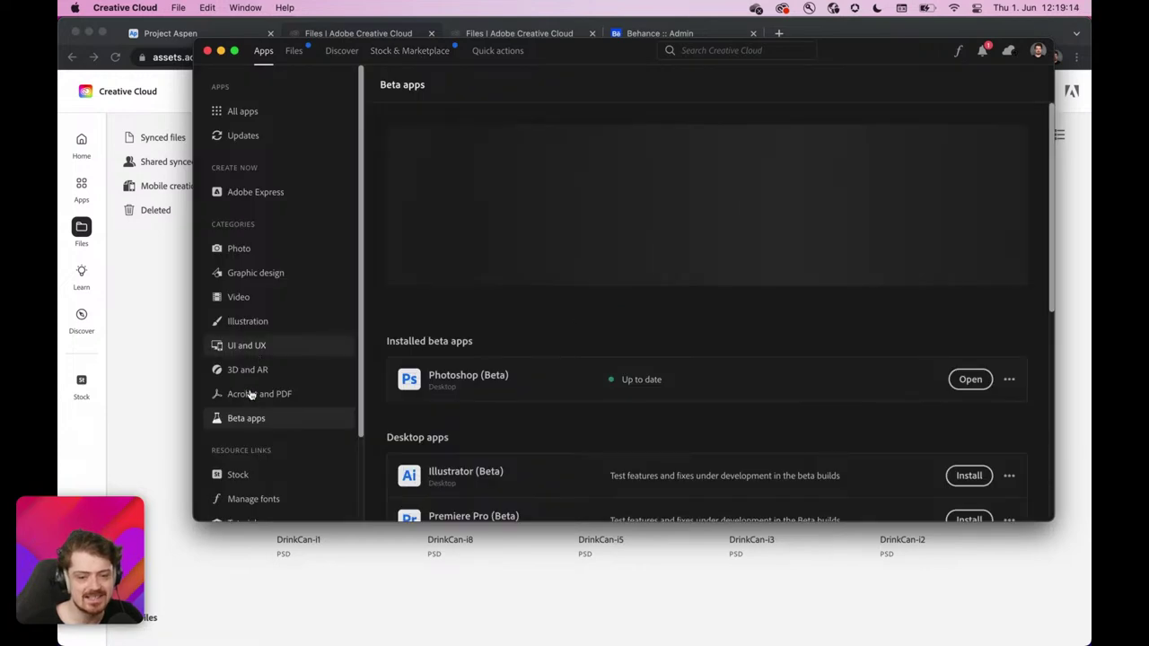
{"action": "scroll", "coordinate": [566, 386], "scroll_direction": "down", "scroll_amount": 5}
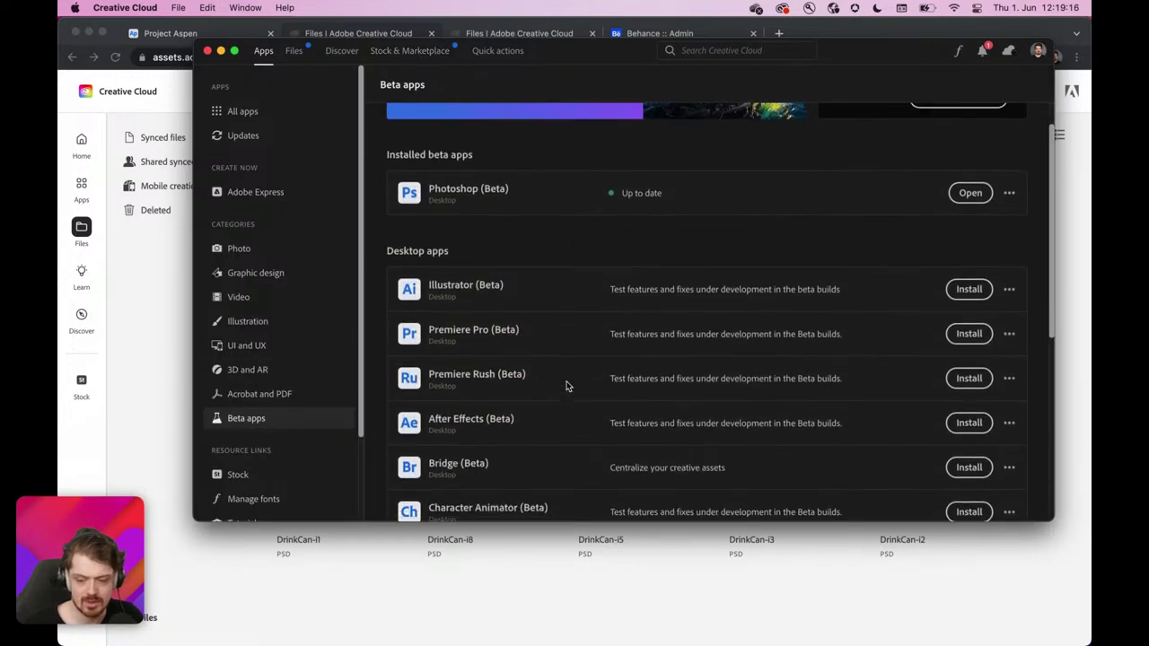
{"action": "scroll", "coordinate": [566, 386], "scroll_direction": "up", "scroll_amount": 4}
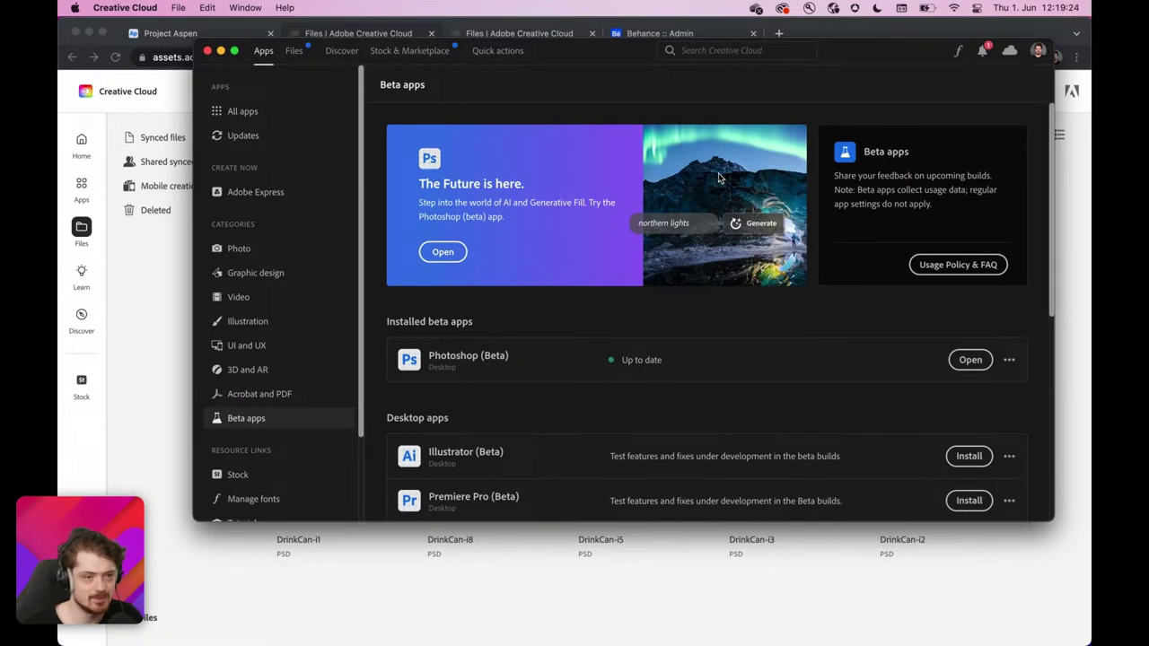
Step: Minimize Creative Cloud and load labs.adobe.com in the browser, browsing its project list
{"action": "left_click", "coordinate": [221, 51]}
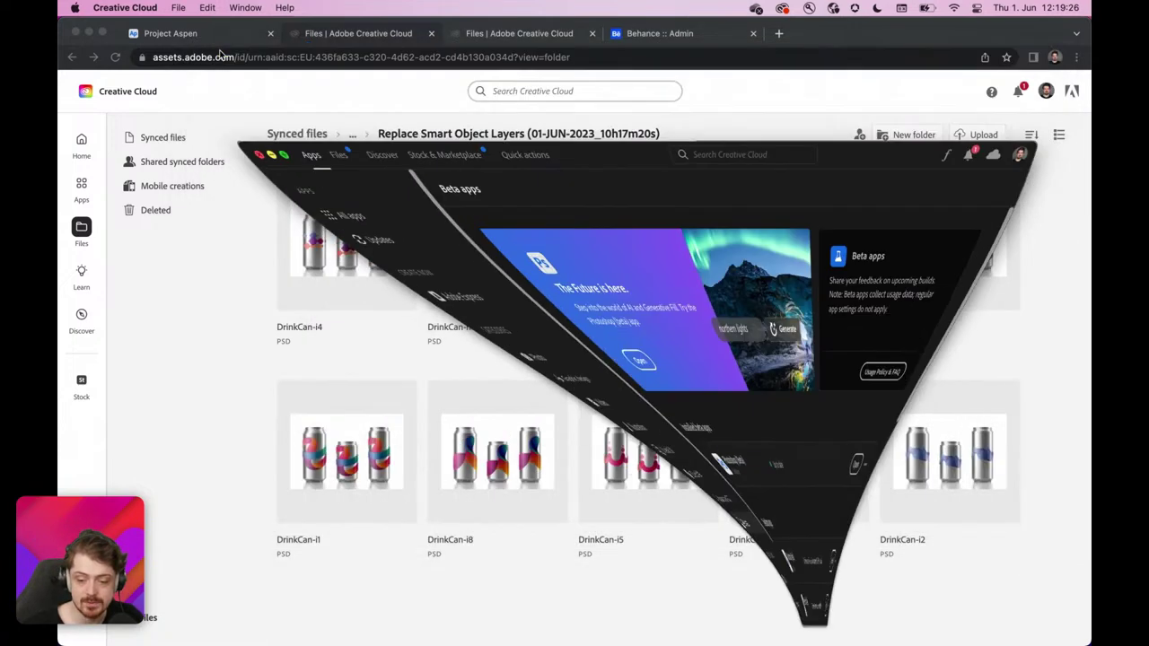
{"action": "left_click", "coordinate": [346, 60]}
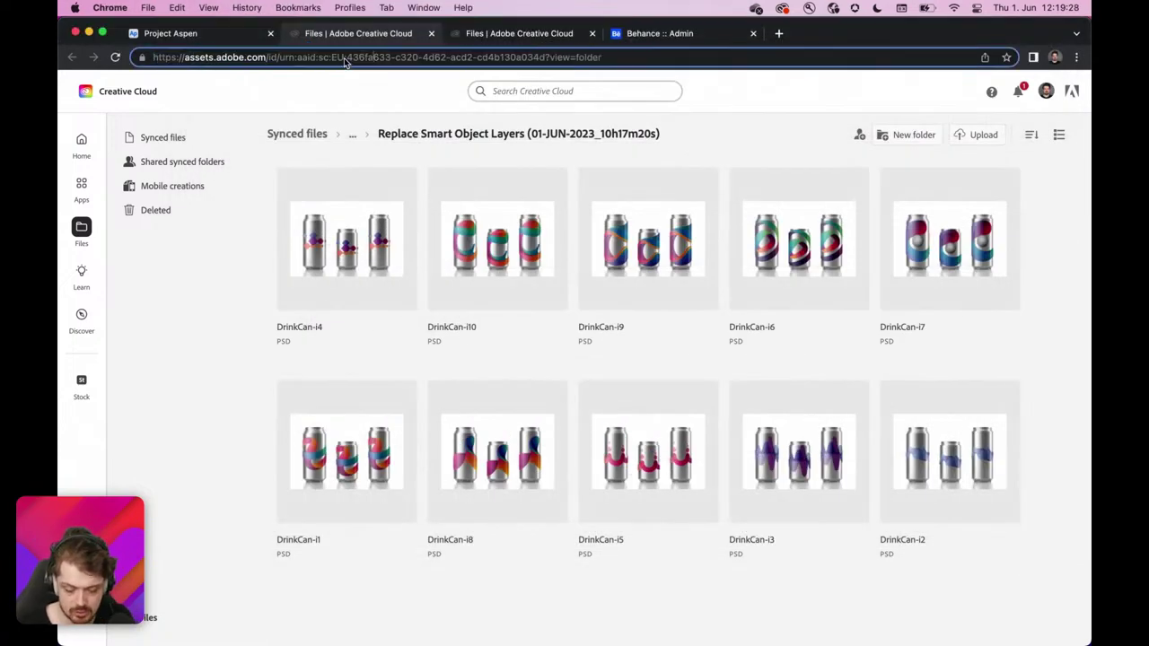
{"action": "left_click", "coordinate": [346, 59]}
{"action": "type", "text": "labs"}
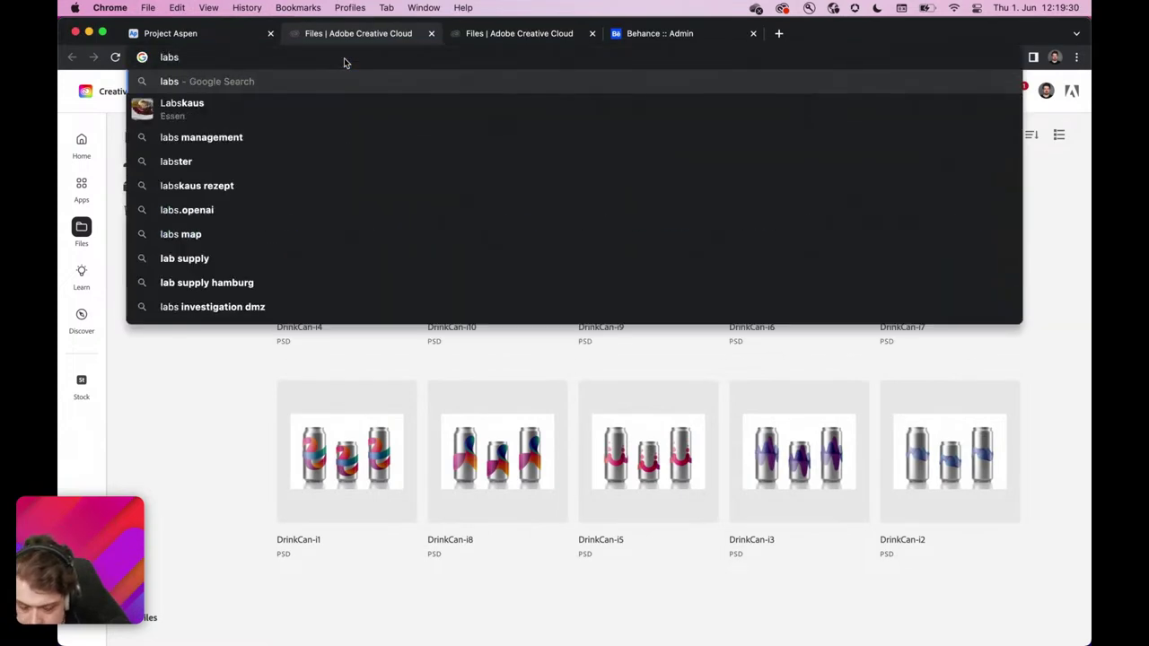
{"action": "type", "text": ".adobe.com"}
{"action": "key", "text": "Return"}
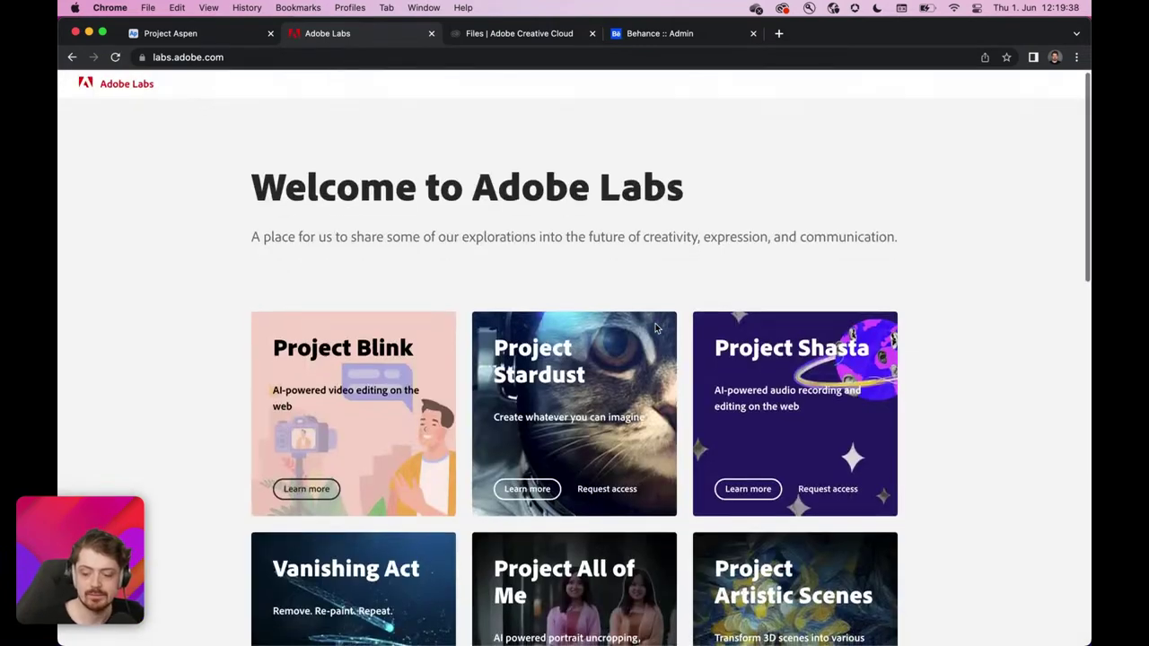
{"action": "scroll", "coordinate": [655, 328], "scroll_direction": "down", "scroll_amount": 5}
{"action": "scroll", "coordinate": [655, 328], "scroll_direction": "down", "scroll_amount": 8}
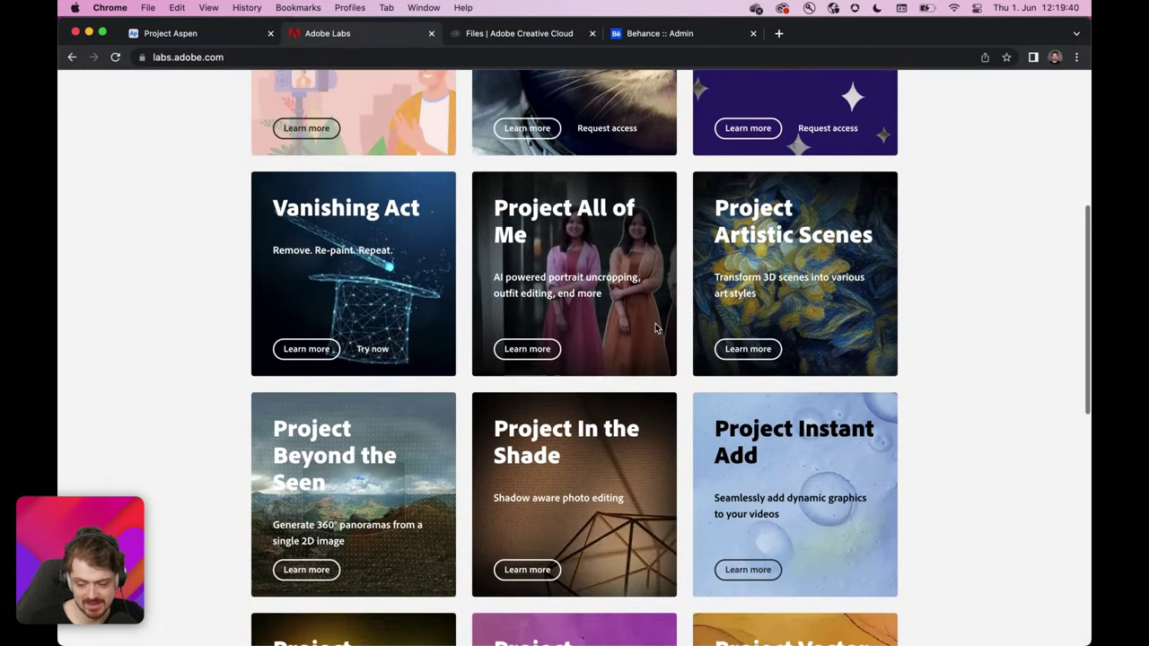
{"action": "scroll", "coordinate": [655, 328], "scroll_direction": "down", "scroll_amount": 7}
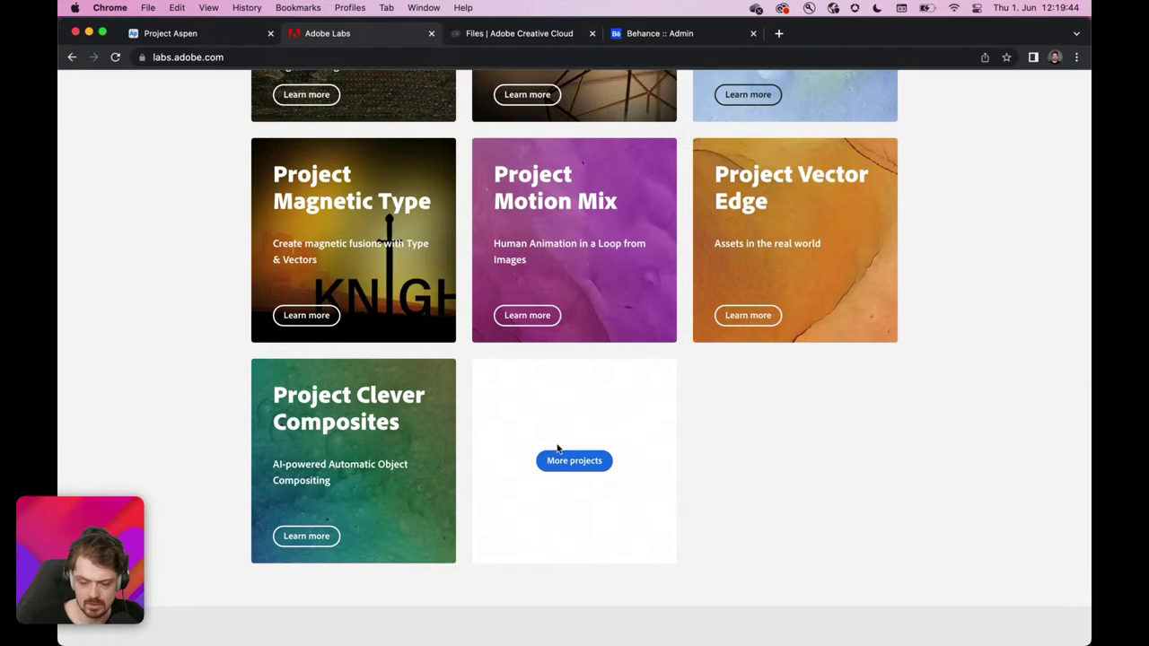
{"action": "scroll", "coordinate": [558, 451], "scroll_direction": "up", "scroll_amount": 4}
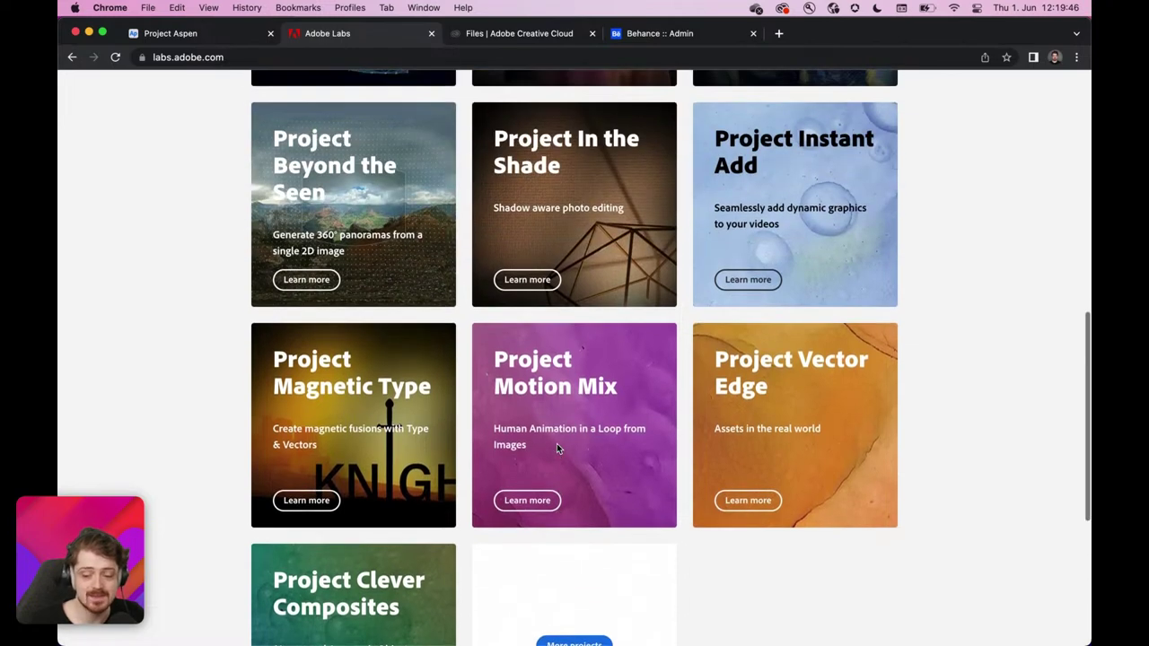
{"action": "scroll", "coordinate": [556, 447], "scroll_direction": "up", "scroll_amount": 1}
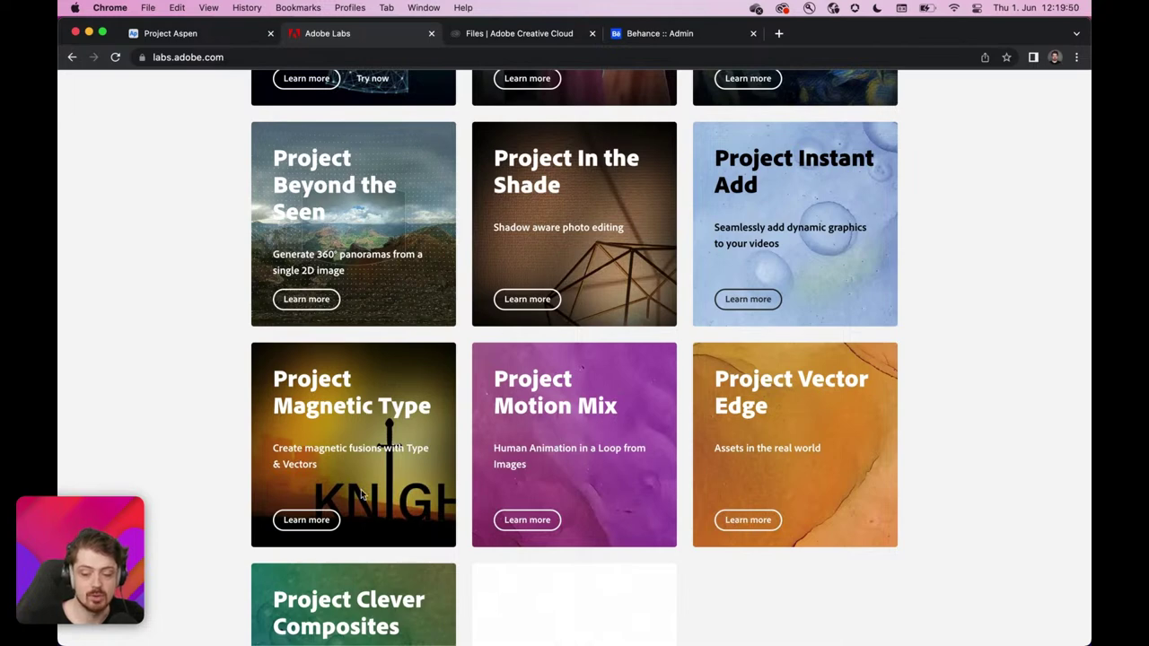
Step: View Project Magnetic Type's details page, go back, and return to the Project Aspen tab
{"action": "left_click", "coordinate": [329, 523]}
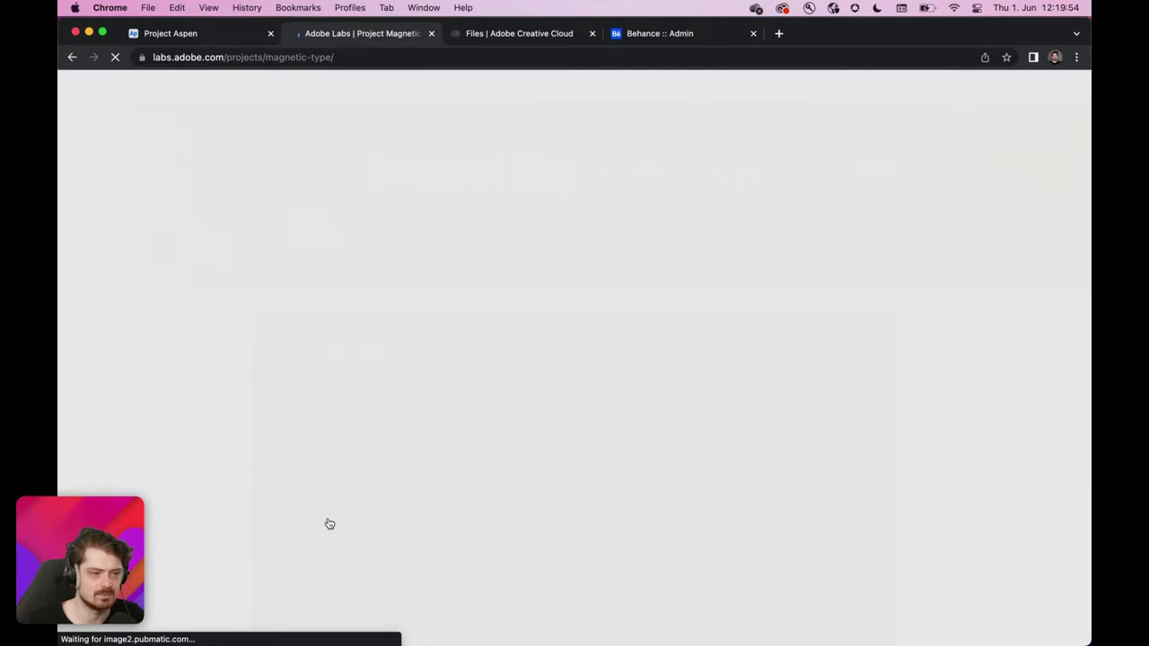
{"action": "scroll", "coordinate": [376, 388], "scroll_direction": "down", "scroll_amount": 10}
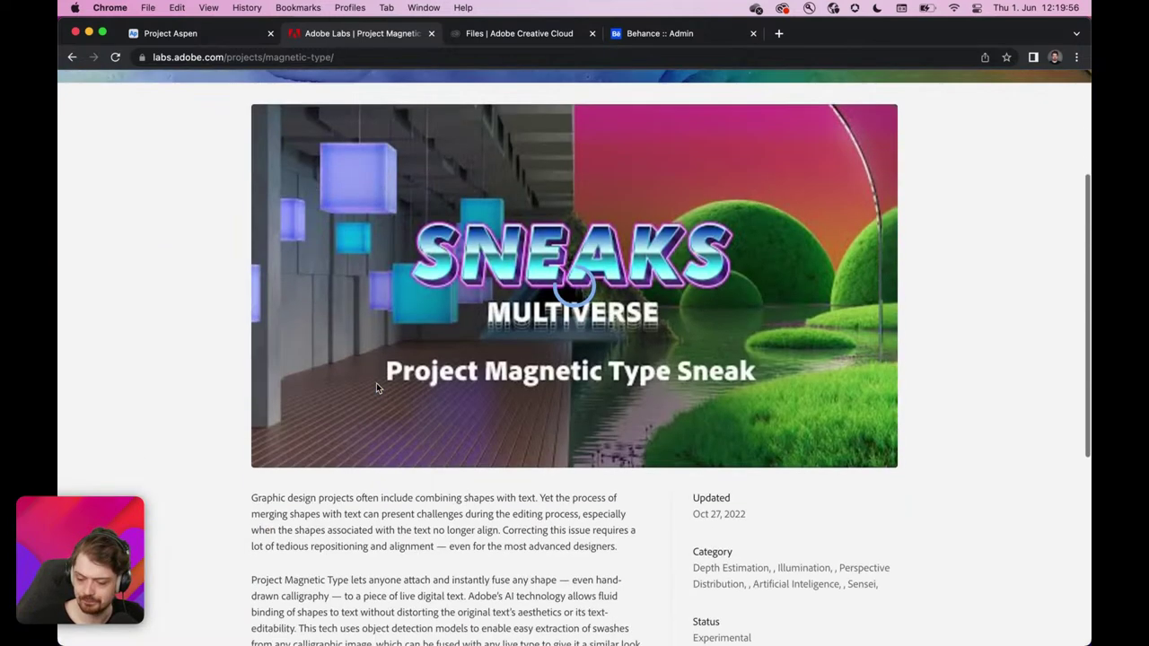
{"action": "scroll", "coordinate": [376, 387], "scroll_direction": "up", "scroll_amount": 10}
{"action": "scroll", "coordinate": [376, 388], "scroll_direction": "down", "scroll_amount": 5}
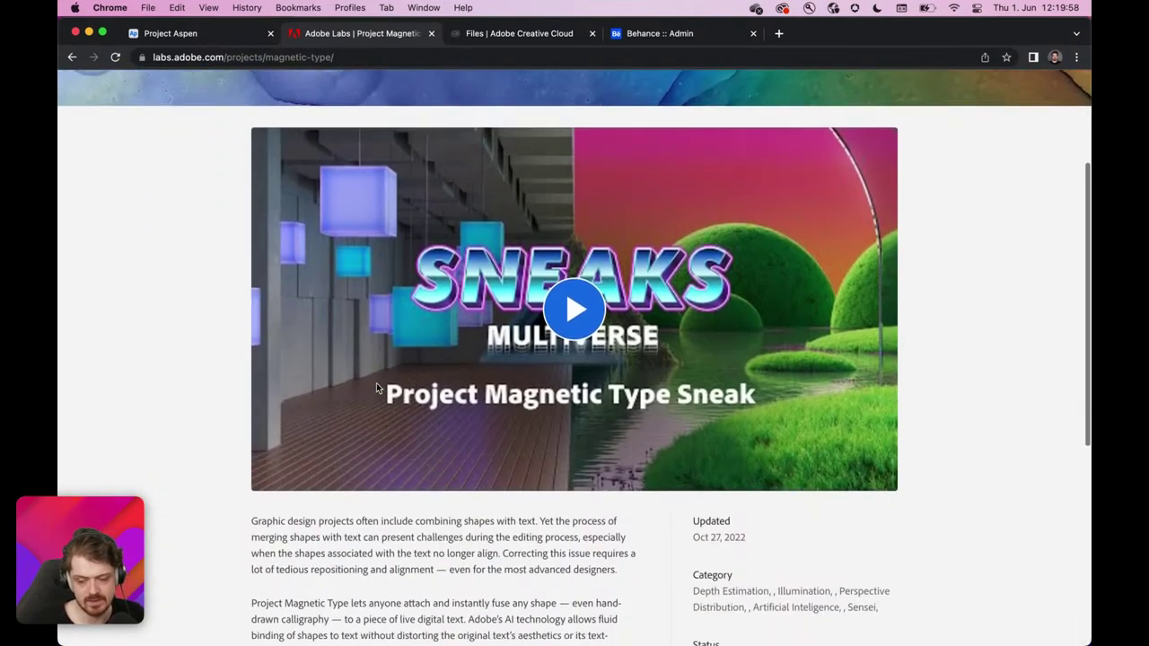
{"action": "left_click", "coordinate": [72, 57]}
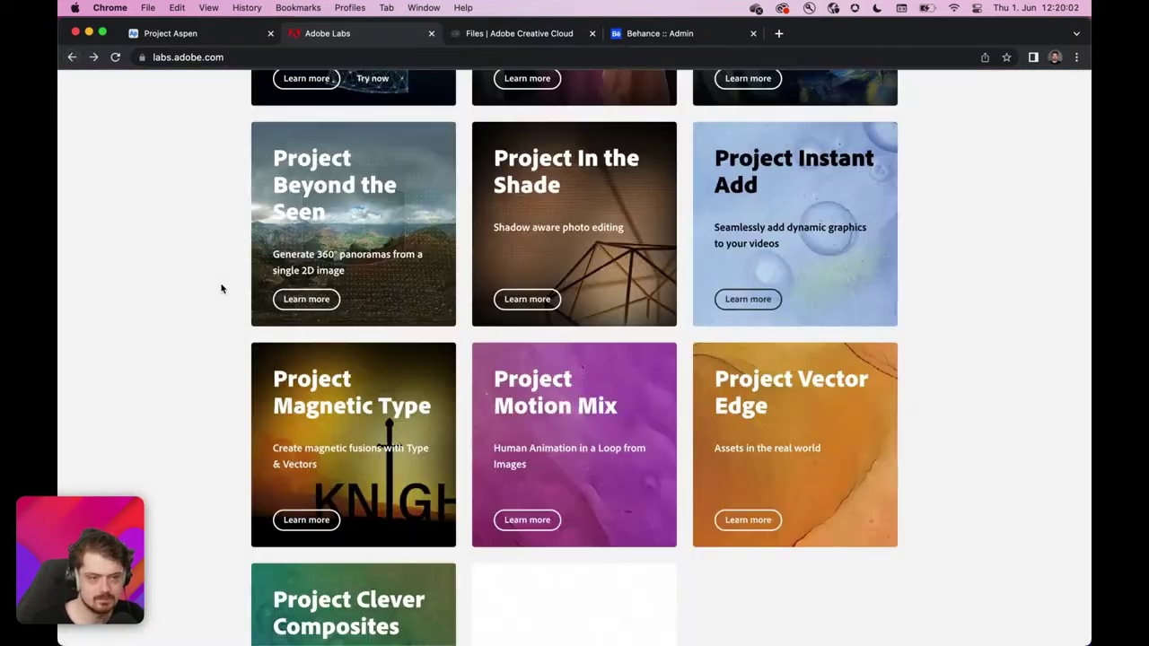
{"action": "scroll", "coordinate": [222, 287], "scroll_direction": "up", "scroll_amount": 5}
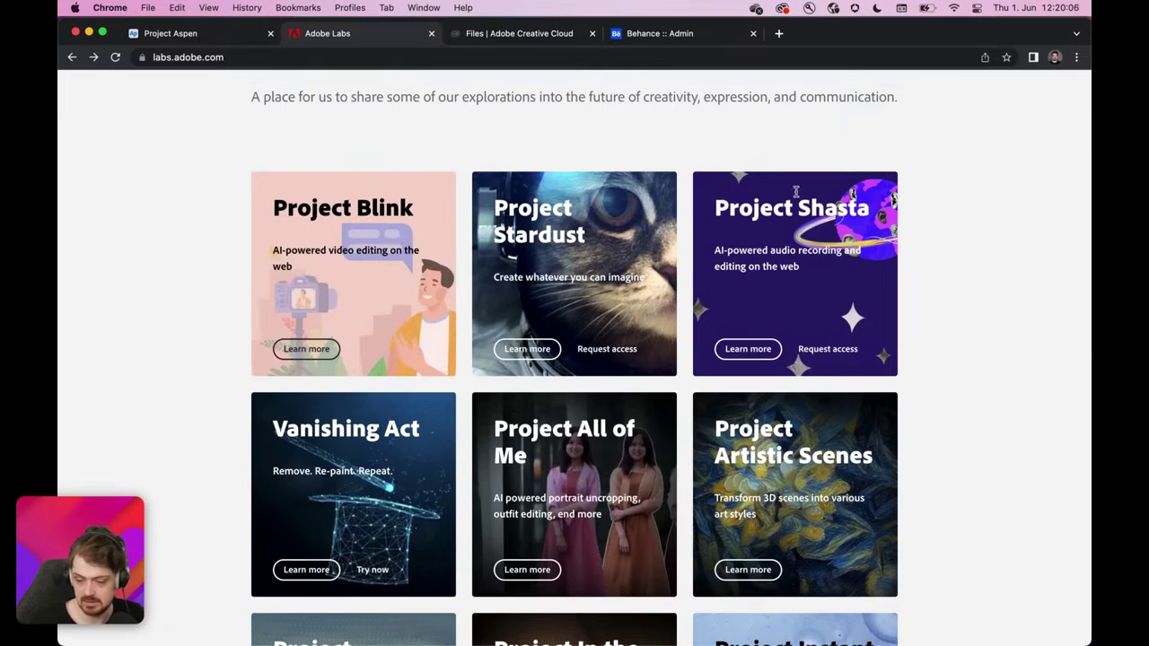
{"action": "scroll", "coordinate": [539, 461], "scroll_direction": "down", "scroll_amount": 1}
{"action": "scroll", "coordinate": [539, 461], "scroll_direction": "down", "scroll_amount": 3}
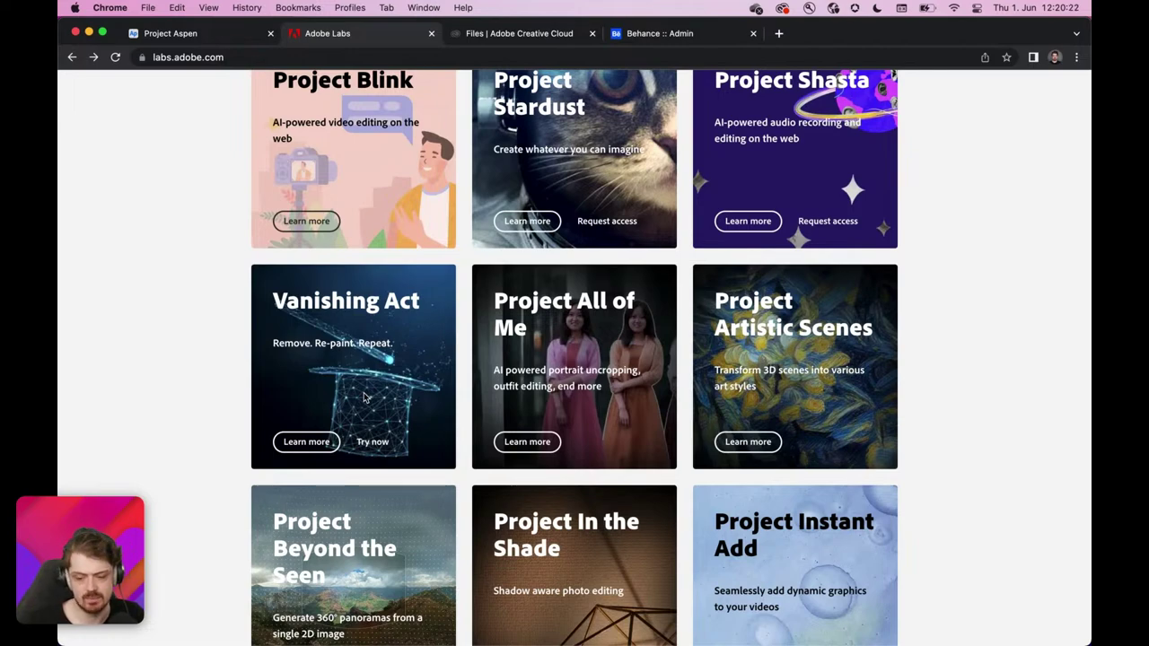
{"action": "scroll", "coordinate": [803, 236], "scroll_direction": "up", "scroll_amount": 3}
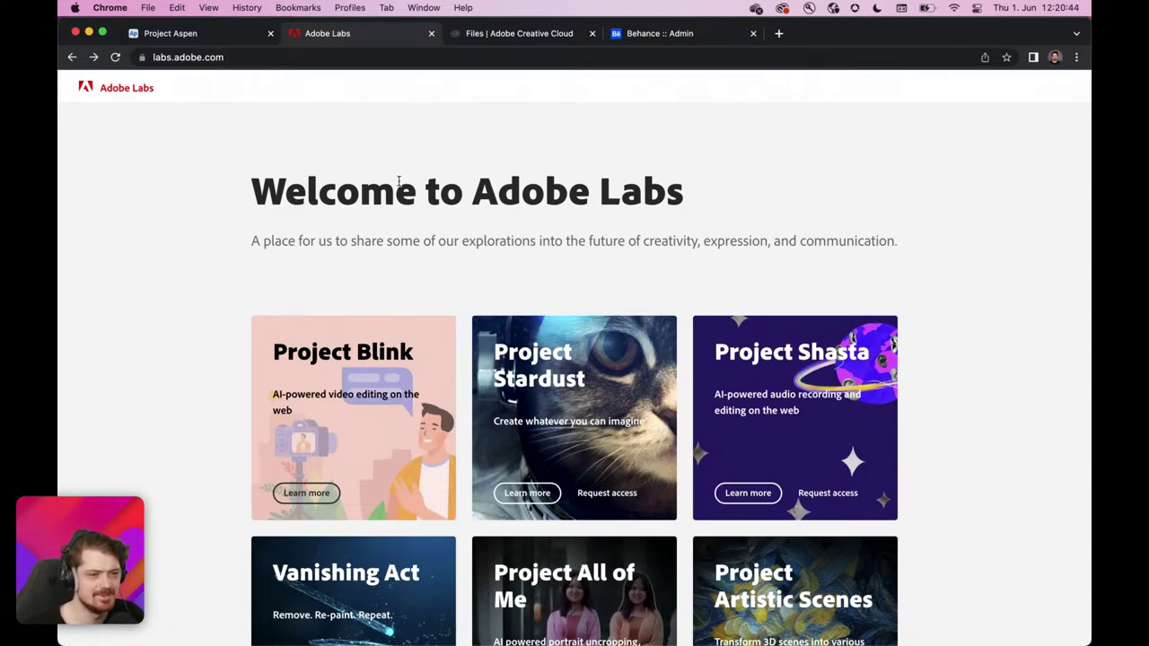
{"action": "left_click", "coordinate": [217, 35]}
Step: Leave the Replace Smart Object Layers task without saving and switch to Photoshop
{"action": "left_click", "coordinate": [72, 93]}
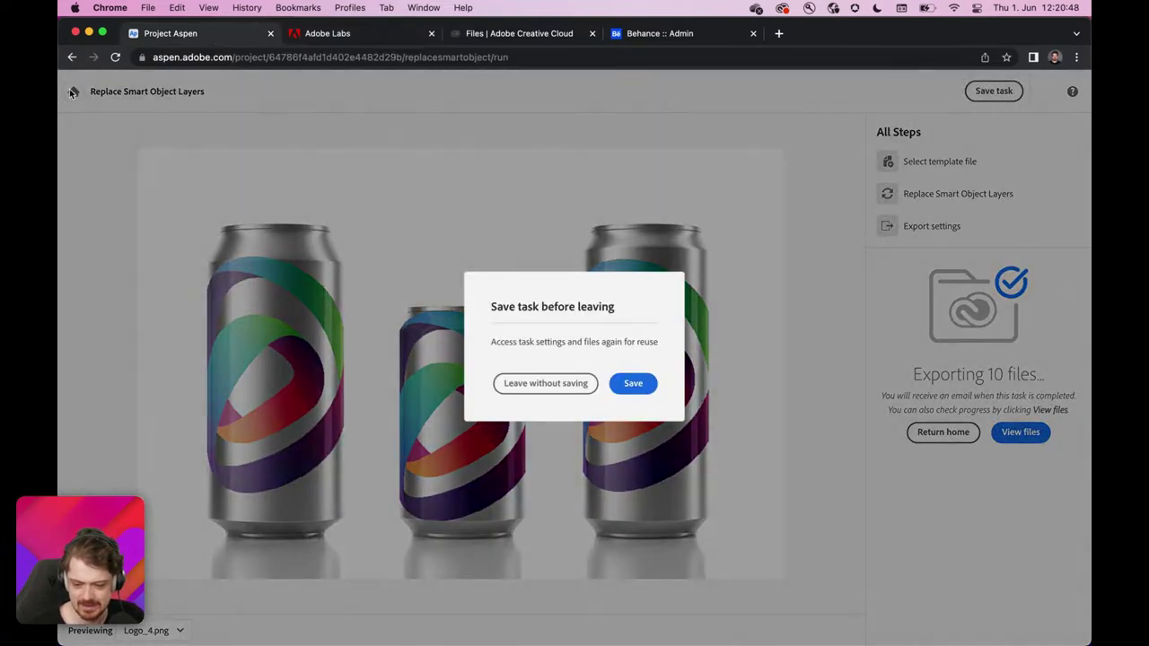
{"action": "left_click", "coordinate": [552, 384]}
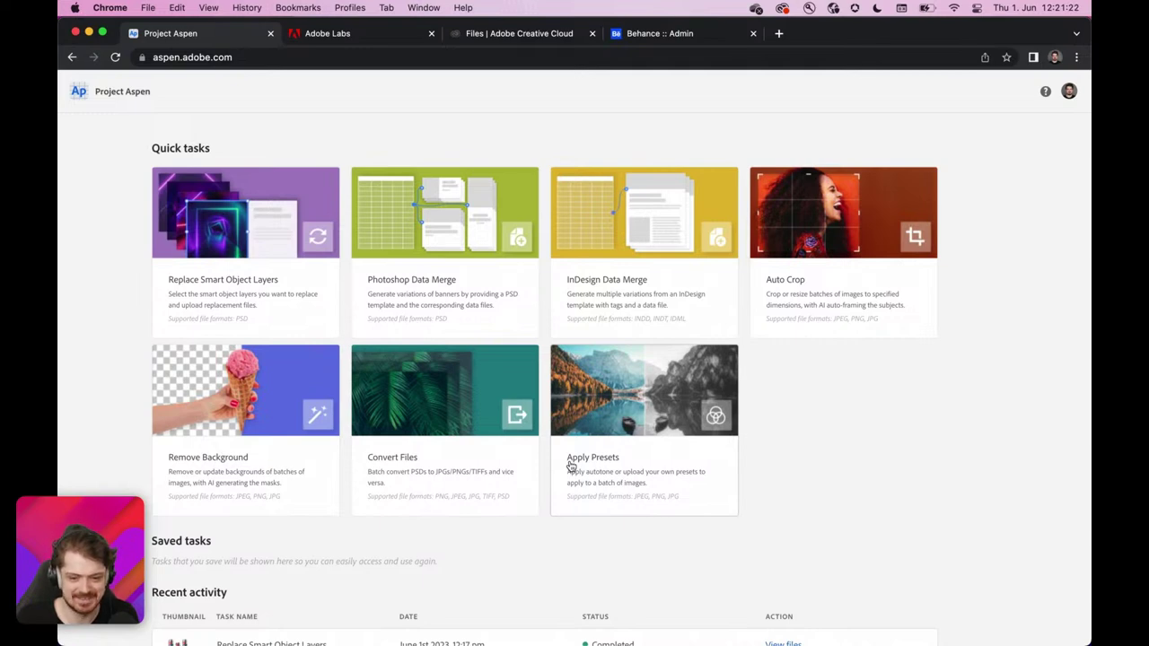
{"action": "key", "text": "super+Tab"}
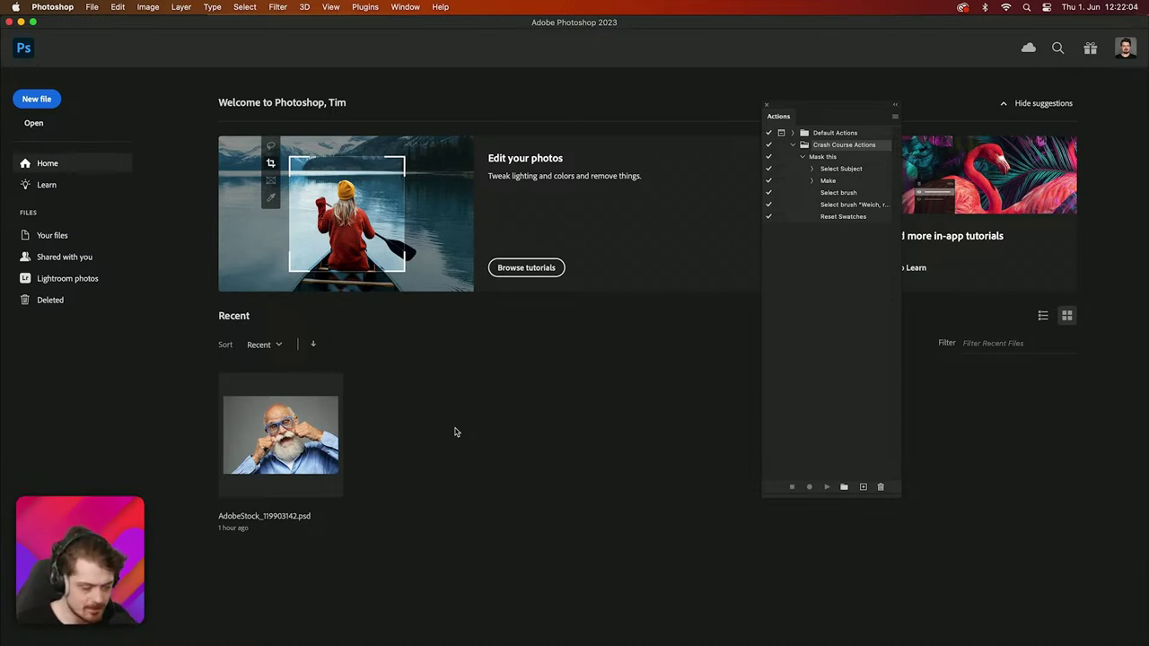
Step: Open AdobeStock_119903142.psd from the Recent files on Photoshop's Home screen
{"action": "left_click", "coordinate": [256, 440]}
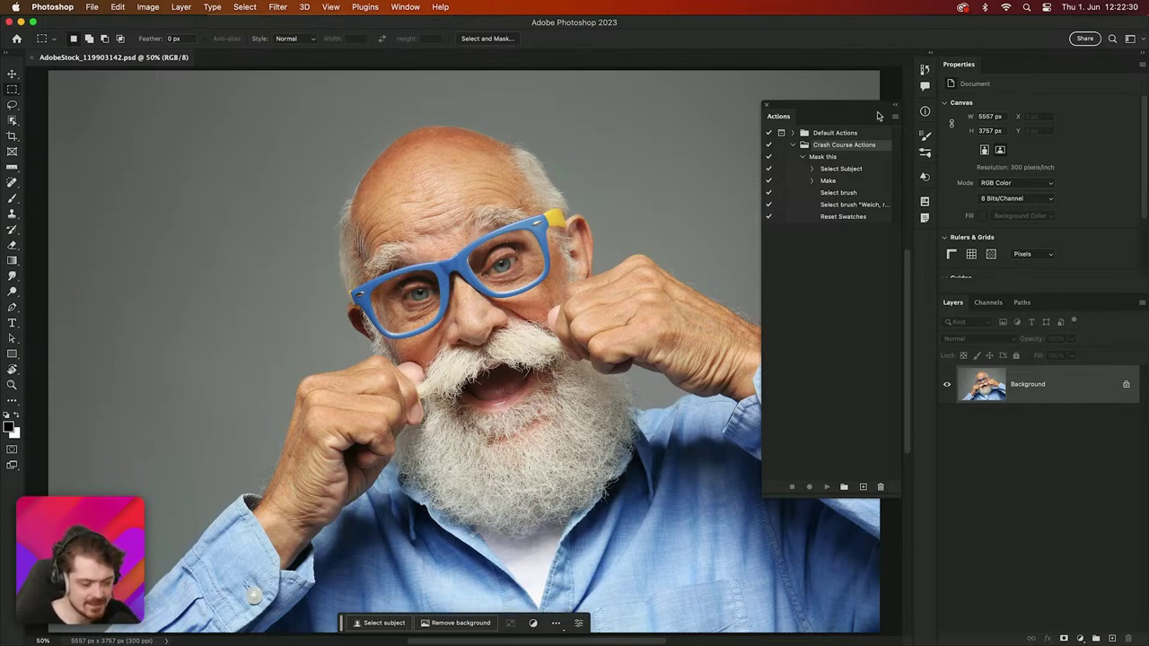
{"action": "left_click", "coordinate": [895, 119]}
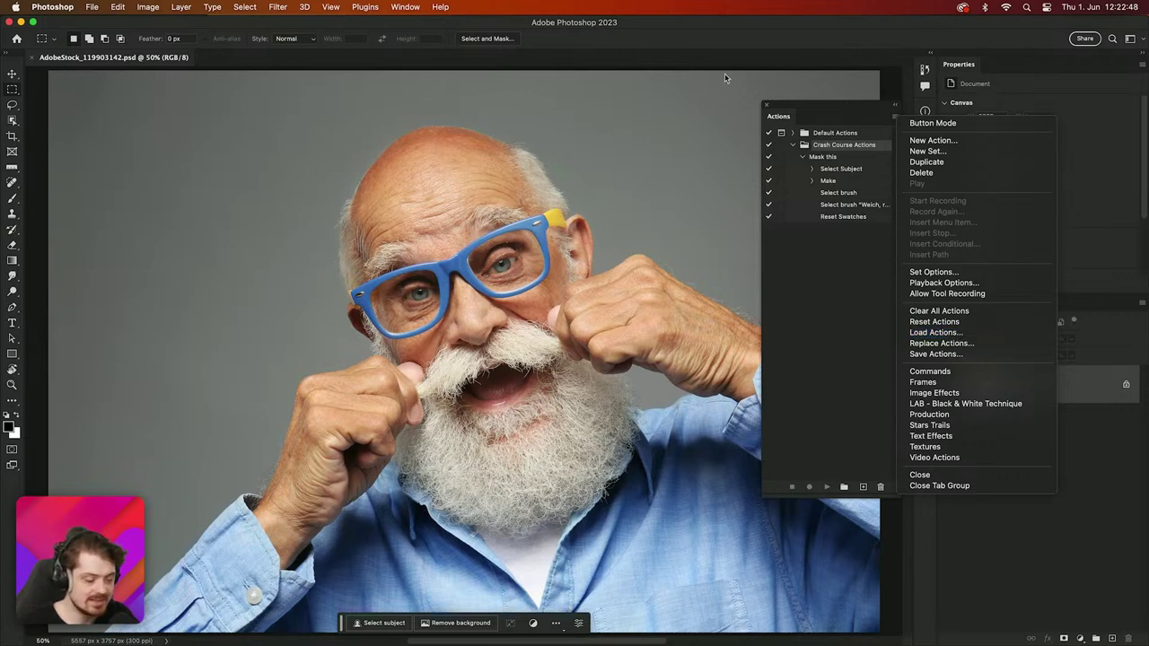
{"action": "left_click", "coordinate": [816, 158]}
{"action": "left_click", "coordinate": [816, 158]}
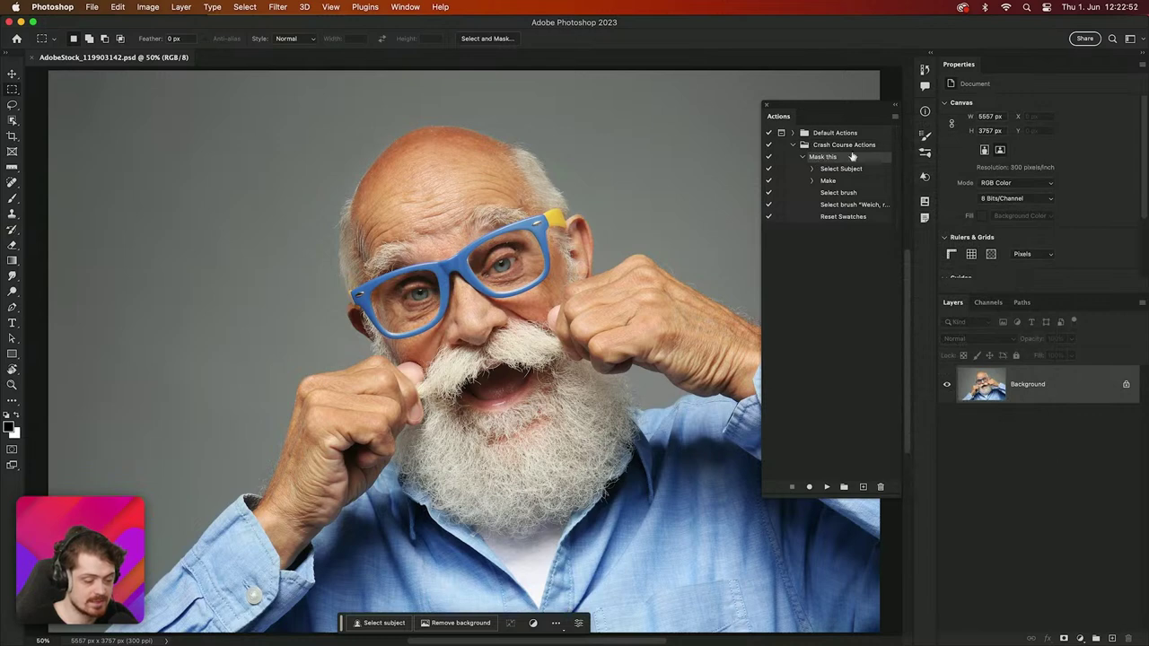
{"action": "left_click", "coordinate": [893, 117]}
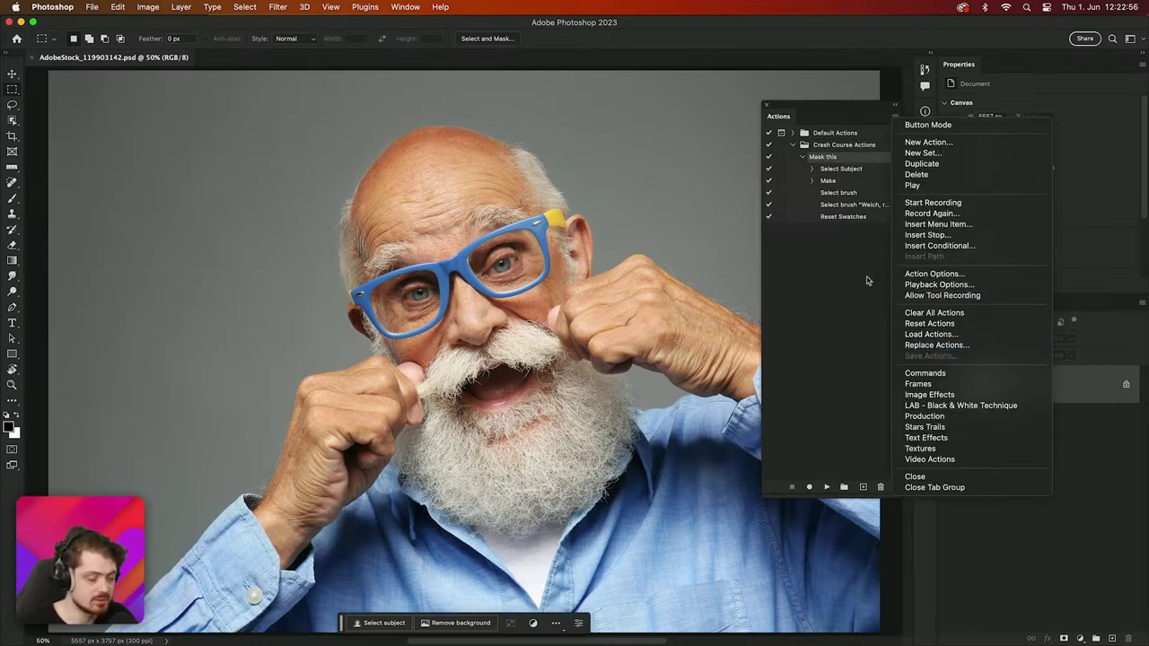
{"action": "left_click", "coordinate": [826, 149]}
{"action": "left_click", "coordinate": [829, 147]}
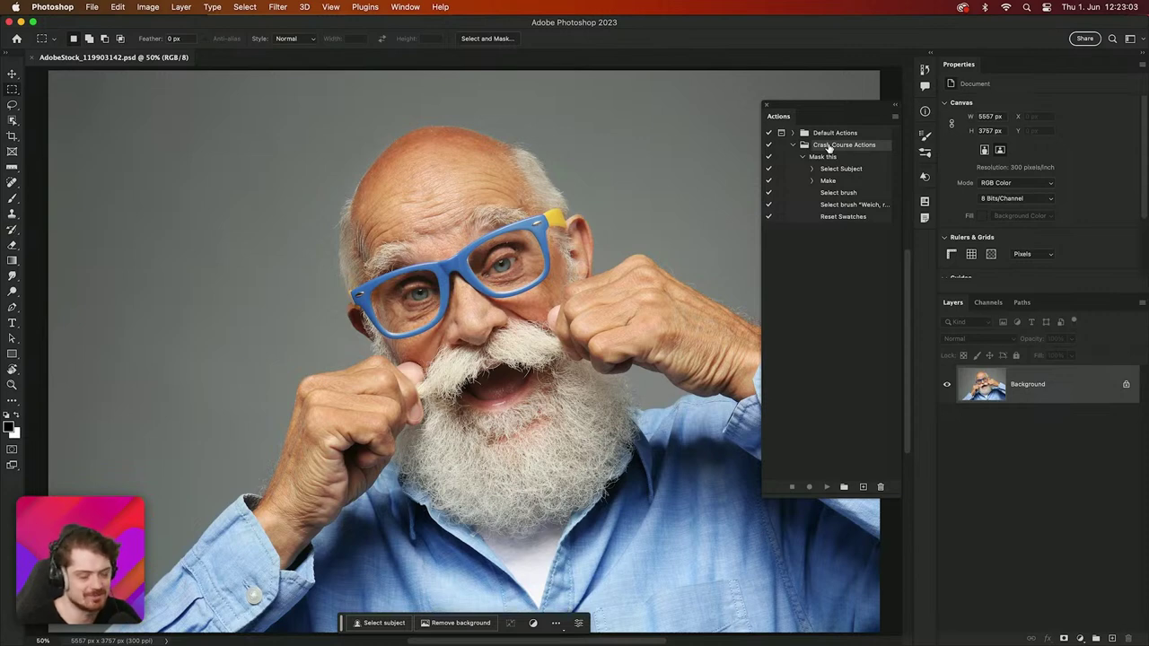
{"action": "left_click", "coordinate": [894, 116]}
{"action": "left_click", "coordinate": [985, 353]}
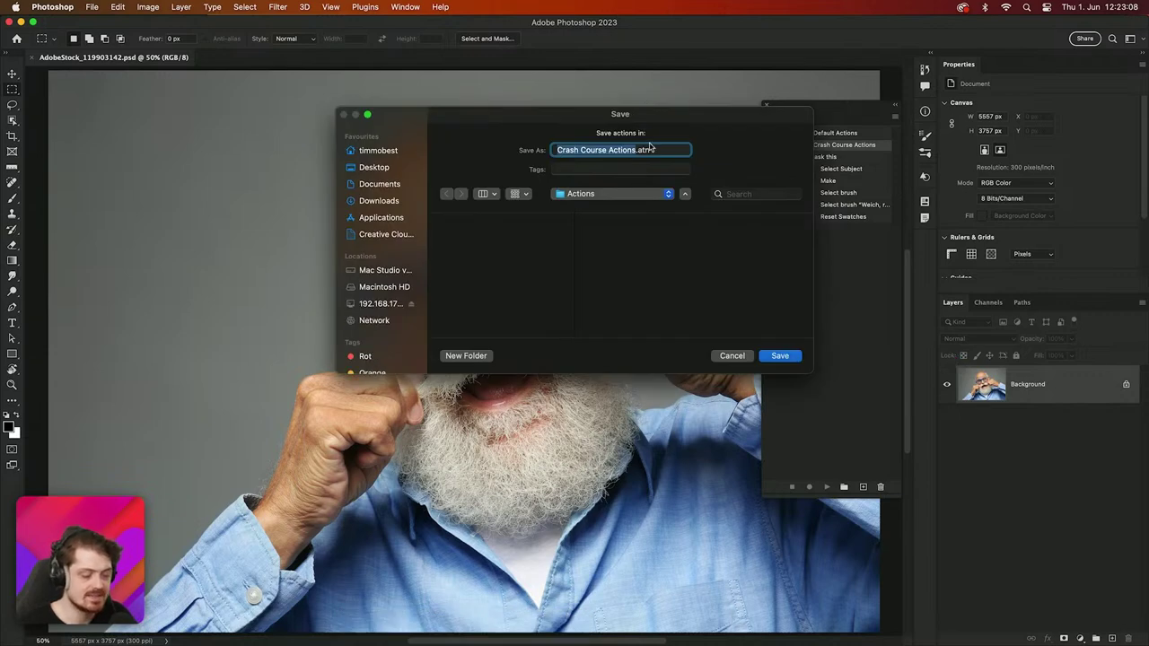
{"action": "left_click", "coordinate": [733, 358]}
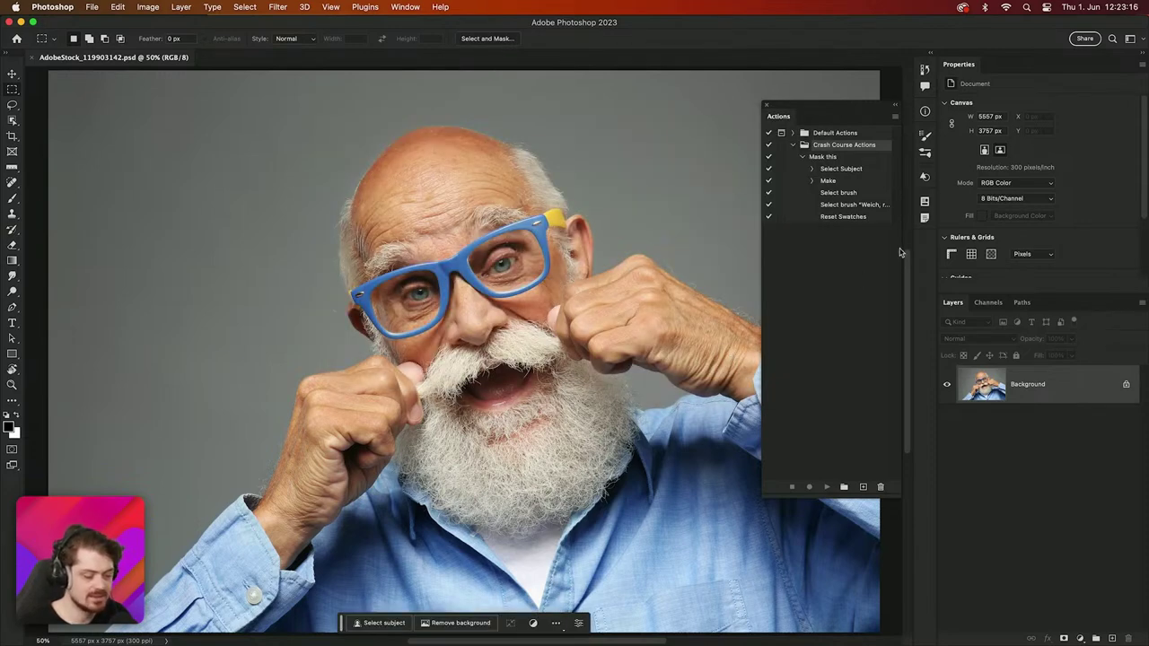
{"action": "left_click", "coordinate": [894, 118]}
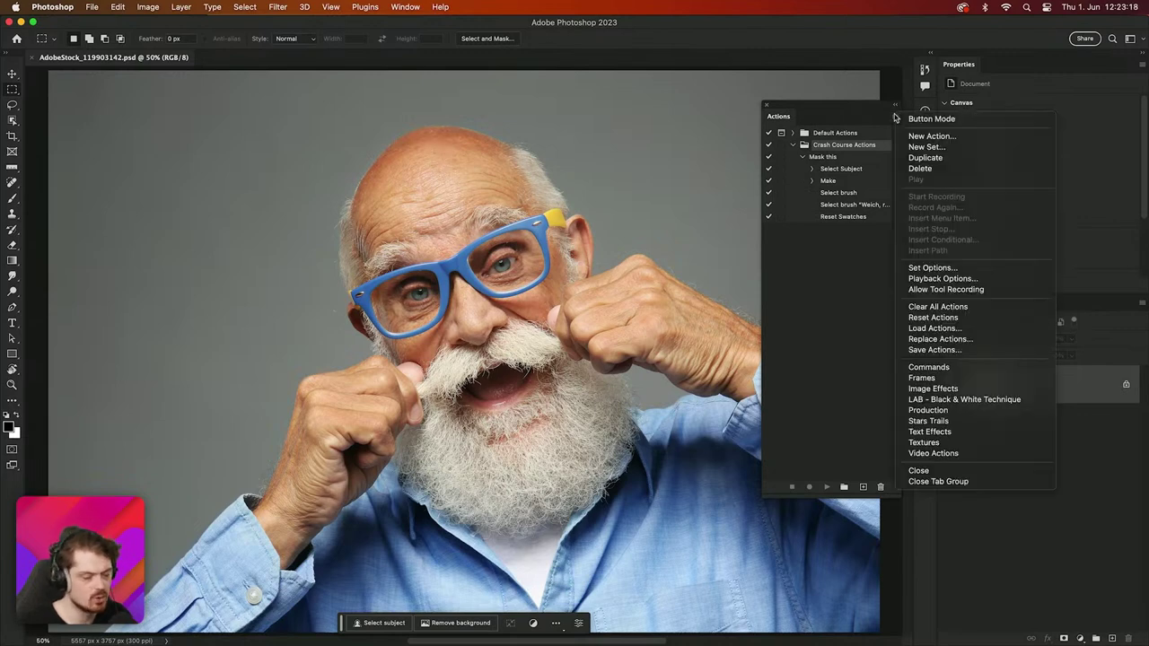
{"action": "left_click", "coordinate": [935, 329]}
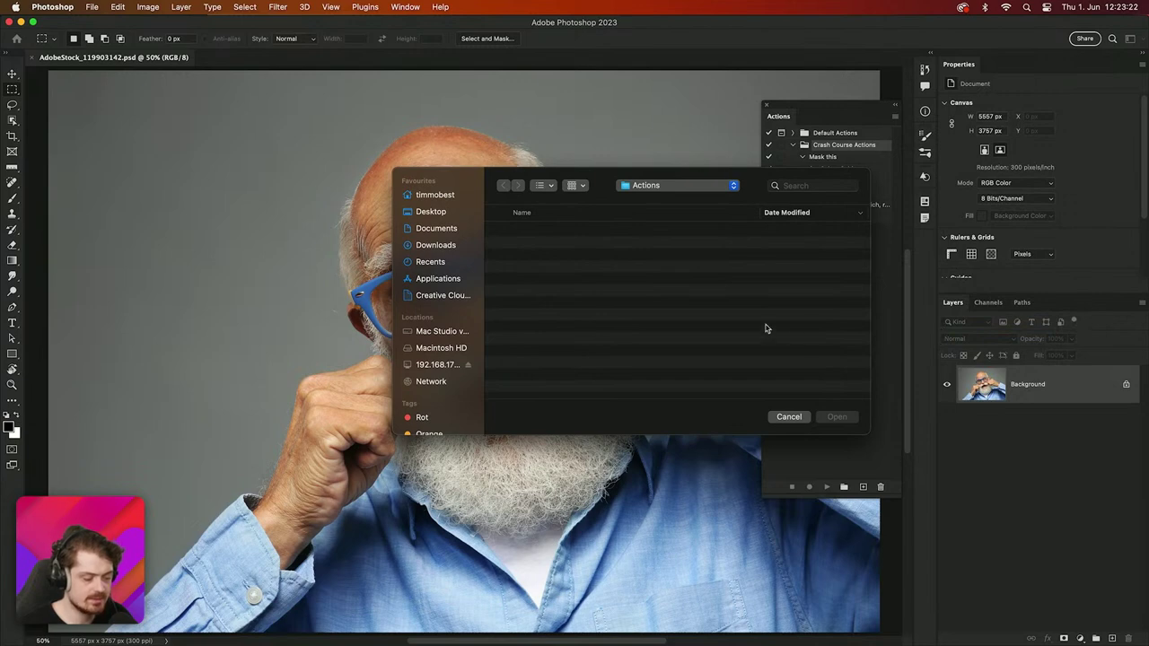
{"action": "left_click", "coordinate": [785, 418]}
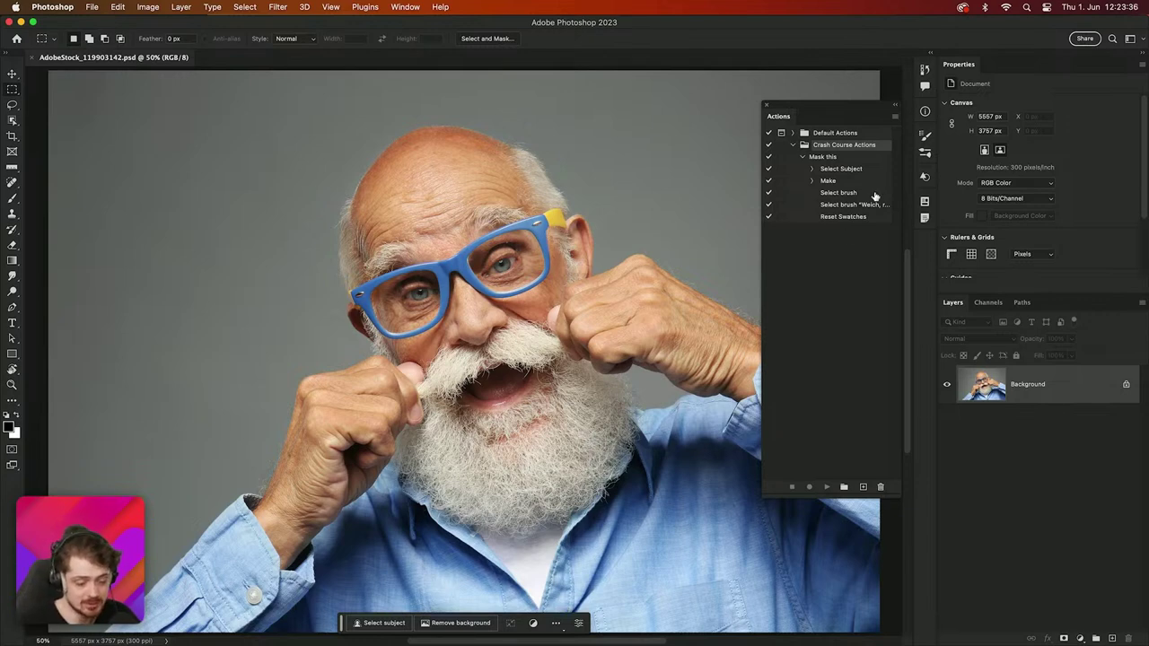
{"action": "left_click", "coordinate": [895, 118]}
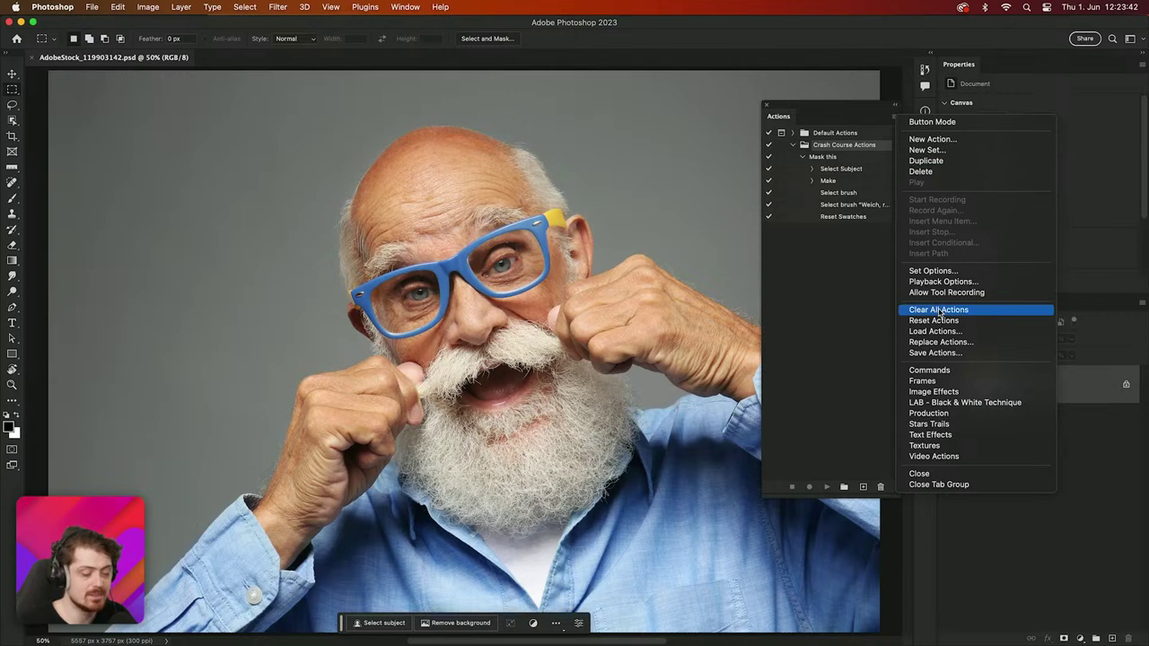
Step: Load the Commands action set into the Actions panel, removing conflicting shortcuts
{"action": "left_click", "coordinate": [960, 372]}
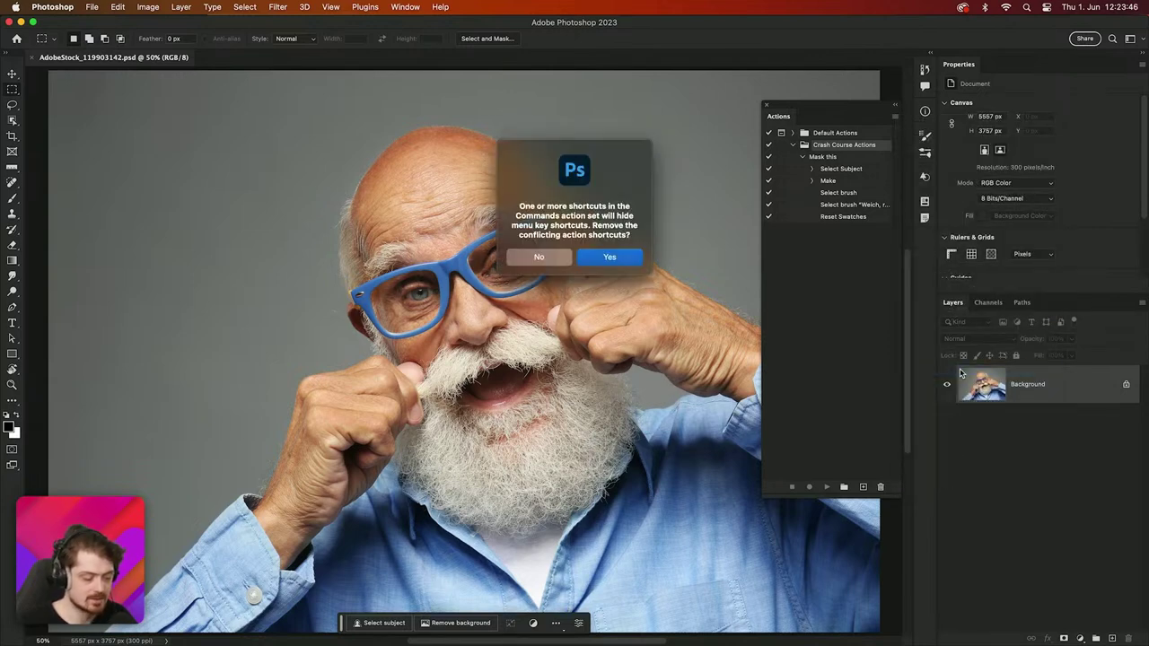
{"action": "left_click", "coordinate": [608, 259]}
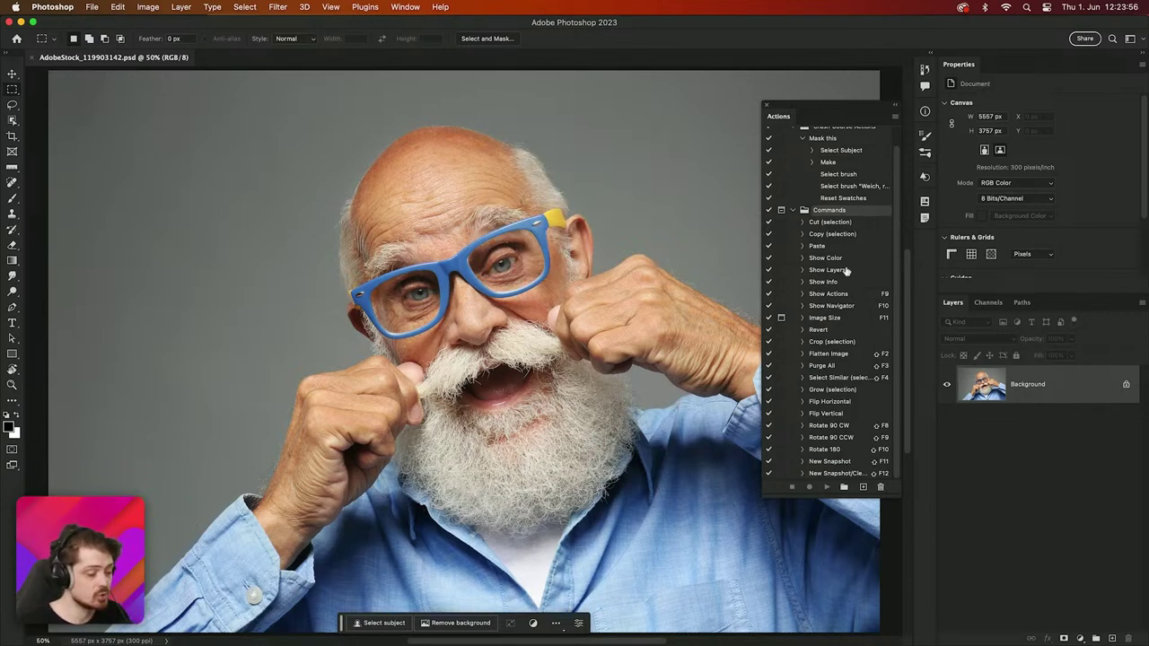
{"action": "left_click", "coordinate": [893, 117]}
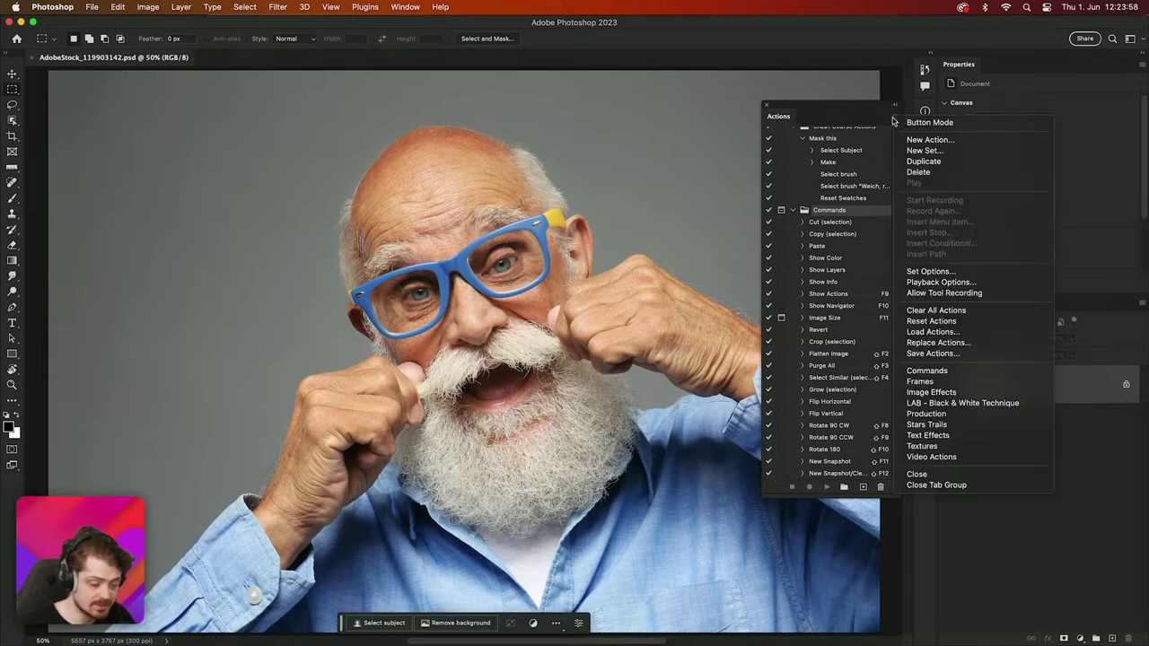
Step: Put the Actions panel in Button Mode and marquee-select the man's head and beard
{"action": "left_click", "coordinate": [908, 123]}
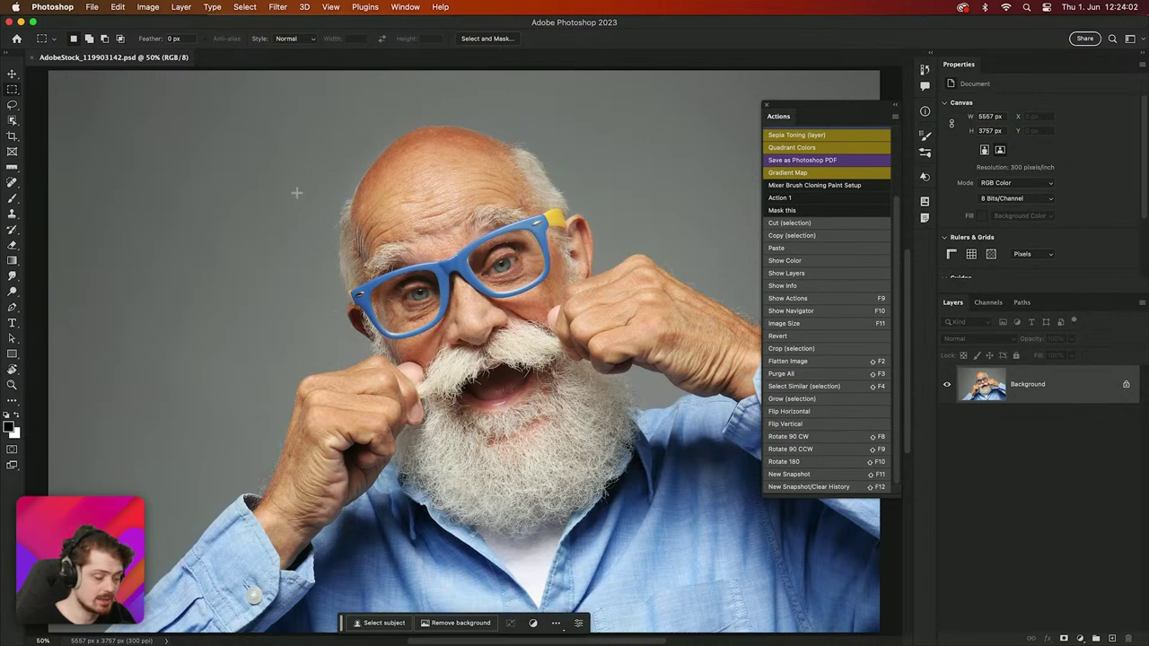
{"action": "left_click", "coordinate": [257, 116]}
{"action": "left_click_drag", "start_coordinate": [520, 440], "coordinate": [683, 549]}
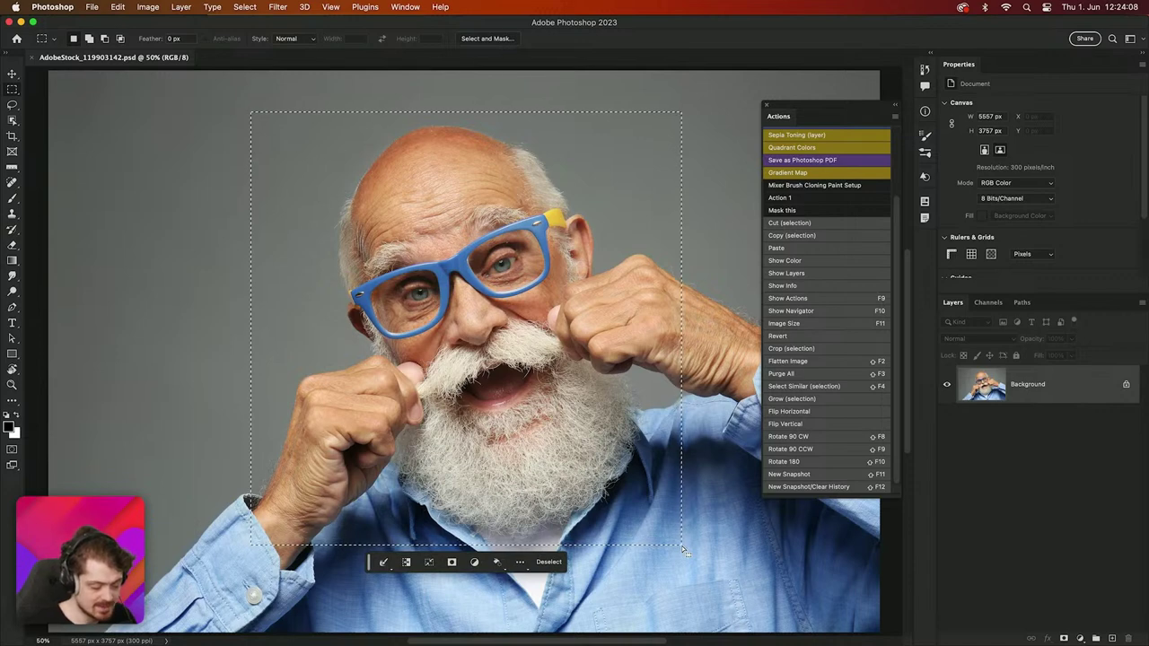
Step: Crop the portrait to the selected 2884 × 2903 px area, then deselect
{"action": "key", "text": "c"}
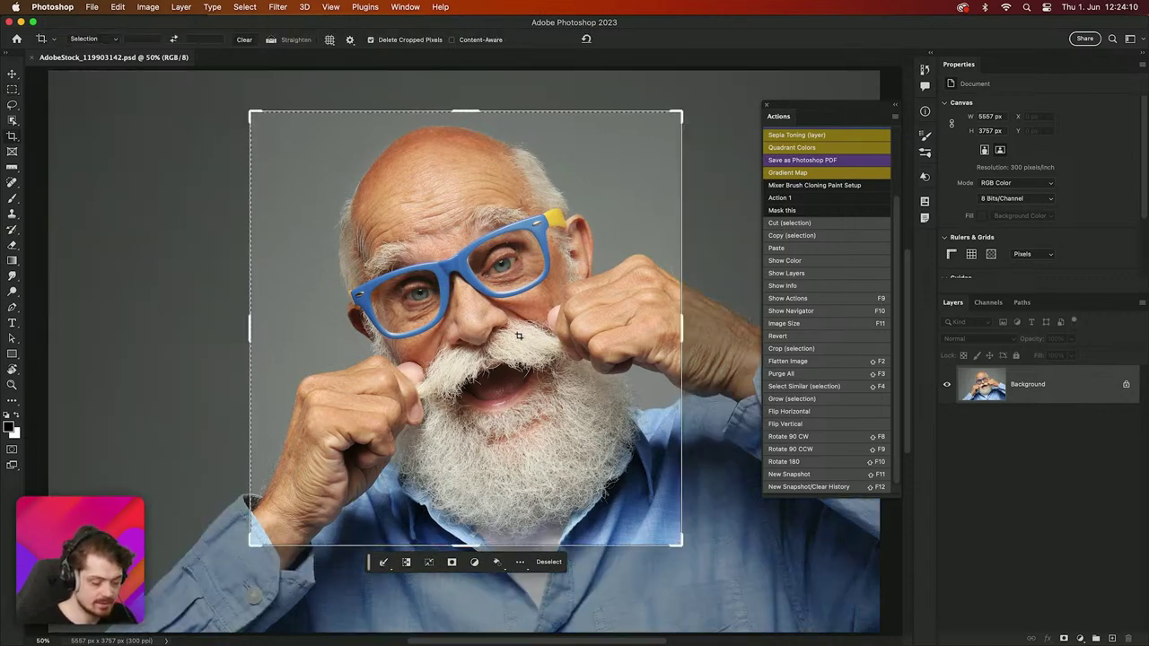
{"action": "left_click", "coordinate": [513, 332]}
{"action": "key", "text": "Return"}
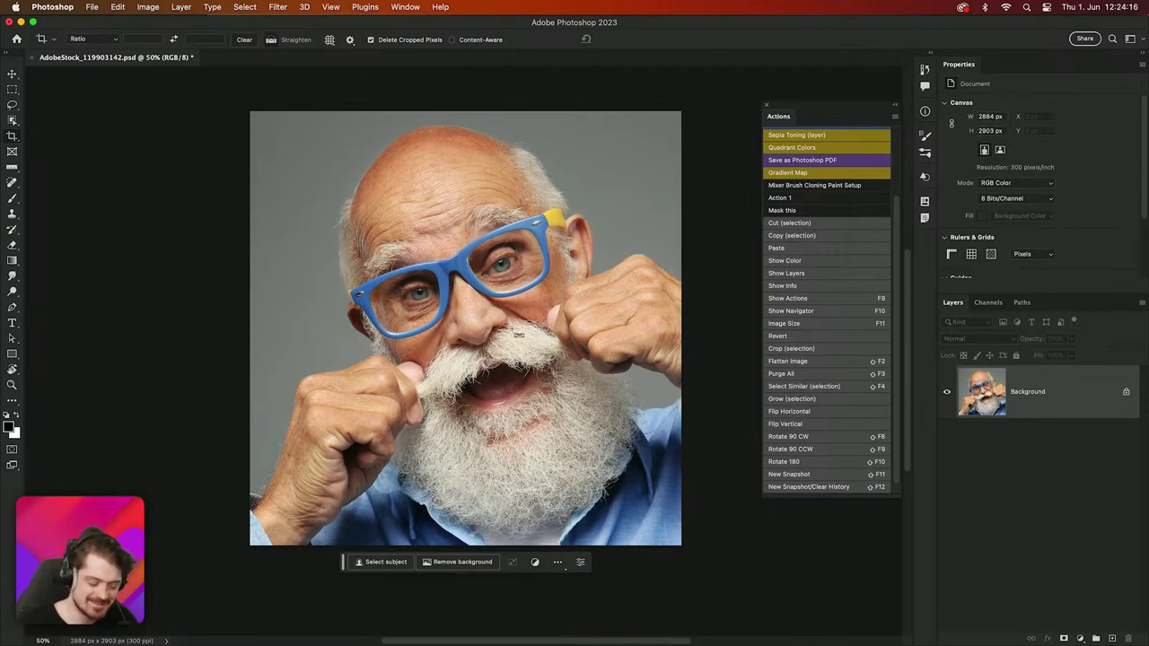
{"action": "key", "text": "super+z"}
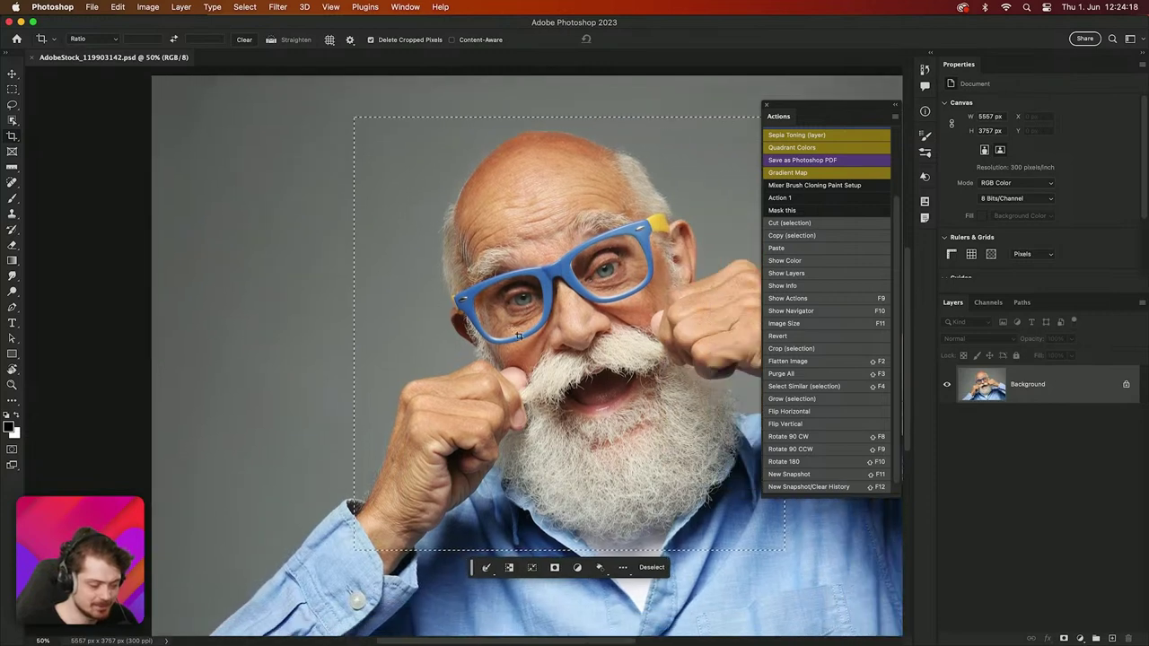
{"action": "key", "text": "v"}
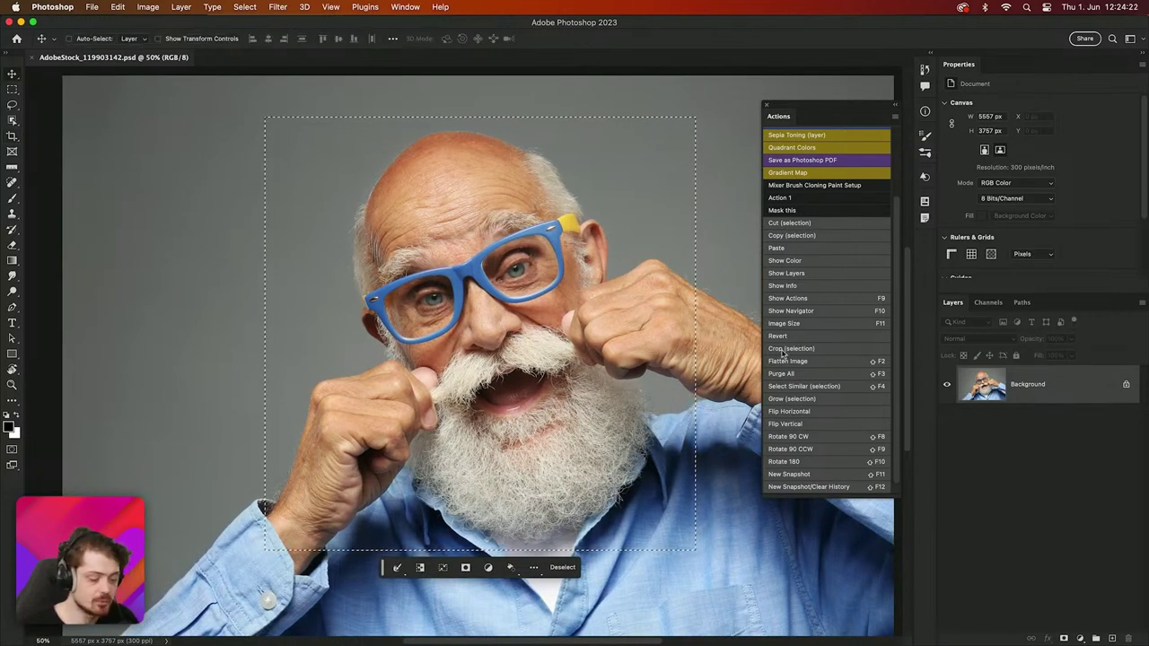
{"action": "left_click", "coordinate": [783, 350]}
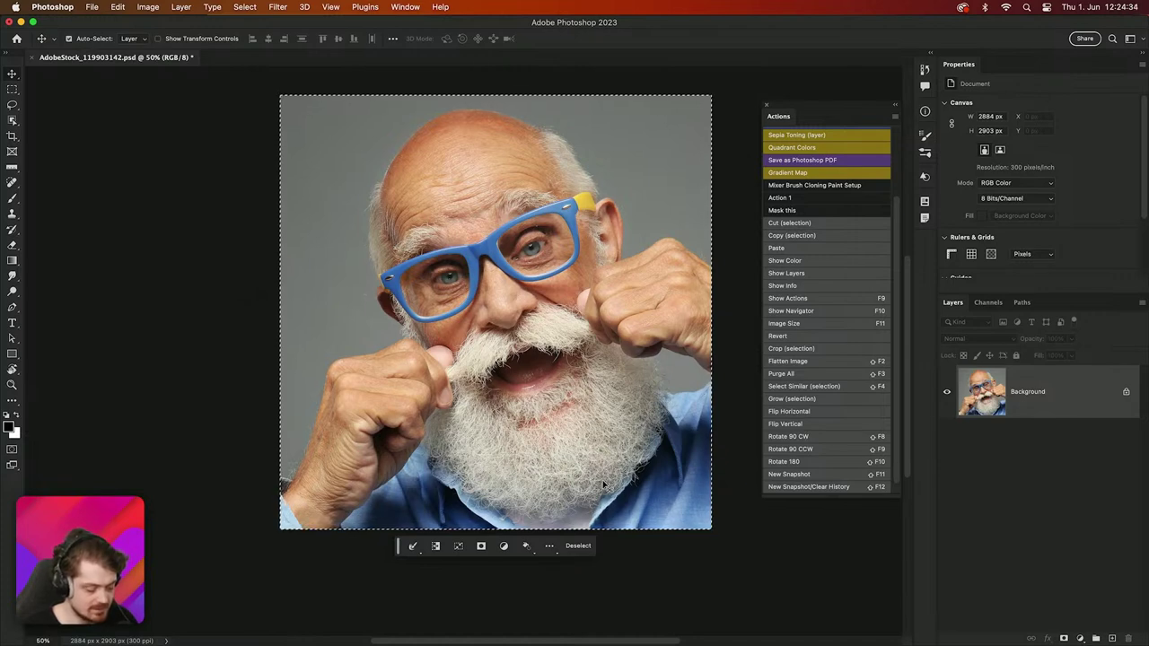
{"action": "key", "text": "super+d"}
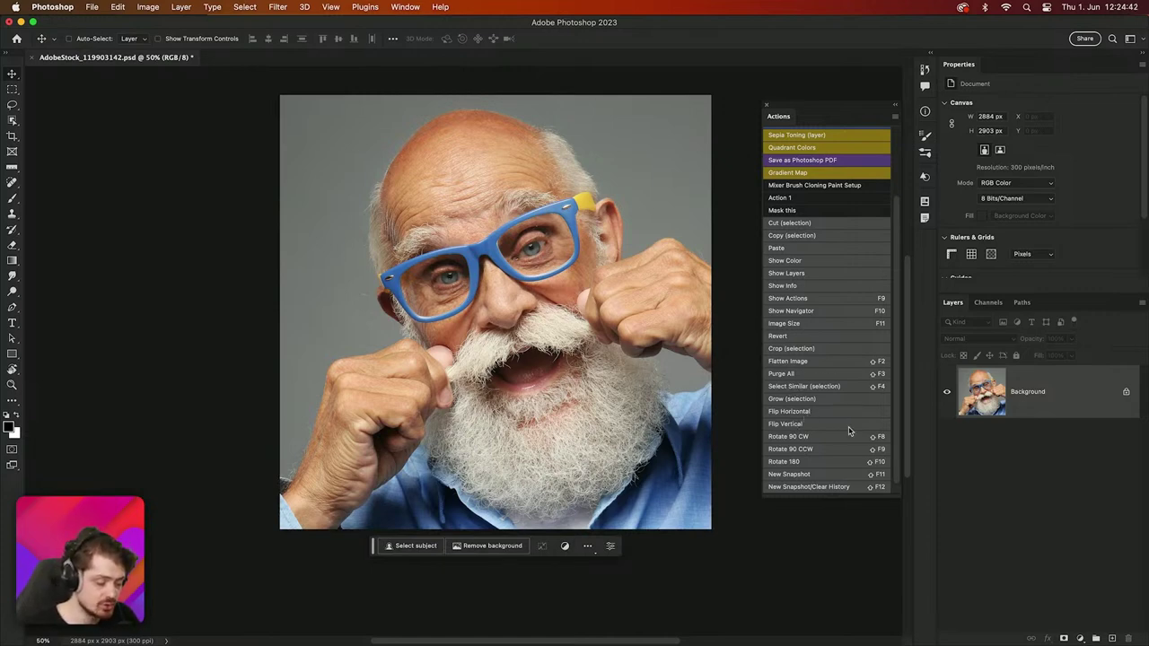
Step: Stop the failed Rotate 90 CW action and unlock the Background into Layer 0
{"action": "left_click", "coordinate": [797, 437]}
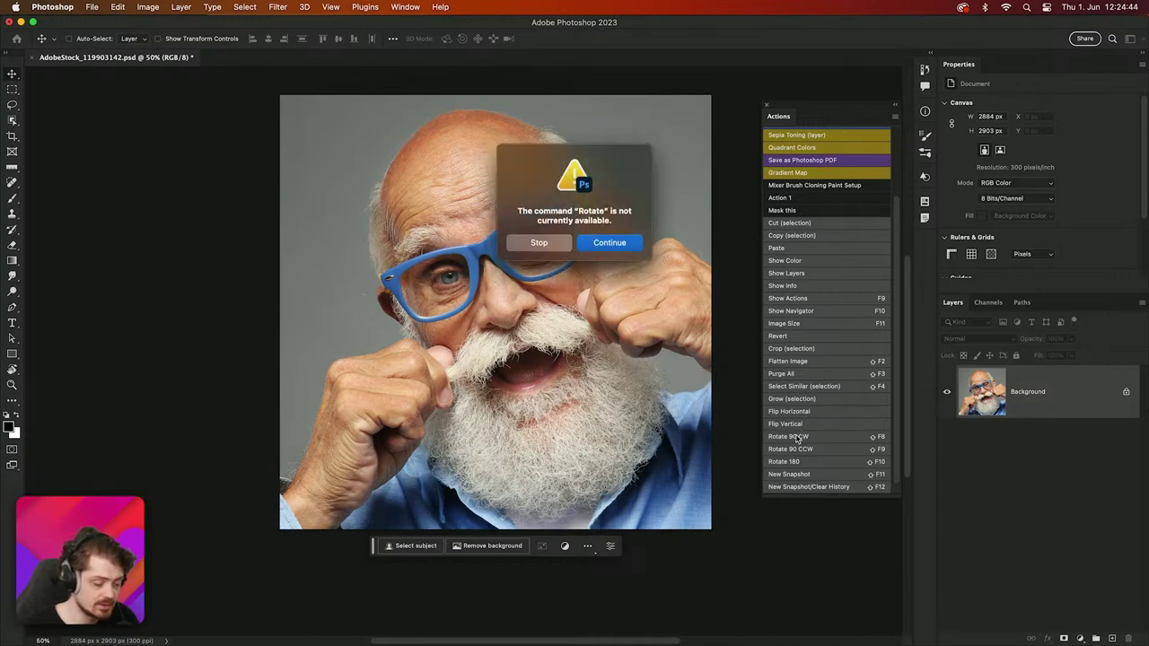
{"action": "left_click", "coordinate": [544, 249]}
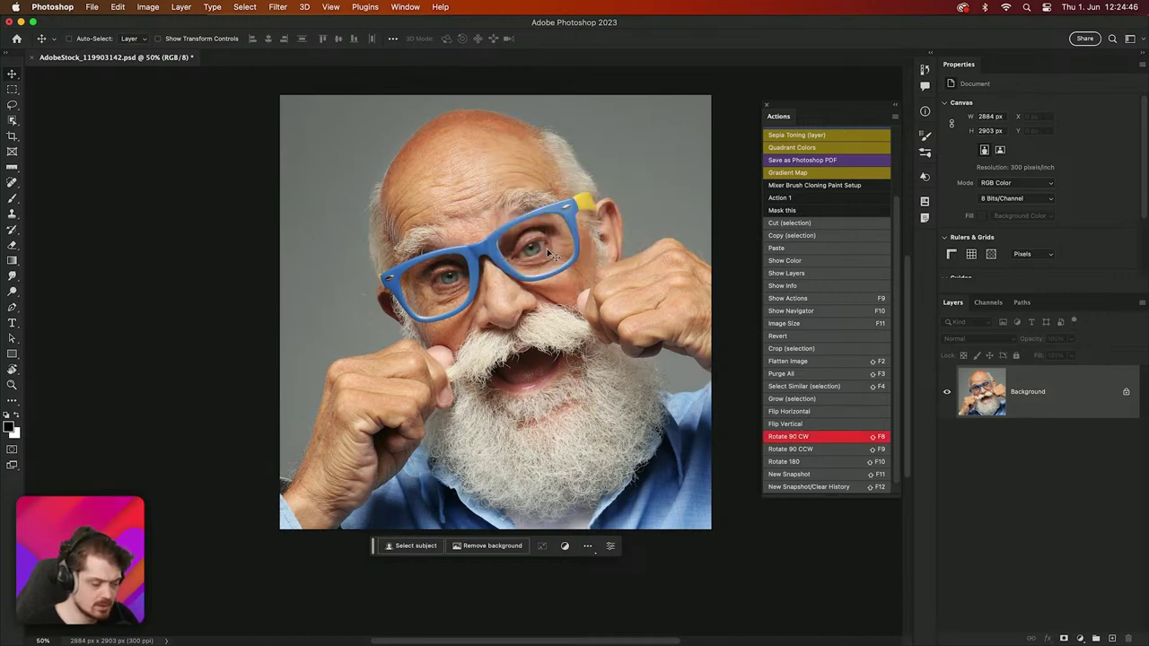
{"action": "left_click", "coordinate": [1125, 391]}
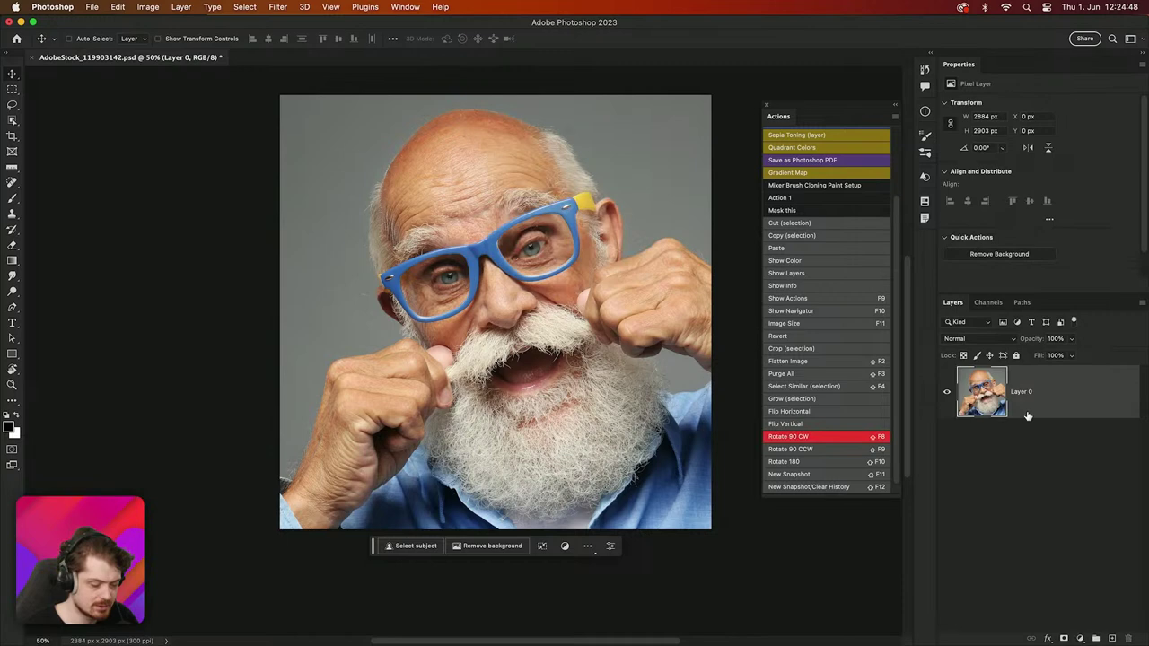
Step: Rotate the image 90° clockwise four times and 180° twice, ending upright
{"action": "left_click", "coordinate": [842, 438]}
{"action": "left_click", "coordinate": [841, 438]}
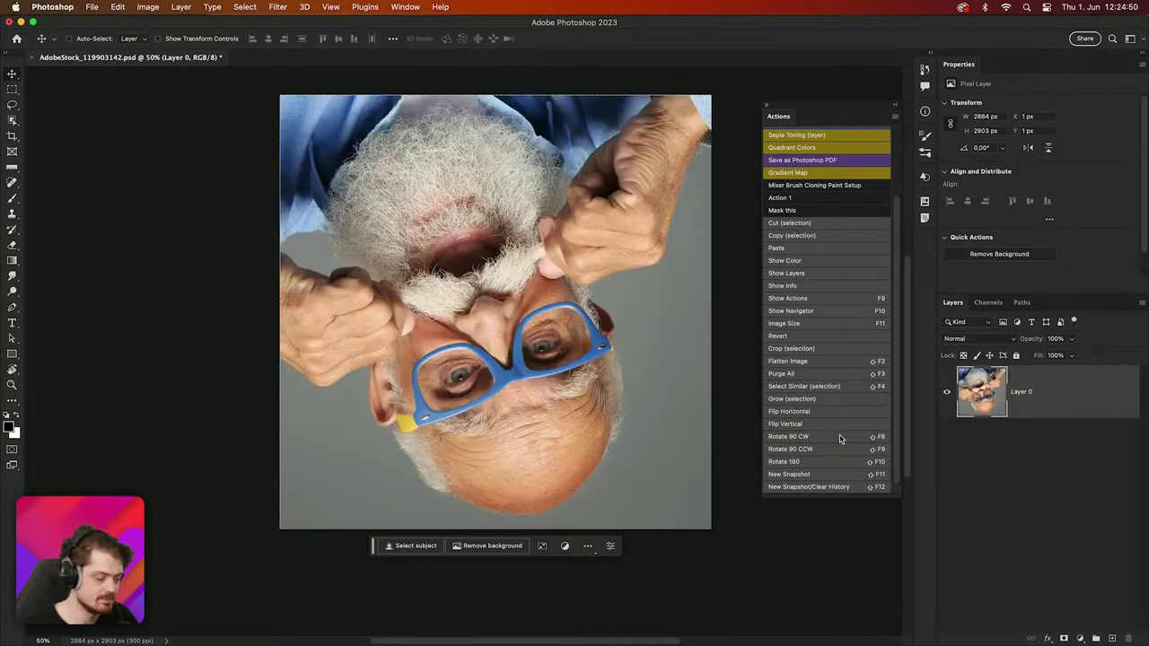
{"action": "left_click", "coordinate": [841, 438]}
{"action": "left_click", "coordinate": [841, 438]}
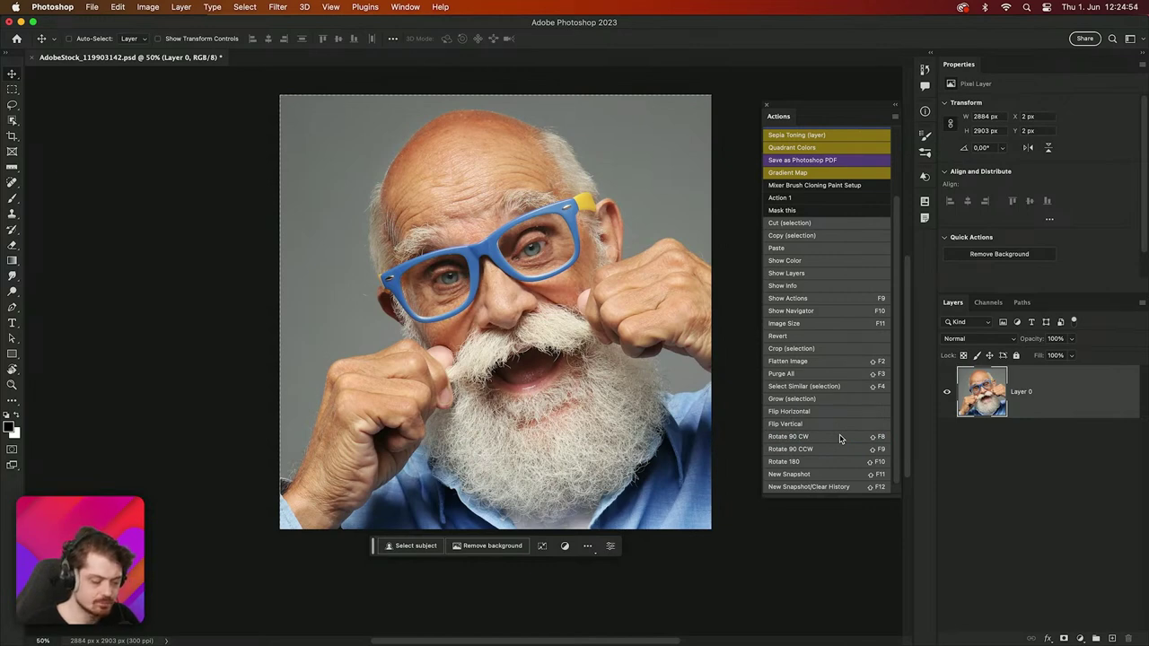
{"action": "left_click", "coordinate": [815, 462]}
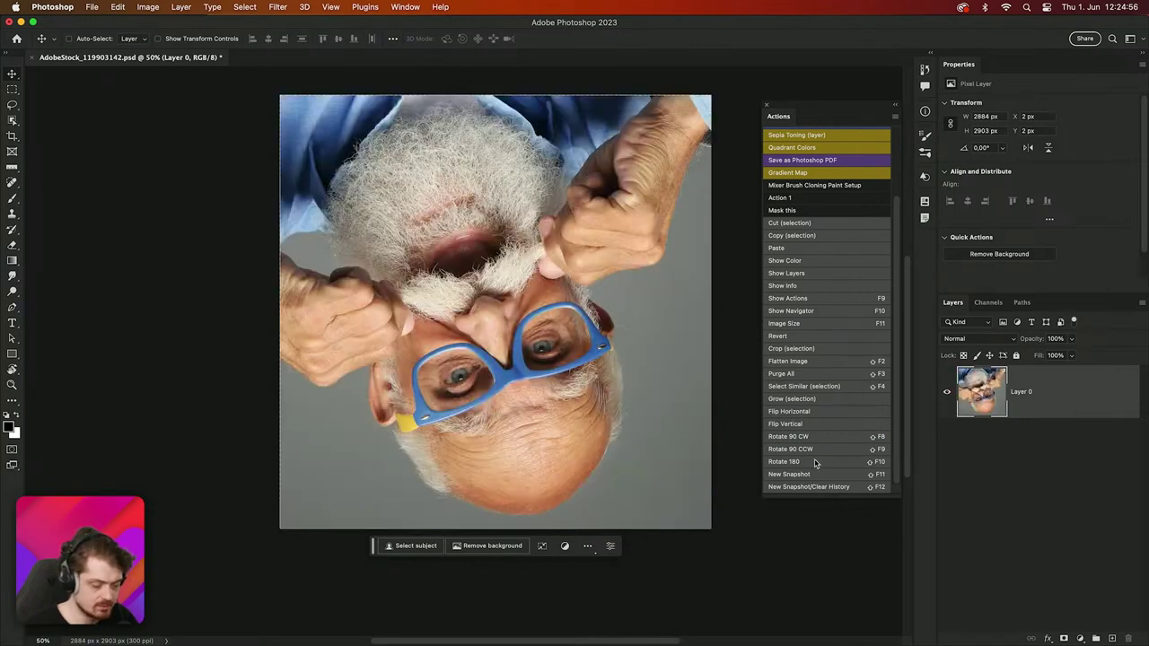
{"action": "left_click", "coordinate": [815, 462]}
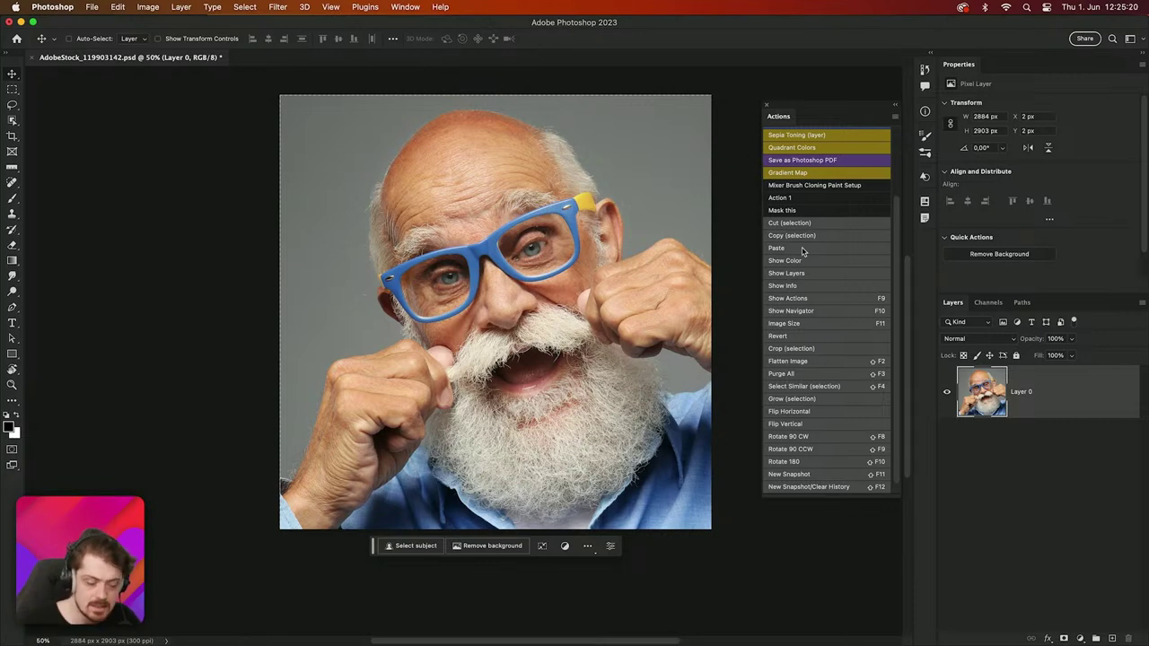
{"action": "left_click", "coordinate": [894, 118]}
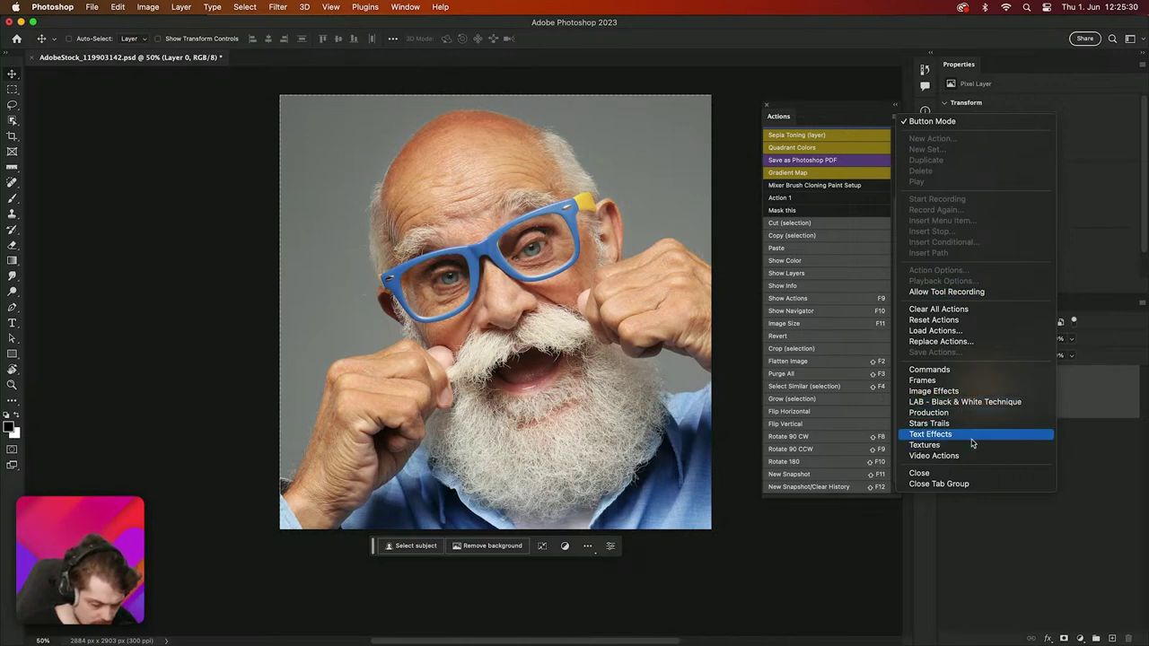
Step: Load Image Effects, apply Aged Photo, toggle its layer to compare, then delete it
{"action": "left_click", "coordinate": [962, 393]}
{"action": "scroll", "coordinate": [851, 358], "scroll_direction": "down", "scroll_amount": 3}
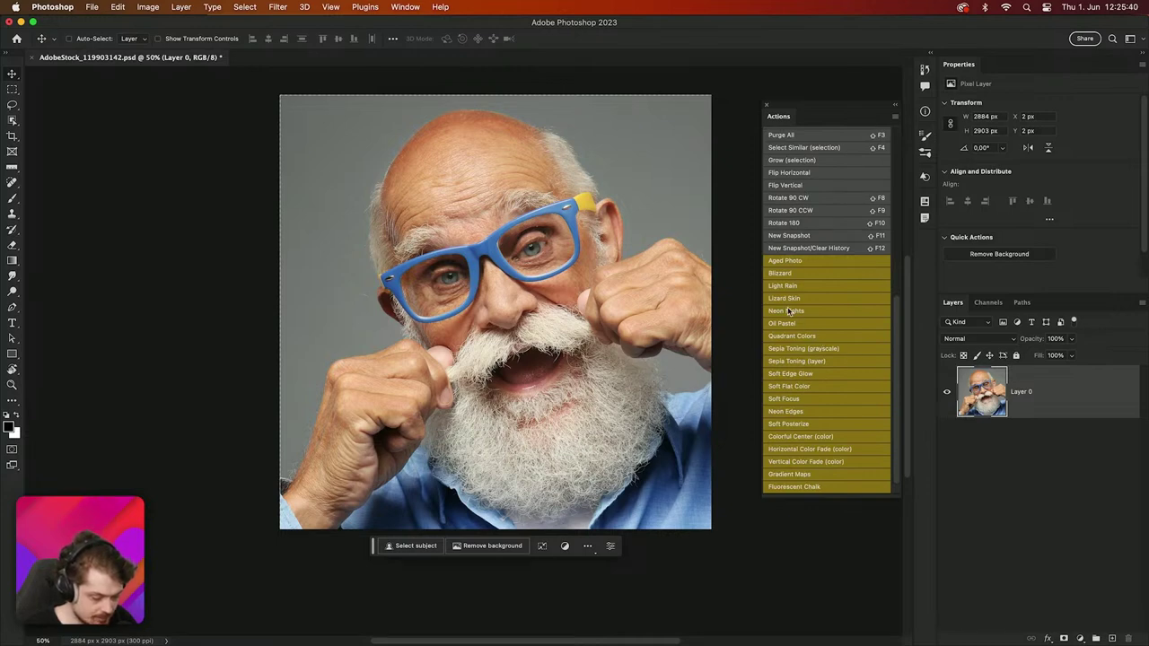
{"action": "left_click", "coordinate": [804, 262]}
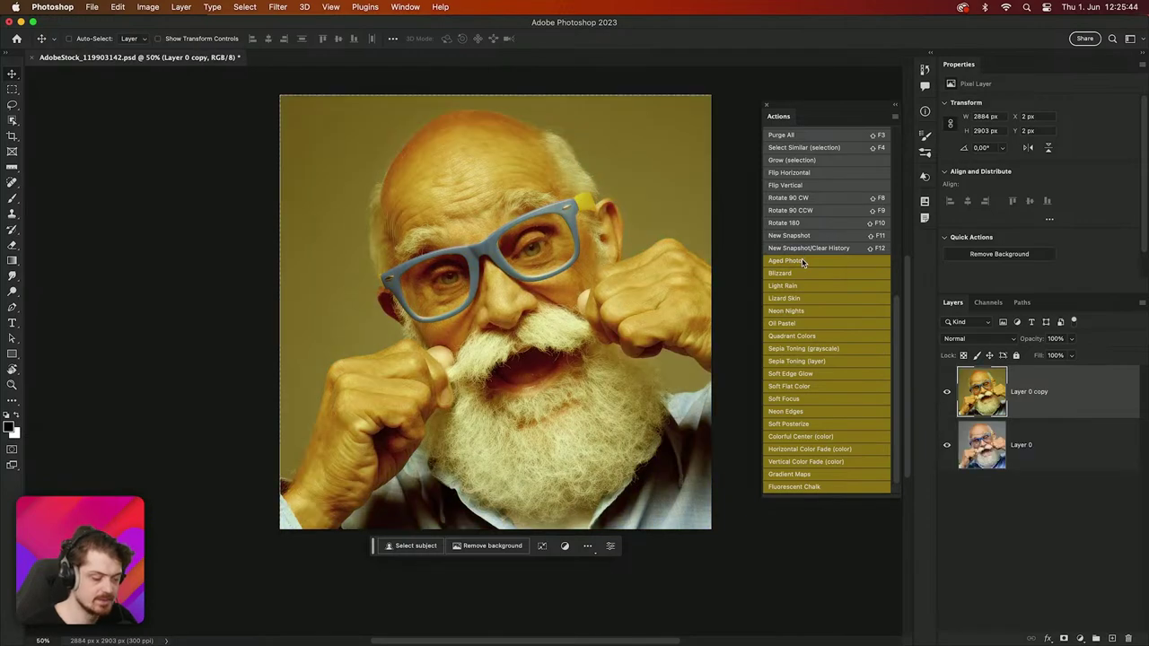
{"action": "scroll", "coordinate": [518, 284], "scroll_direction": "up", "scroll_amount": 10}
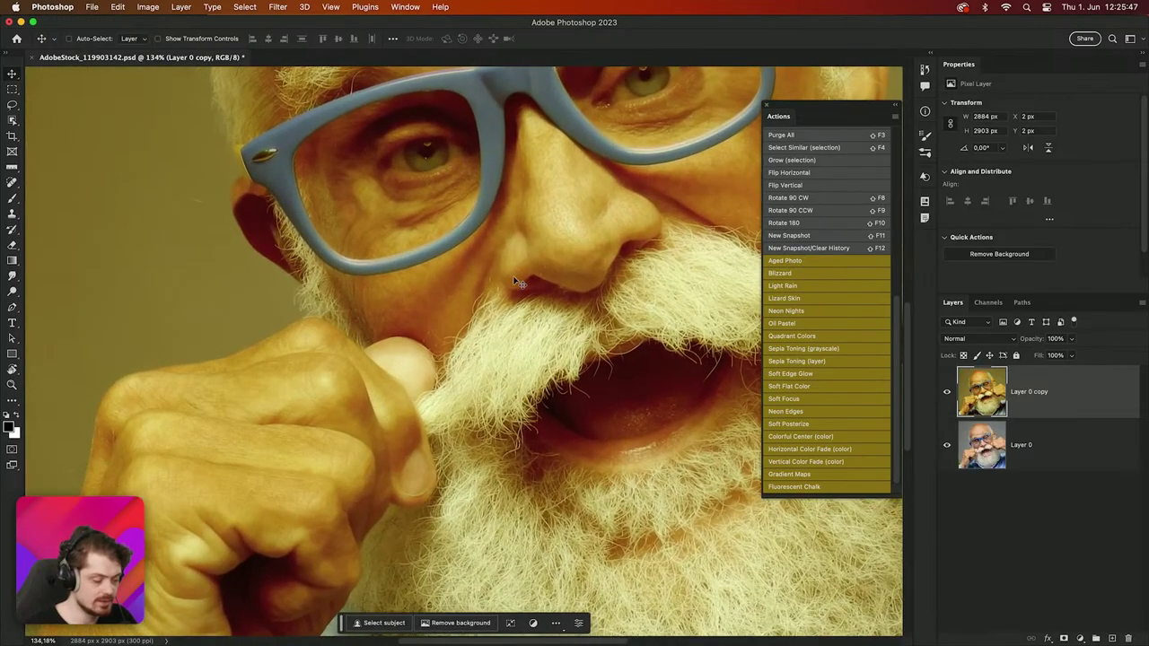
{"action": "left_click", "coordinate": [947, 395]}
{"action": "left_click", "coordinate": [947, 396]}
{"action": "left_click", "coordinate": [947, 396]}
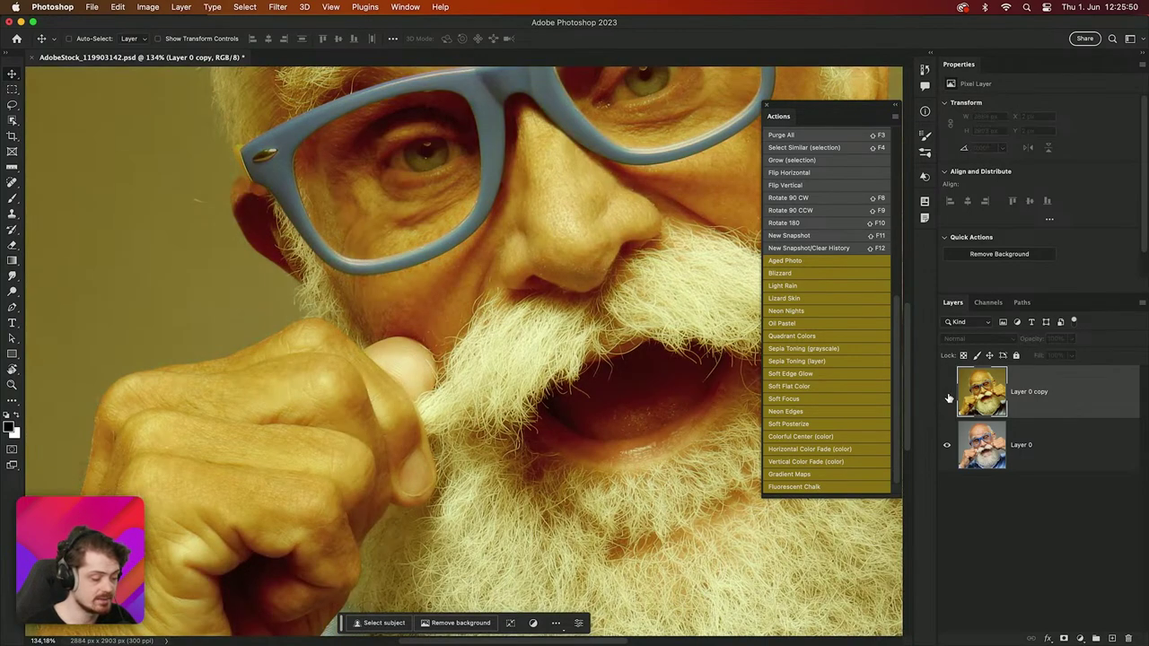
{"action": "left_click", "coordinate": [947, 396]}
{"action": "scroll", "coordinate": [603, 437], "scroll_direction": "up", "scroll_amount": 8}
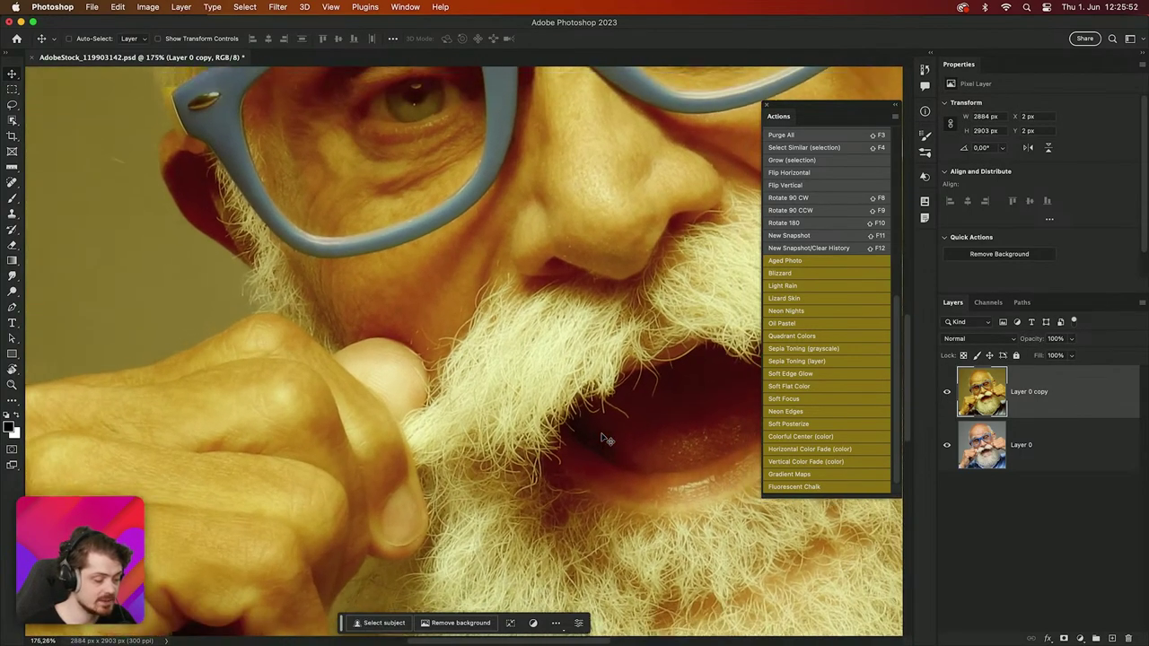
{"action": "scroll", "coordinate": [603, 437], "scroll_direction": "down", "scroll_amount": 4}
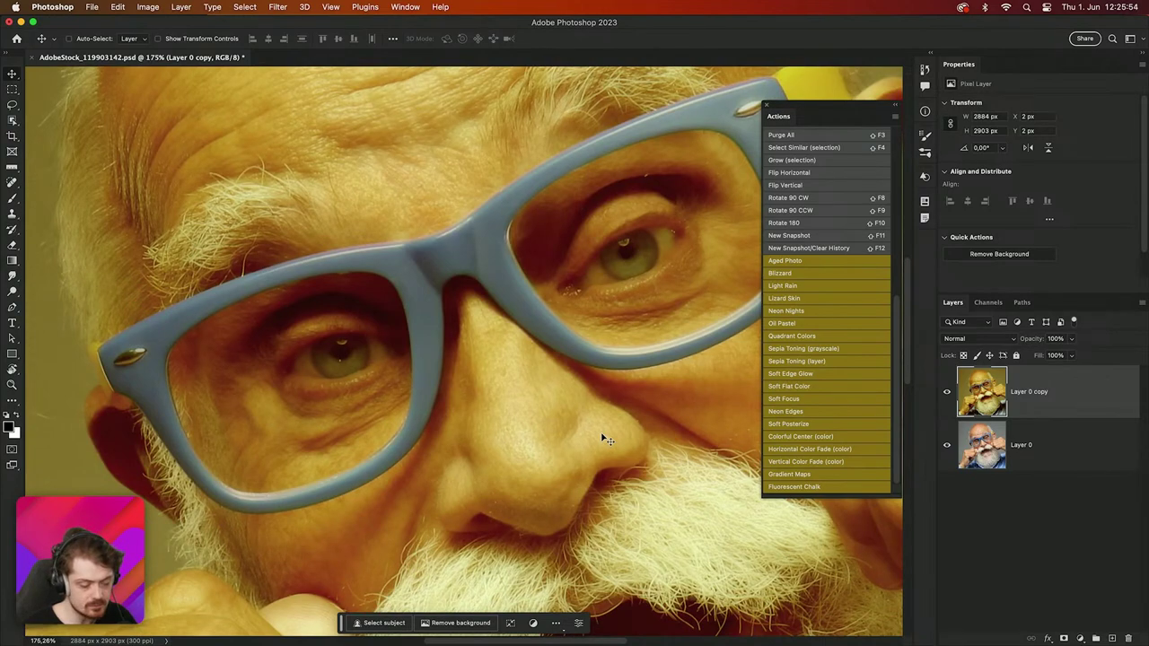
{"action": "scroll", "coordinate": [603, 437], "scroll_direction": "down", "scroll_amount": 10}
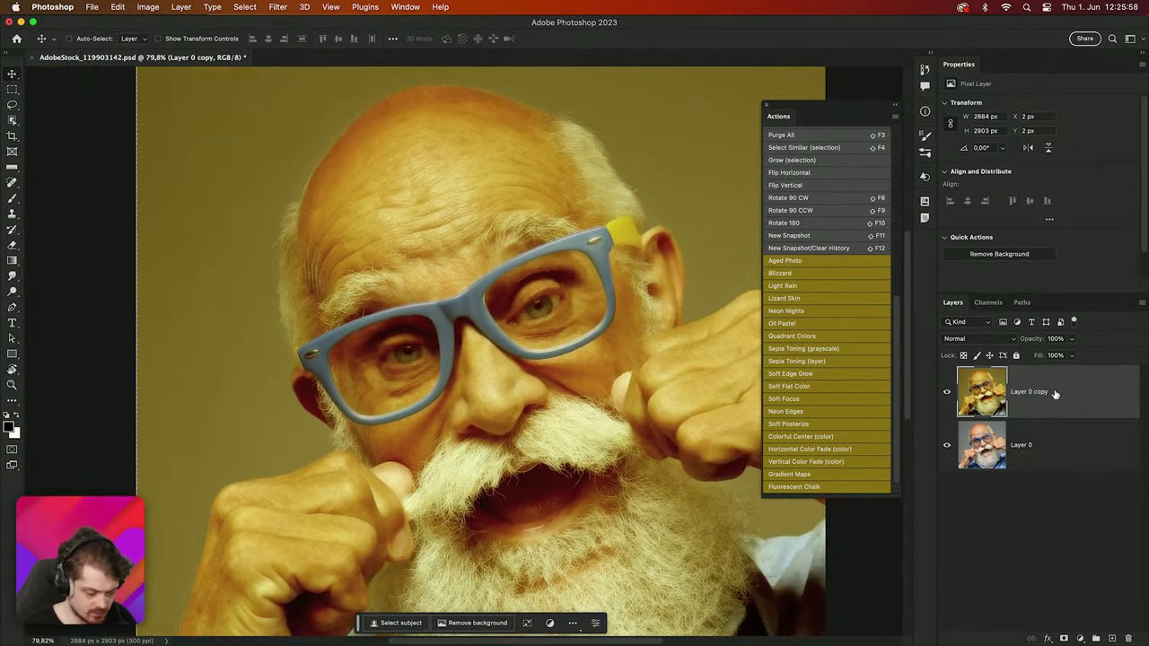
{"action": "key", "text": "Delete"}
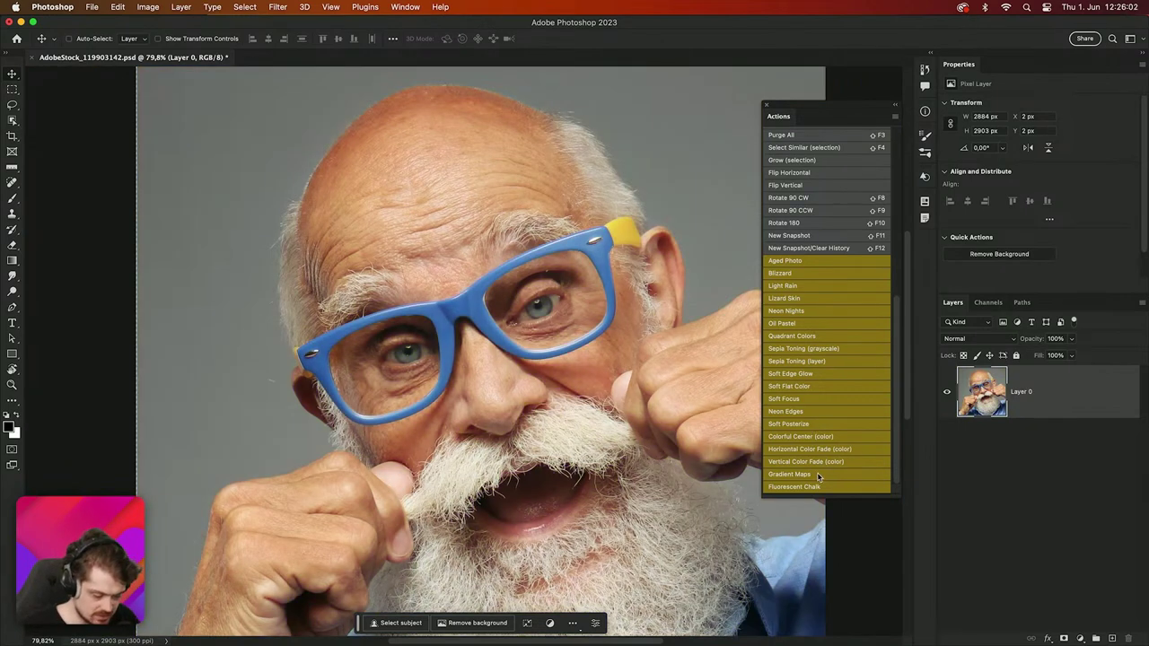
Step: Run Horizontal Color Fade (color), then delete the resulting Layer 0 copy
{"action": "left_click", "coordinate": [838, 446]}
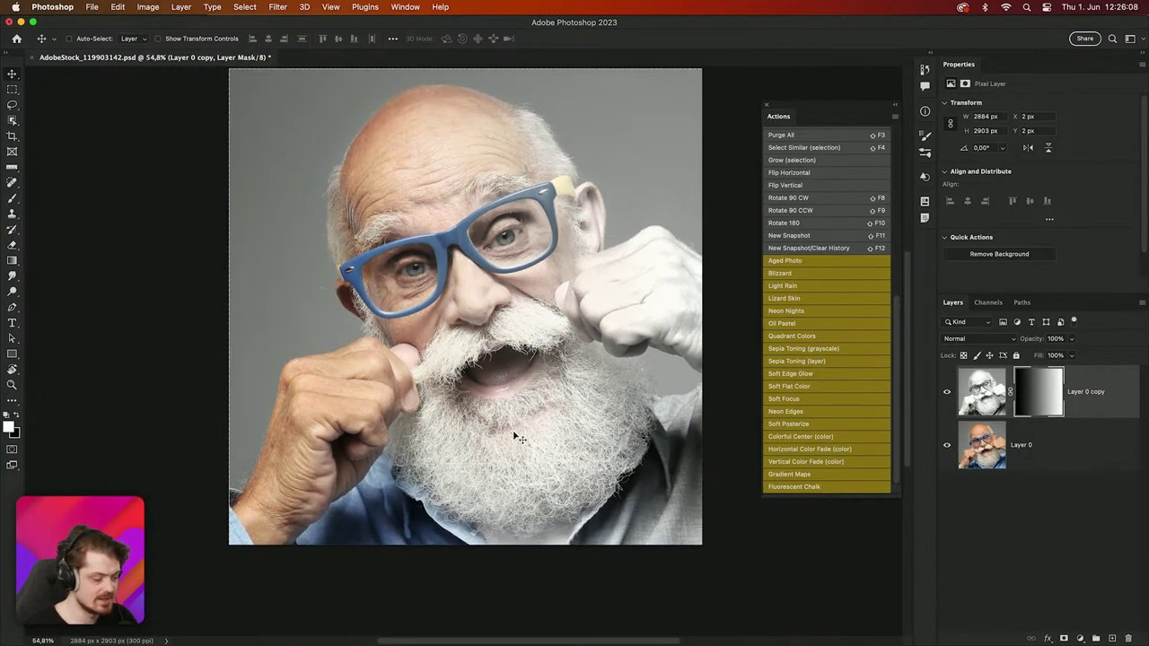
{"action": "left_click", "coordinate": [1094, 401]}
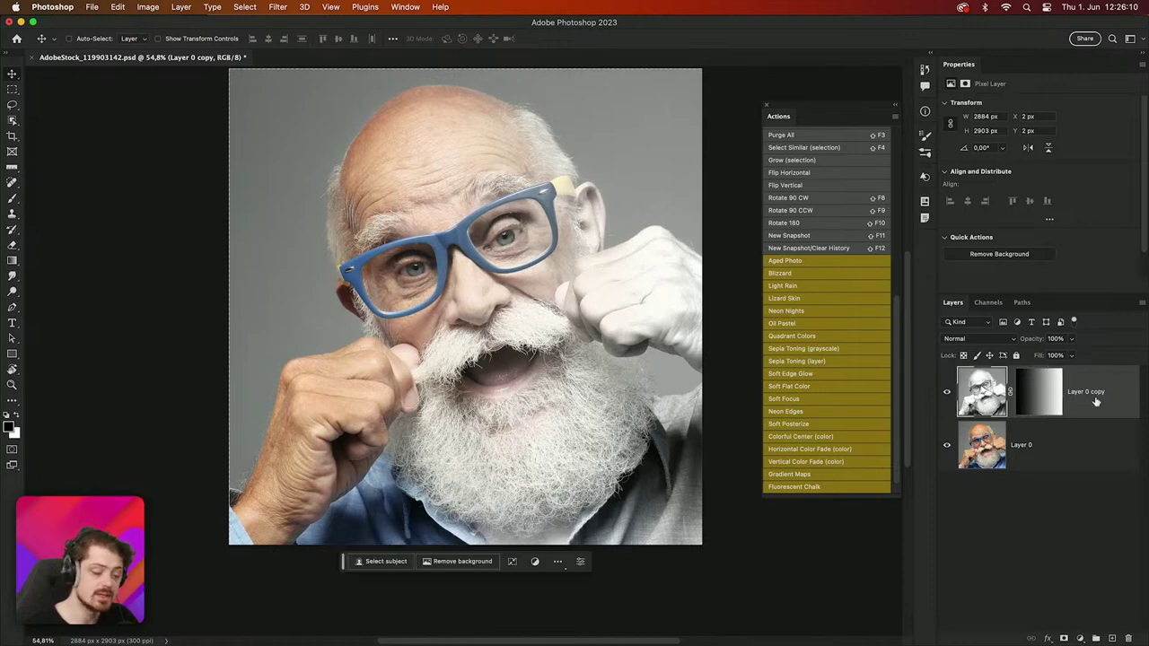
{"action": "key", "text": "BackSpace"}
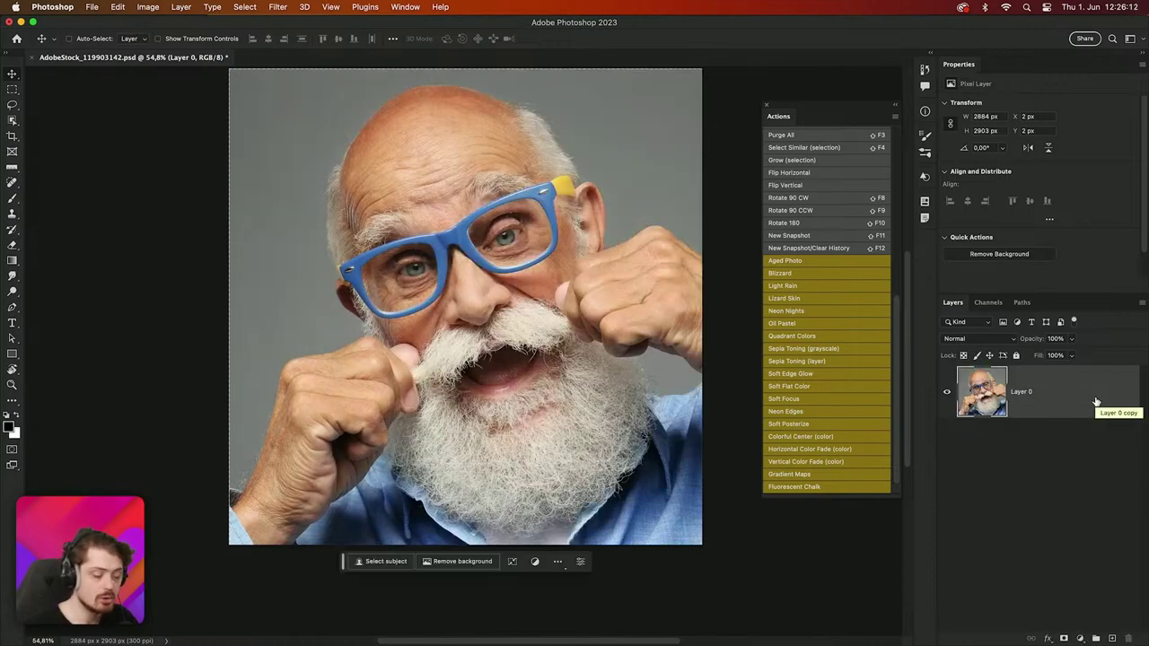
Step: Turn off Button Mode, then expand and collapse Aged Photo and its Make snapshot step
{"action": "left_click", "coordinate": [898, 117]}
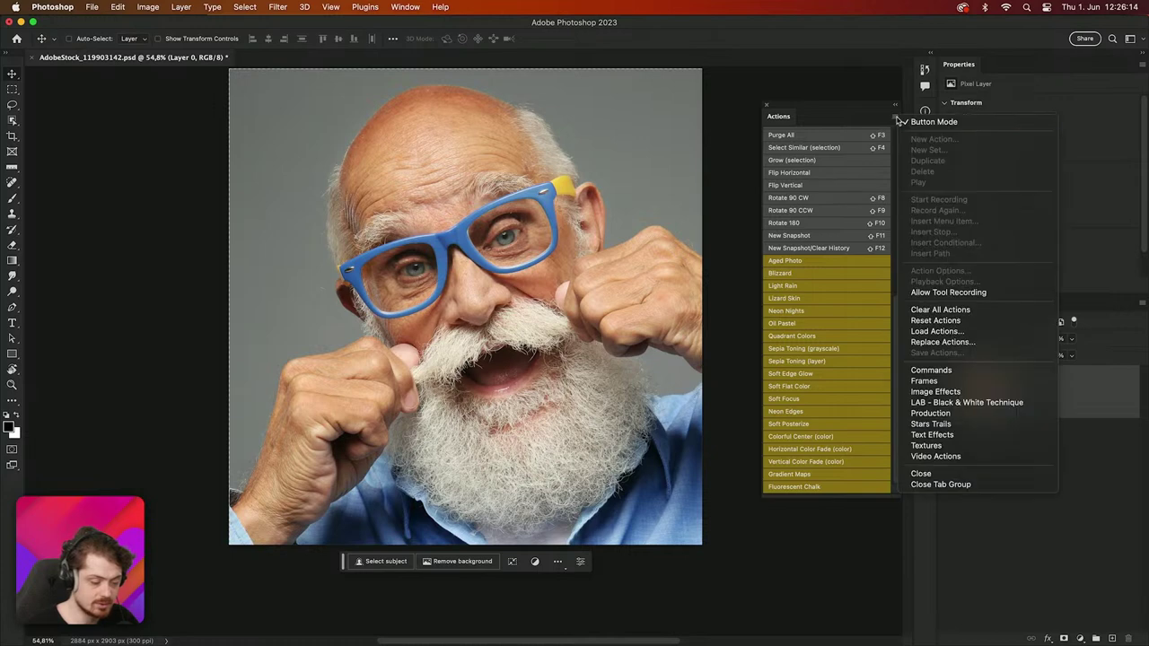
{"action": "left_click", "coordinate": [910, 126]}
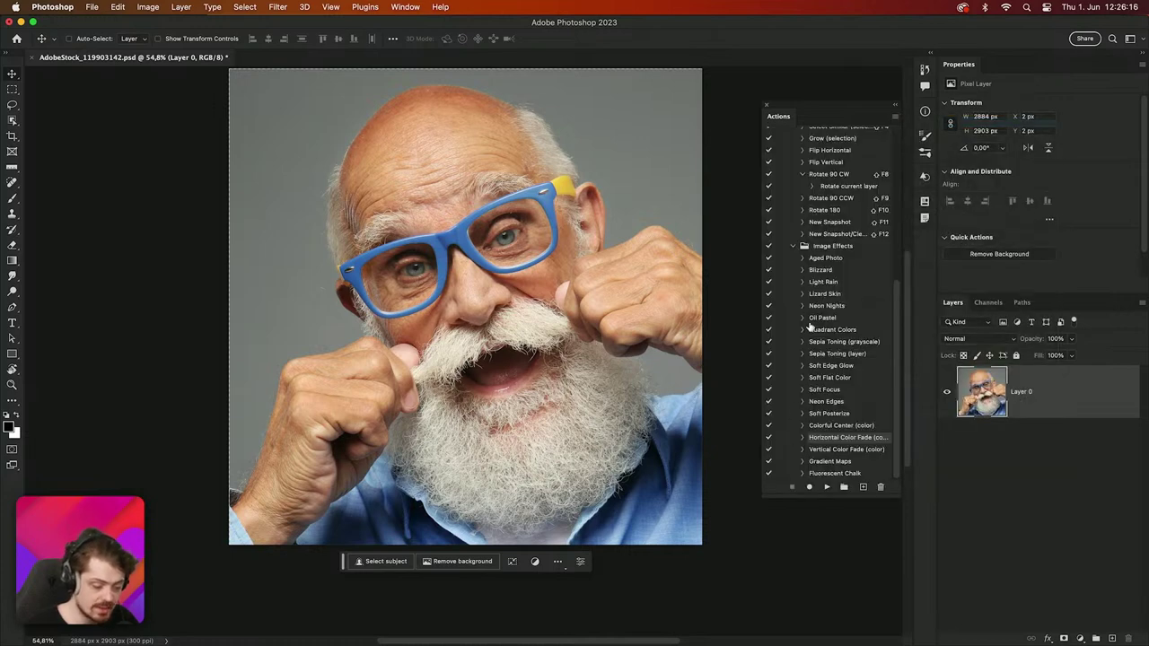
{"action": "left_click", "coordinate": [803, 259]}
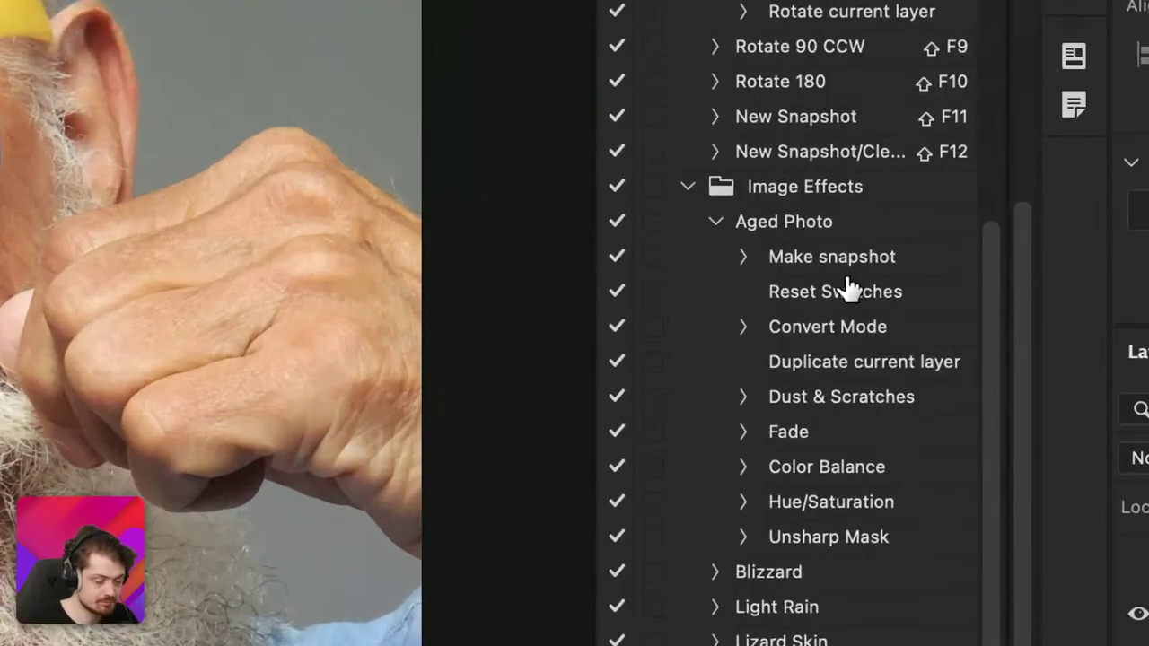
{"action": "left_click", "coordinate": [744, 258]}
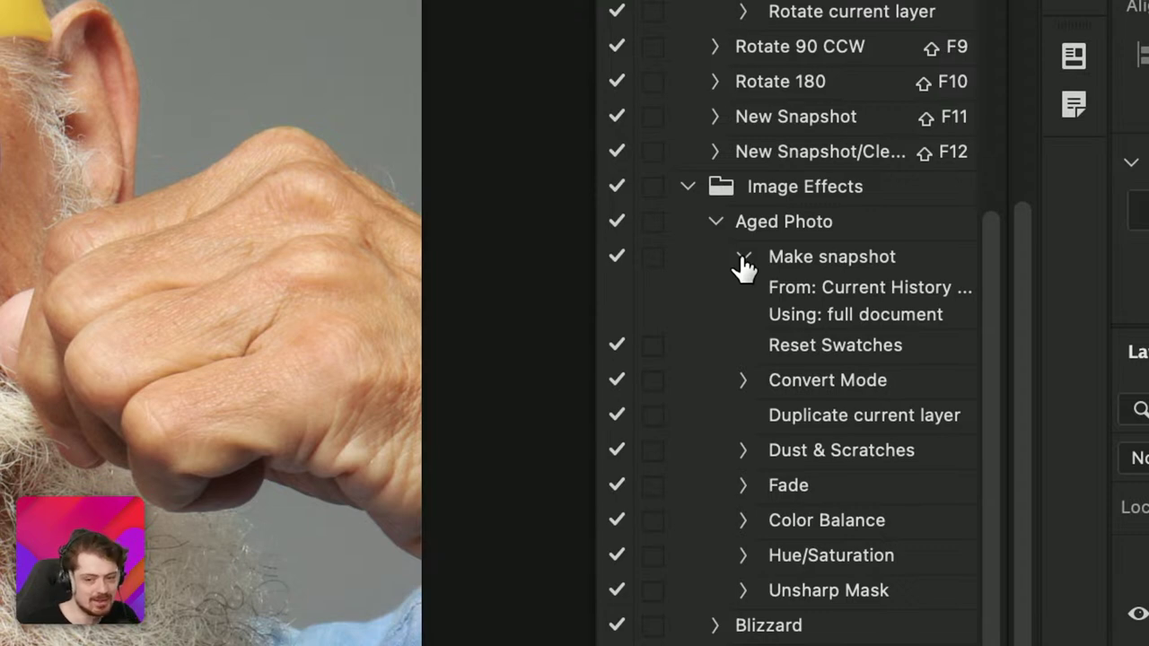
{"action": "left_click", "coordinate": [742, 257]}
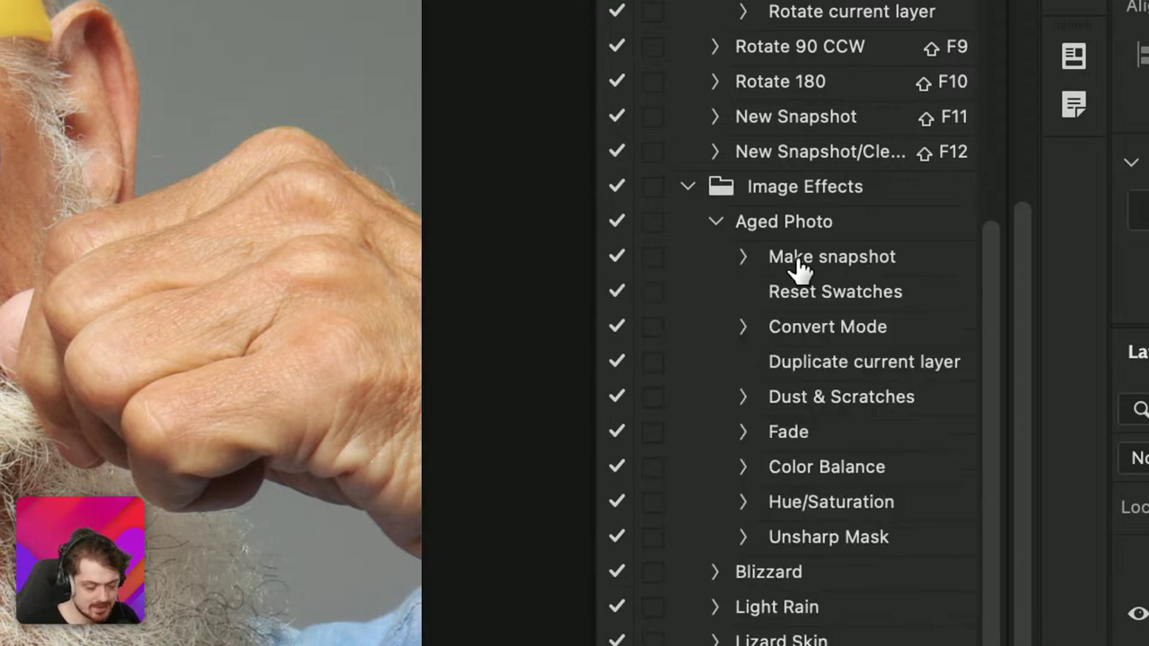
{"action": "scroll", "coordinate": [802, 295], "scroll_direction": "down", "scroll_amount": 3}
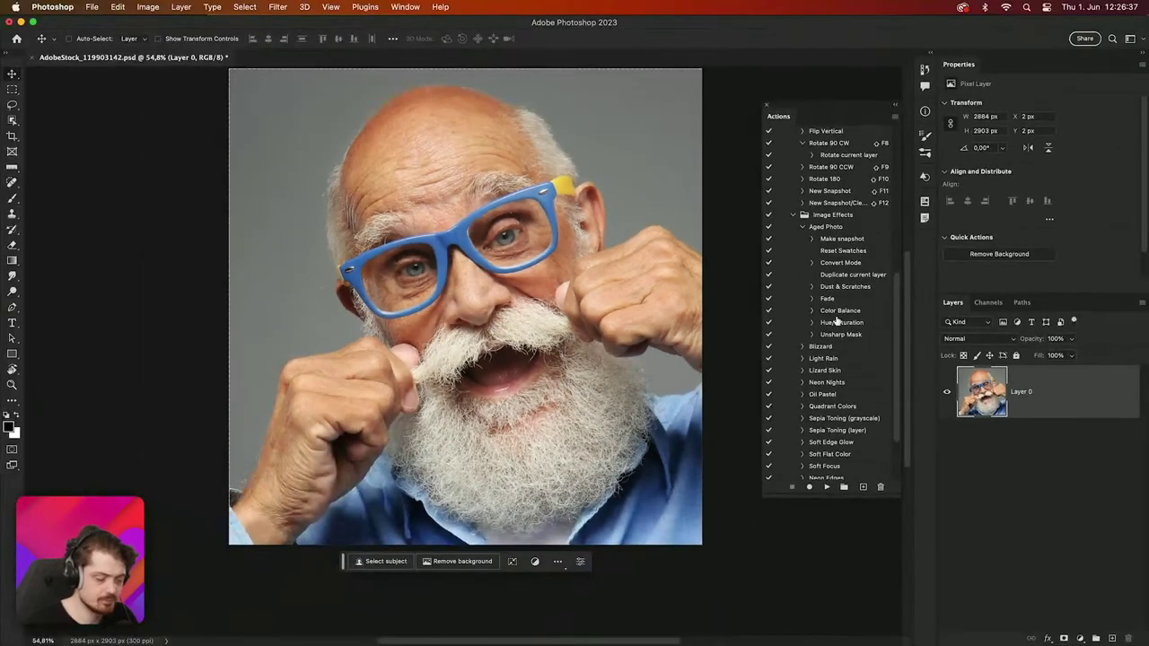
{"action": "left_click", "coordinate": [802, 227]}
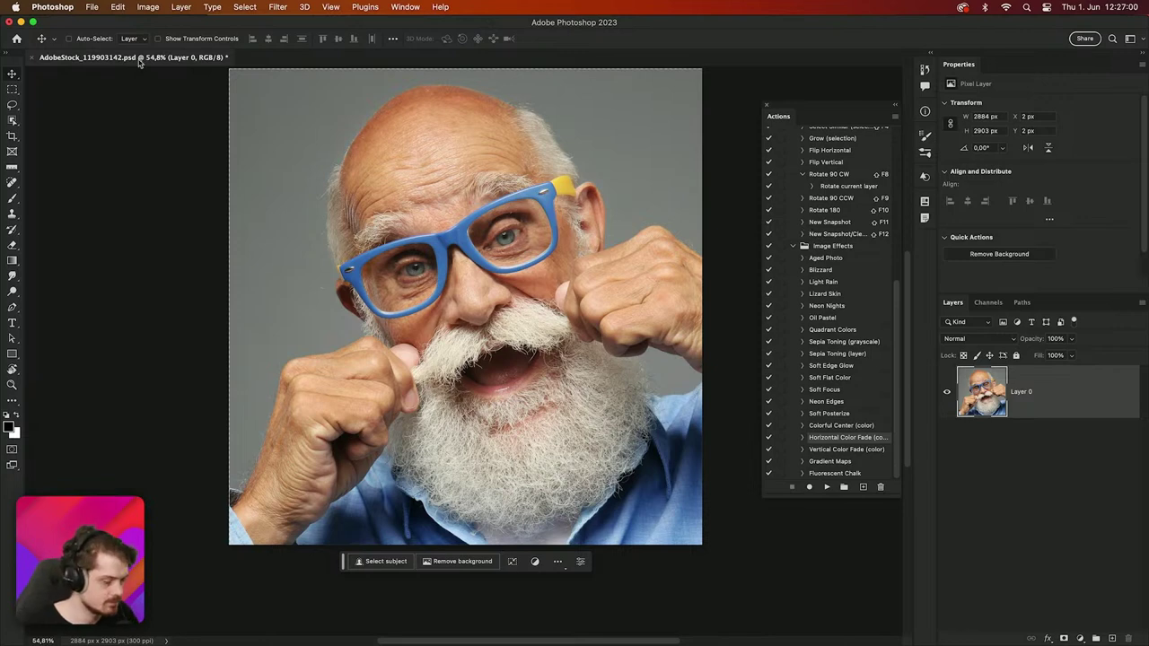
Step: Close the portrait with Don't Save and close the floating Actions panel
{"action": "left_click", "coordinate": [31, 58]}
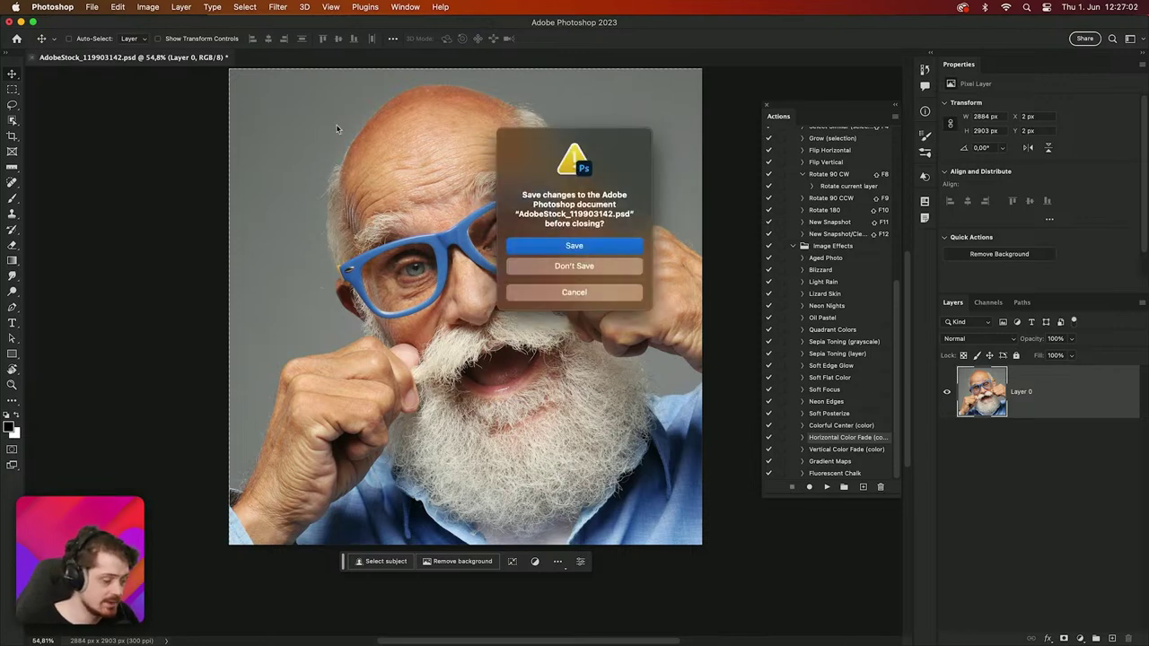
{"action": "left_click", "coordinate": [557, 266]}
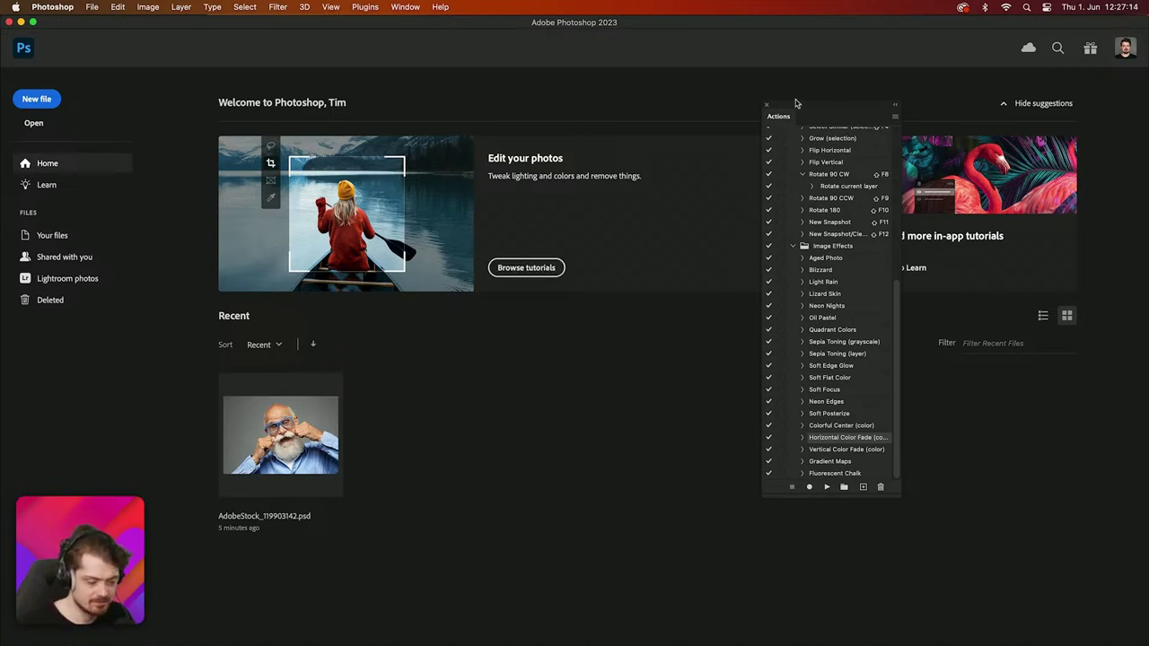
{"action": "left_click", "coordinate": [767, 105]}
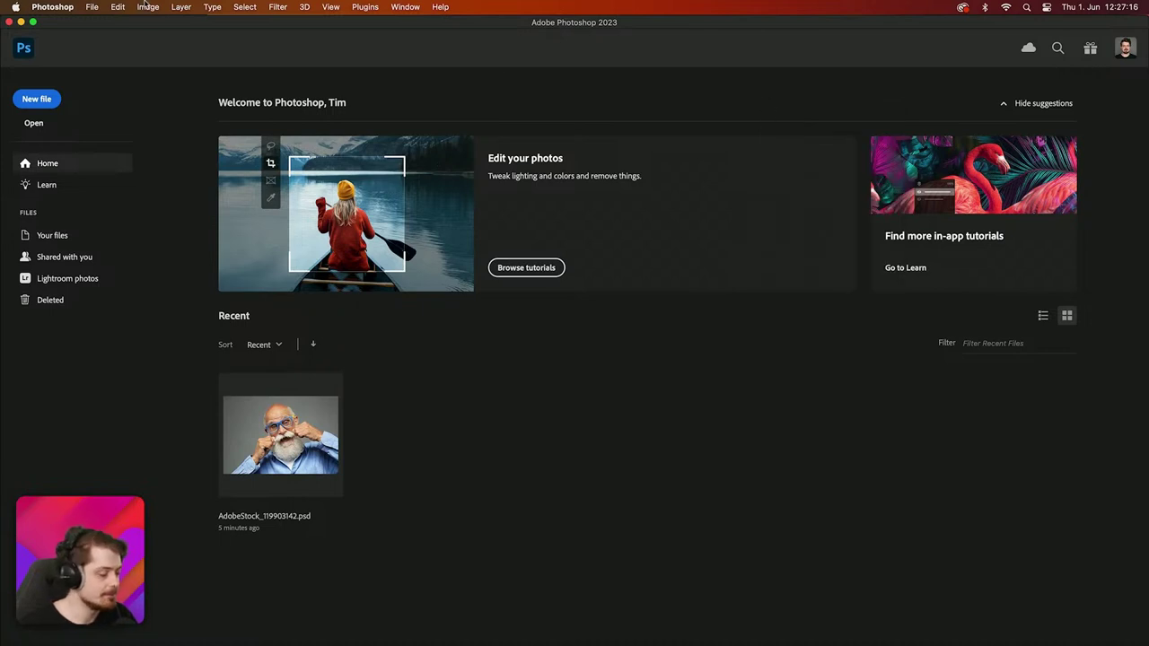
Step: In Finder, open the panorama folder on the Desktop
{"action": "mouse_move", "coordinate": [399, 642]}
{"action": "left_click", "coordinate": [370, 617]}
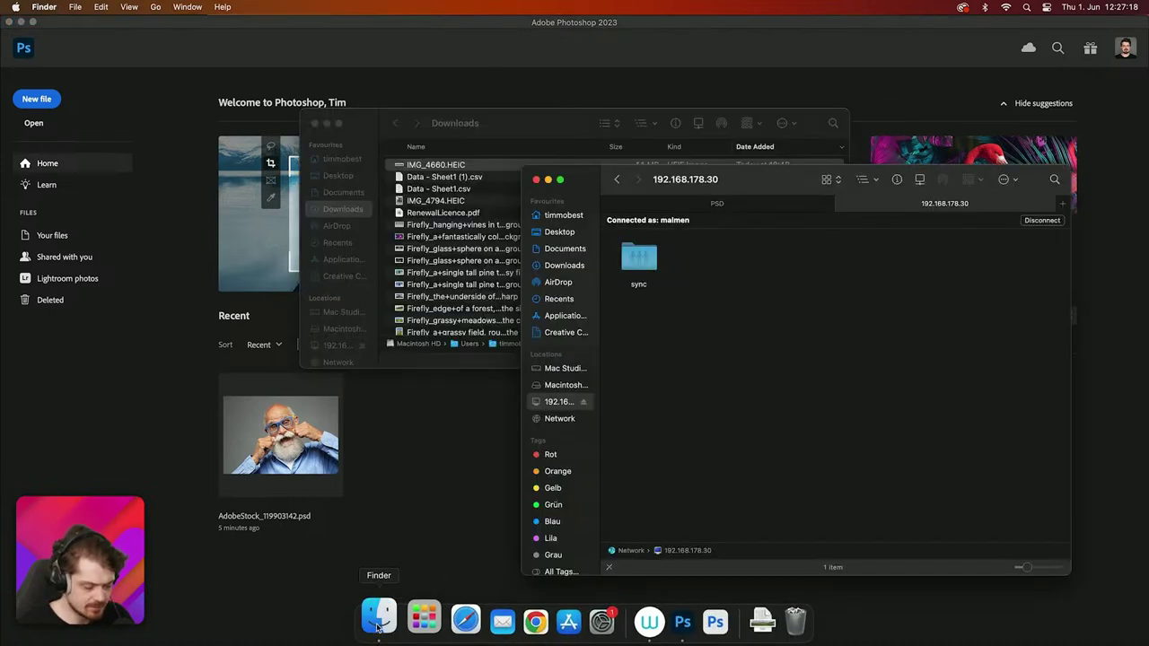
{"action": "left_click", "coordinate": [574, 233]}
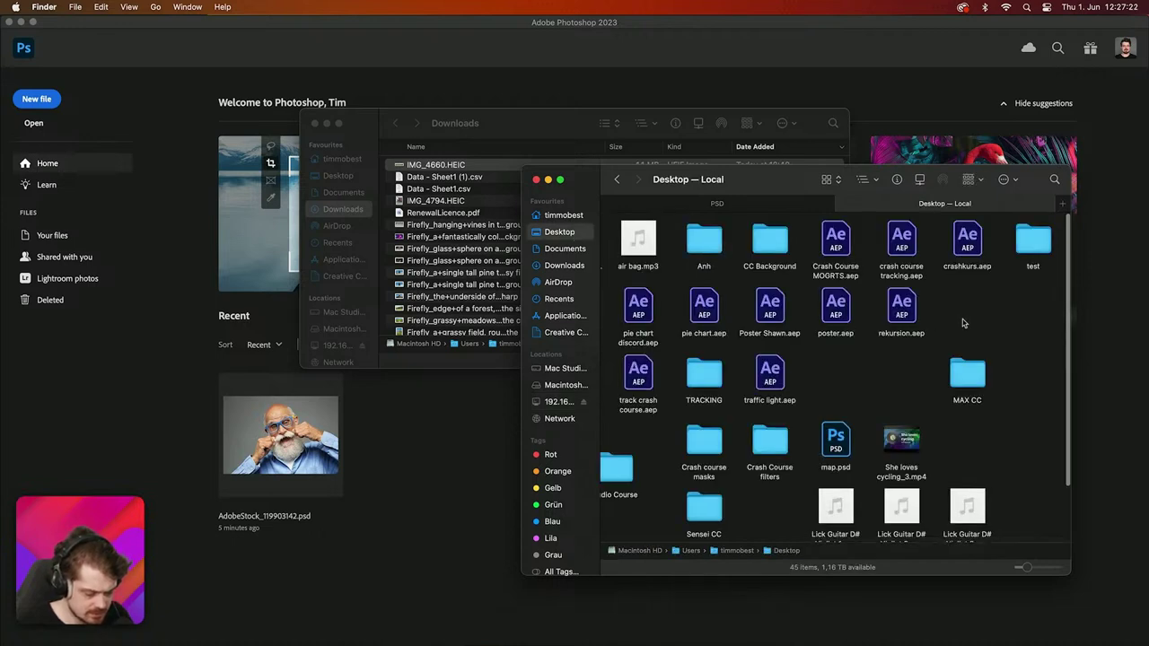
{"action": "key", "text": "p"}
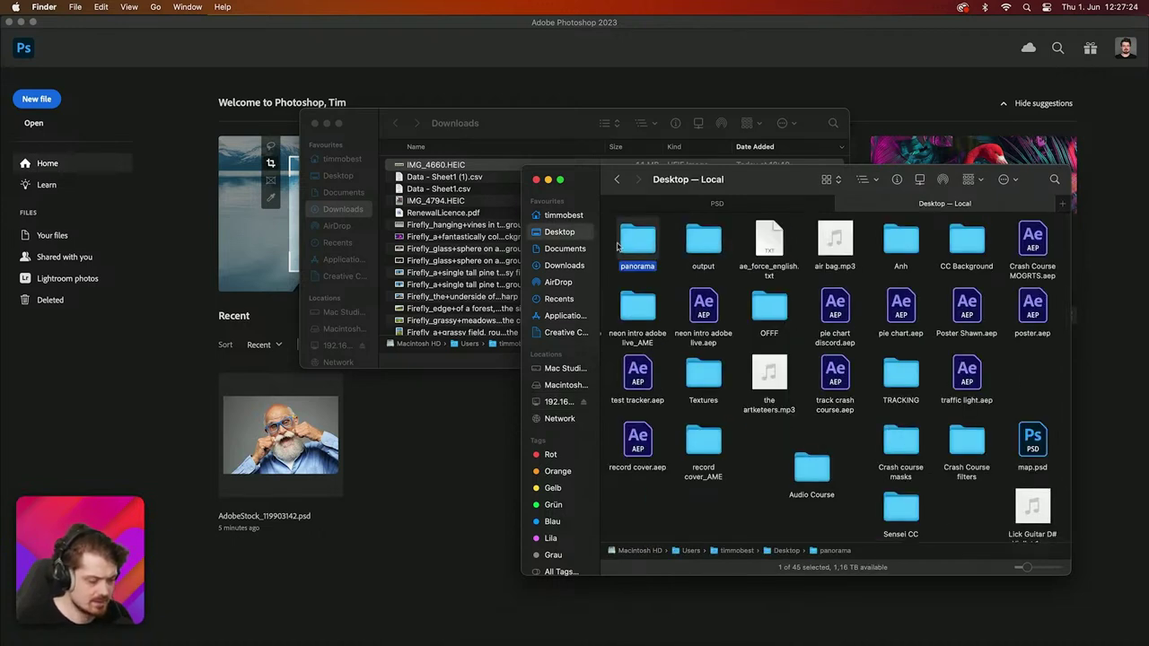
{"action": "double_click", "coordinate": [649, 238]}
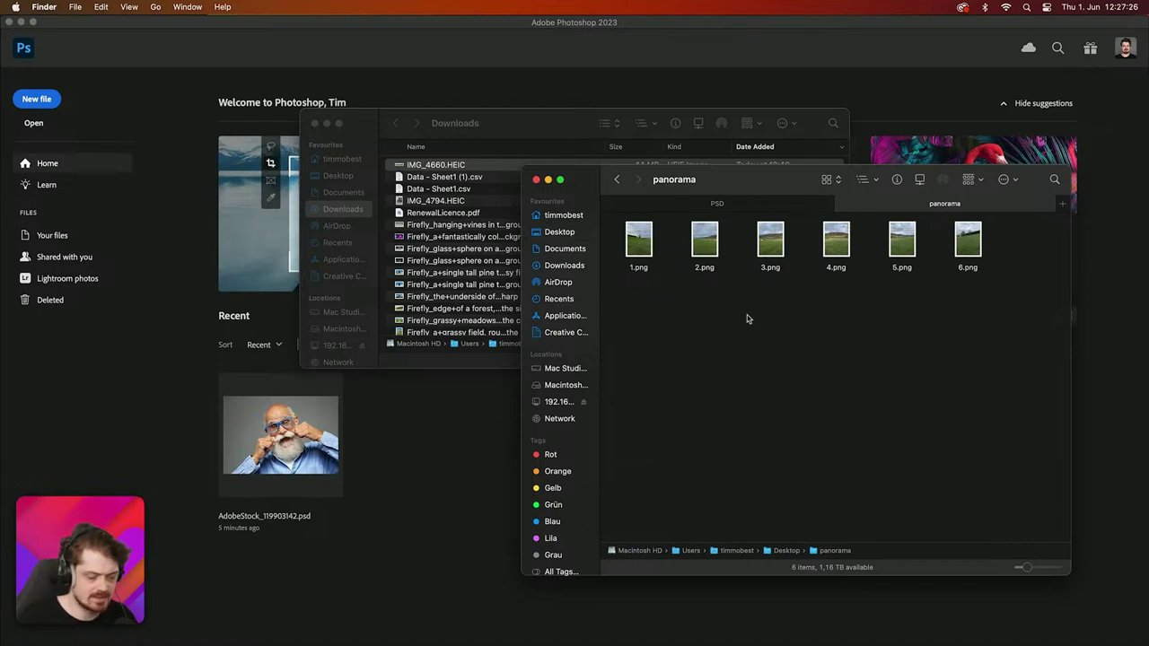
Step: Quick Look through the panorama images 1.png to 5.png using the arrow keys
{"action": "left_click", "coordinate": [639, 260]}
{"action": "key", "text": "space"}
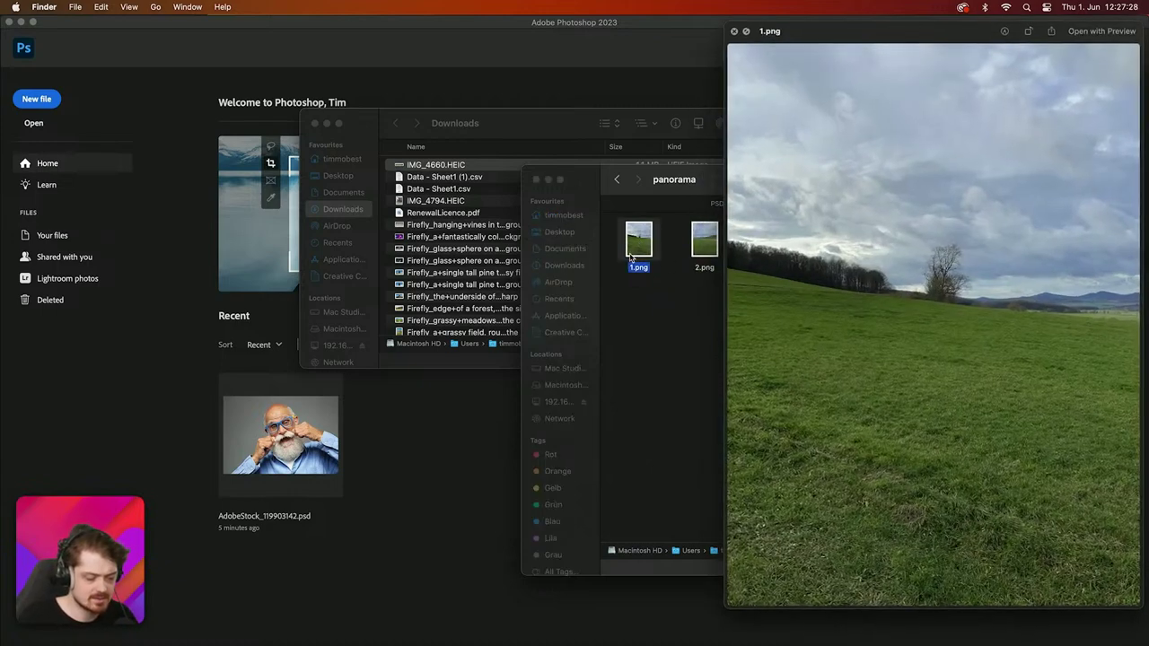
{"action": "key", "text": "Right"}
{"action": "key", "text": "Right"}
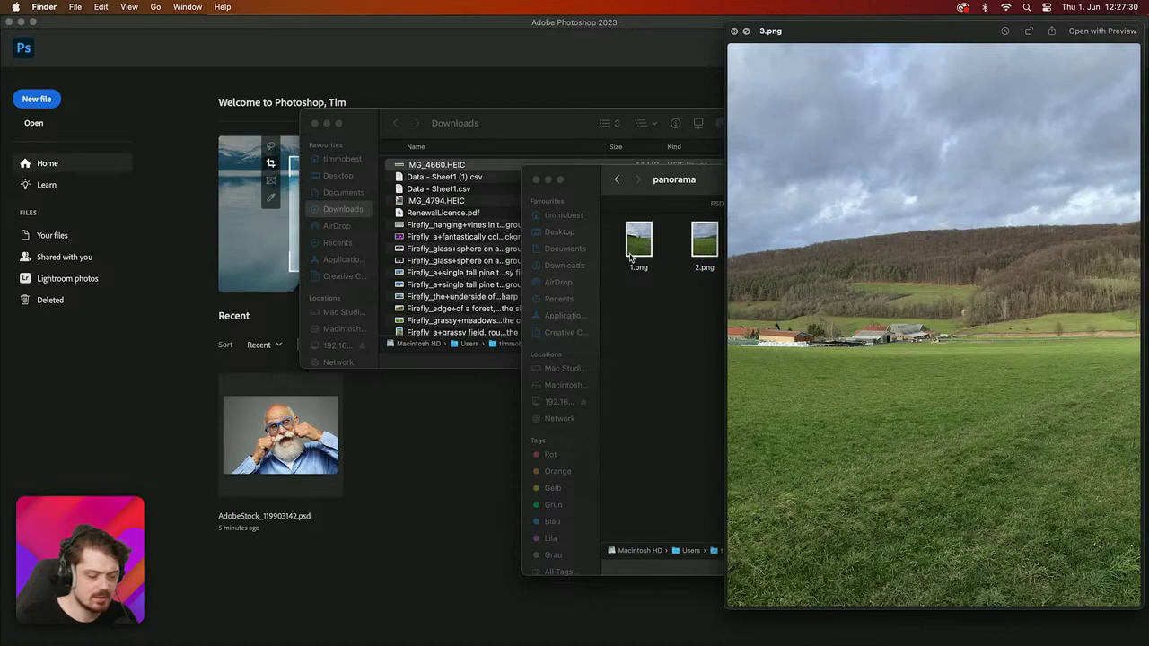
{"action": "key", "text": "Right"}
{"action": "key", "text": "Right"}
{"action": "key", "text": "Right"}
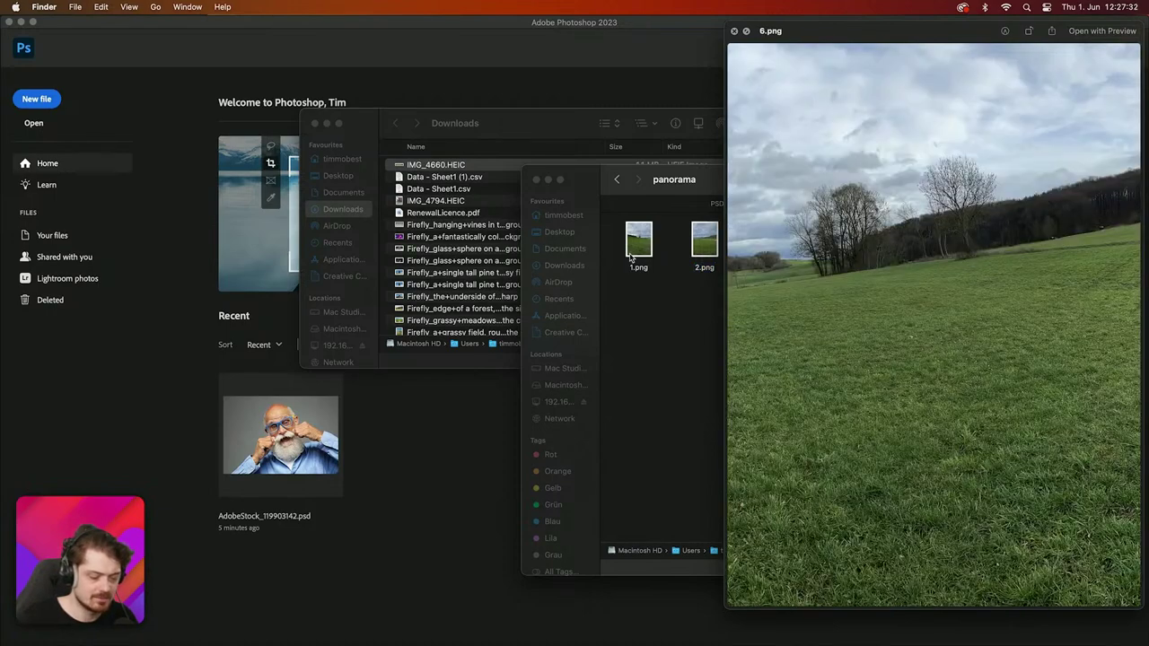
{"action": "key", "text": "Left"}
{"action": "key", "text": "Left"}
{"action": "key", "text": "Left"}
{"action": "key", "text": "Left"}
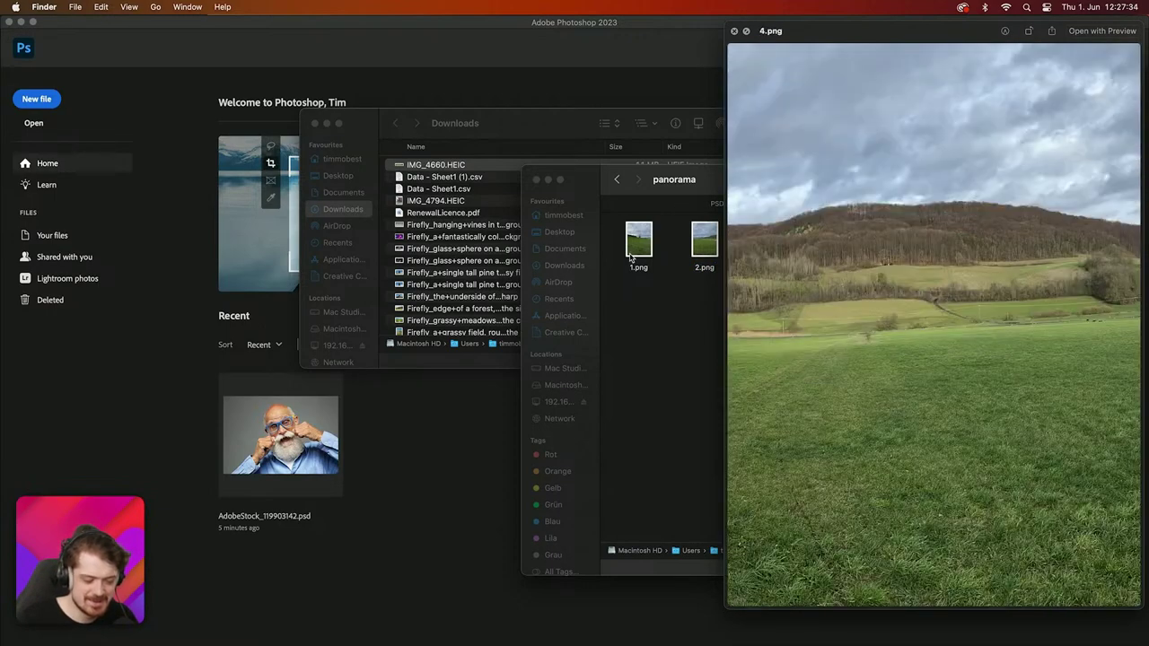
{"action": "key", "text": "Left"}
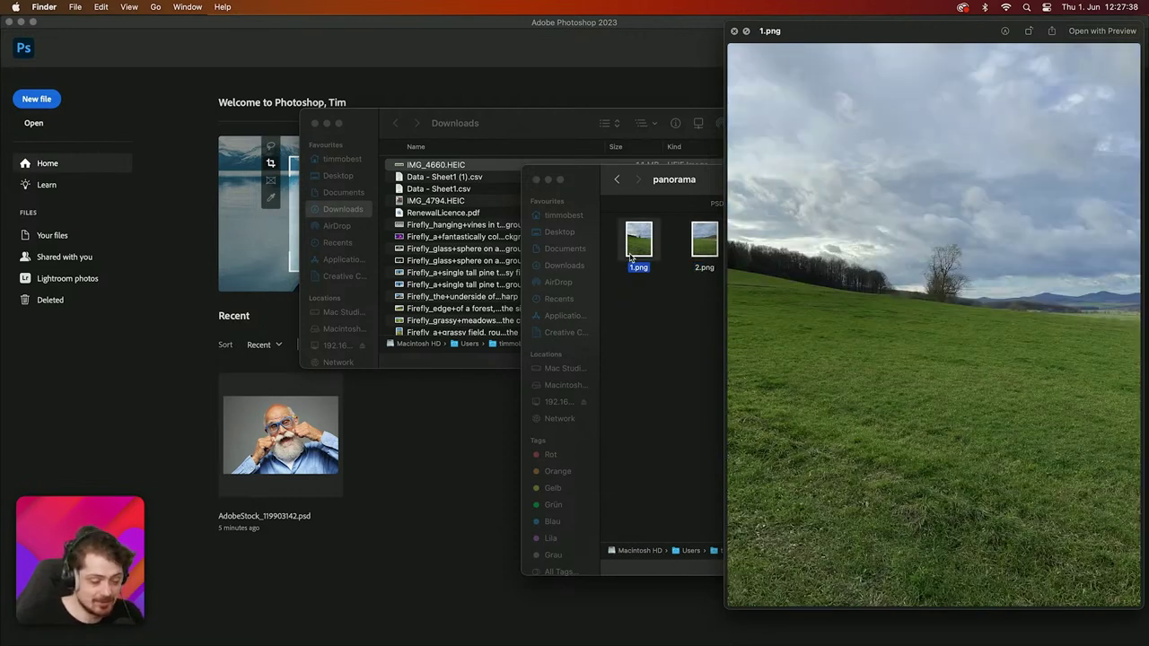
{"action": "key", "text": "Right"}
{"action": "key", "text": "Left"}
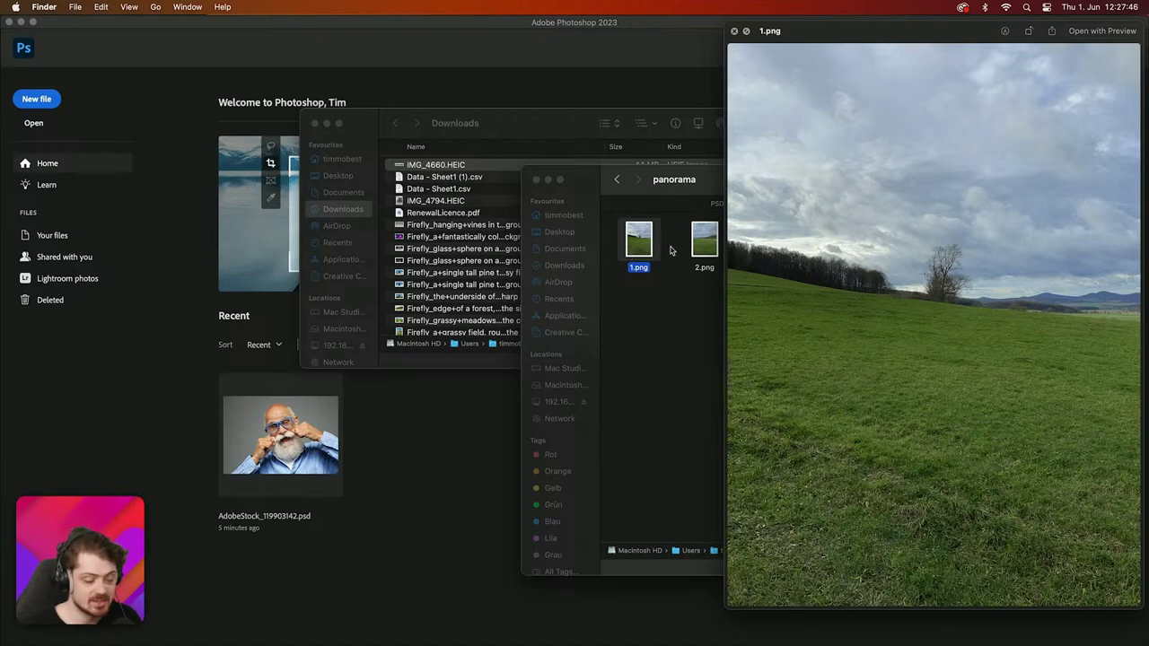
{"action": "key", "text": "Right"}
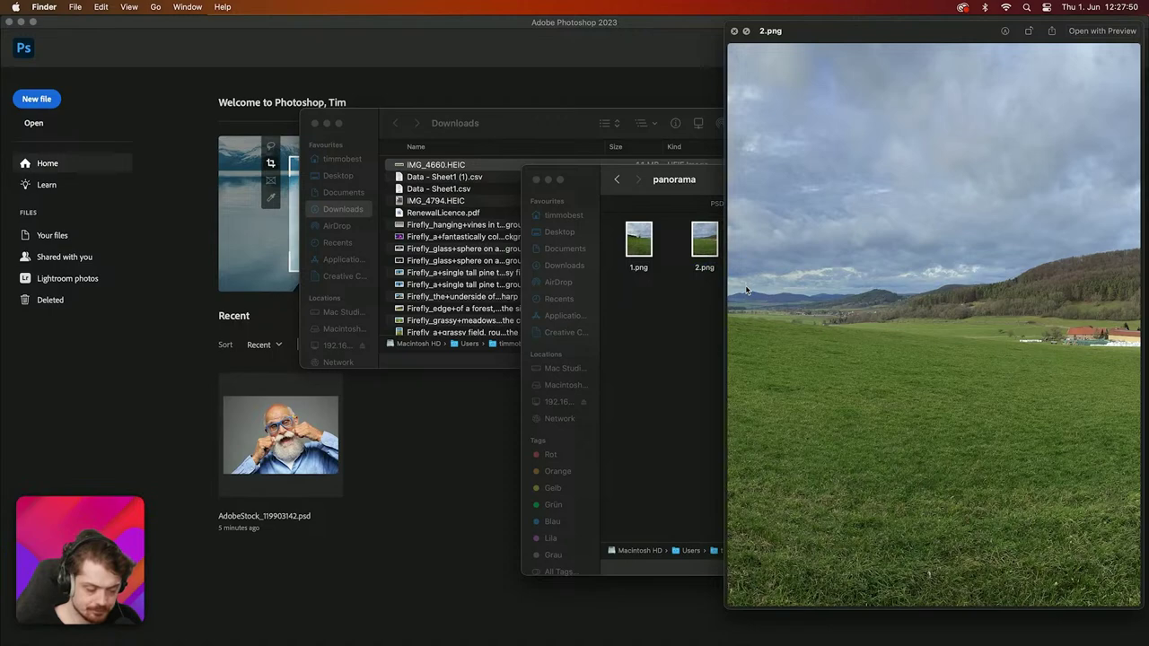
Step: Compare zoomed-in previews of 2.png and 3.png, then close Quick Look
{"action": "key", "text": "Right"}
{"action": "key", "text": "Left"}
{"action": "key", "text": "Right"}
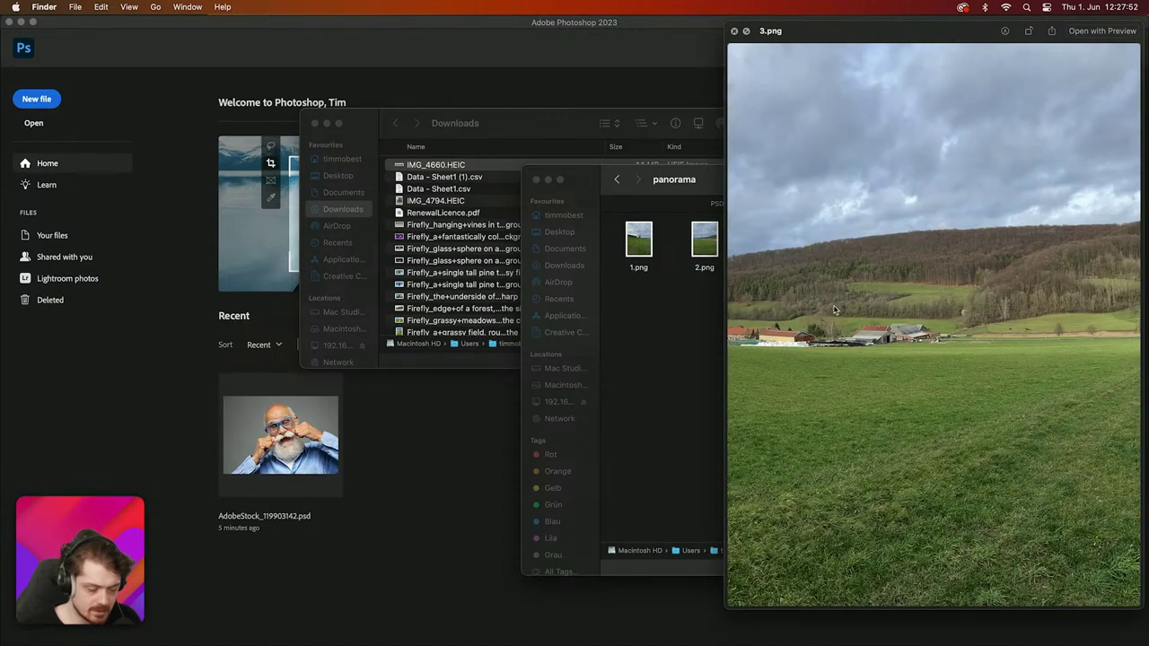
{"action": "key", "text": "Left"}
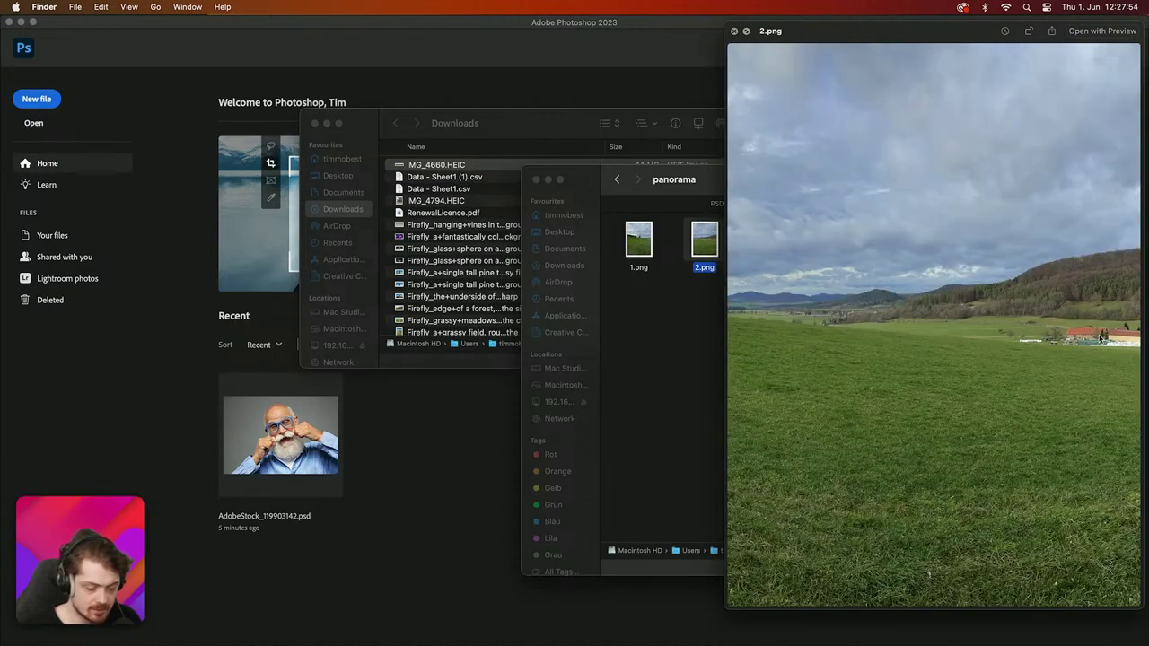
{"action": "scroll", "coordinate": [1100, 332], "scroll_direction": "up", "scroll_amount": 5}
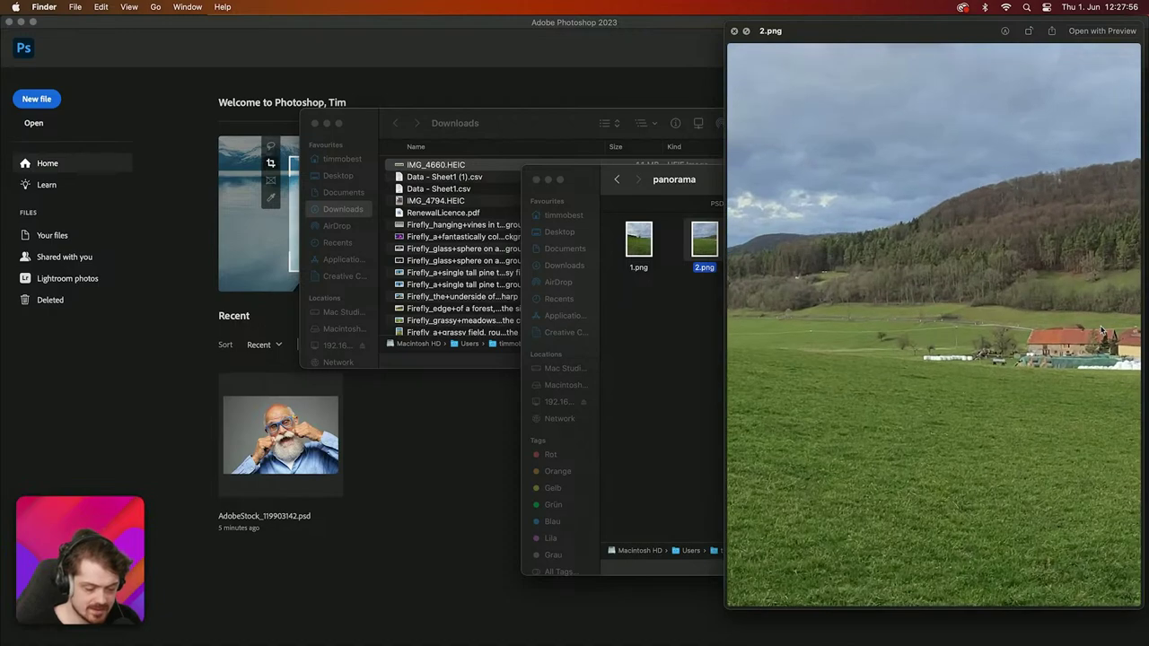
{"action": "scroll", "coordinate": [997, 355], "scroll_direction": "down", "scroll_amount": 5}
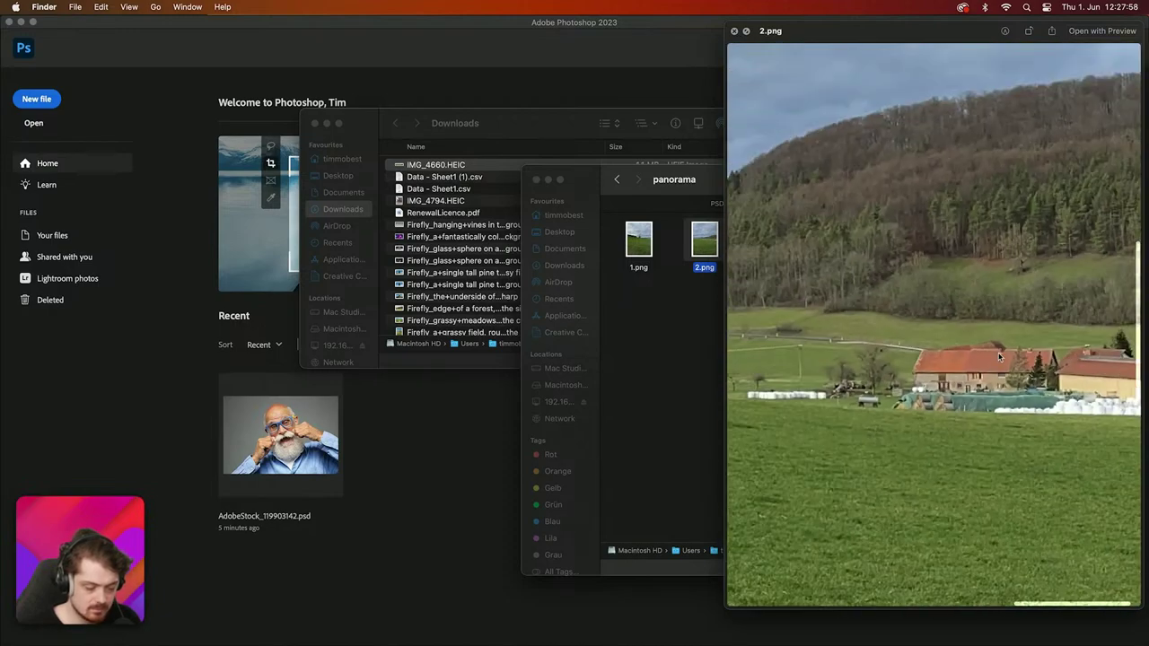
{"action": "key", "text": "Right"}
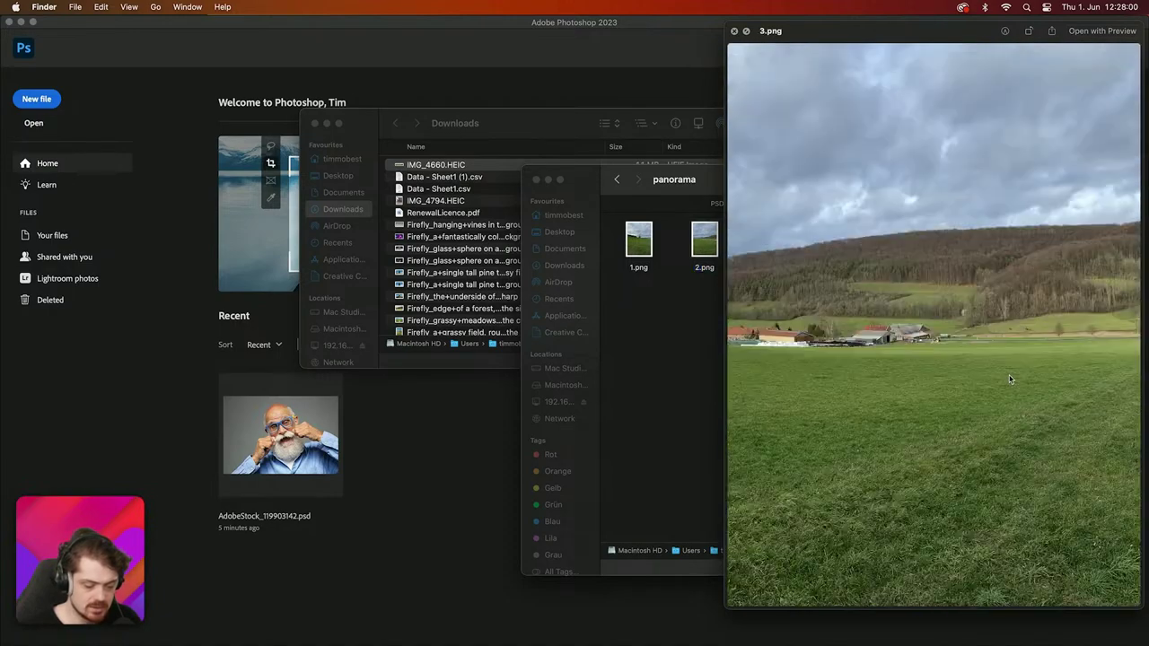
{"action": "scroll", "coordinate": [735, 337], "scroll_direction": "up", "scroll_amount": 4}
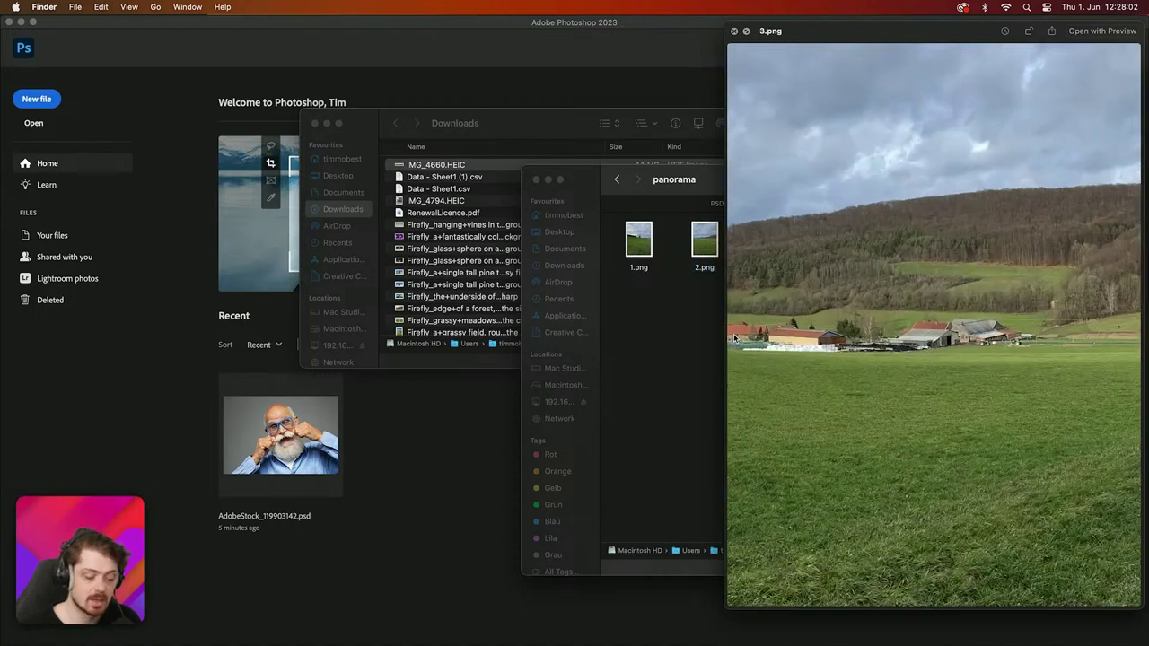
{"action": "scroll", "coordinate": [734, 337], "scroll_direction": "up", "scroll_amount": 3}
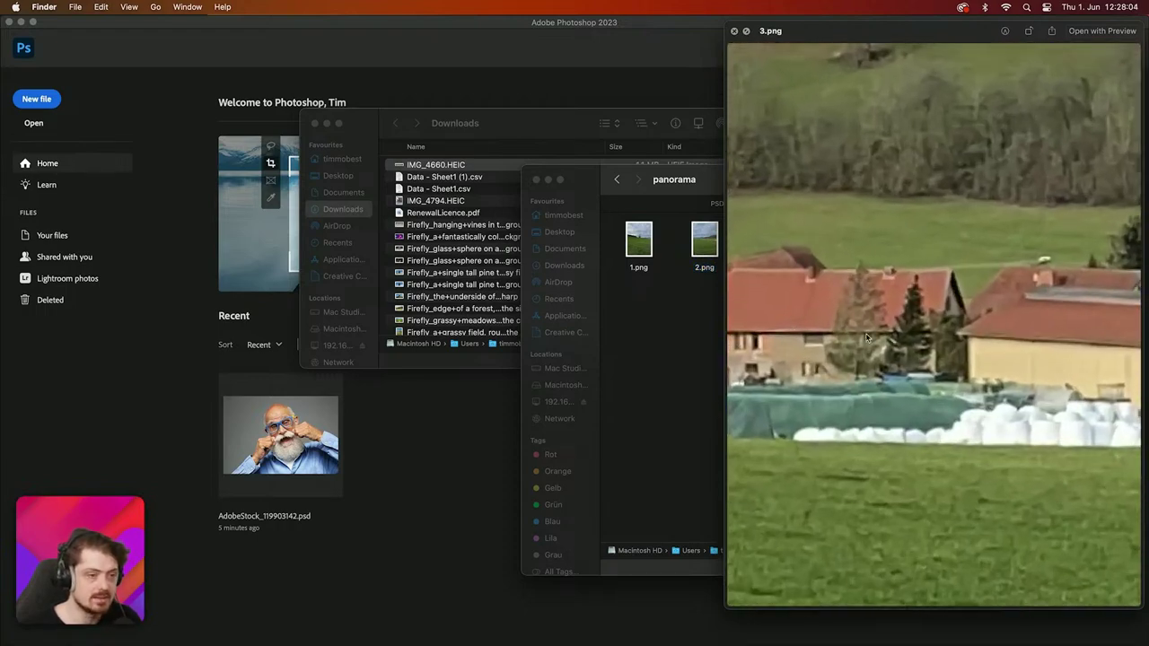
{"action": "scroll", "coordinate": [838, 315], "scroll_direction": "down", "scroll_amount": 6}
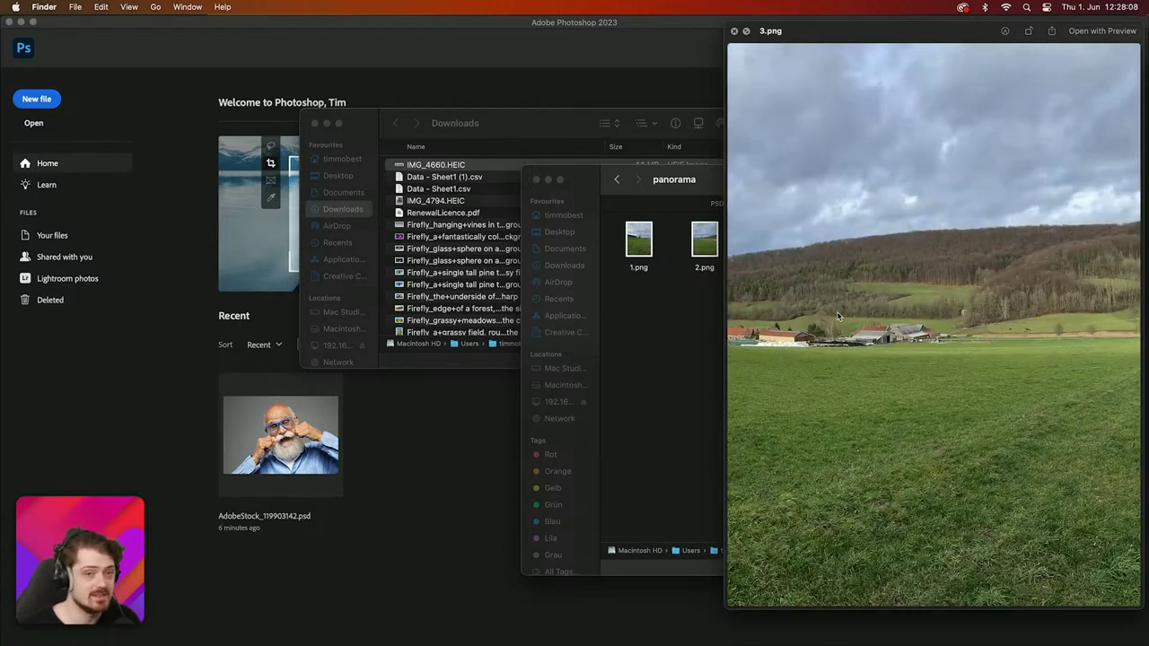
{"action": "key", "text": "space"}
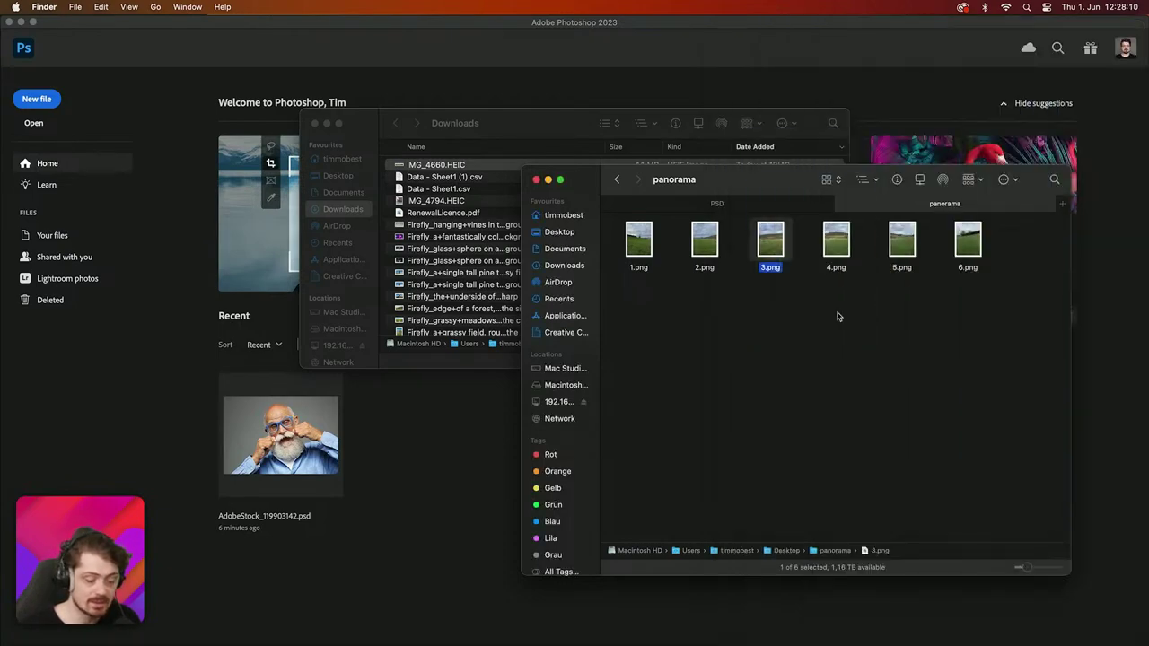
Step: Bring Photoshop forward and choose File > Automate > Photomerge
{"action": "left_click", "coordinate": [439, 405]}
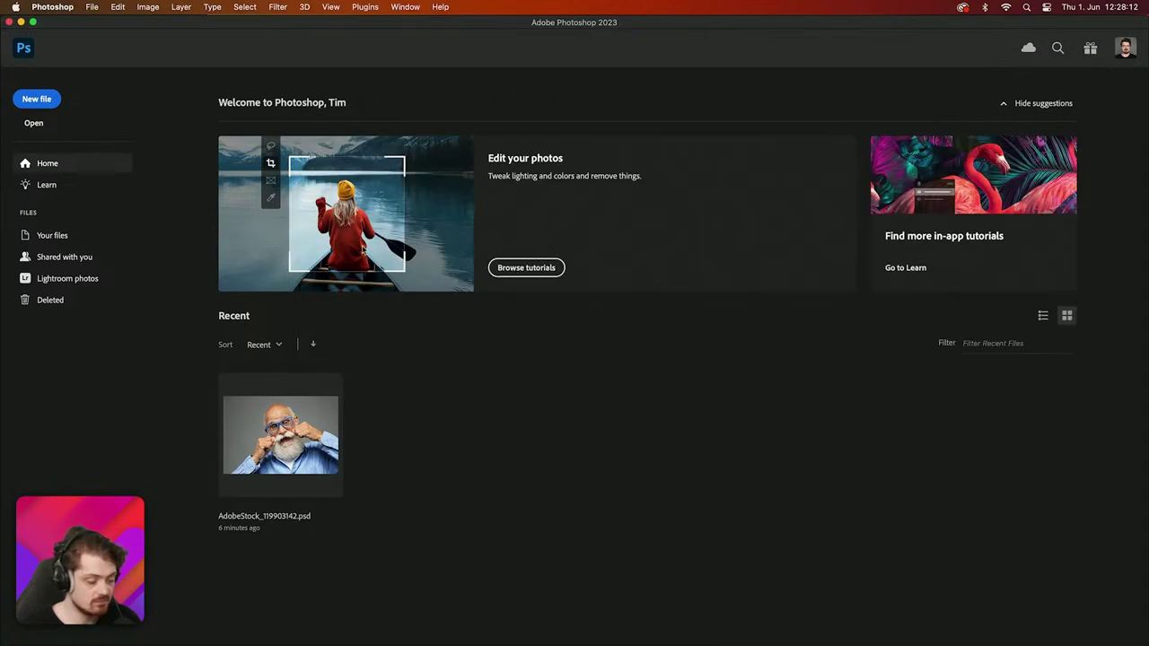
{"action": "left_click", "coordinate": [89, 7]}
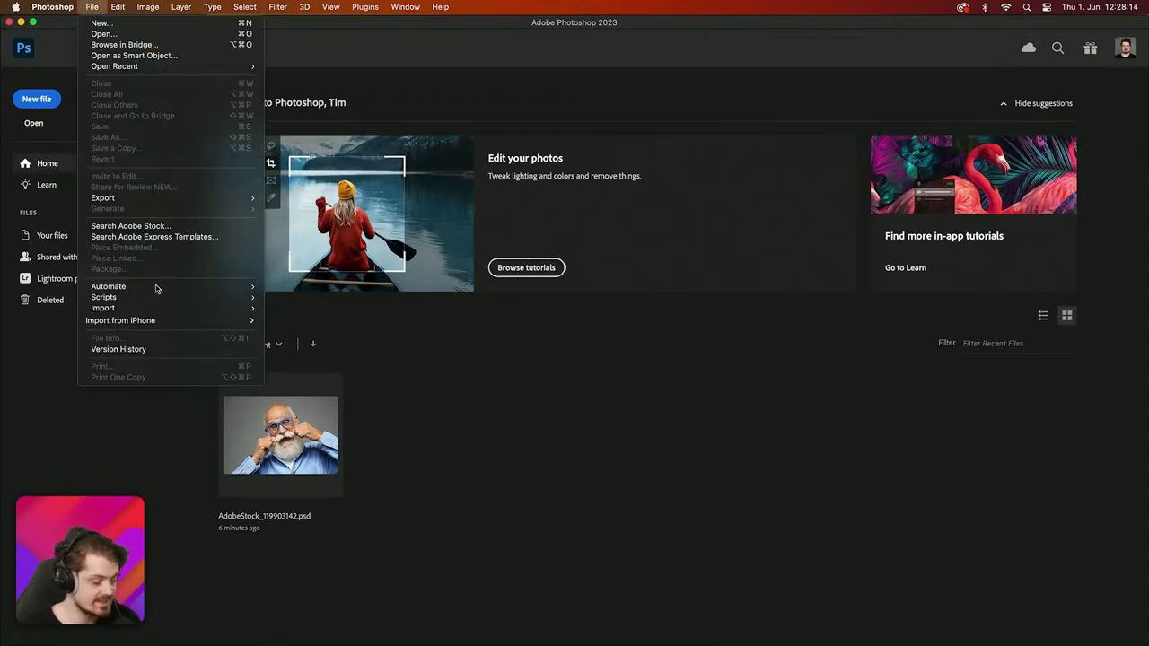
{"action": "mouse_move", "coordinate": [171, 309]}
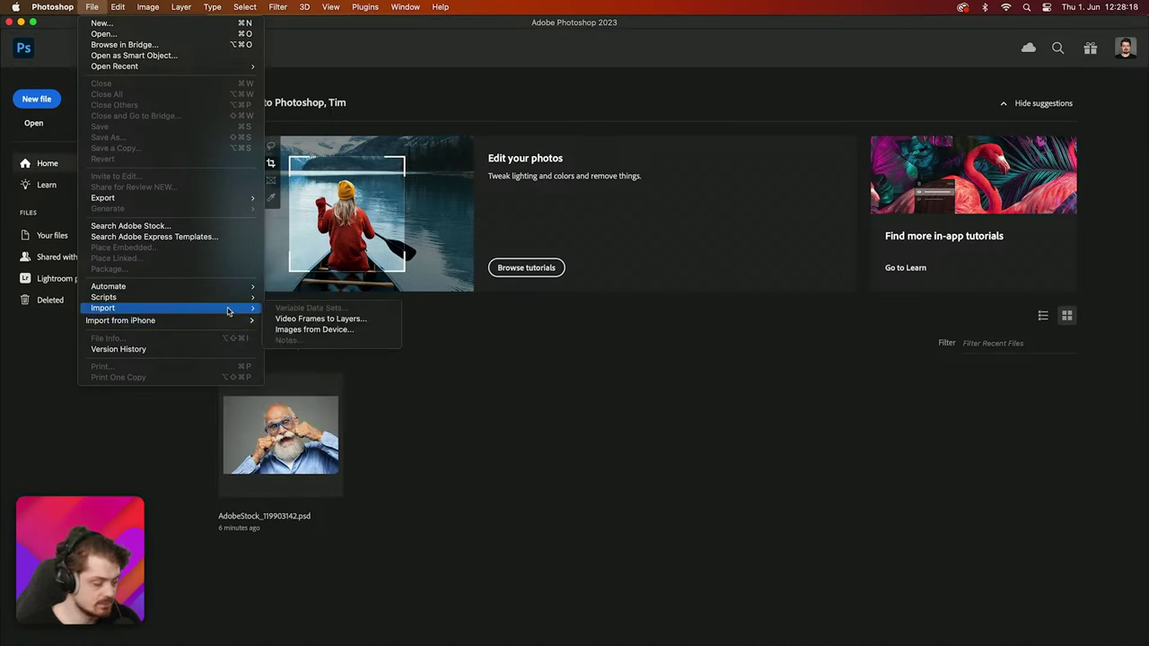
{"action": "mouse_move", "coordinate": [226, 295]}
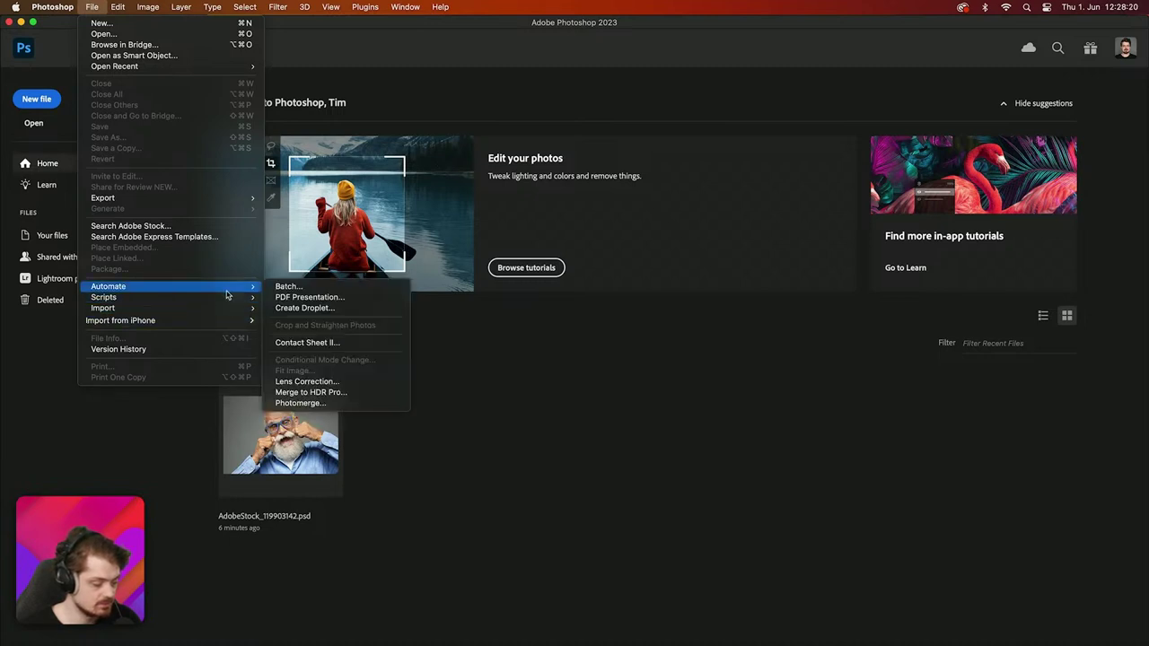
{"action": "left_click", "coordinate": [335, 404]}
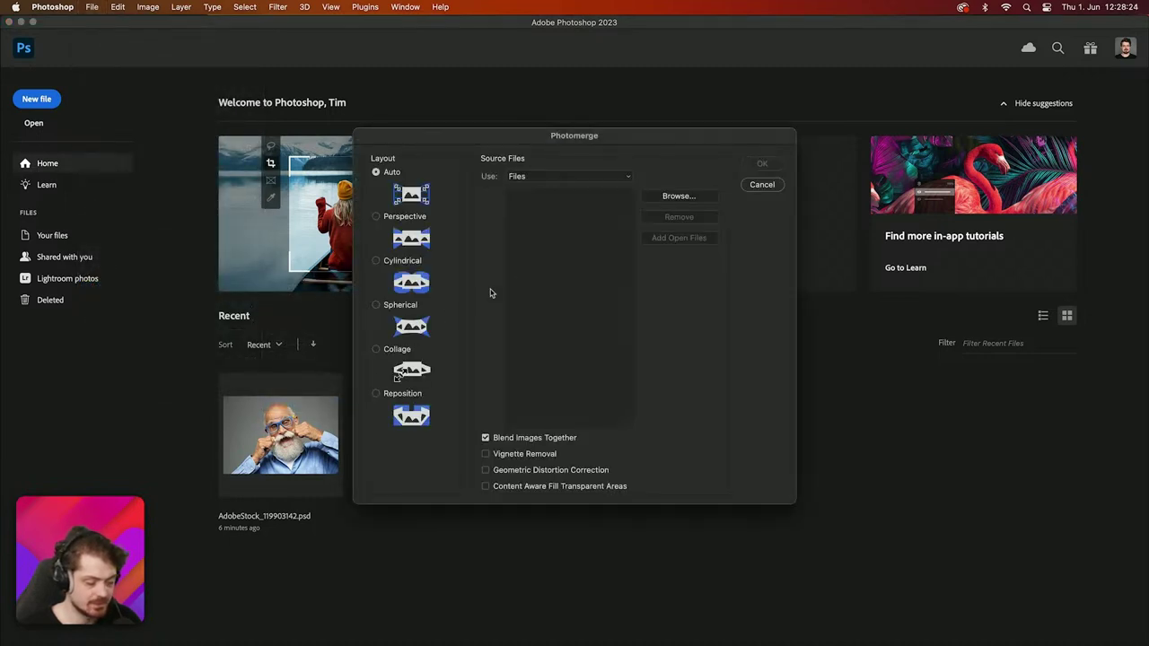
Step: Keep Use: Files and add 1.png through 6.png from the panorama folder
{"action": "left_click", "coordinate": [92, 8]}
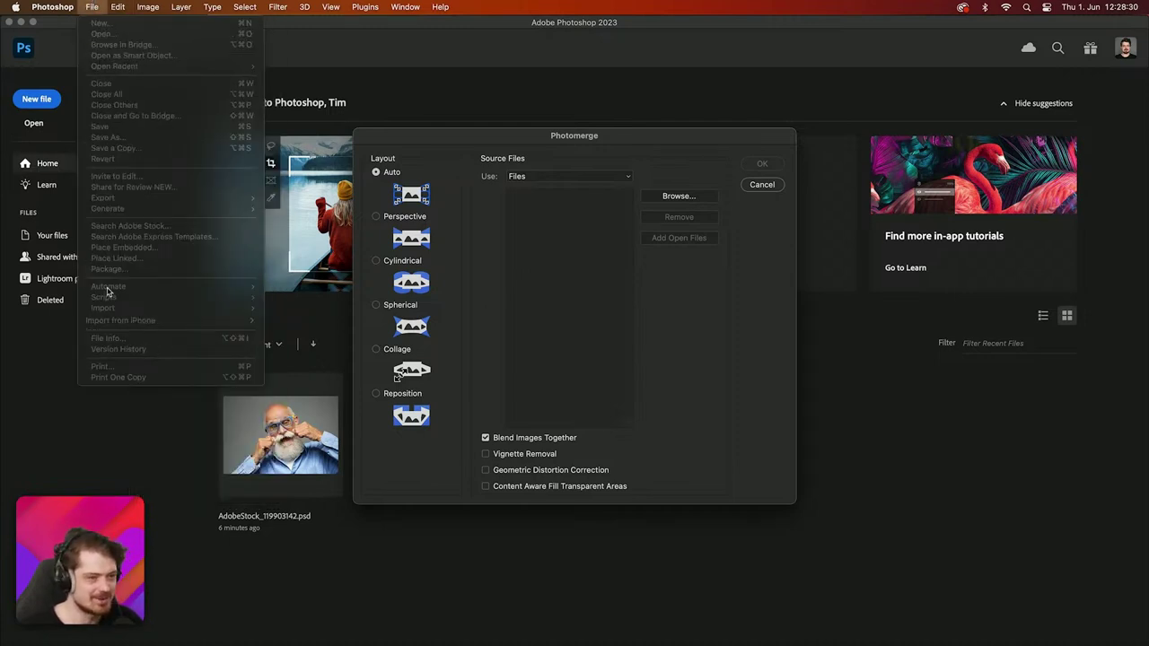
{"action": "left_click", "coordinate": [562, 266]}
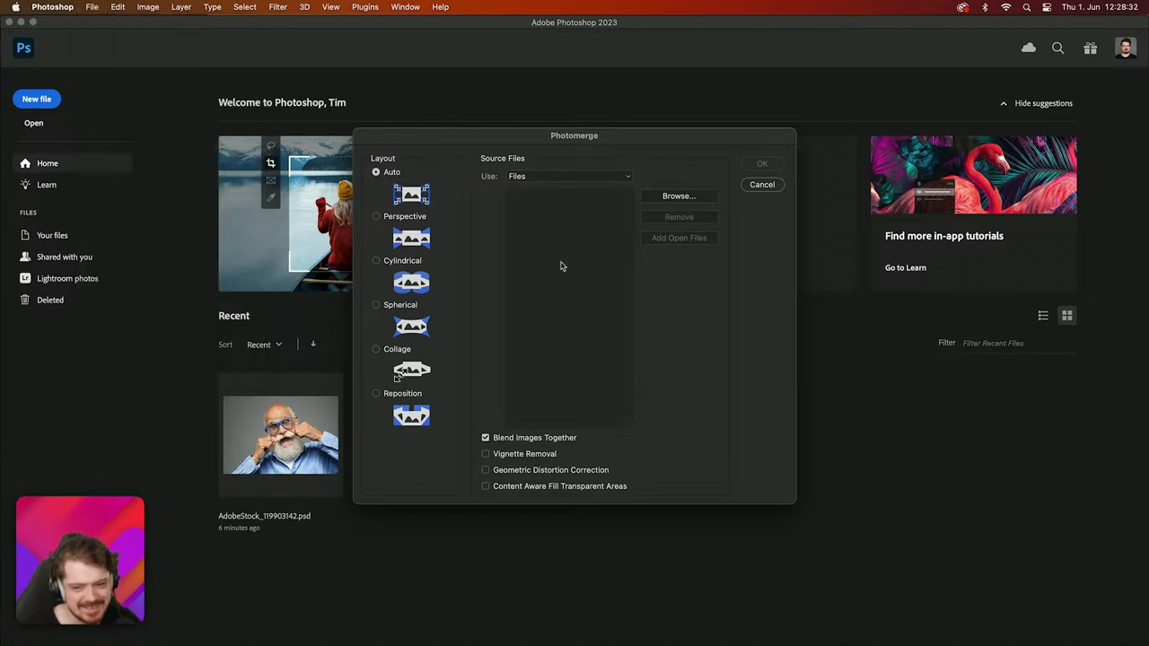
{"action": "left_click", "coordinate": [620, 179]}
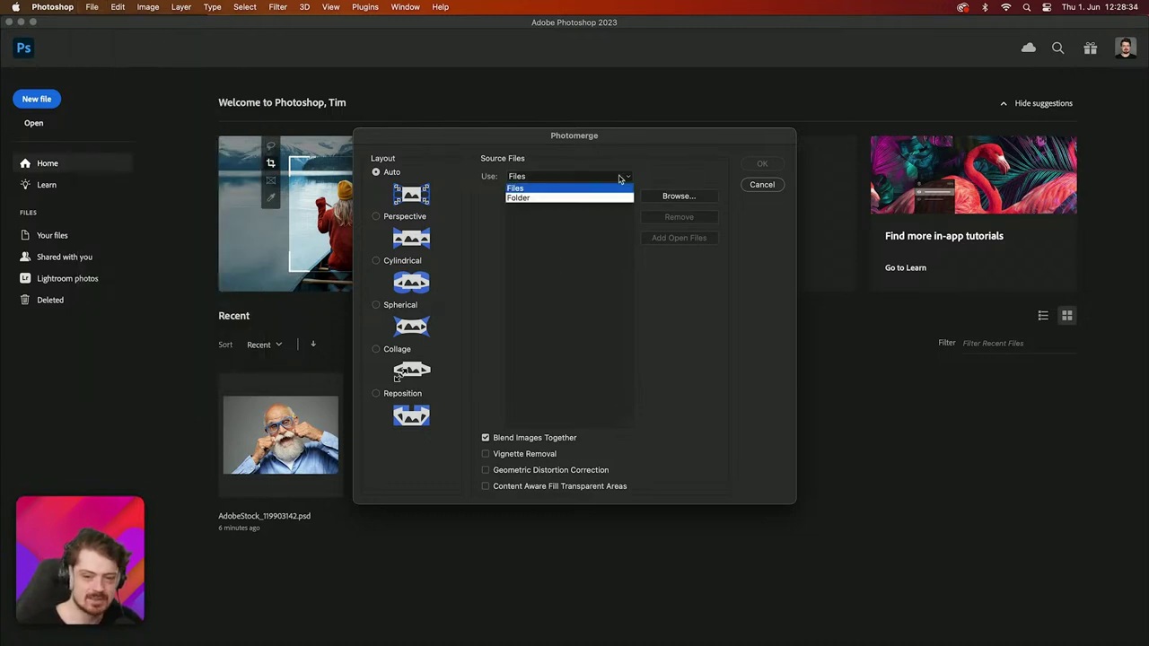
{"action": "left_click", "coordinate": [619, 178]}
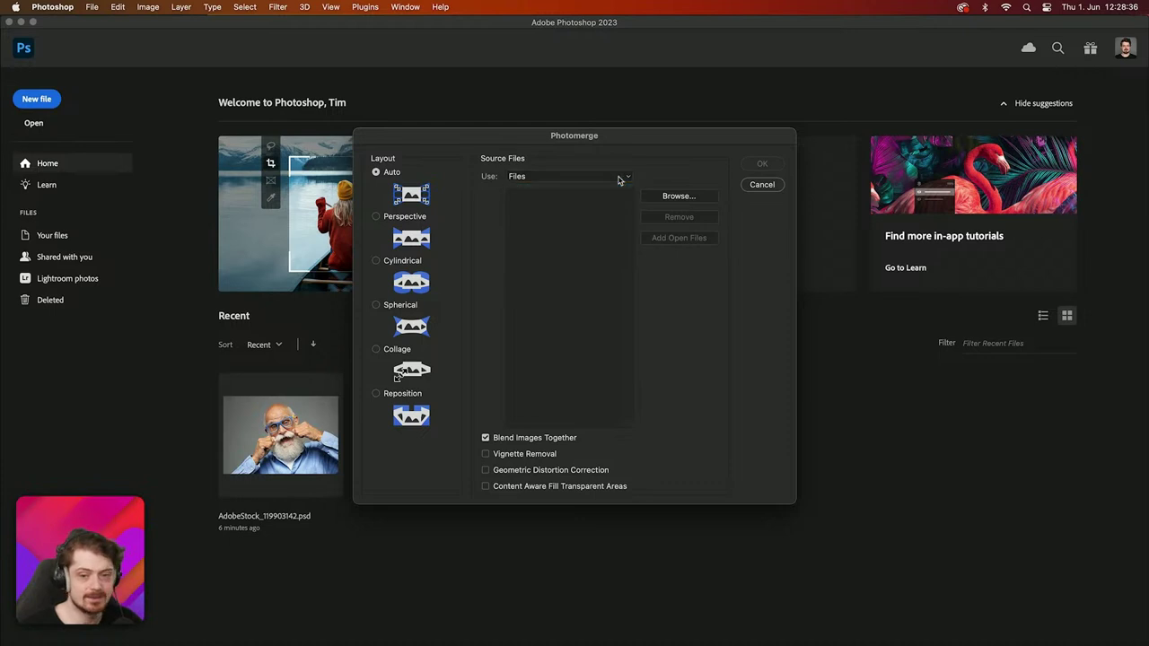
{"action": "left_click", "coordinate": [664, 195]}
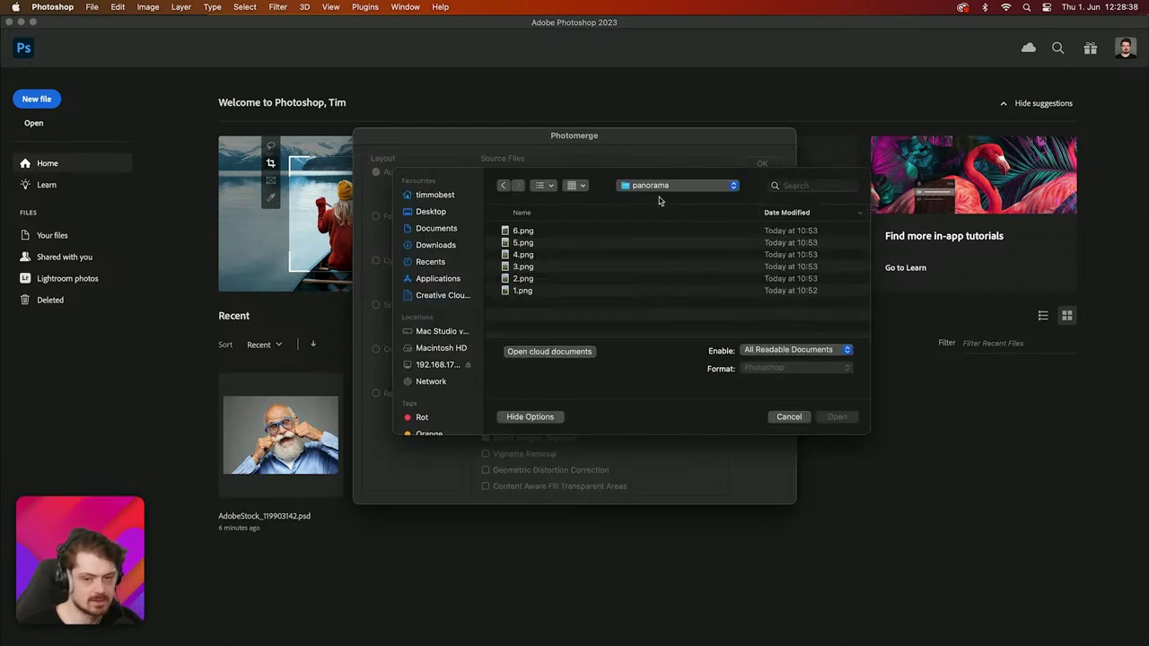
{"action": "left_click_drag", "start_coordinate": [530, 308], "coordinate": [526, 225]}
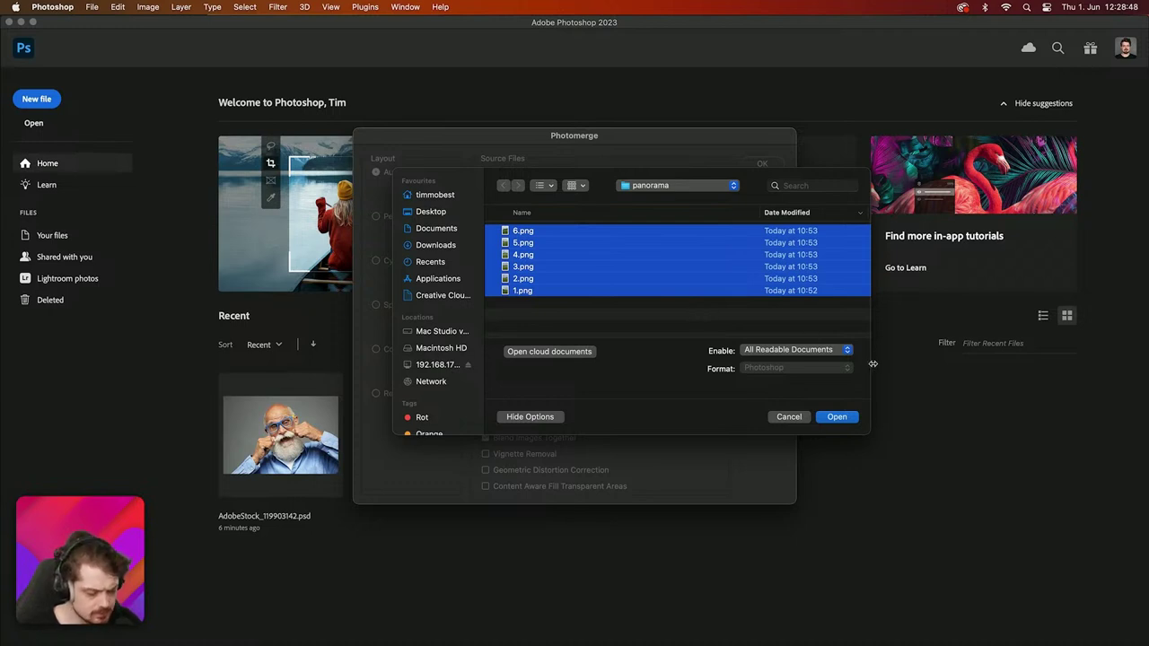
{"action": "left_click", "coordinate": [838, 418]}
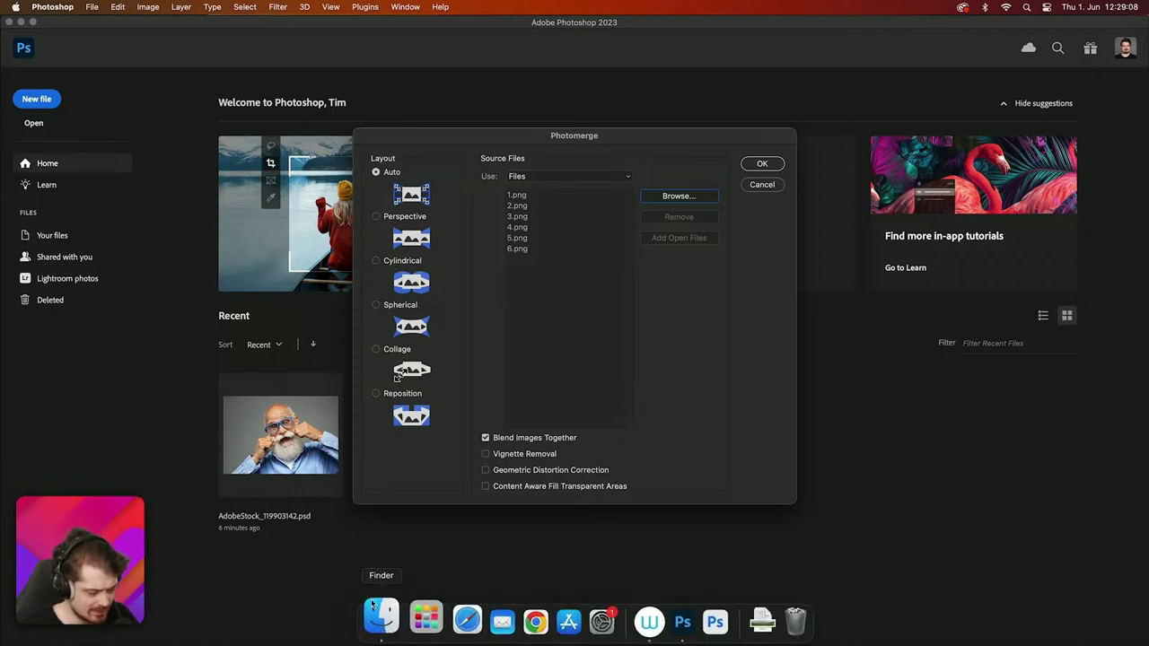
{"action": "left_click", "coordinate": [379, 613]}
{"action": "key", "text": "space"}
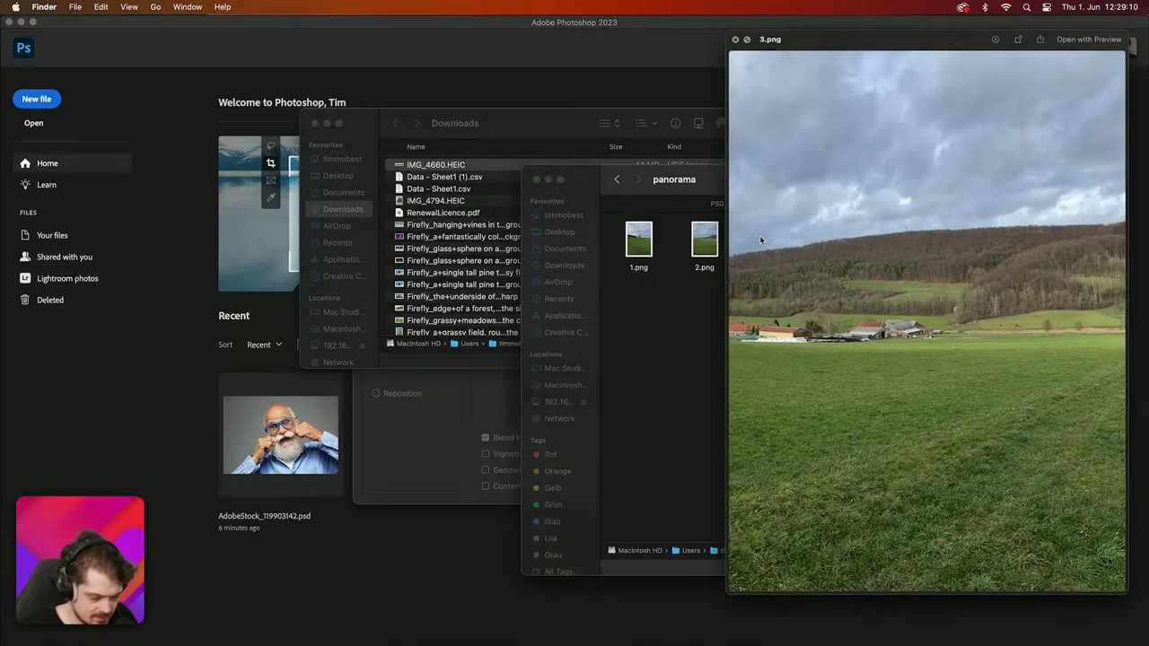
{"action": "scroll", "coordinate": [813, 360], "scroll_direction": "up", "scroll_amount": 6}
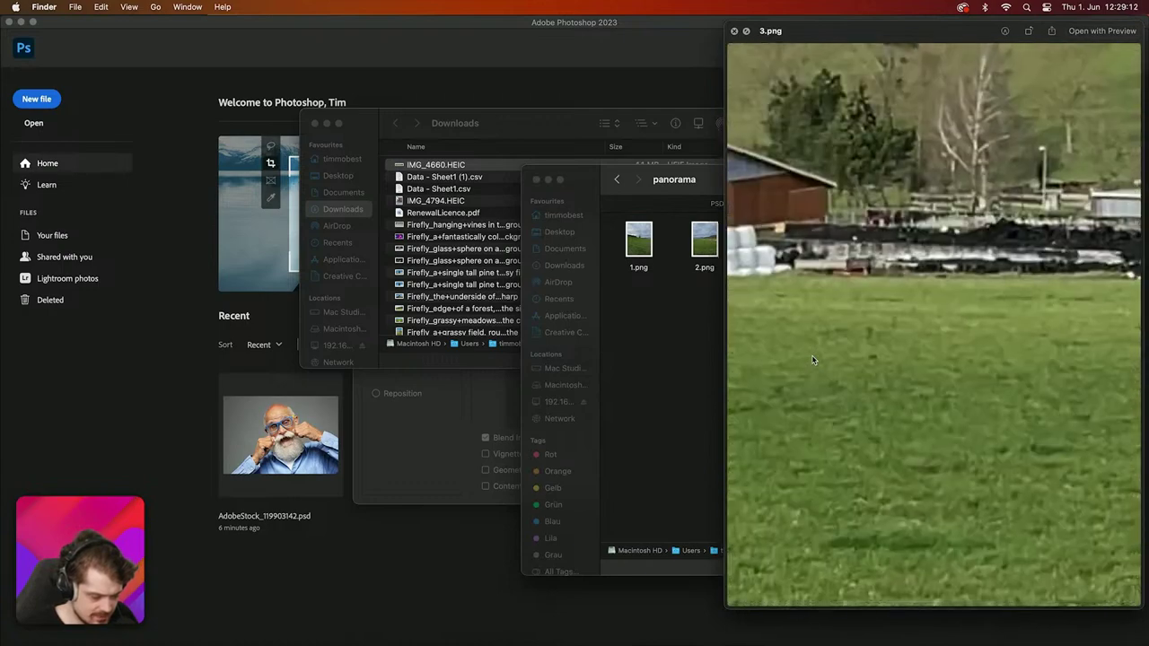
{"action": "scroll", "coordinate": [812, 355], "scroll_direction": "up", "scroll_amount": 6}
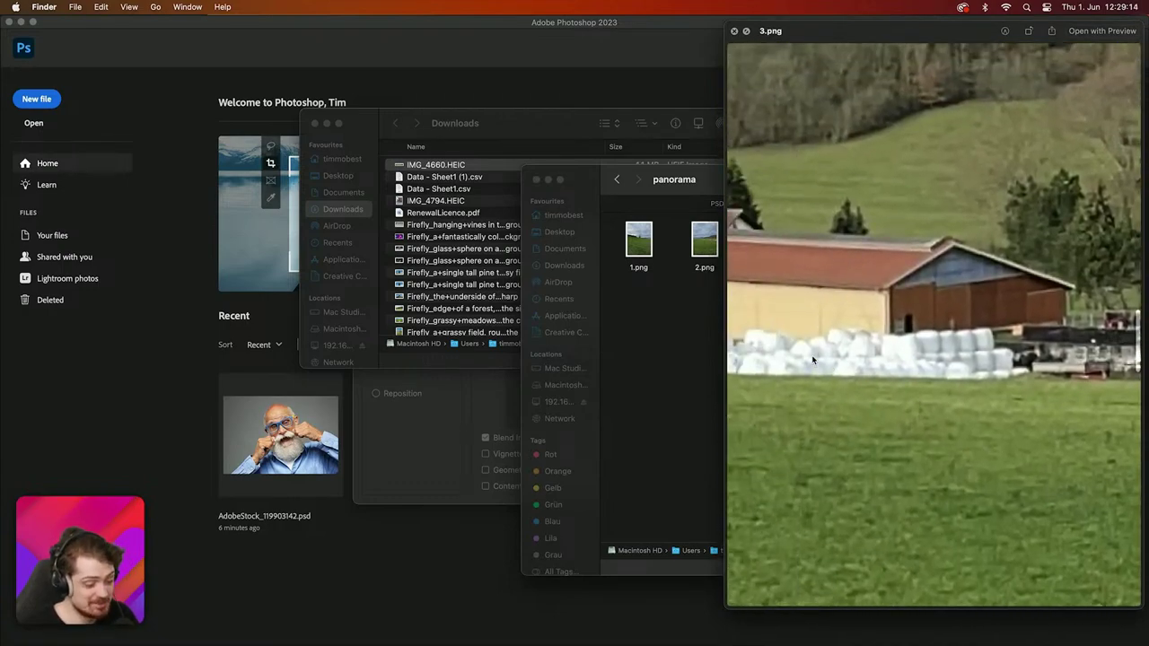
{"action": "scroll", "coordinate": [814, 356], "scroll_direction": "down", "scroll_amount": 5}
{"action": "scroll", "coordinate": [814, 356], "scroll_direction": "up", "scroll_amount": 2}
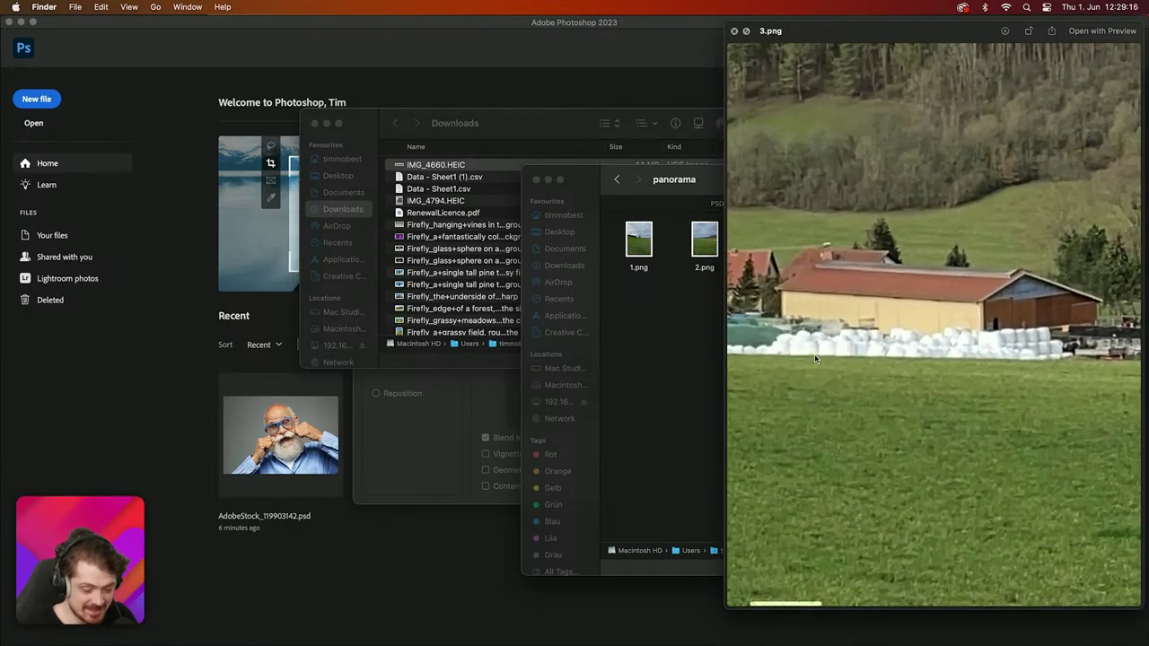
{"action": "scroll", "coordinate": [814, 353], "scroll_direction": "down", "scroll_amount": 3}
{"action": "key", "text": "space"}
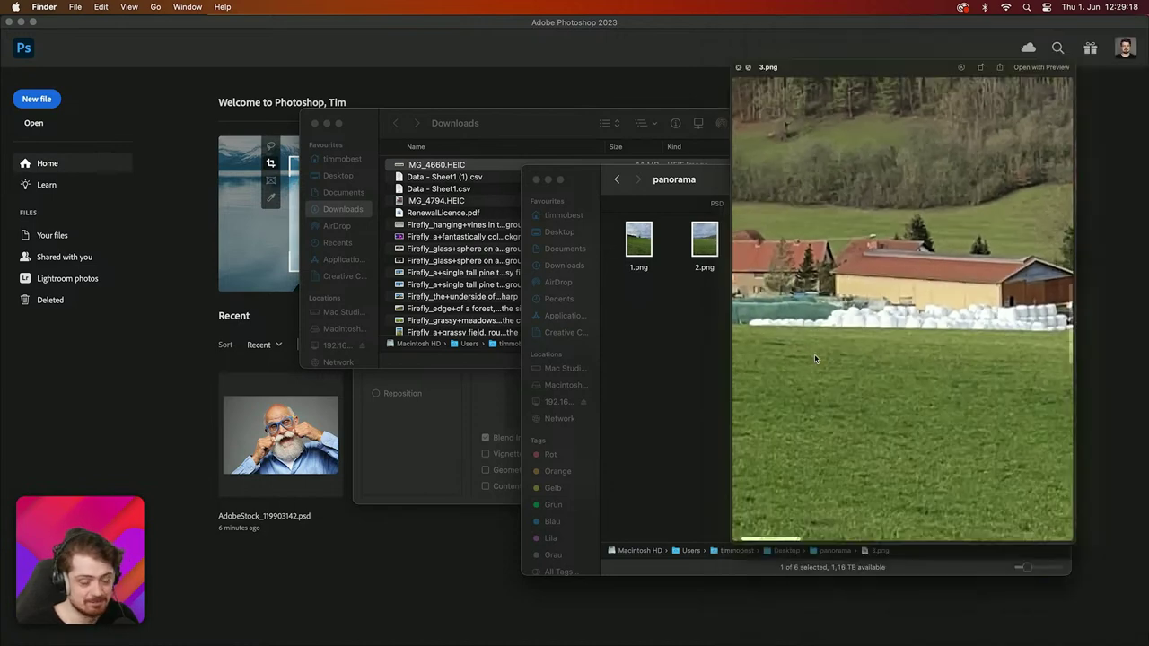
{"action": "left_click", "coordinate": [397, 479]}
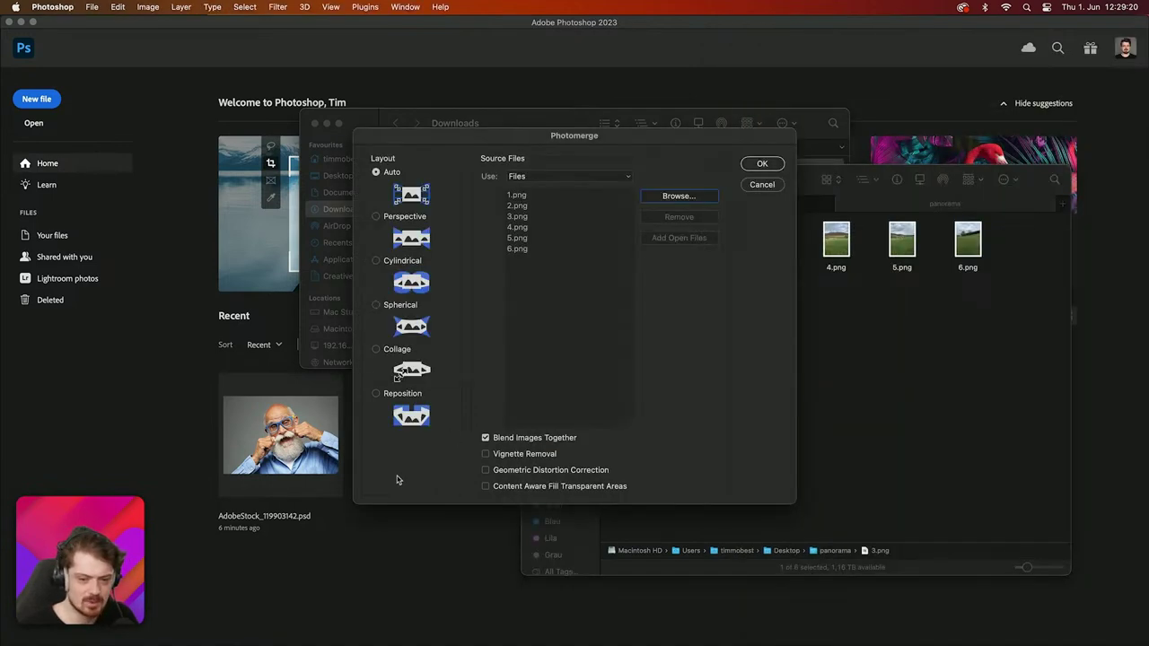
{"action": "left_click", "coordinate": [376, 261]}
{"action": "left_click", "coordinate": [377, 350]}
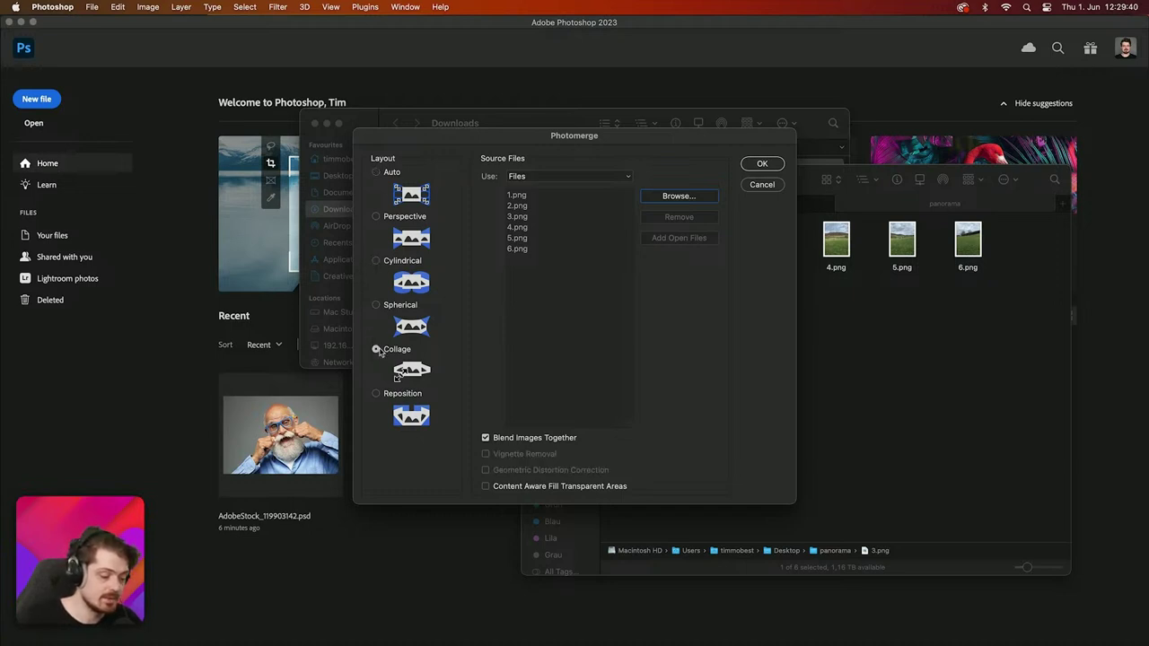
{"action": "left_click", "coordinate": [384, 395]}
{"action": "left_click", "coordinate": [403, 263]}
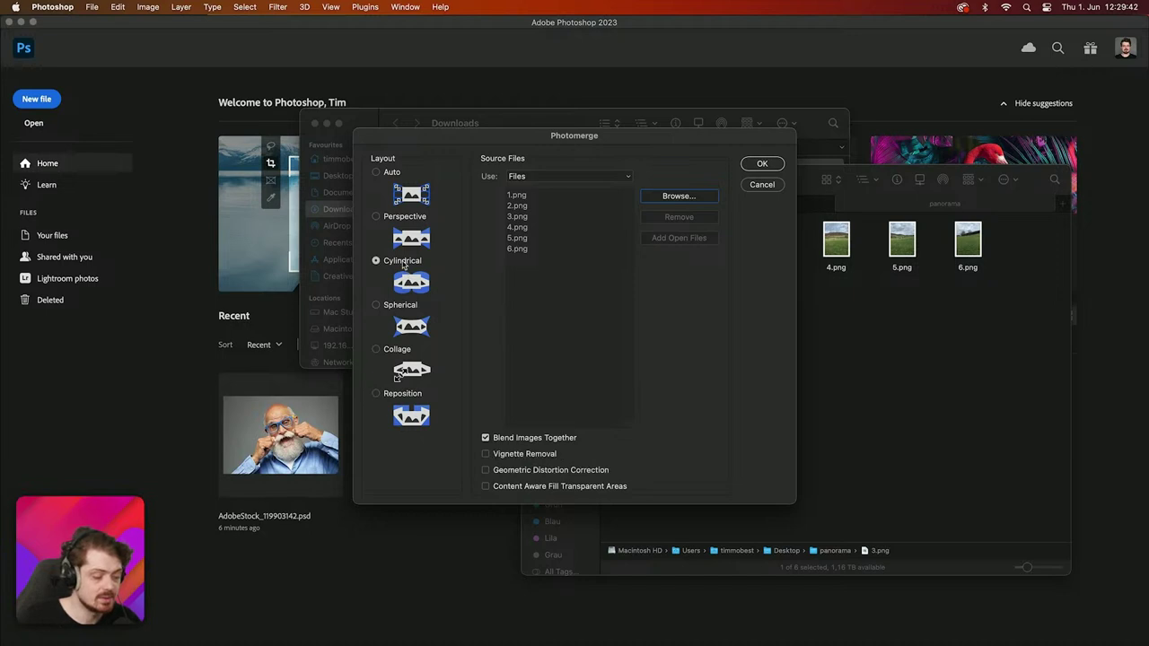
{"action": "left_click", "coordinate": [388, 174]}
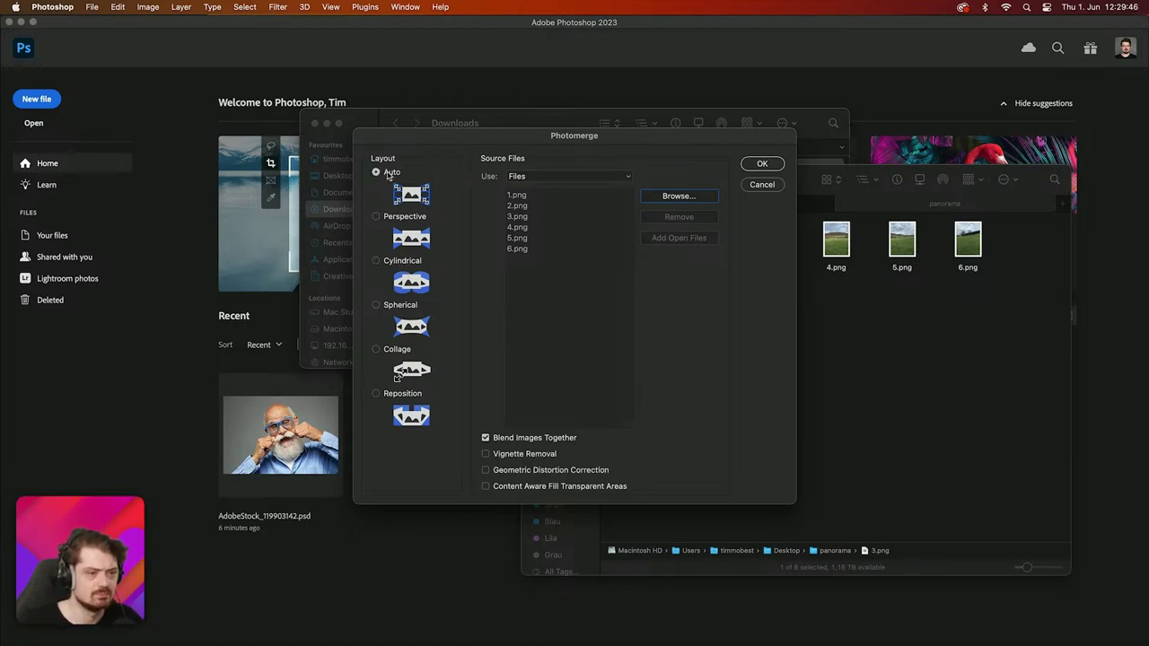
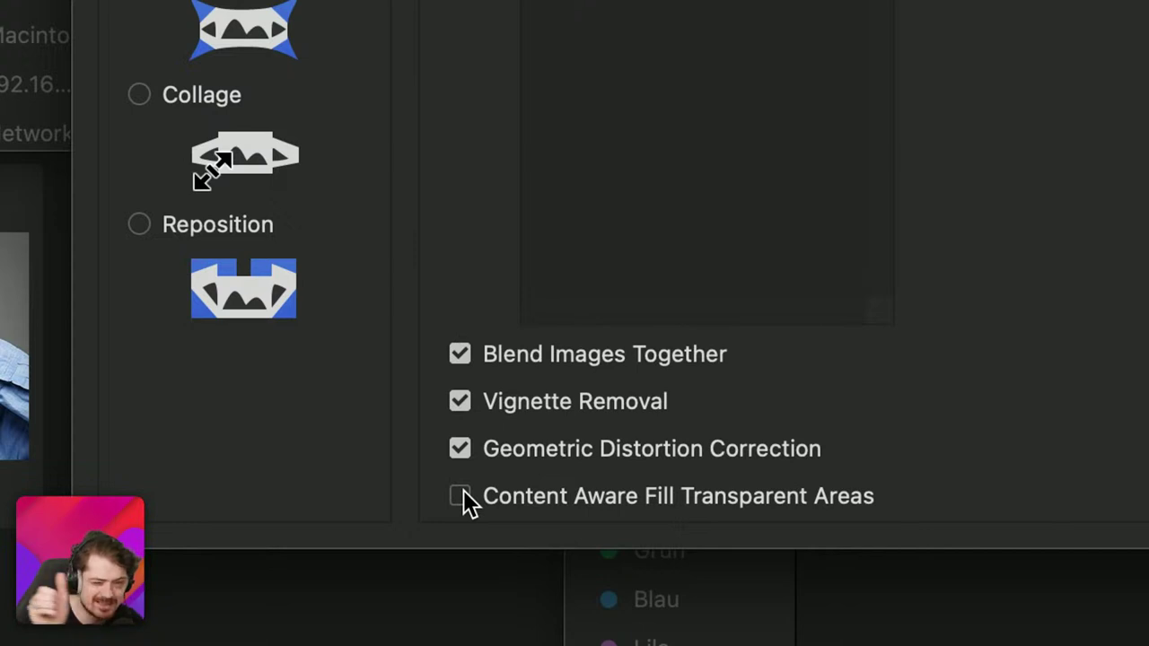
Step: Enable Content Aware Fill Transparent Areas and build the six-photo Photomerge panorama
{"action": "left_click", "coordinate": [460, 496]}
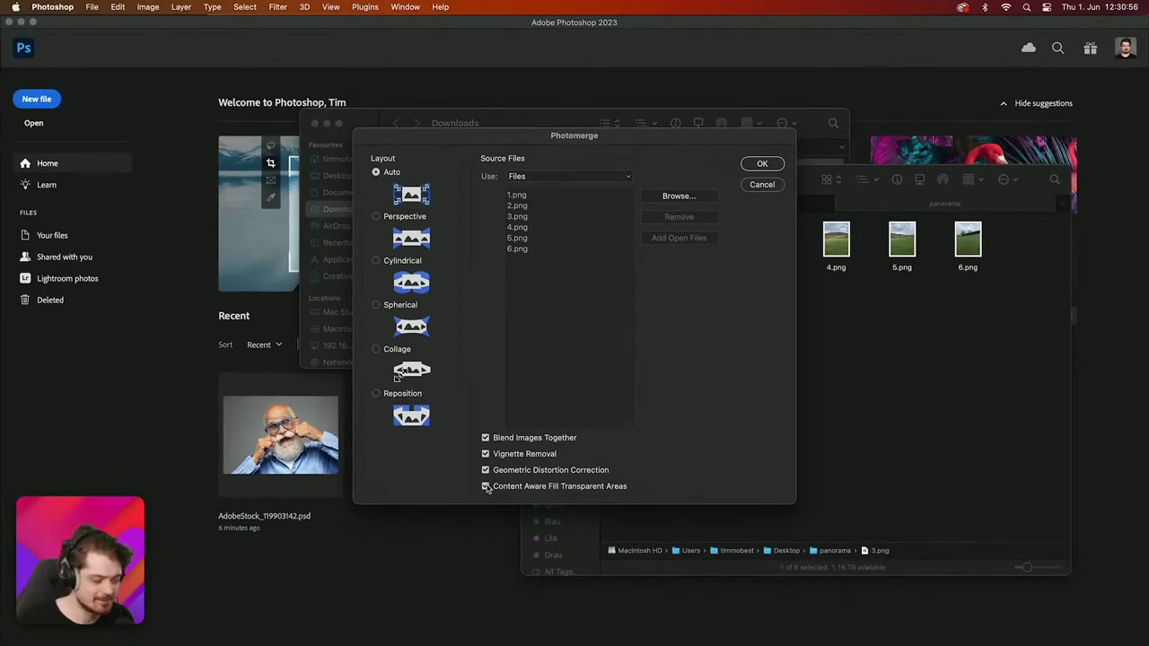
{"action": "left_click", "coordinate": [760, 164]}
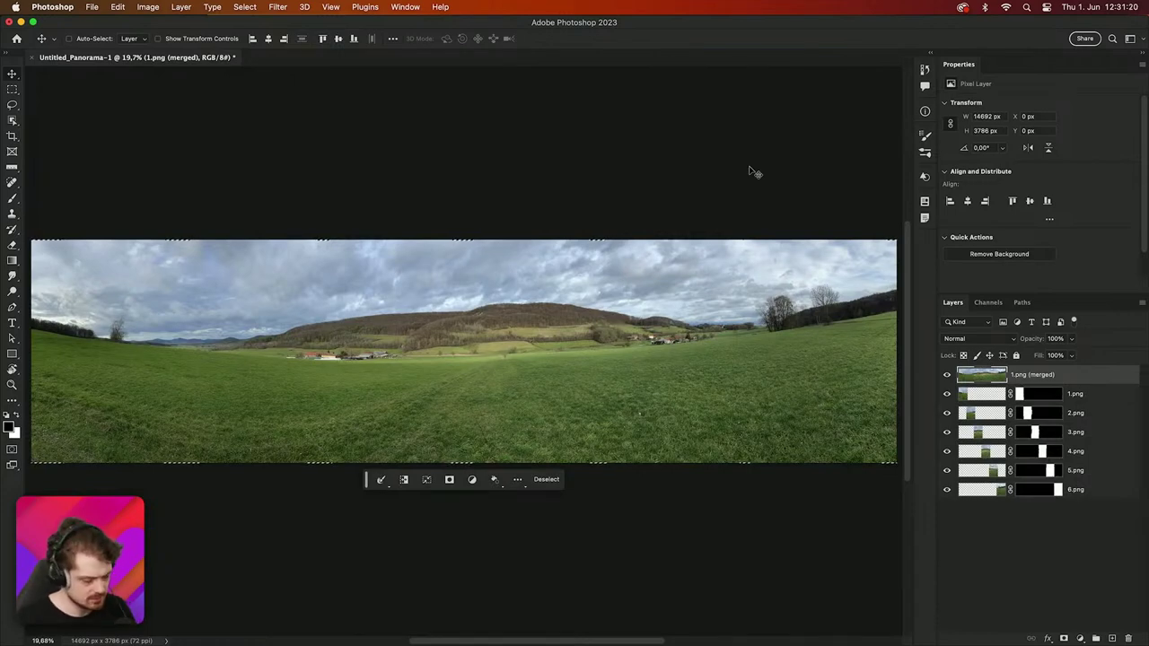
Step: Deselect the 14692 × 3786 panorama and pan across it to check the stitch
{"action": "key", "text": "super+d"}
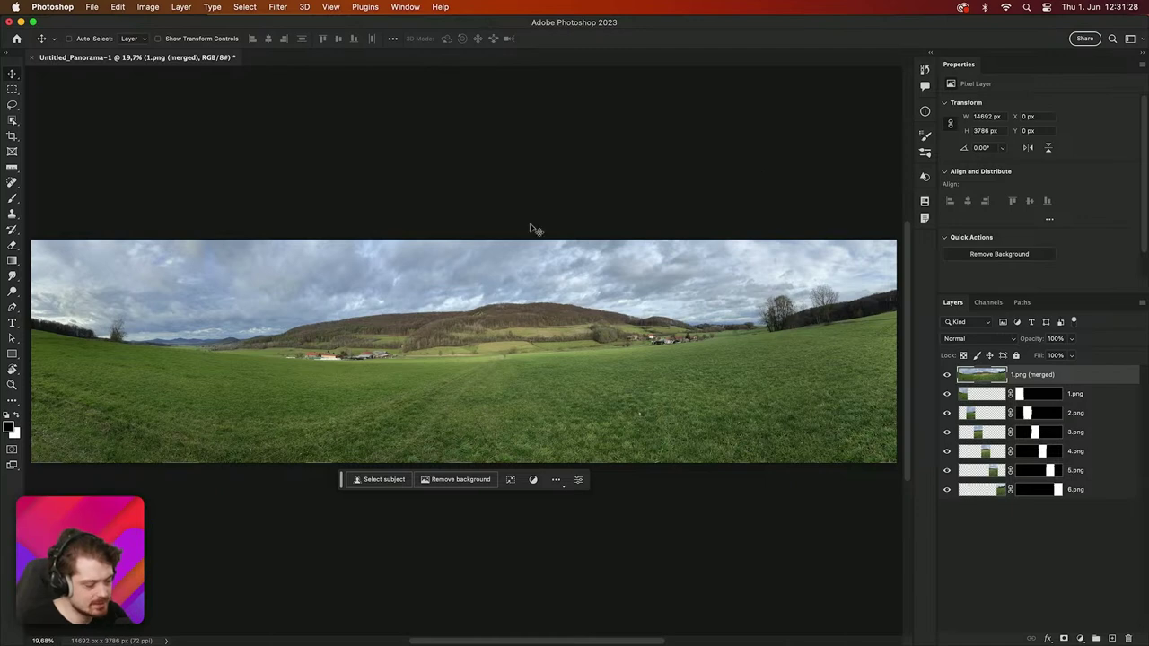
{"action": "scroll", "coordinate": [275, 338], "scroll_direction": "up", "scroll_amount": 5}
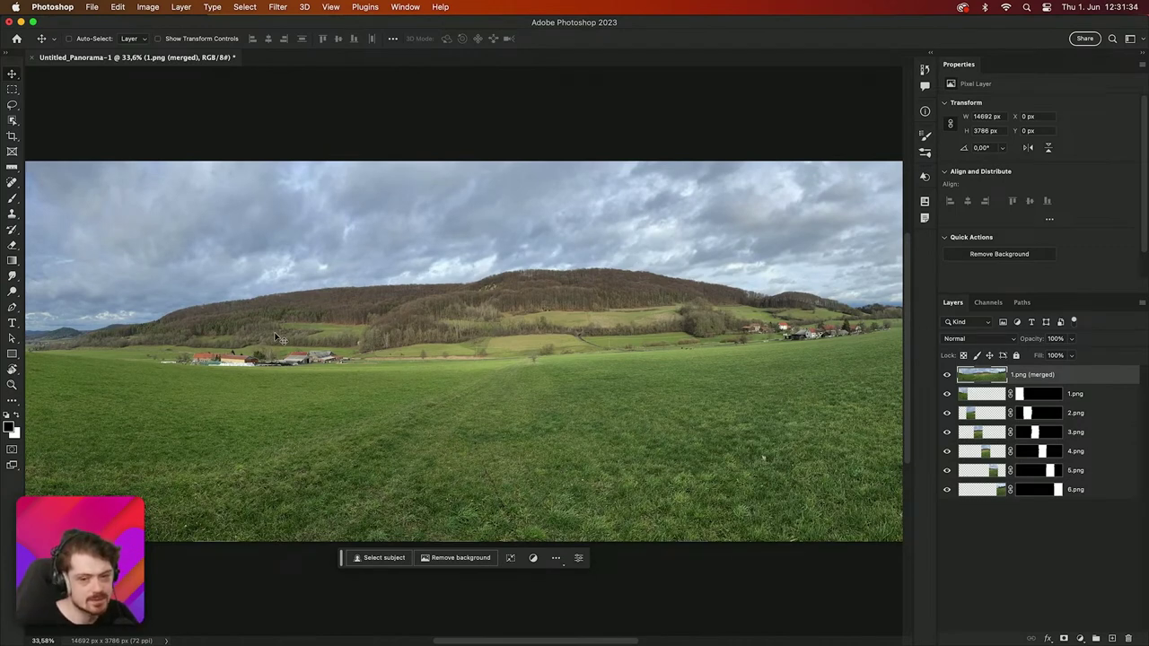
{"action": "scroll", "coordinate": [276, 338], "scroll_direction": "left", "scroll_amount": 5}
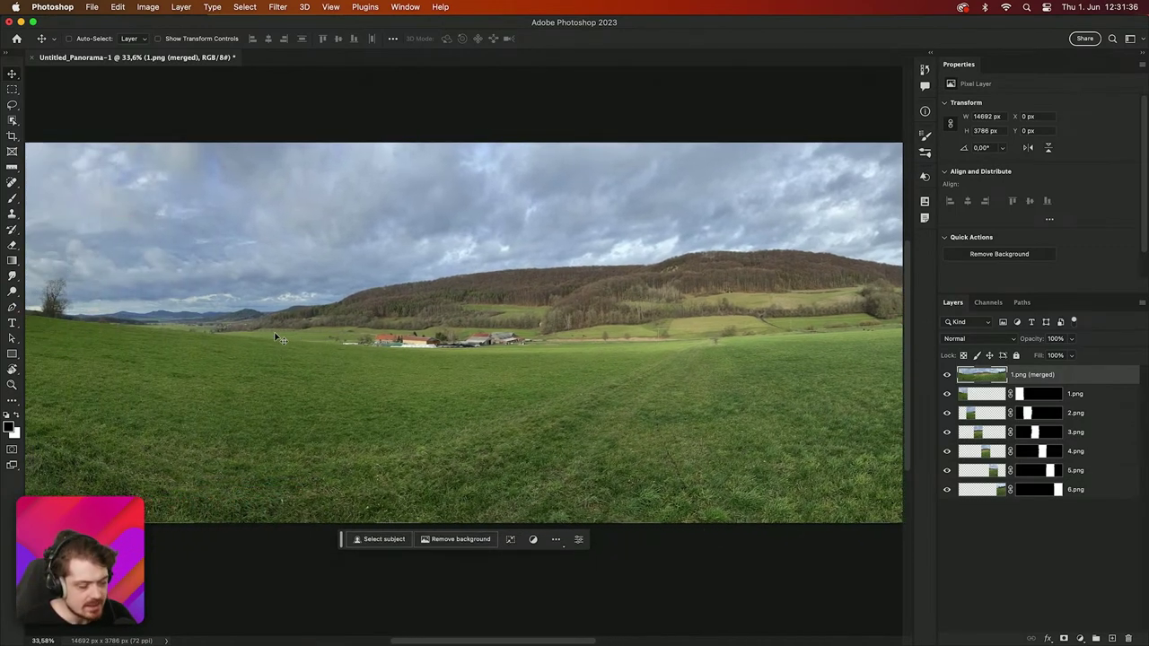
{"action": "scroll", "coordinate": [278, 338], "scroll_direction": "left", "scroll_amount": 4}
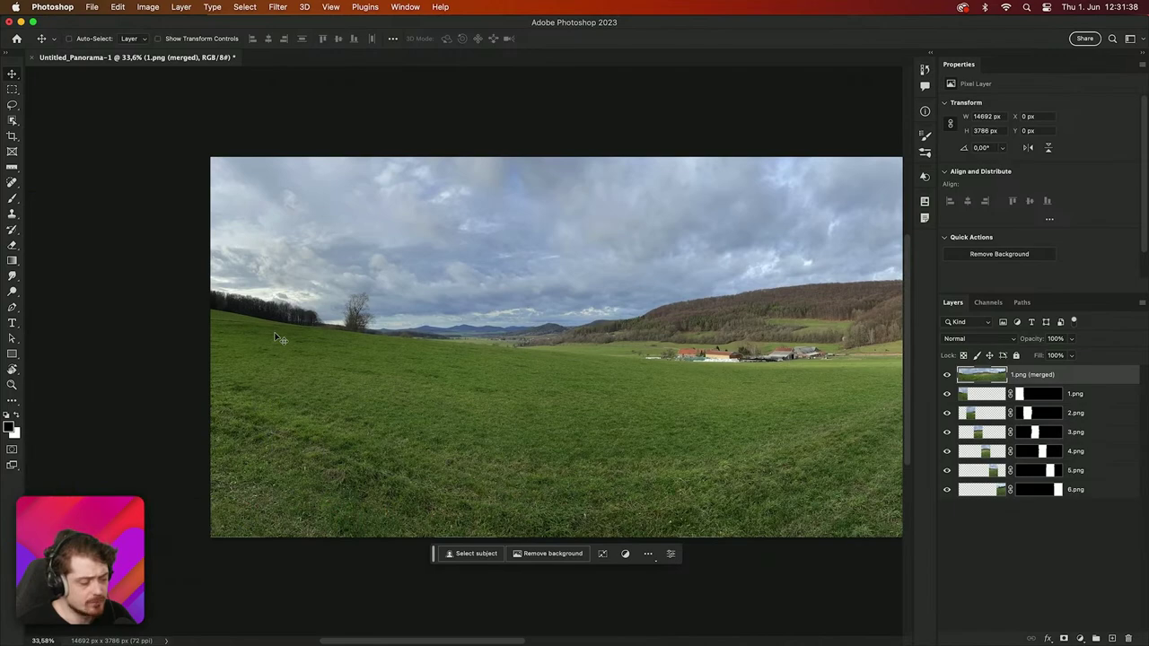
{"action": "scroll", "coordinate": [275, 338], "scroll_direction": "up", "scroll_amount": 5}
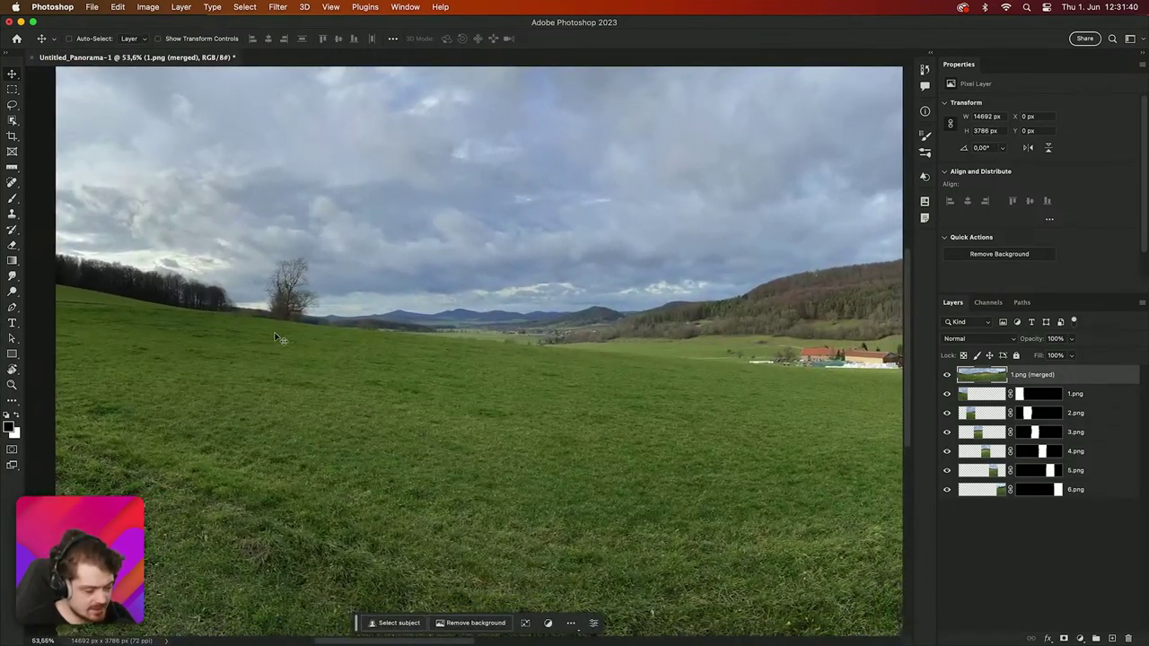
{"action": "scroll", "coordinate": [276, 337], "scroll_direction": "right", "scroll_amount": 4}
{"action": "scroll", "coordinate": [275, 337], "scroll_direction": "right", "scroll_amount": 3}
{"action": "scroll", "coordinate": [275, 337], "scroll_direction": "up", "scroll_amount": 3}
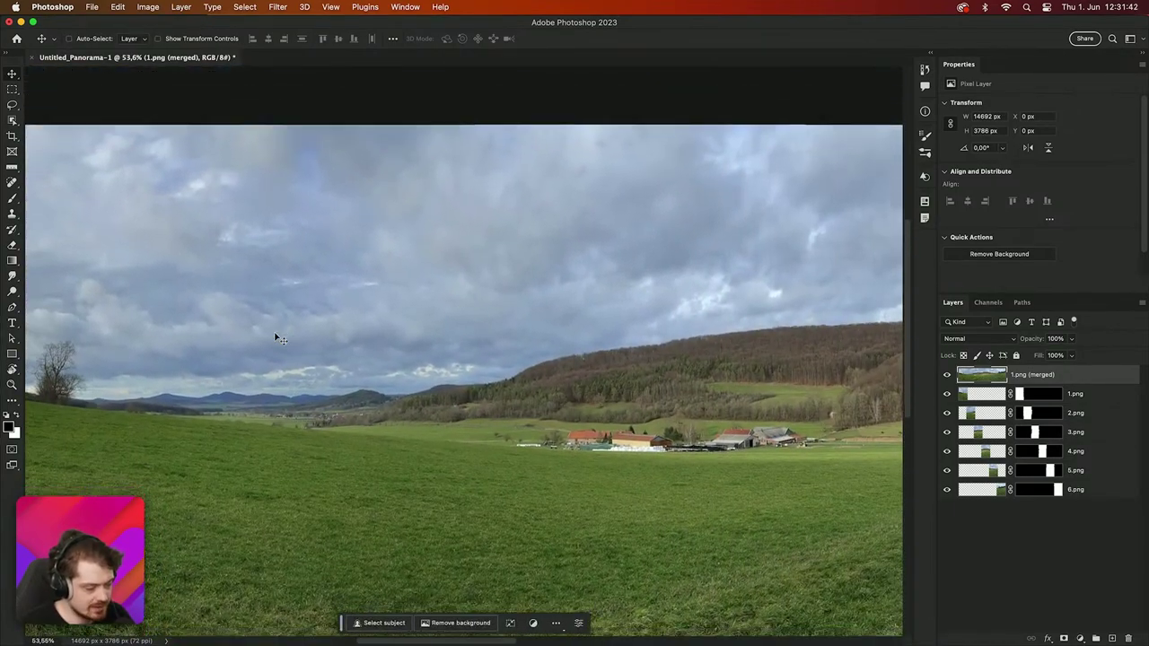
{"action": "scroll", "coordinate": [275, 337], "scroll_direction": "down", "scroll_amount": 2}
{"action": "scroll", "coordinate": [279, 337], "scroll_direction": "right", "scroll_amount": 10}
{"action": "scroll", "coordinate": [278, 337], "scroll_direction": "down", "scroll_amount": 2}
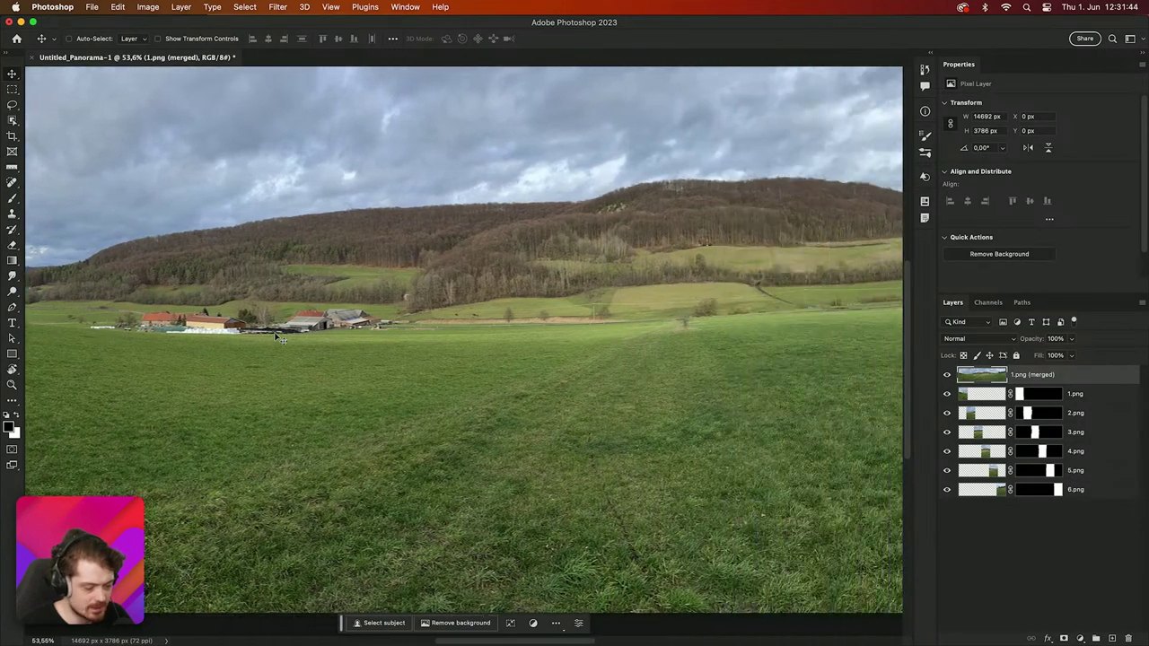
{"action": "scroll", "coordinate": [280, 337], "scroll_direction": "right", "scroll_amount": 3}
{"action": "scroll", "coordinate": [280, 338], "scroll_direction": "up", "scroll_amount": 1}
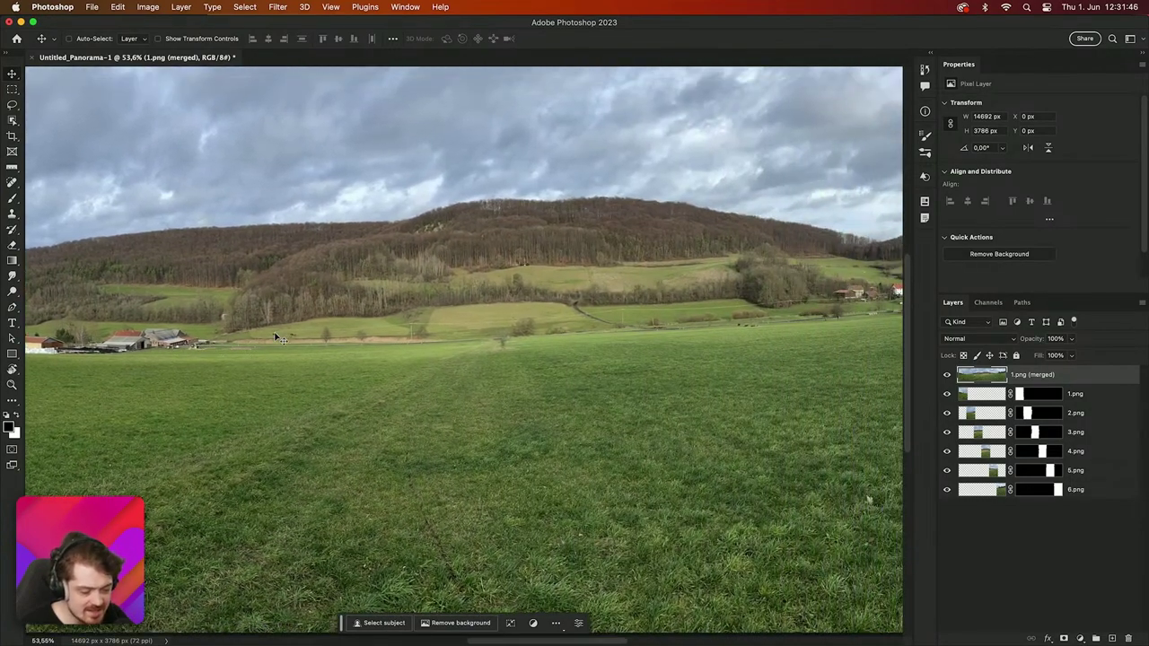
{"action": "scroll", "coordinate": [280, 337], "scroll_direction": "right", "scroll_amount": 4}
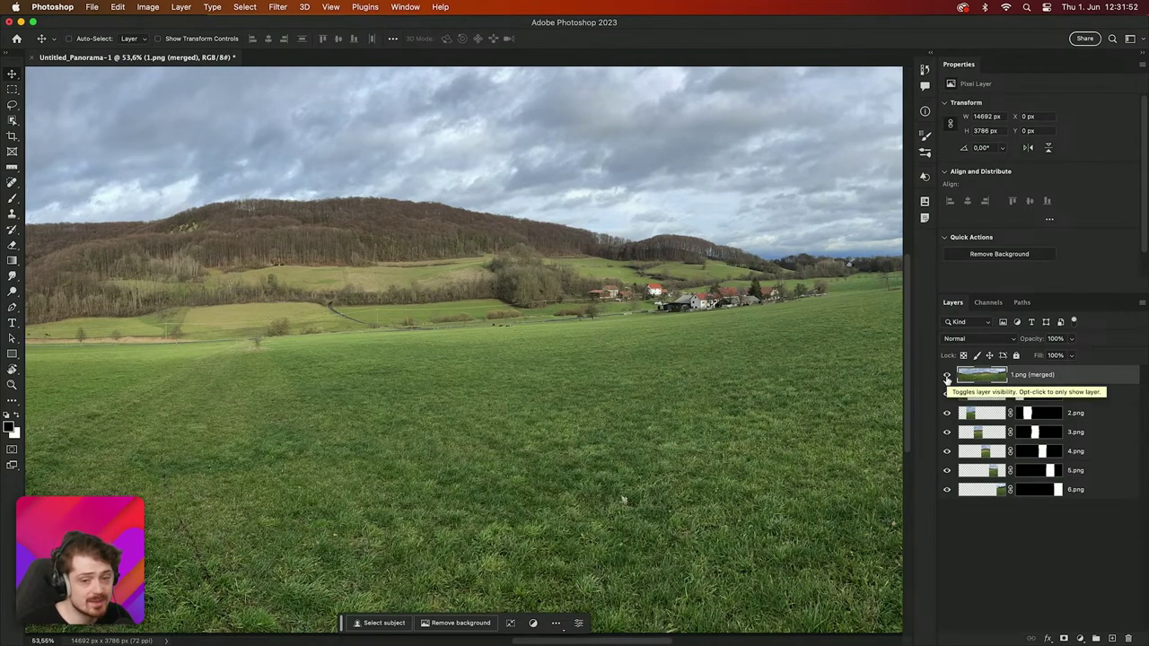
{"action": "scroll", "coordinate": [603, 370], "scroll_direction": "right", "scroll_amount": 8}
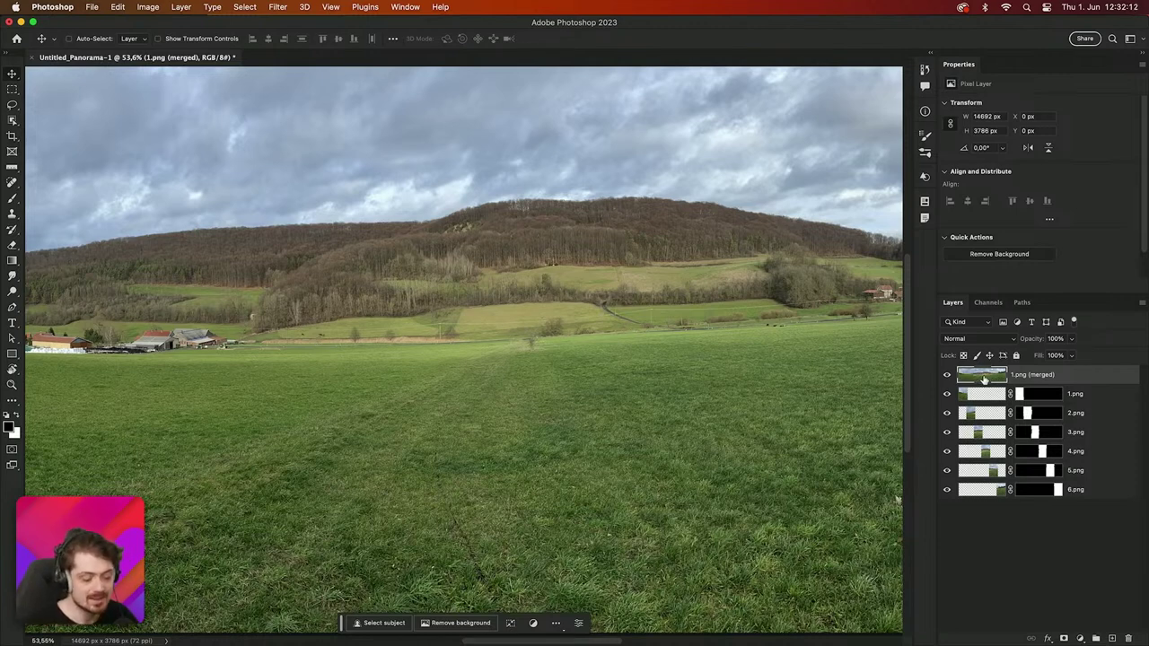
Step: Hide the merged panorama layer and layers 2.png through 6.png, then inspect the canvas
{"action": "left_click", "coordinate": [947, 376]}
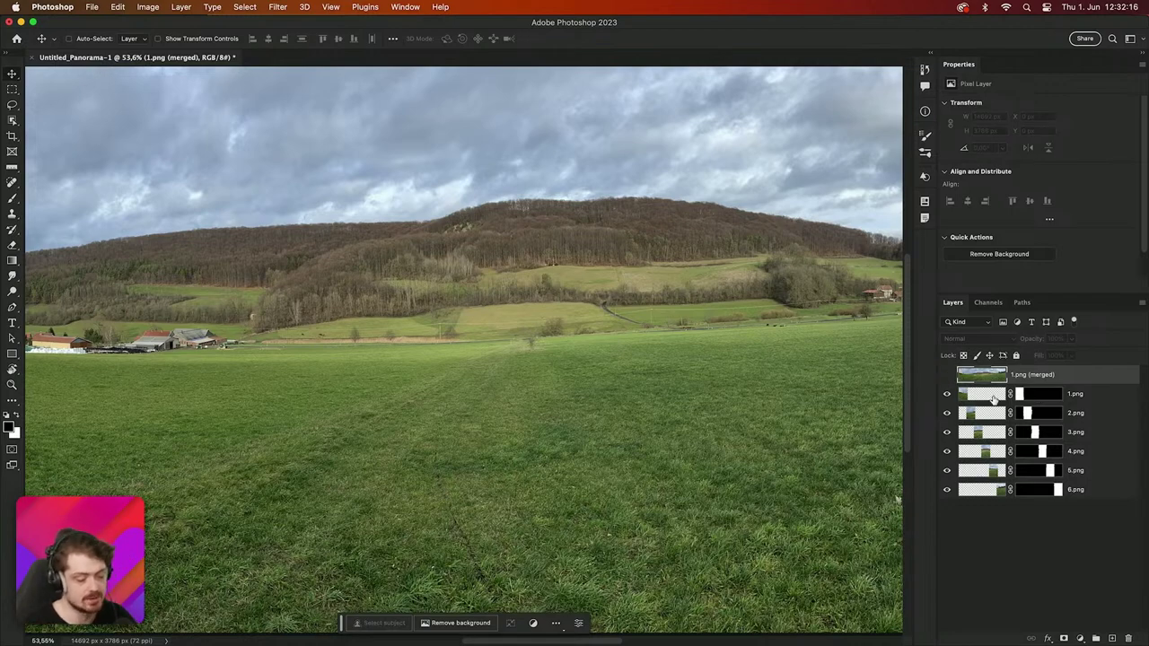
{"action": "left_click_drag", "start_coordinate": [946, 414], "coordinate": [944, 516]}
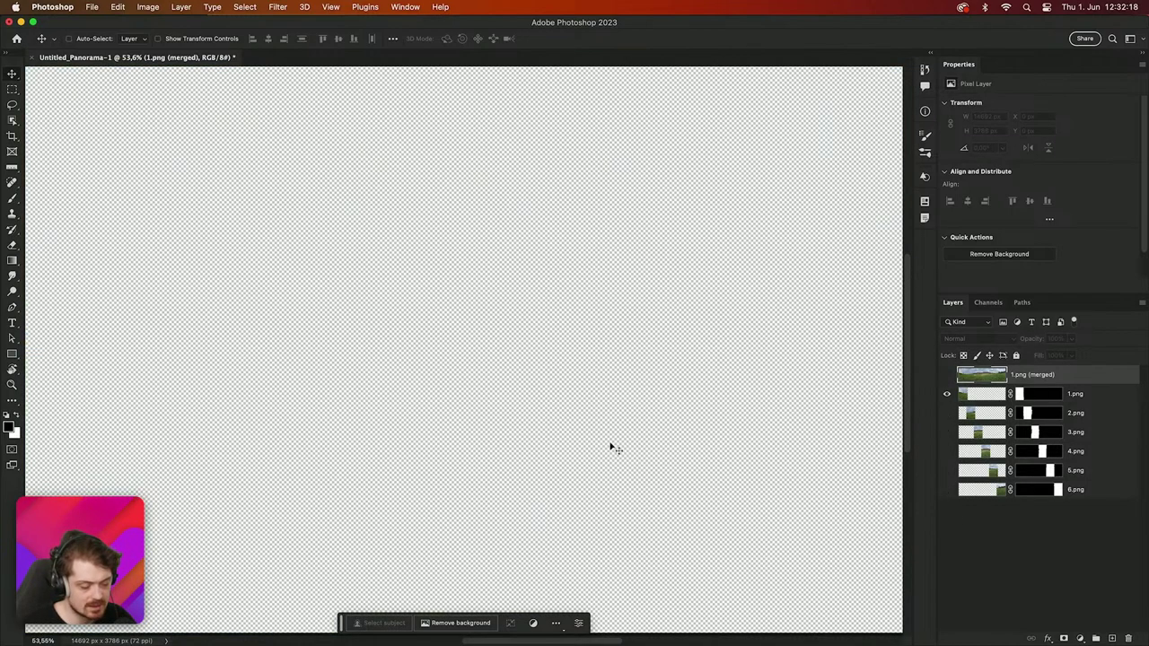
{"action": "scroll", "coordinate": [613, 446], "scroll_direction": "left", "scroll_amount": 5}
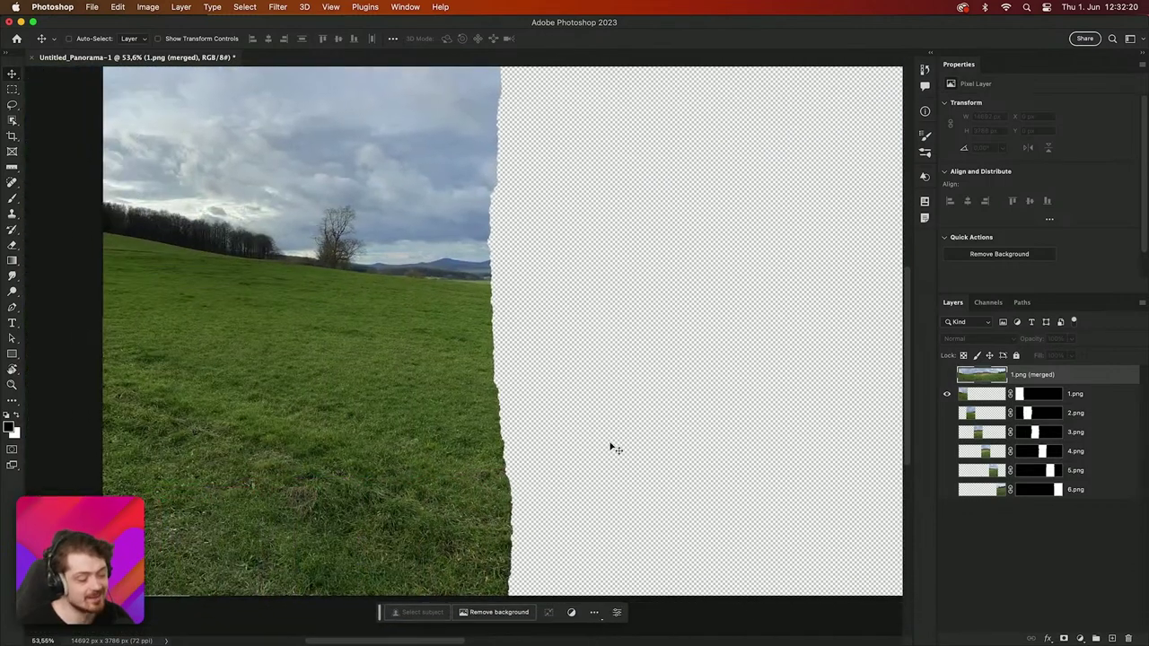
{"action": "scroll", "coordinate": [613, 447], "scroll_direction": "up", "scroll_amount": 3}
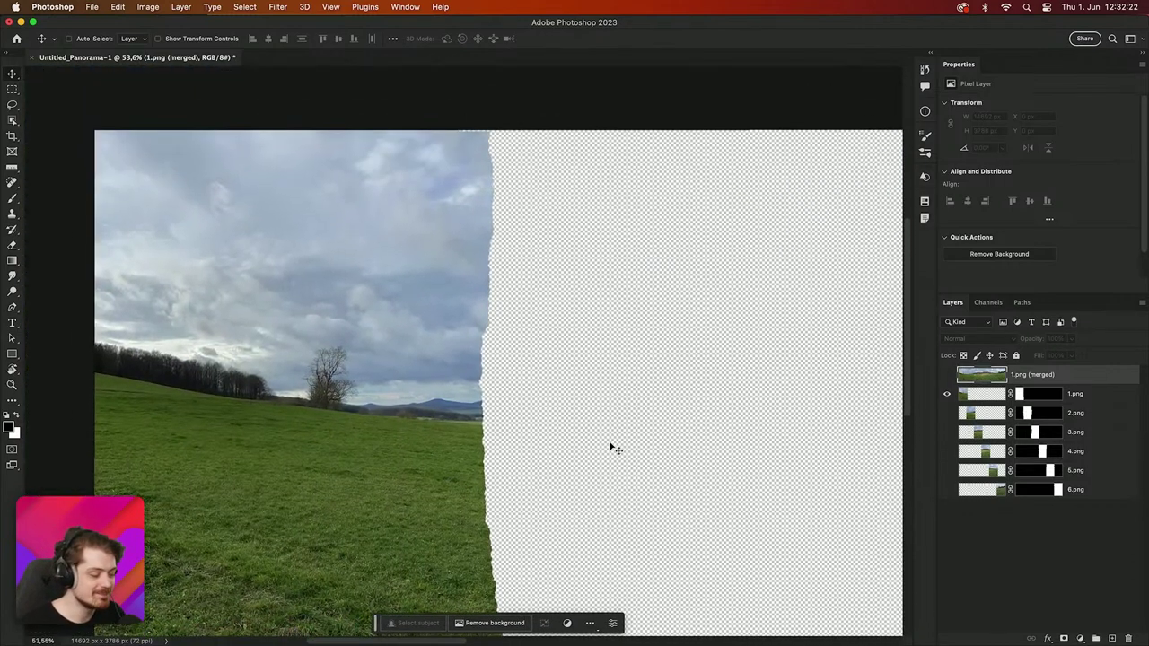
{"action": "scroll", "coordinate": [504, 289], "scroll_direction": "up", "scroll_amount": 10}
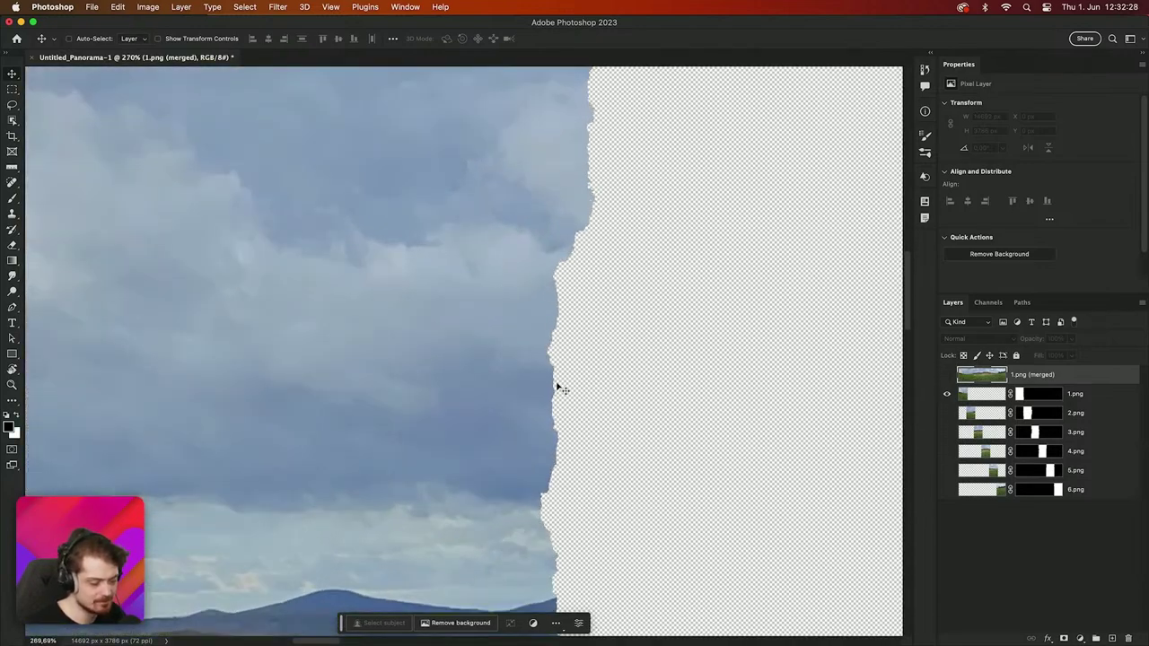
{"action": "scroll", "coordinate": [557, 386], "scroll_direction": "down", "scroll_amount": 5}
{"action": "scroll", "coordinate": [556, 388], "scroll_direction": "down", "scroll_amount": 10}
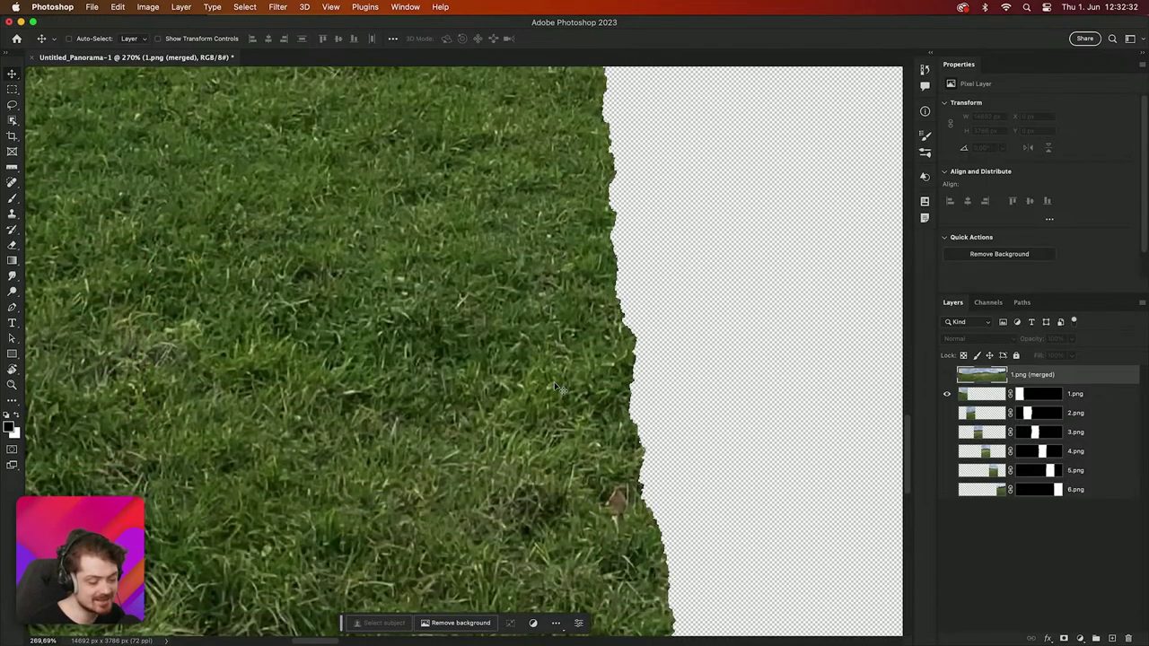
{"action": "scroll", "coordinate": [554, 387], "scroll_direction": "down", "scroll_amount": 10}
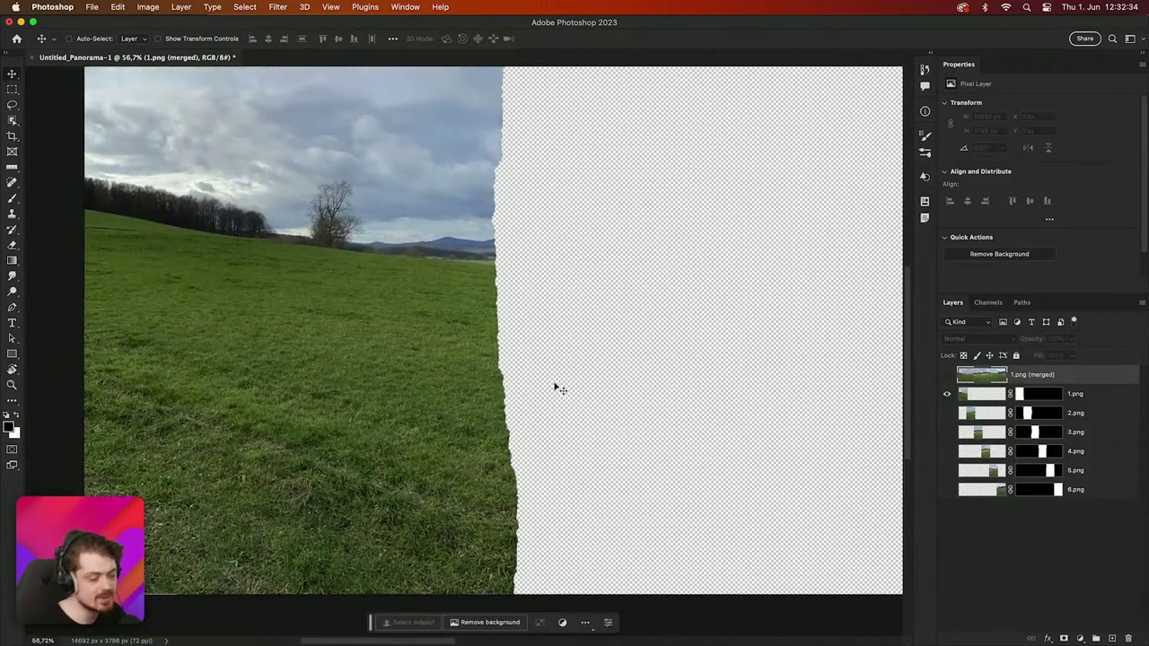
{"action": "scroll", "coordinate": [555, 387], "scroll_direction": "down", "scroll_amount": 5}
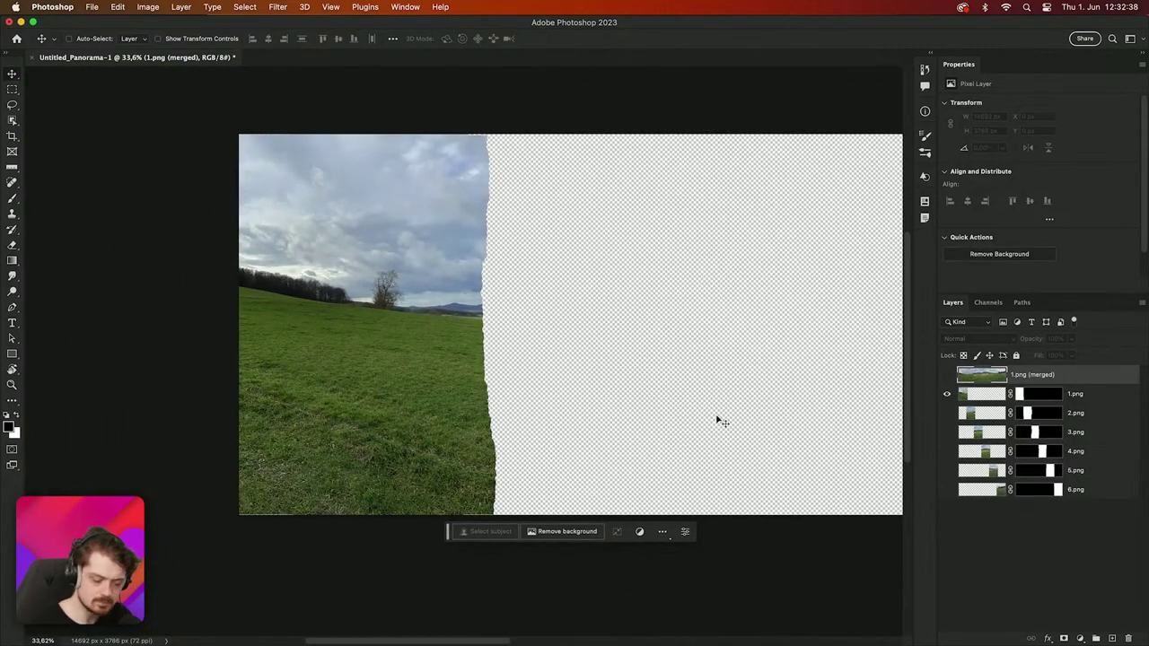
Step: Toggle layers 1.png–4.png individually to compare them, then make all six visible
{"action": "left_click", "coordinate": [945, 395]}
{"action": "left_click", "coordinate": [946, 412]}
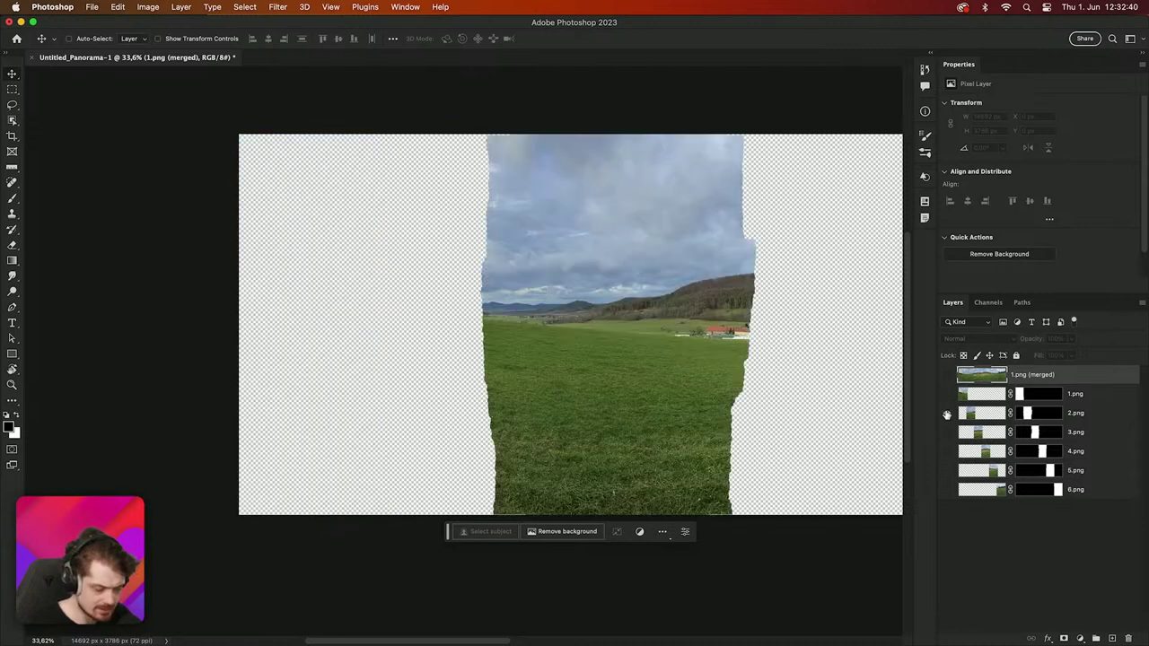
{"action": "left_click", "coordinate": [945, 414]}
{"action": "left_click", "coordinate": [946, 415]}
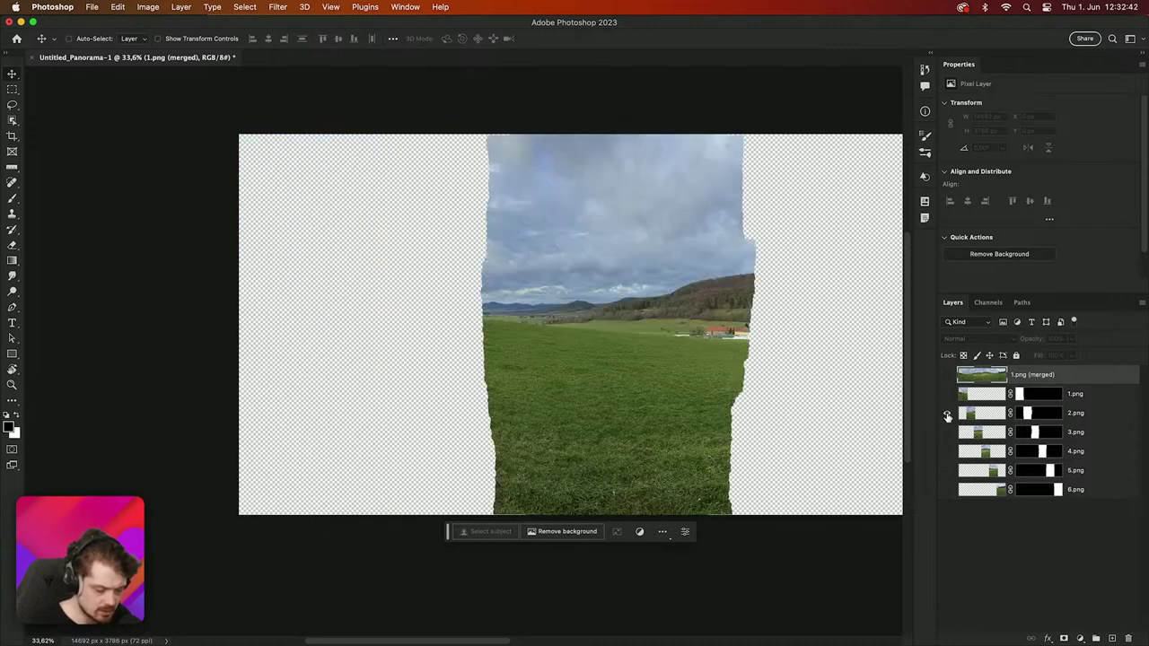
{"action": "scroll", "coordinate": [746, 241], "scroll_direction": "up", "scroll_amount": 3}
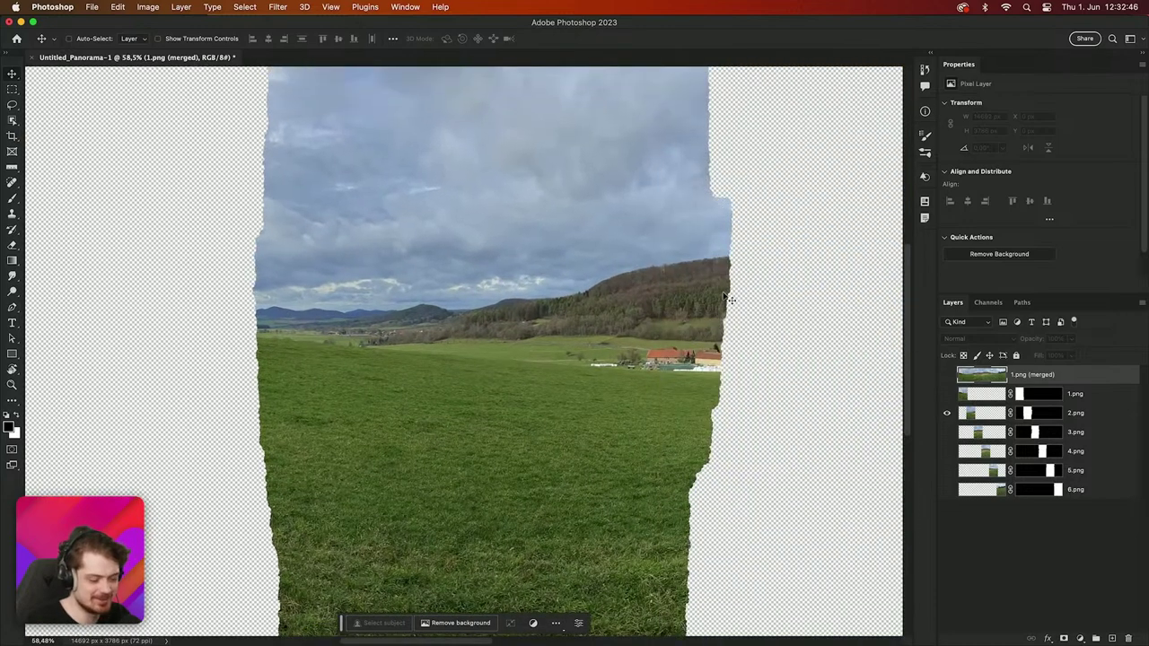
{"action": "left_click", "coordinate": [946, 414]}
{"action": "left_click", "coordinate": [948, 431]}
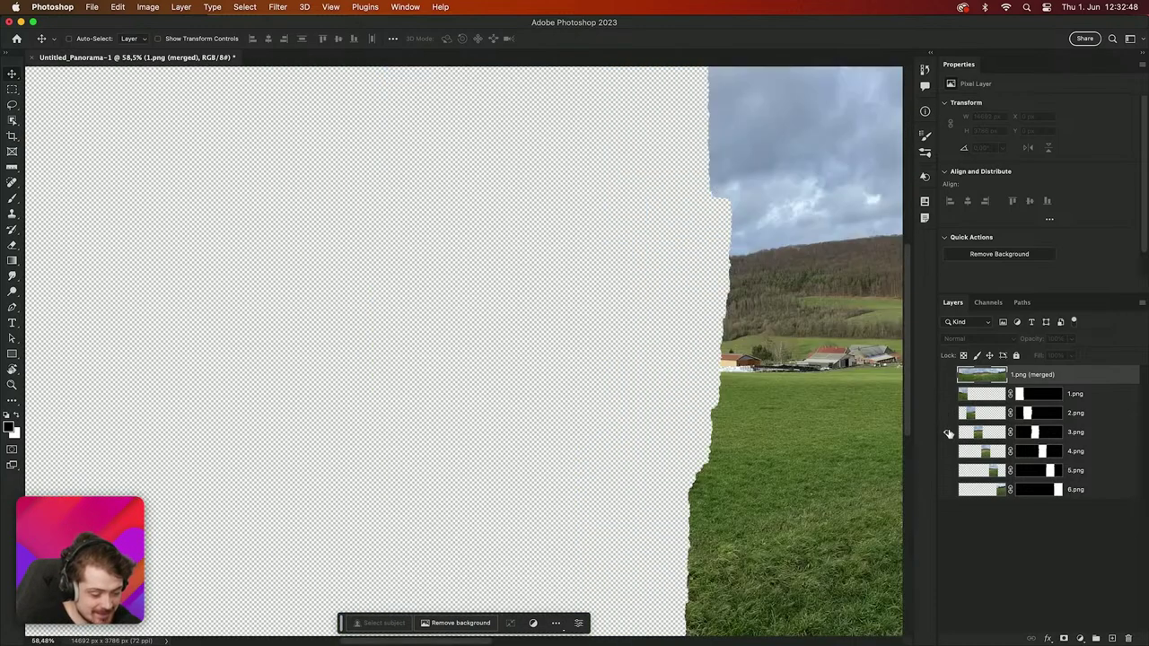
{"action": "left_click", "coordinate": [946, 413]}
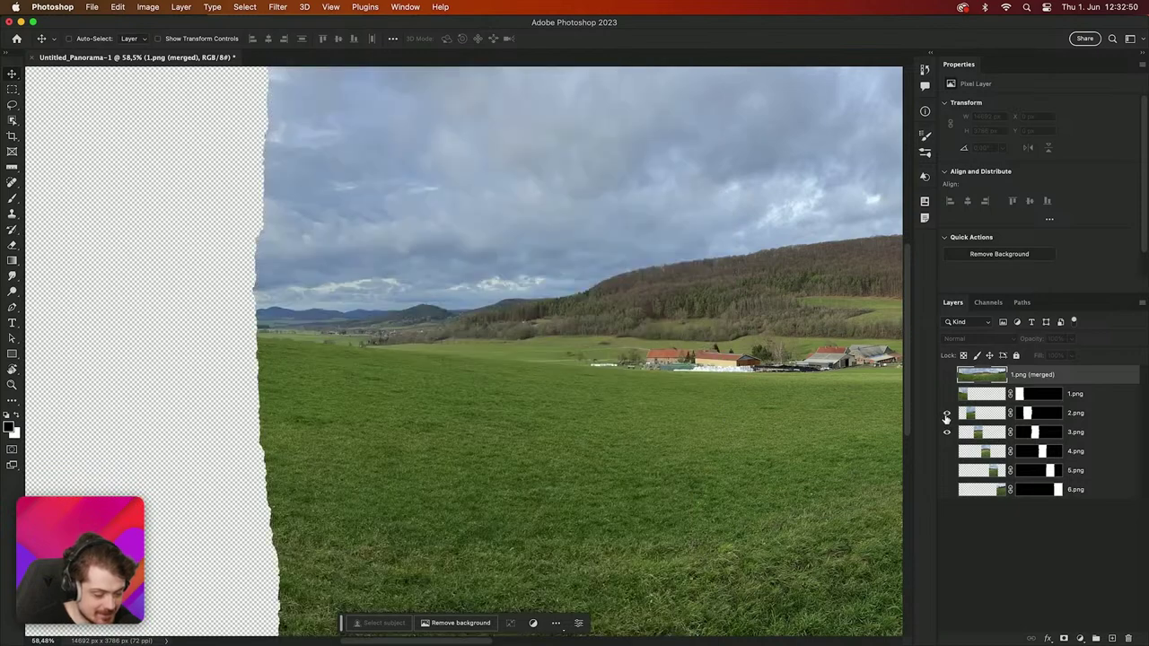
{"action": "left_click", "coordinate": [946, 413]}
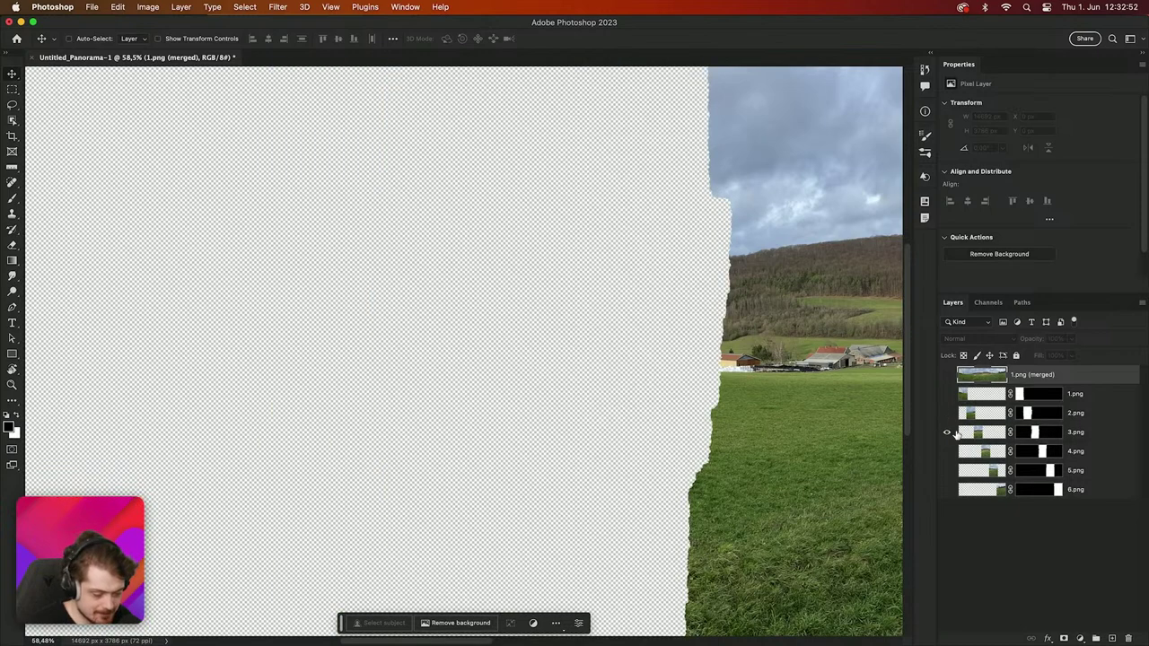
{"action": "left_click", "coordinate": [947, 433]}
{"action": "left_click", "coordinate": [947, 450]}
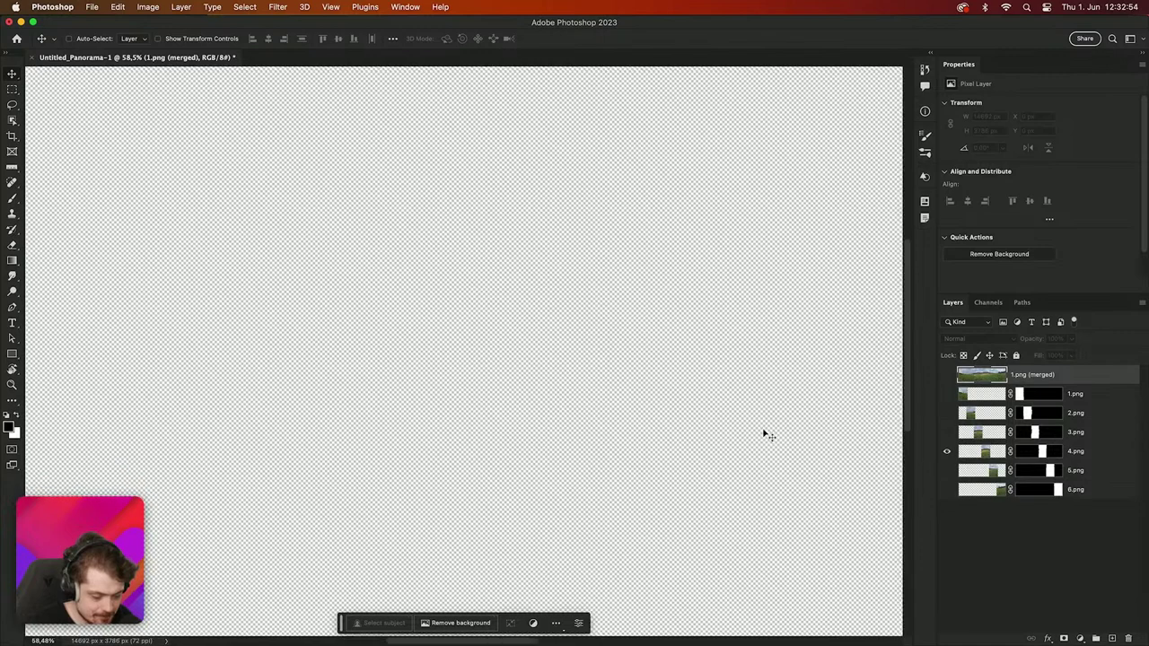
{"action": "scroll", "coordinate": [764, 435], "scroll_direction": "down", "scroll_amount": 5}
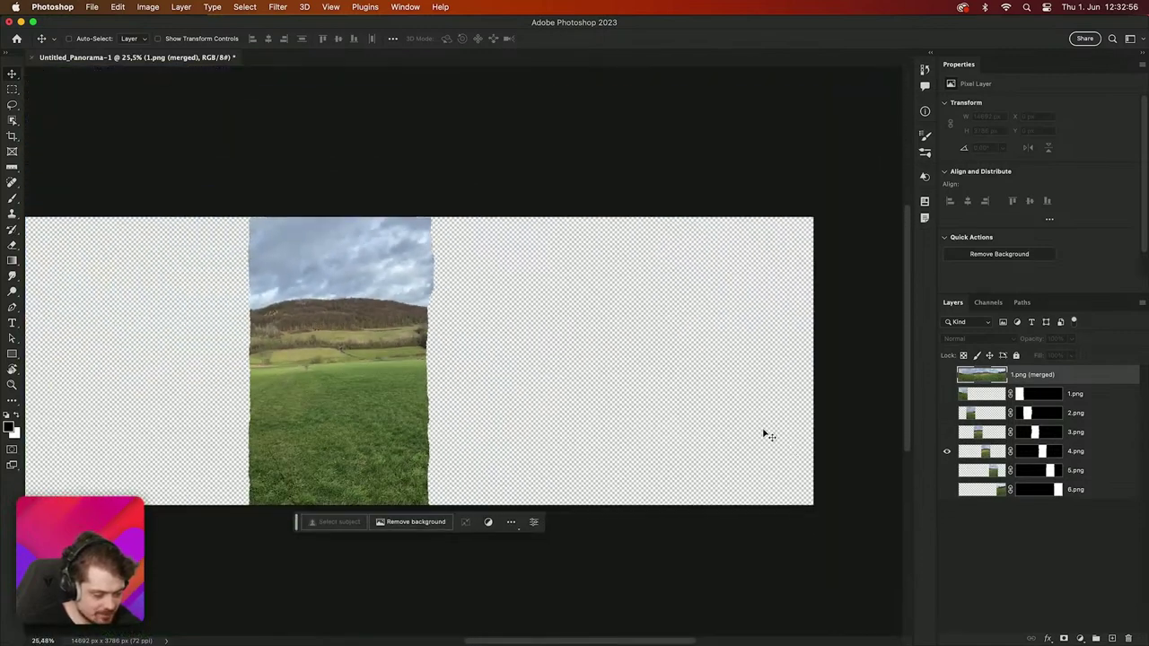
{"action": "left_click_drag", "start_coordinate": [946, 394], "coordinate": [940, 502]}
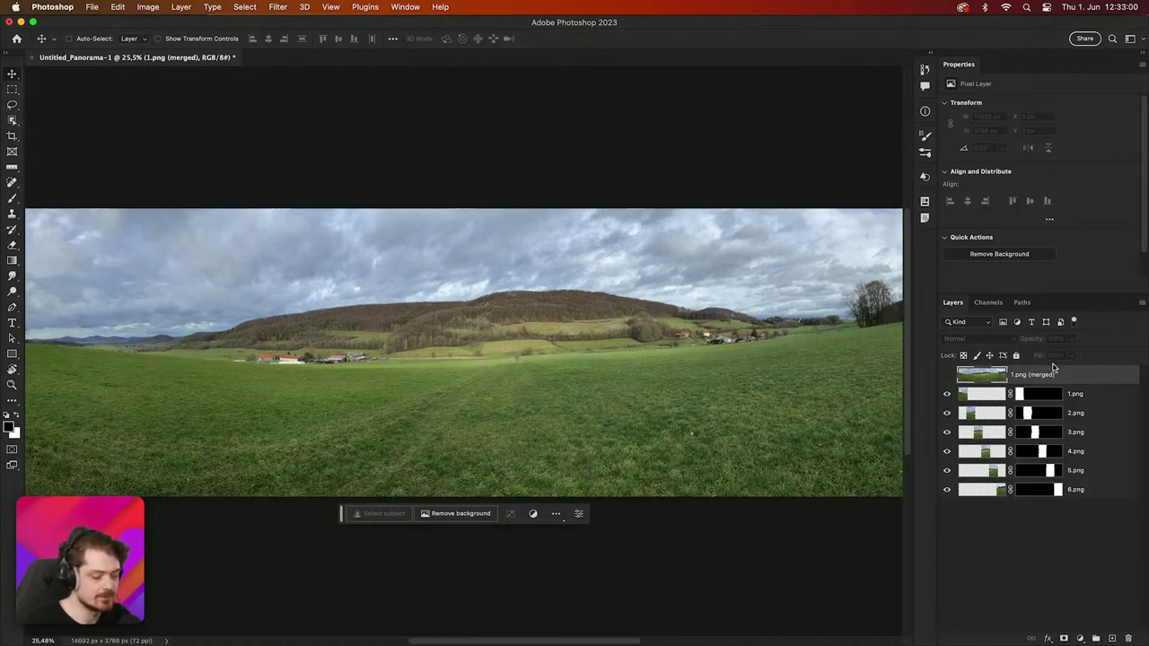
Step: Select layers 1.png through 6.png and drag them to the trash
{"action": "left_click", "coordinate": [1084, 402]}
{"action": "left_click", "coordinate": [1108, 490]}
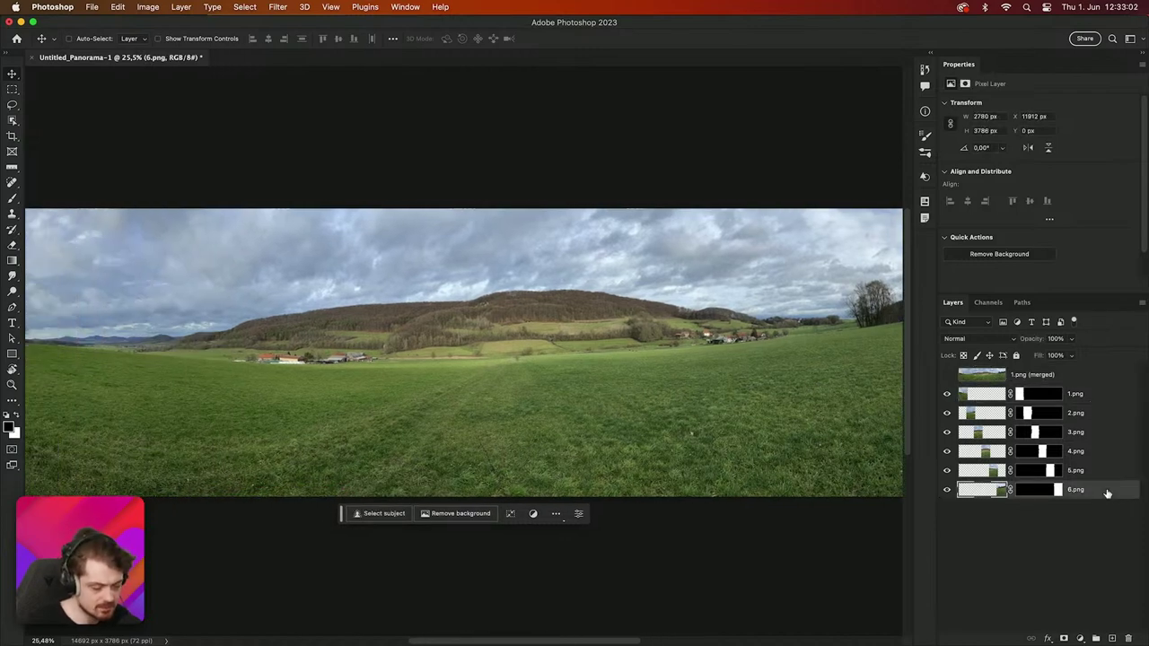
{"action": "key", "text": "shift+BackSpace"}
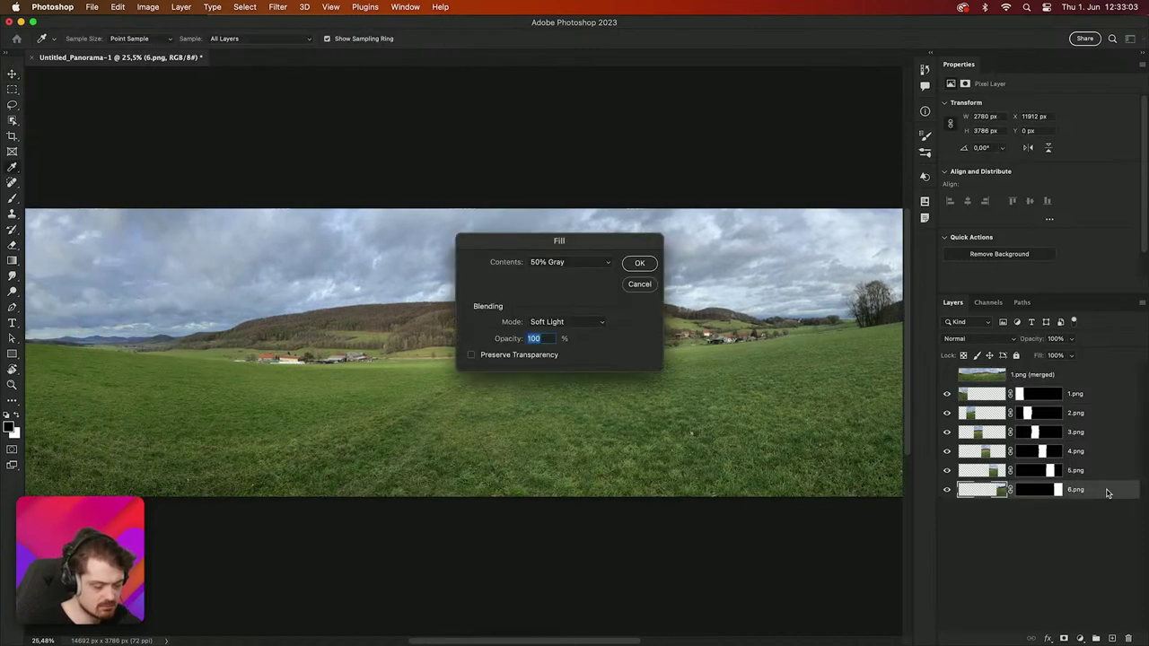
{"action": "left_click", "coordinate": [651, 284]}
{"action": "left_click", "coordinate": [1102, 399], "text": "shift"}
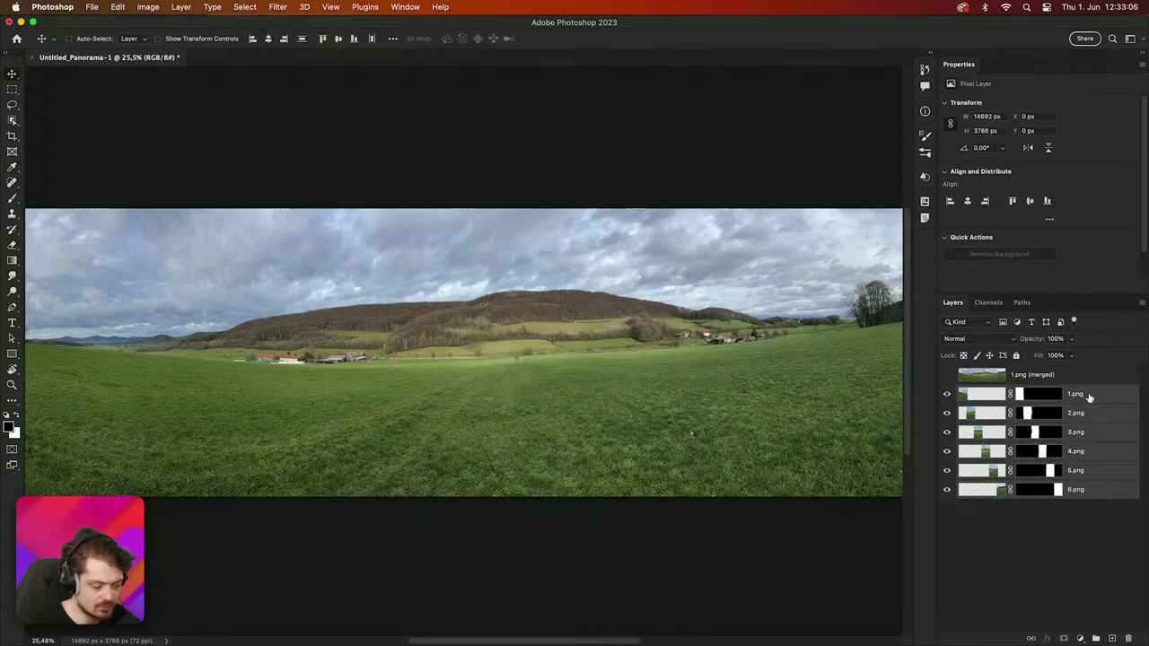
{"action": "left_click_drag", "start_coordinate": [1090, 398], "coordinate": [1128, 638]}
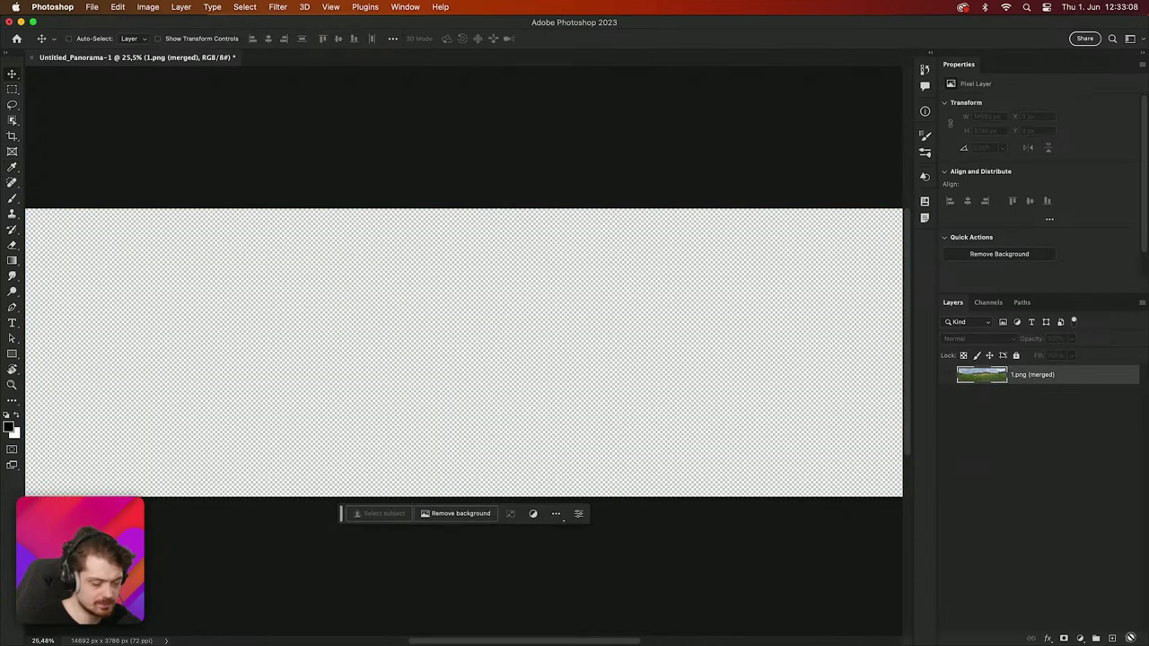
Step: Show the 1.png (merged) layer and pan across the finished panorama
{"action": "left_click", "coordinate": [947, 375]}
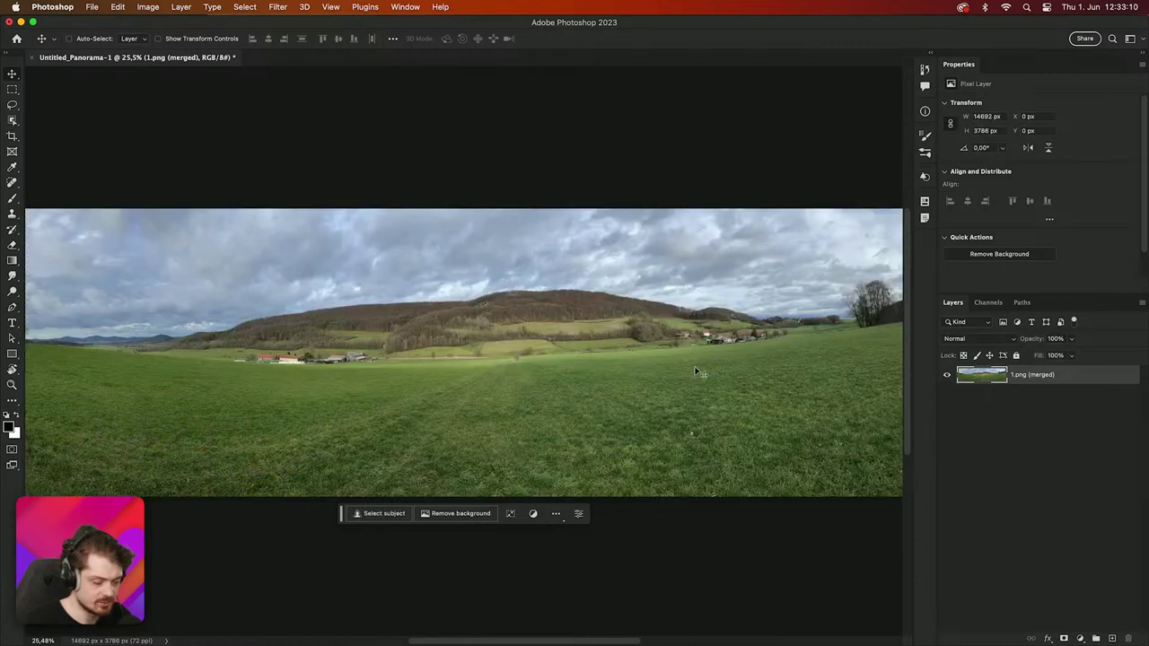
{"action": "scroll", "coordinate": [696, 371], "scroll_direction": "left", "scroll_amount": 5}
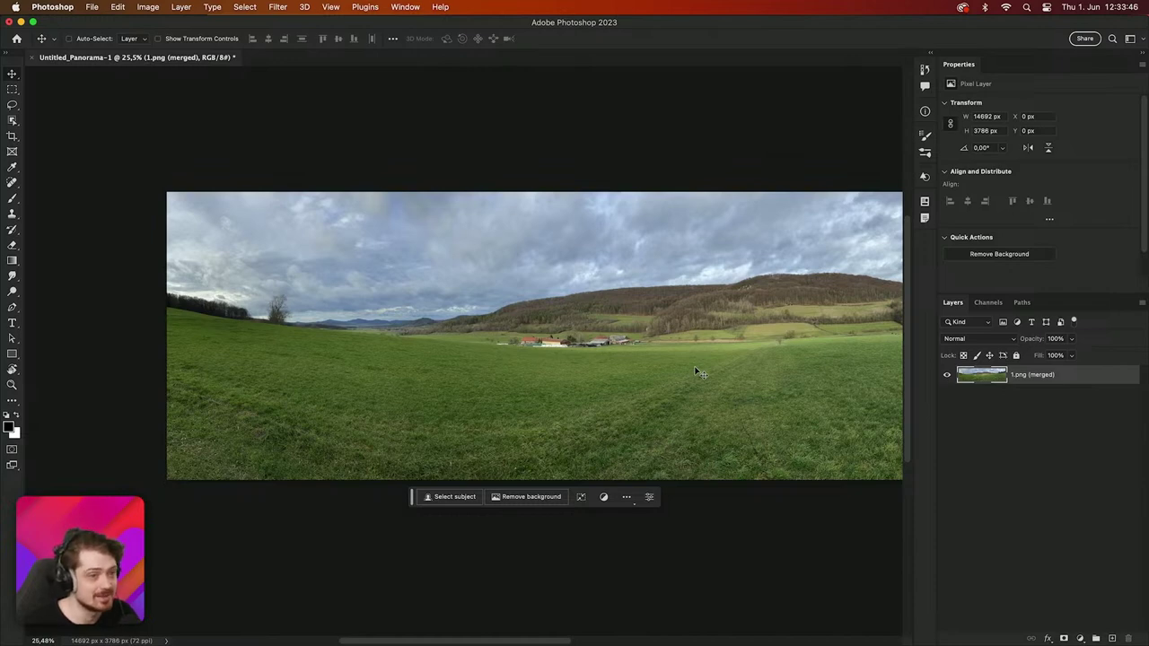
{"action": "scroll", "coordinate": [698, 373], "scroll_direction": "right", "scroll_amount": 5}
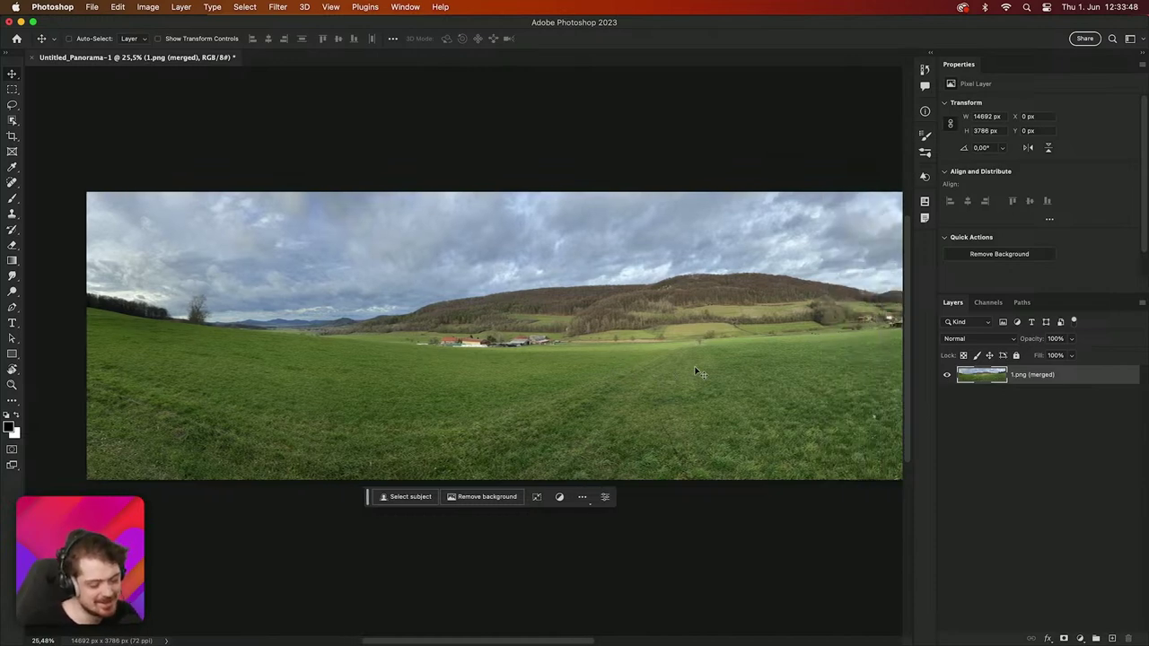
{"action": "scroll", "coordinate": [698, 373], "scroll_direction": "right", "scroll_amount": 5}
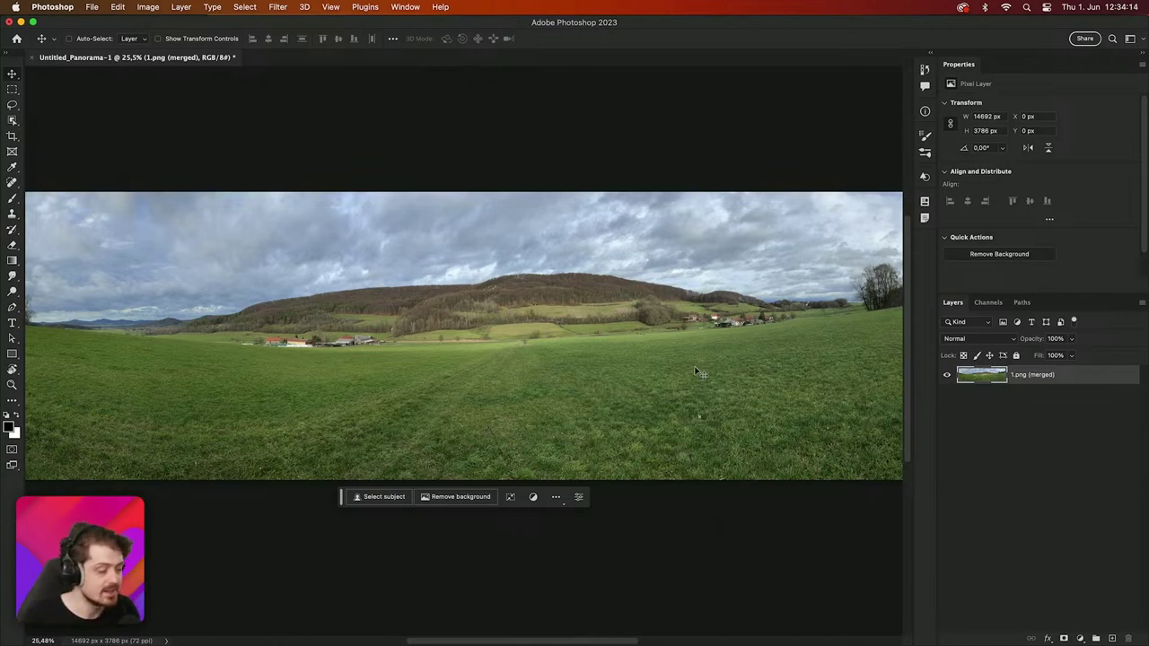
{"action": "left_click", "coordinate": [91, 7]}
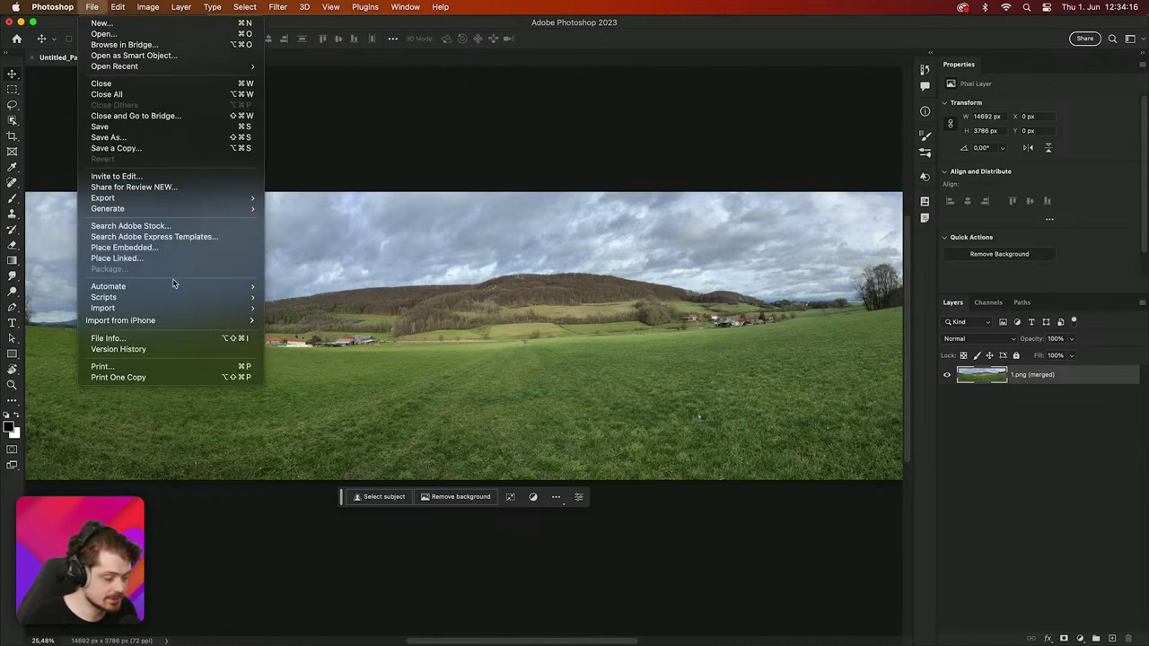
{"action": "mouse_move", "coordinate": [175, 285]}
{"action": "left_click", "coordinate": [342, 404]}
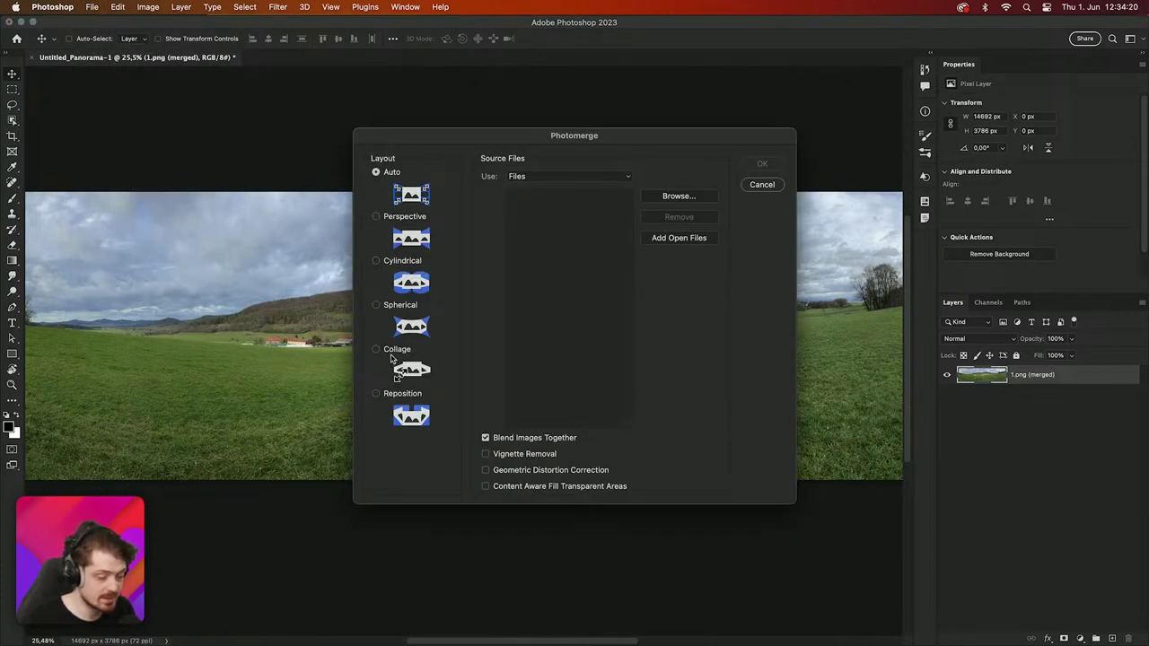
{"action": "left_click", "coordinate": [387, 353]}
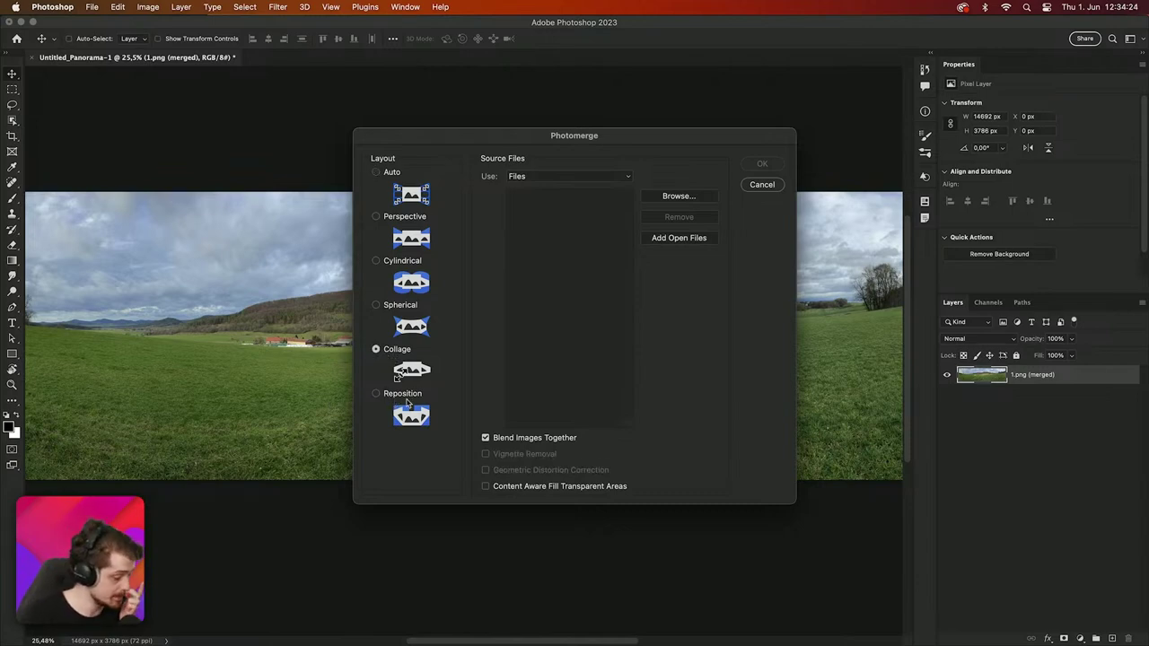
{"action": "left_click", "coordinate": [509, 440]}
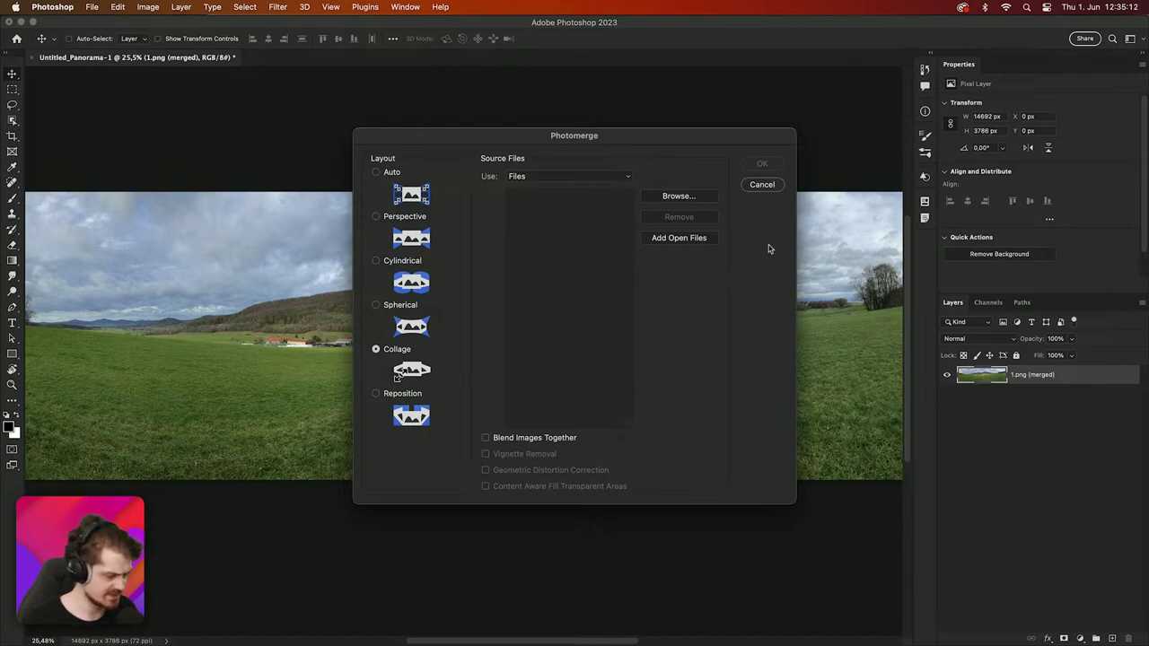
{"action": "left_click", "coordinate": [762, 185]}
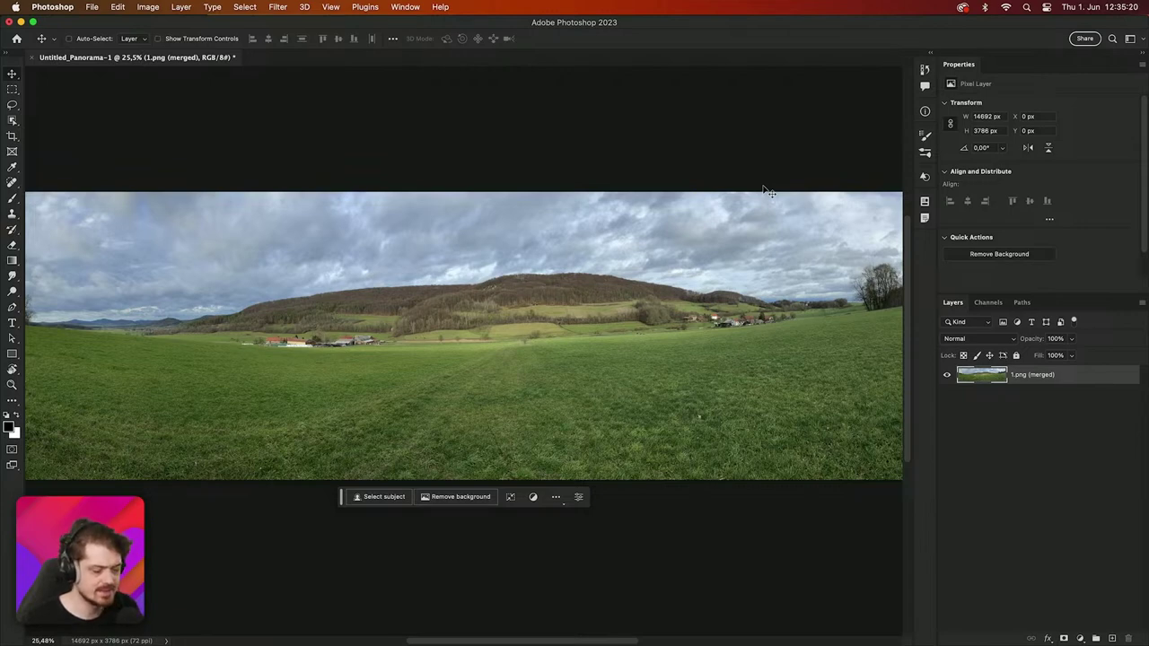
Step: Close the panorama with Don't Save, dismiss the New Document window, and return to the empty workspace
{"action": "left_click", "coordinate": [32, 57]}
{"action": "left_click", "coordinate": [580, 266]}
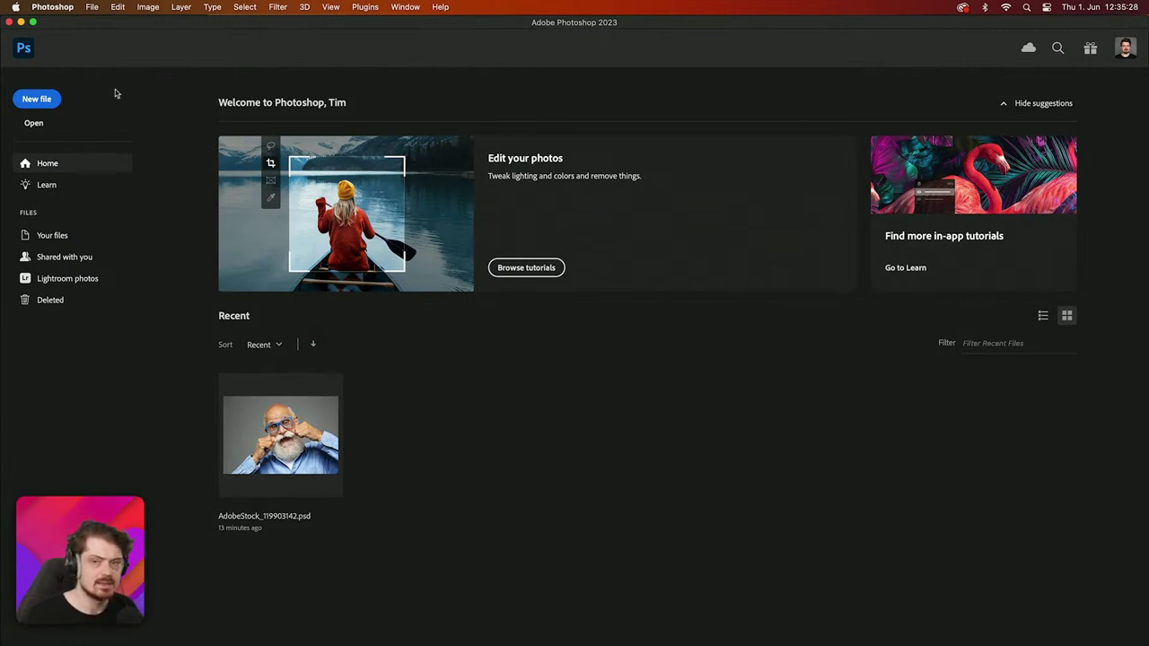
{"action": "left_click", "coordinate": [52, 98]}
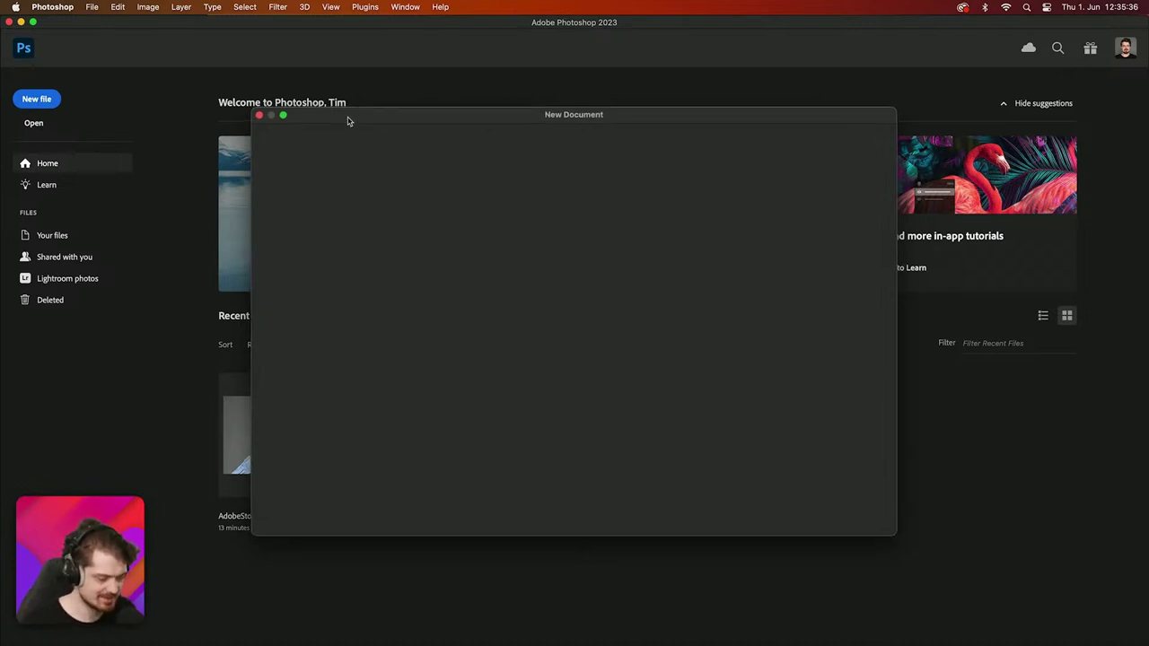
{"action": "left_click_drag", "start_coordinate": [349, 117], "coordinate": [328, 130]}
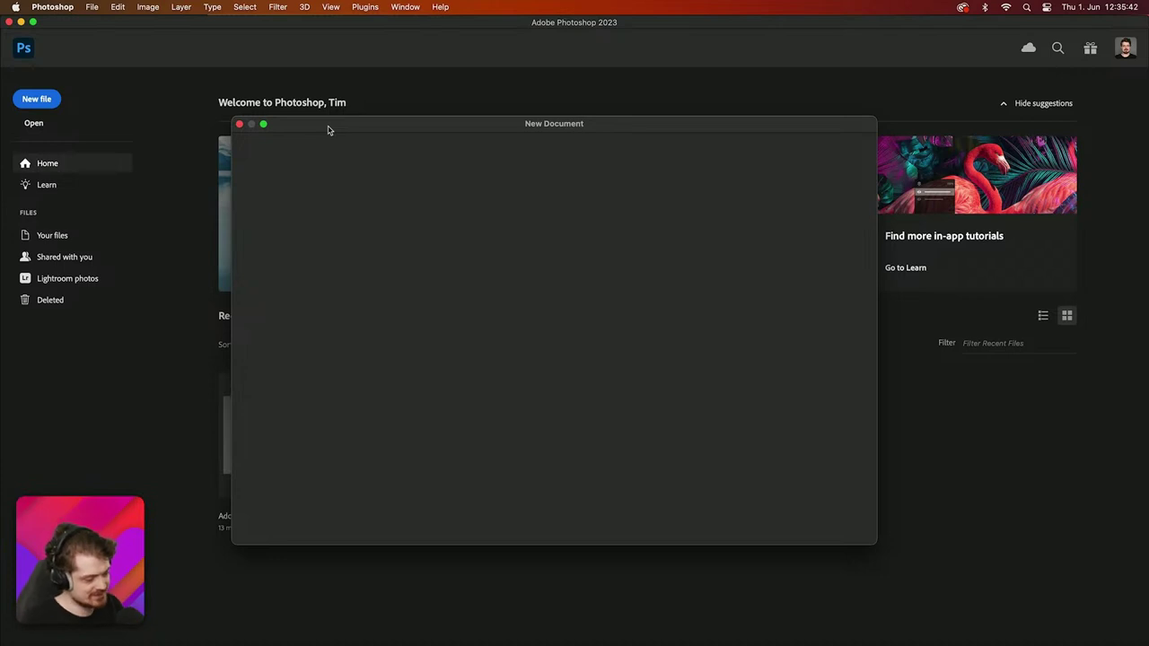
{"action": "left_click", "coordinate": [238, 124]}
{"action": "left_click", "coordinate": [24, 100]}
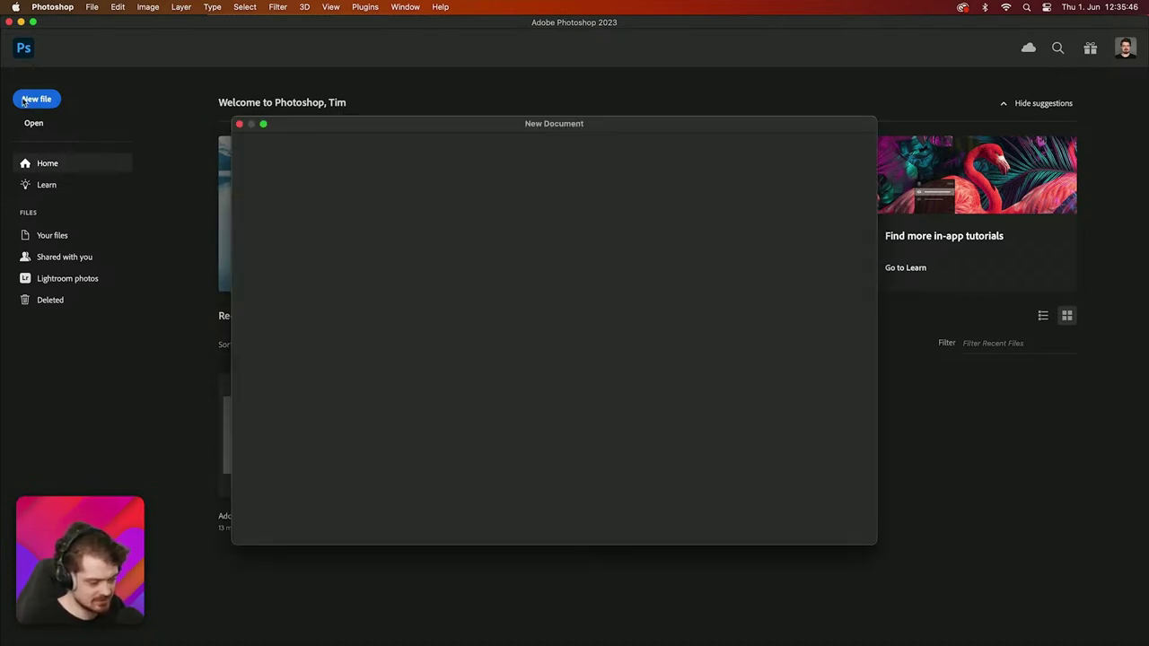
{"action": "left_click", "coordinate": [238, 124]}
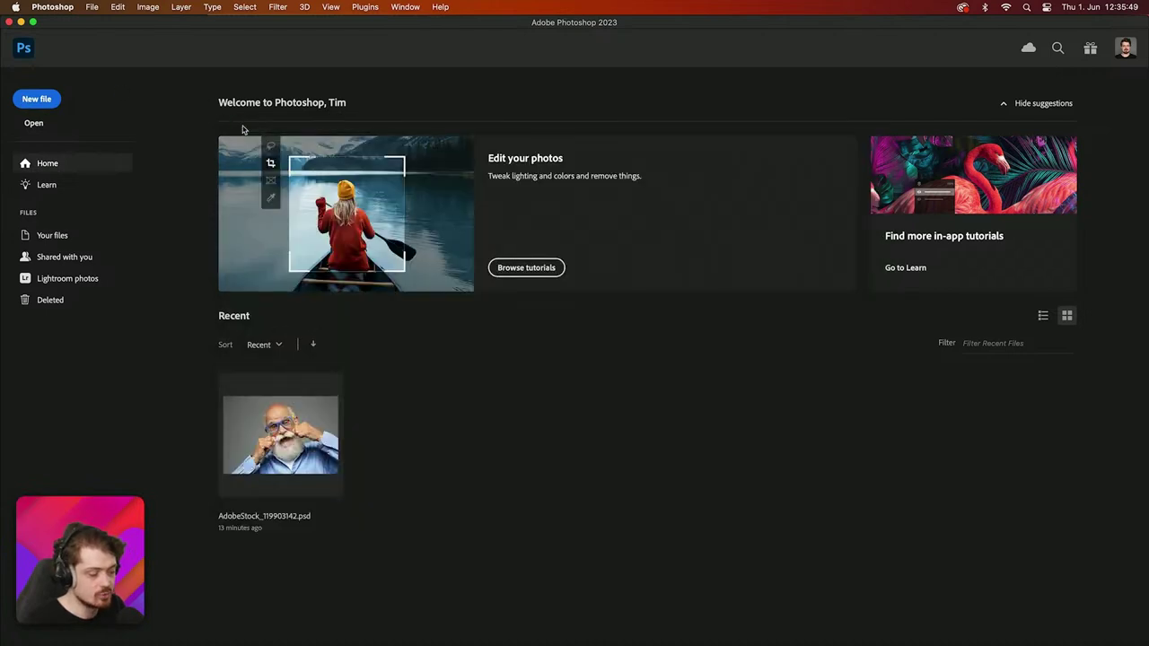
{"action": "left_click", "coordinate": [19, 54]}
Step: Browse the Print, Photo and Saved presets, then create a Web Large 1920 × 1080 document
{"action": "left_click", "coordinate": [92, 6]}
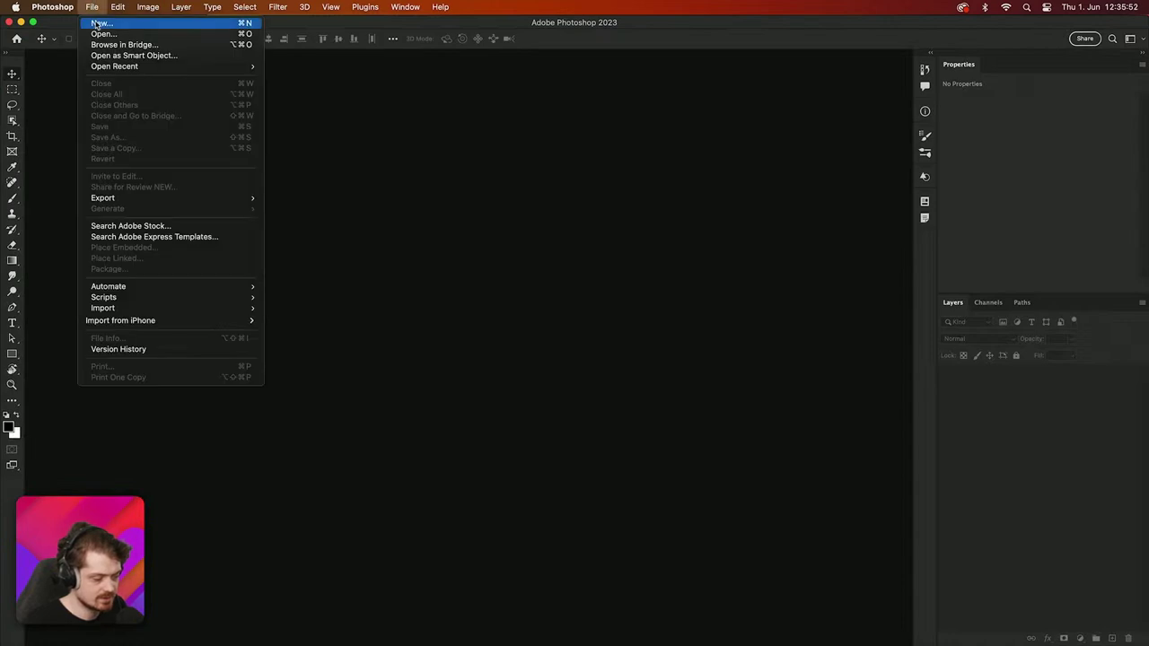
{"action": "left_click", "coordinate": [98, 23]}
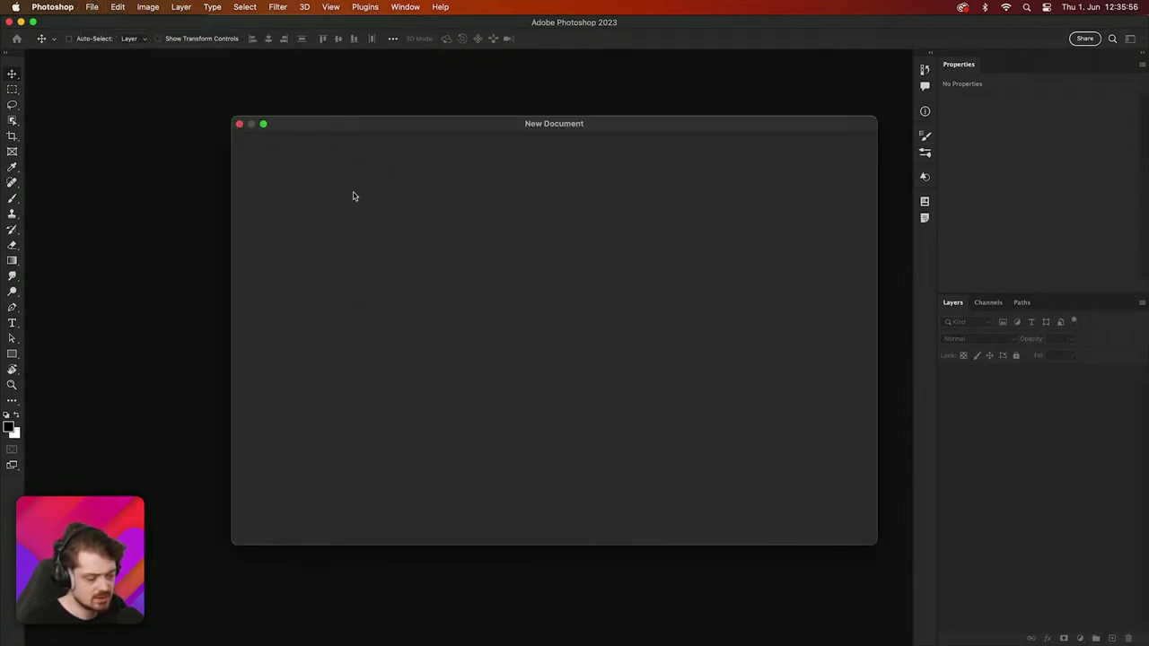
{"action": "left_click", "coordinate": [238, 122]}
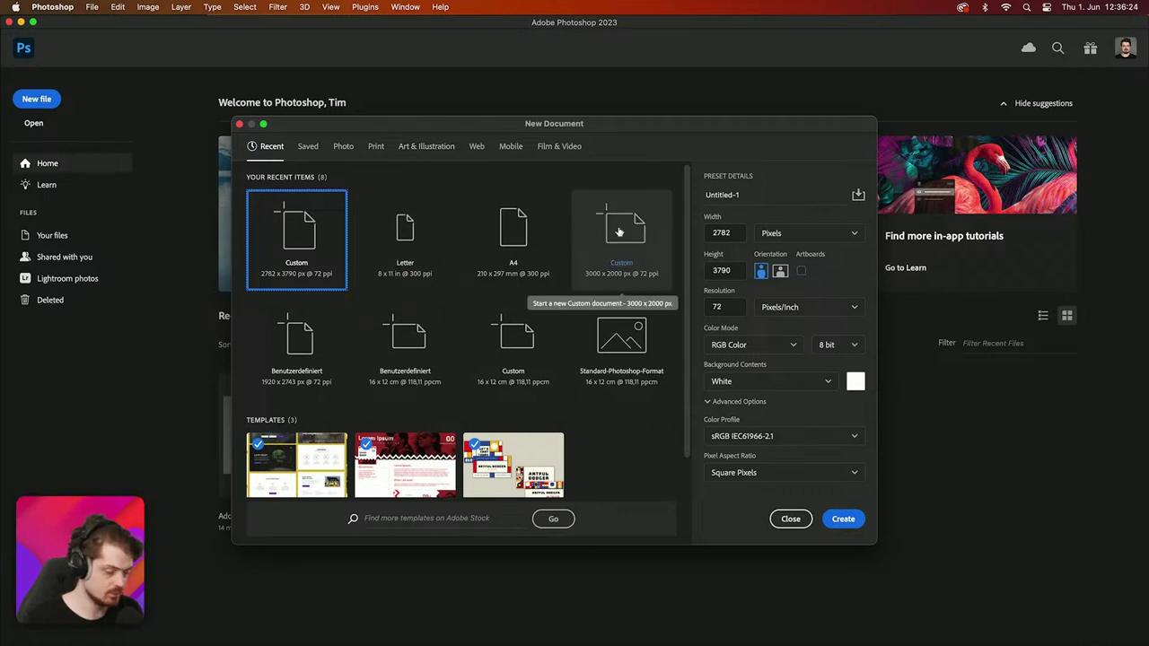
{"action": "left_click", "coordinate": [369, 151]}
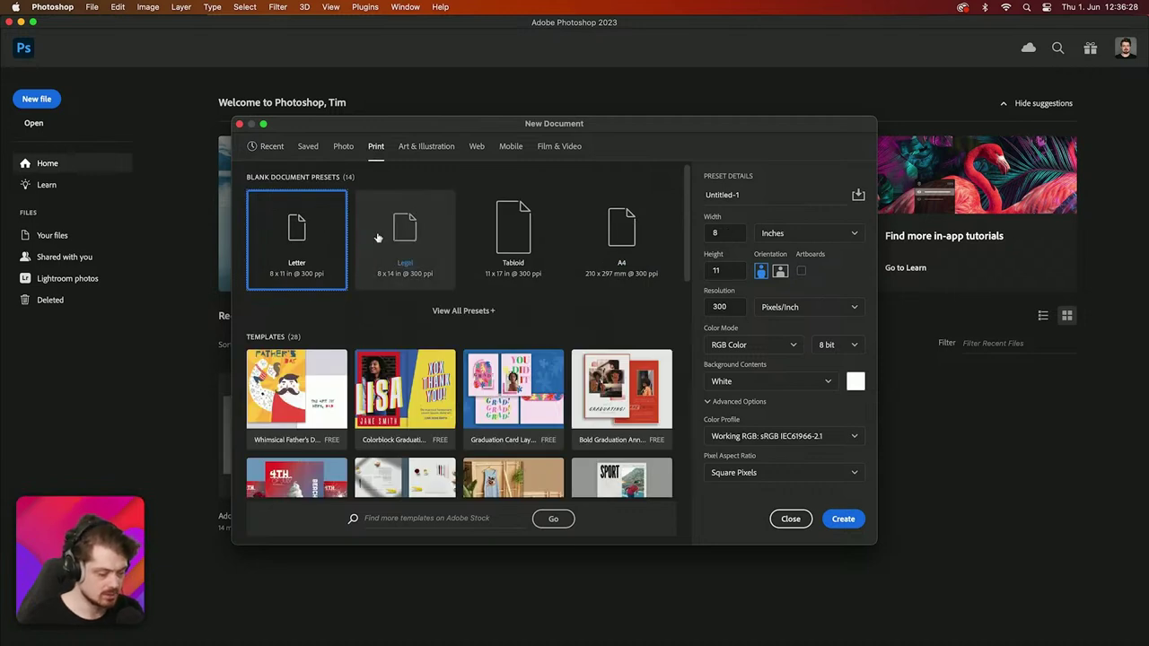
{"action": "left_click", "coordinate": [592, 240]}
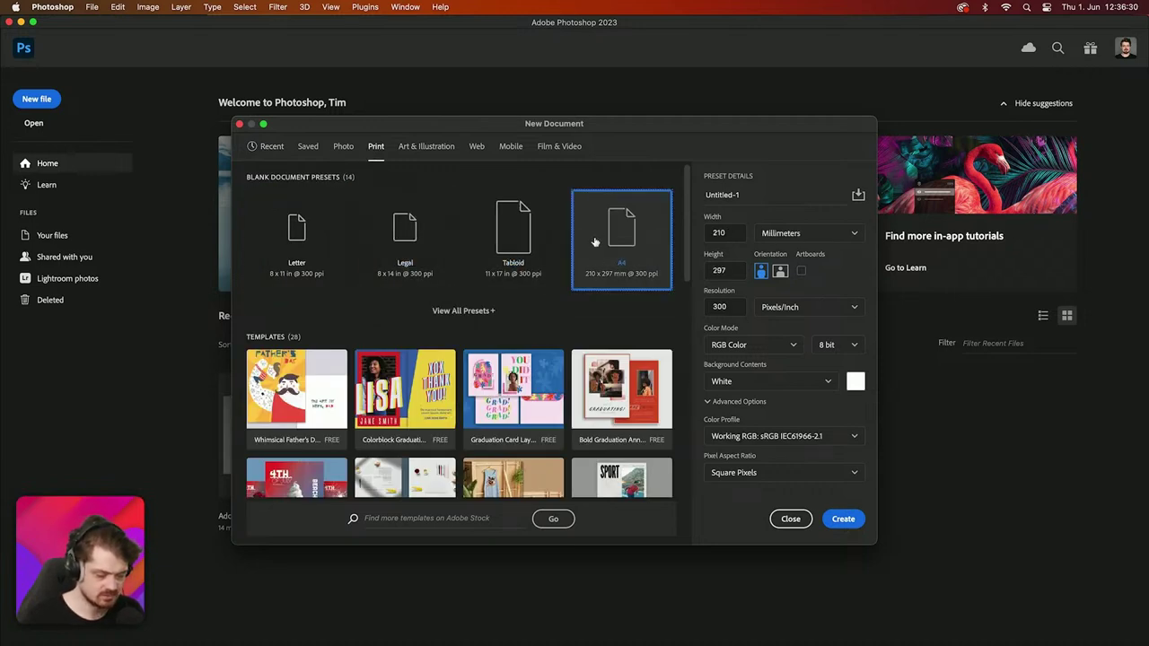
{"action": "left_click", "coordinate": [777, 275]}
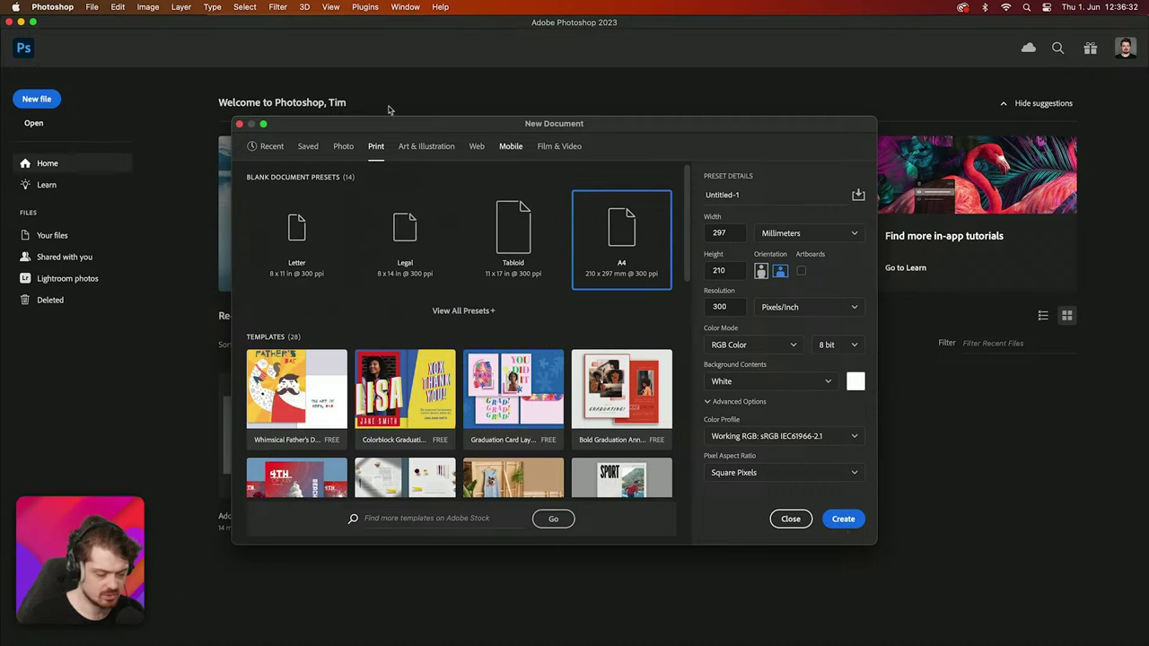
{"action": "left_click", "coordinate": [342, 148]}
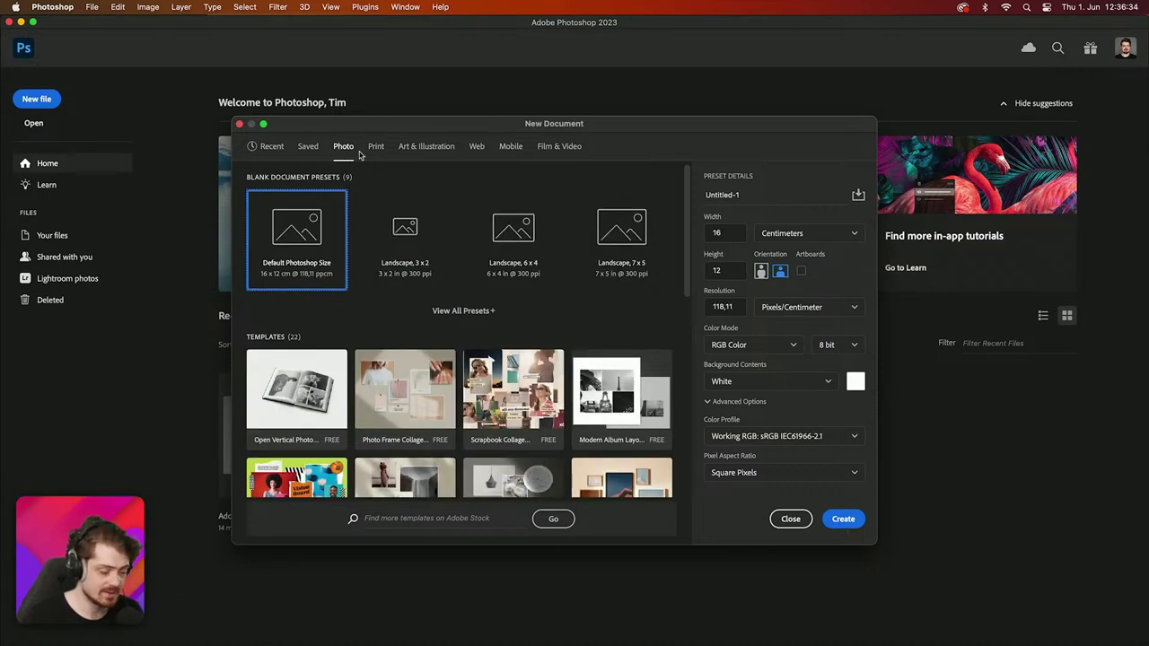
{"action": "left_click", "coordinate": [307, 147]}
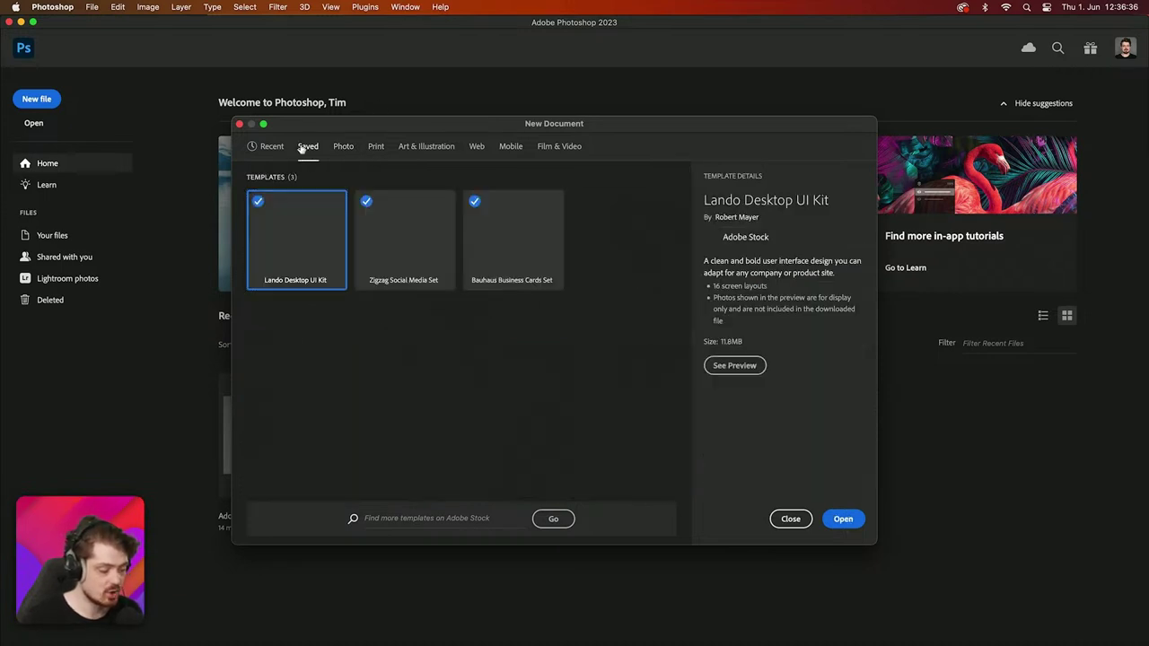
{"action": "left_click", "coordinate": [476, 147]}
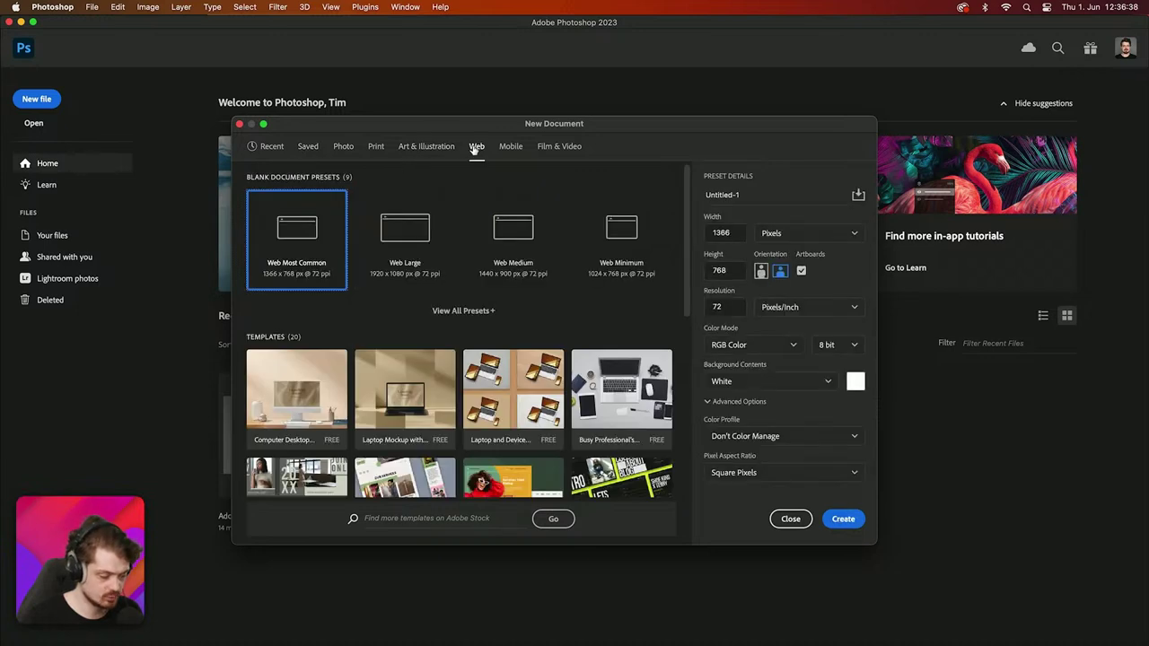
{"action": "left_click", "coordinate": [391, 230]}
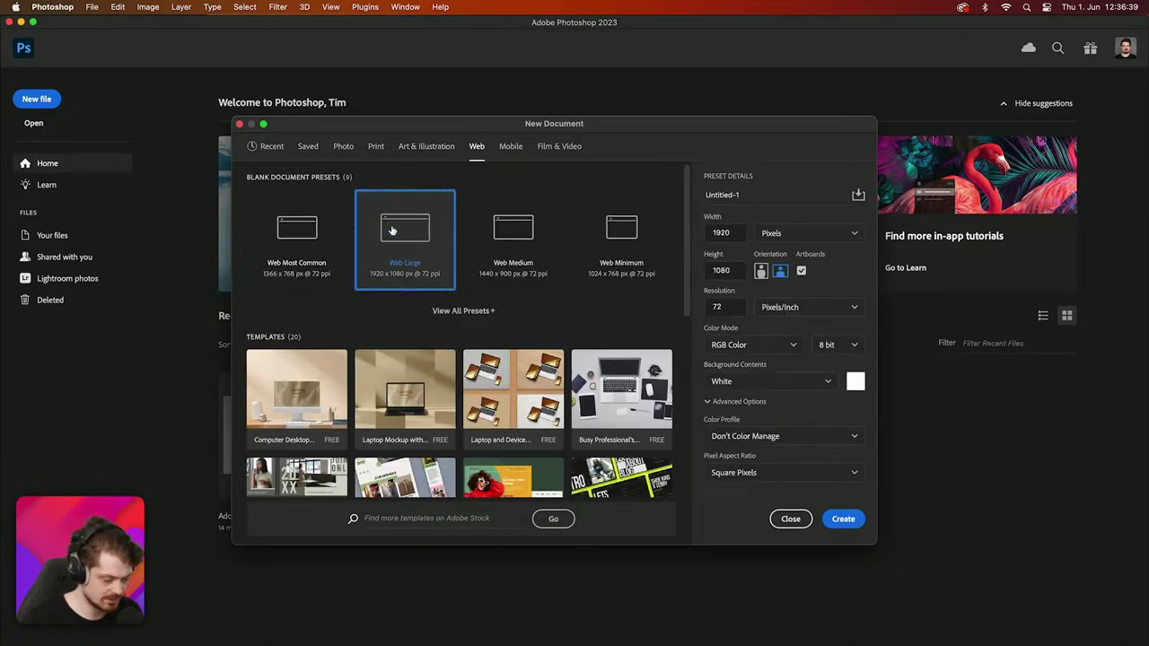
{"action": "left_click", "coordinate": [844, 520]}
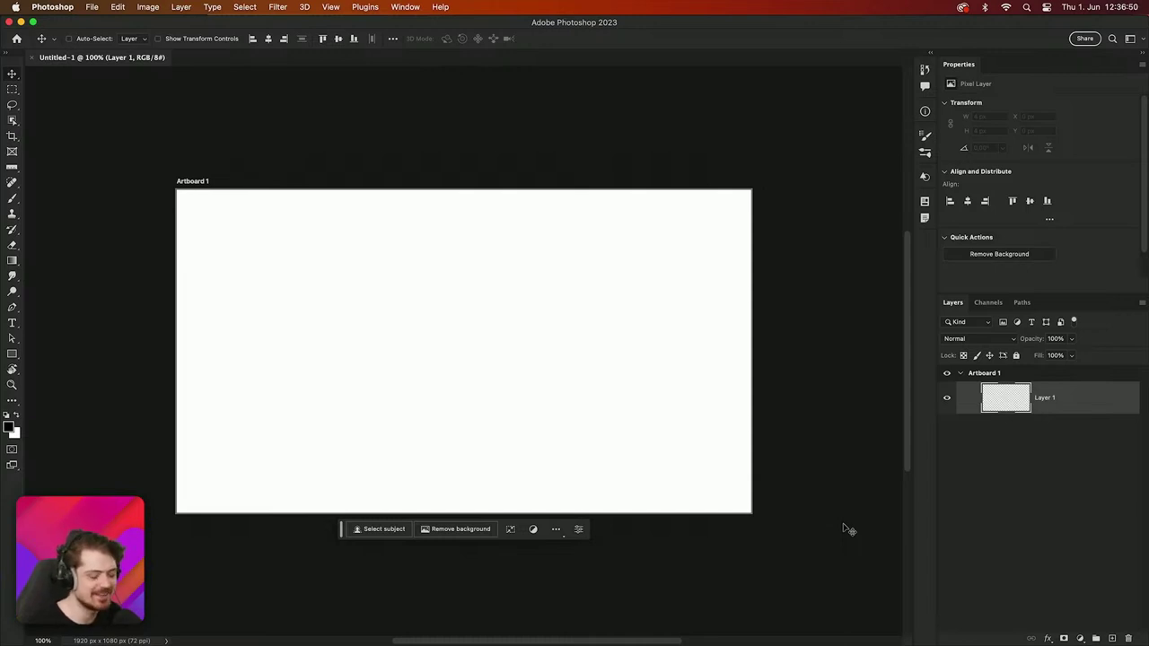
{"action": "scroll", "coordinate": [616, 458], "scroll_direction": "up", "scroll_amount": 2}
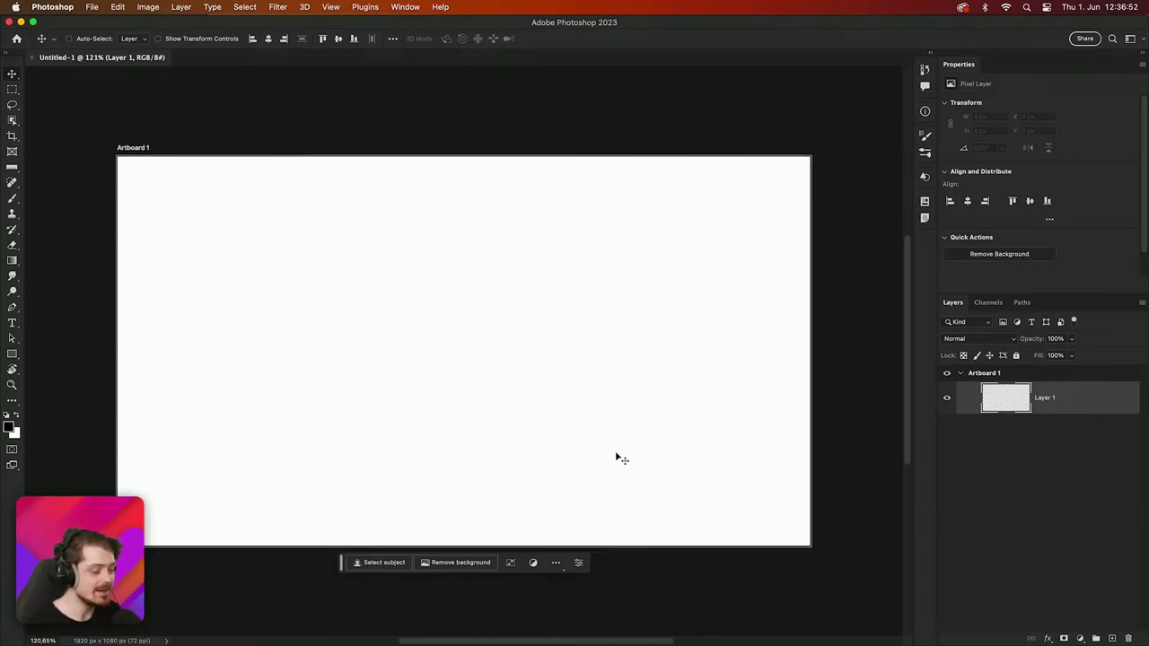
{"action": "scroll", "coordinate": [616, 458], "scroll_direction": "down", "scroll_amount": 1}
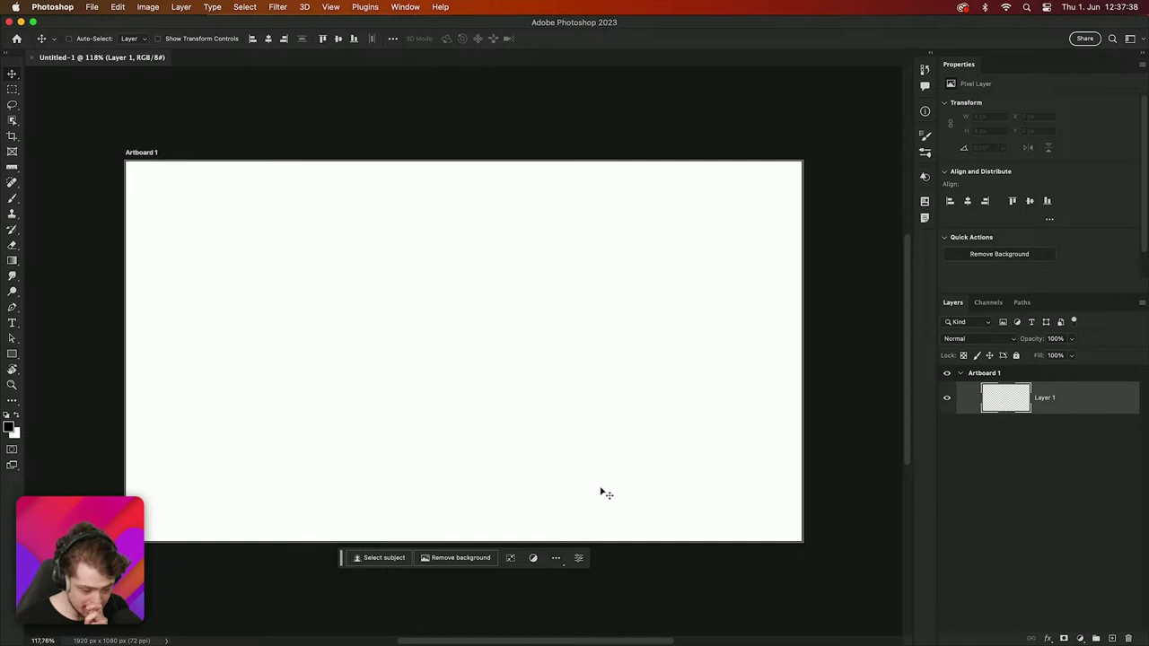
Step: Browse the network server in Finder to sync > Automation > hosts
{"action": "left_click", "coordinate": [376, 615]}
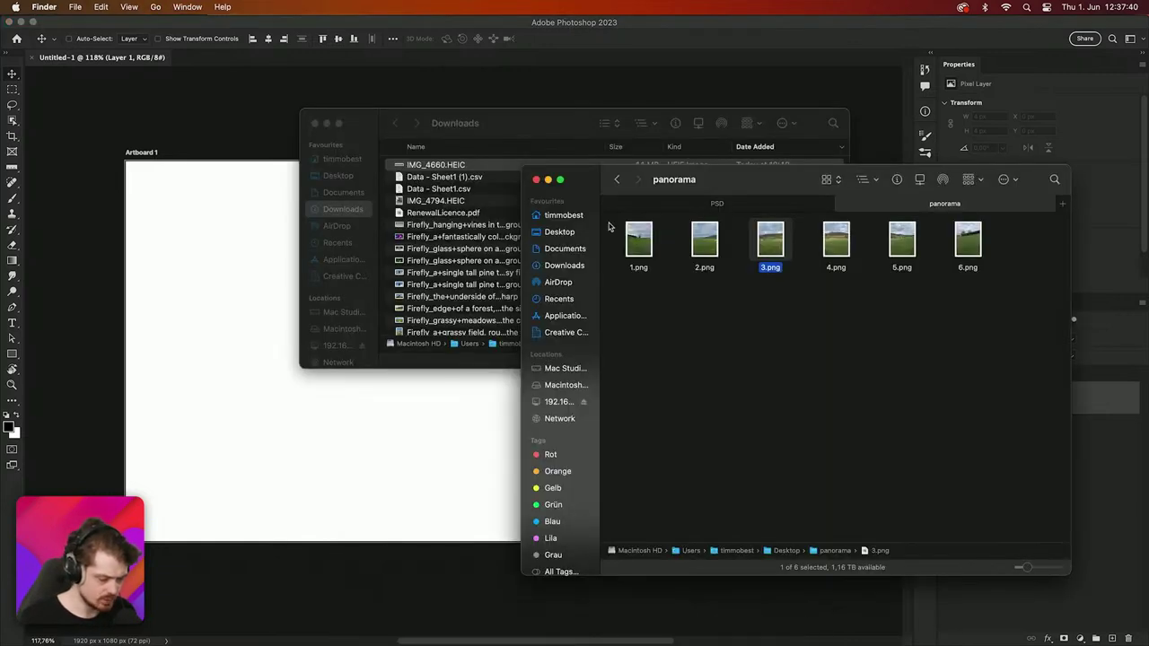
{"action": "left_click", "coordinate": [562, 401]}
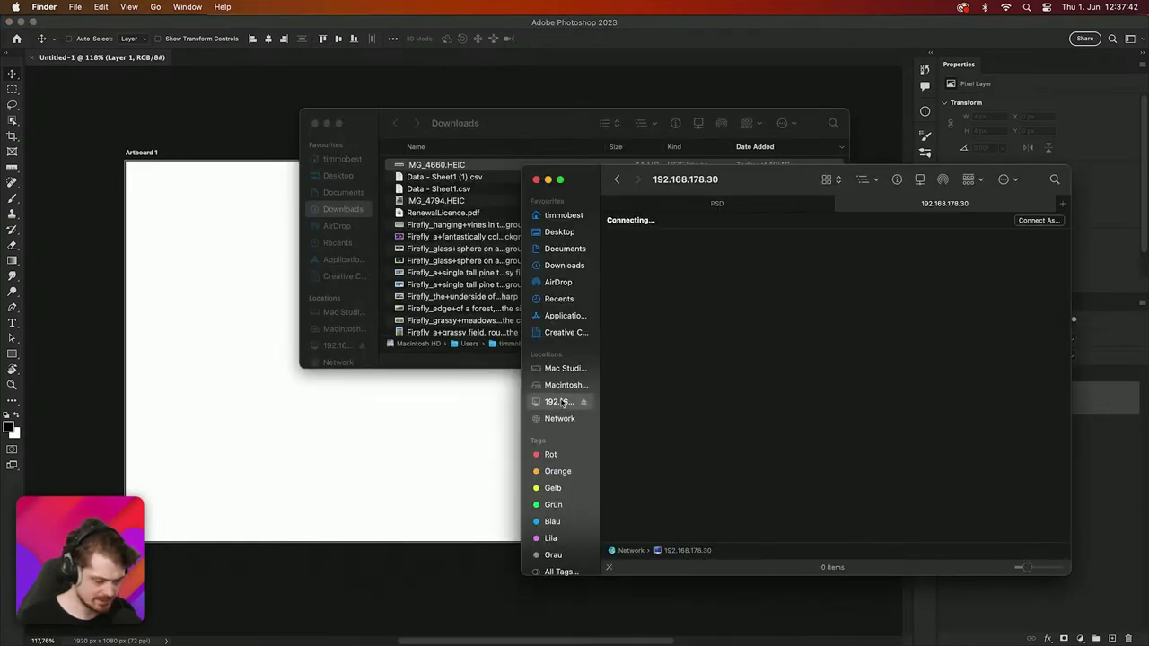
{"action": "double_click", "coordinate": [639, 256]}
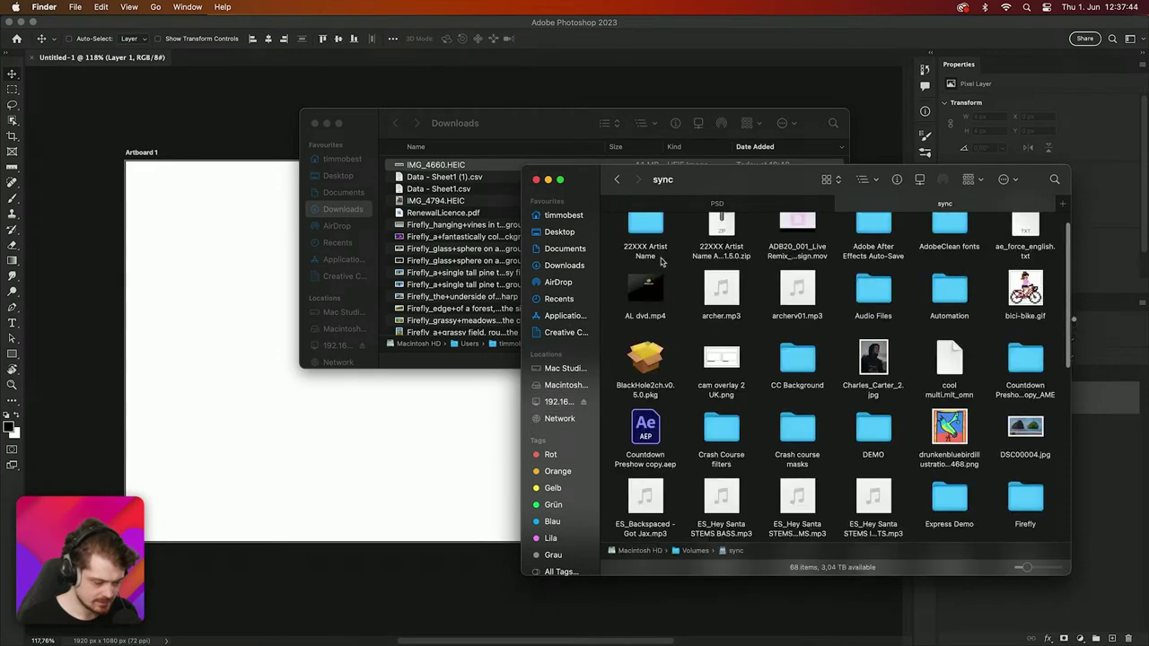
{"action": "left_click", "coordinate": [959, 292]}
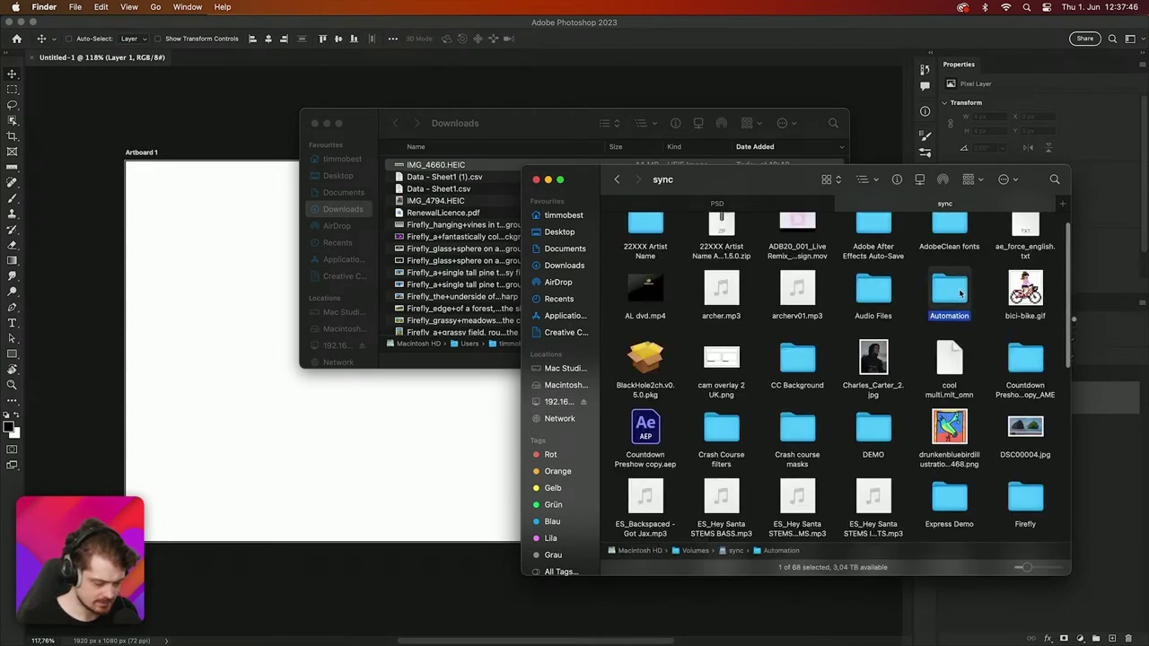
{"action": "type", "text": "photoshop"}
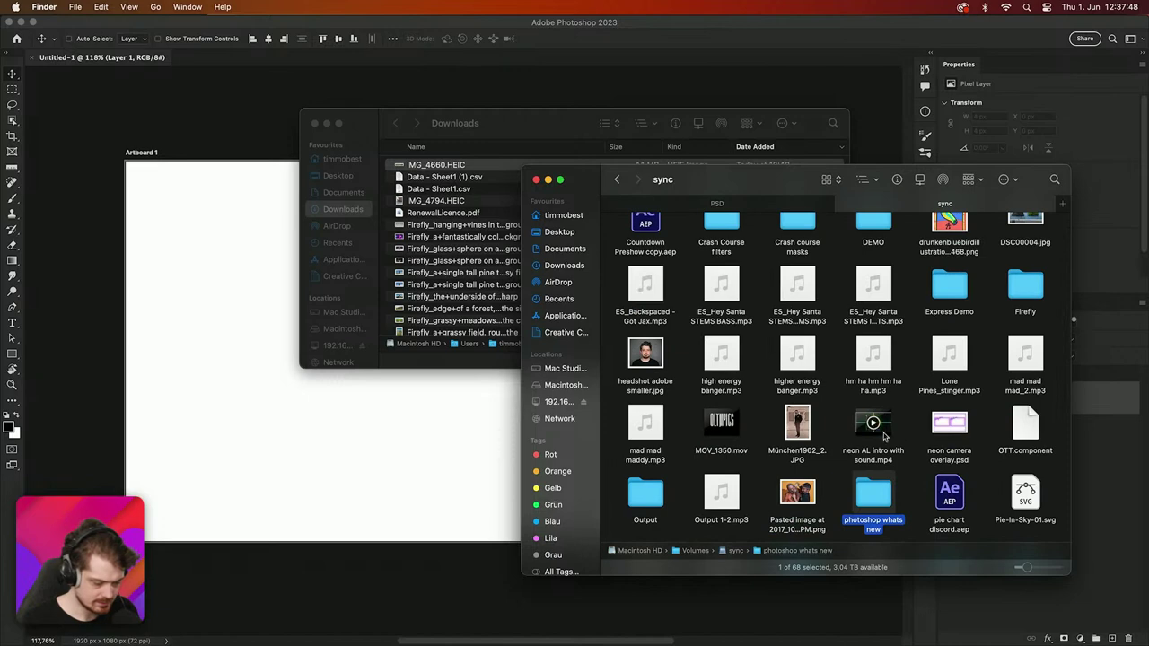
{"action": "double_click", "coordinate": [866, 510]}
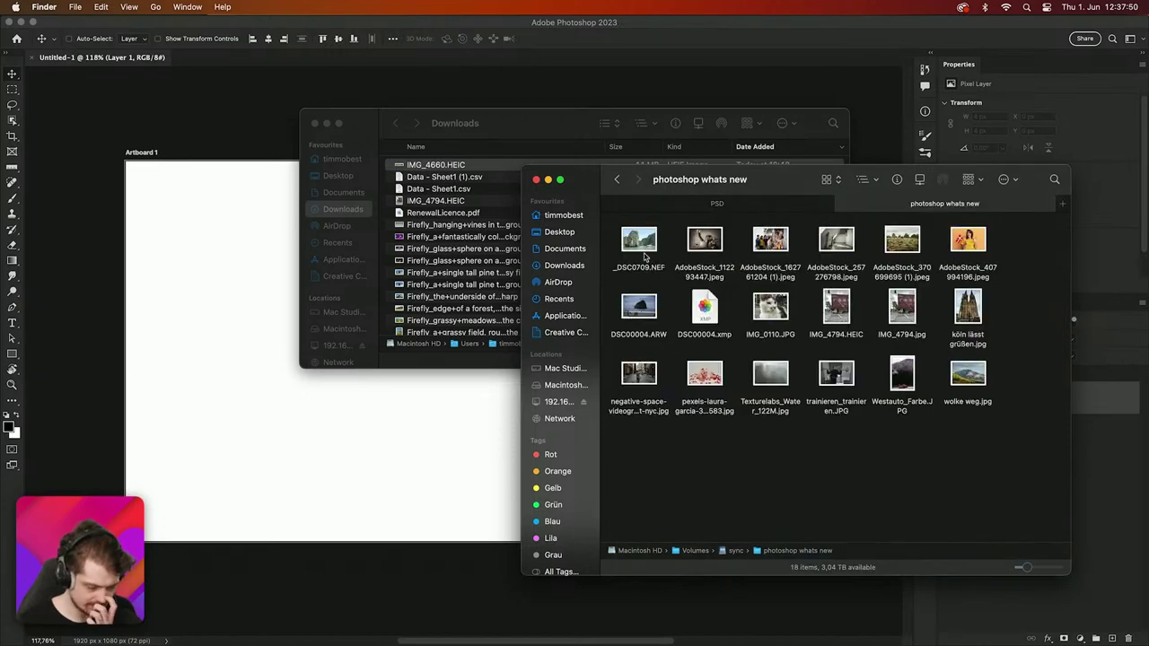
{"action": "left_click", "coordinate": [616, 180]}
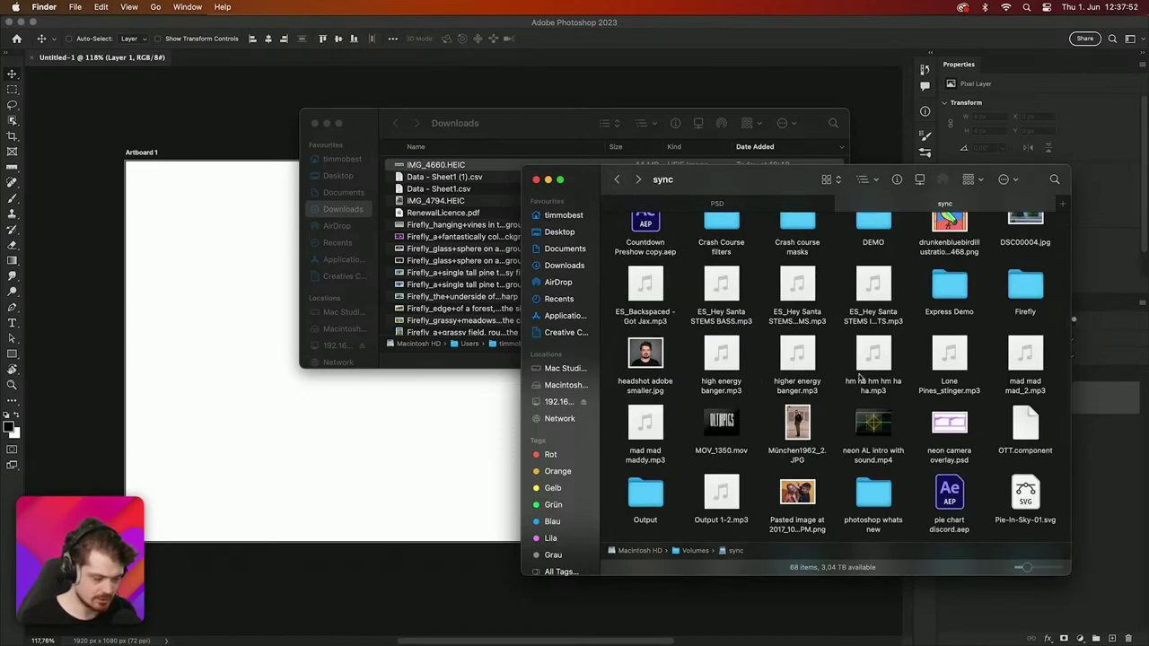
{"action": "scroll", "coordinate": [859, 378], "scroll_direction": "up", "scroll_amount": 5}
{"action": "double_click", "coordinate": [949, 316]}
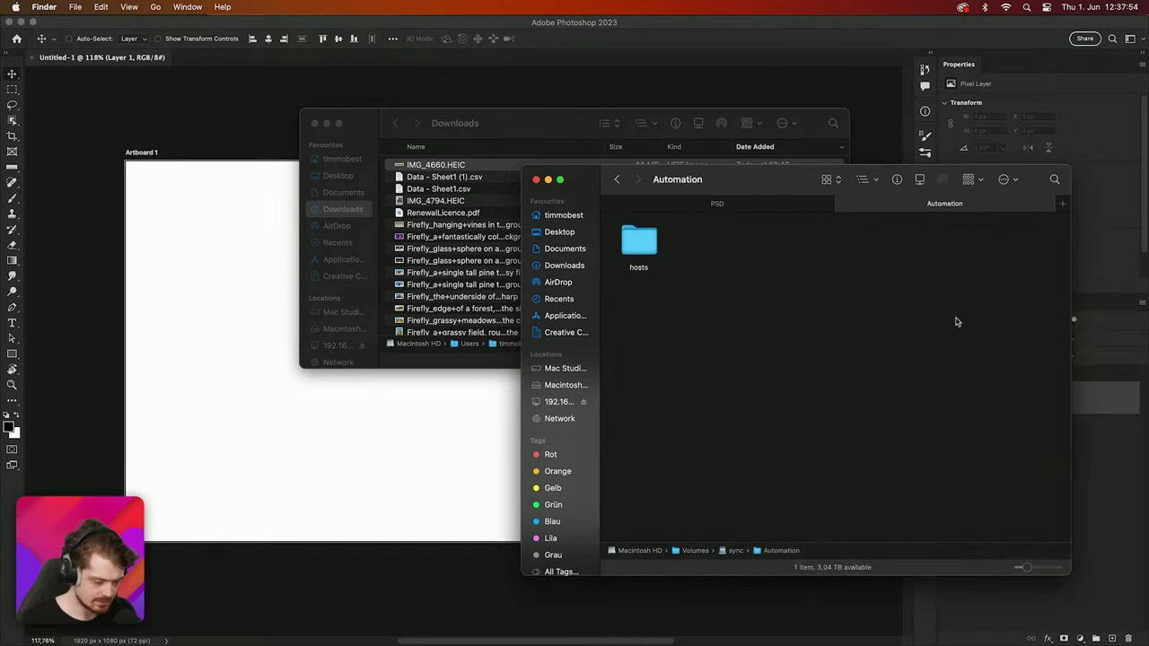
{"action": "double_click", "coordinate": [639, 241]}
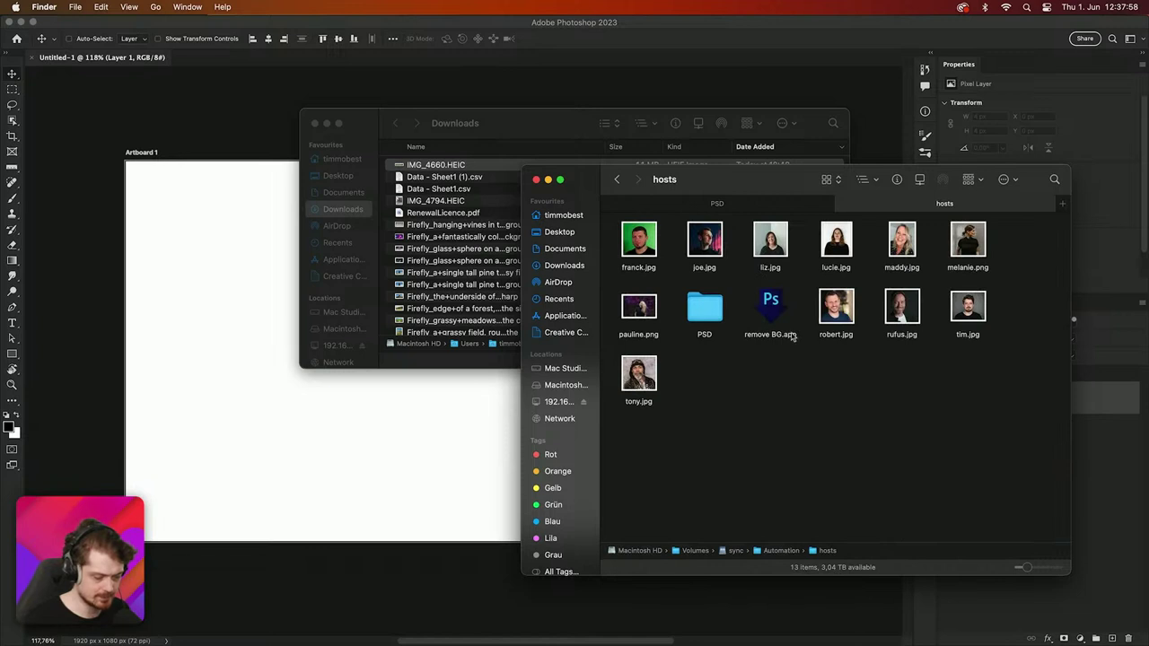
Step: Drop the headshot onto the artboard, shrink it into the lower right, and remove its background
{"action": "left_click_drag", "start_coordinate": [967, 309], "coordinate": [575, 496]}
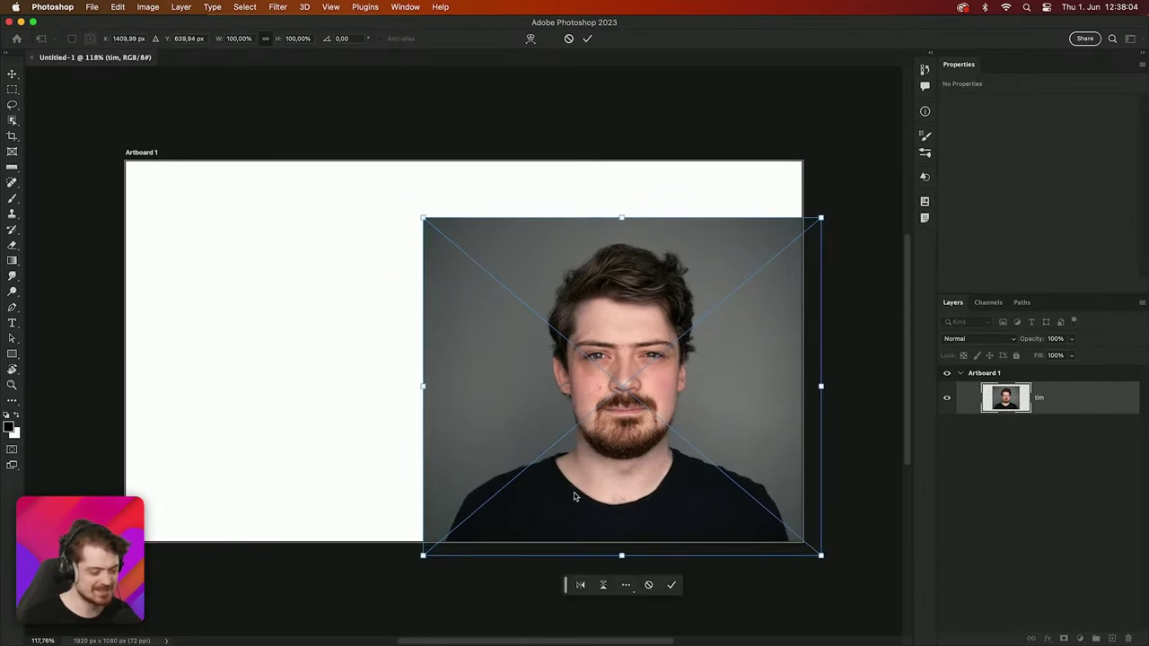
{"action": "left_click_drag", "start_coordinate": [424, 213], "coordinate": [508, 285]}
{"action": "key", "text": "Return"}
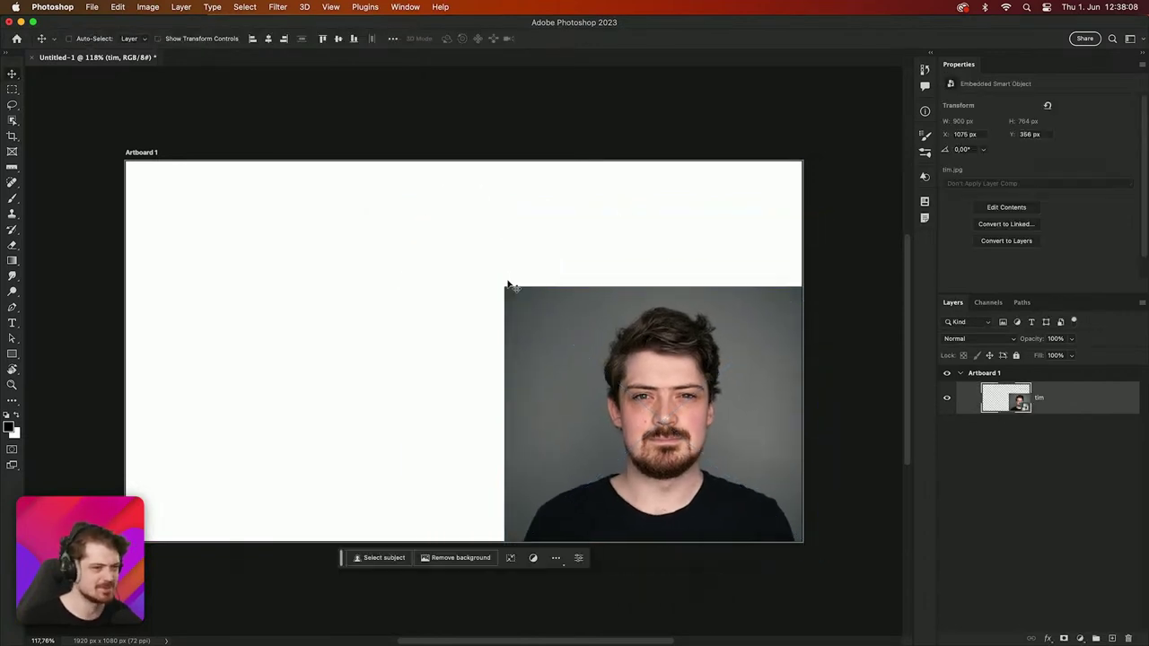
{"action": "left_click_drag", "start_coordinate": [586, 336], "coordinate": [544, 331]}
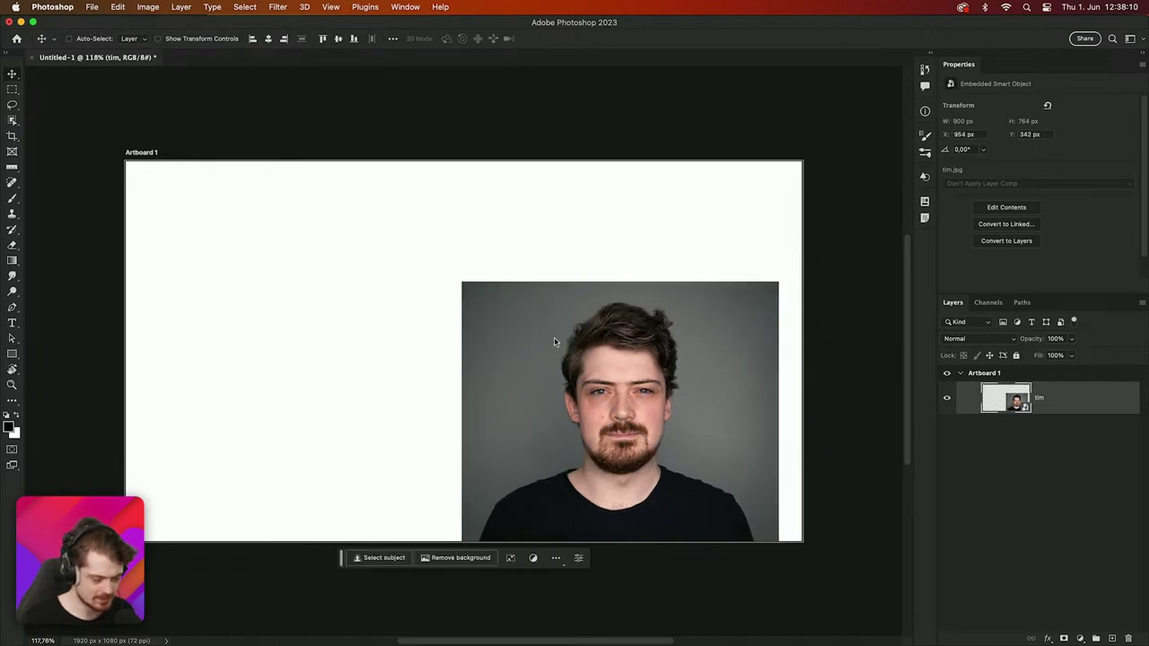
{"action": "left_click", "coordinate": [460, 558]}
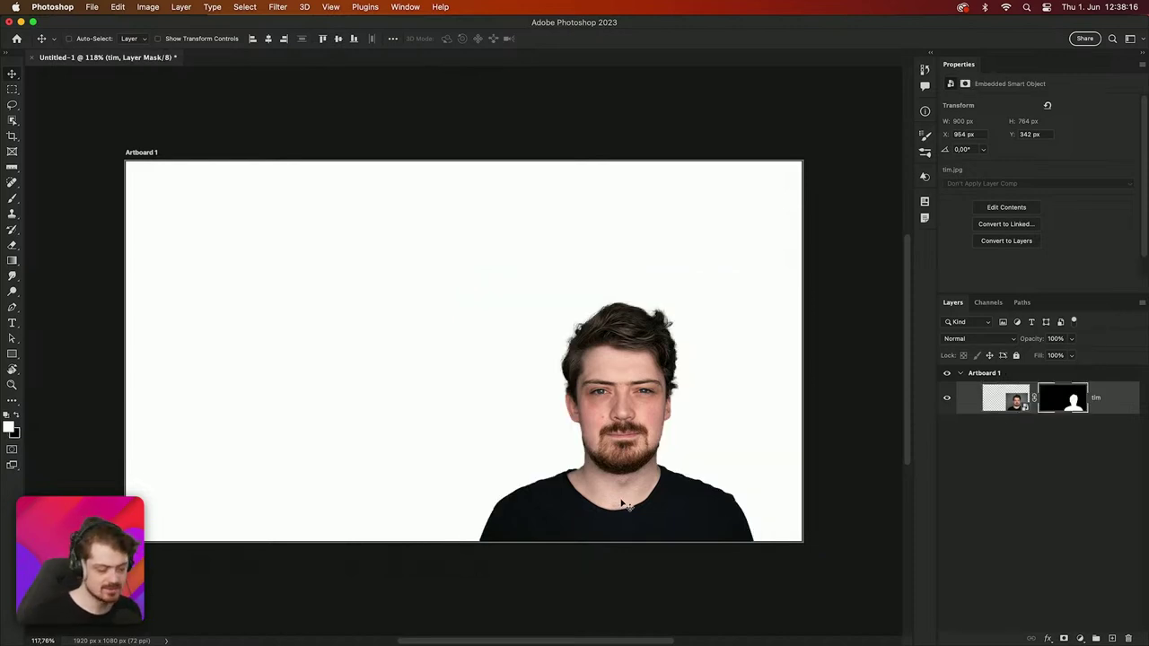
{"action": "left_click_drag", "start_coordinate": [626, 505], "coordinate": [649, 506]}
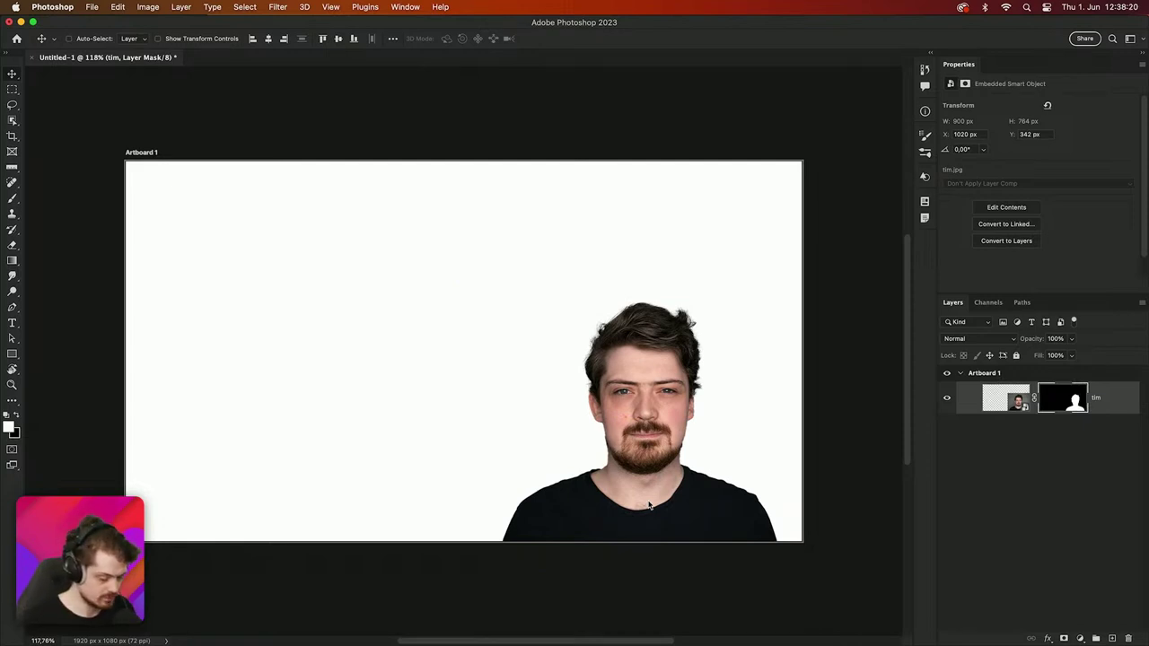
Step: Start a text layer left of centre set in Avenir Heavy
{"action": "key", "text": "t"}
{"action": "left_click", "coordinate": [224, 300]}
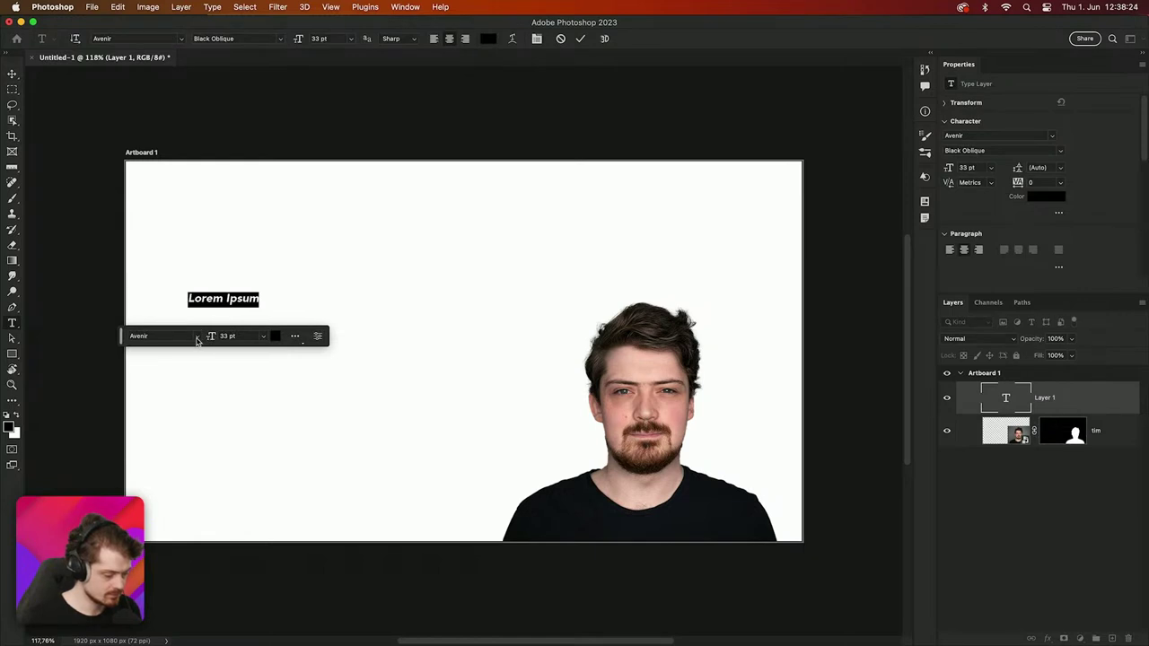
{"action": "left_click", "coordinate": [198, 339]}
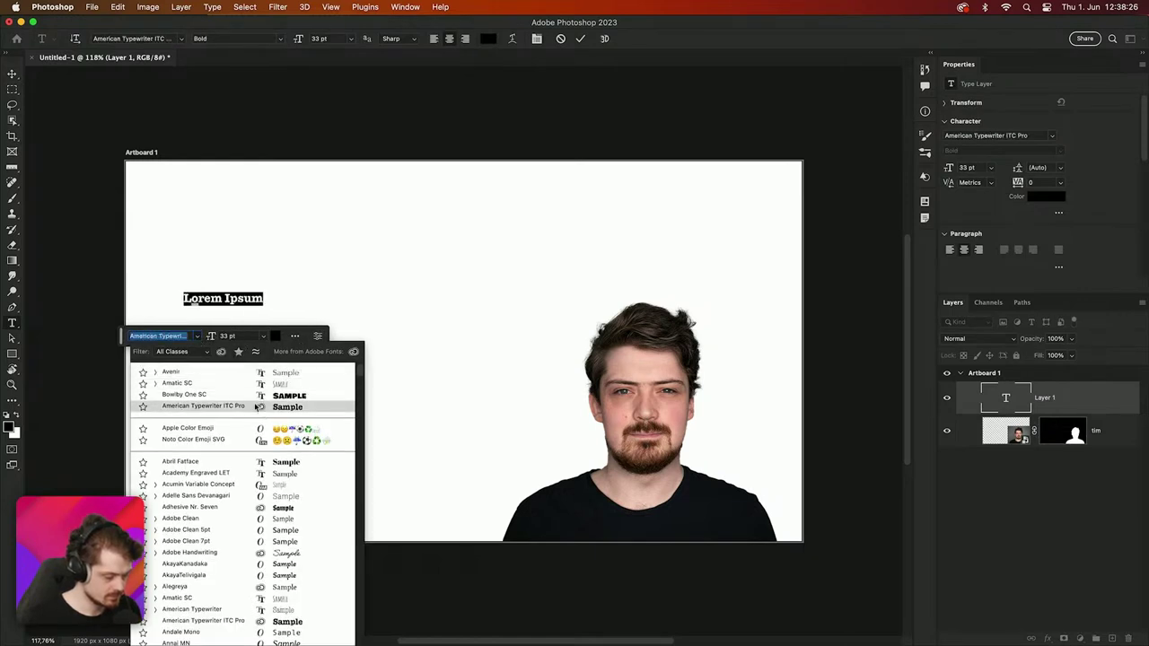
{"action": "key", "text": "Up"}
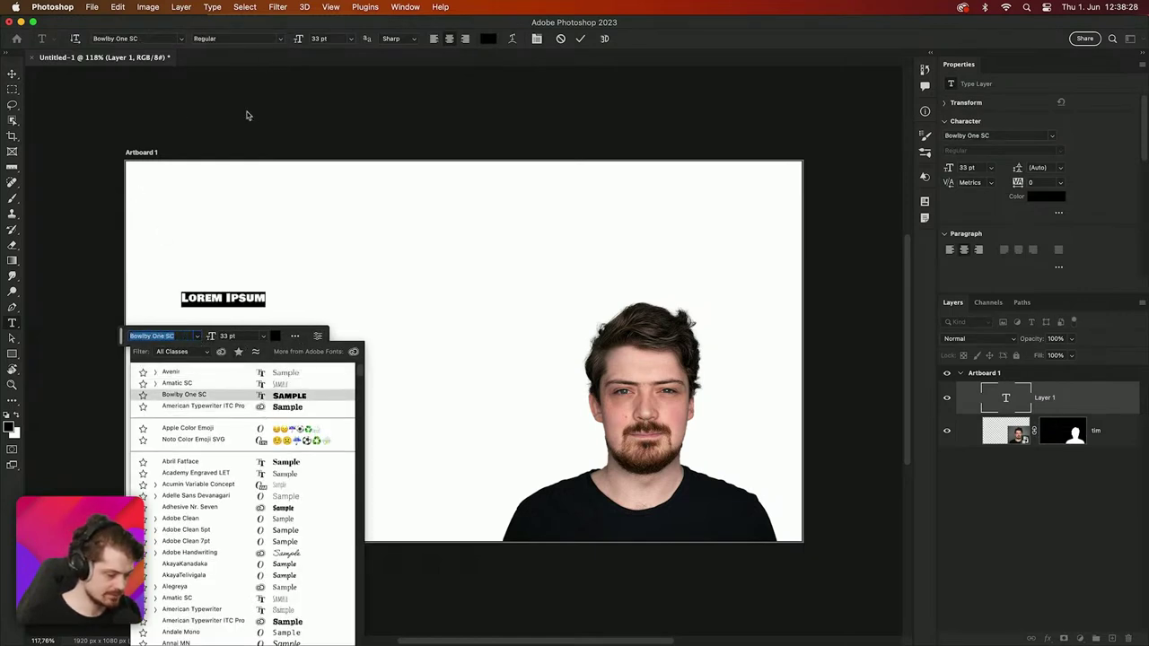
{"action": "left_click", "coordinate": [189, 375]}
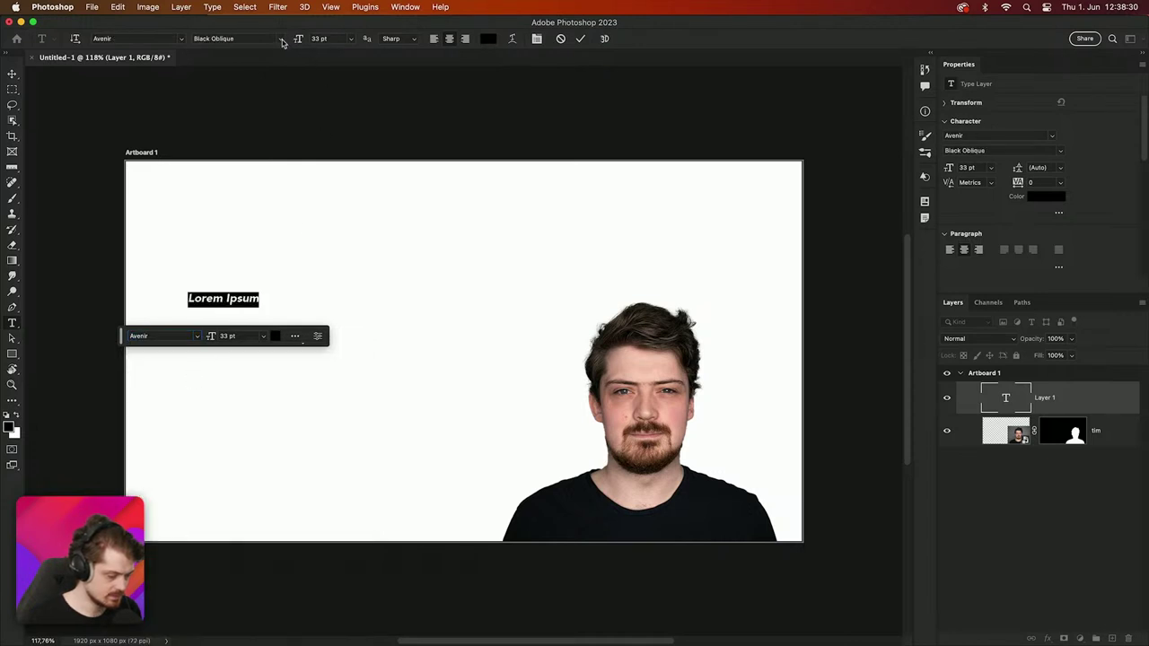
{"action": "left_click", "coordinate": [282, 40]}
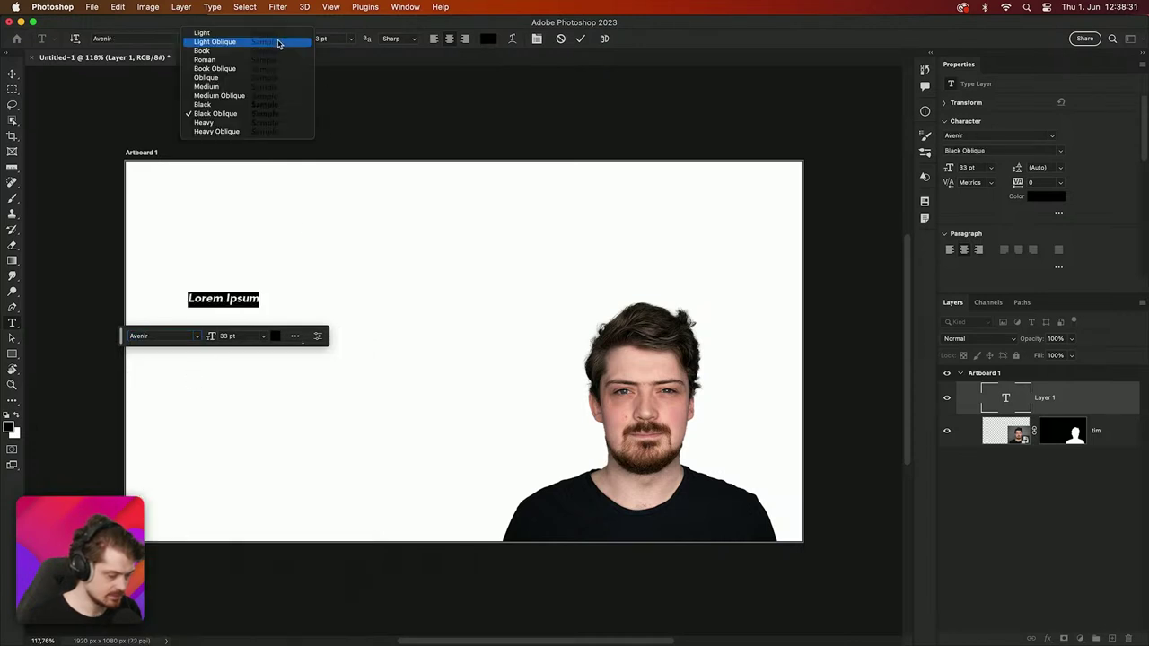
{"action": "left_click", "coordinate": [206, 123]}
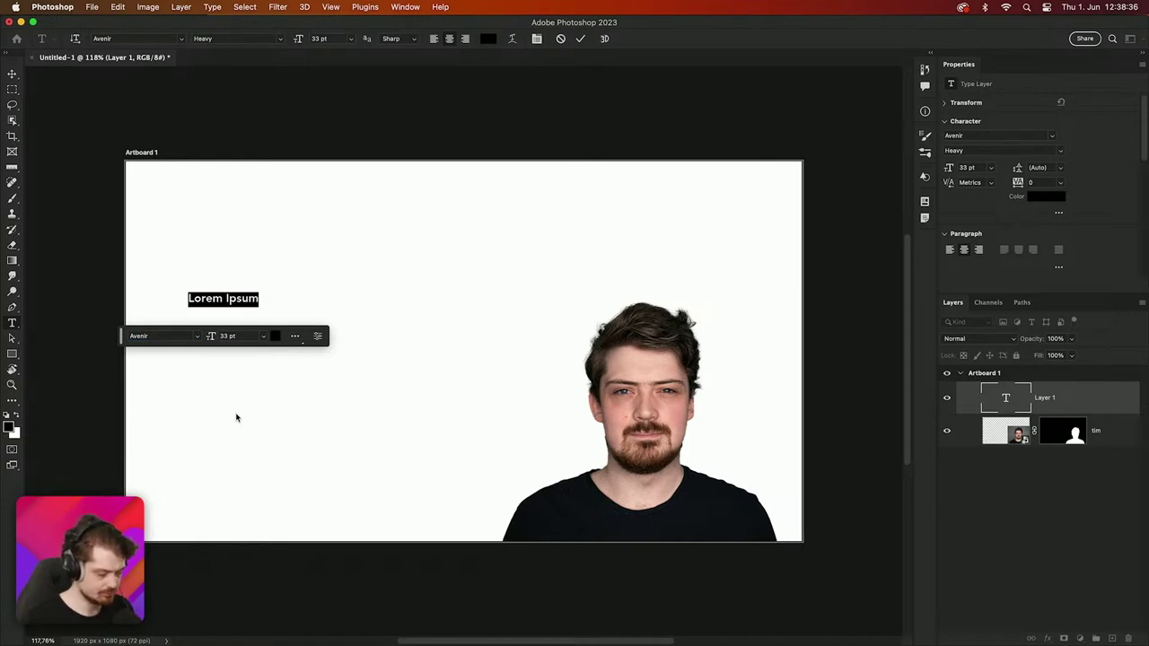
Step: Type 'Crash Course' and 'Photoshop' on two left-aligned lines and commit the text
{"action": "type", "text": "Crash Course"}
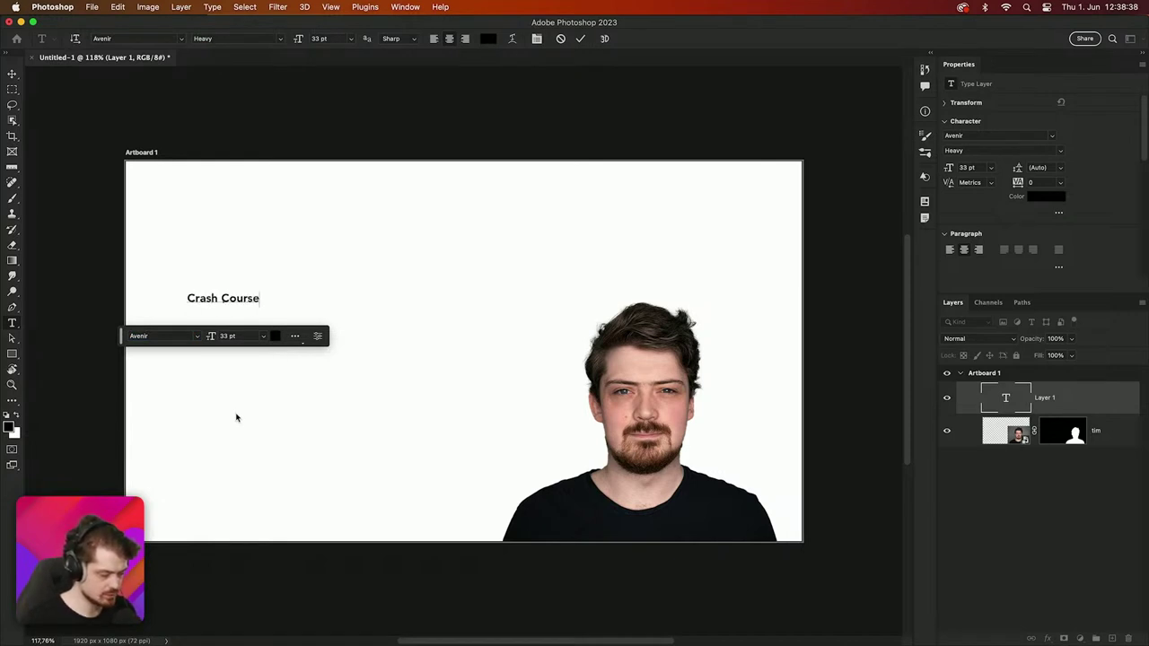
{"action": "left_click", "coordinate": [434, 39]}
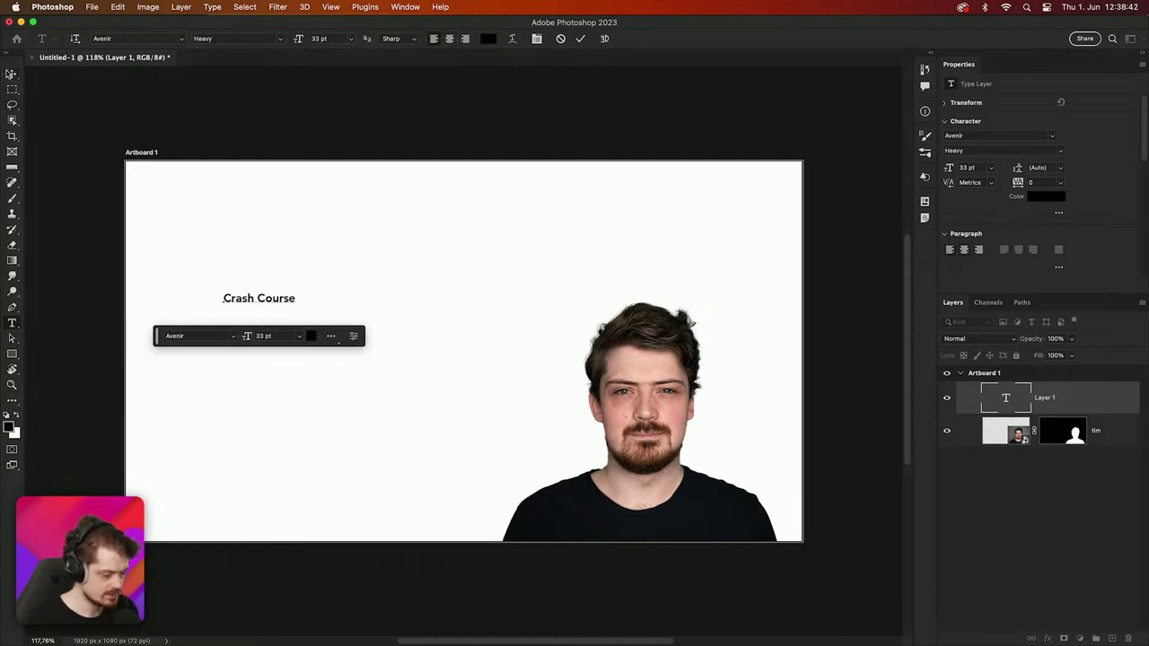
{"action": "key", "text": "Return"}
{"action": "type", "text": "Photoshop"}
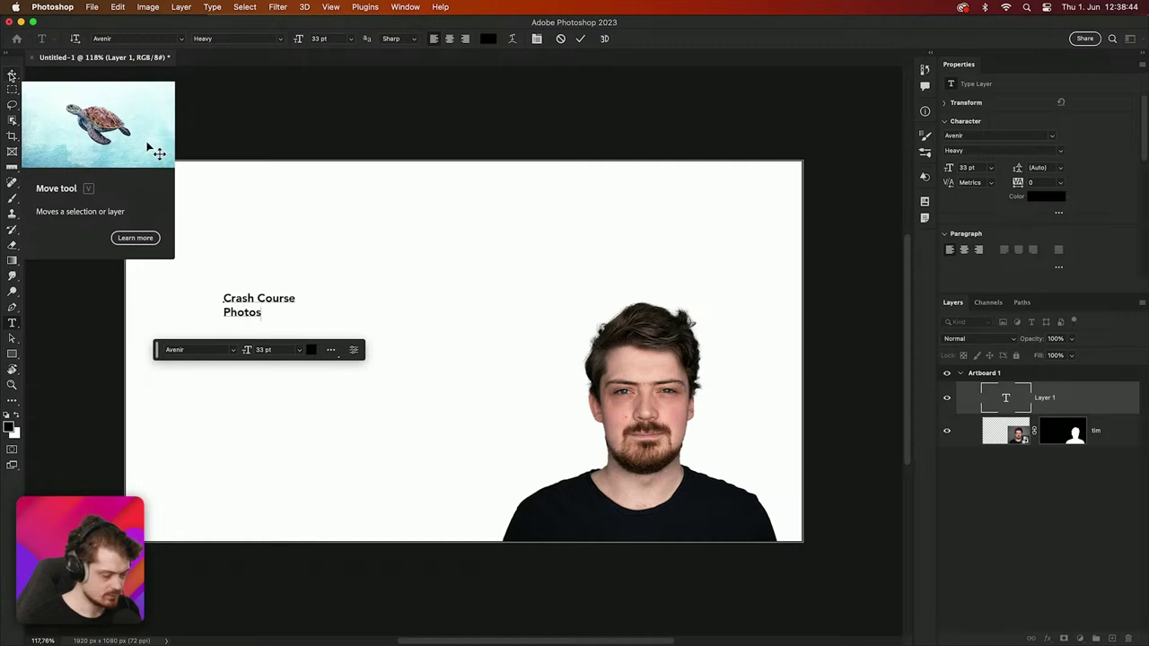
{"action": "left_click", "coordinate": [12, 75]}
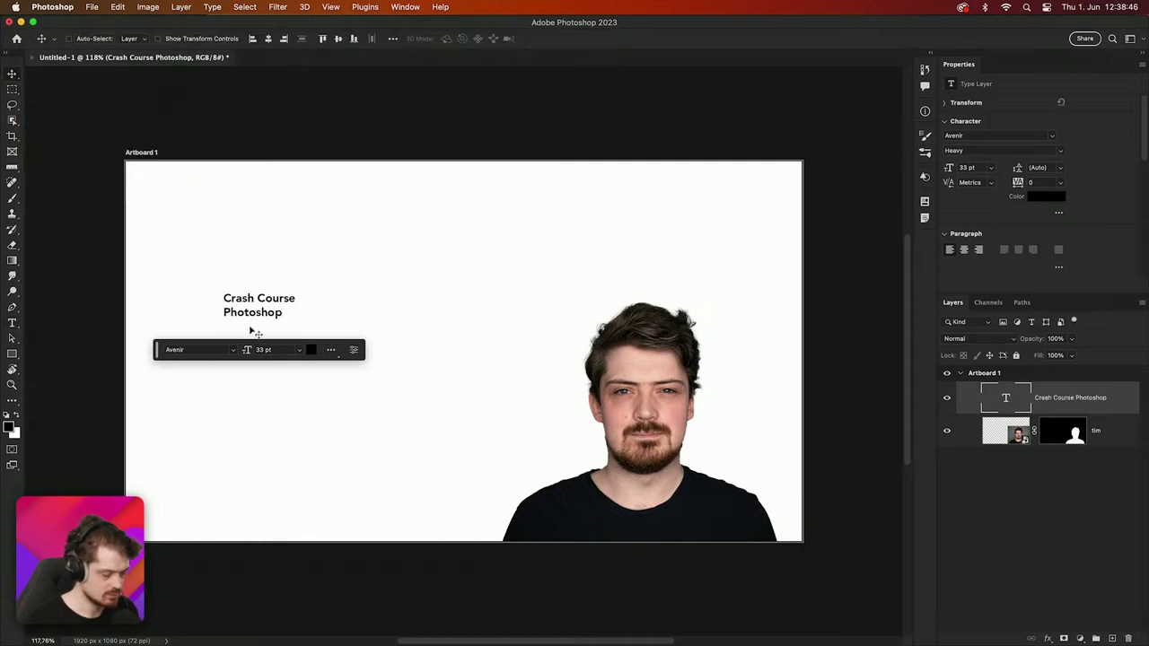
Step: Enlarge the title to about 148.82 pt and move it to the artboard's top left
{"action": "key", "text": "super+t"}
{"action": "left_click_drag", "start_coordinate": [297, 319], "coordinate": [548, 418]}
{"action": "left_click_drag", "start_coordinate": [353, 425], "coordinate": [279, 519]}
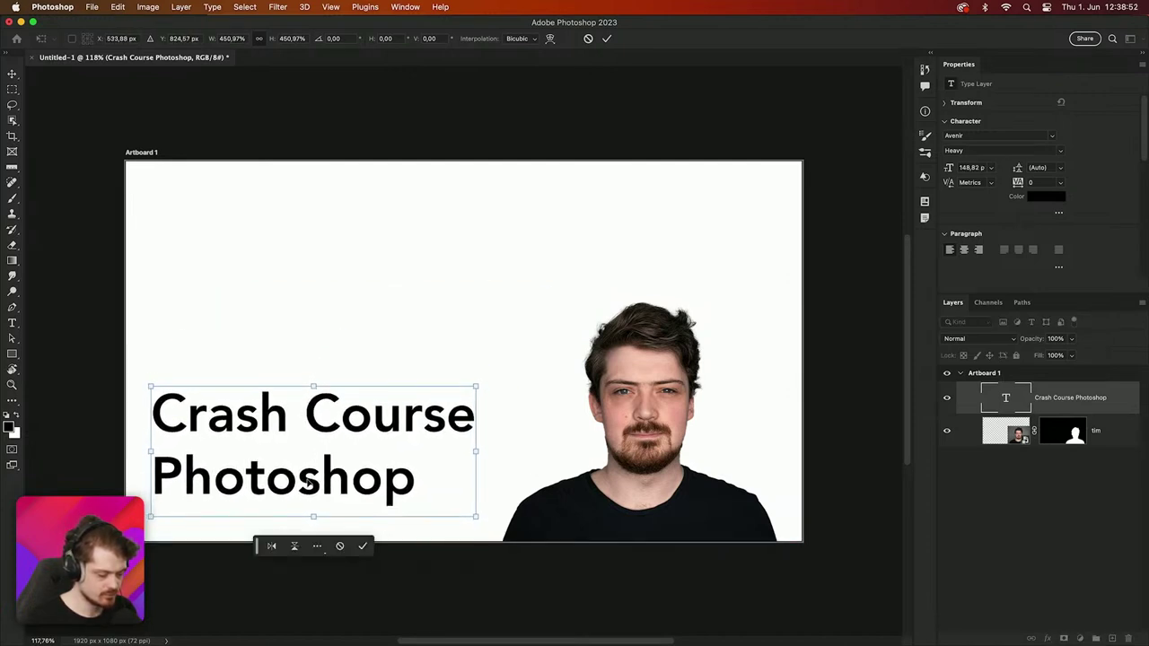
{"action": "left_click_drag", "start_coordinate": [308, 480], "coordinate": [308, 283]}
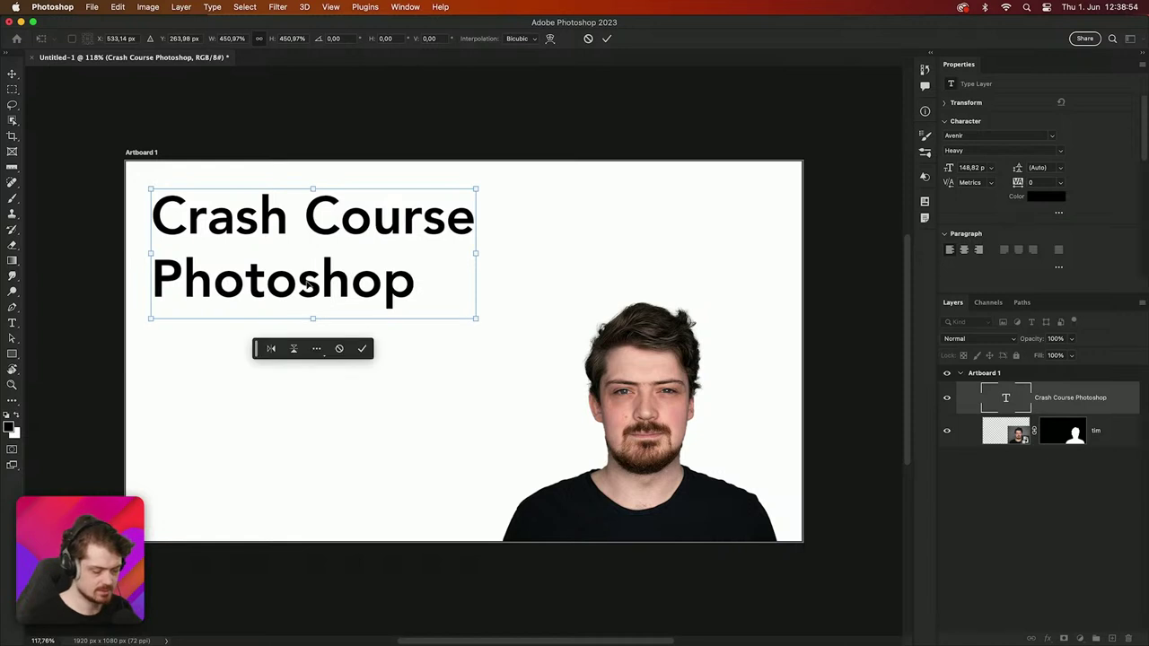
{"action": "key", "text": "Return"}
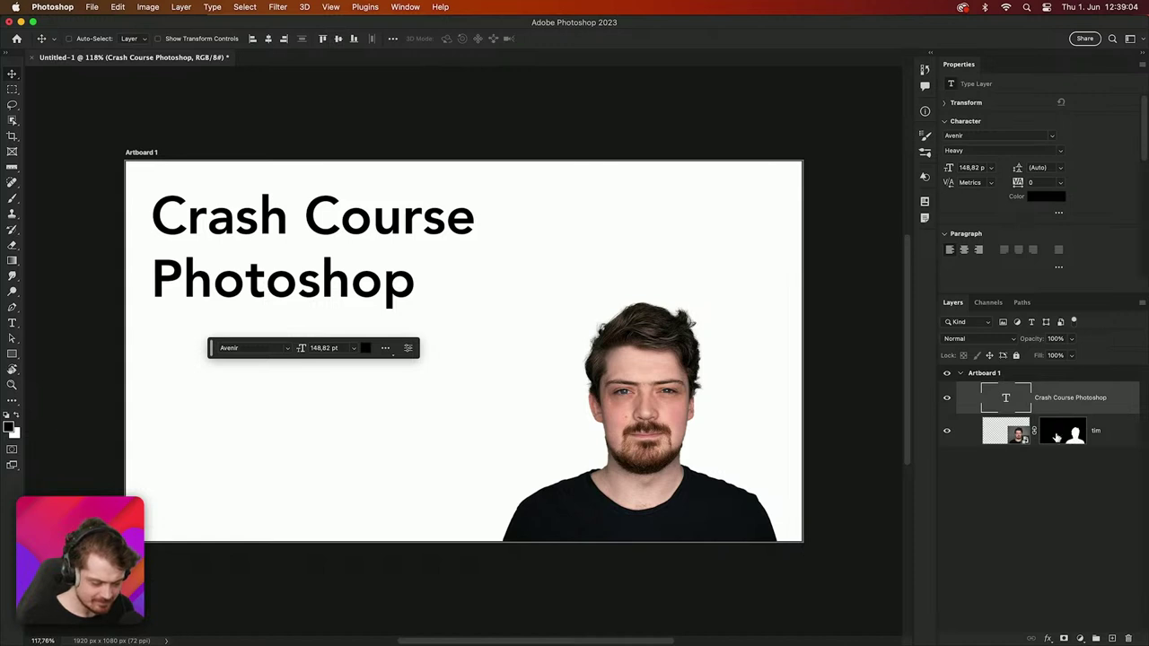
Step: Test-squash the portrait, cancel the transform, and add an empty Layer 1 above it
{"action": "left_click", "coordinate": [995, 439]}
{"action": "key", "text": "super+t"}
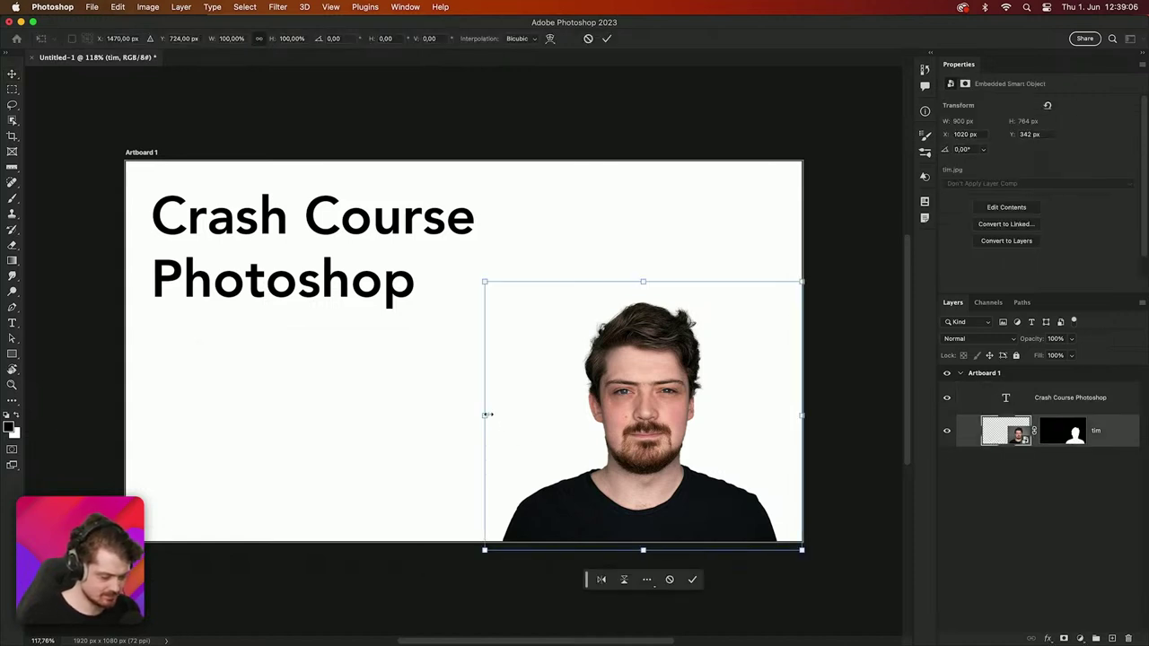
{"action": "left_click_drag", "start_coordinate": [486, 415], "coordinate": [598, 411]}
{"action": "key", "text": "Escape"}
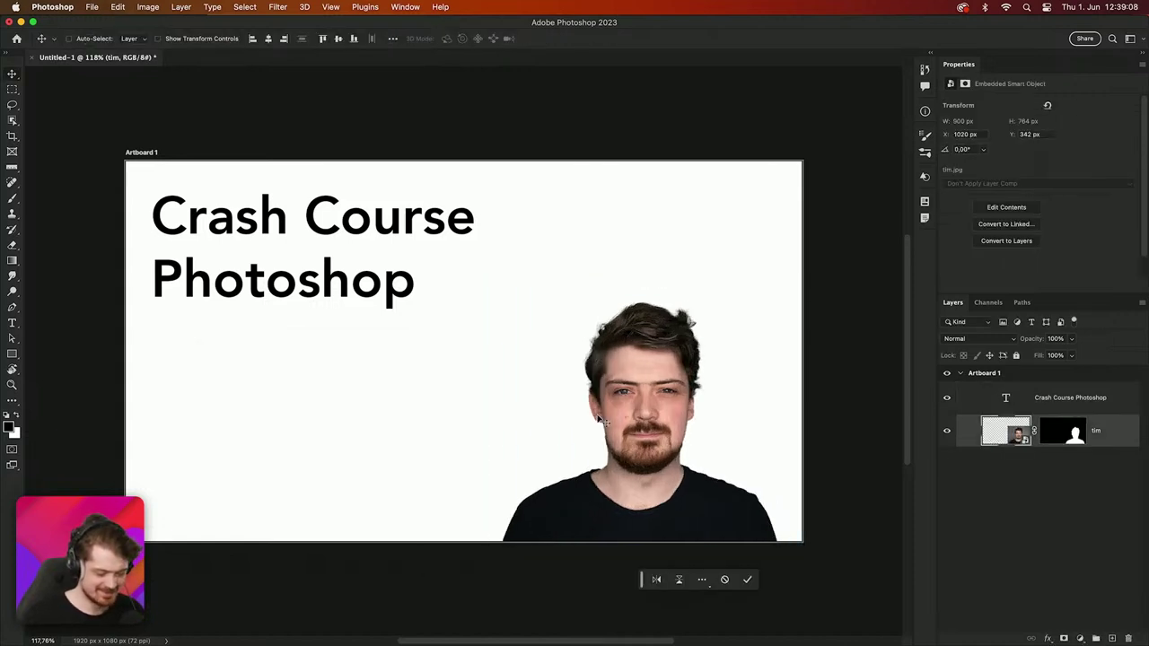
{"action": "left_click", "coordinate": [1041, 408]}
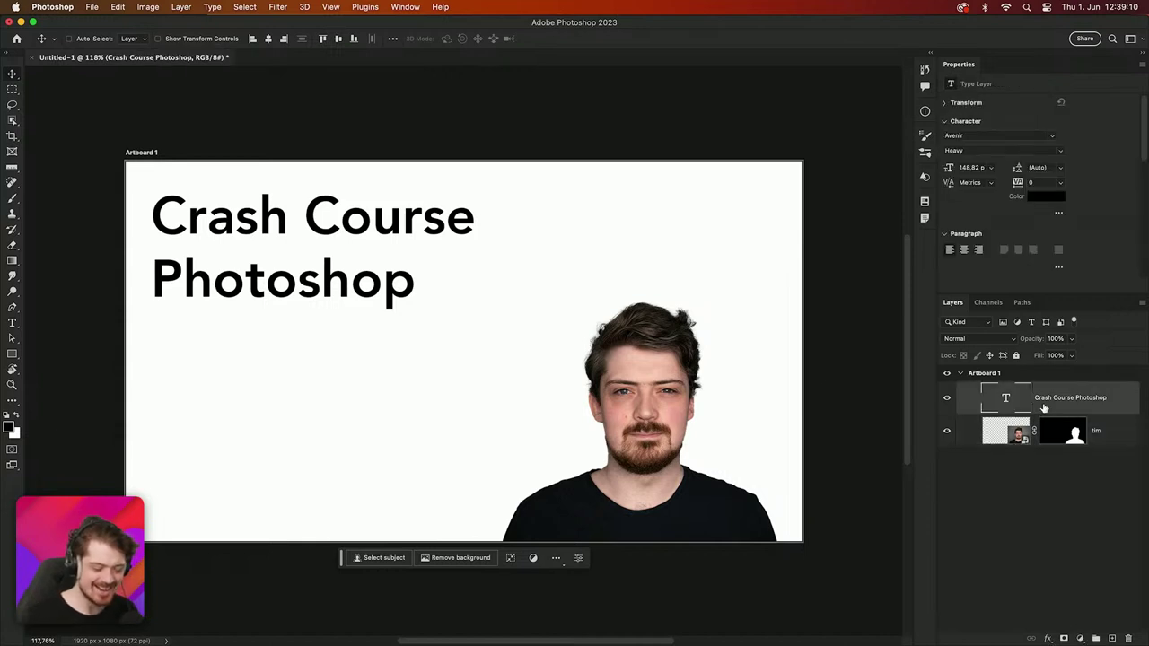
{"action": "left_click", "coordinate": [989, 437]}
{"action": "left_click", "coordinate": [1112, 638]}
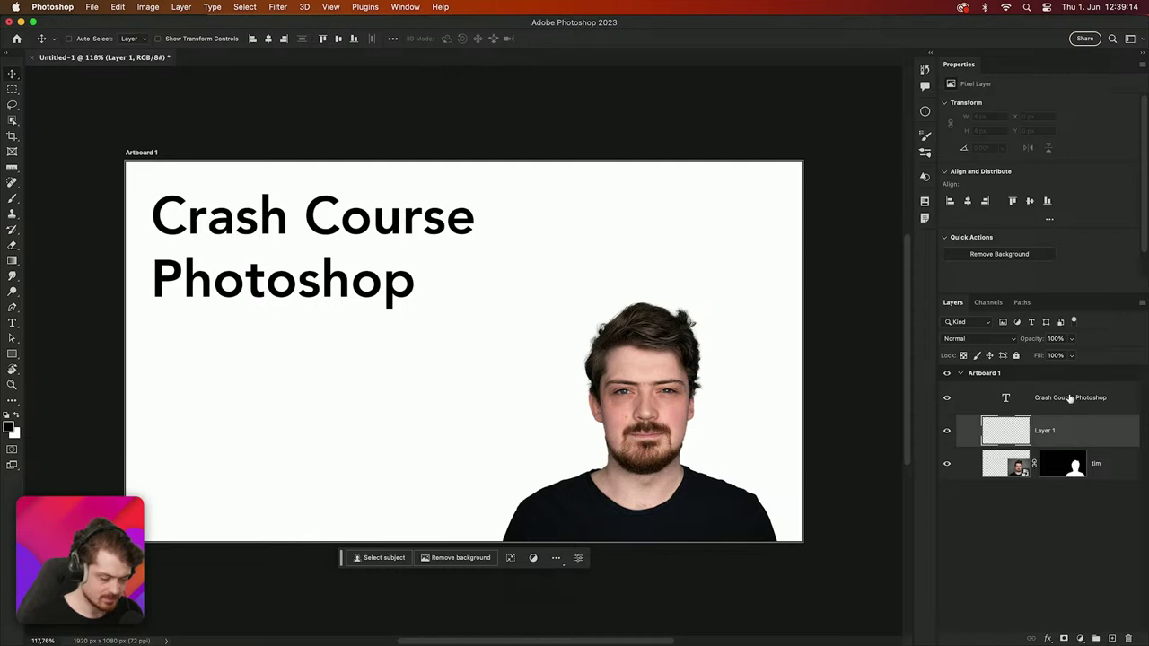
Step: Move Layer 1 below the portrait and set foreground #4e52ff and background #0987c8
{"action": "left_click_drag", "start_coordinate": [1076, 427], "coordinate": [1077, 511]}
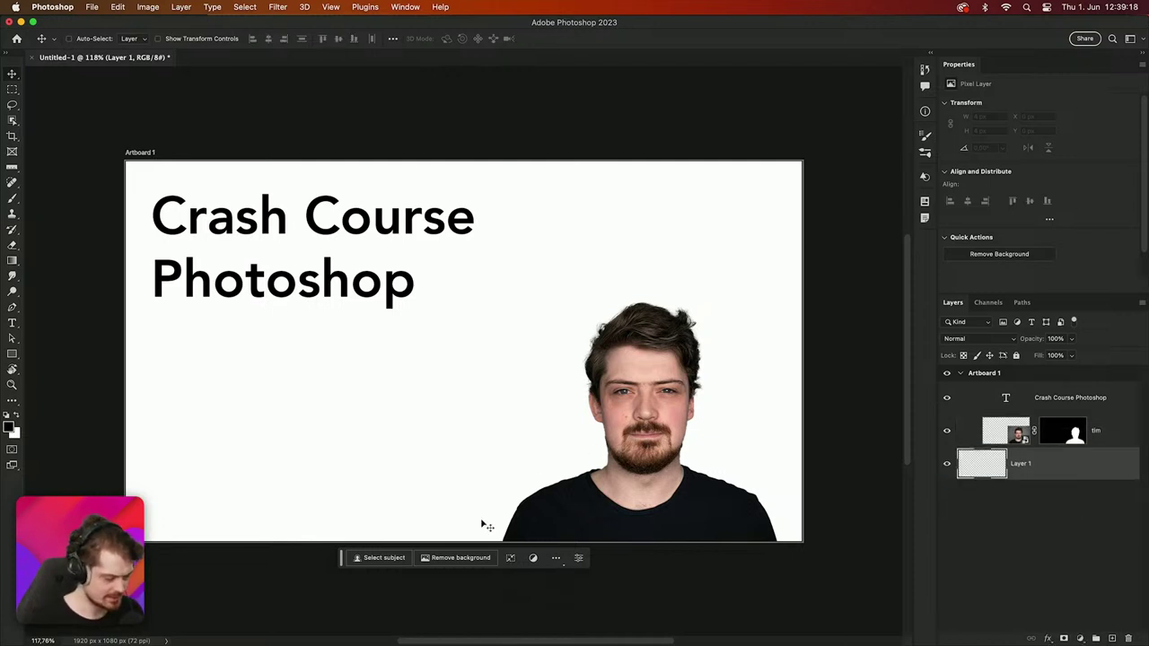
{"action": "left_click", "coordinate": [9, 428]}
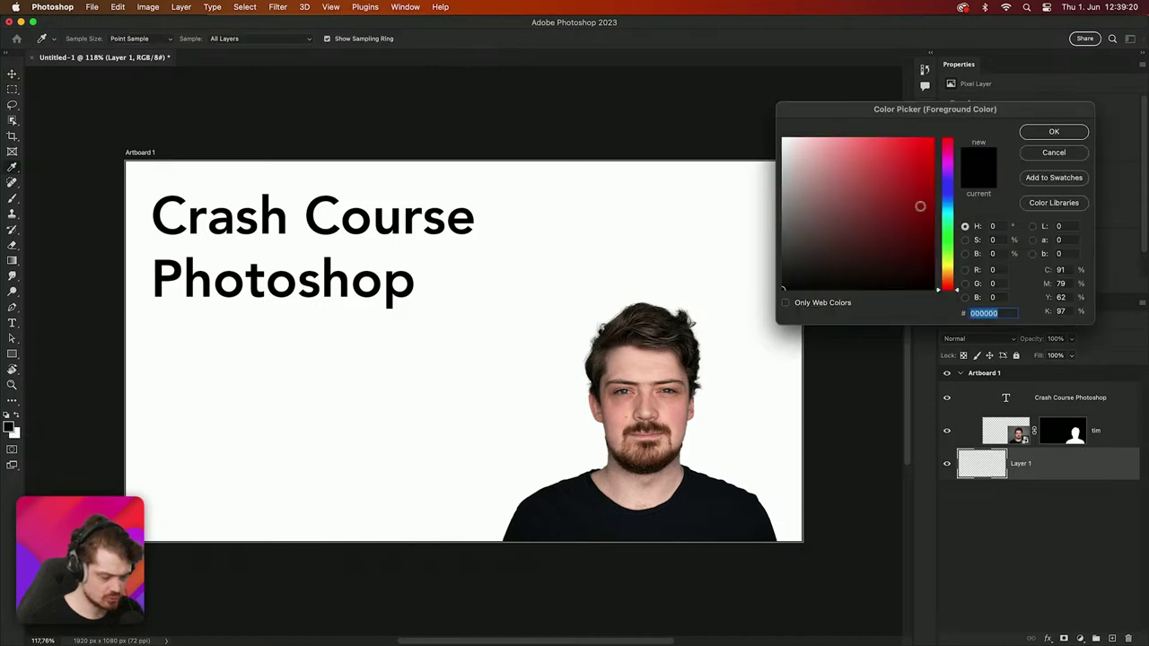
{"action": "left_click", "coordinate": [947, 189]}
{"action": "left_click_drag", "start_coordinate": [918, 186], "coordinate": [887, 111]}
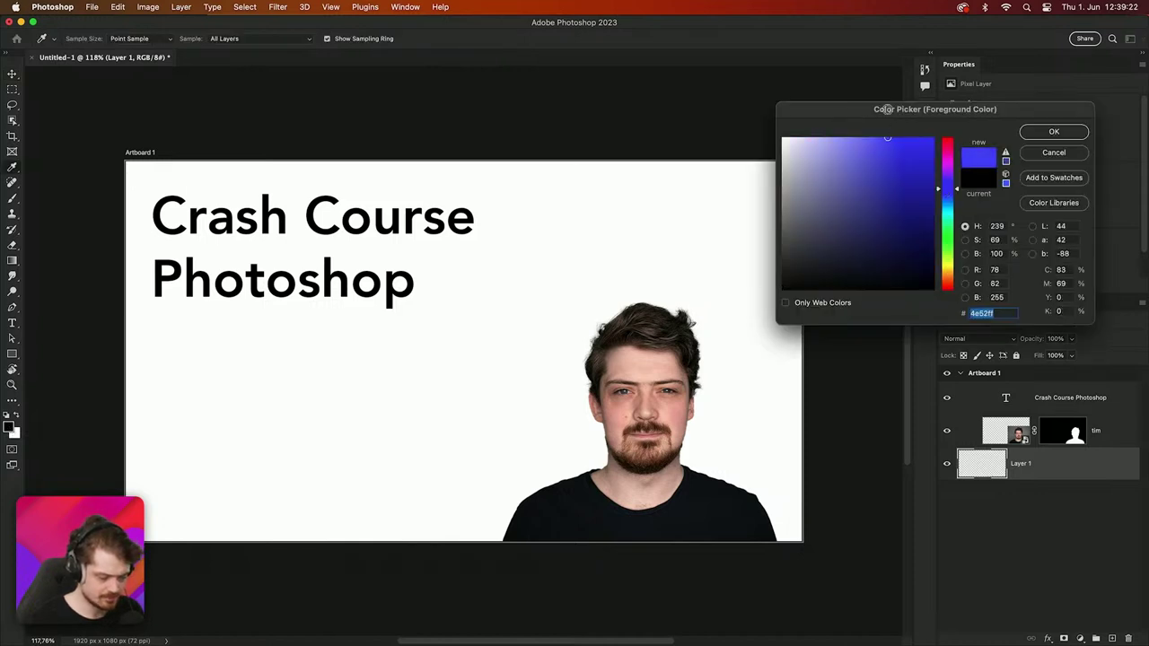
{"action": "left_click", "coordinate": [1031, 135]}
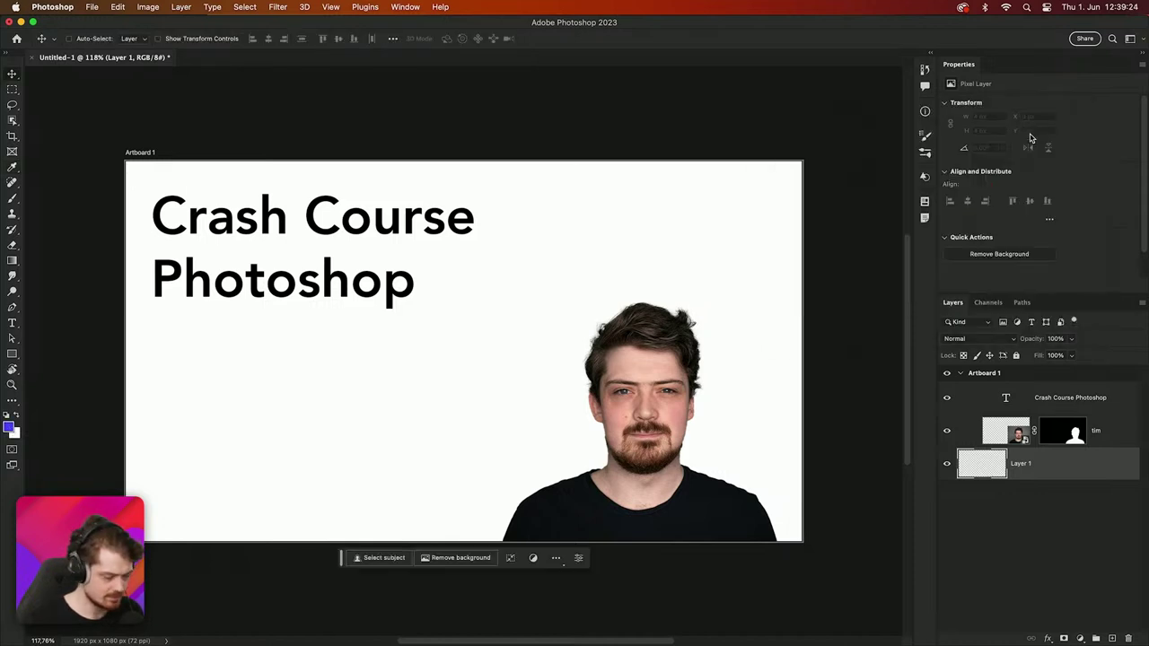
{"action": "left_click", "coordinate": [17, 434]}
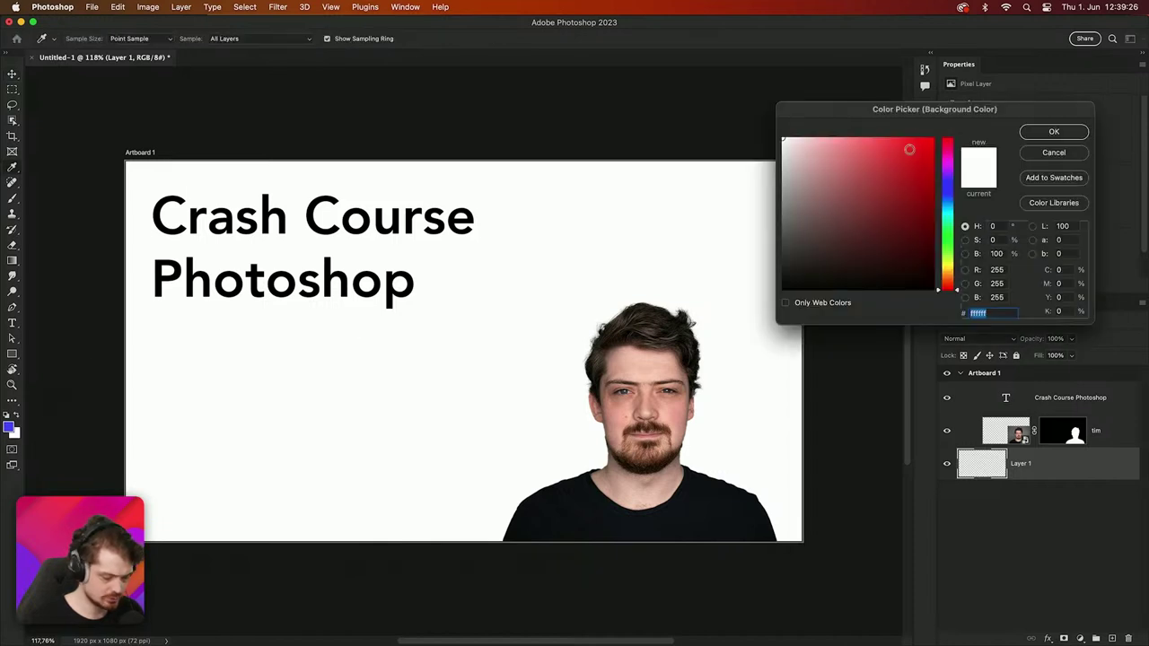
{"action": "left_click", "coordinate": [945, 197]}
{"action": "left_click_drag", "start_coordinate": [945, 197], "coordinate": [944, 203]}
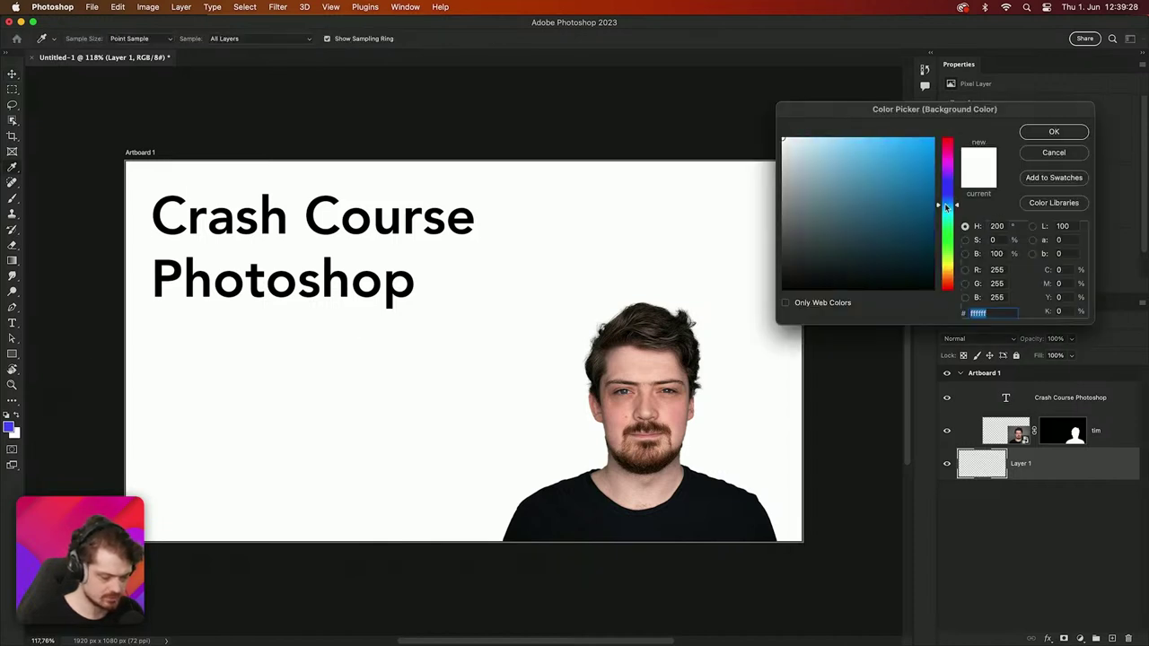
{"action": "type", "text": "0987c8"}
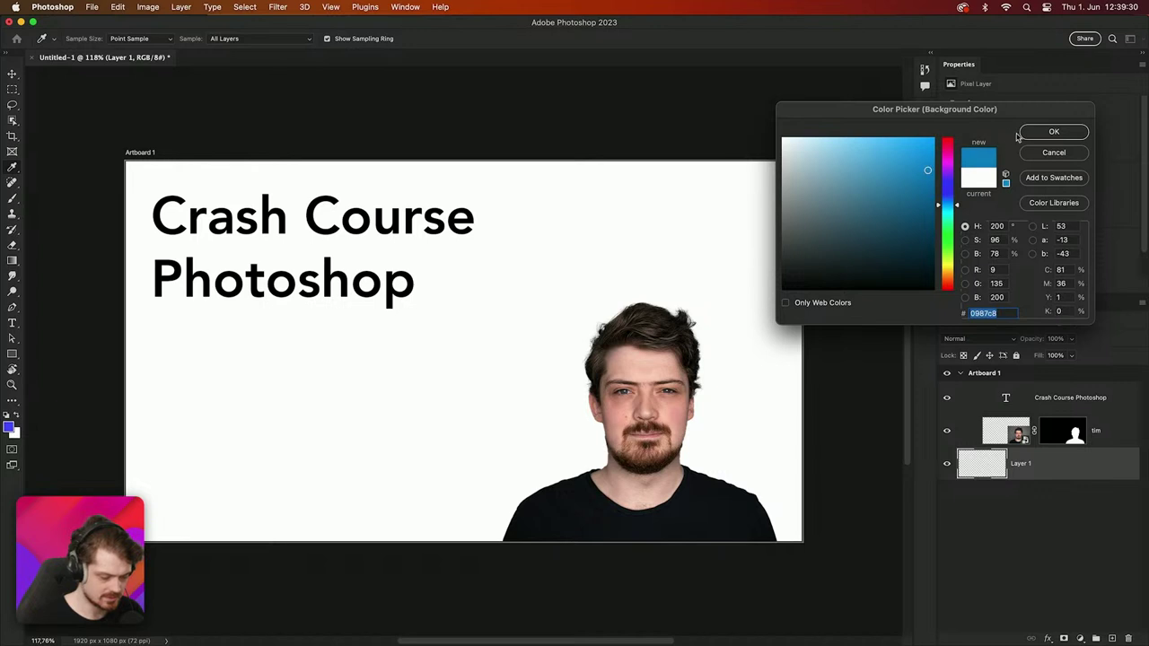
{"action": "left_click", "coordinate": [1023, 135]}
Step: Draw the Grundlagen foreground-to-background gradient from the artboard's bottom to its top
{"action": "key", "text": "g"}
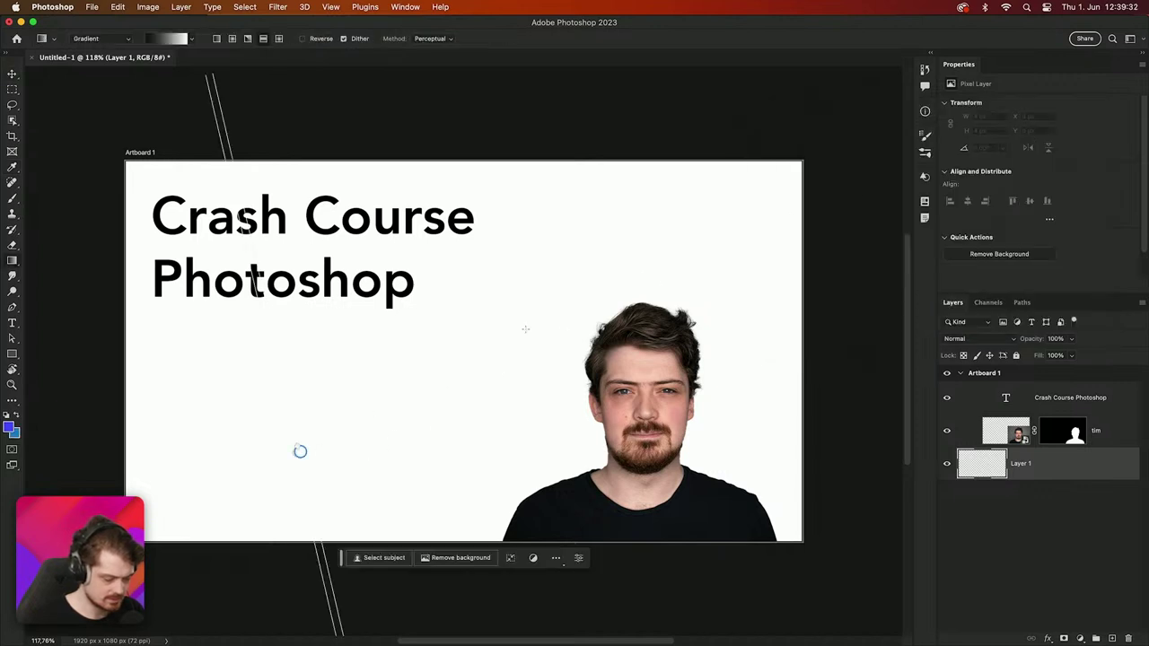
{"action": "left_click_drag", "start_coordinate": [300, 451], "coordinate": [603, 288]}
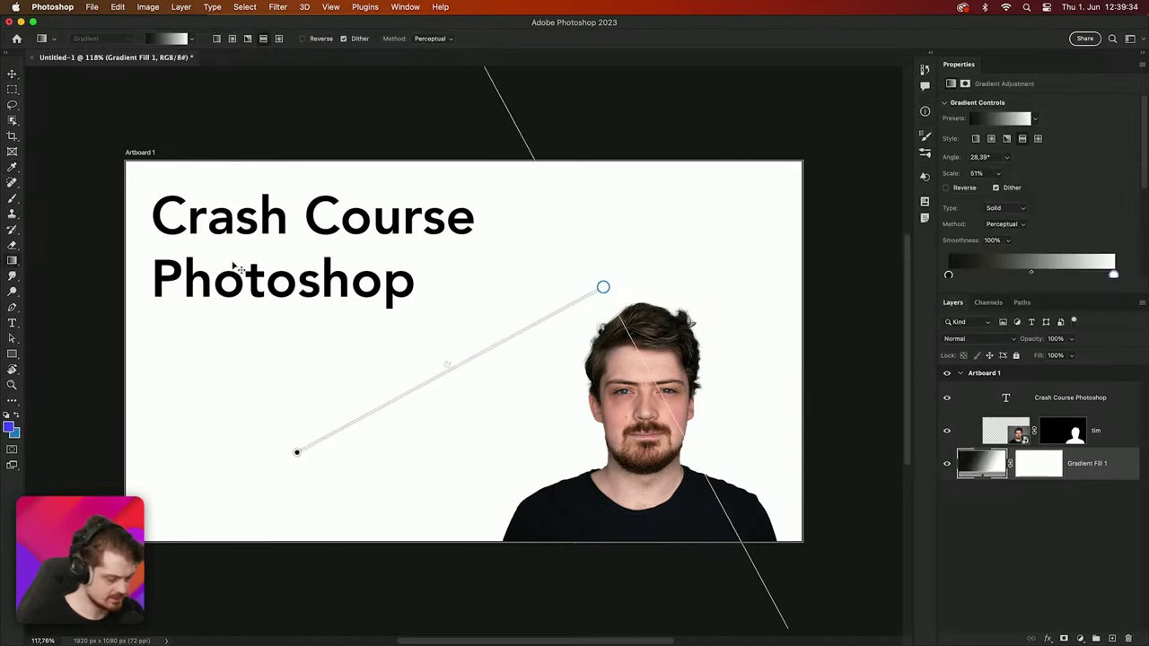
{"action": "key", "text": "super+z"}
{"action": "left_click", "coordinate": [189, 38]}
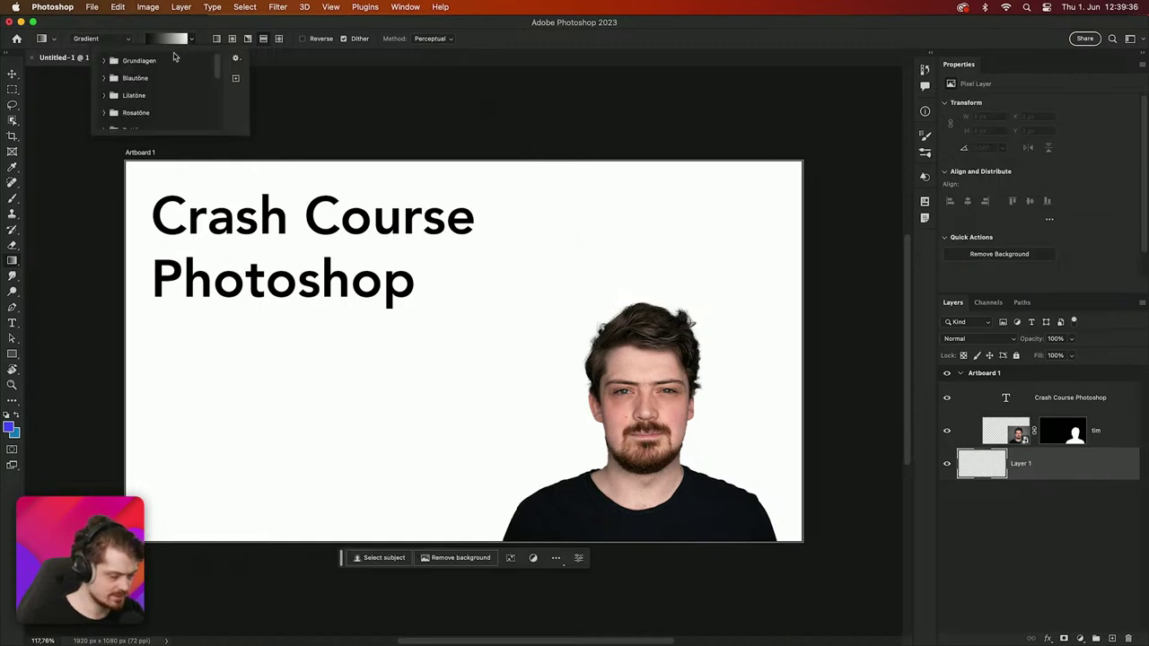
{"action": "left_click", "coordinate": [105, 61]}
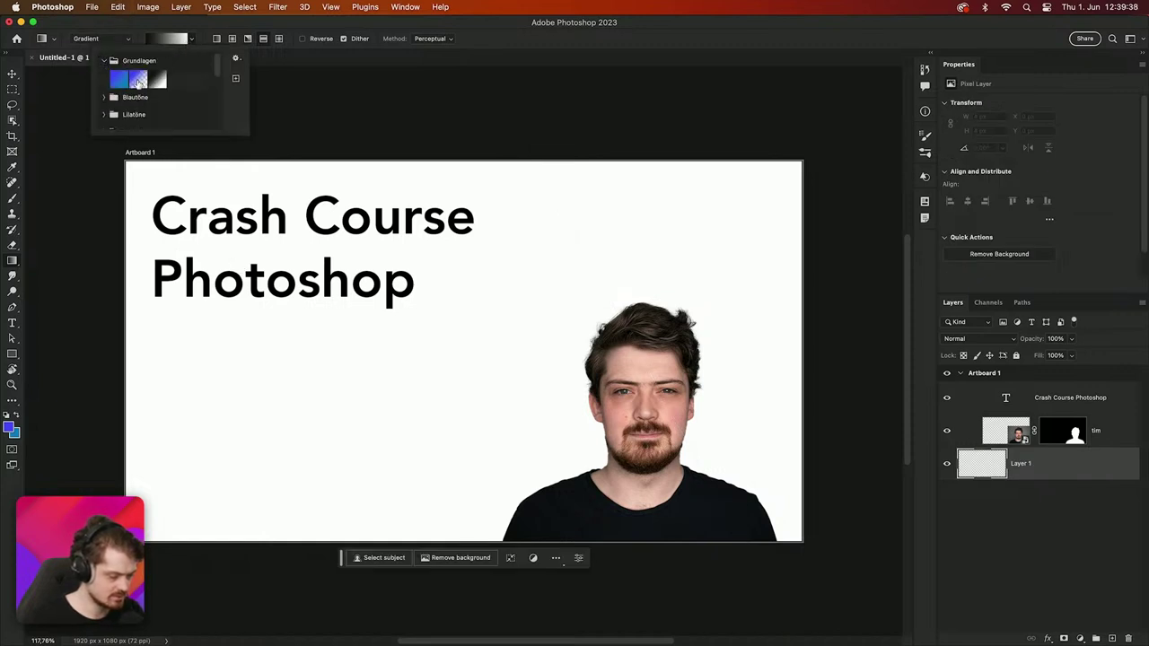
{"action": "left_click", "coordinate": [120, 80]}
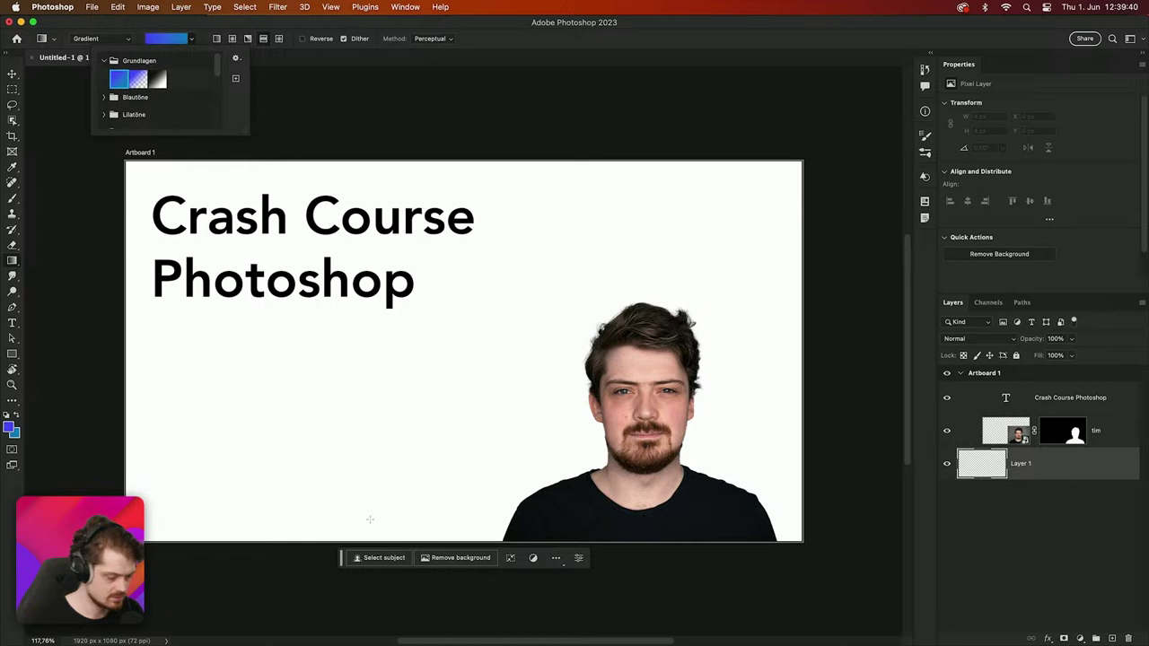
{"action": "left_click_drag", "start_coordinate": [369, 518], "coordinate": [461, 130]}
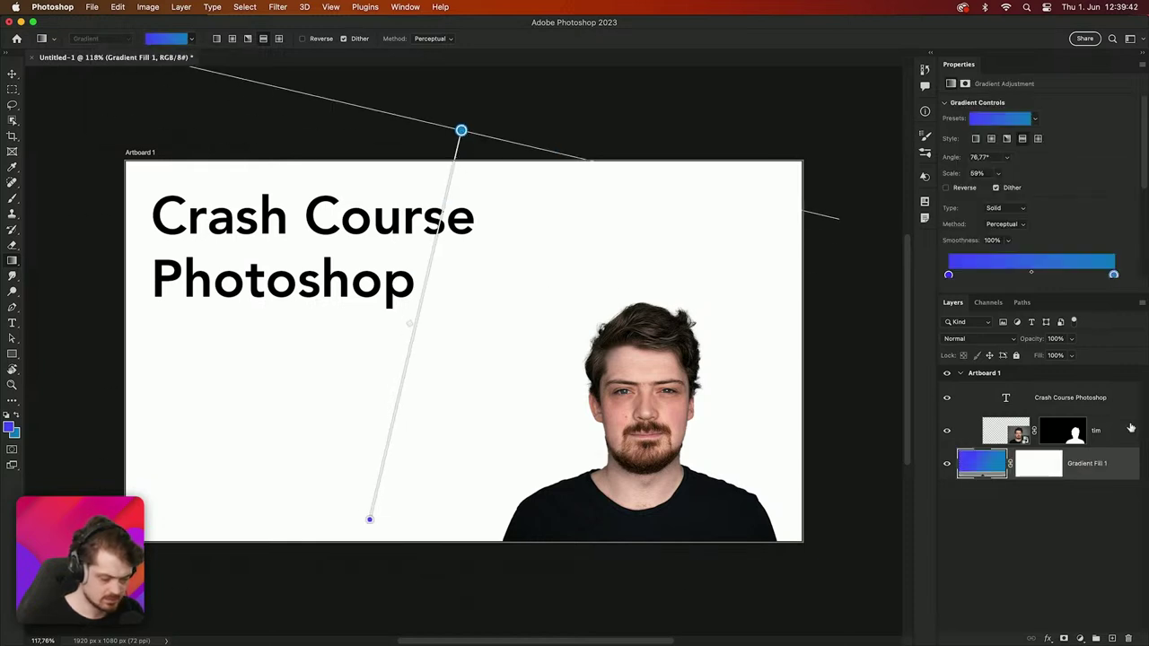
{"action": "left_click_drag", "start_coordinate": [992, 474], "coordinate": [992, 449]}
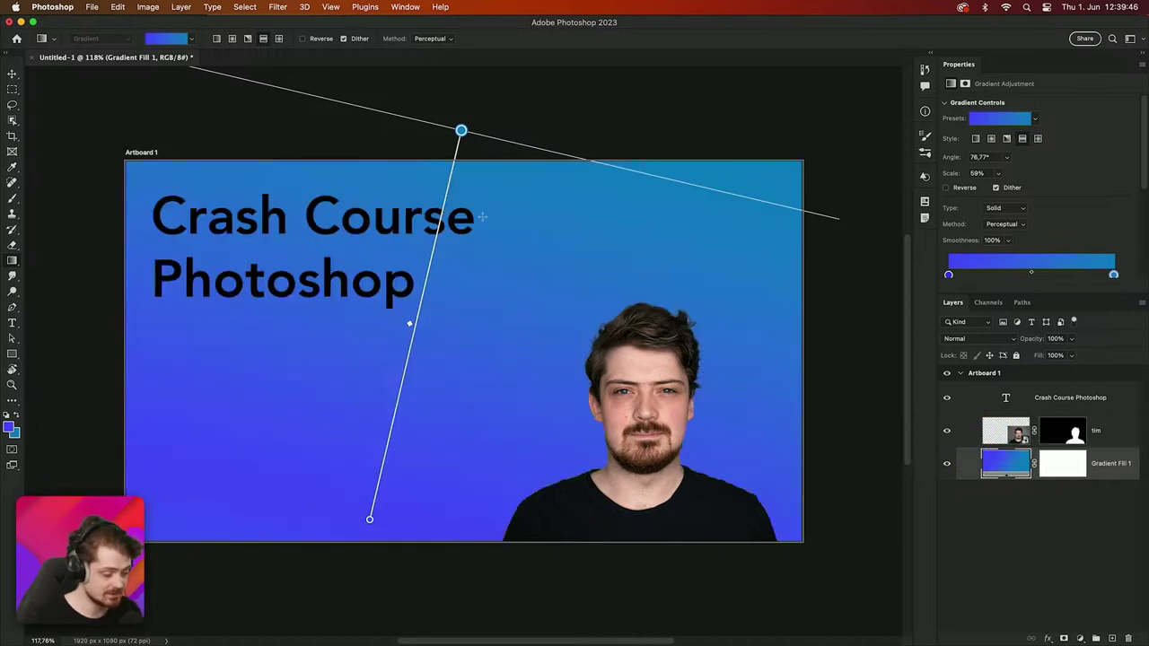
Step: Switch to Finder, go back to the sync folder and open Crash Course filters
{"action": "key", "text": "v"}
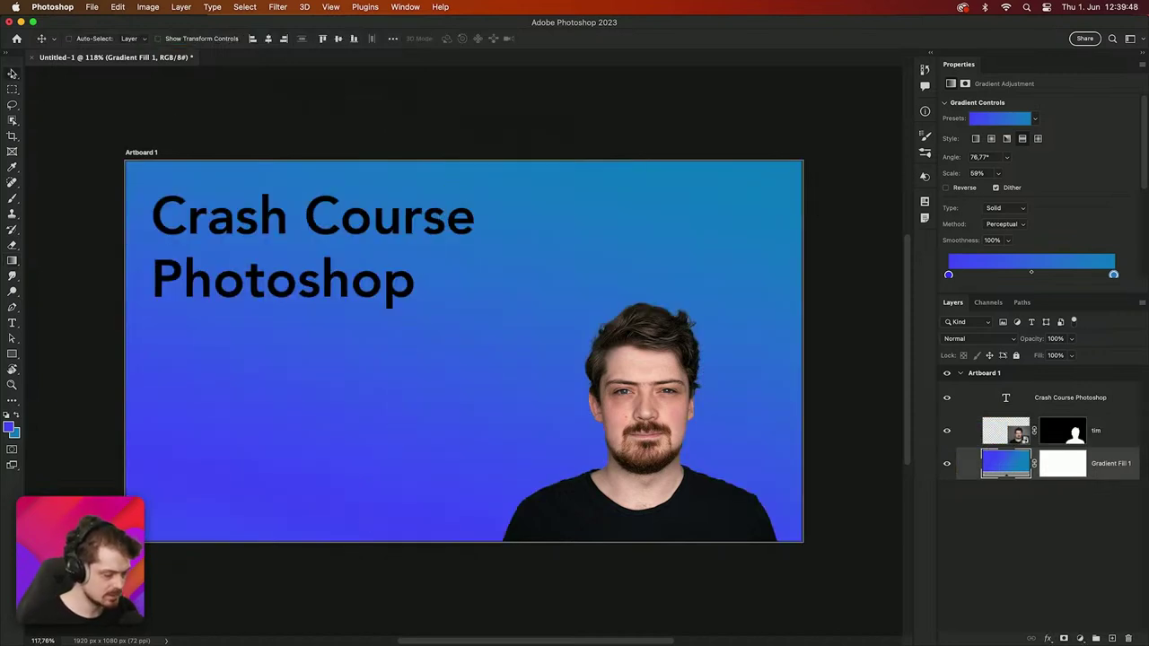
{"action": "mouse_move", "coordinate": [578, 628]}
{"action": "left_click", "coordinate": [378, 617]}
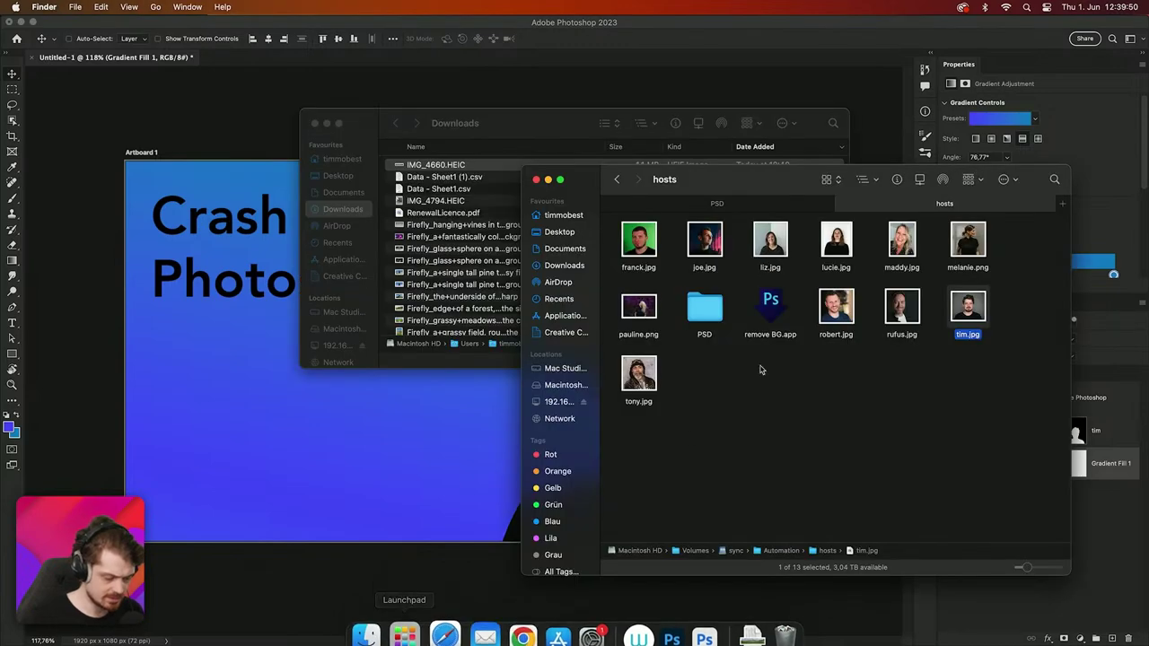
{"action": "left_click", "coordinate": [615, 180]}
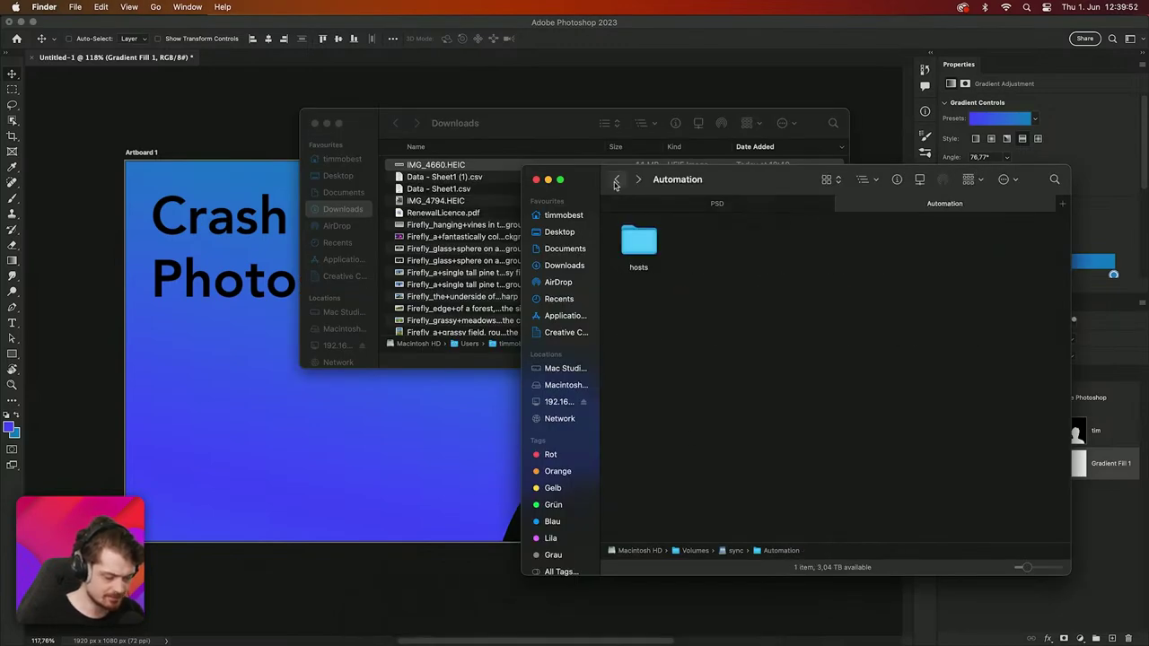
{"action": "left_click", "coordinate": [615, 180]}
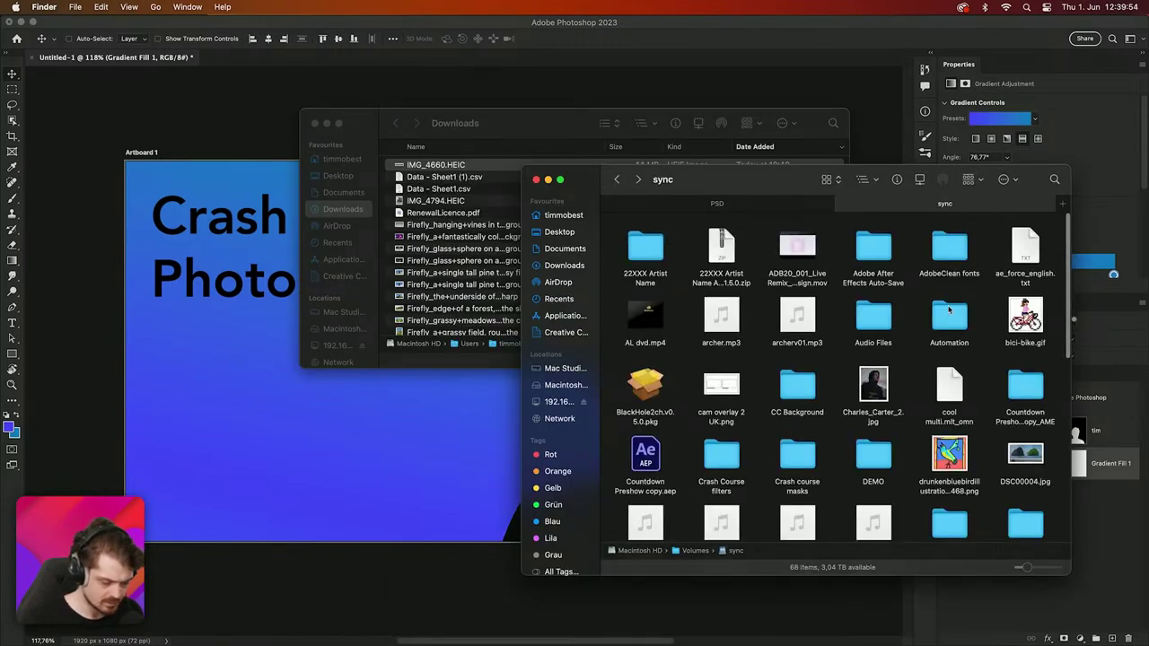
{"action": "left_click", "coordinate": [805, 483]}
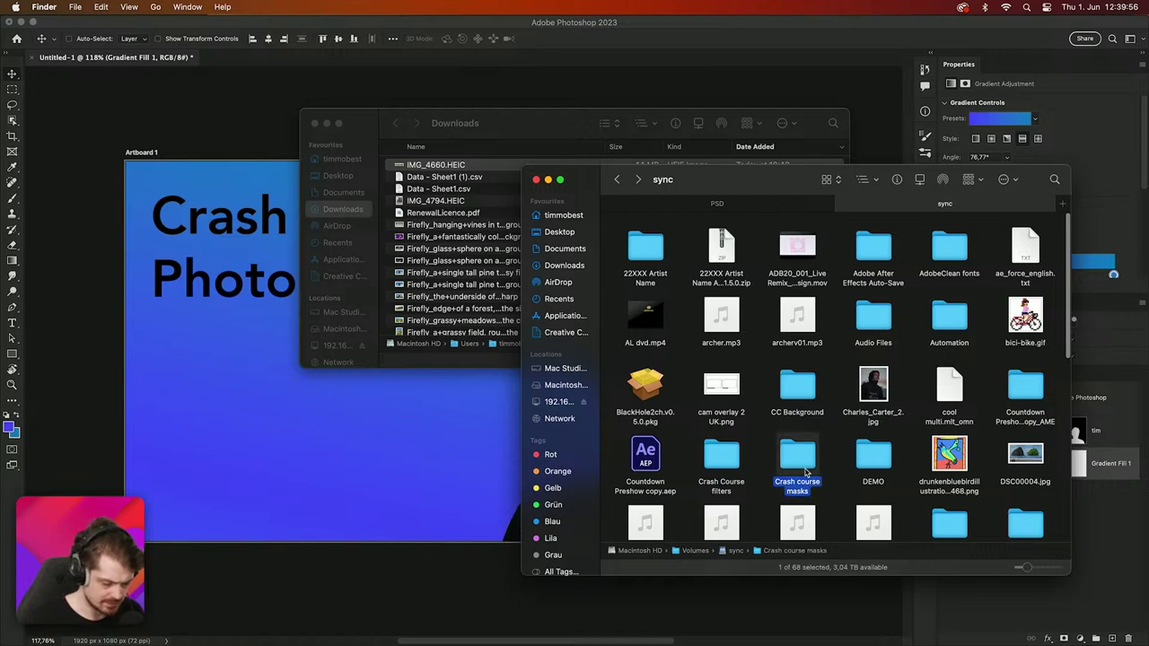
{"action": "type", "text": "the"}
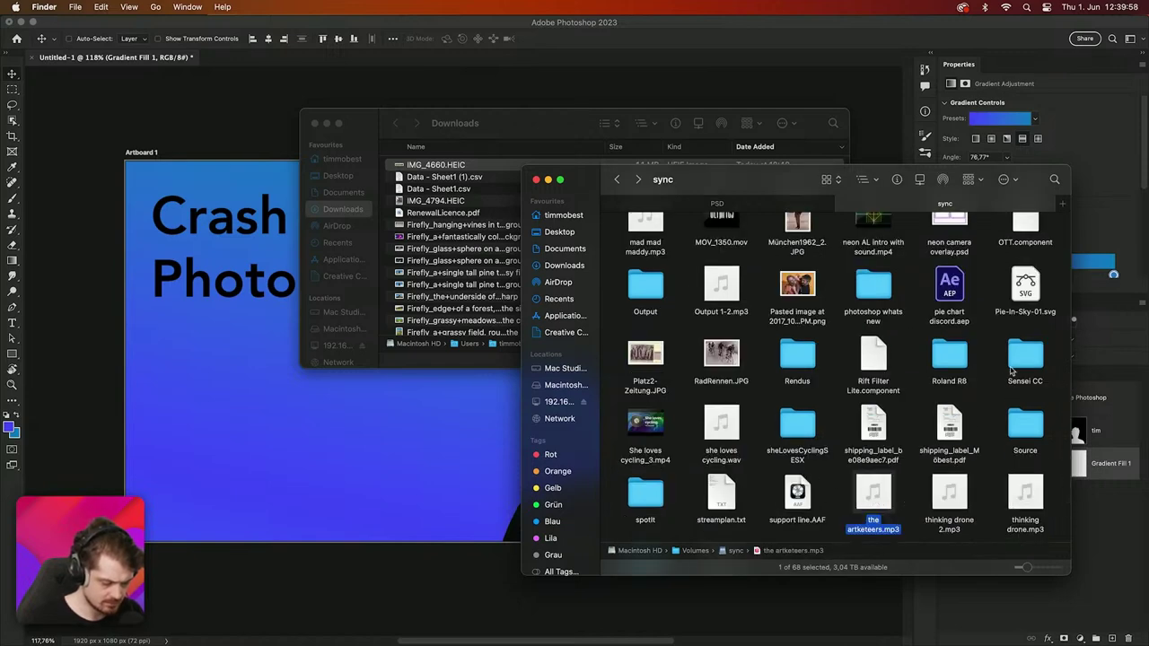
{"action": "scroll", "coordinate": [1013, 371], "scroll_direction": "up", "scroll_amount": 10}
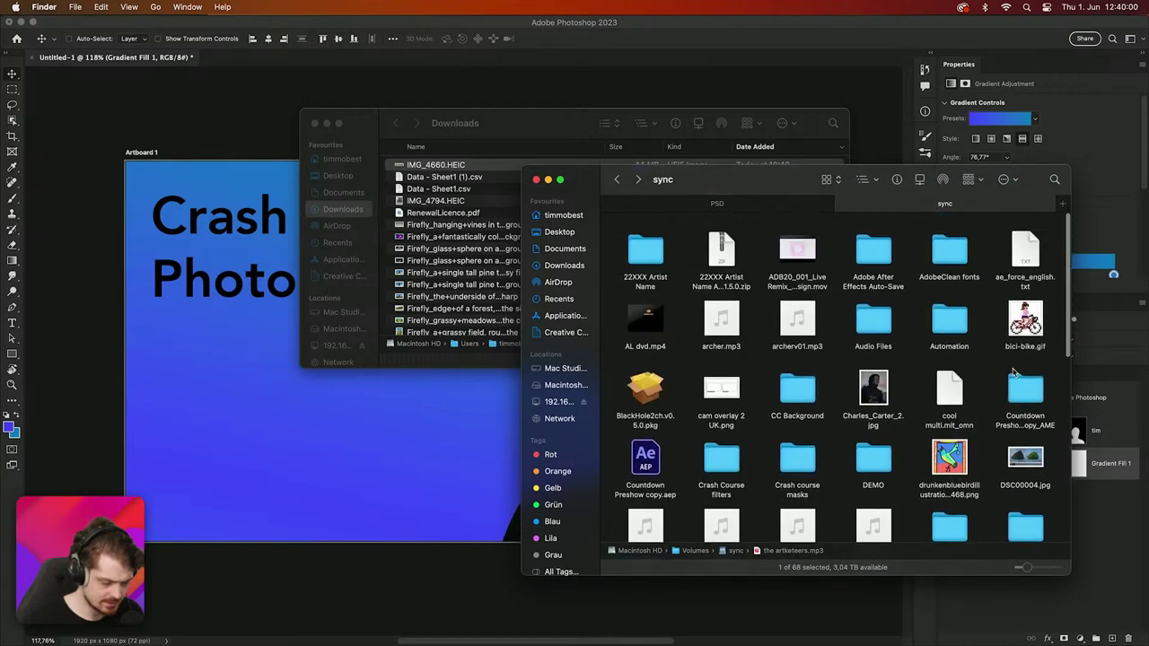
{"action": "left_click", "coordinate": [718, 458]}
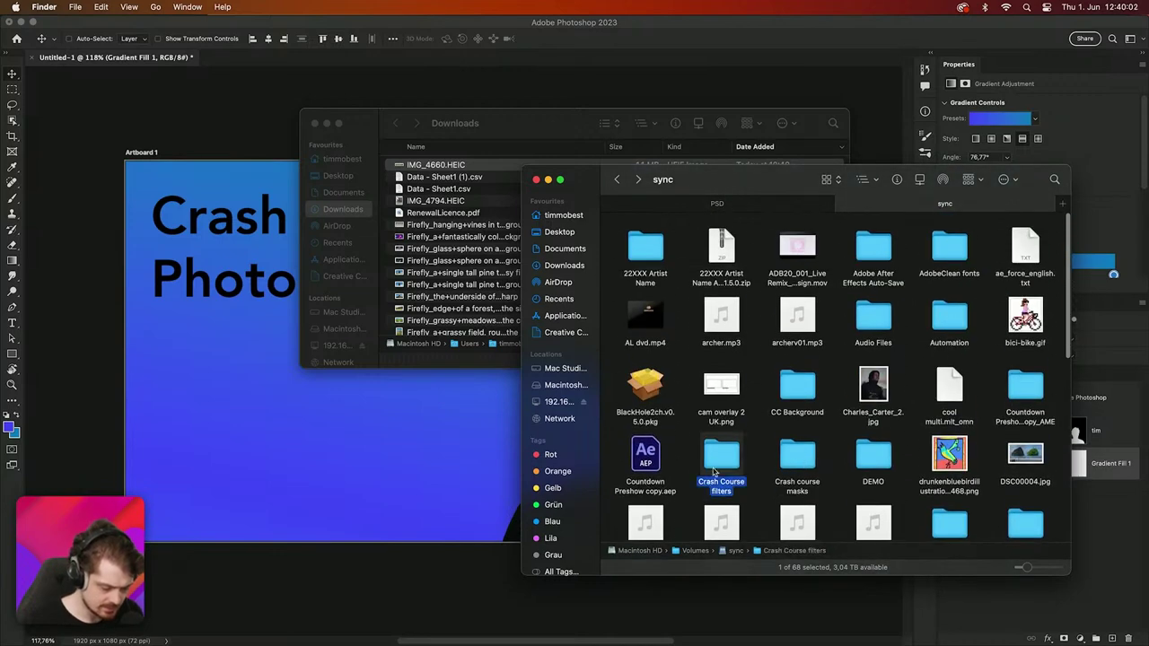
{"action": "left_click", "coordinate": [803, 471]}
{"action": "double_click", "coordinate": [727, 453]}
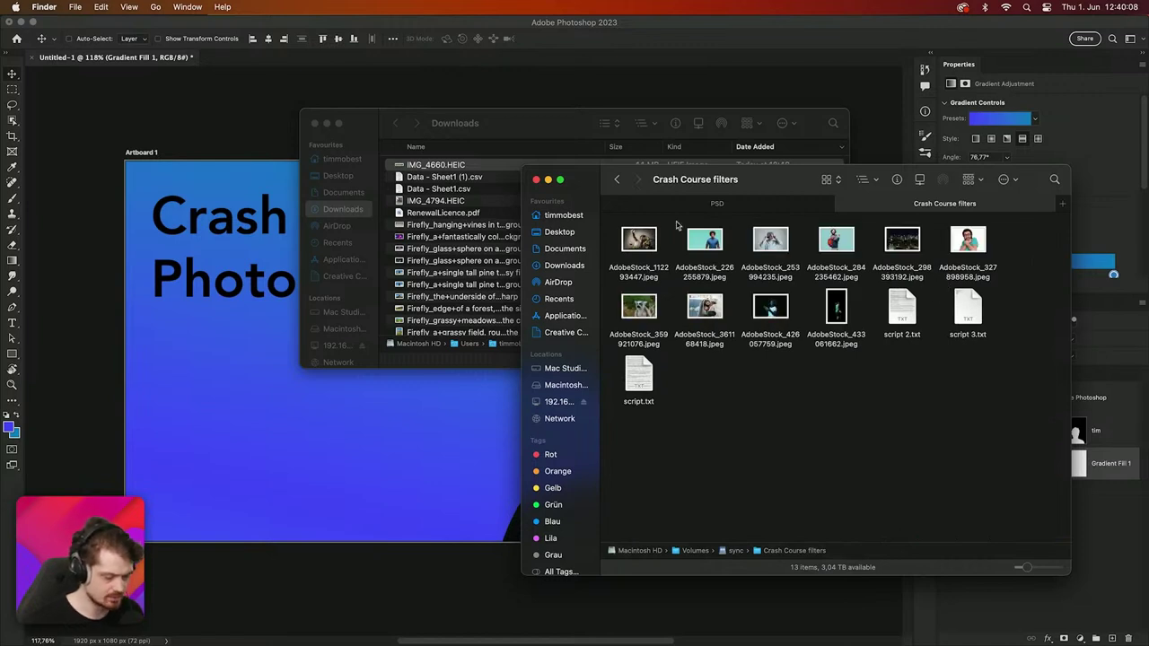
Step: Check the Firefly folder, reopen Crash Course filters, and drag the lemur photo toward Photoshop
{"action": "left_click", "coordinate": [618, 181]}
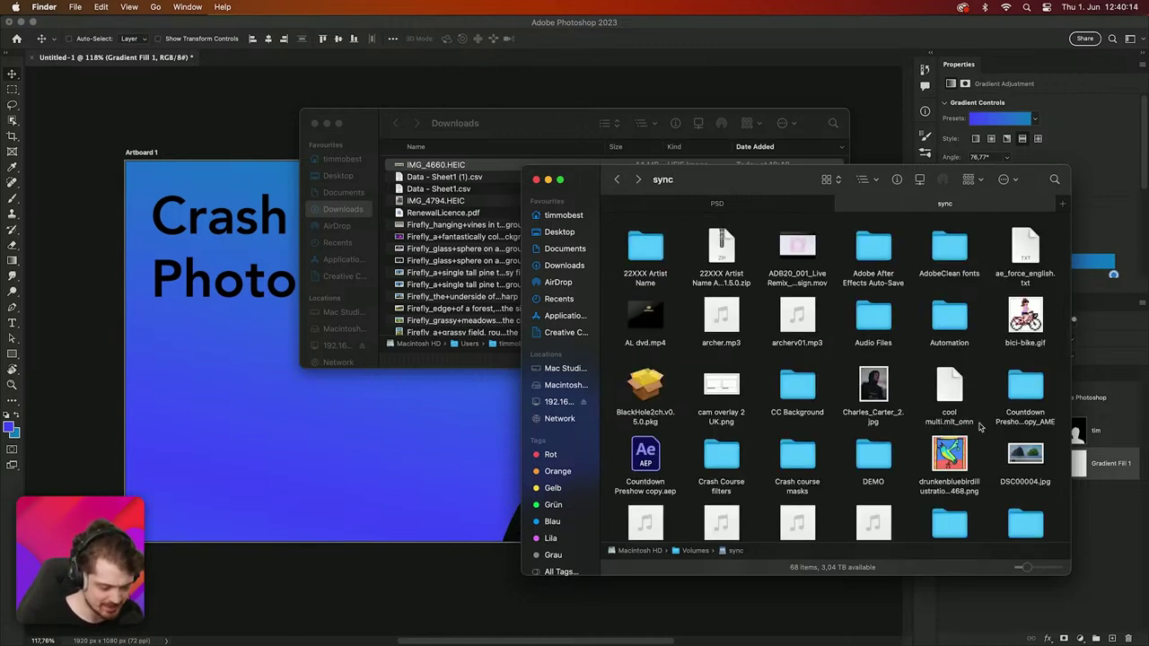
{"action": "scroll", "coordinate": [980, 426], "scroll_direction": "down", "scroll_amount": 5}
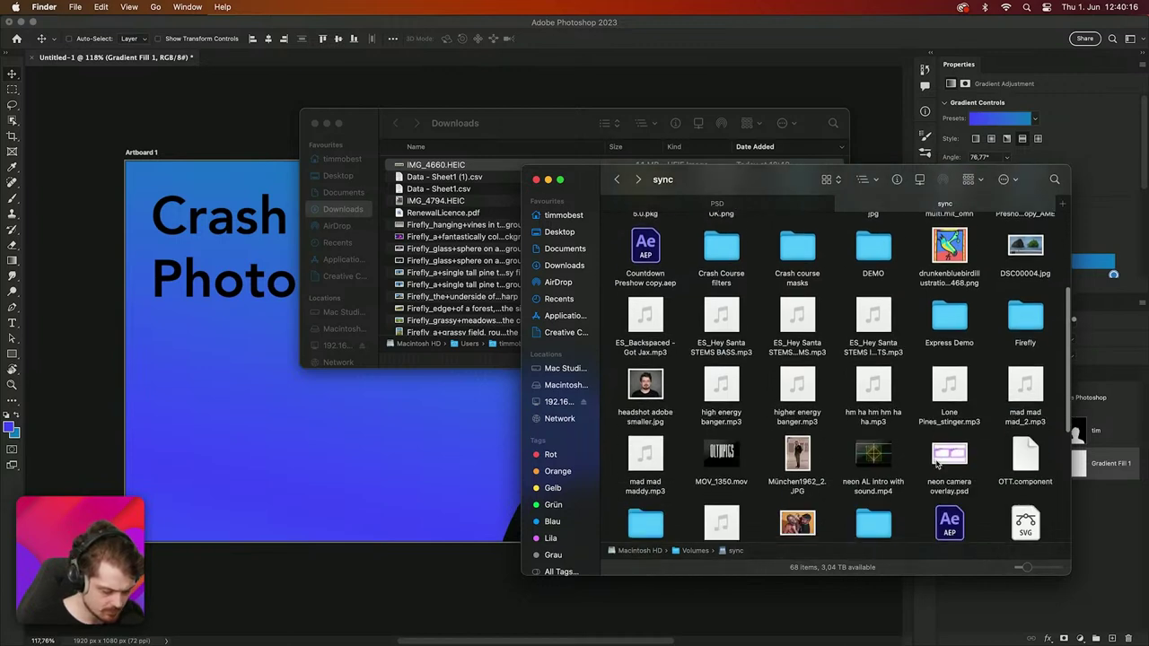
{"action": "scroll", "coordinate": [936, 463], "scroll_direction": "down", "scroll_amount": 1}
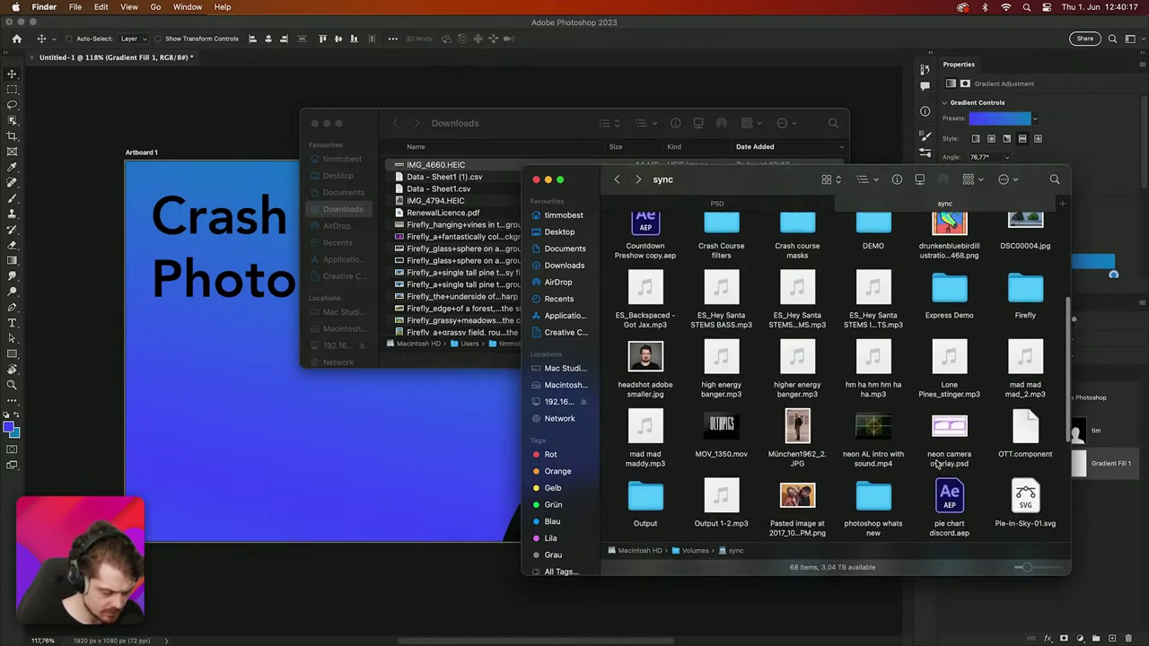
{"action": "double_click", "coordinate": [1036, 320]}
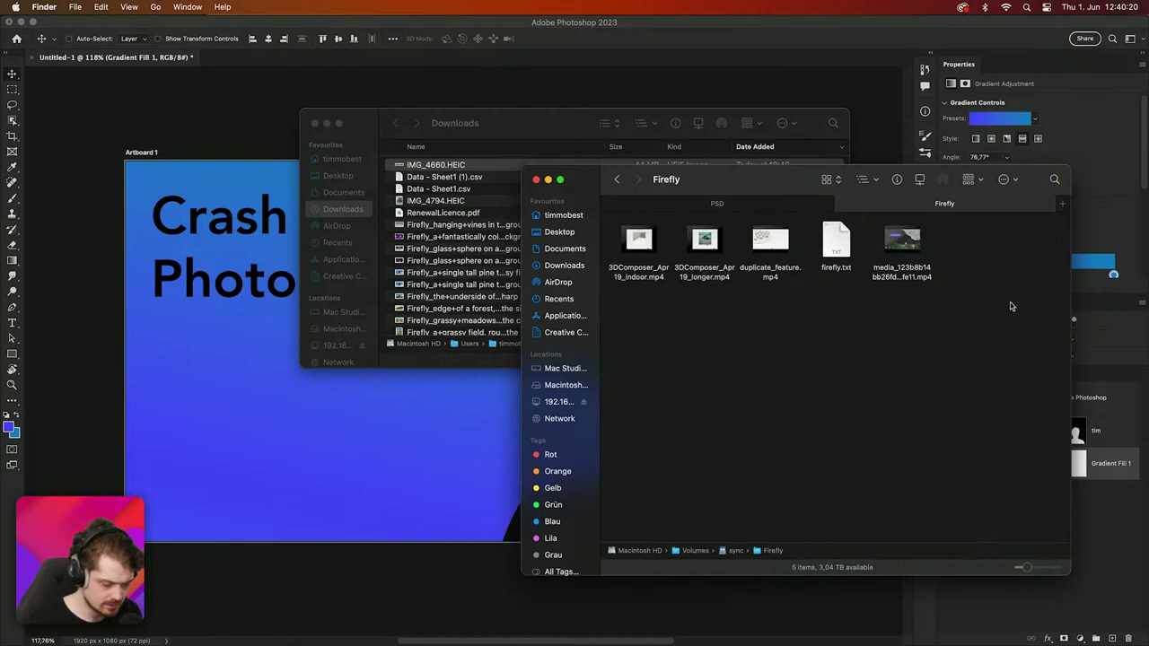
{"action": "left_click", "coordinate": [616, 179]}
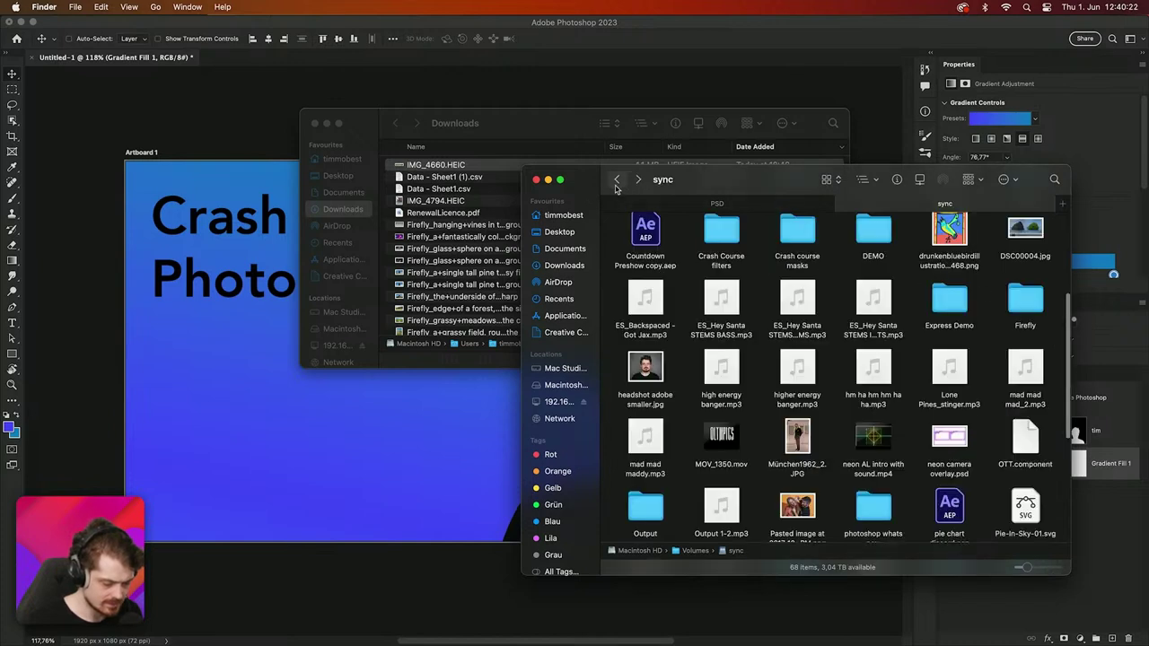
{"action": "scroll", "coordinate": [799, 410], "scroll_direction": "down", "scroll_amount": 1}
{"action": "scroll", "coordinate": [797, 411], "scroll_direction": "down", "scroll_amount": 10}
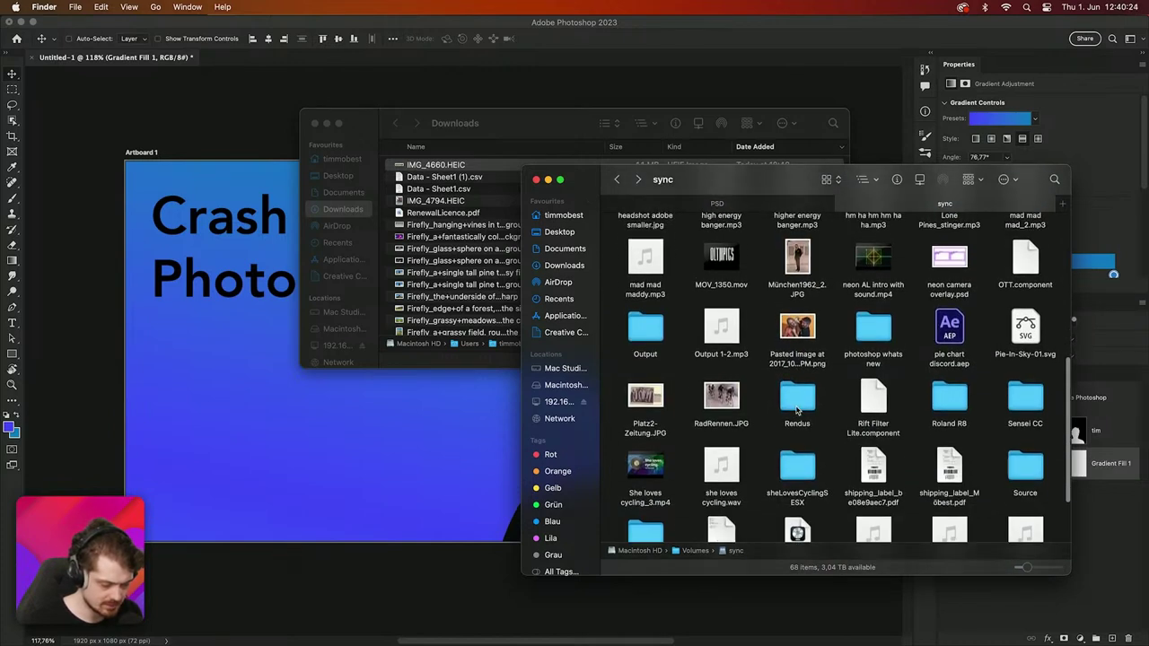
{"action": "scroll", "coordinate": [796, 410], "scroll_direction": "down", "scroll_amount": 3}
{"action": "scroll", "coordinate": [797, 411], "scroll_direction": "up", "scroll_amount": 6}
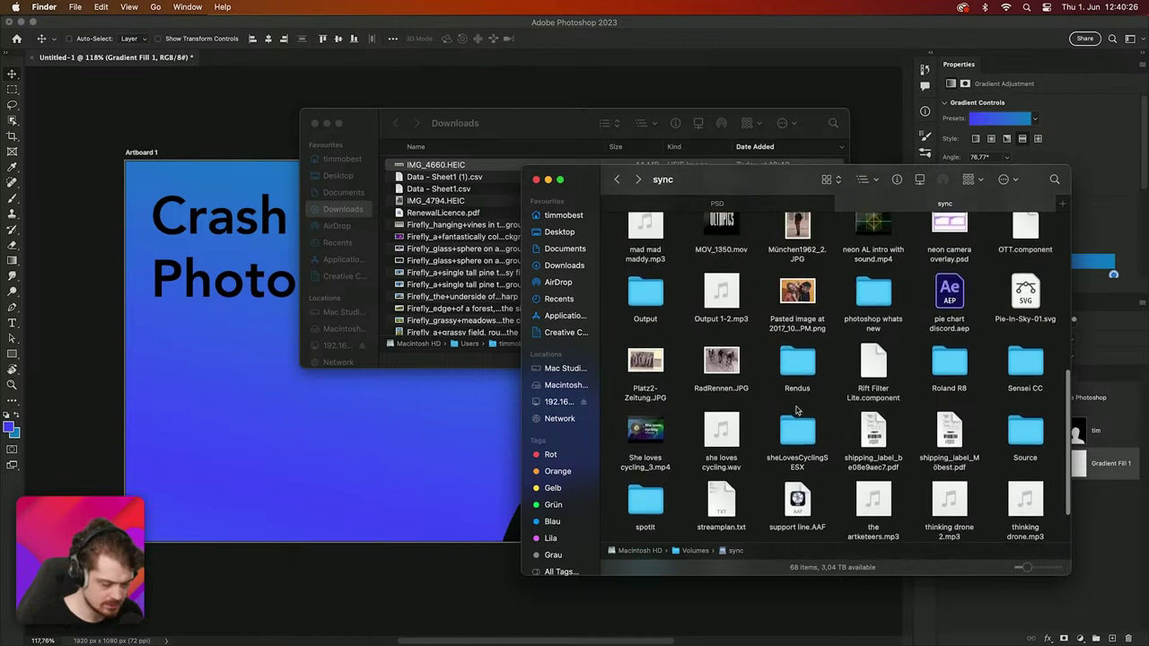
{"action": "scroll", "coordinate": [796, 410], "scroll_direction": "up", "scroll_amount": 12}
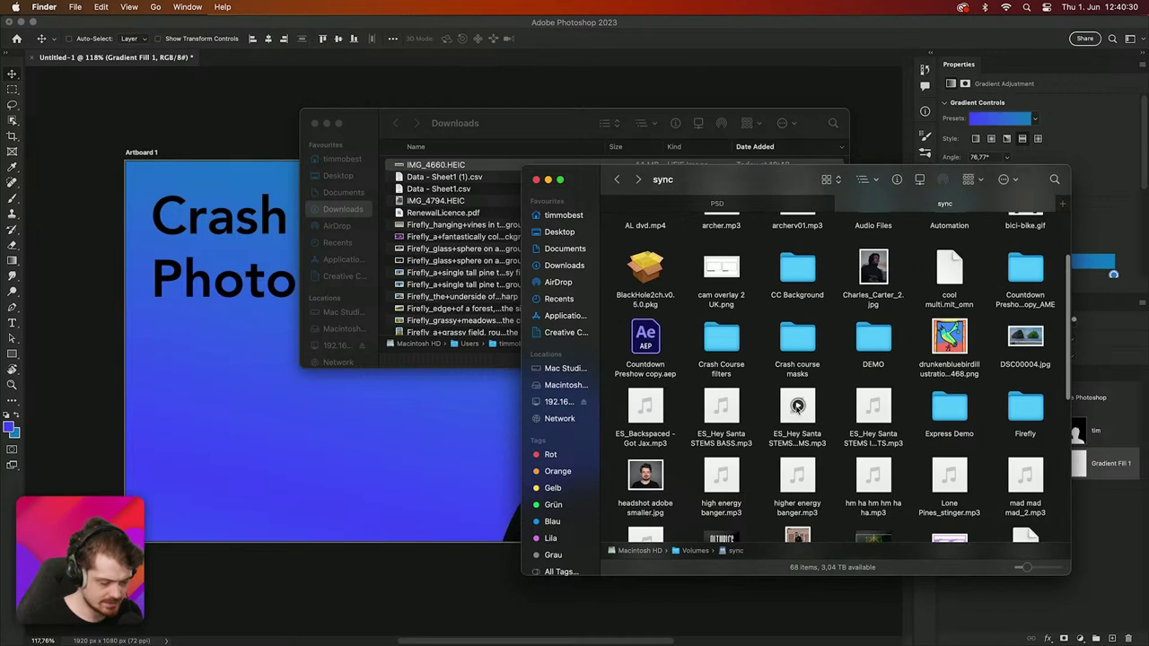
{"action": "double_click", "coordinate": [721, 339]}
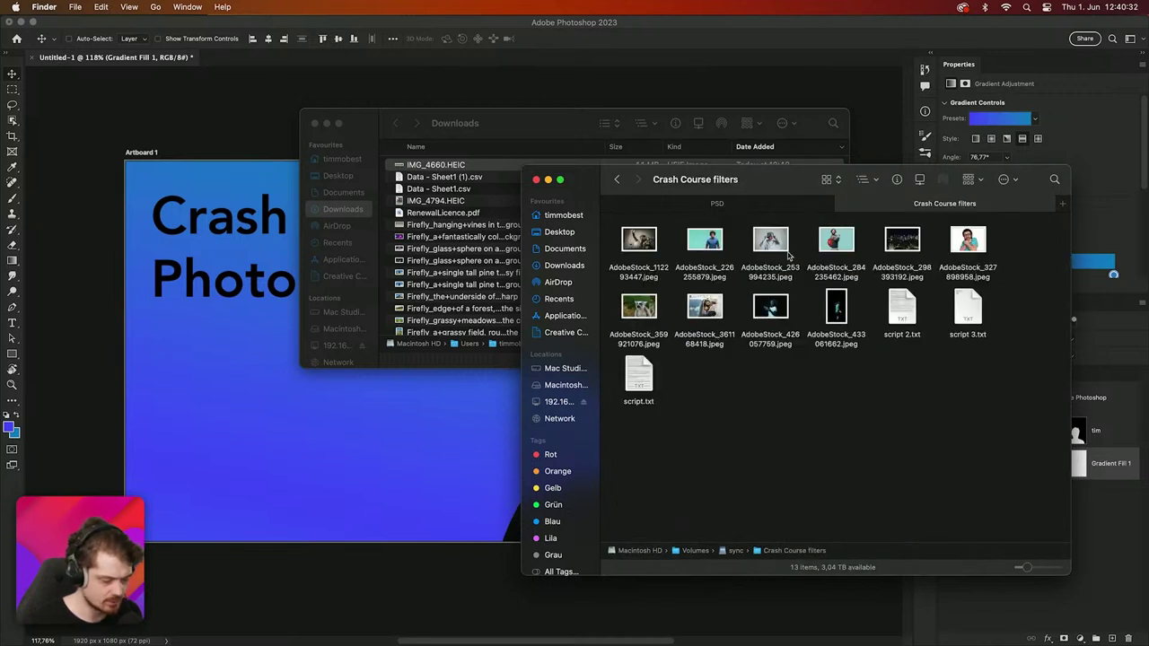
{"action": "left_click_drag", "start_coordinate": [779, 242], "coordinate": [376, 443]}
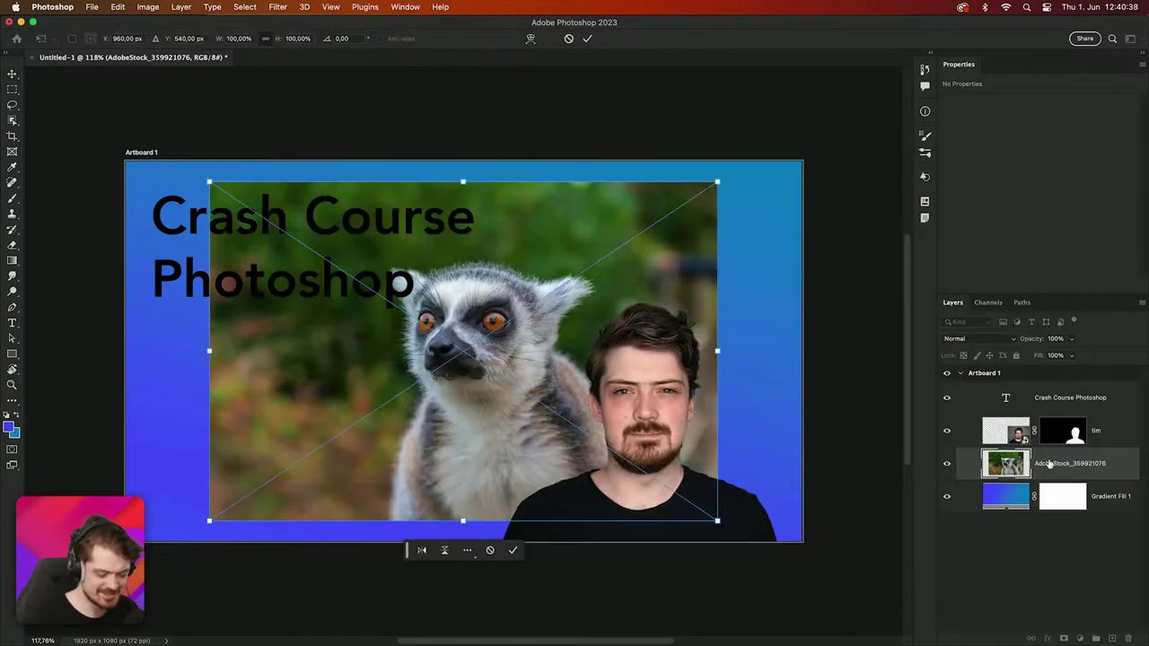
Step: Commit the placed lemur photo and start moving its layer down the stack
{"action": "left_click_drag", "start_coordinate": [1049, 464], "coordinate": [1062, 527]}
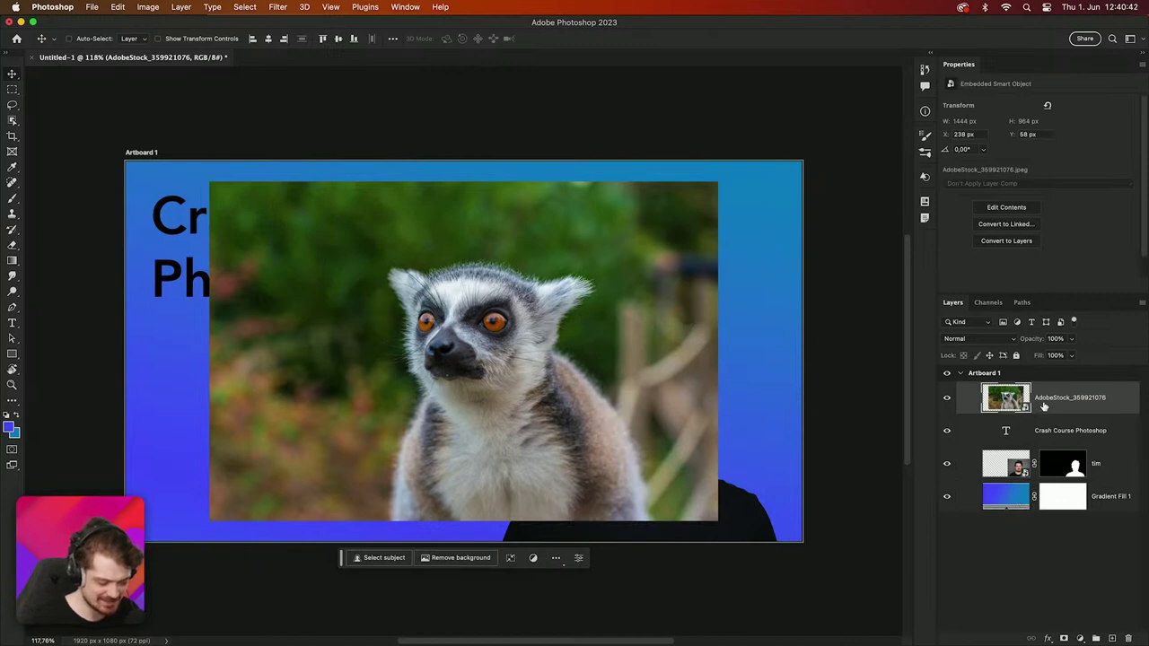
{"action": "left_click_drag", "start_coordinate": [1044, 406], "coordinate": [1055, 524]}
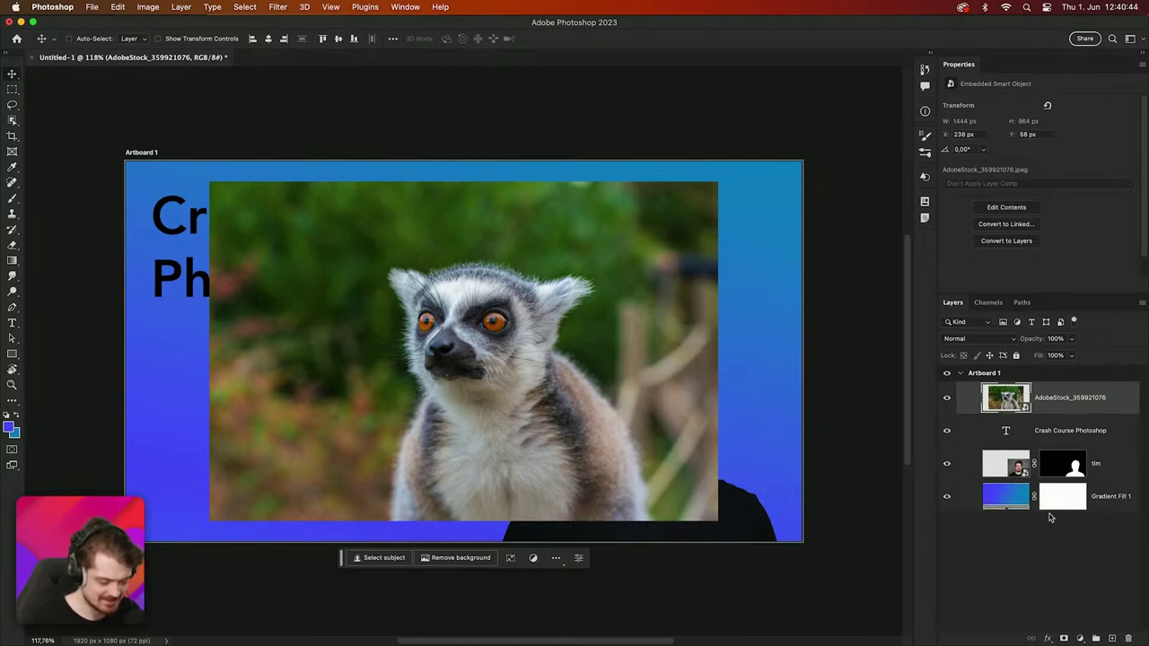
Step: Move the lemur layer to the bottom and set Gradient Fill 1 opacity to 67%
{"action": "left_click_drag", "start_coordinate": [1047, 404], "coordinate": [1050, 507]}
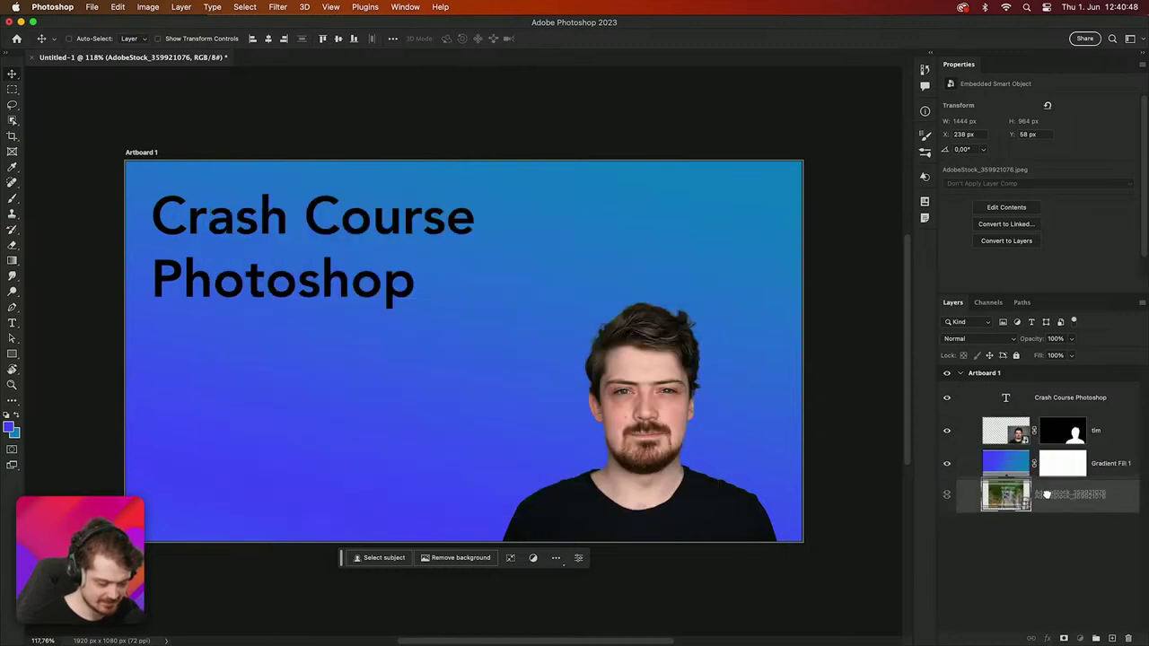
{"action": "left_click", "coordinate": [1002, 464]}
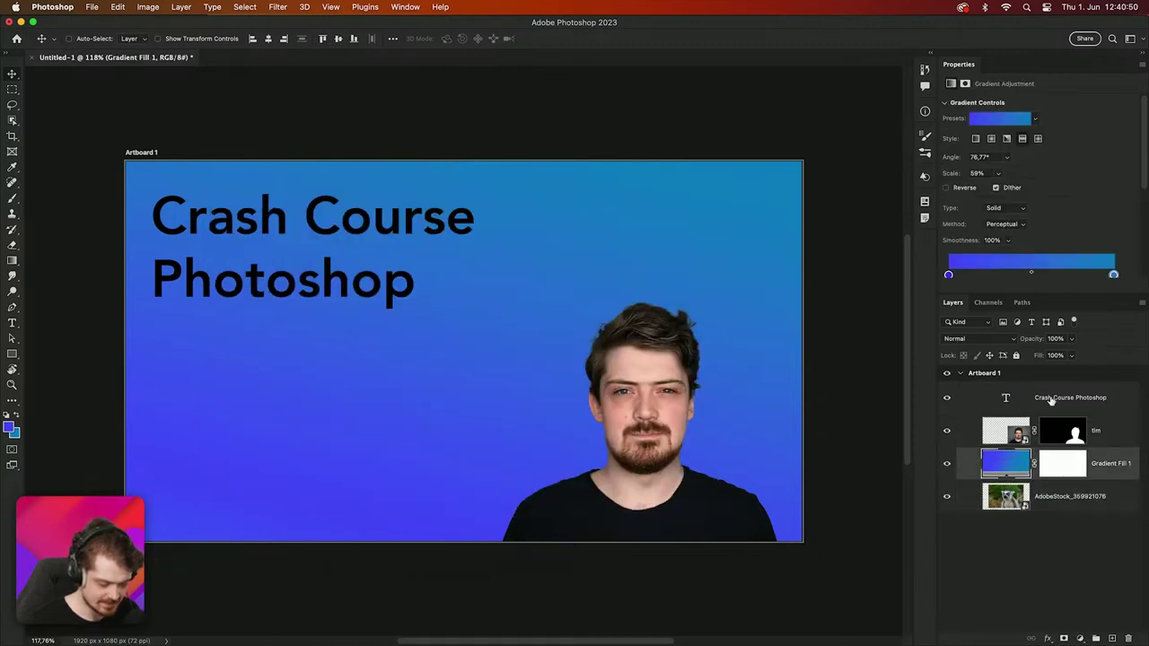
{"action": "left_click_drag", "start_coordinate": [1032, 341], "coordinate": [1007, 343]}
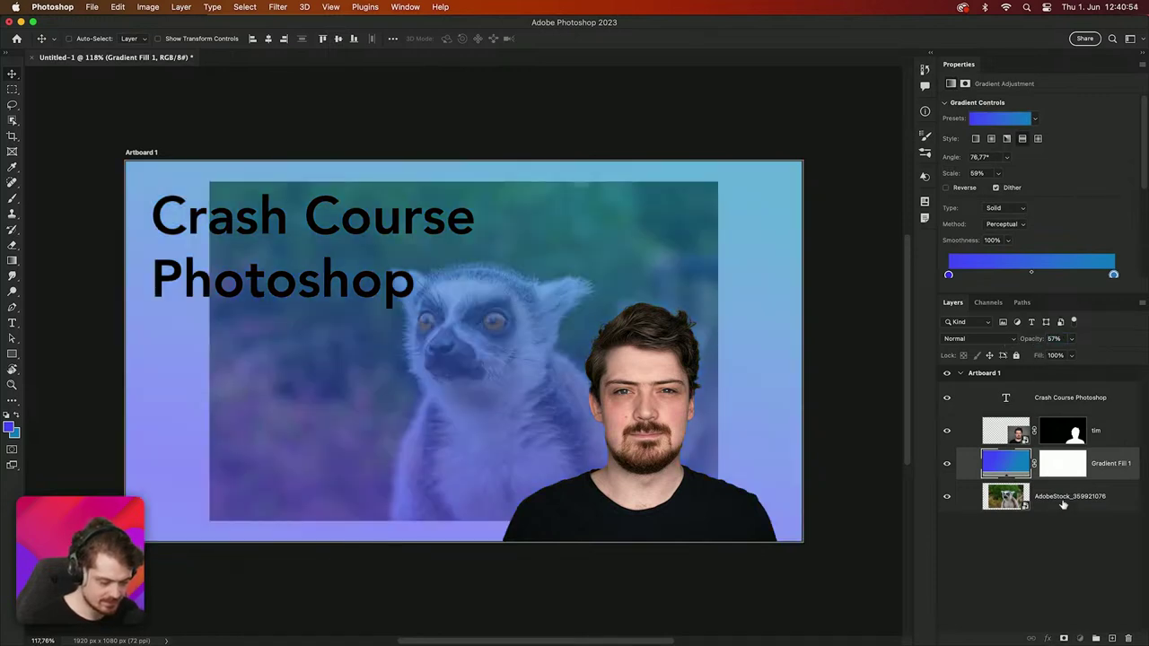
Step: Scale the lemur photo up with Free Transform so it fills the artboard
{"action": "left_click", "coordinate": [1063, 505]}
{"action": "key", "text": "super+t"}
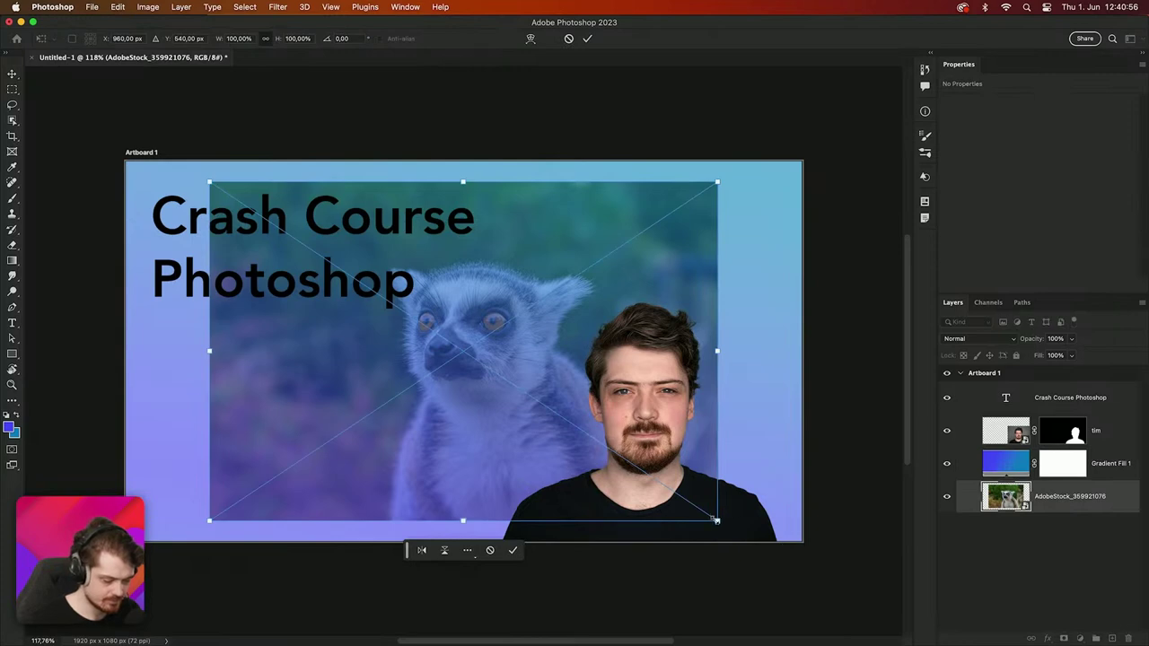
{"action": "left_click_drag", "start_coordinate": [716, 519], "coordinate": [836, 574]}
{"action": "key", "text": "Return"}
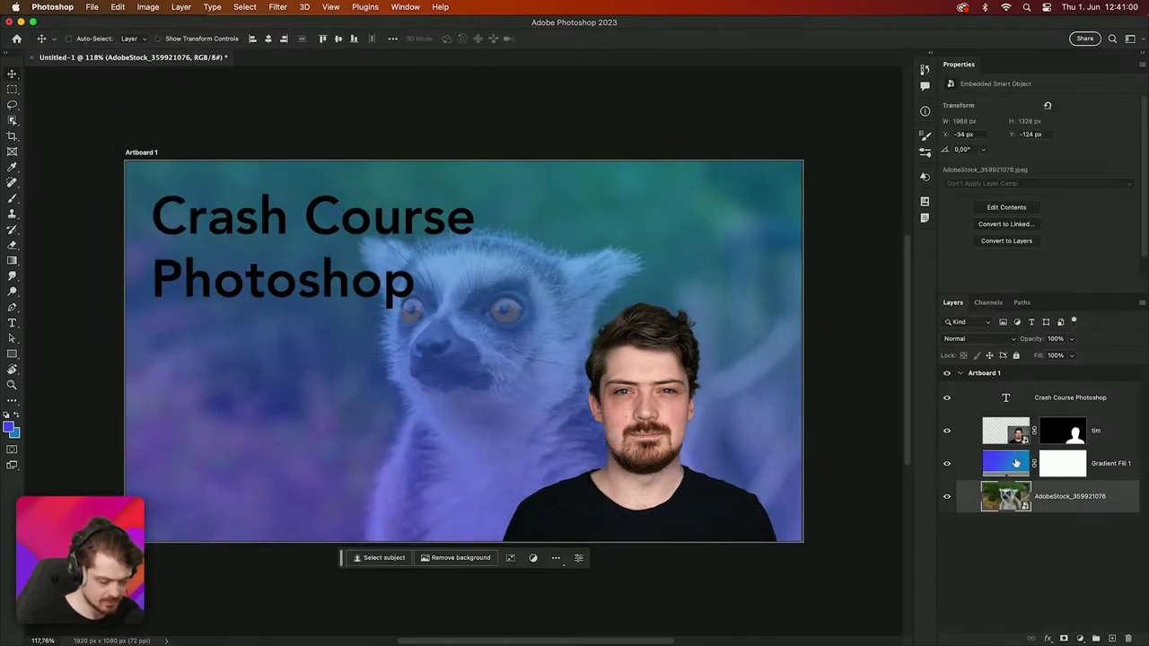
{"action": "left_click", "coordinate": [1015, 462]}
{"action": "left_click", "coordinate": [1013, 392]}
Step: Recolour all of the 'Crash Course Photoshop' title text white
{"action": "key", "text": "t"}
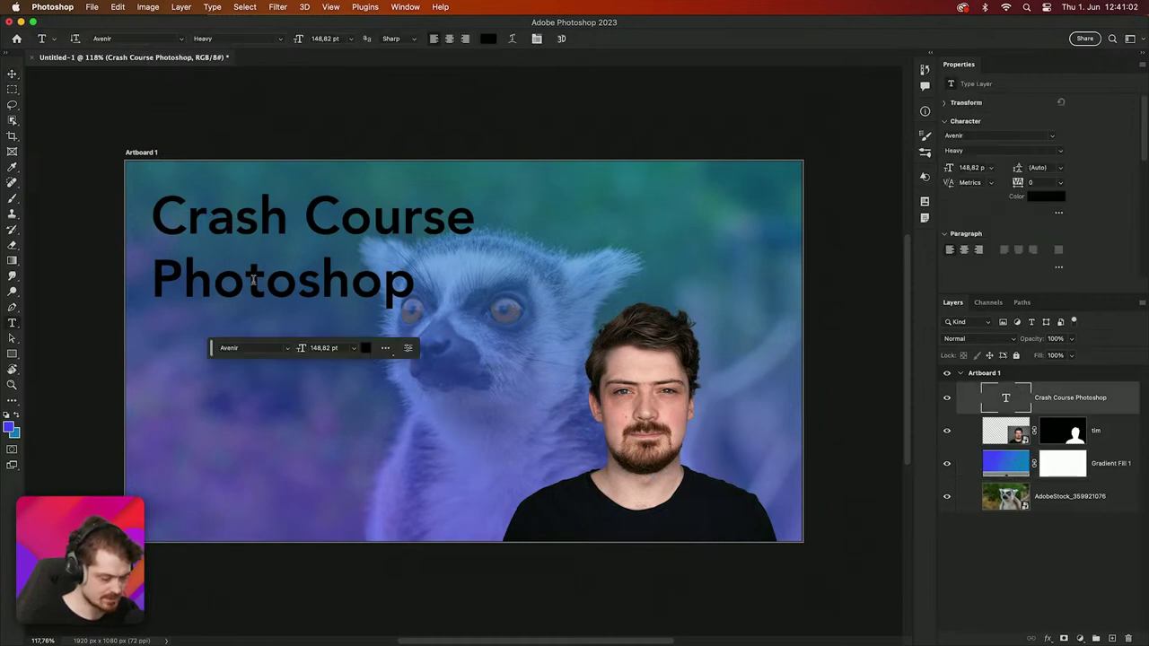
{"action": "double_click", "coordinate": [252, 280]}
{"action": "key", "text": "super+a"}
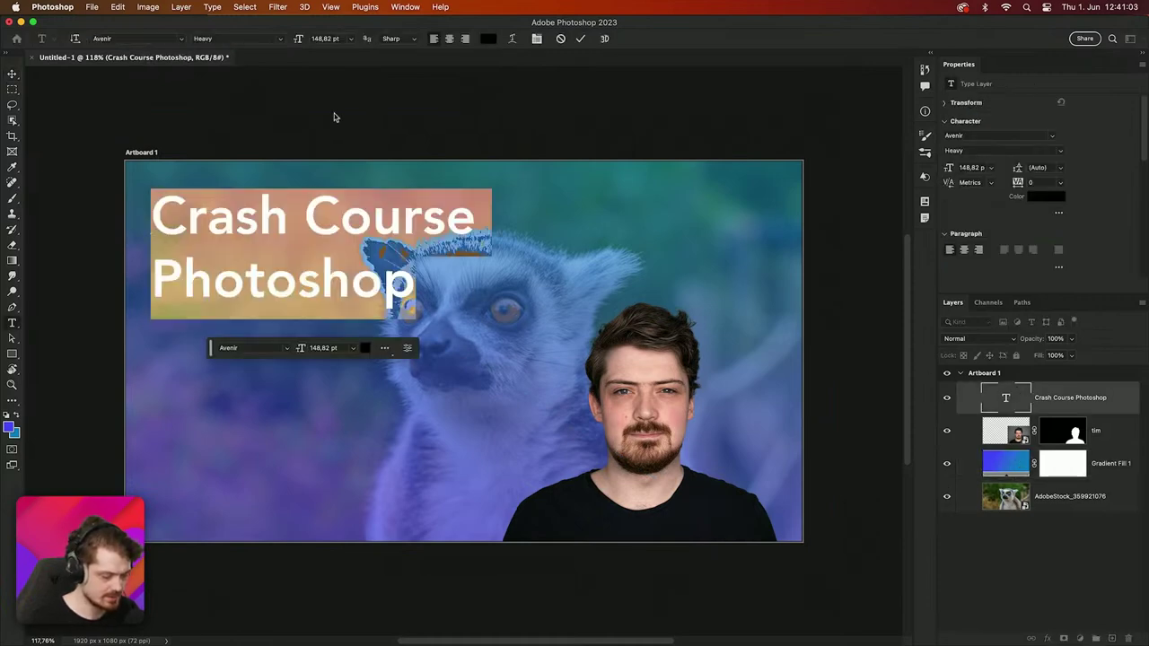
{"action": "left_click", "coordinate": [488, 38]}
{"action": "left_click_drag", "start_coordinate": [869, 251], "coordinate": [745, 90]}
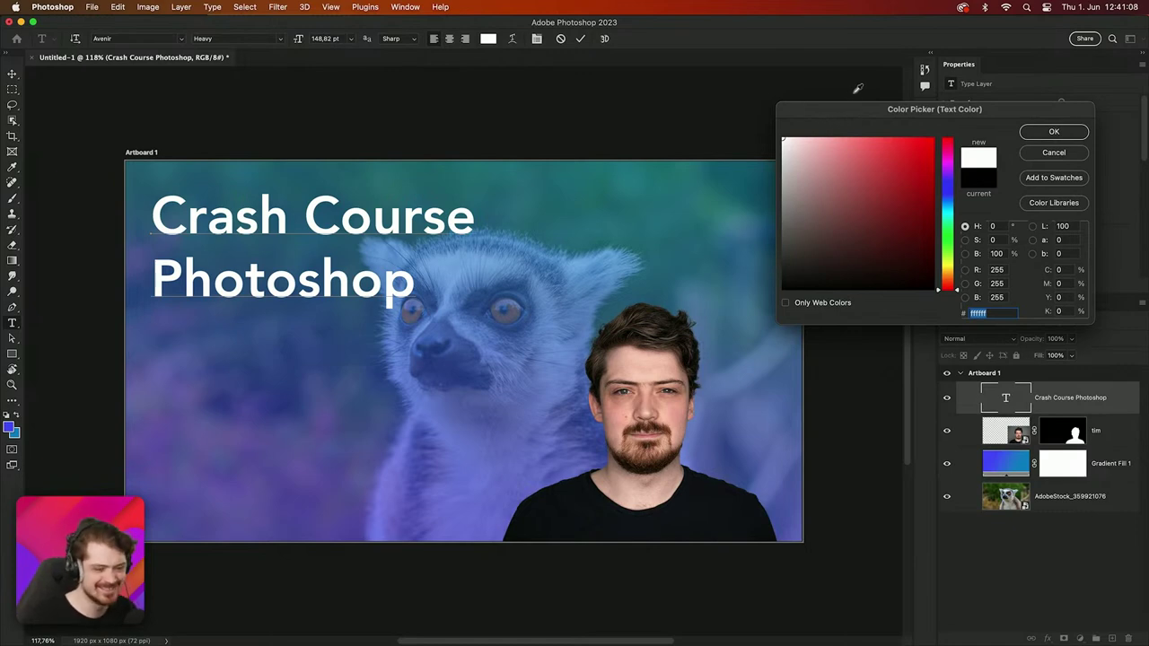
{"action": "left_click", "coordinate": [1063, 137]}
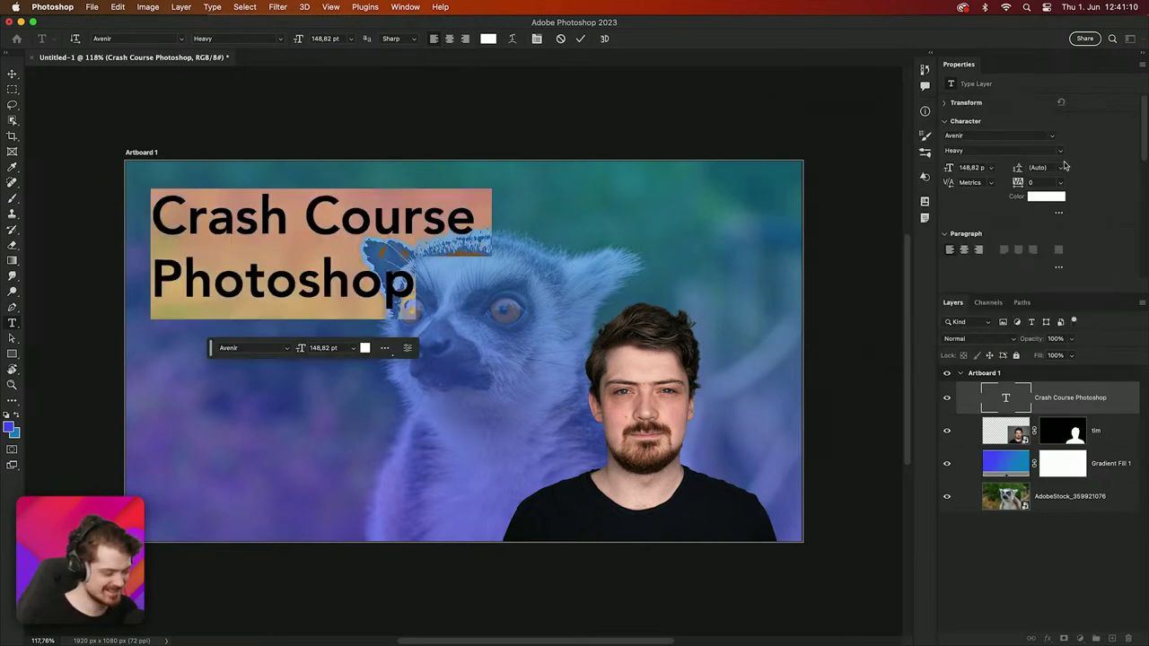
{"action": "left_click", "coordinate": [12, 74]}
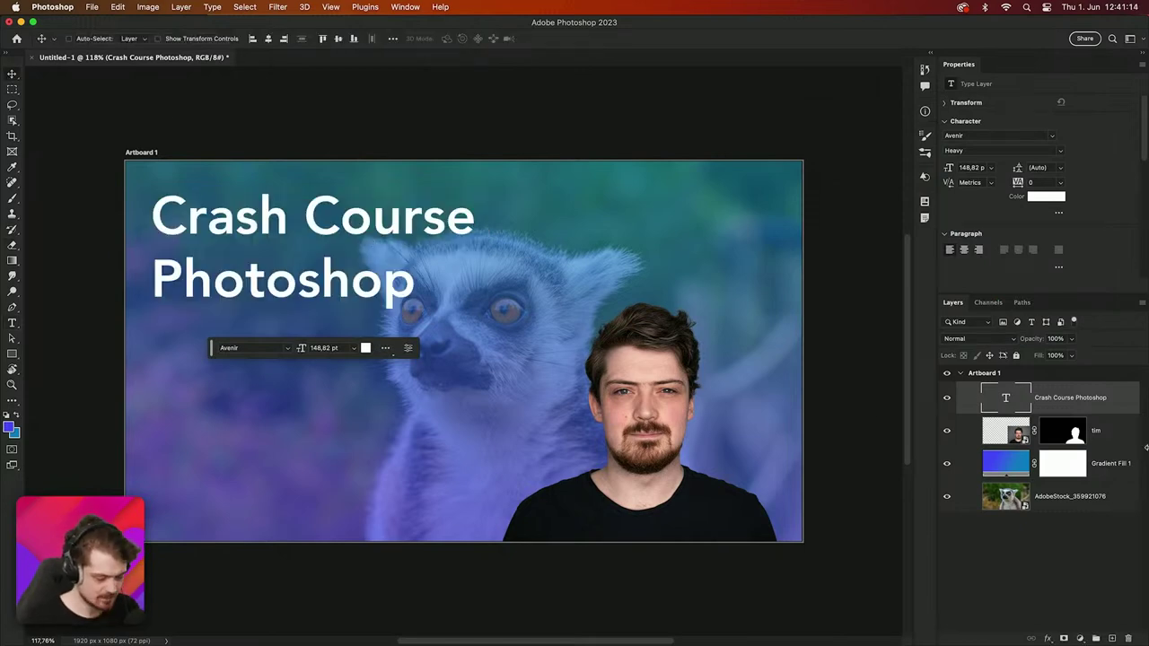
{"action": "left_click", "coordinate": [1111, 432]}
{"action": "key", "text": "super+t"}
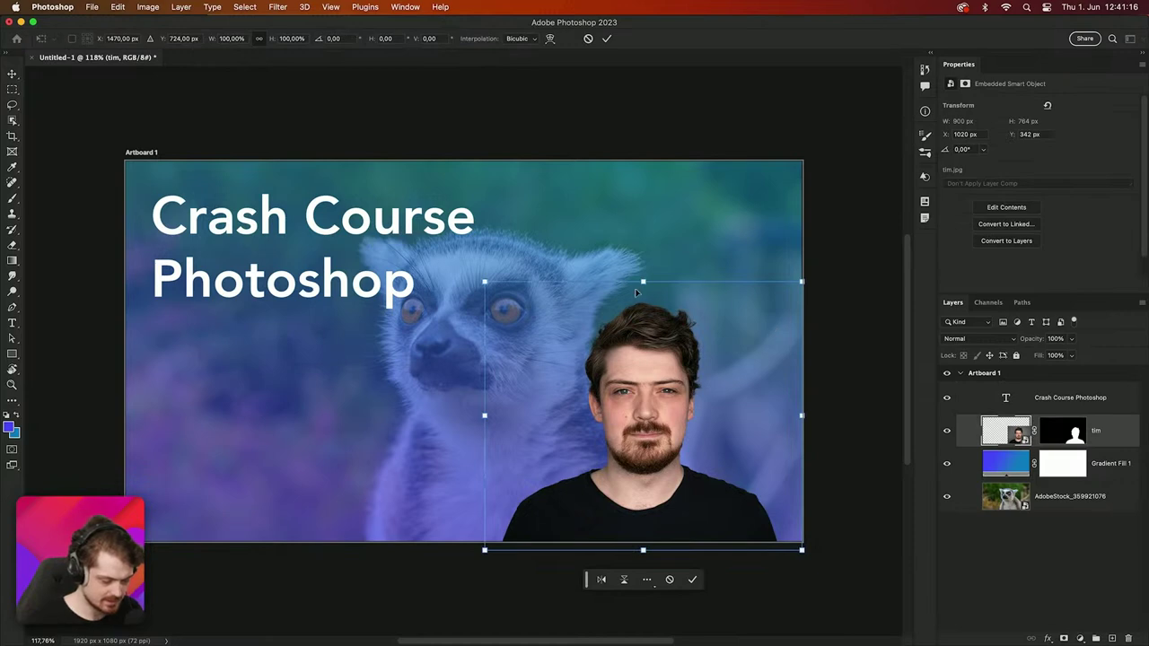
Step: Scale the headshot up to 1164 × 980 px and nudge it slightly lower
{"action": "left_click_drag", "start_coordinate": [640, 284], "coordinate": [664, 217]}
{"action": "left_click_drag", "start_coordinate": [682, 377], "coordinate": [678, 389]}
{"action": "key", "text": "Return"}
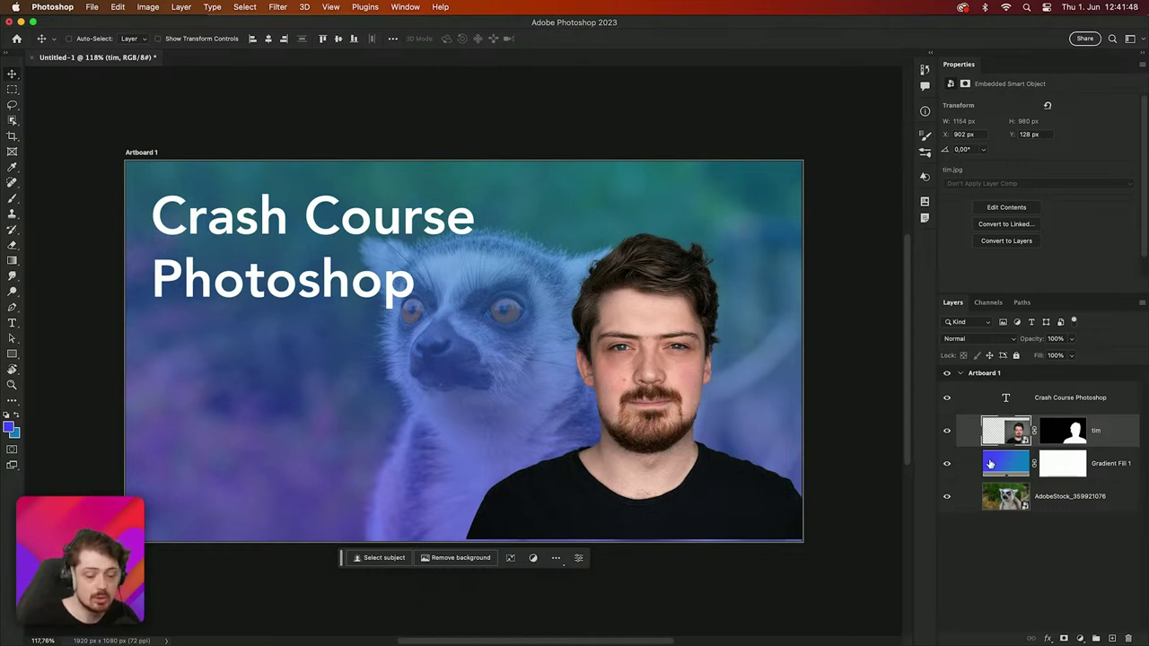
{"action": "left_click_drag", "start_coordinate": [729, 482], "coordinate": [721, 493]}
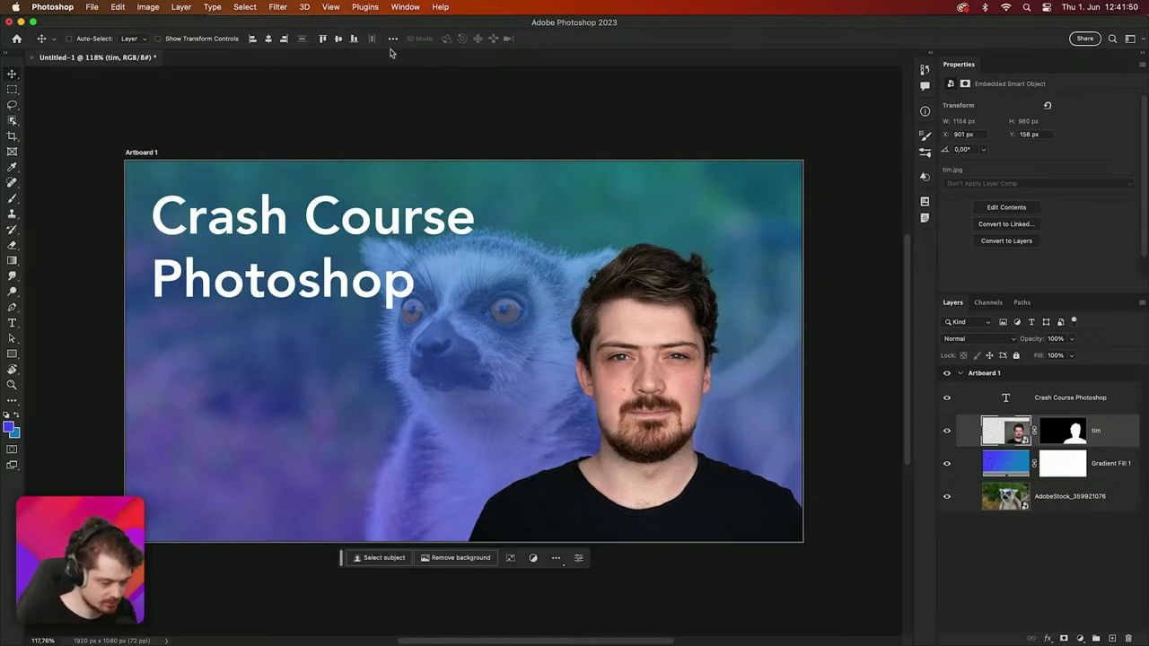
{"action": "left_click", "coordinate": [413, 6]}
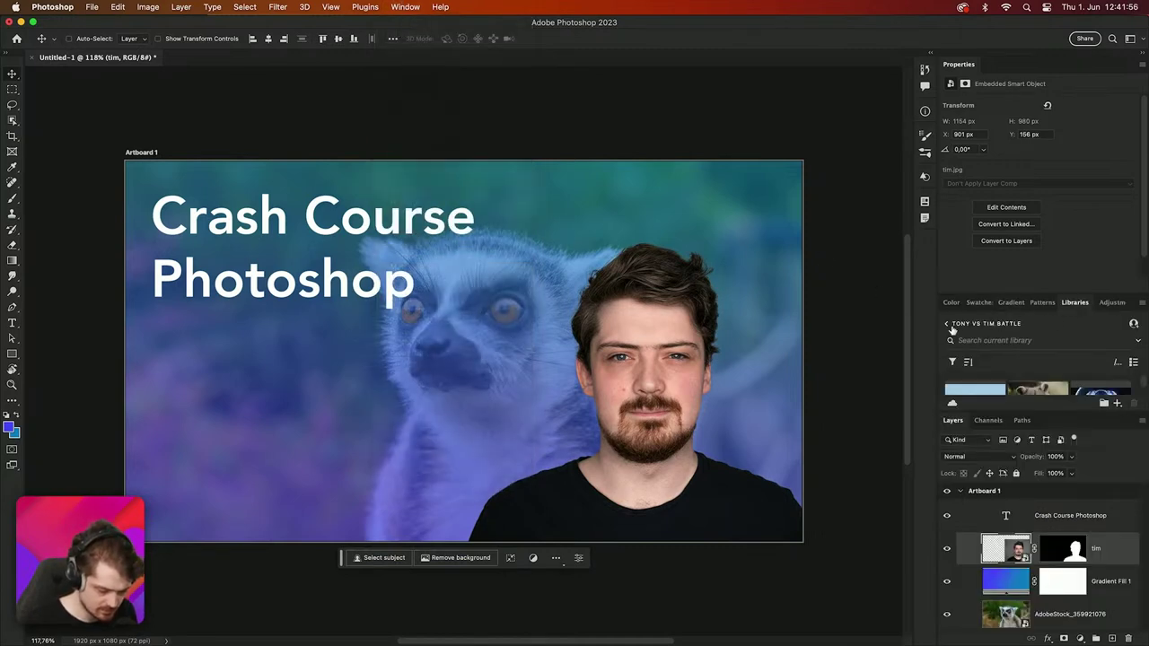
Step: Browse the Adobe and Creative Cloud Brand Colors library, then return to the libraries list
{"action": "left_click", "coordinate": [947, 325]}
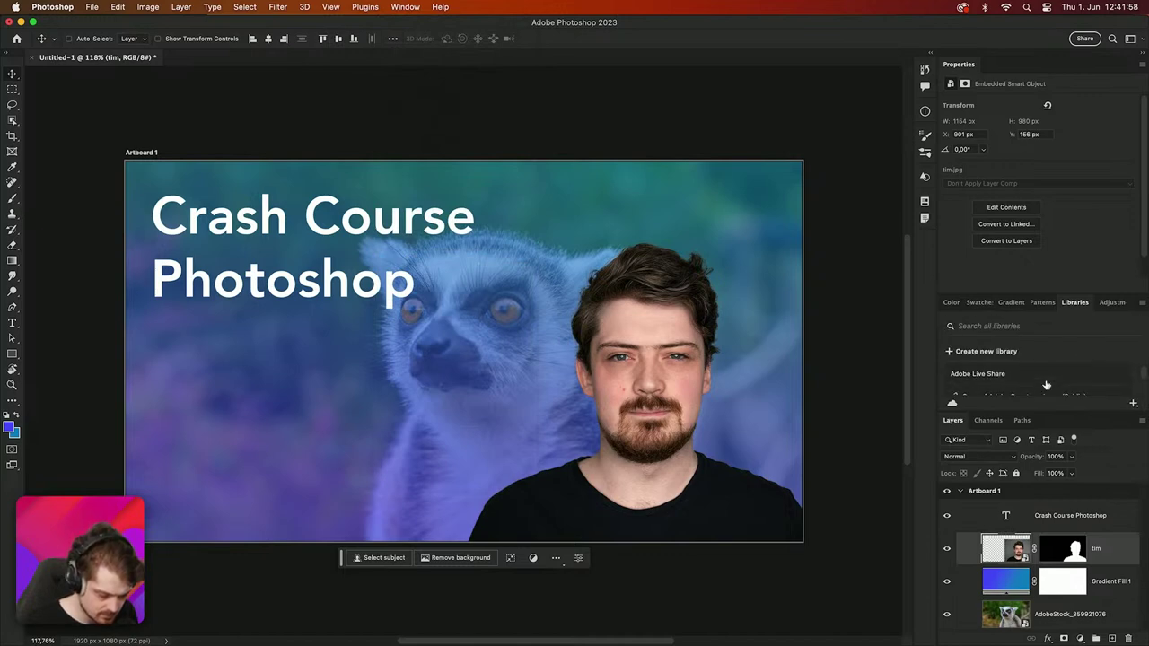
{"action": "scroll", "coordinate": [1046, 385], "scroll_direction": "down", "scroll_amount": 5}
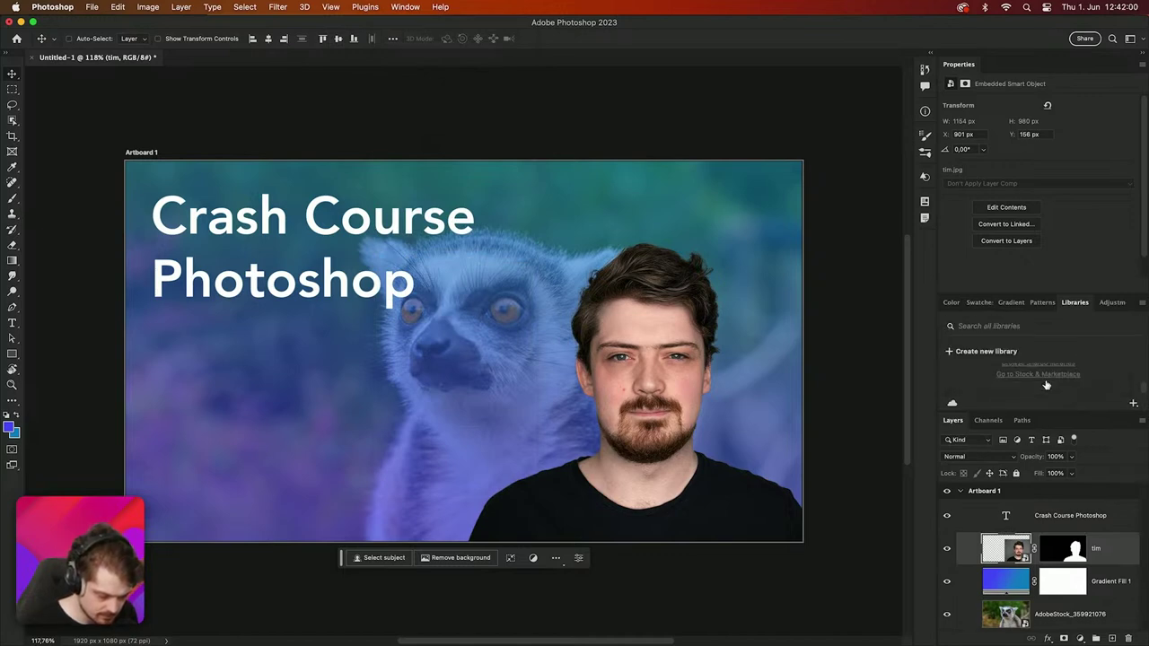
{"action": "scroll", "coordinate": [1045, 384], "scroll_direction": "up", "scroll_amount": 4}
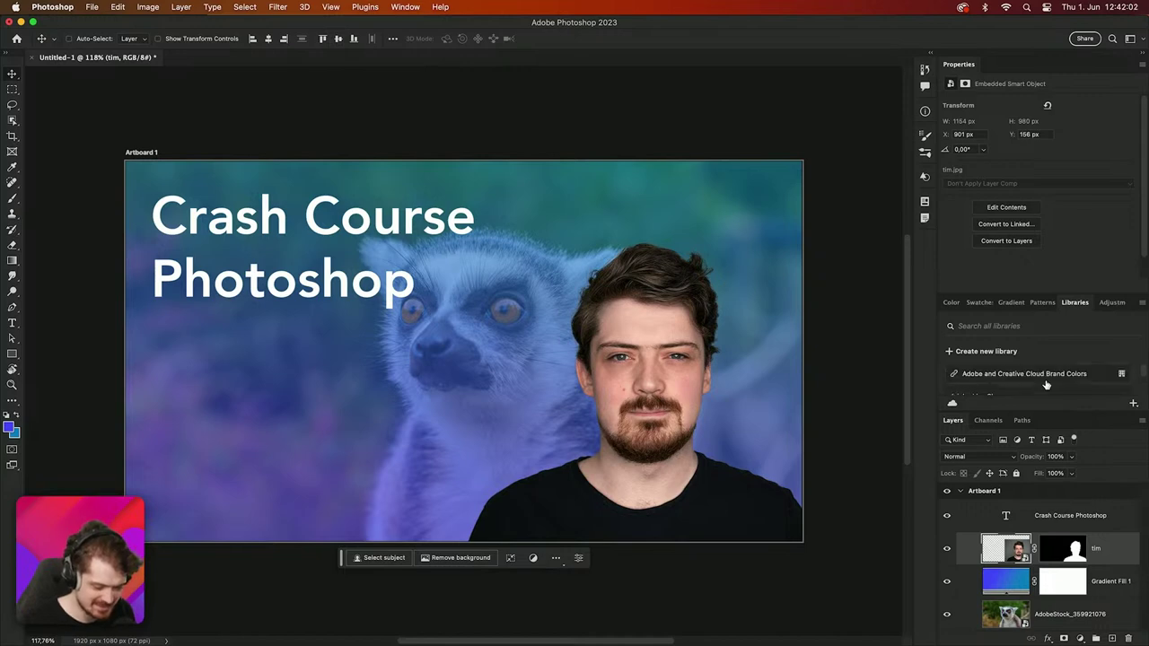
{"action": "left_click", "coordinate": [1043, 375]}
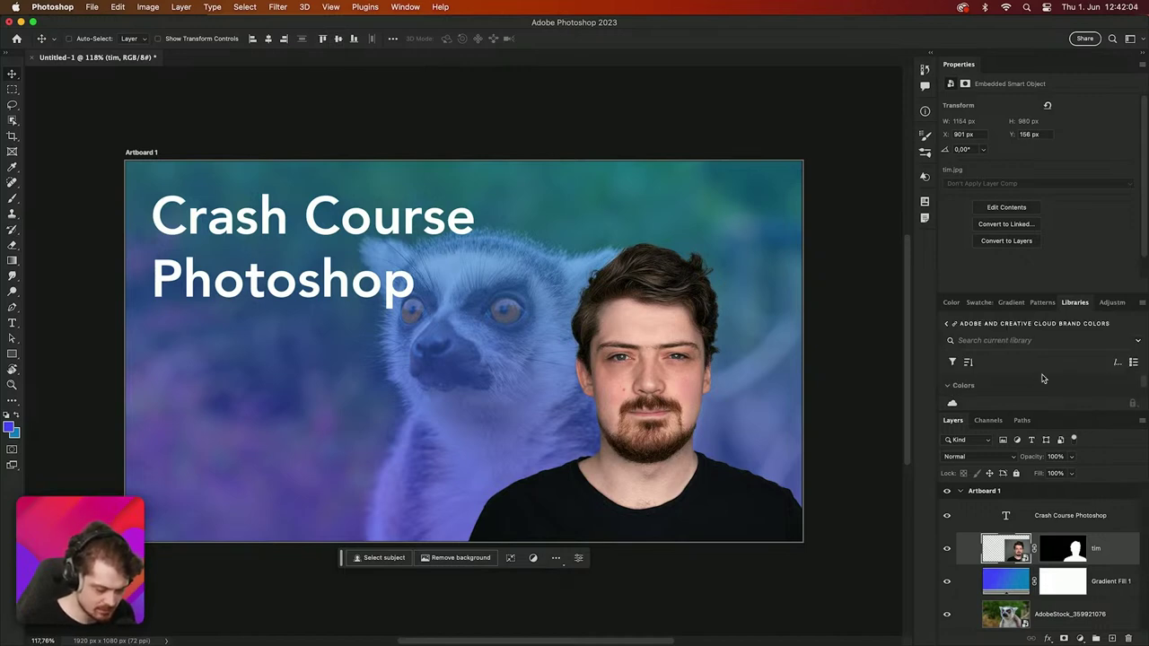
{"action": "scroll", "coordinate": [1042, 378], "scroll_direction": "down", "scroll_amount": 1}
{"action": "scroll", "coordinate": [1041, 377], "scroll_direction": "up", "scroll_amount": 1}
{"action": "scroll", "coordinate": [1041, 378], "scroll_direction": "down", "scroll_amount": 1}
{"action": "scroll", "coordinate": [1041, 378], "scroll_direction": "up", "scroll_amount": 1}
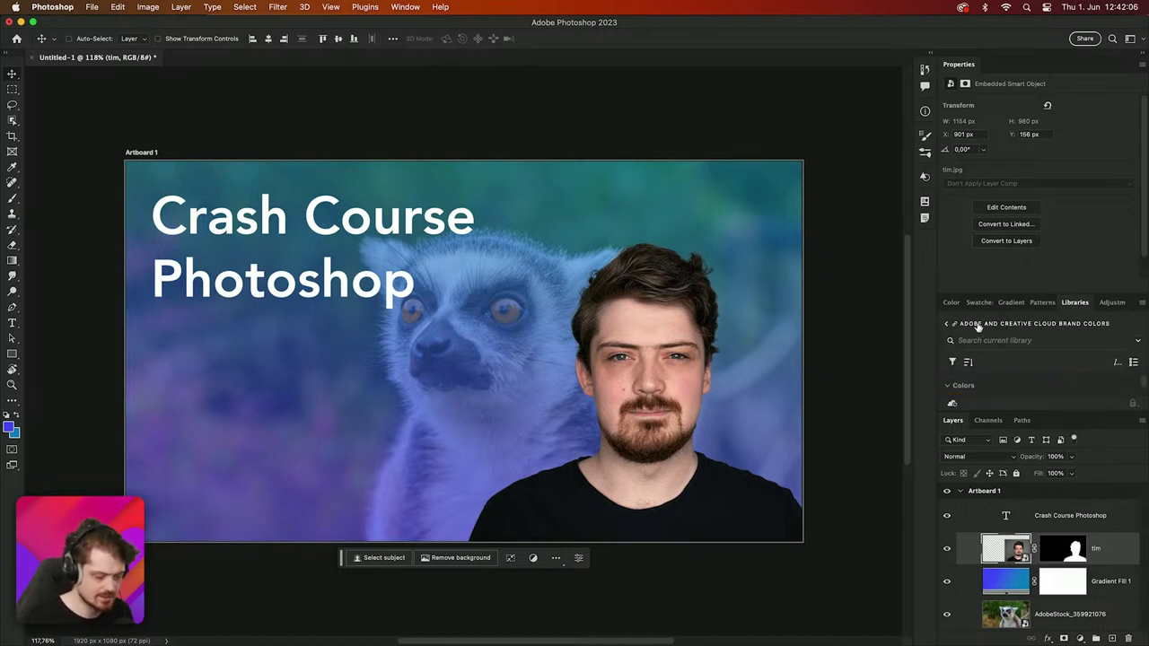
{"action": "left_click", "coordinate": [946, 323]}
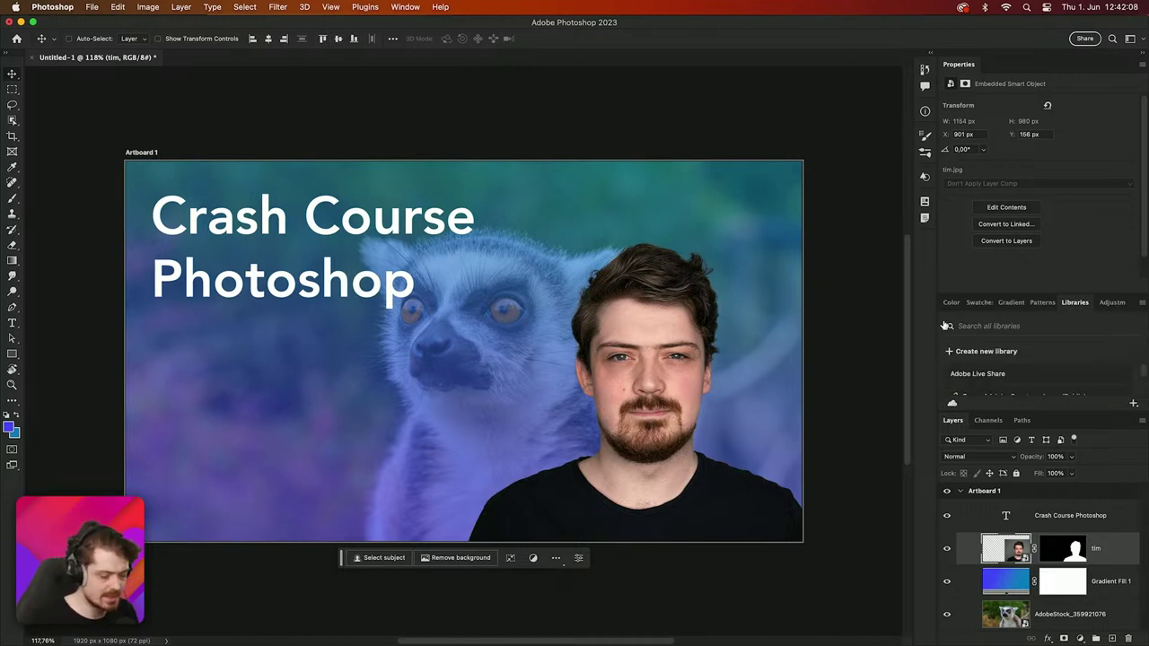
Step: Drag the panel dividers up to give the libraries list and Layers panel more room
{"action": "mouse_move", "coordinate": [394, 642]}
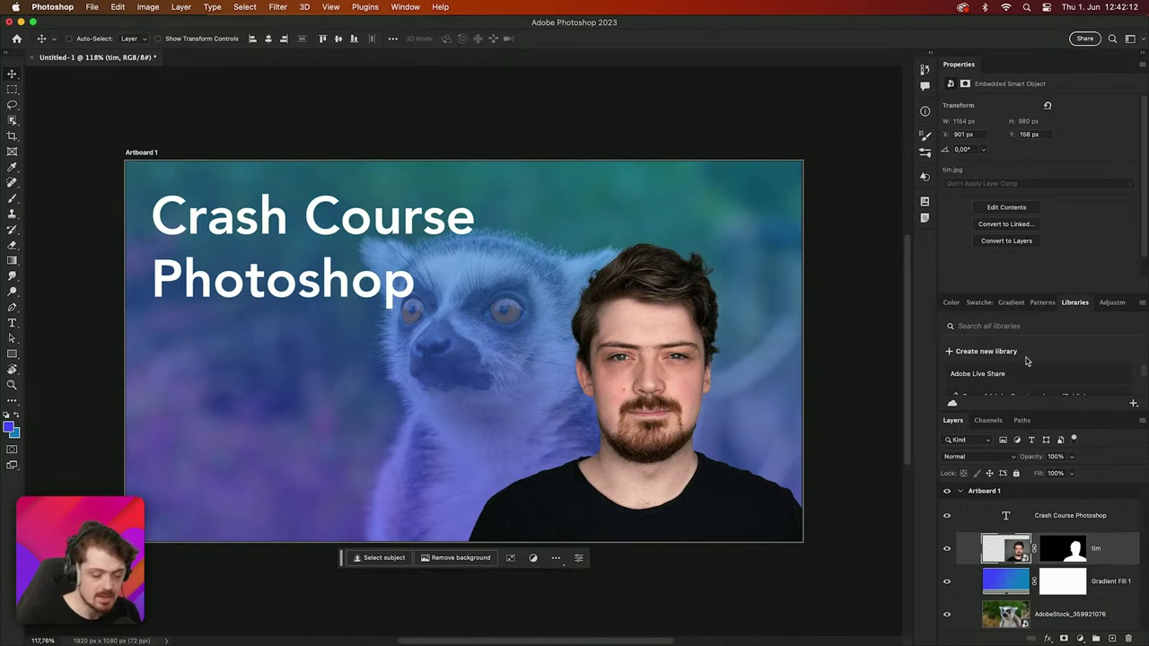
{"action": "left_click_drag", "start_coordinate": [1015, 294], "coordinate": [1013, 166]}
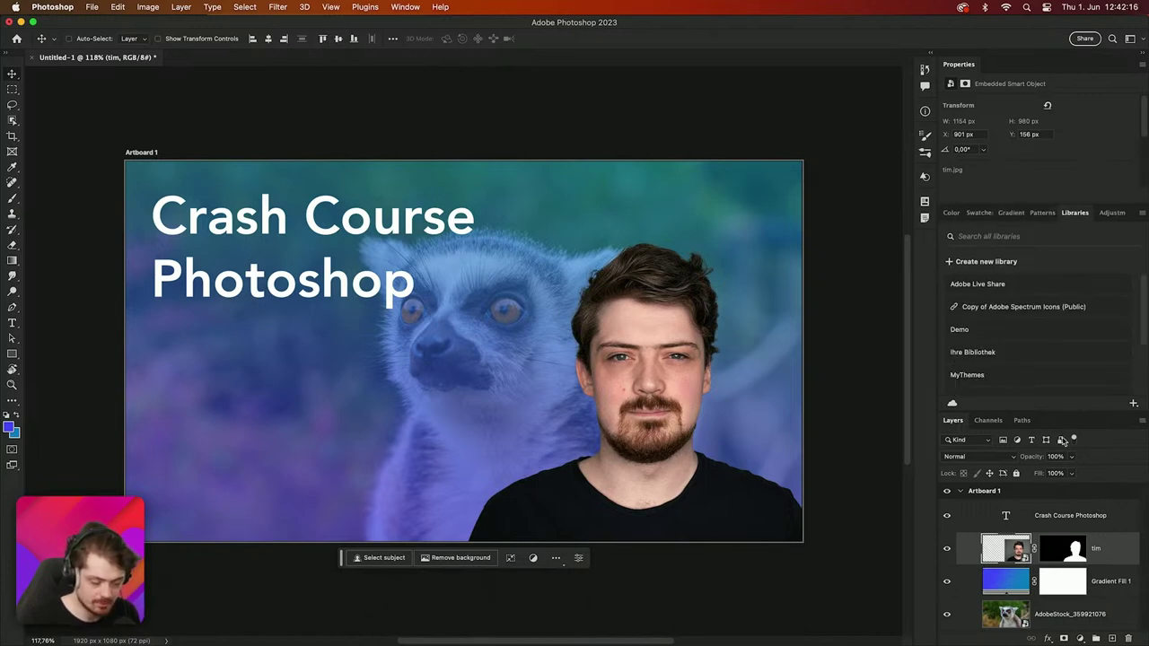
{"action": "left_click_drag", "start_coordinate": [1058, 410], "coordinate": [1052, 280]}
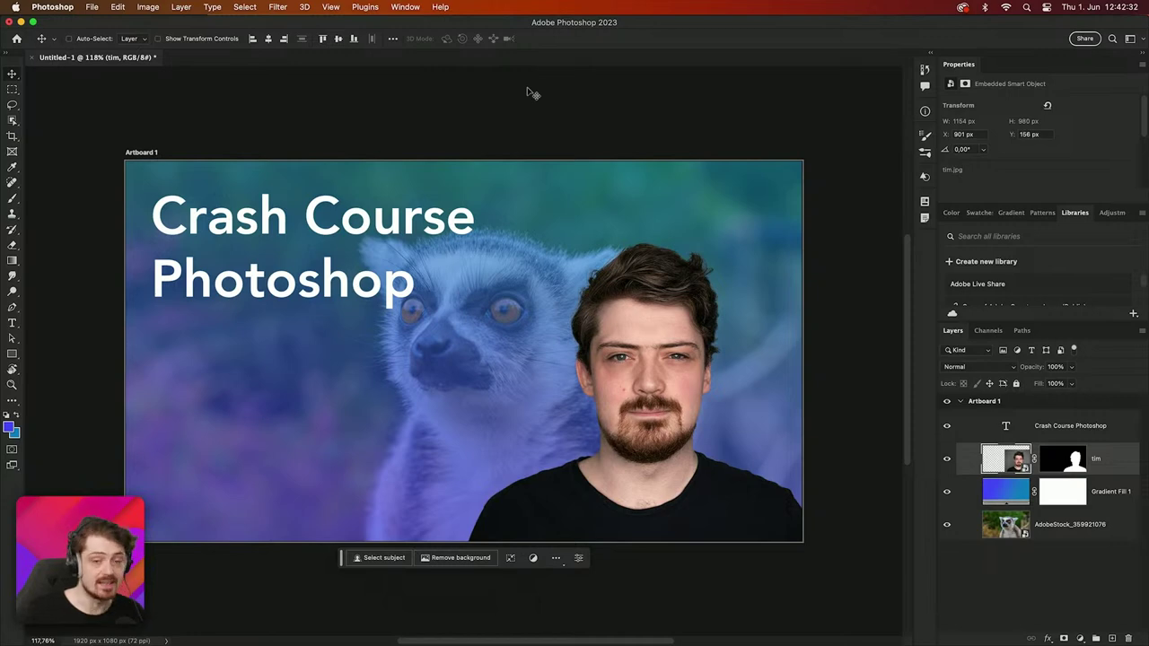
Step: Show Layer Comps as a taller floating panel beside the canvas, cancelling a new comp
{"action": "left_click", "coordinate": [404, 6]}
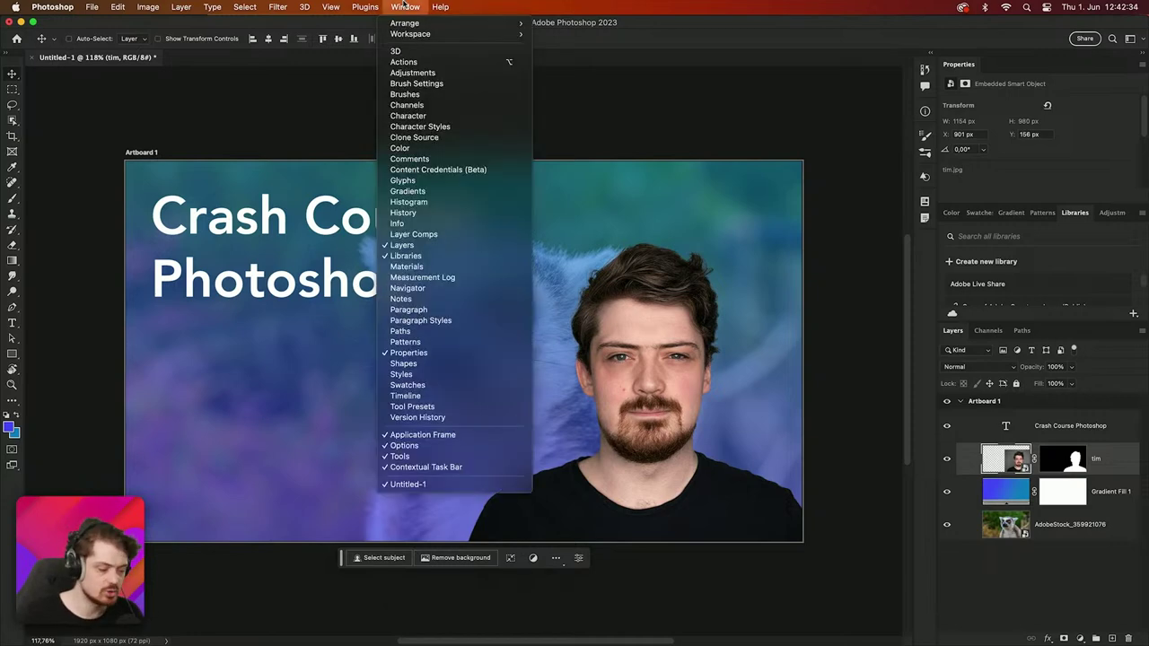
{"action": "left_click", "coordinate": [444, 235]}
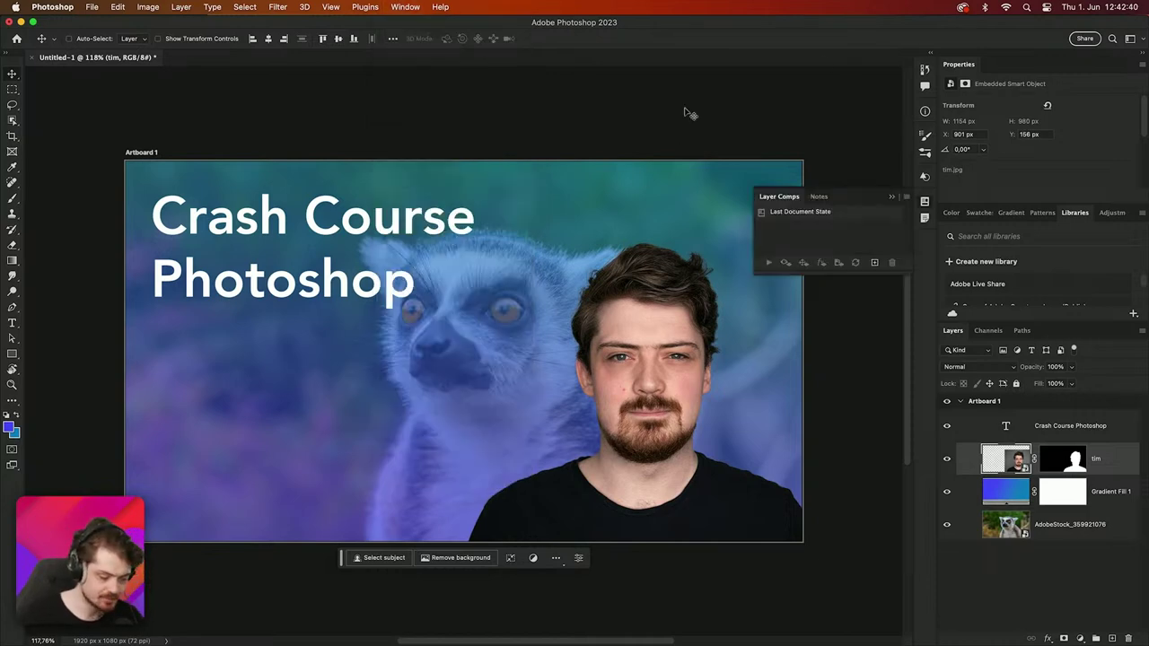
{"action": "left_click_drag", "start_coordinate": [771, 196], "coordinate": [746, 131]}
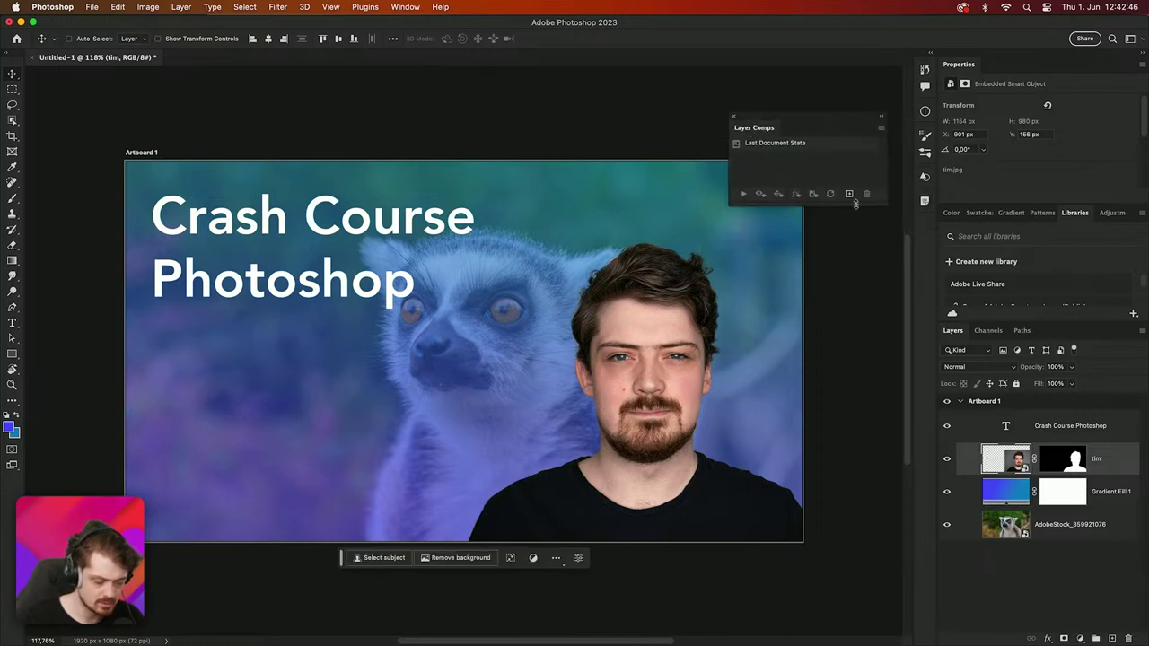
{"action": "left_click_drag", "start_coordinate": [799, 202], "coordinate": [803, 337]}
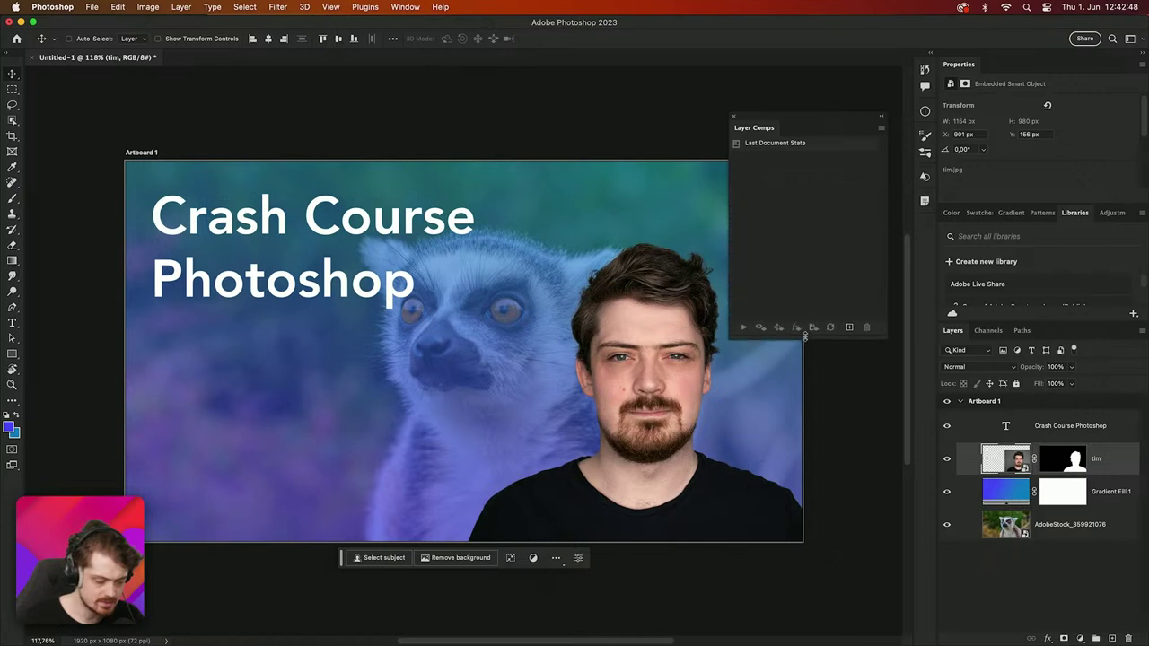
{"action": "left_click_drag", "start_coordinate": [781, 119], "coordinate": [793, 152]}
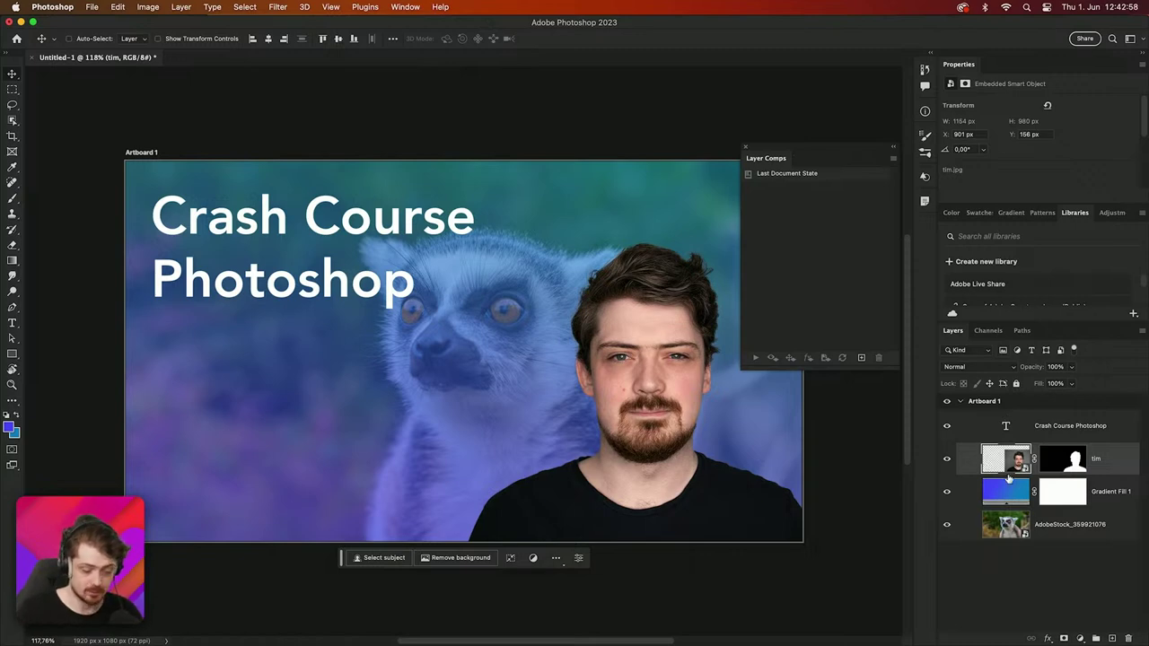
{"action": "left_click", "coordinate": [861, 358]}
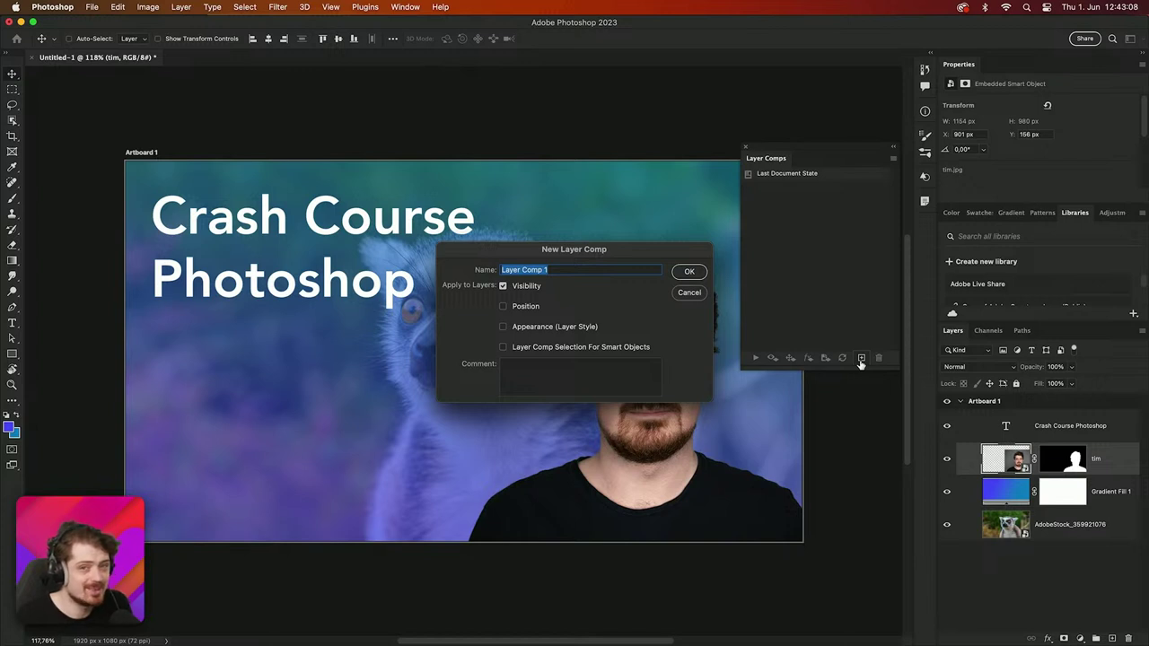
{"action": "key", "text": "Escape"}
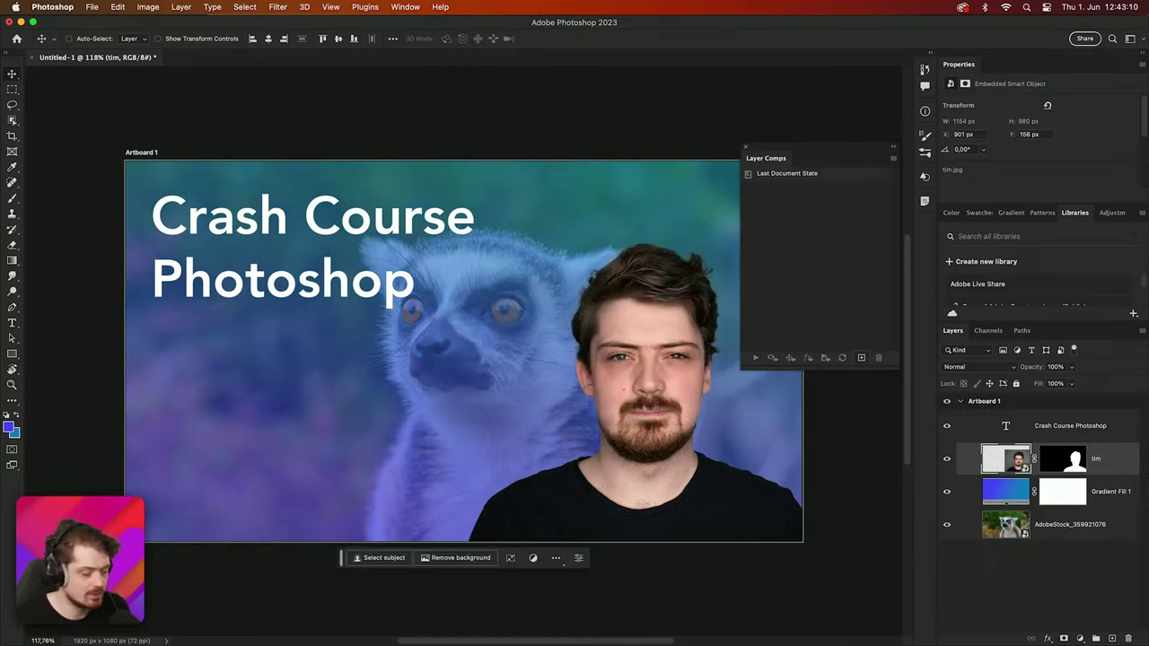
{"action": "left_click", "coordinate": [1108, 502]}
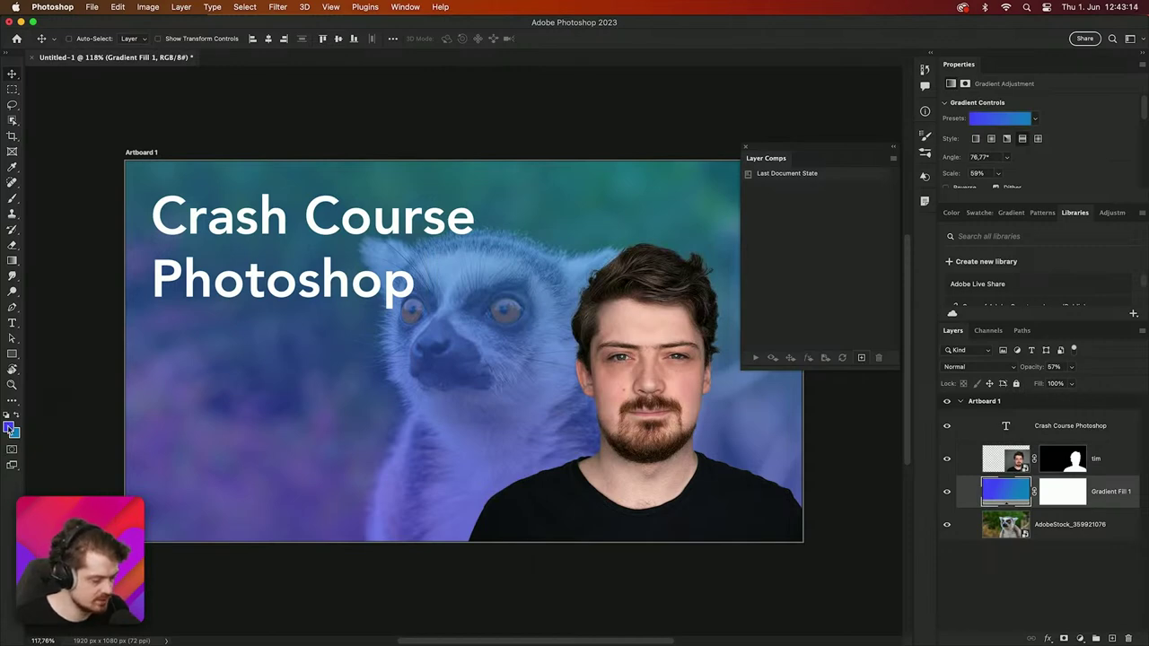
Step: Set a deep purple foreground colour and a blue background colour
{"action": "left_click", "coordinate": [9, 428]}
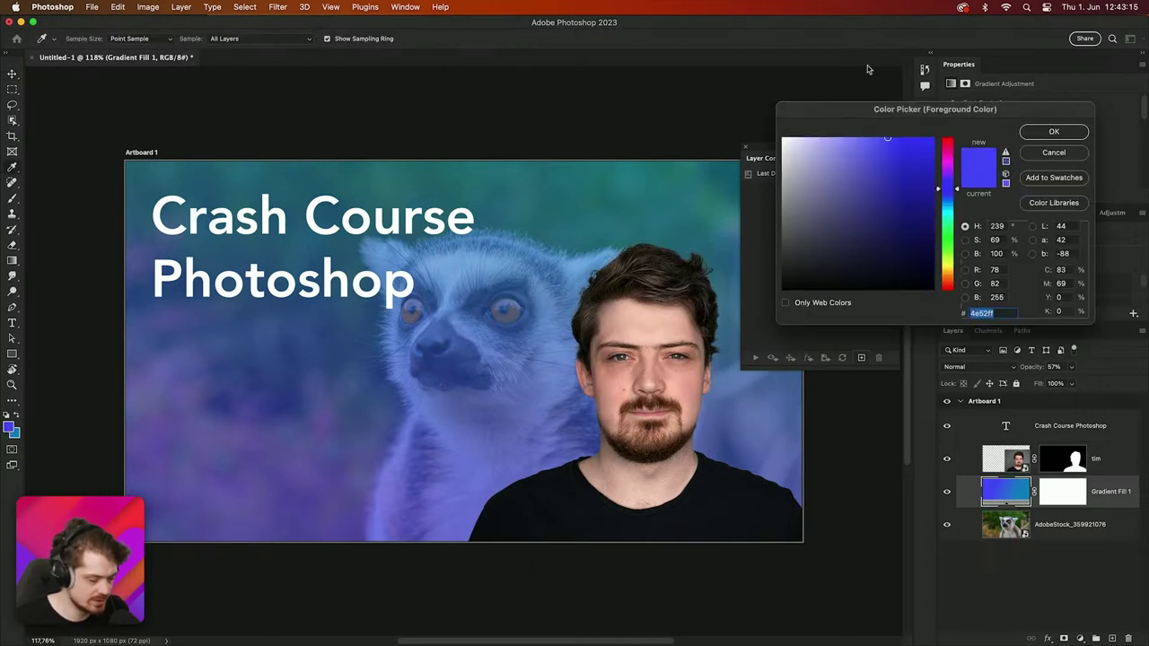
{"action": "left_click", "coordinate": [947, 168]}
{"action": "left_click_drag", "start_coordinate": [948, 169], "coordinate": [947, 172]}
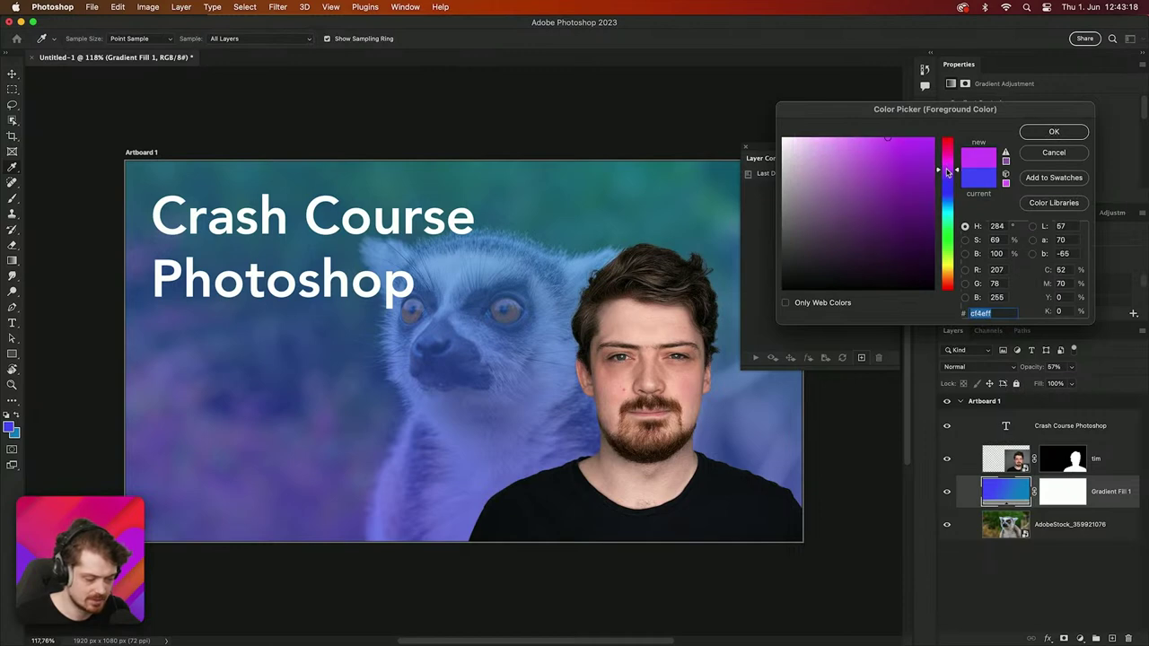
{"action": "left_click_drag", "start_coordinate": [923, 236], "coordinate": [951, 198]}
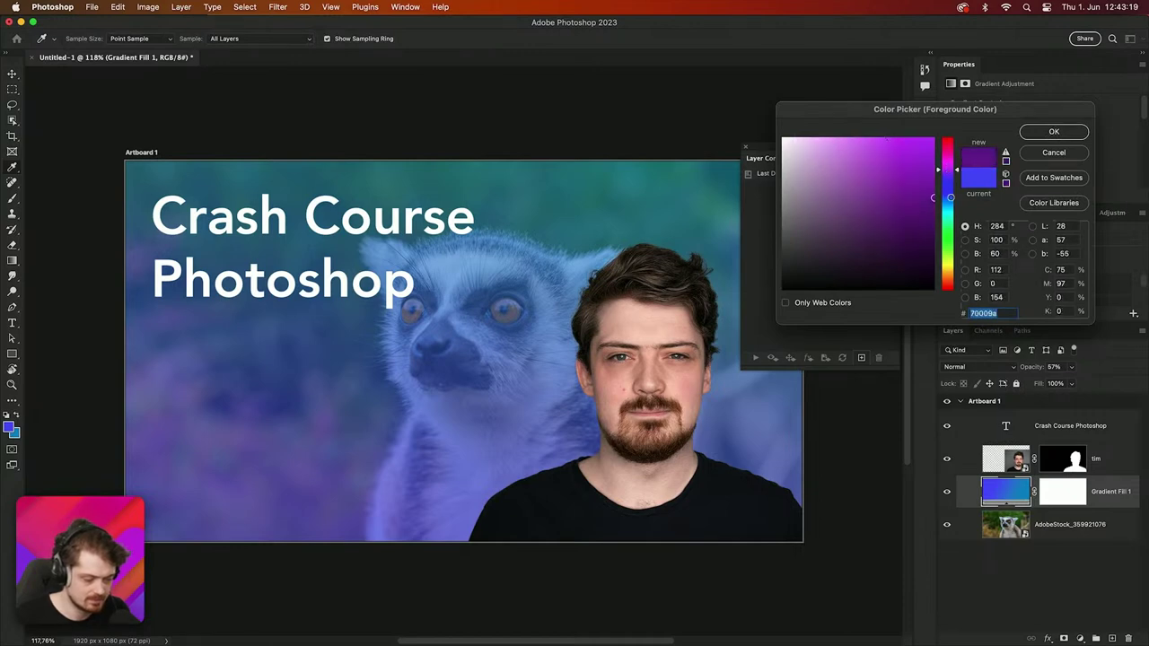
{"action": "left_click", "coordinate": [1054, 132]}
{"action": "left_click", "coordinate": [15, 438]}
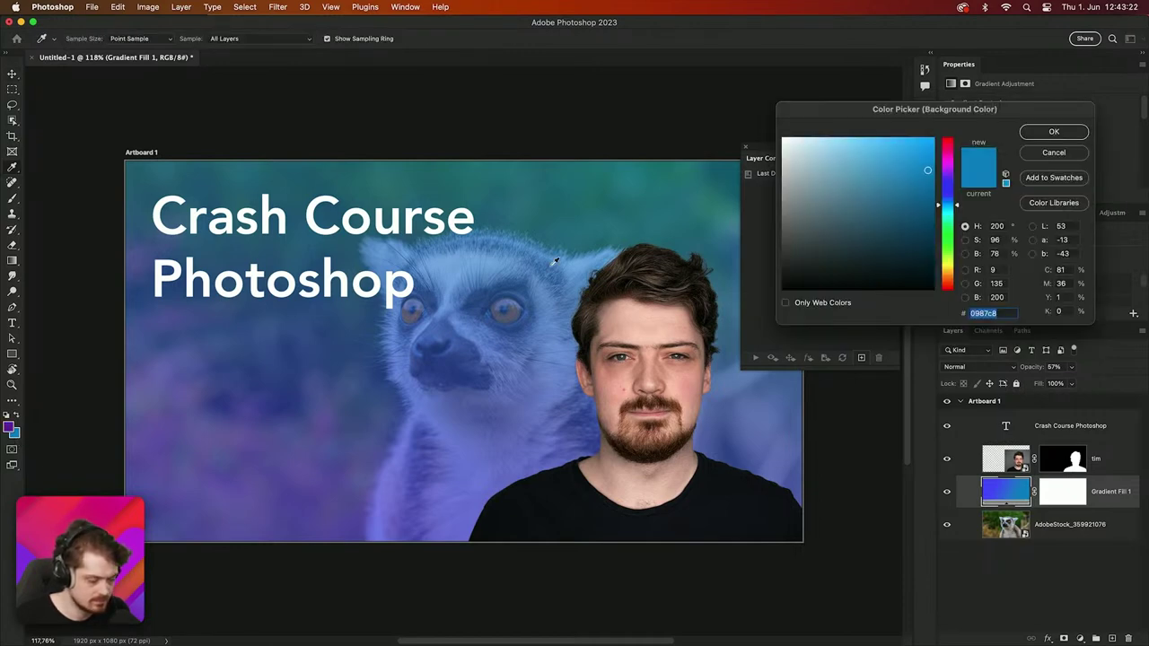
{"action": "left_click", "coordinate": [949, 177]}
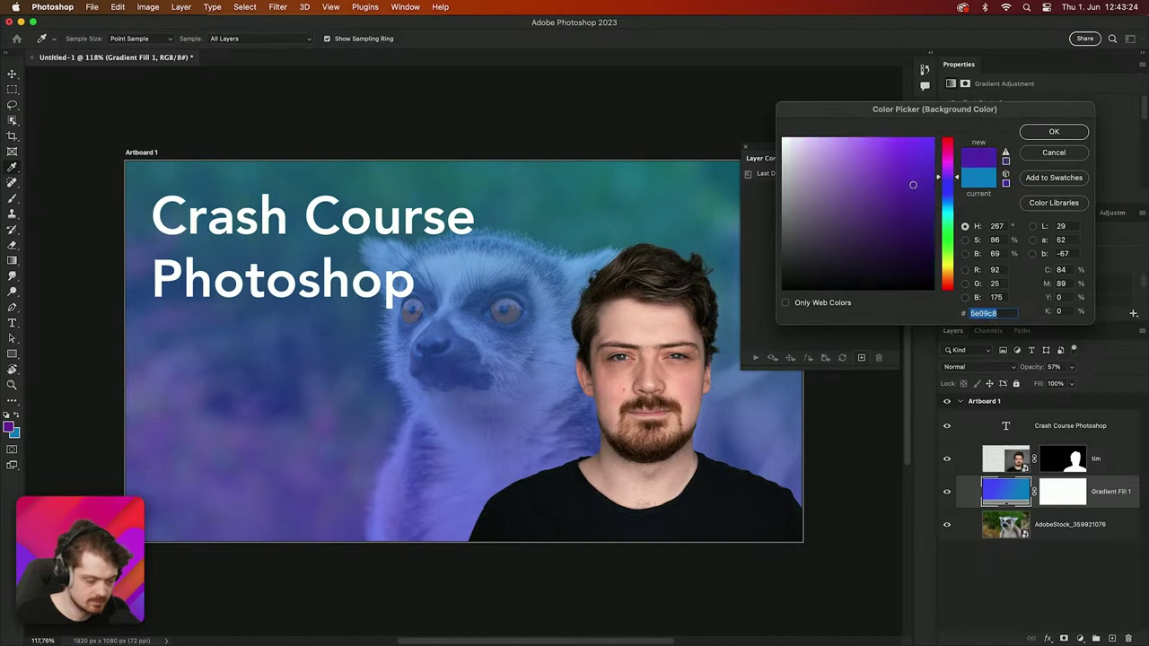
{"action": "left_click_drag", "start_coordinate": [911, 145], "coordinate": [885, 138]}
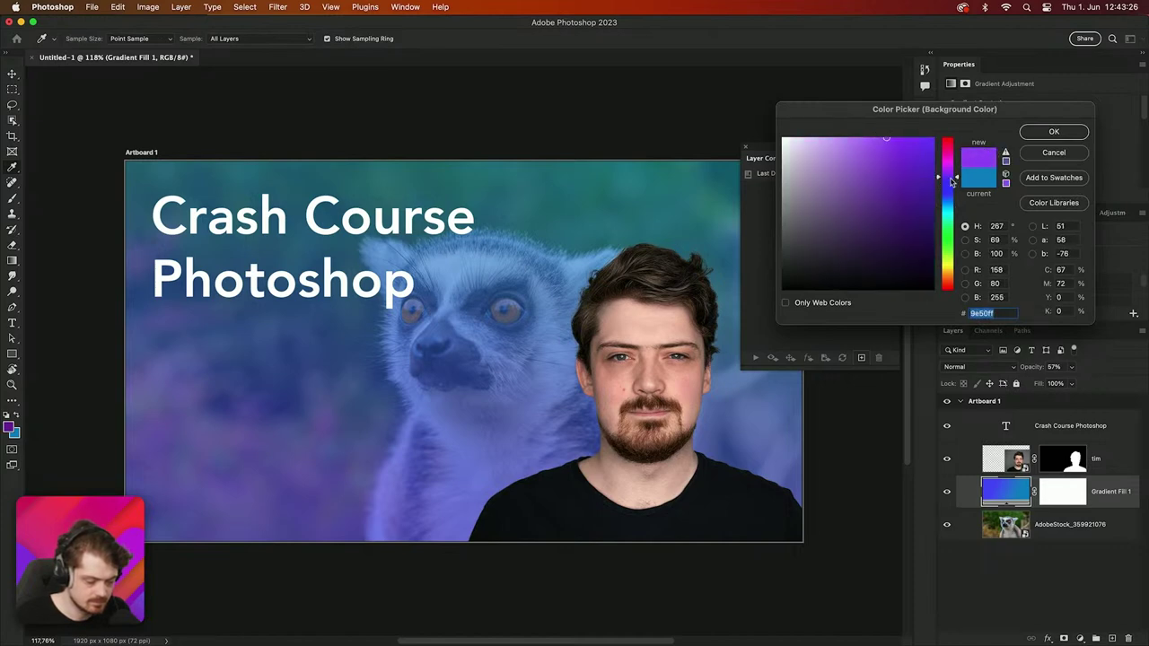
{"action": "left_click_drag", "start_coordinate": [948, 179], "coordinate": [948, 189]}
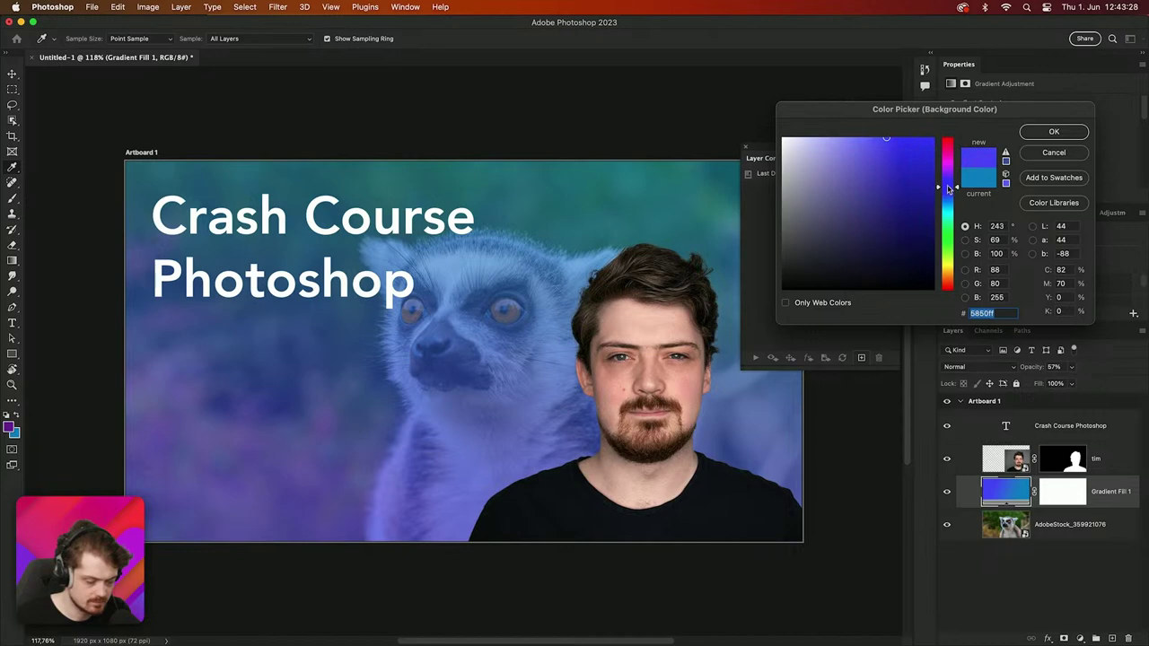
{"action": "left_click", "coordinate": [1042, 133]}
Step: Draw a basic blue-purple gradient diagonally on a new layer, making its end stop more purple
{"action": "key", "text": "g"}
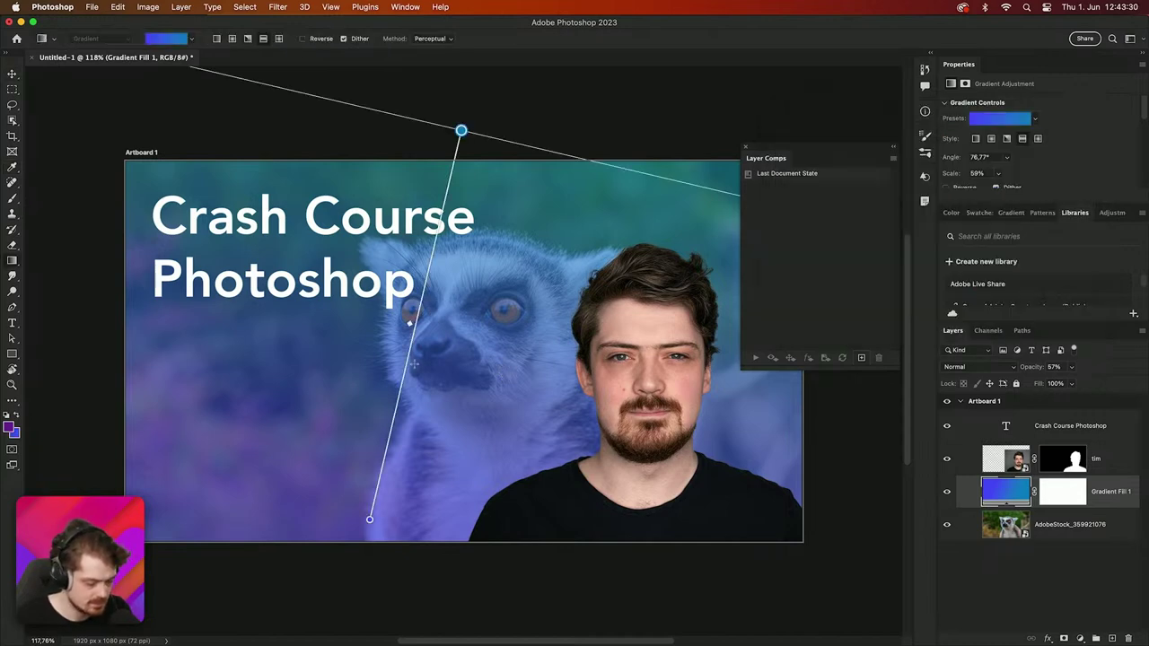
{"action": "left_click", "coordinate": [1111, 638]}
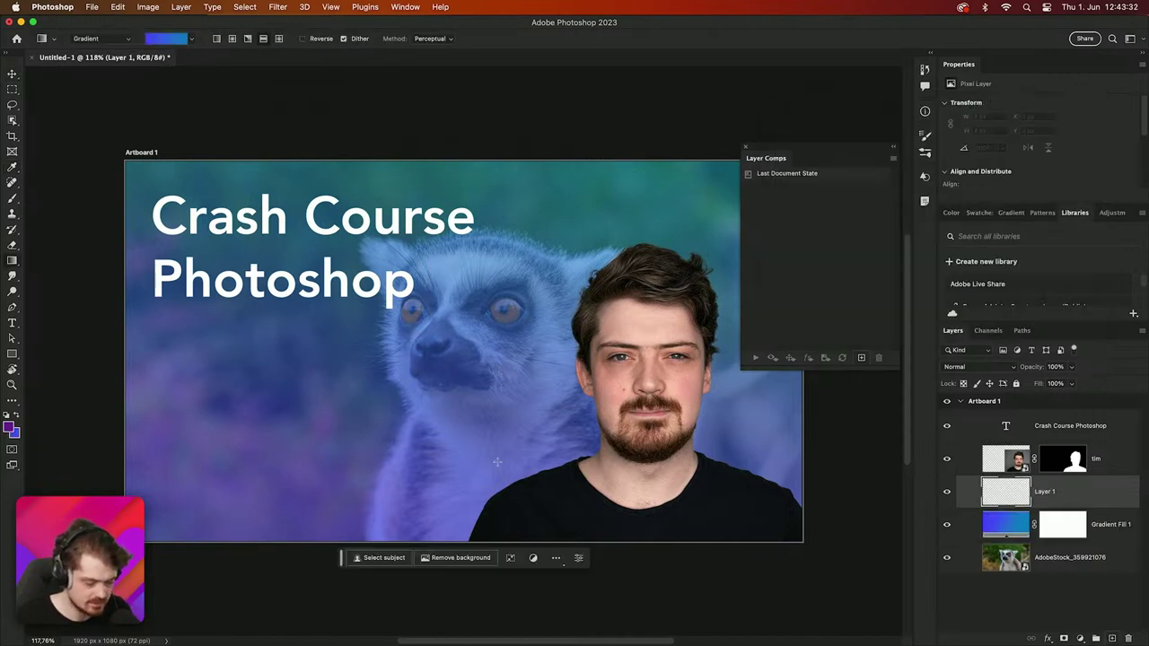
{"action": "left_click_drag", "start_coordinate": [185, 518], "coordinate": [651, 178]}
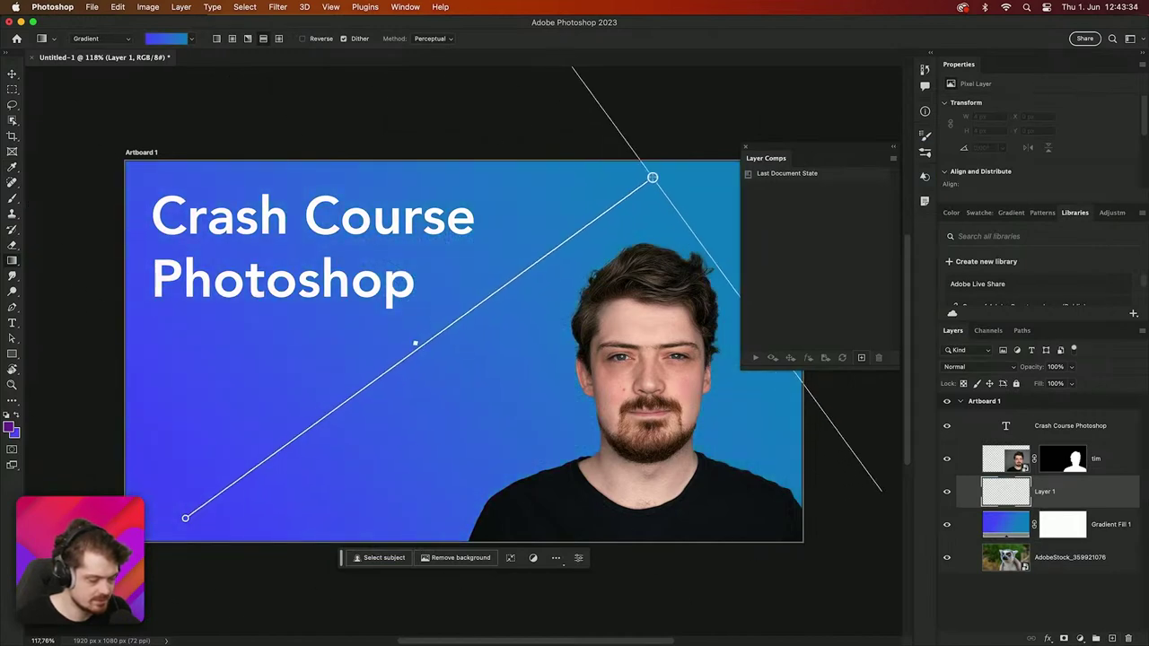
{"action": "left_click", "coordinate": [190, 40]}
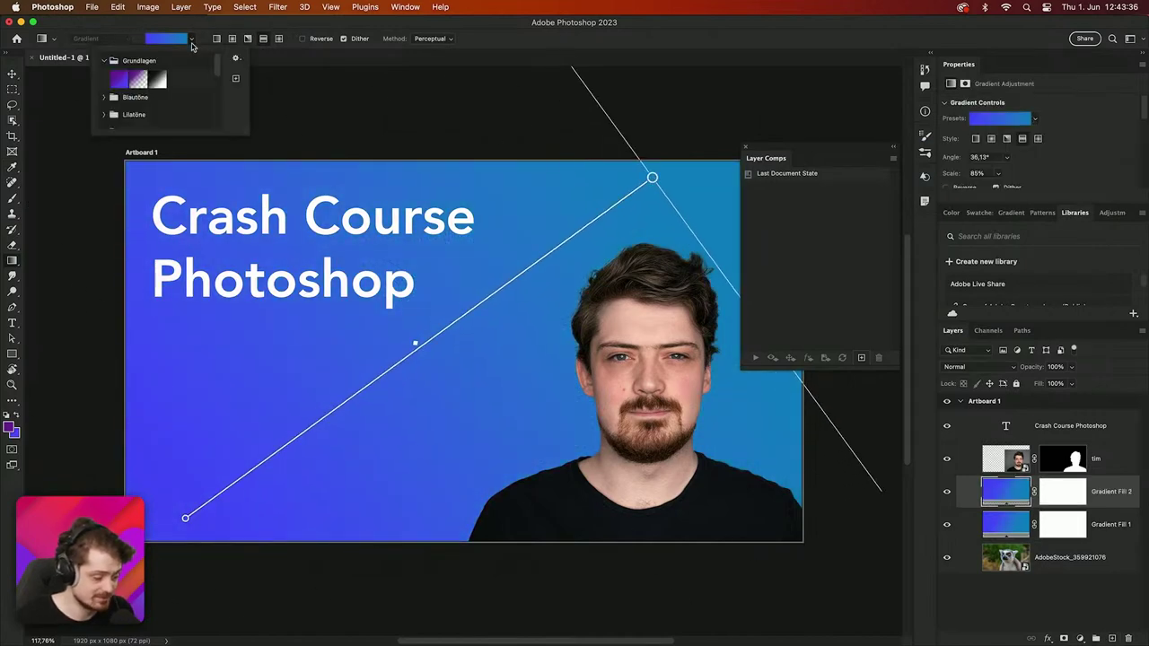
{"action": "left_click", "coordinate": [118, 79]}
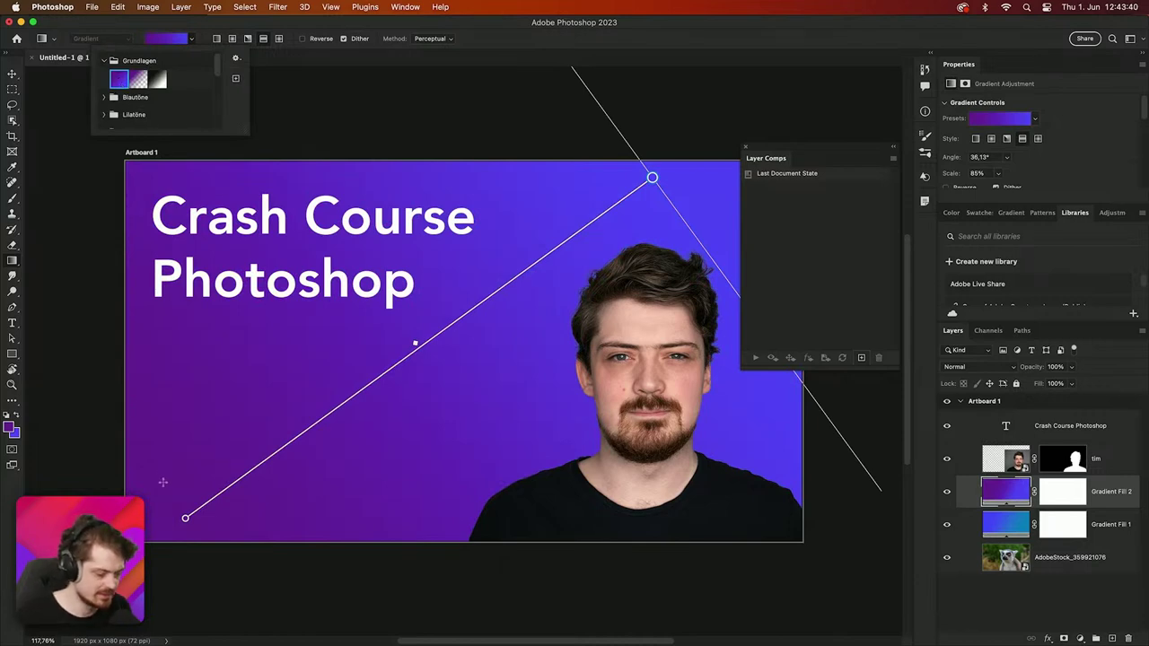
{"action": "double_click", "coordinate": [652, 178]}
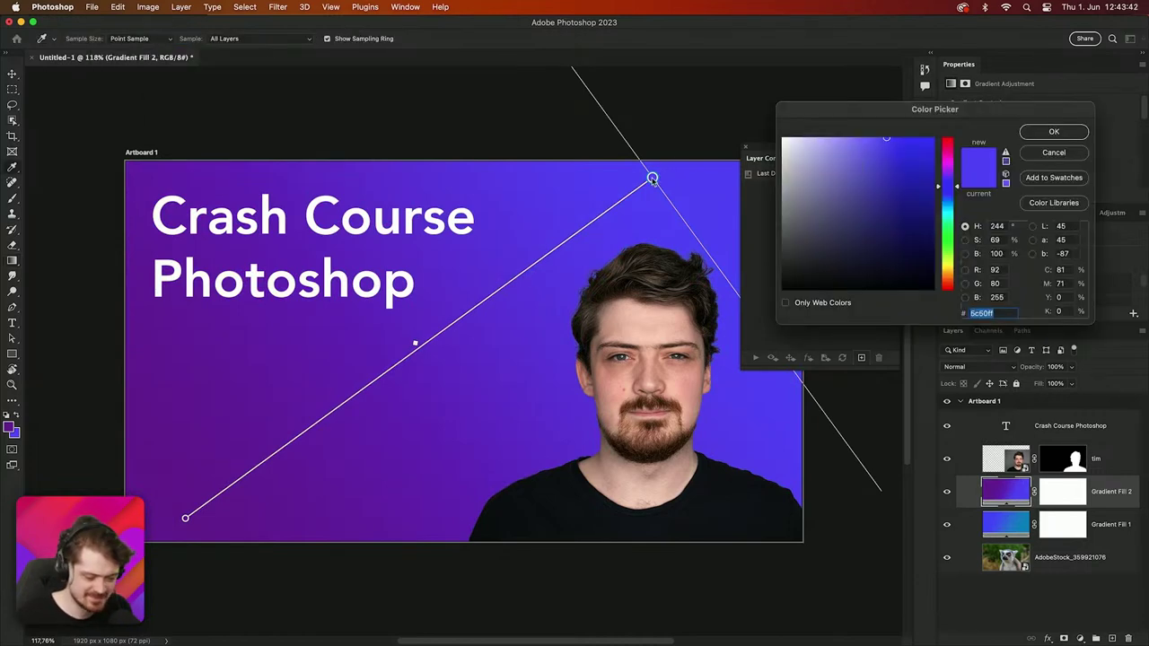
{"action": "left_click_drag", "start_coordinate": [946, 185], "coordinate": [946, 183]}
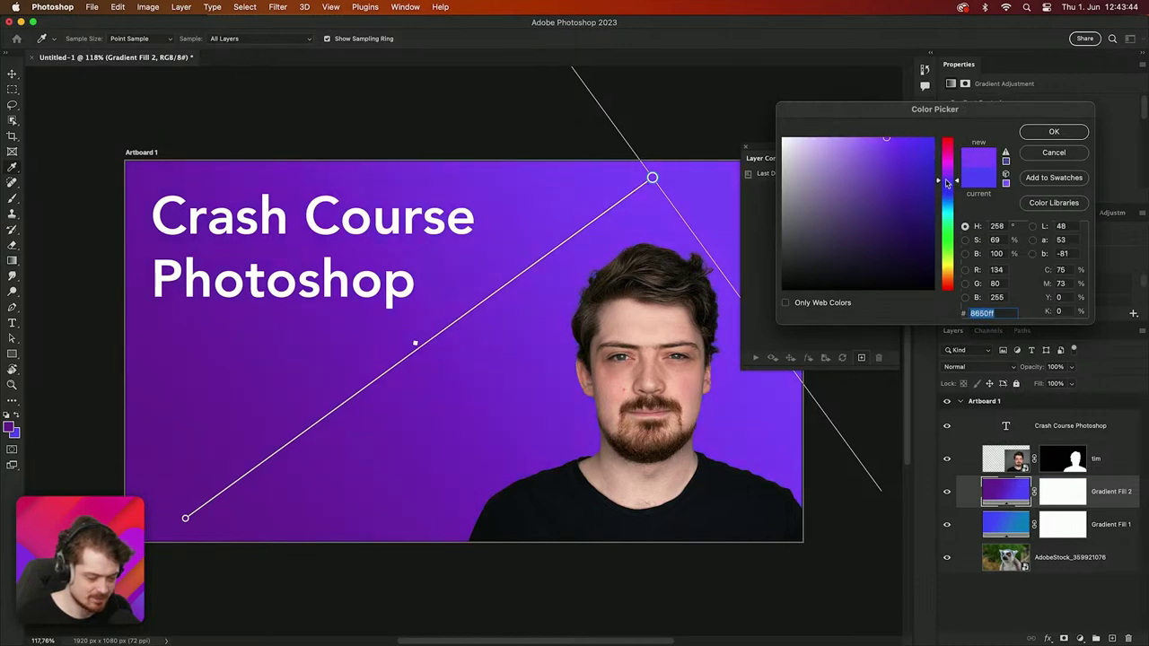
{"action": "left_click", "coordinate": [1042, 133]}
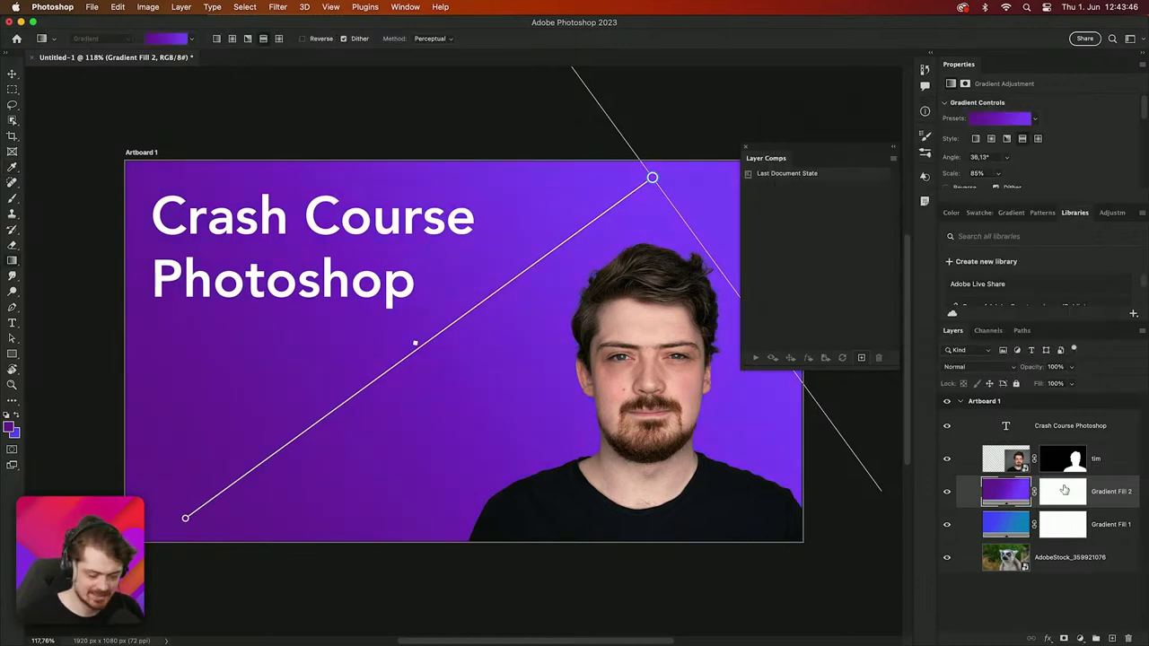
Step: Hide Gradient Fill 1, show Gradient Fill 2 and set its opacity to 63%
{"action": "left_click_drag", "start_coordinate": [1025, 367], "coordinate": [995, 370]}
{"action": "type", "text": "36"}
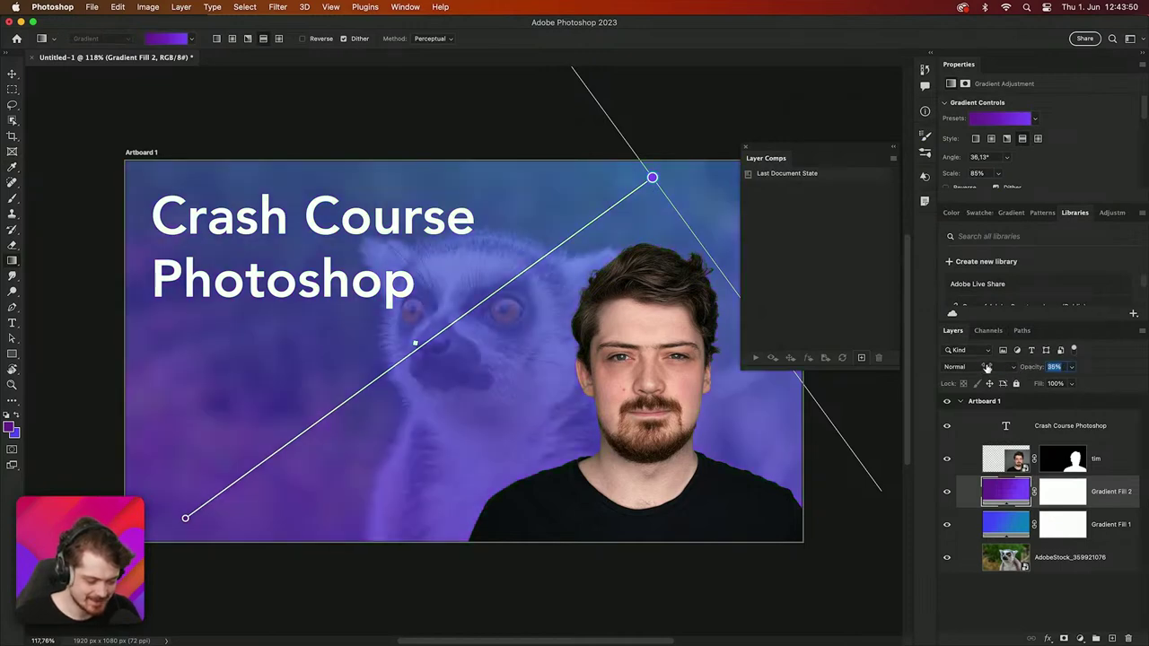
{"action": "key", "text": "Return"}
{"action": "left_click", "coordinate": [945, 494]}
{"action": "left_click", "coordinate": [946, 523]}
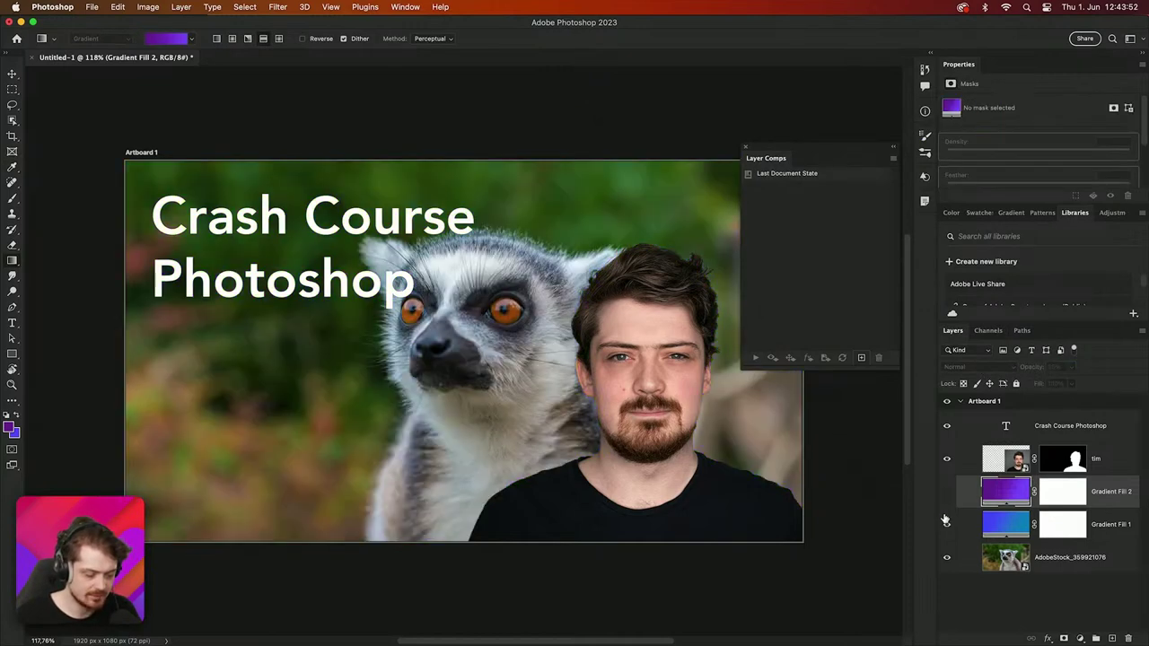
{"action": "left_click", "coordinate": [946, 523]}
{"action": "left_click", "coordinate": [946, 524]}
{"action": "left_click", "coordinate": [946, 492]}
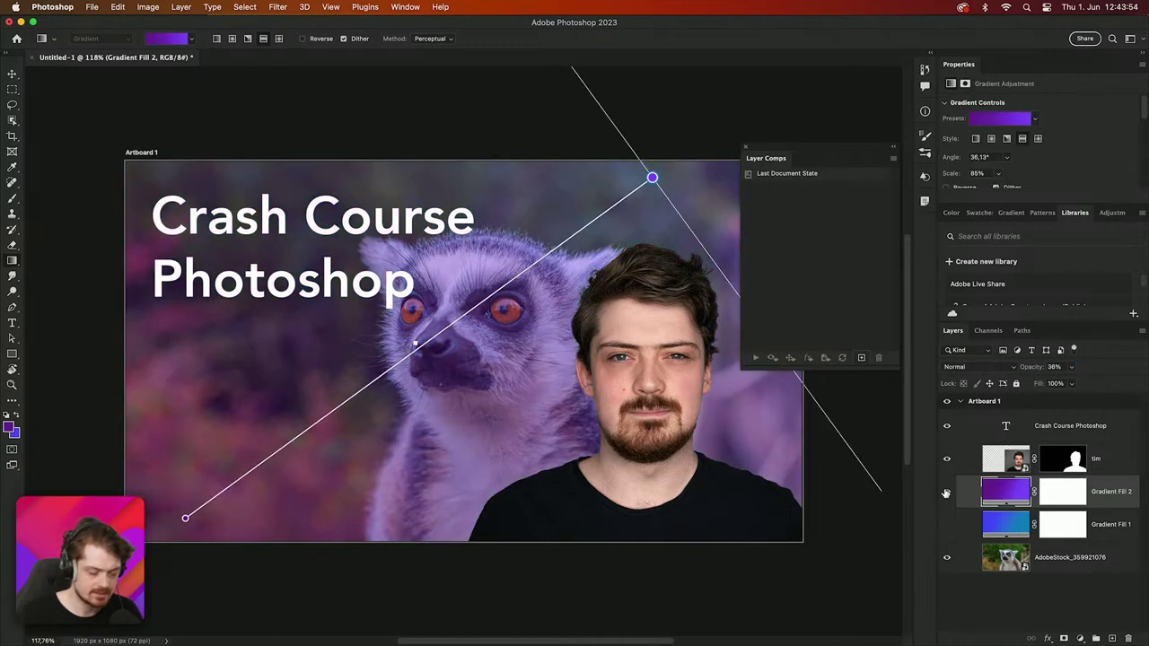
{"action": "left_click_drag", "start_coordinate": [1038, 372], "coordinate": [1032, 374]}
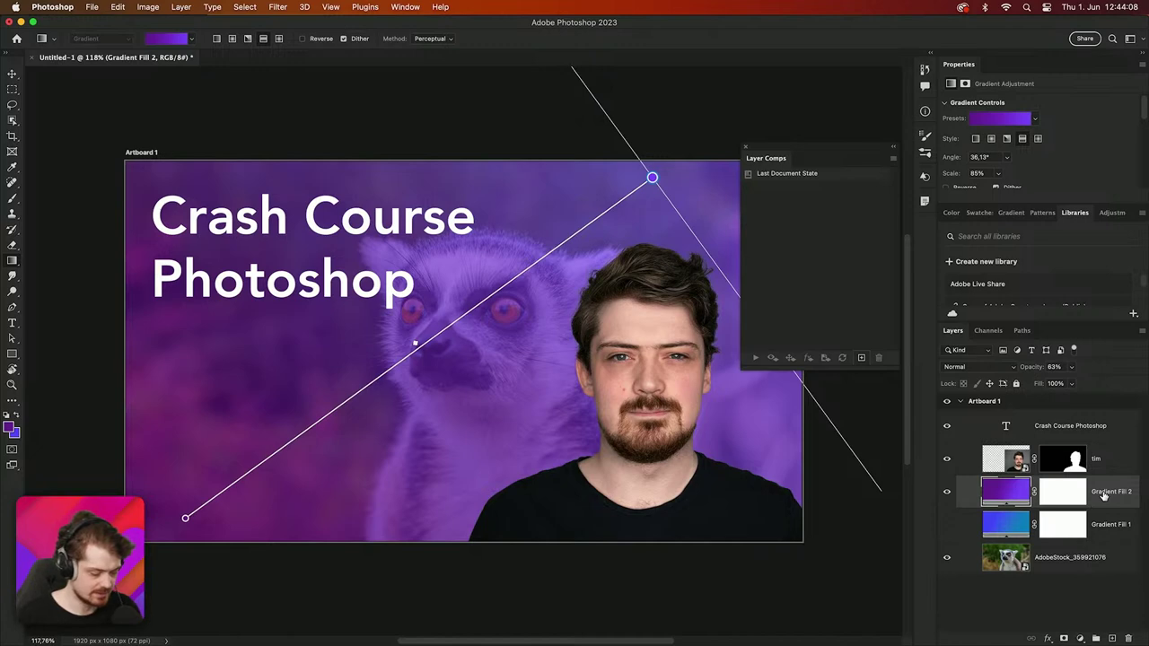
Step: Duplicate the purple gradient fill and turn its bottom-left stop bright orange
{"action": "key", "text": "super+j"}
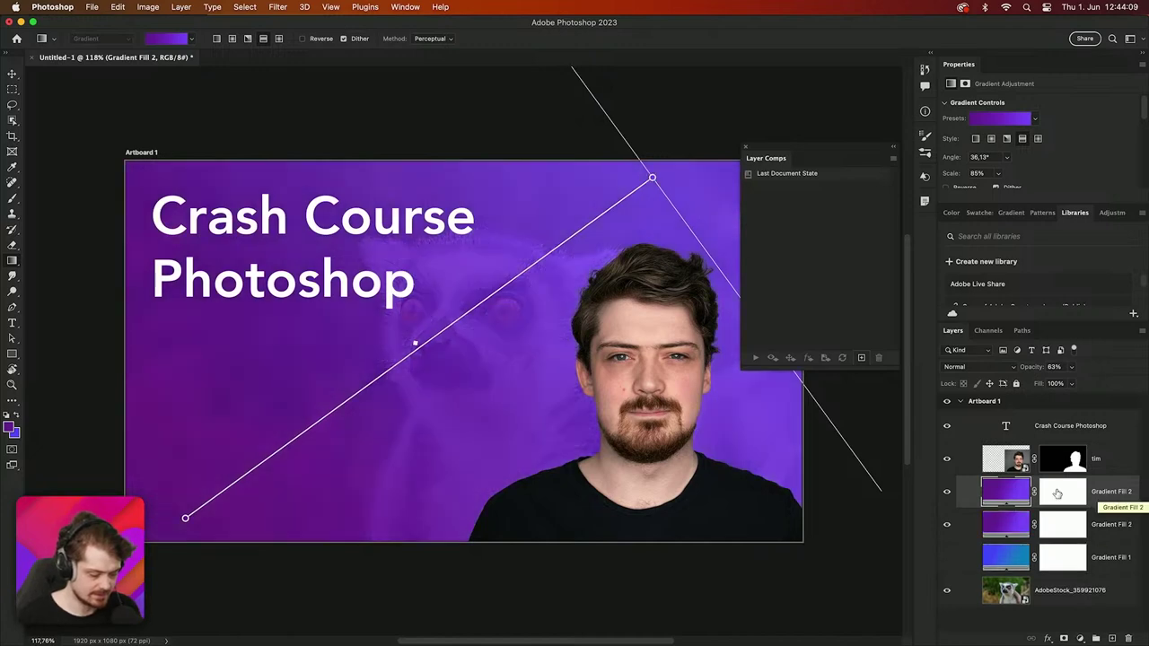
{"action": "double_click", "coordinate": [185, 519]}
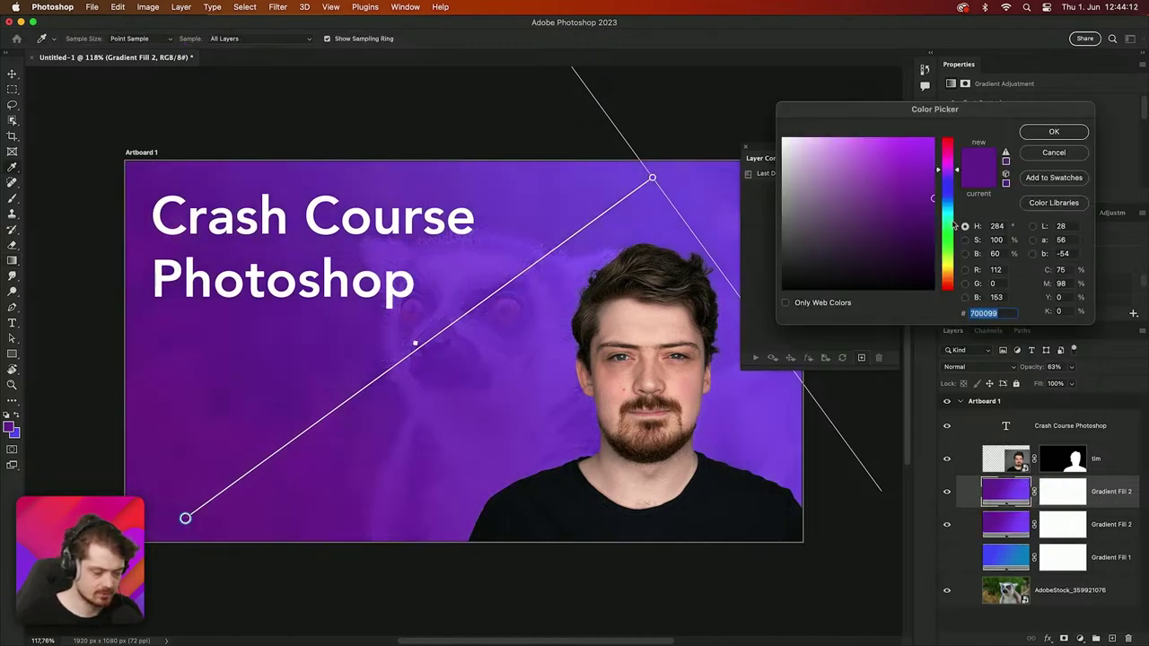
{"action": "left_click_drag", "start_coordinate": [949, 249], "coordinate": [950, 277]}
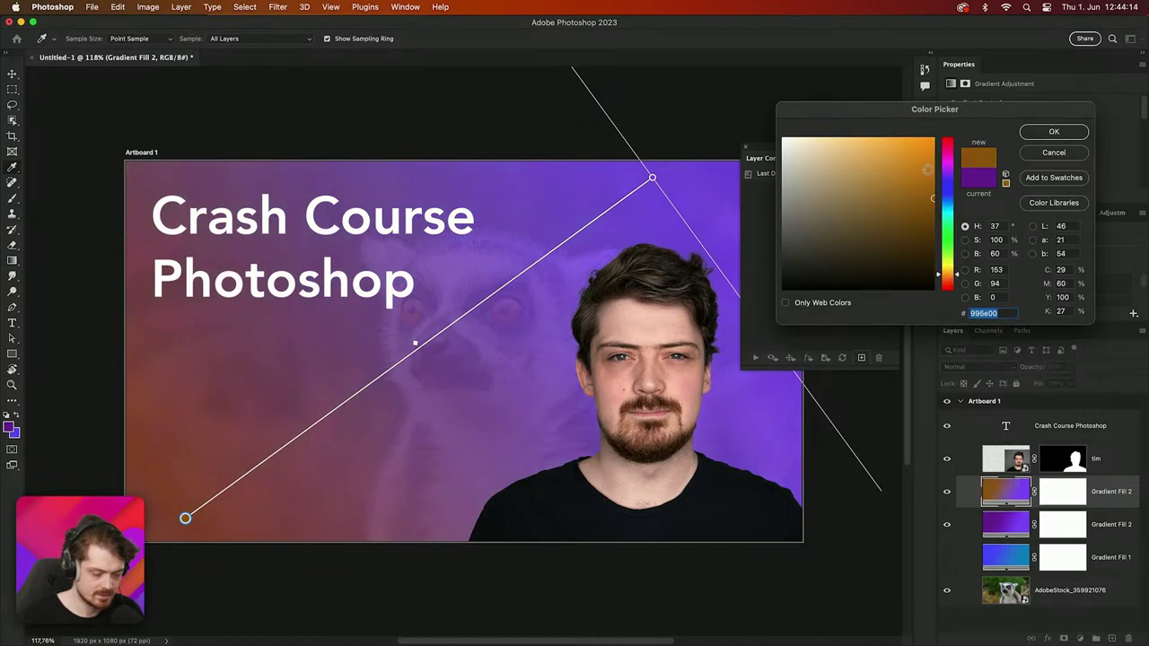
{"action": "left_click", "coordinate": [933, 179]}
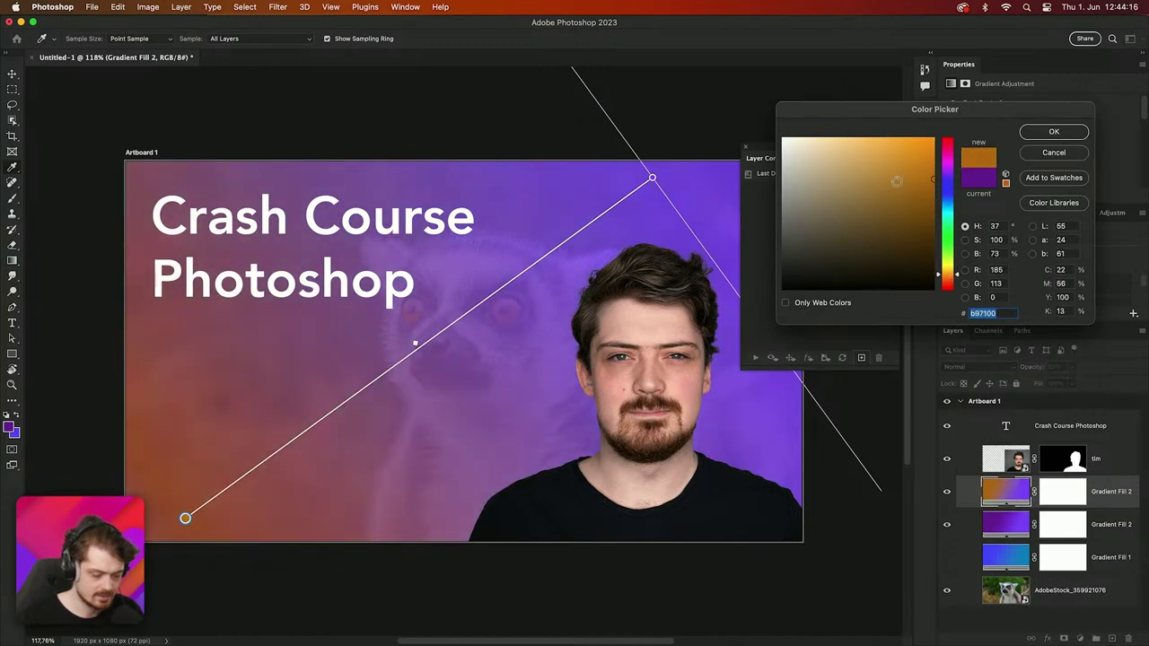
{"action": "left_click", "coordinate": [1043, 134]}
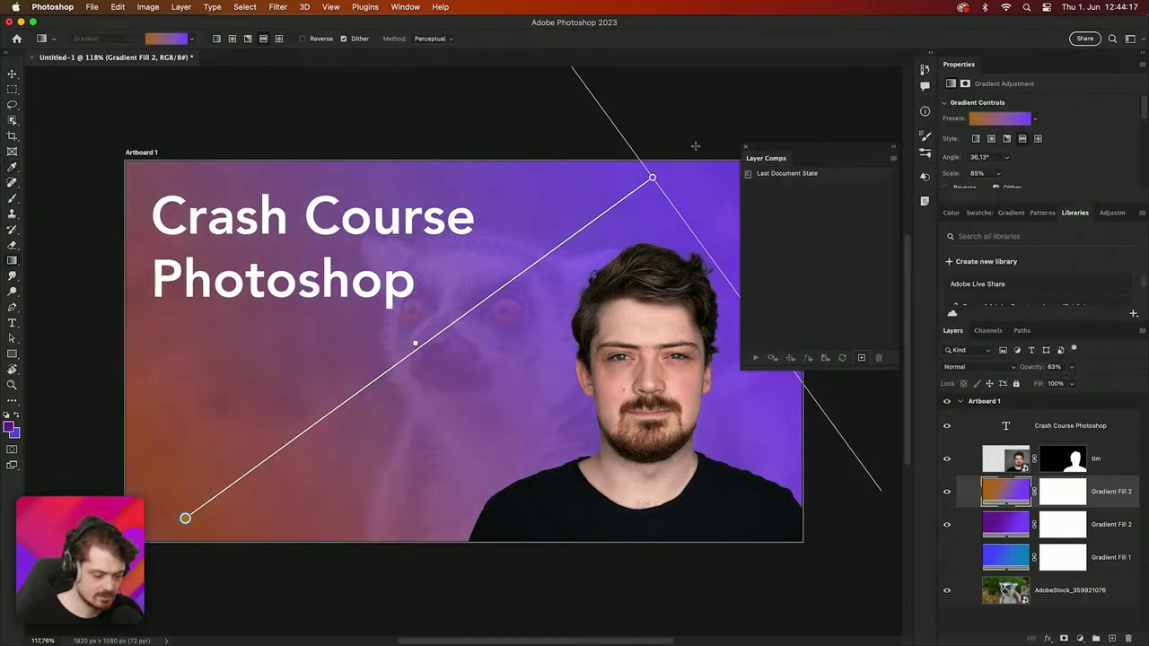
Step: Make the top-right stop saturated orange, shift the bottom-left stop redder, and select all three fills
{"action": "double_click", "coordinate": [652, 177]}
{"action": "left_click", "coordinate": [950, 267]}
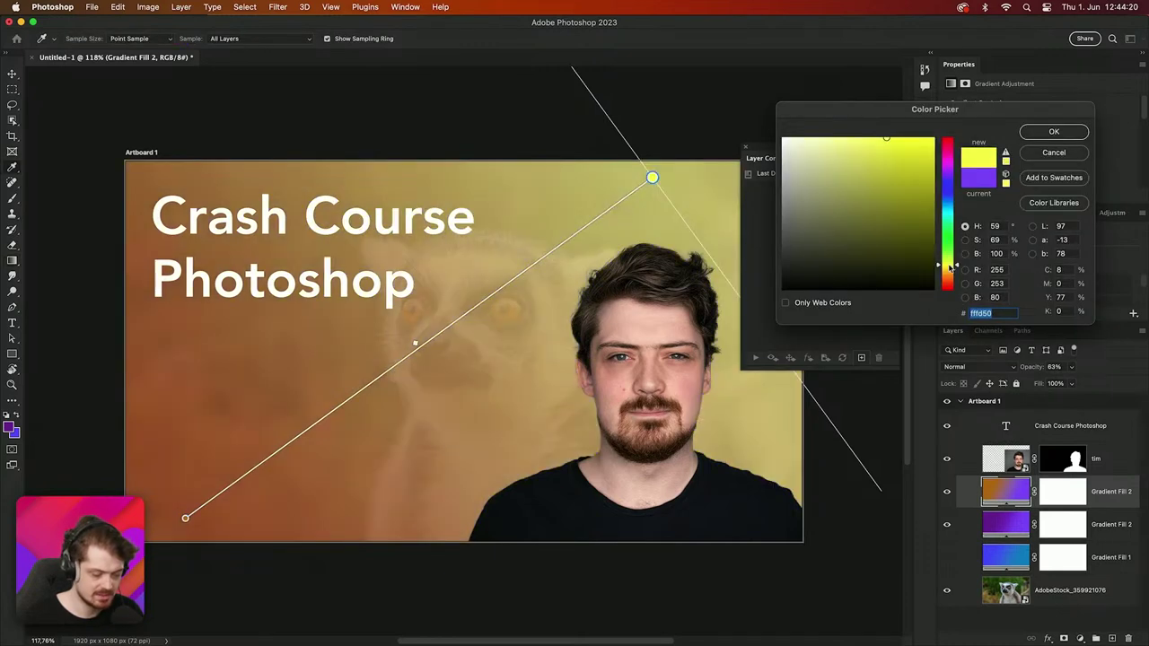
{"action": "left_click_drag", "start_coordinate": [949, 266], "coordinate": [949, 280]}
{"action": "left_click_drag", "start_coordinate": [897, 173], "coordinate": [943, 74]}
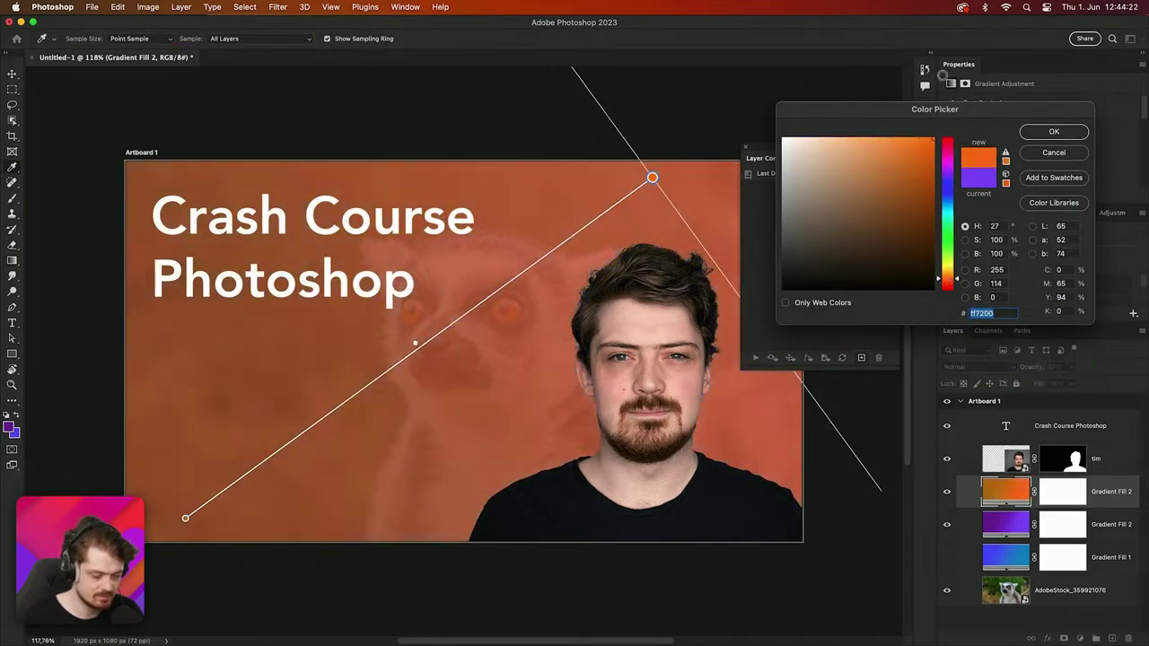
{"action": "left_click_drag", "start_coordinate": [954, 292], "coordinate": [953, 281]}
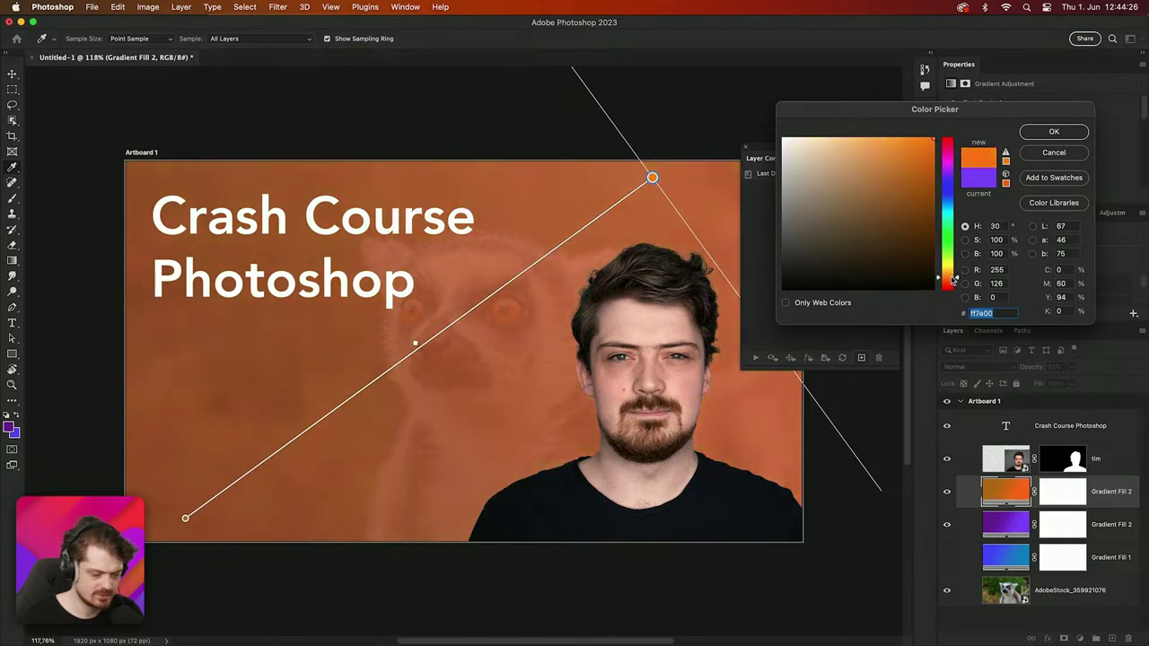
{"action": "left_click", "coordinate": [1034, 132]}
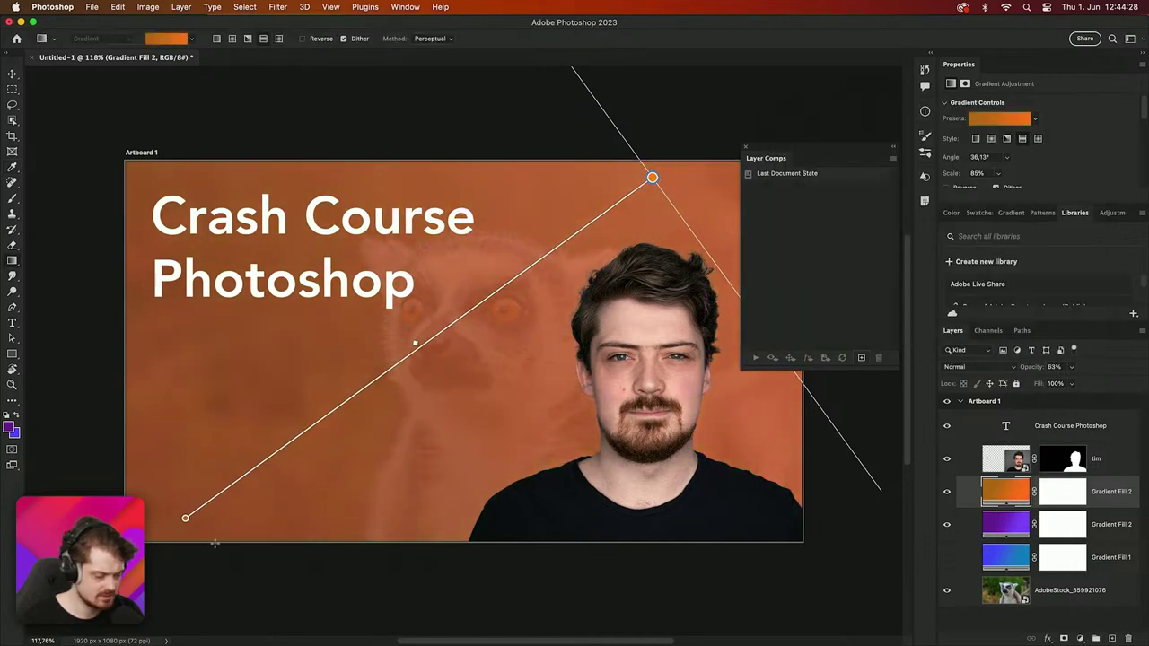
{"action": "double_click", "coordinate": [185, 518]}
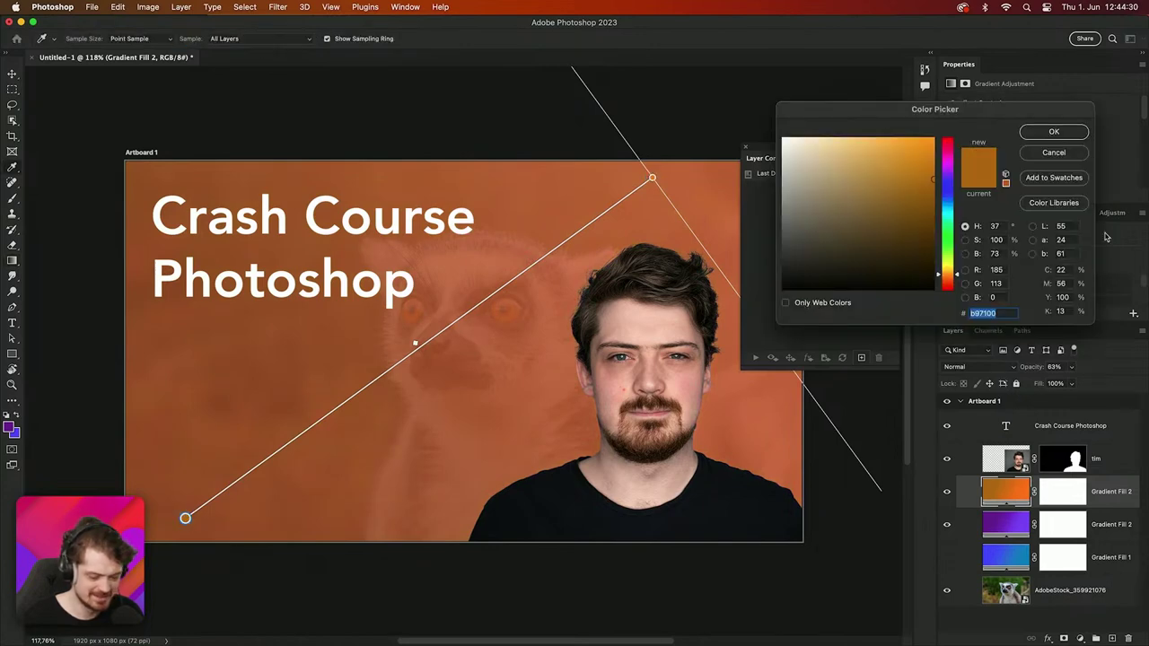
{"action": "left_click_drag", "start_coordinate": [943, 286], "coordinate": [945, 283]}
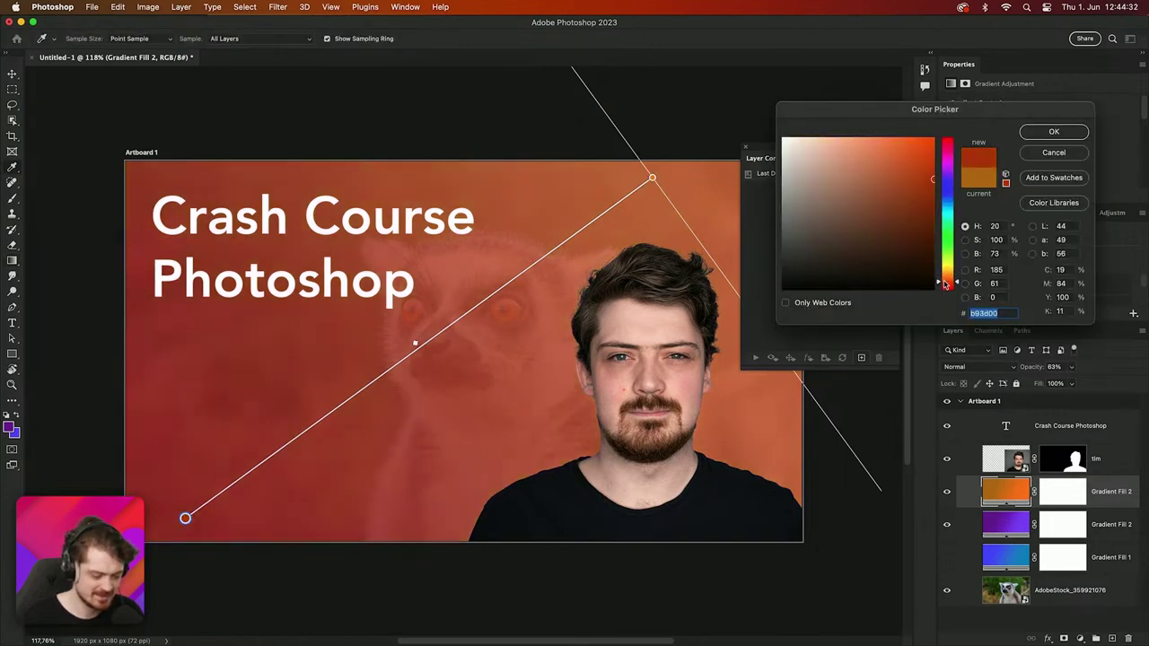
{"action": "left_click", "coordinate": [1050, 132]}
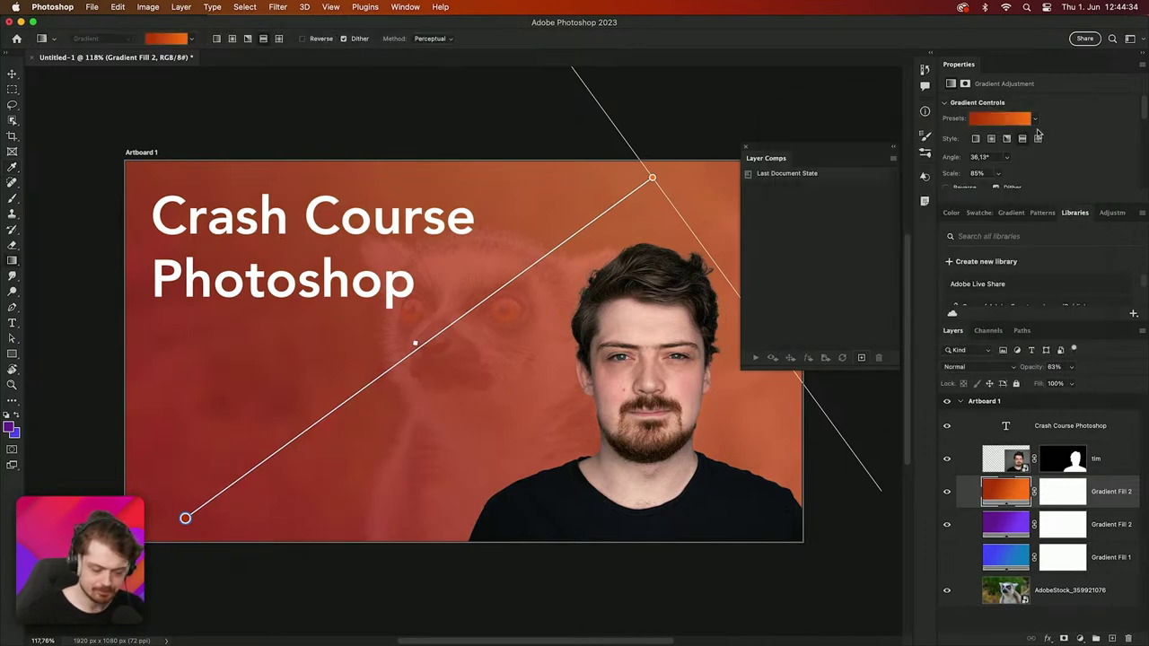
{"action": "left_click", "coordinate": [1120, 559], "text": "shift"}
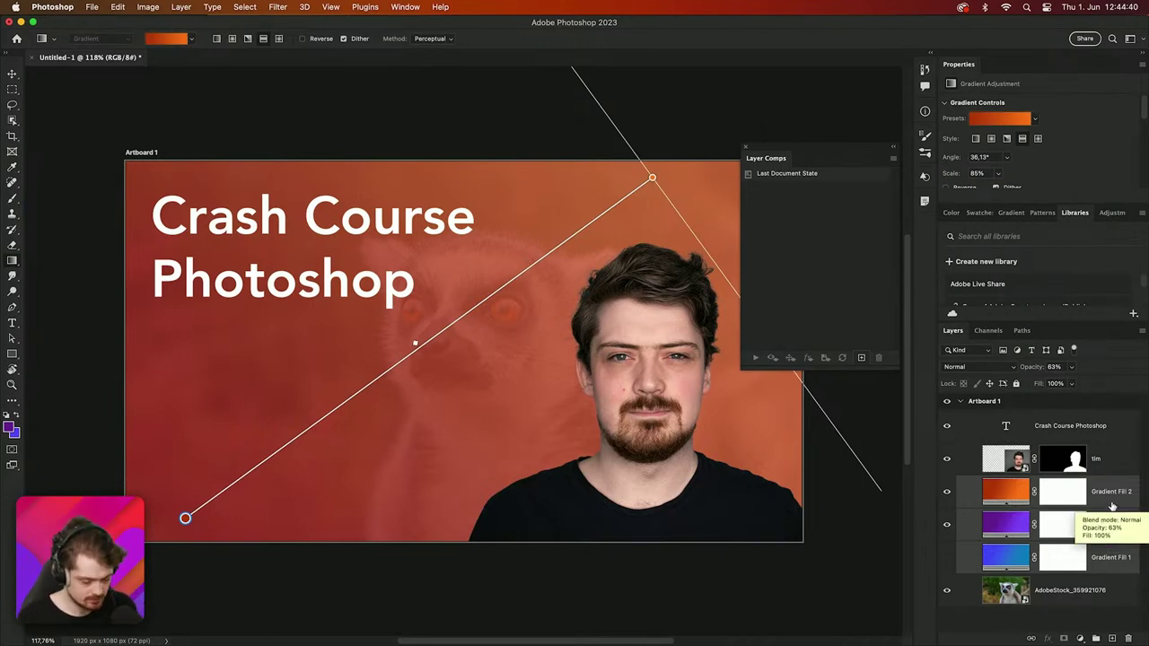
Step: Group the three gradient fill layers, convert Group 1 to a smart object and open its contents
{"action": "key", "text": "super+g"}
{"action": "right_click", "coordinate": [1045, 486]}
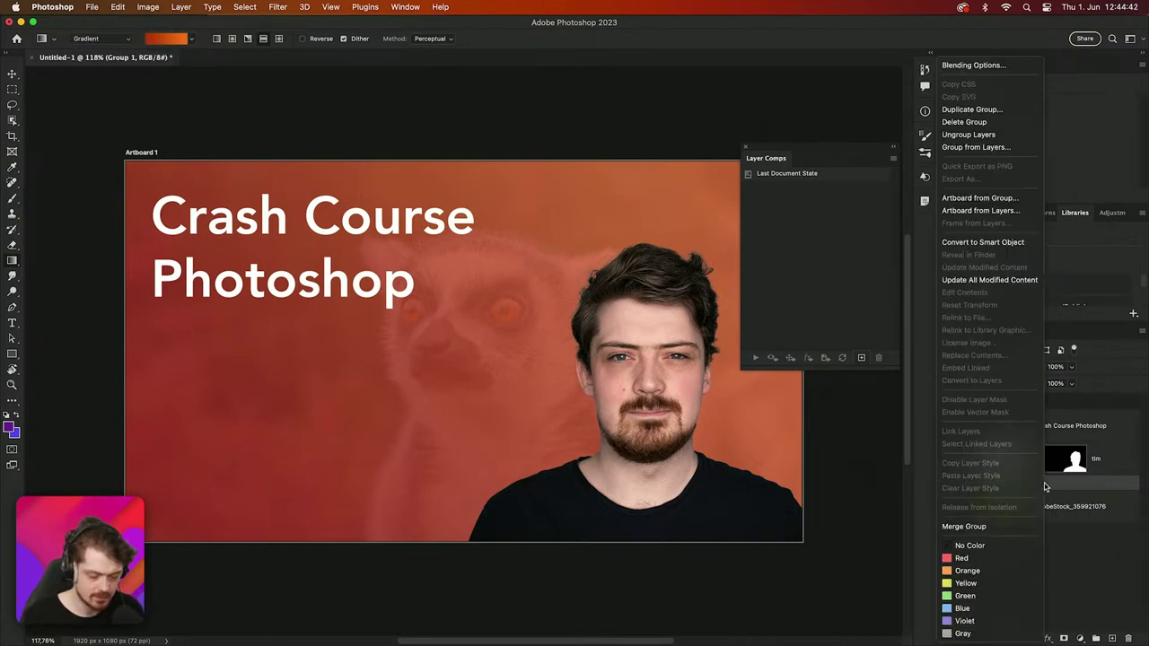
{"action": "left_click", "coordinate": [978, 243]}
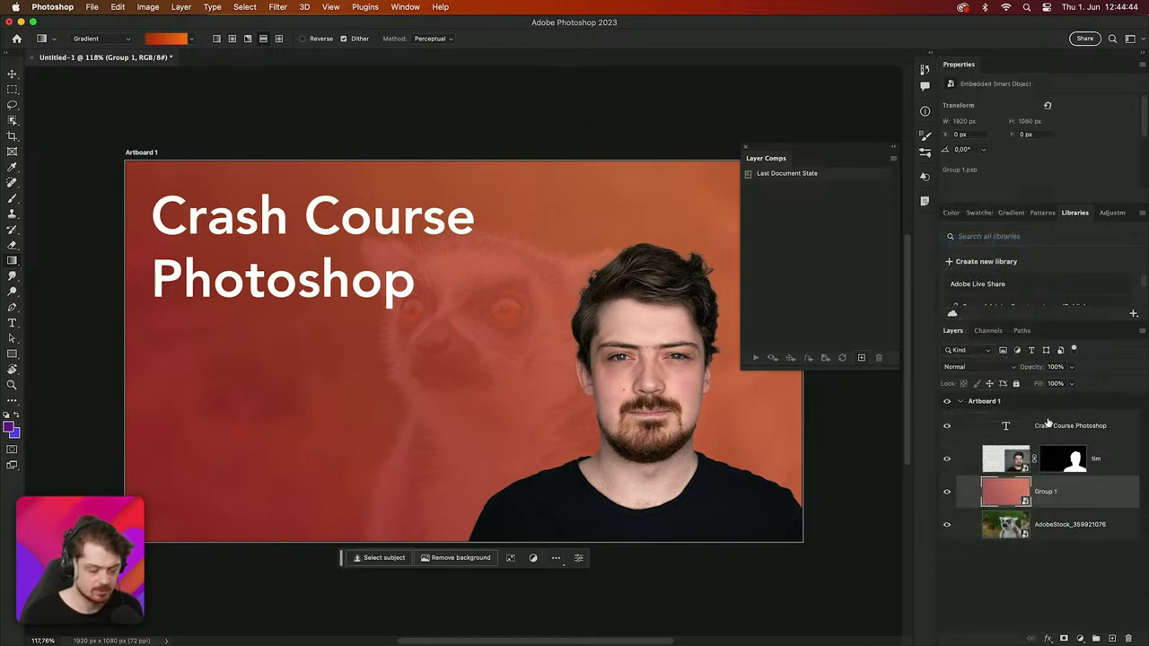
{"action": "double_click", "coordinate": [1005, 484]}
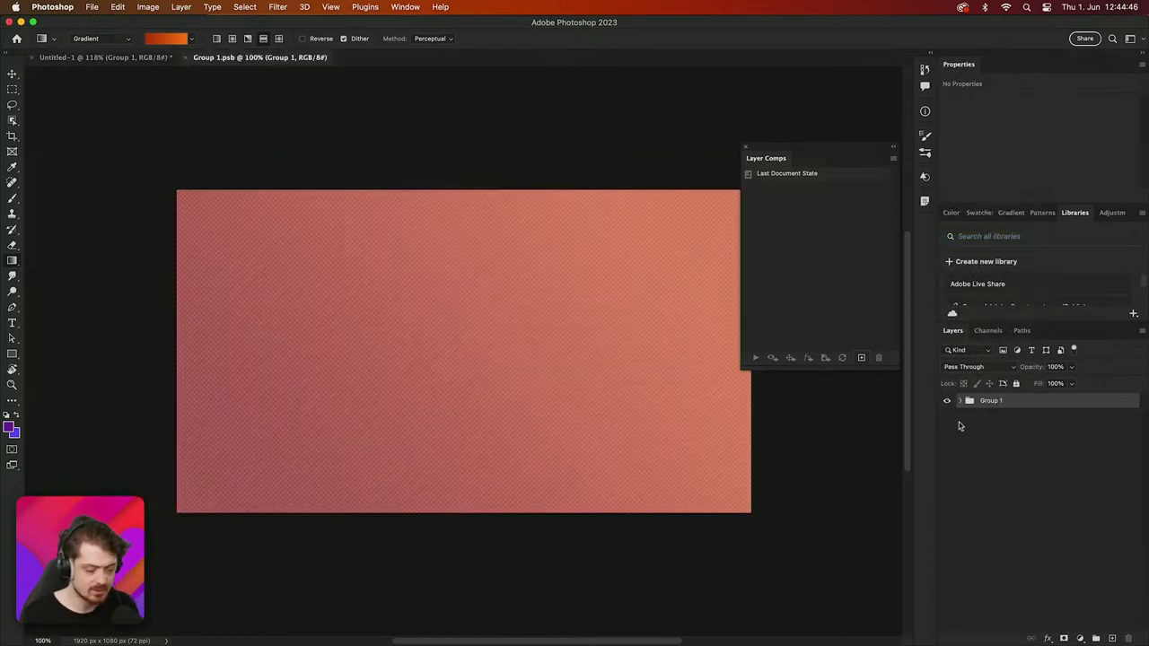
Step: Expand Group 1 and toggle the orange, purple and blue gradient layers on and off to compare them
{"action": "left_click", "coordinate": [958, 401]}
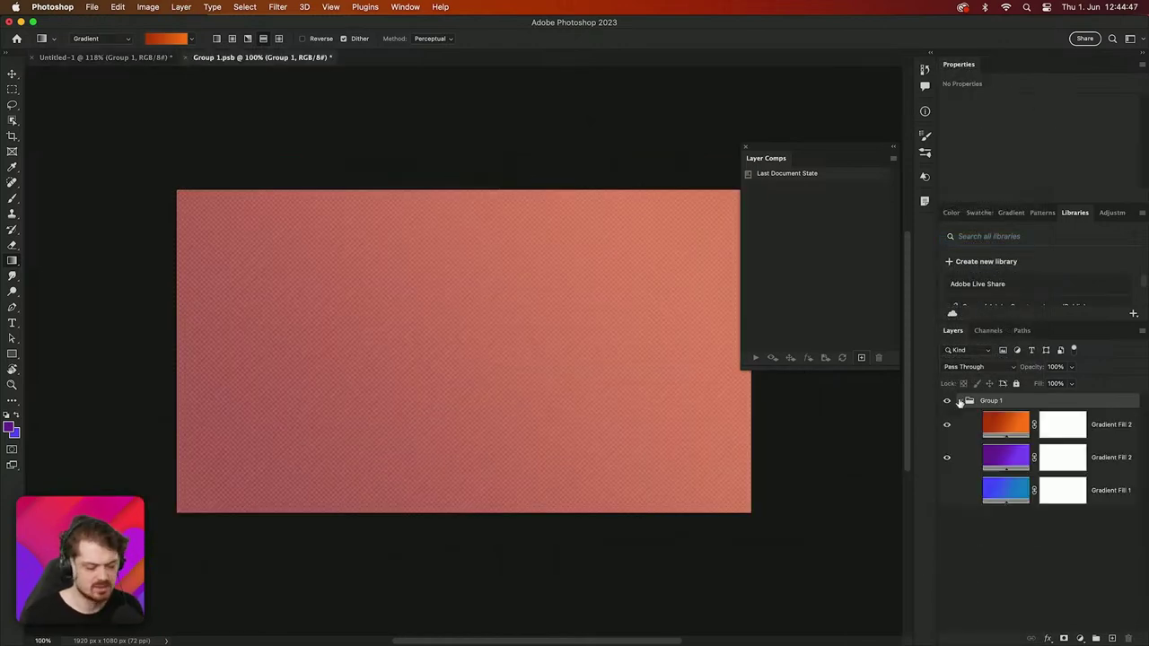
{"action": "left_click", "coordinate": [945, 492]}
{"action": "left_click", "coordinate": [946, 456]}
{"action": "left_click", "coordinate": [946, 434]}
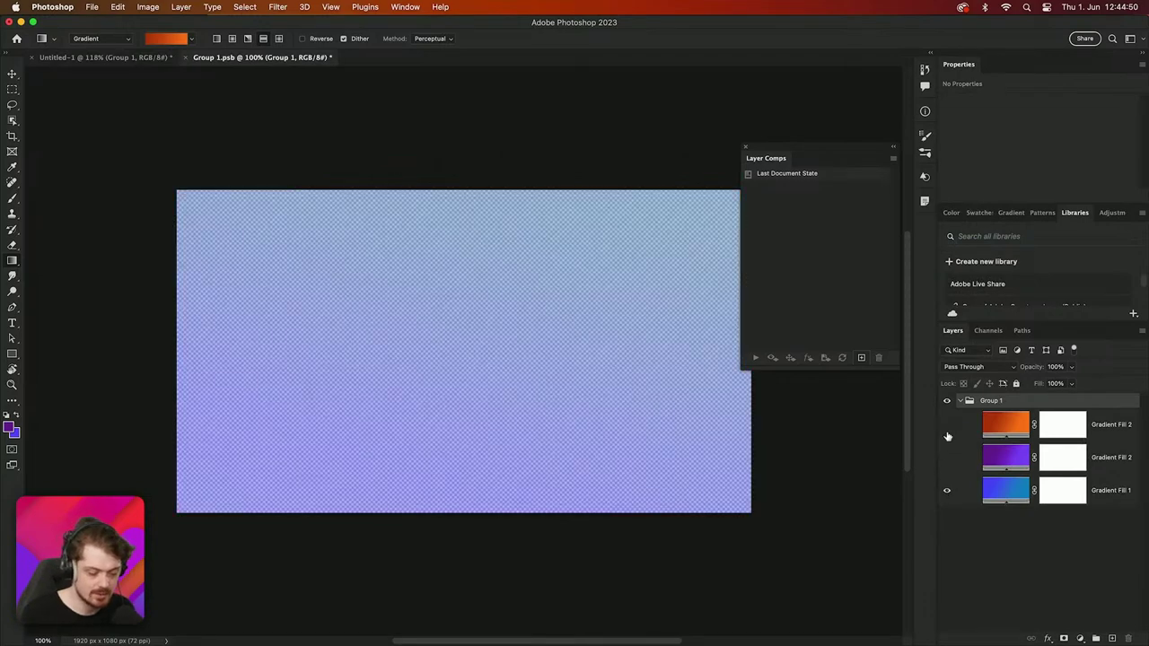
{"action": "left_click", "coordinate": [946, 434]}
{"action": "left_click", "coordinate": [1121, 425]}
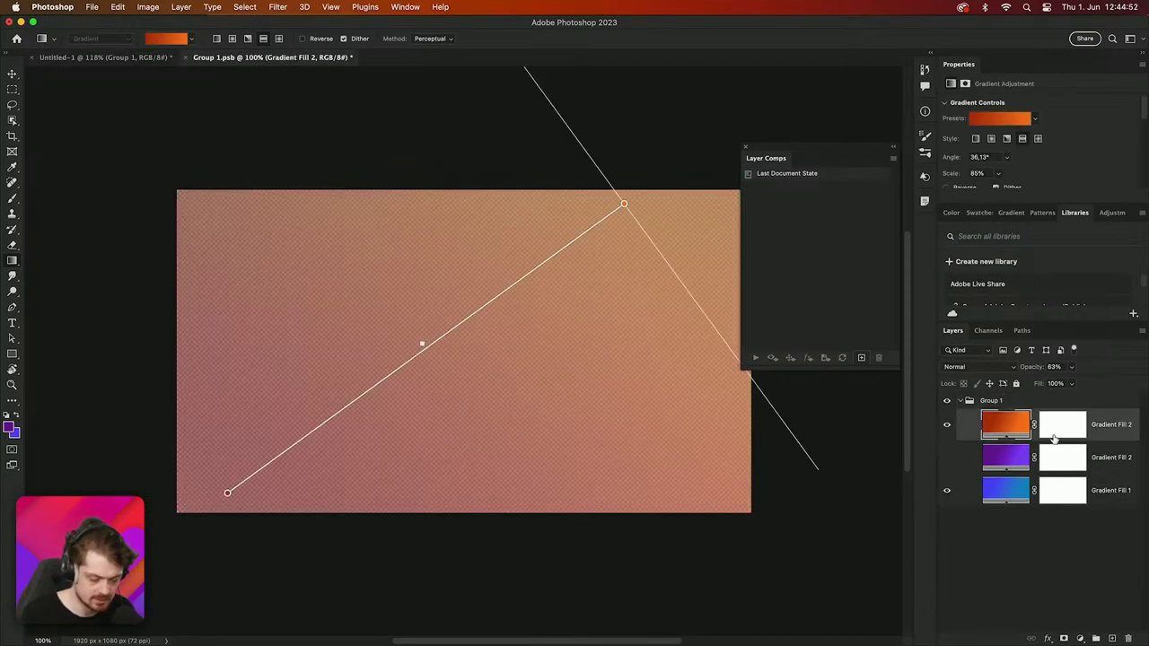
{"action": "left_click", "coordinate": [945, 438]}
{"action": "left_click", "coordinate": [944, 452]}
{"action": "left_click", "coordinate": [1129, 460]}
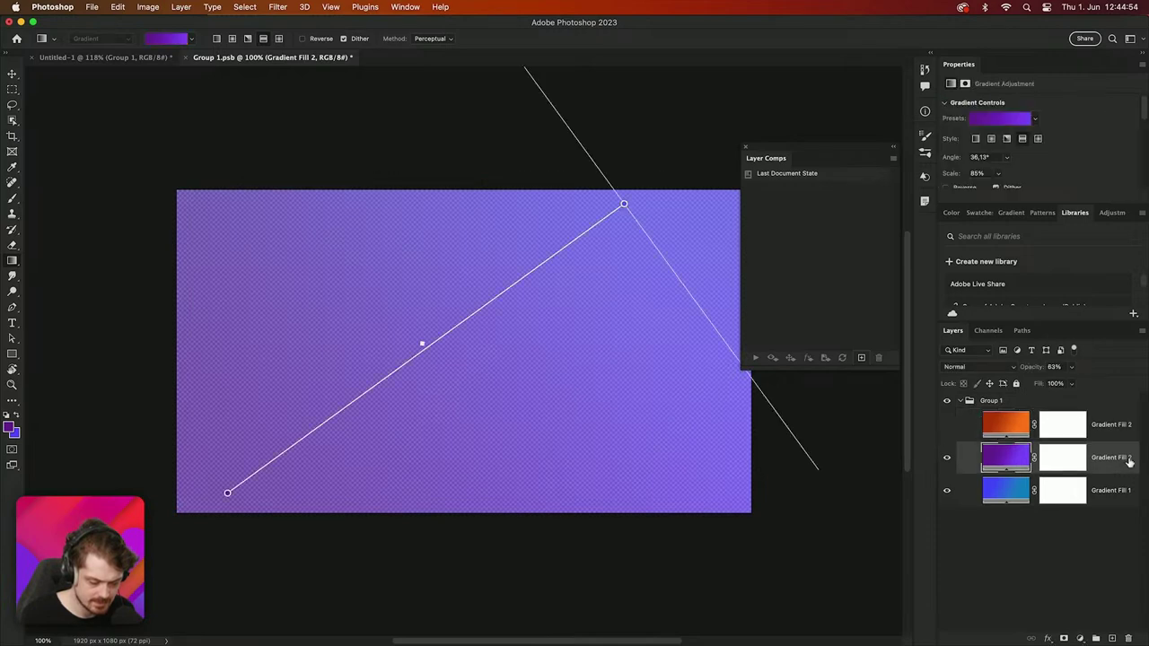
{"action": "left_click", "coordinate": [946, 458]}
{"action": "left_click", "coordinate": [946, 490]}
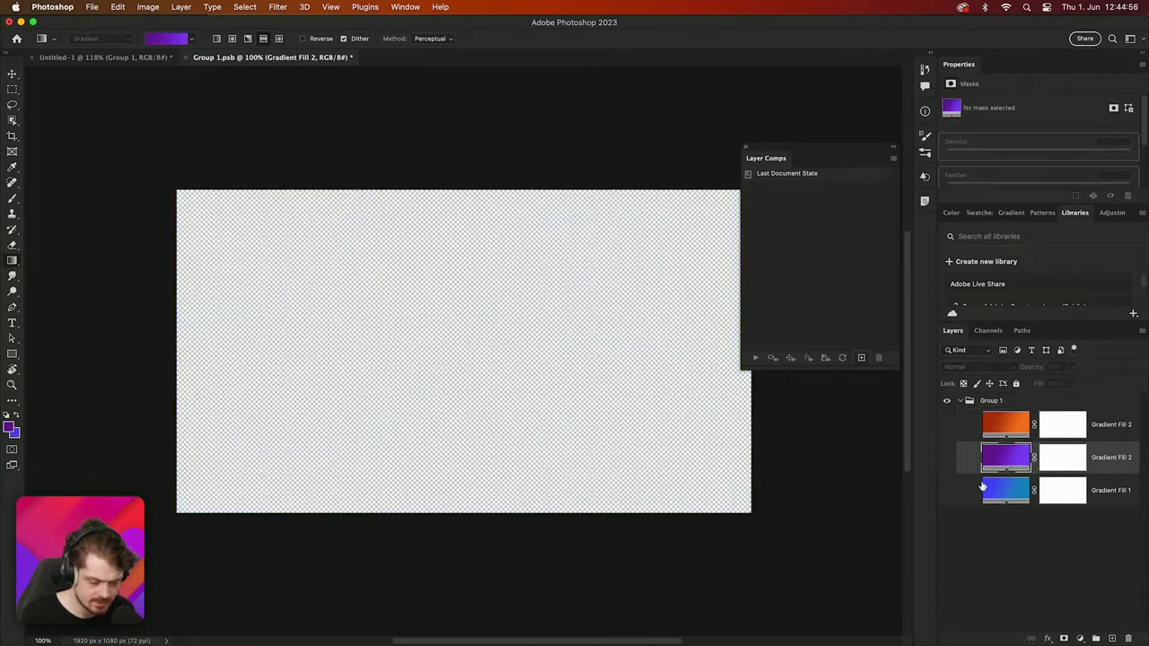
{"action": "left_click", "coordinate": [1095, 492]}
{"action": "left_click", "coordinate": [946, 490]}
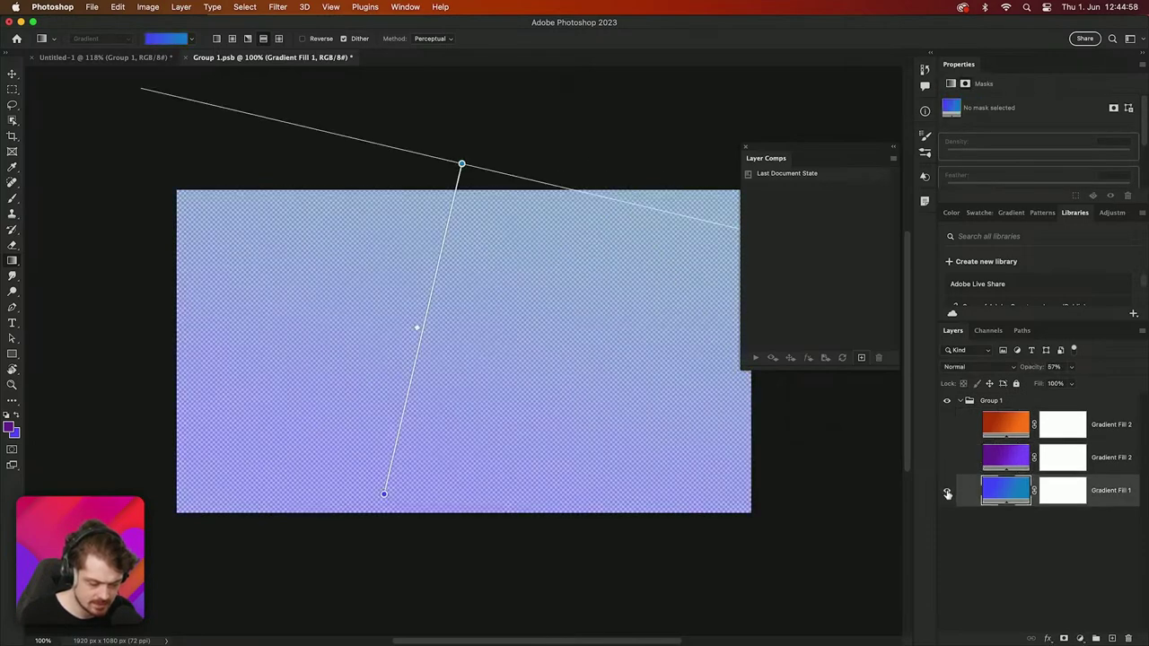
Step: Try 0 opacity on the blue gradient, then turn all three gradient layers back on
{"action": "left_click", "coordinate": [1055, 367]}
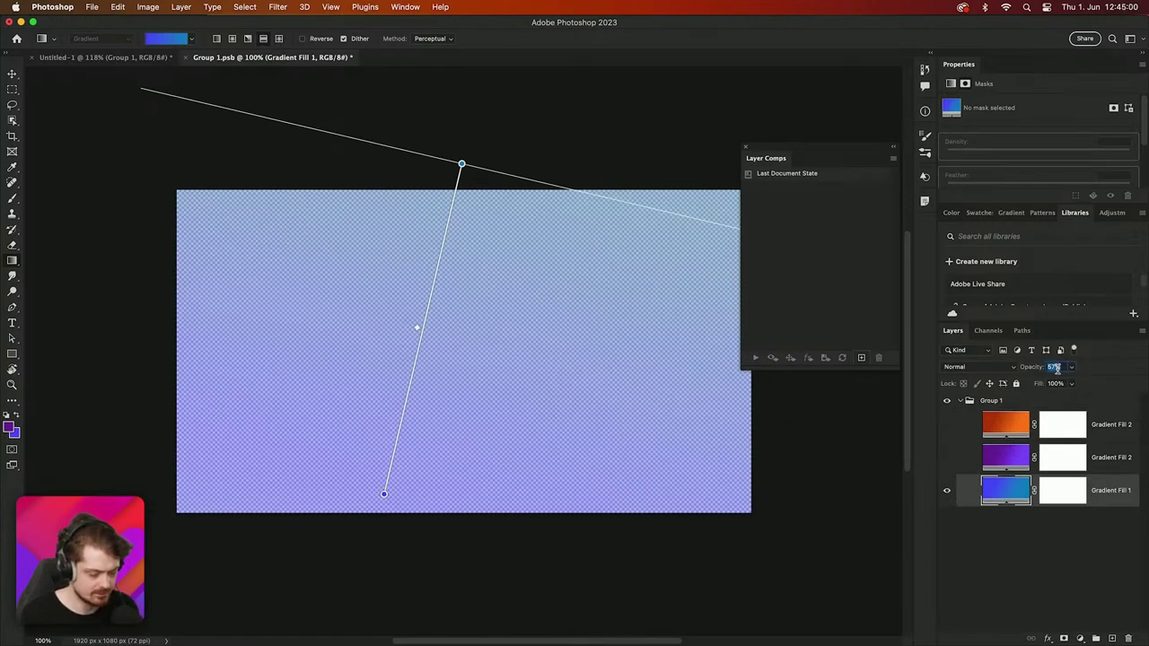
{"action": "type", "text": "0"}
{"action": "key", "text": "Escape"}
{"action": "left_click", "coordinate": [1007, 558]}
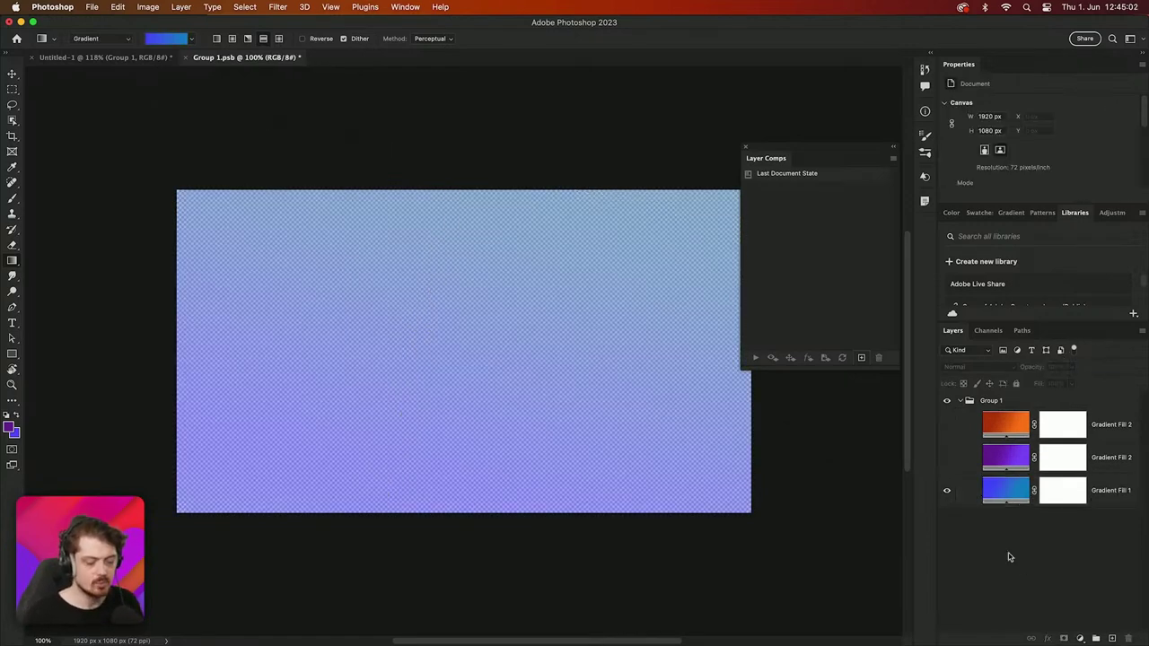
{"action": "left_click", "coordinate": [946, 492]}
{"action": "left_click", "coordinate": [946, 459]}
{"action": "left_click", "coordinate": [947, 461]}
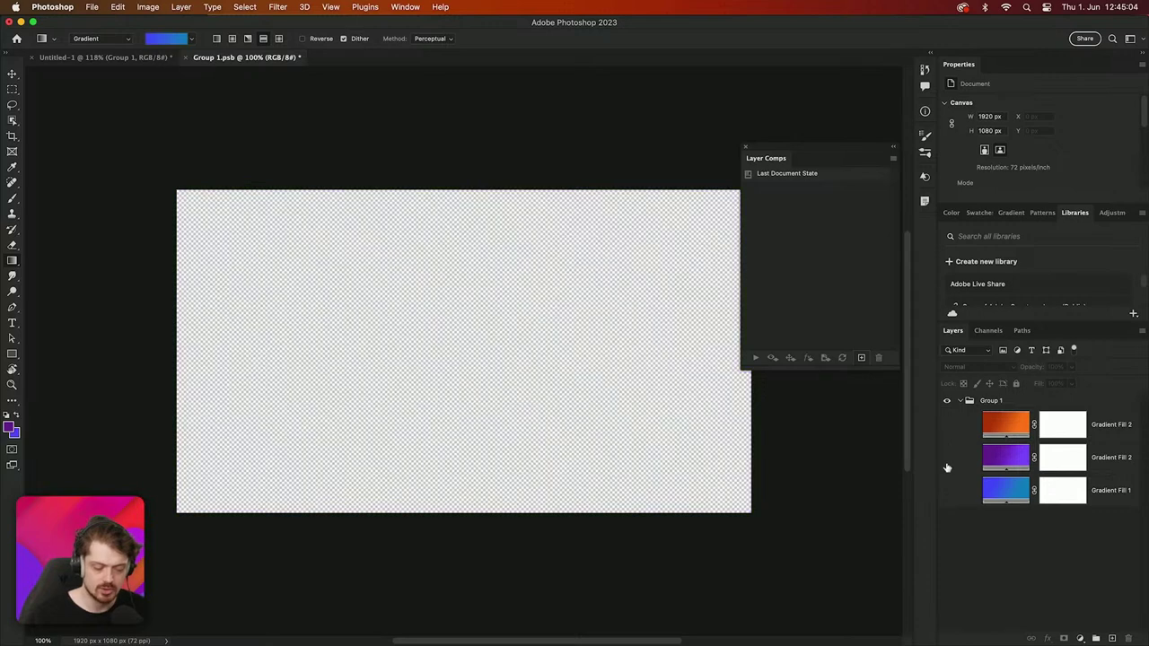
{"action": "left_click", "coordinate": [945, 431]}
{"action": "left_click", "coordinate": [945, 430]}
{"action": "left_click", "coordinate": [947, 457]}
{"action": "left_click", "coordinate": [949, 434]}
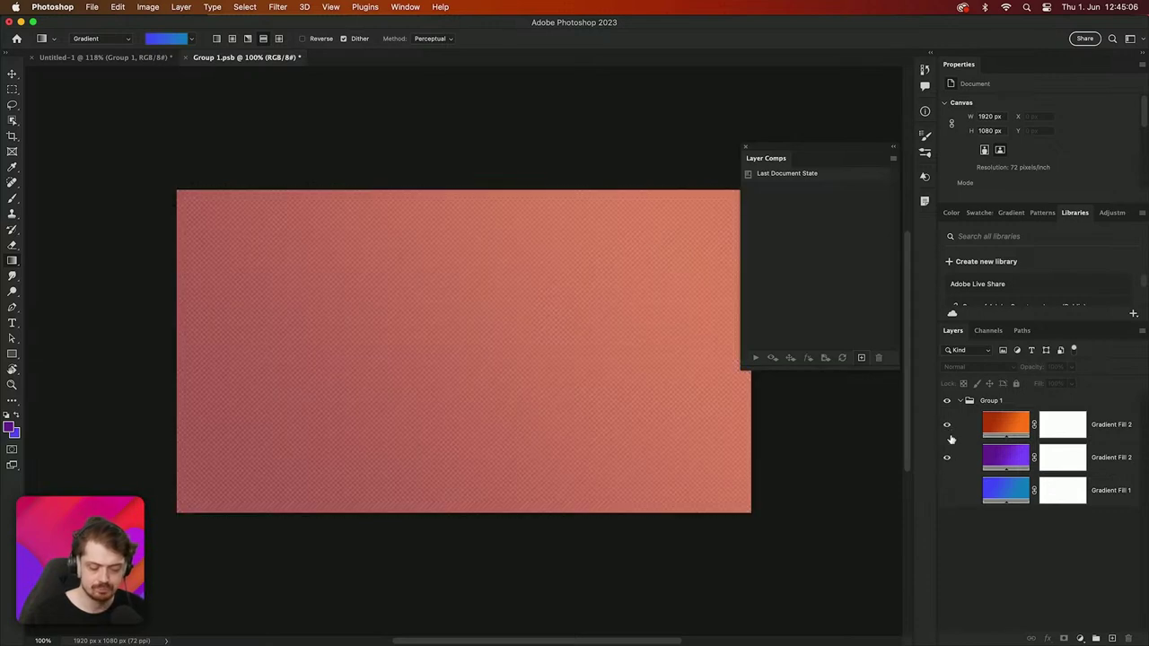
{"action": "left_click", "coordinate": [947, 491]}
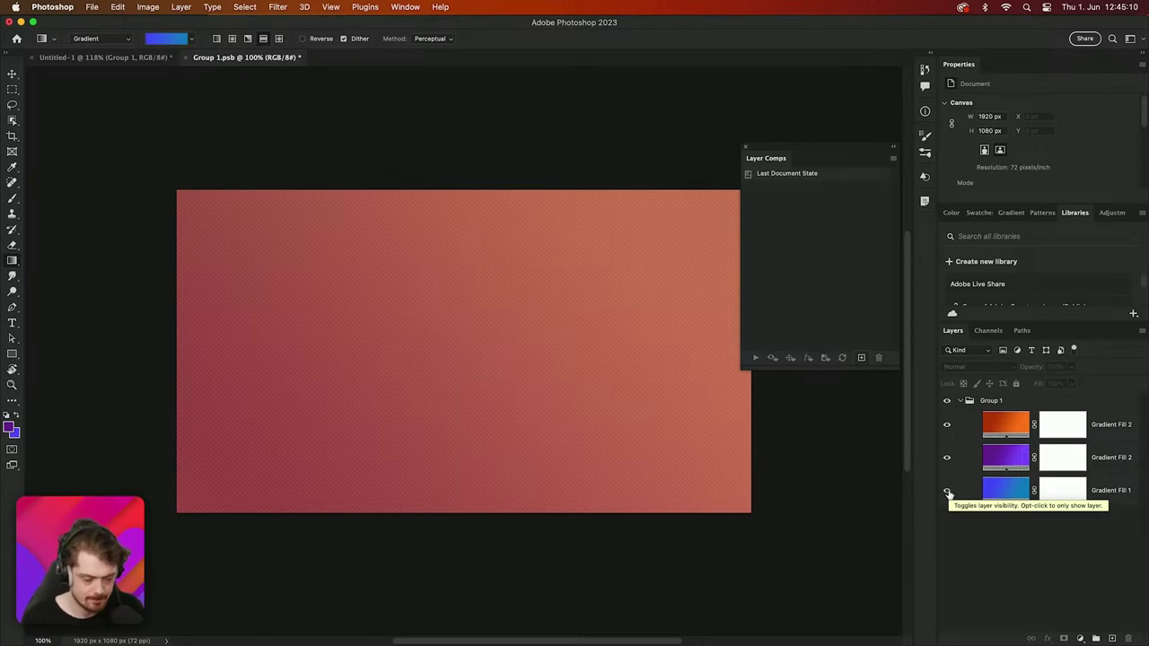
Step: Create an Illustrator layer comp that shows only the orange gradient
{"action": "left_click", "coordinate": [862, 357]}
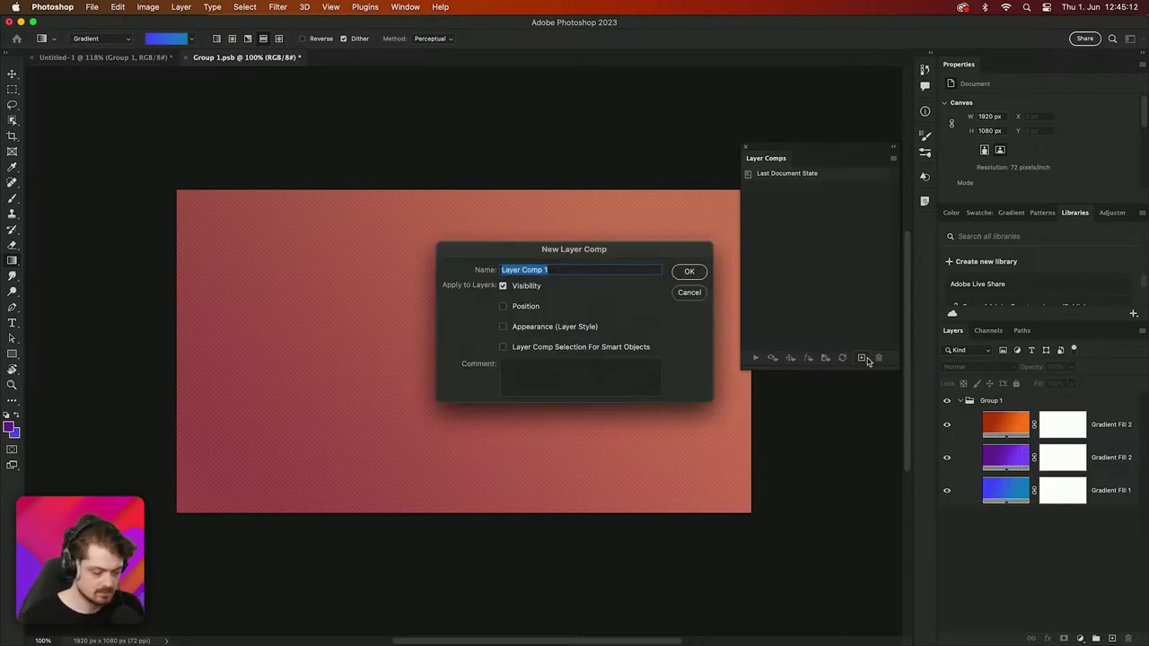
{"action": "key", "text": "BackSpace"}
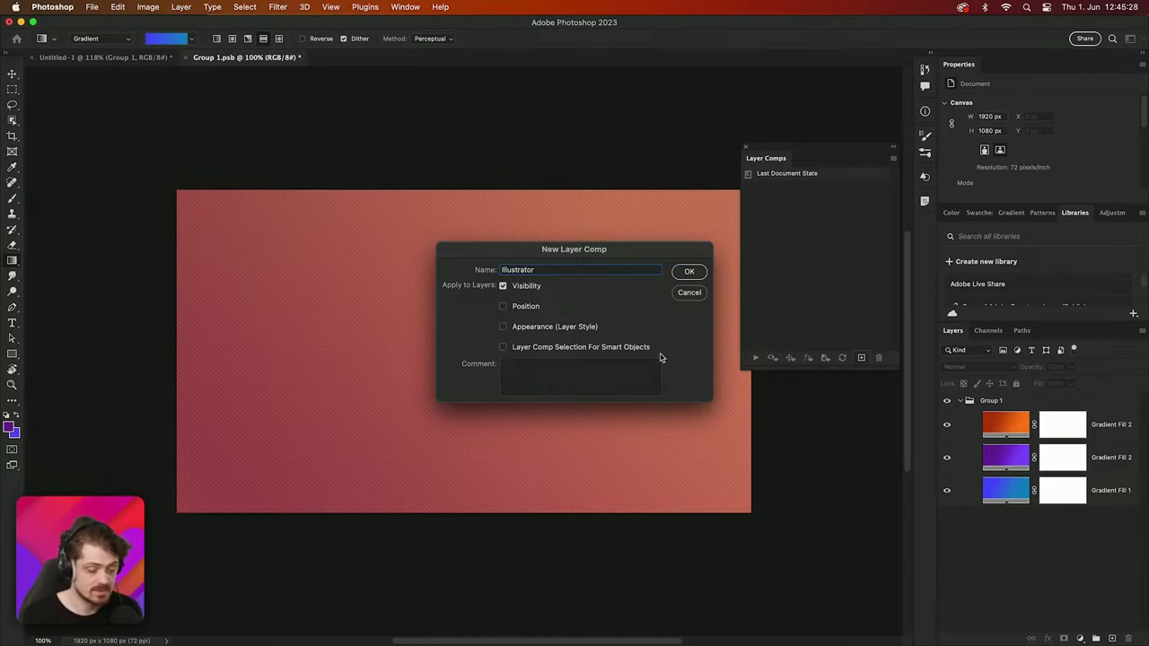
{"action": "left_click", "coordinate": [688, 271]}
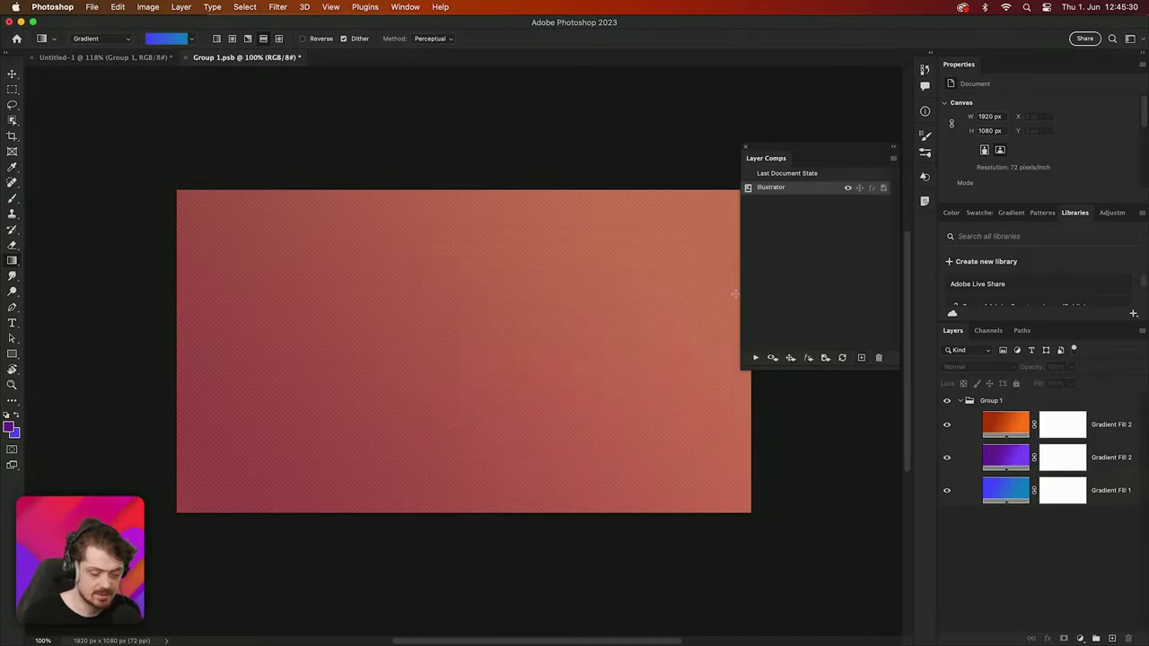
{"action": "left_click", "coordinate": [946, 457]}
{"action": "left_click", "coordinate": [946, 489]}
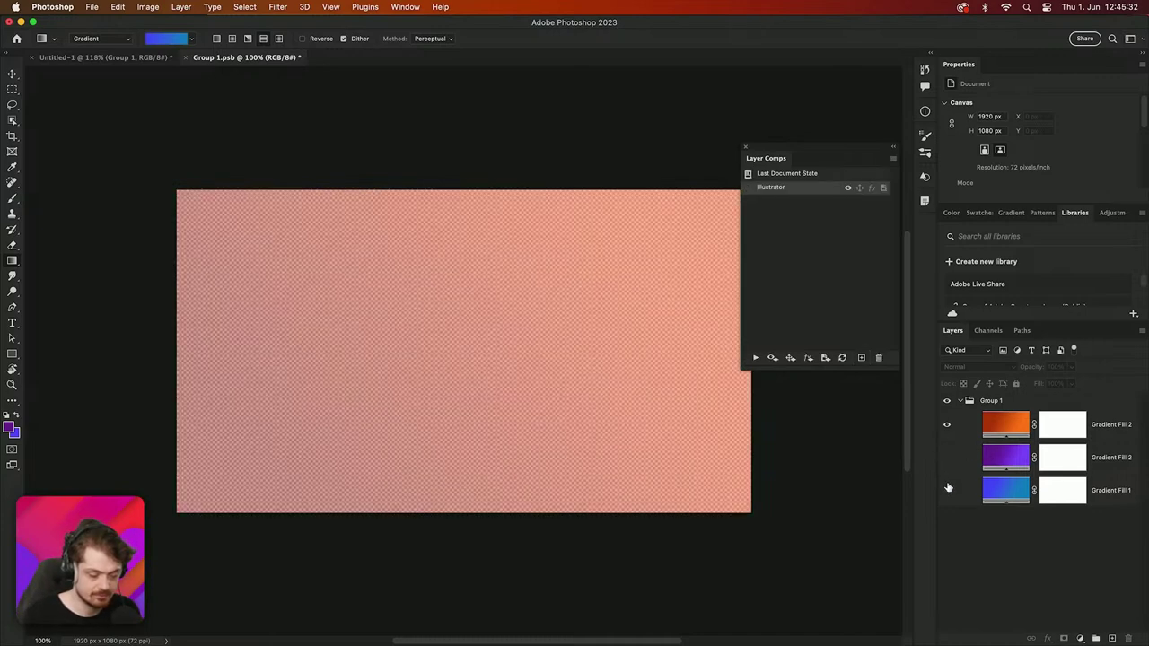
{"action": "left_click", "coordinate": [840, 358]}
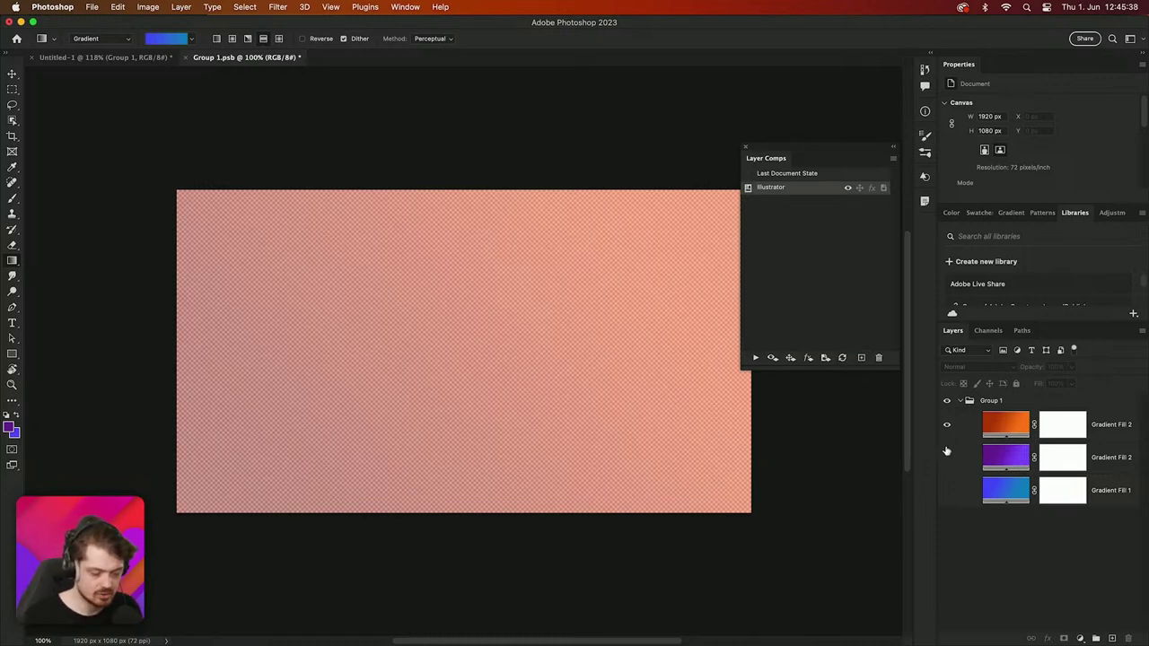
Step: Add an Ae layer comp that shows only the purple gradient
{"action": "left_click", "coordinate": [860, 358]}
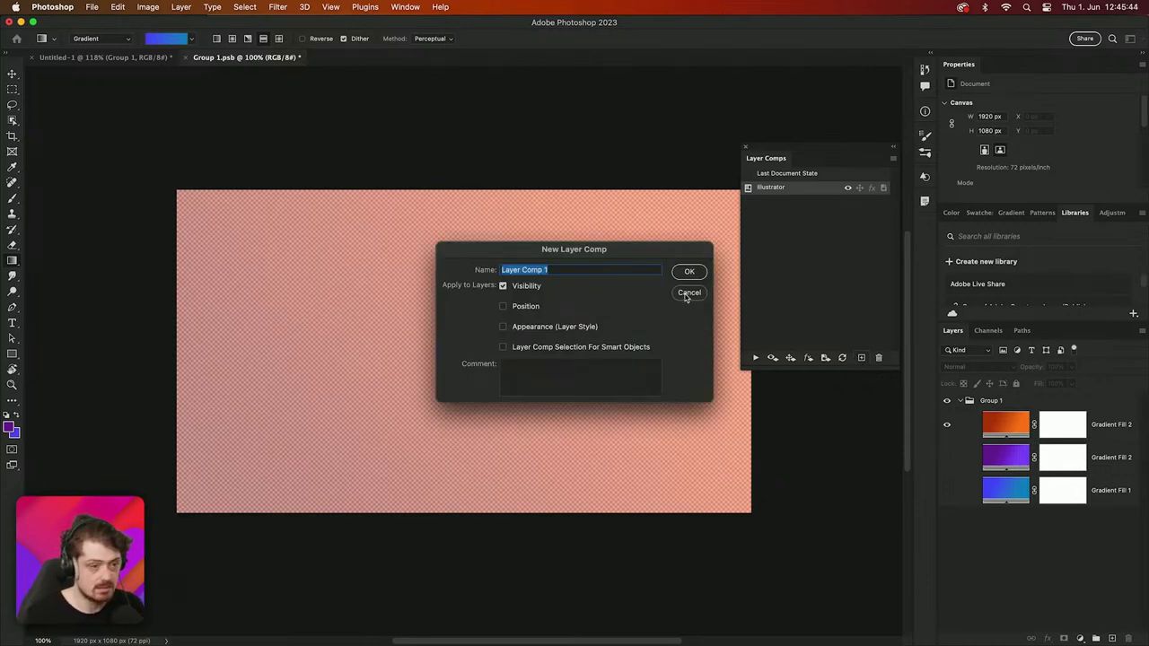
{"action": "type", "text": "A"}
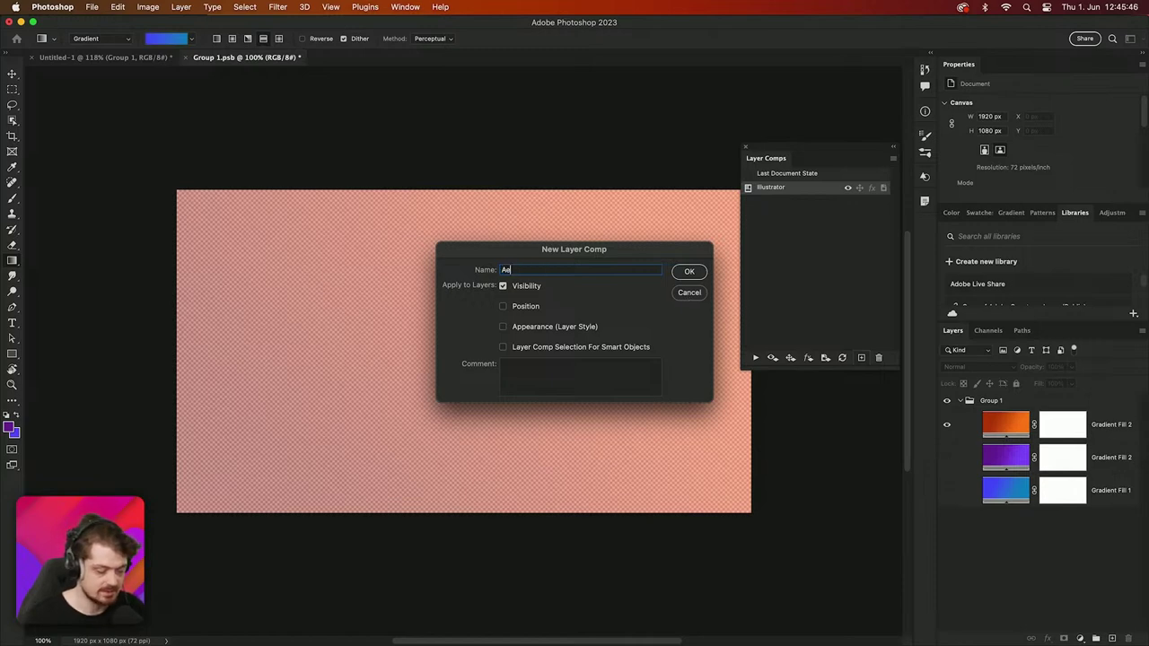
{"action": "type", "text": "e"}
{"action": "left_click", "coordinate": [681, 275]}
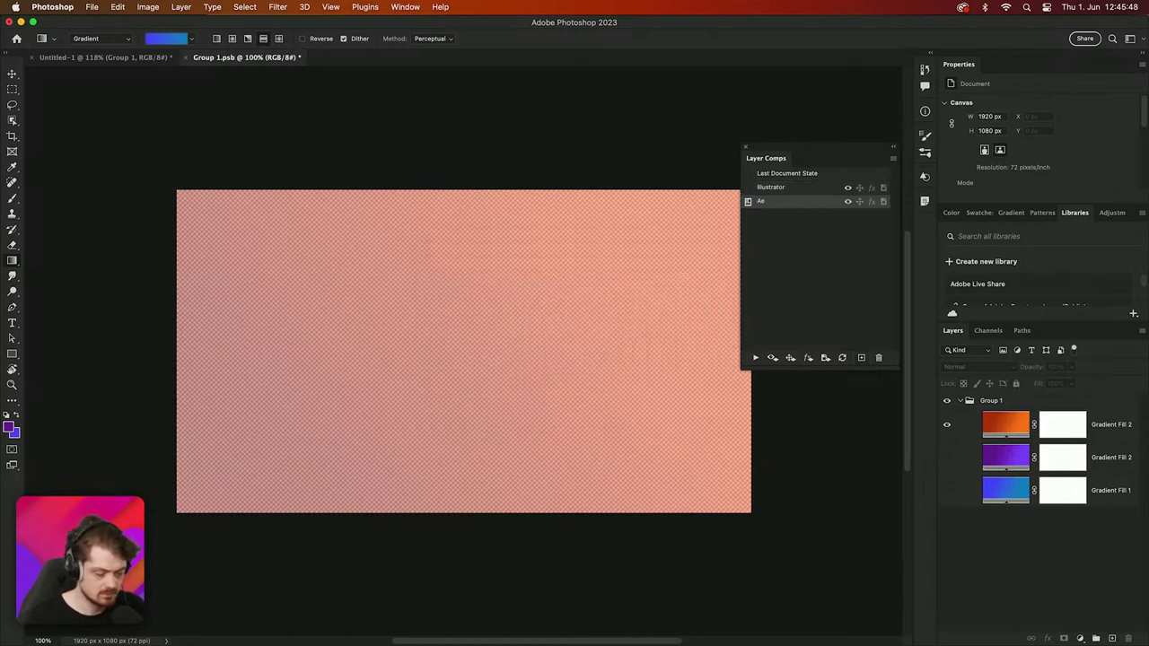
{"action": "left_click", "coordinate": [946, 457]}
{"action": "left_click", "coordinate": [946, 424]}
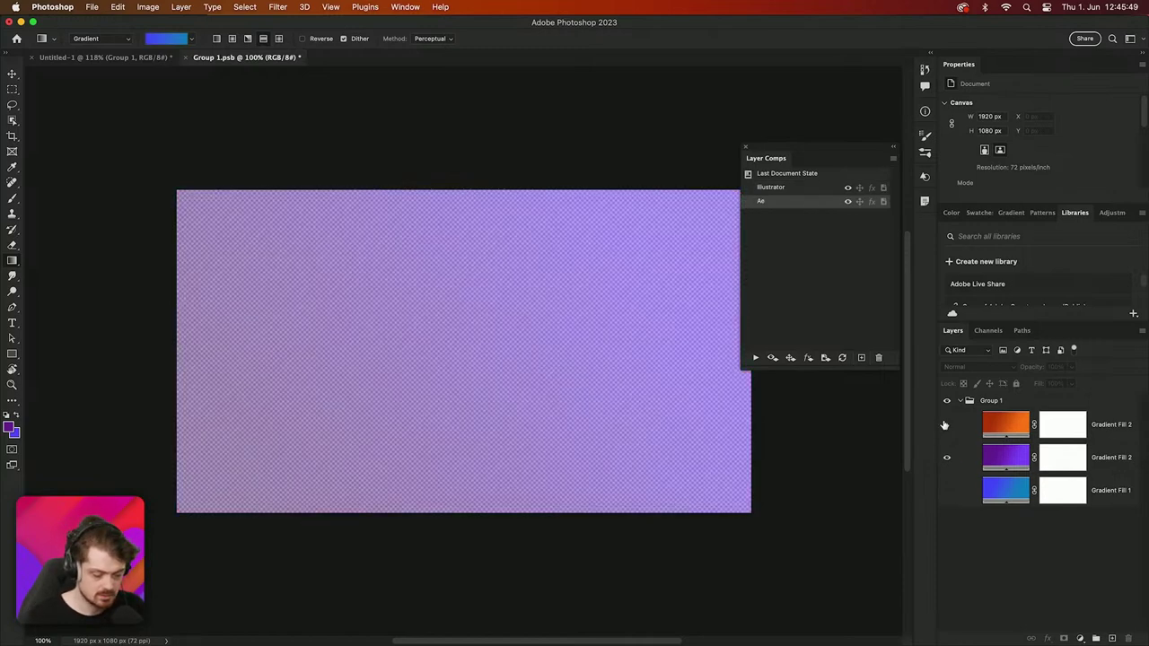
{"action": "left_click", "coordinate": [843, 359]}
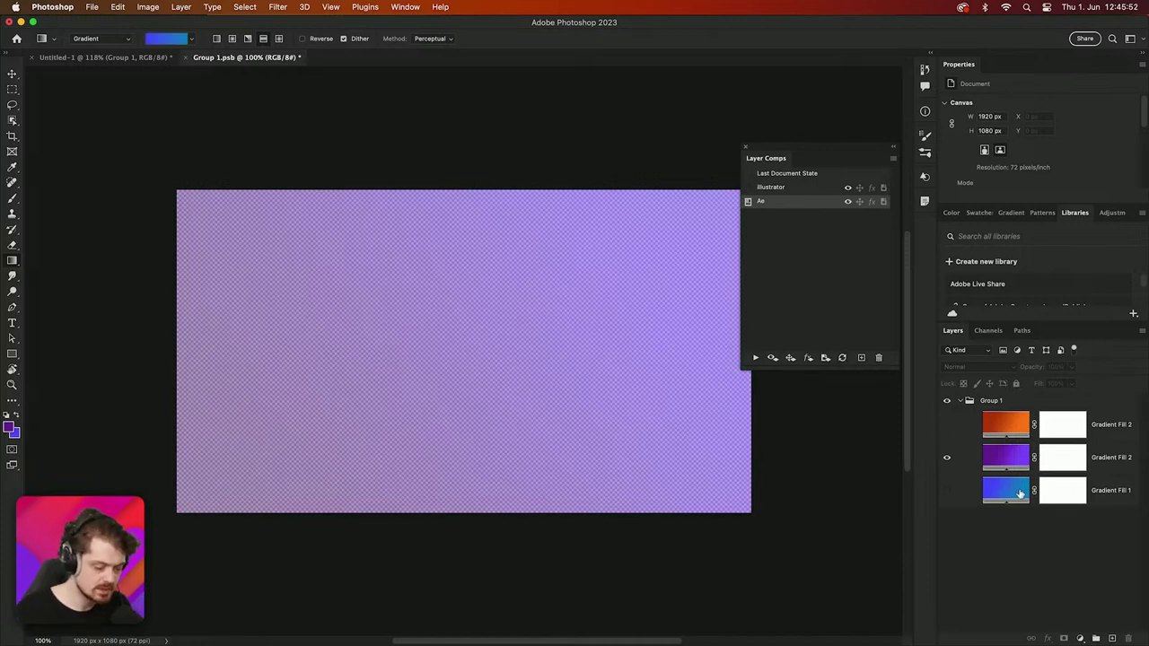
Step: Add a Photoshop layer comp that shows only the blue gradient
{"action": "left_click", "coordinate": [946, 490]}
{"action": "left_click", "coordinate": [946, 457]}
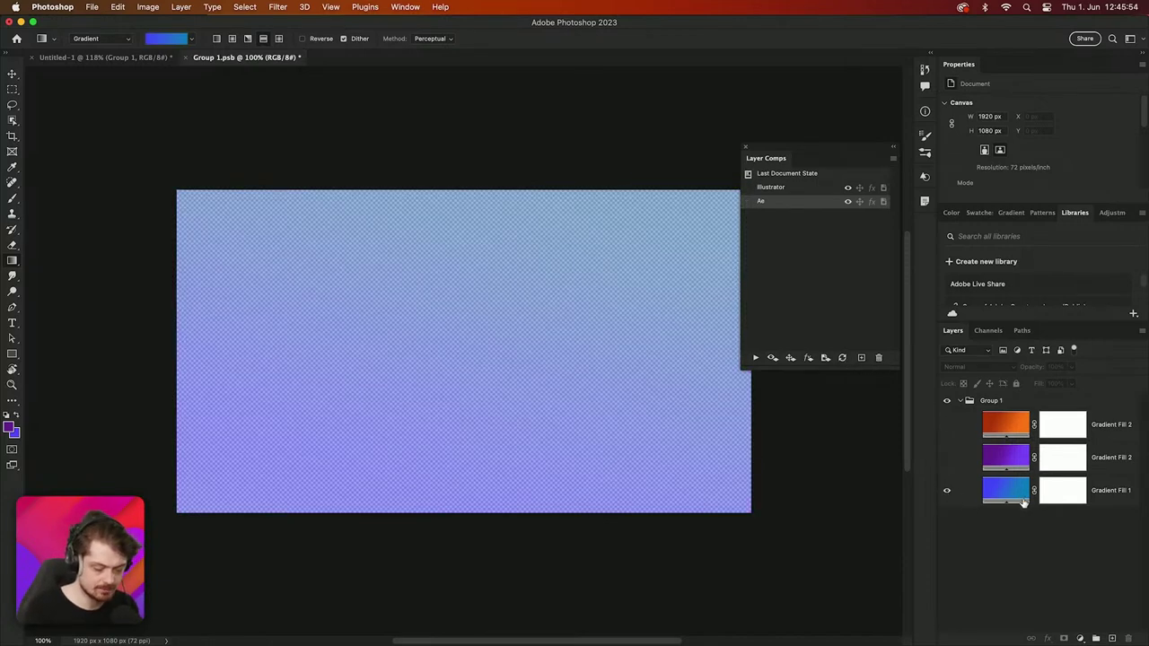
{"action": "left_click", "coordinate": [859, 358]}
{"action": "type", "text": "Photoshop"}
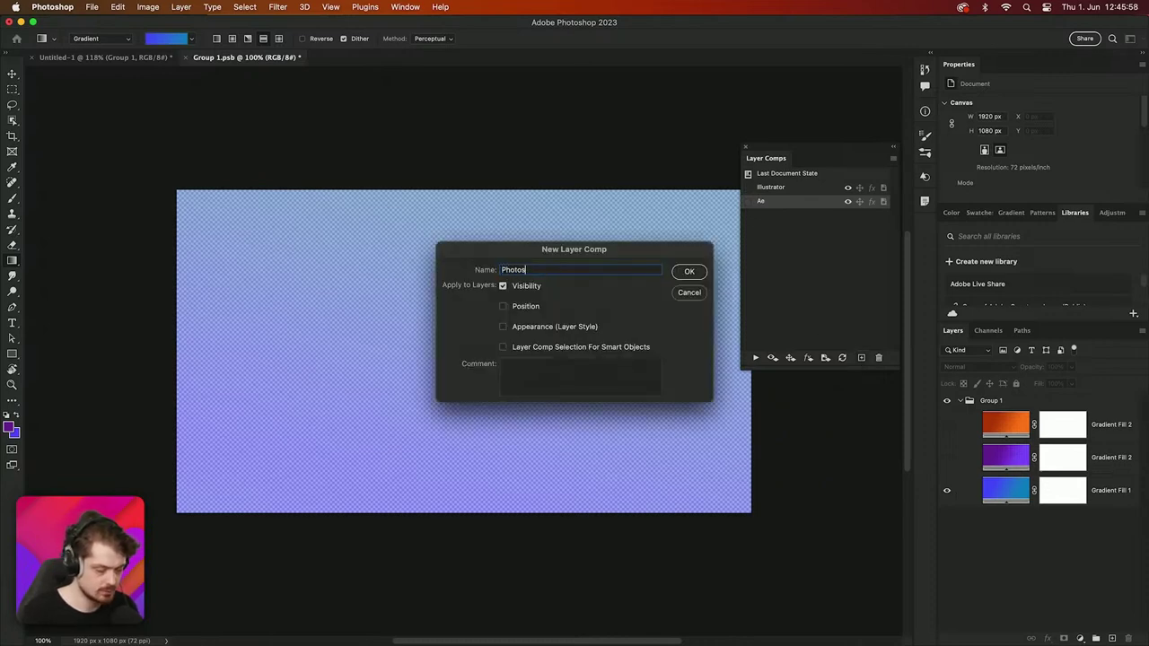
{"action": "left_click", "coordinate": [689, 271]}
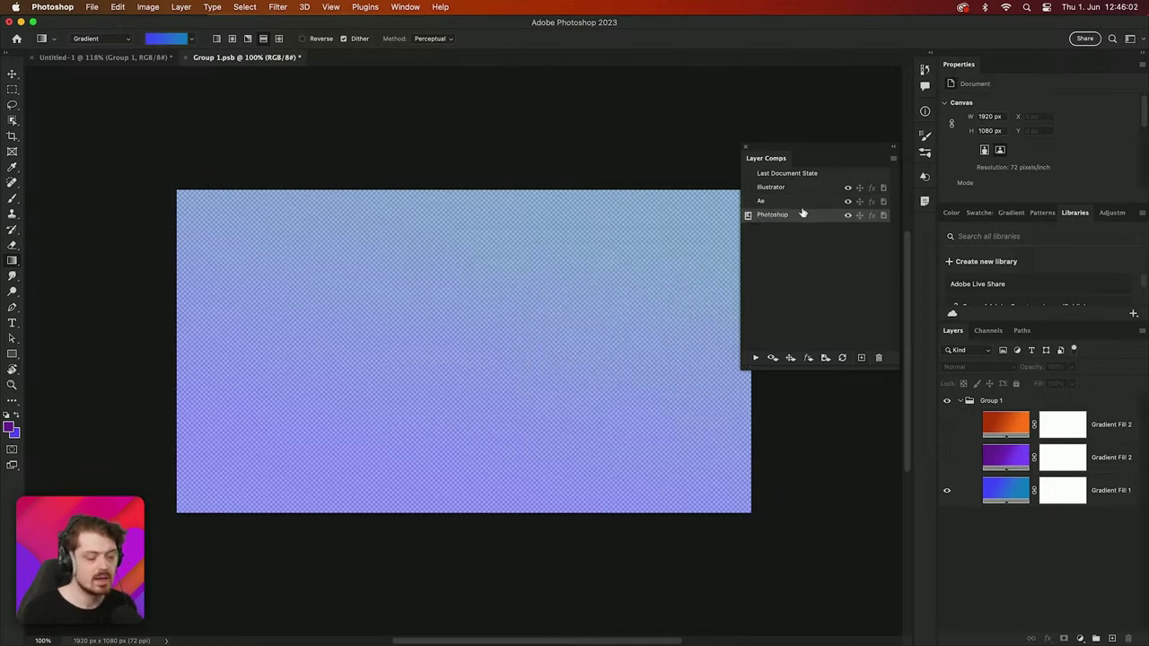
{"action": "left_click", "coordinate": [841, 358]}
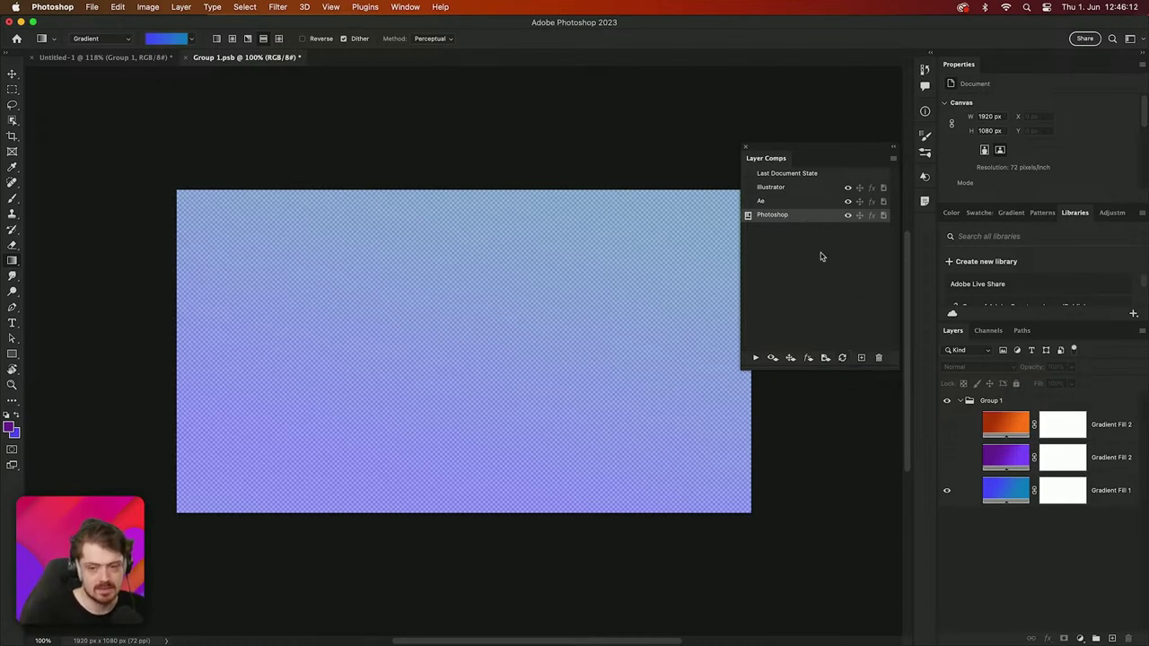
Step: Cycle through the Illustrator, Ae and Photoshop comps to preview each gradient
{"action": "left_click", "coordinate": [806, 201]}
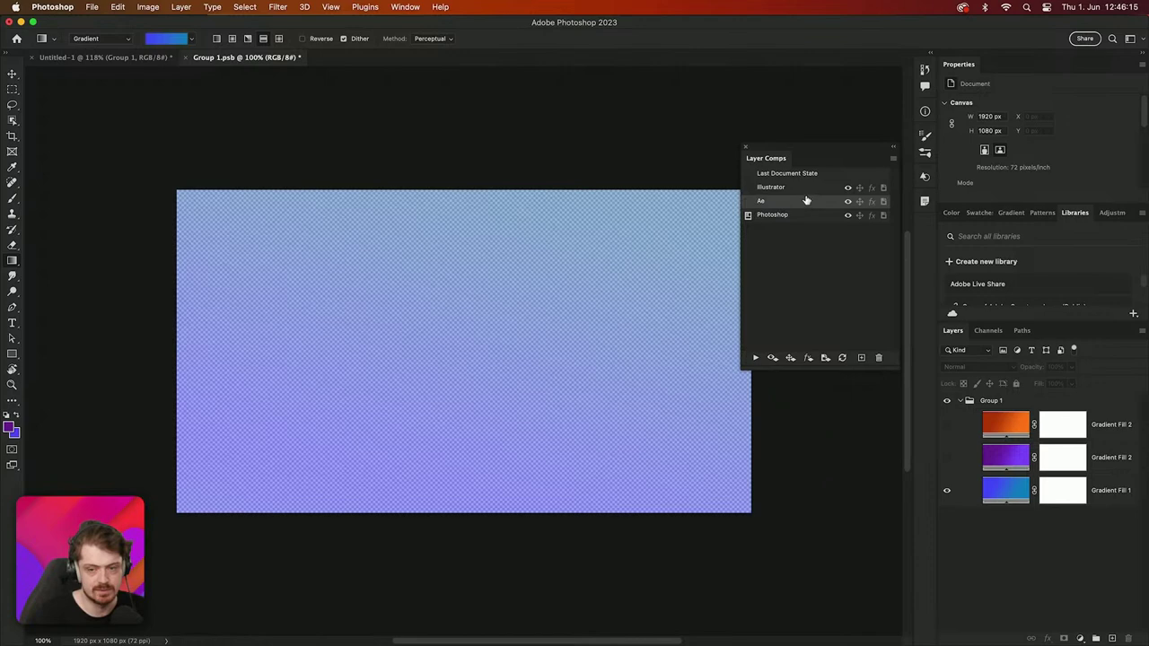
{"action": "left_click", "coordinate": [748, 188]}
{"action": "left_click", "coordinate": [748, 202]}
{"action": "left_click", "coordinate": [748, 216]}
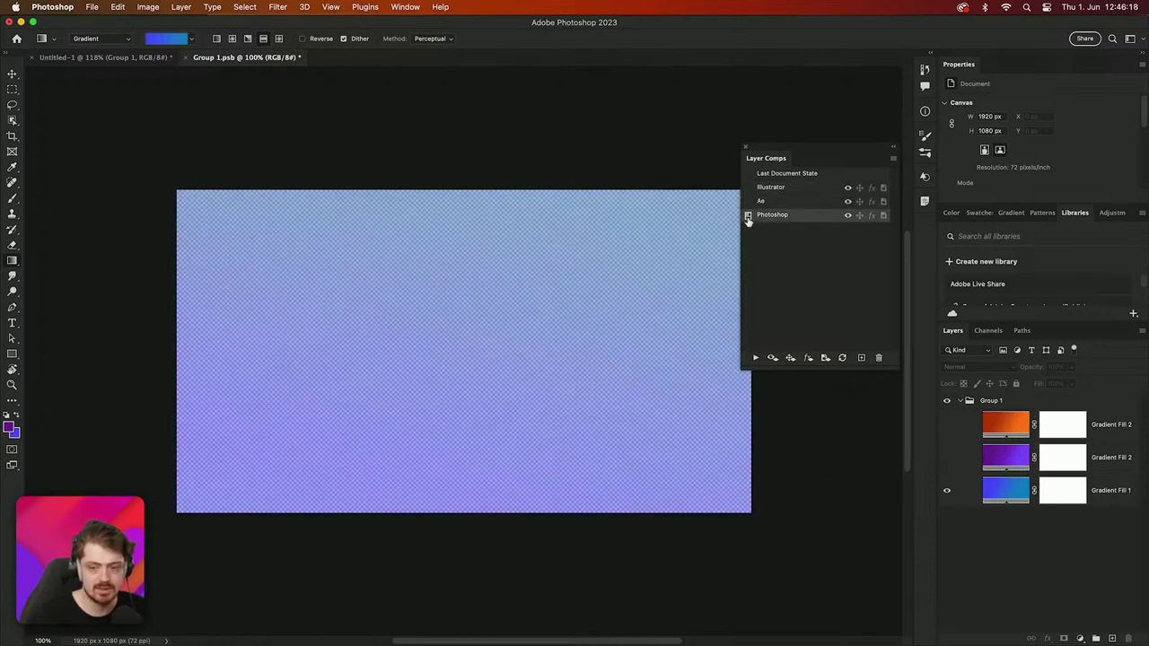
{"action": "left_click", "coordinate": [748, 201]}
{"action": "left_click", "coordinate": [747, 188]}
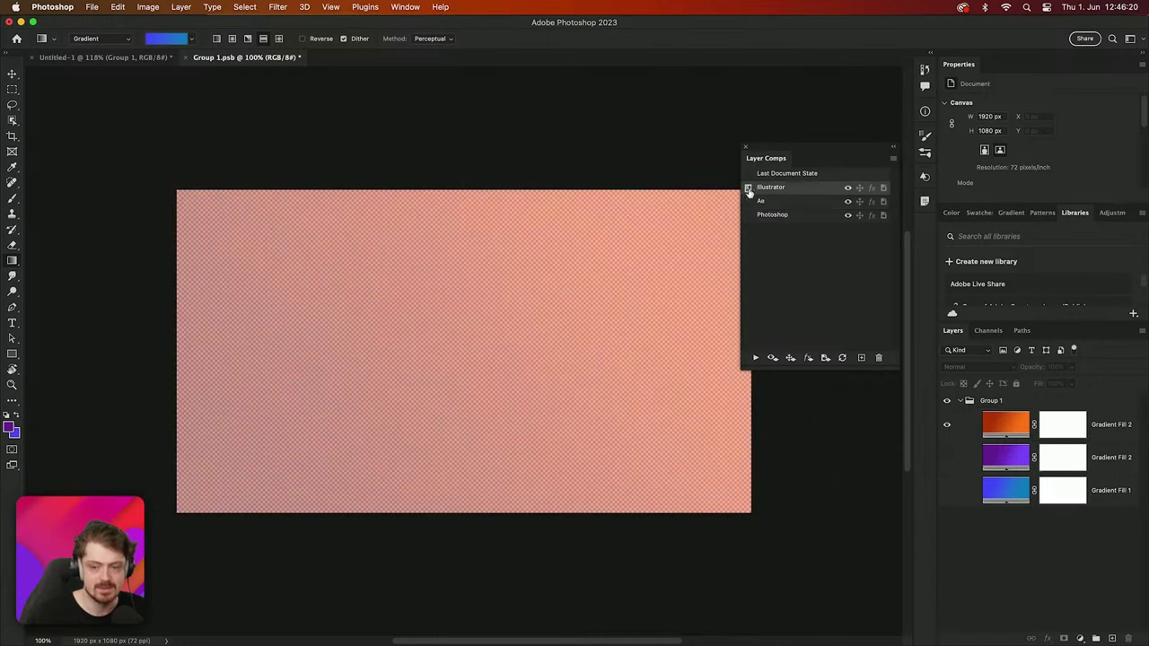
{"action": "left_click", "coordinate": [747, 201]}
{"action": "left_click", "coordinate": [749, 217]}
{"action": "left_click", "coordinate": [749, 202]}
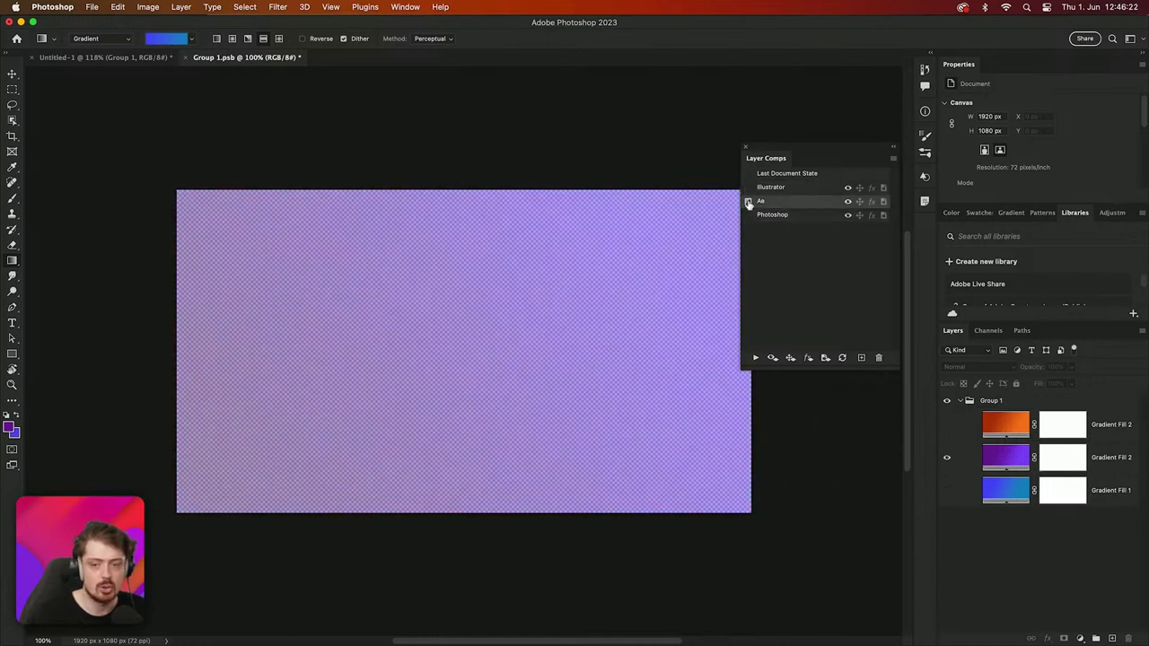
Step: Apply the Illustrator comp, save Group 1.psb and return to the Untitled-1 thumbnail
{"action": "left_click", "coordinate": [748, 187]}
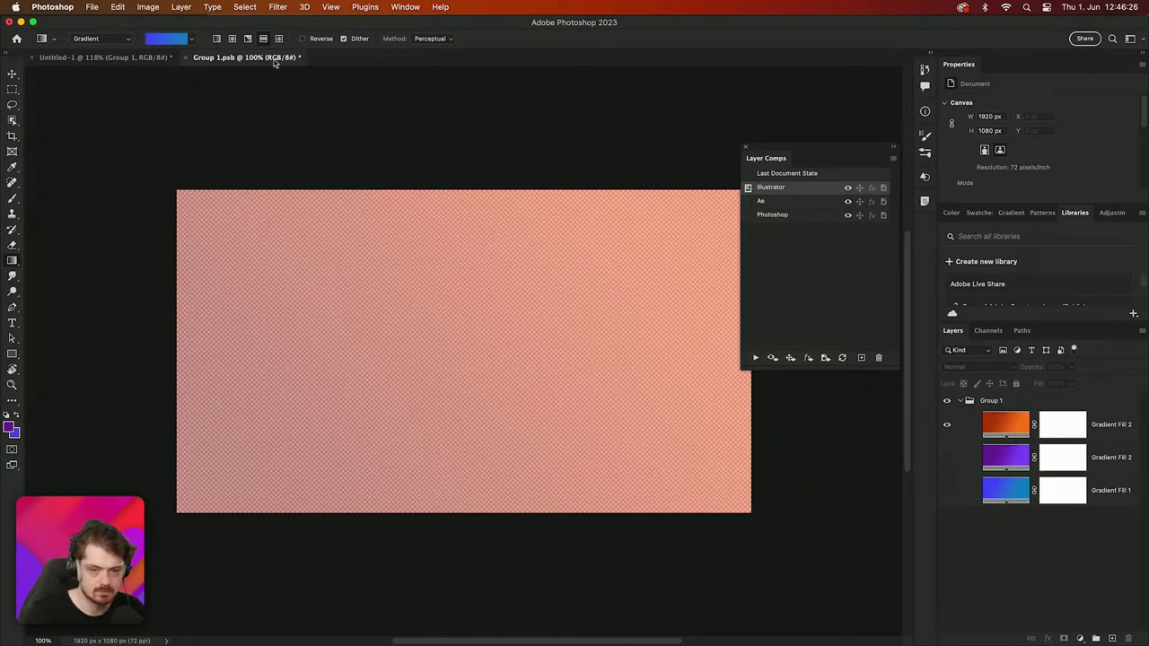
{"action": "key", "text": "super+s"}
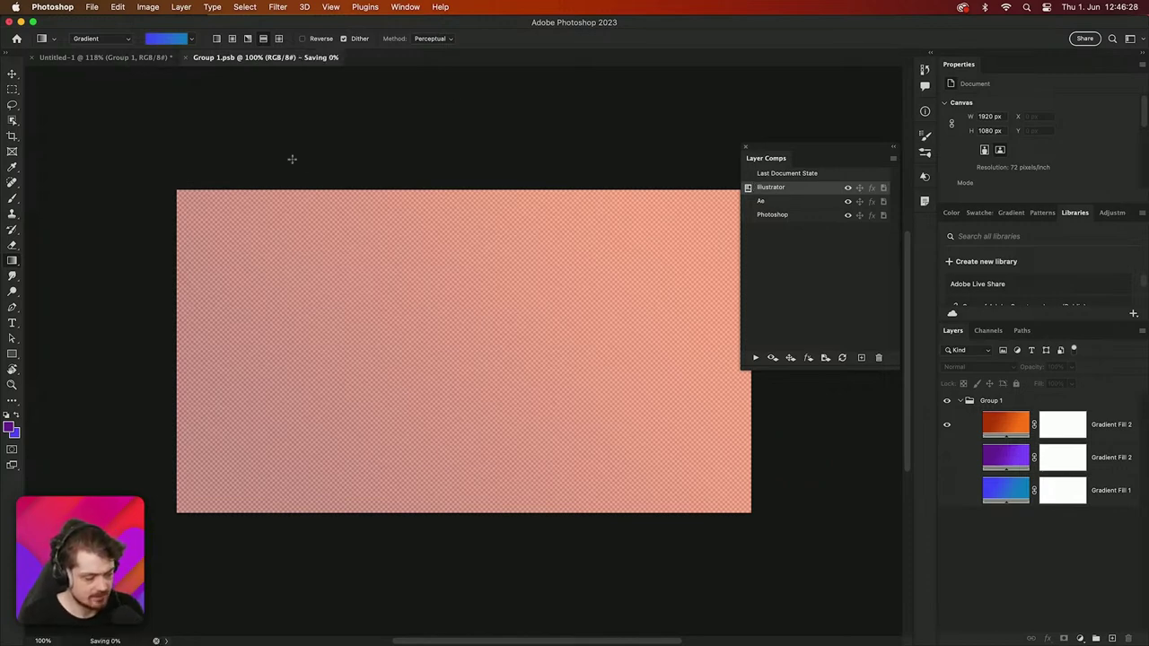
{"action": "left_click", "coordinate": [98, 59]}
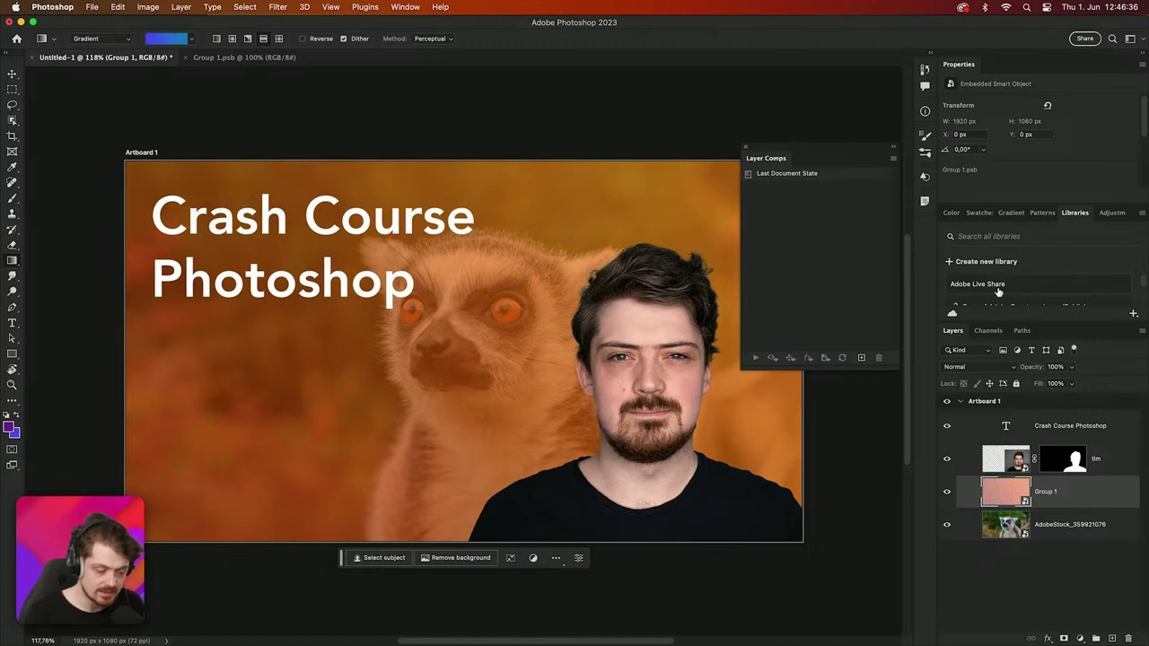
Step: Switch the Group 1 smart object's layer comp through Illustrator and Ae, ending on Photoshop
{"action": "left_click_drag", "start_coordinate": [1002, 206], "coordinate": [1007, 269]}
{"action": "left_click", "coordinate": [1009, 185]}
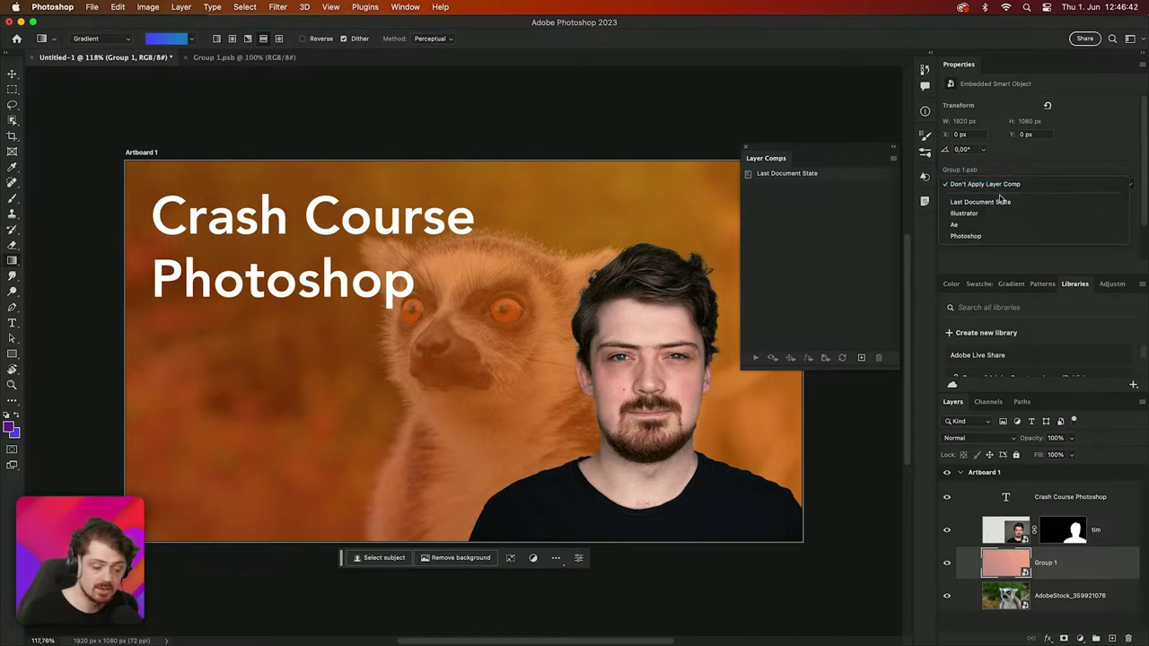
{"action": "left_click", "coordinate": [986, 219]}
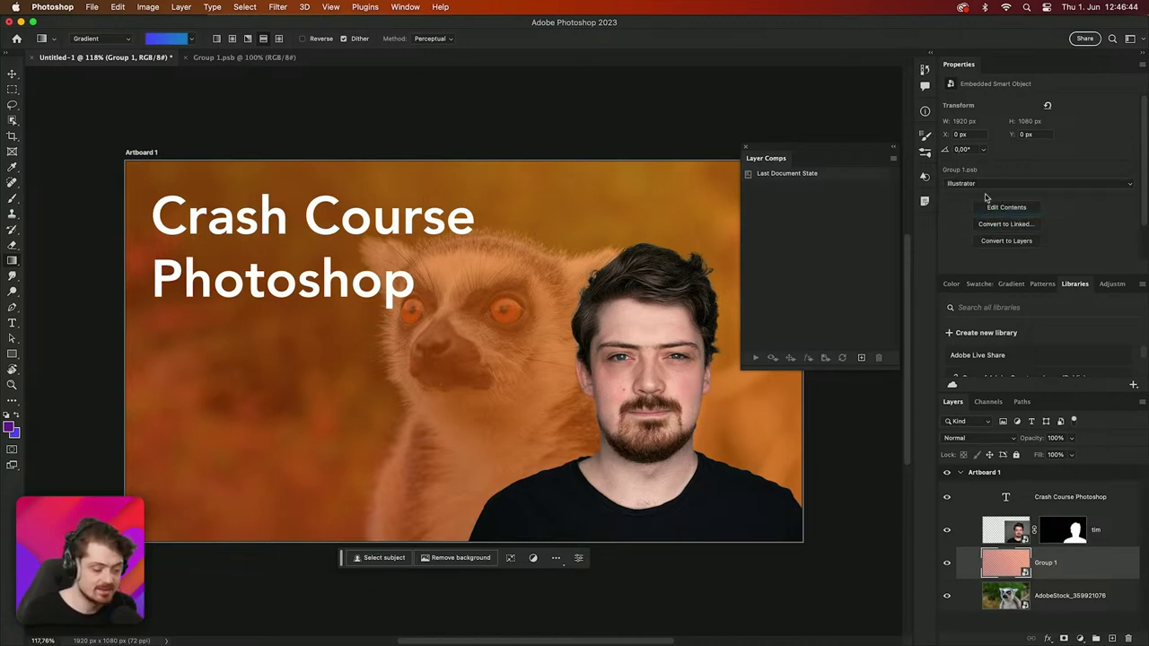
{"action": "left_click", "coordinate": [985, 184]}
{"action": "left_click", "coordinate": [979, 196]}
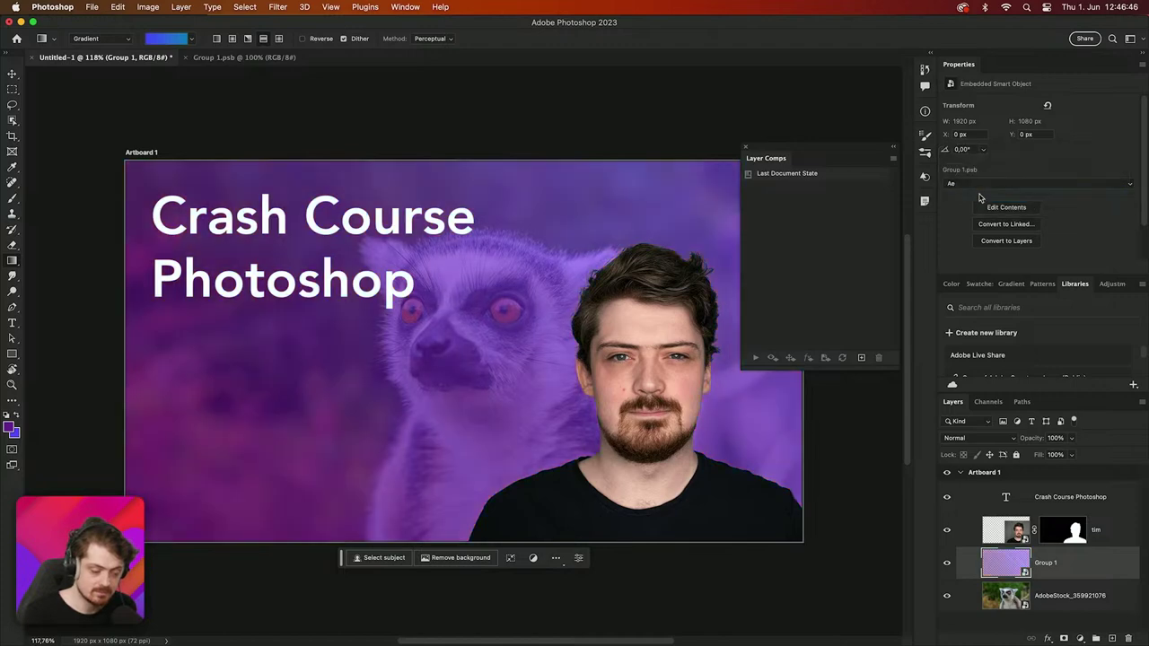
{"action": "left_click", "coordinate": [979, 184]}
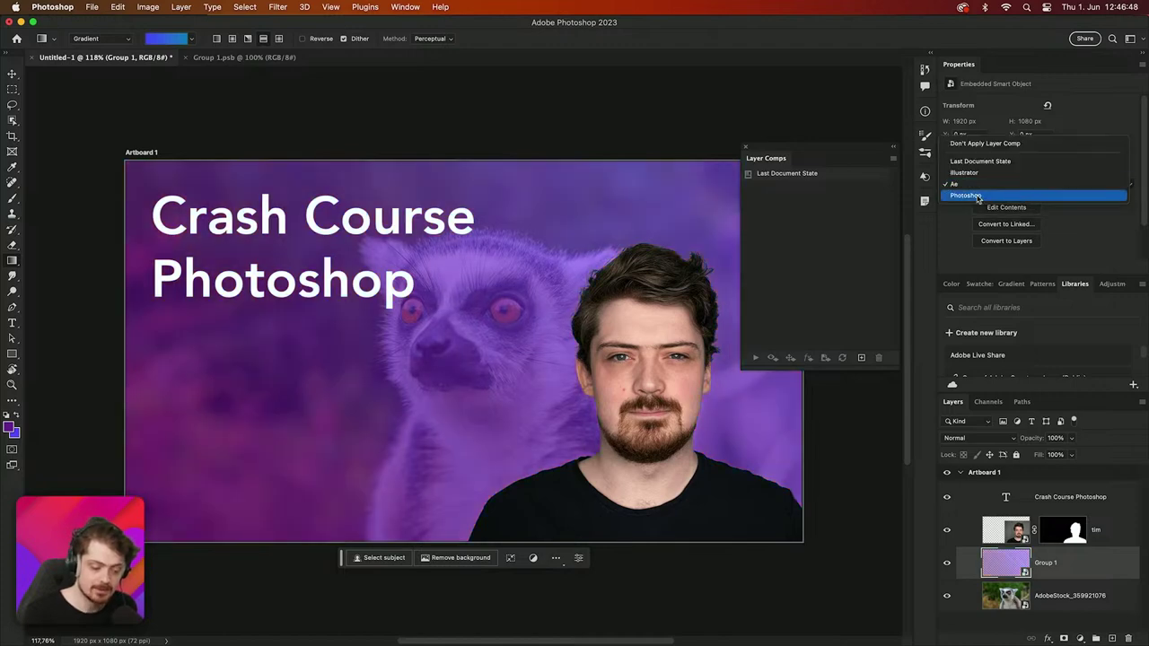
{"action": "left_click", "coordinate": [978, 196]}
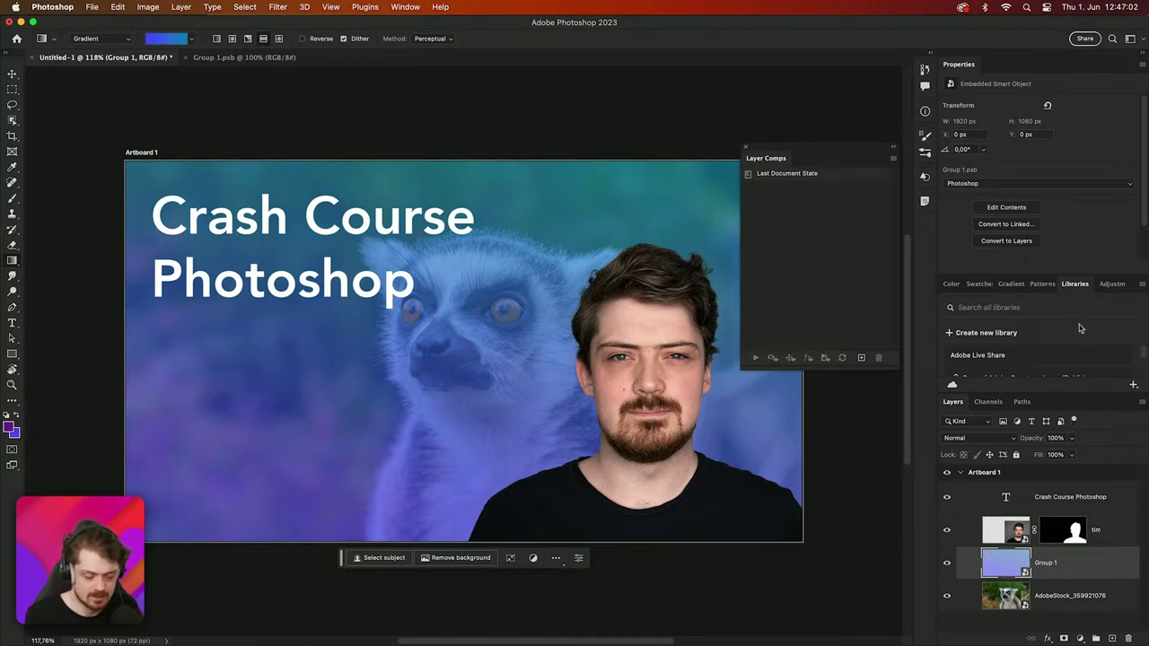
Step: Enable Color Overlay on the Crash Course Photoshop title and try a bright red colour
{"action": "double_click", "coordinate": [1063, 510]}
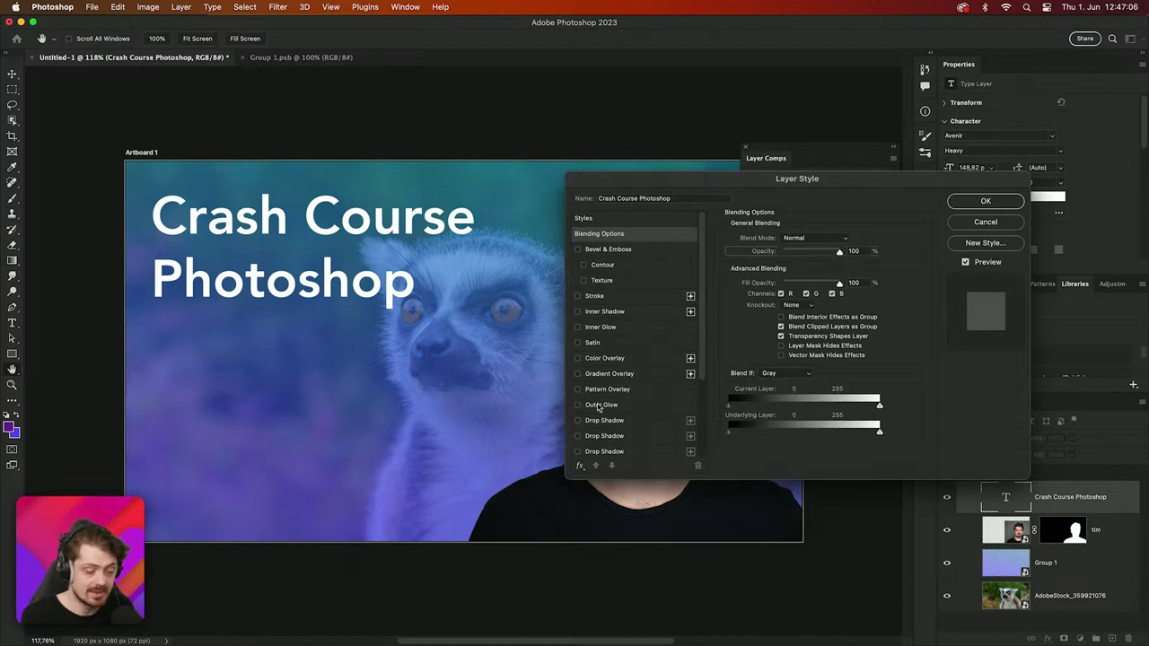
{"action": "scroll", "coordinate": [601, 406], "scroll_direction": "down", "scroll_amount": 2}
{"action": "scroll", "coordinate": [611, 415], "scroll_direction": "down", "scroll_amount": 4}
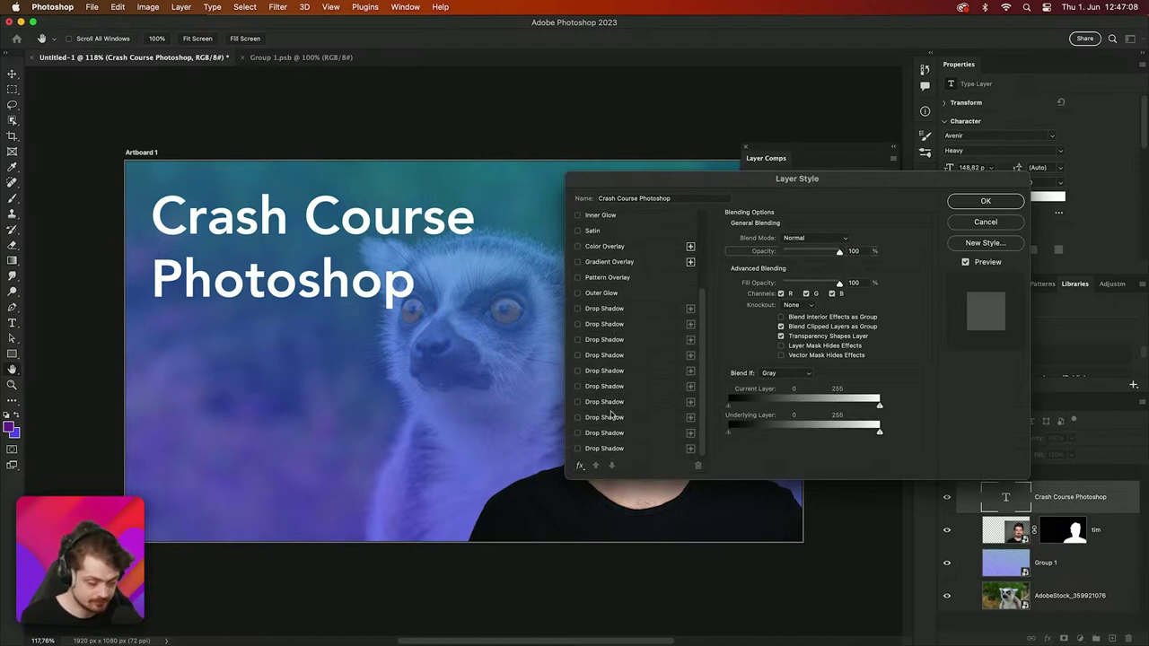
{"action": "left_click", "coordinate": [606, 251]}
{"action": "left_click", "coordinate": [849, 240]}
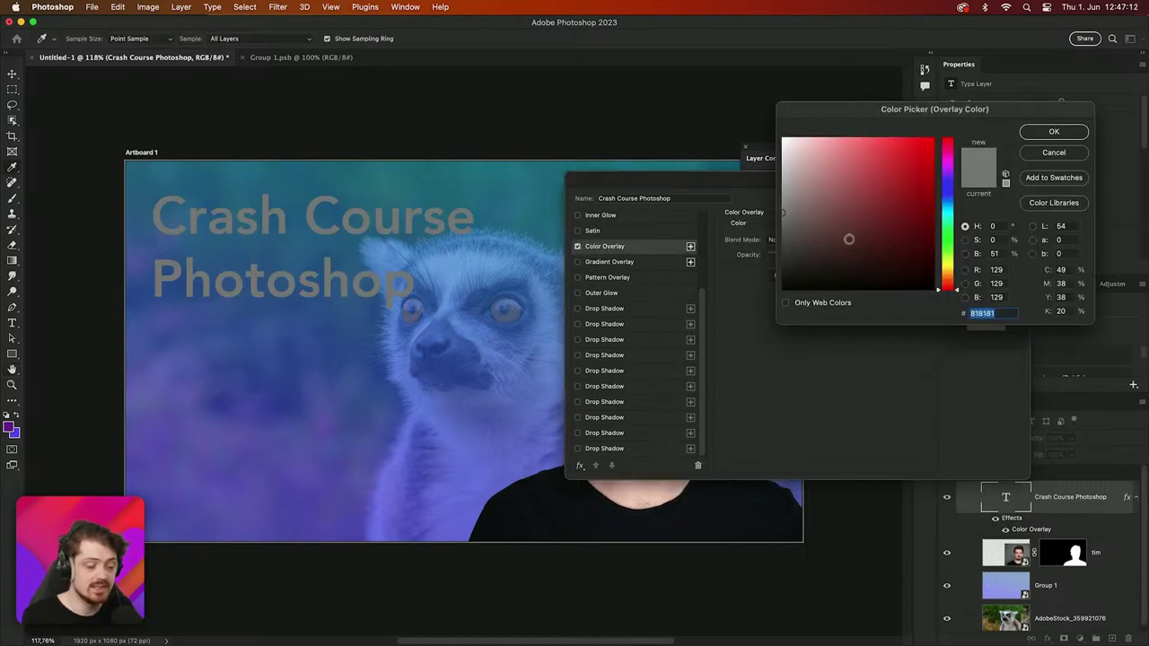
{"action": "left_click_drag", "start_coordinate": [849, 239], "coordinate": [917, 145]}
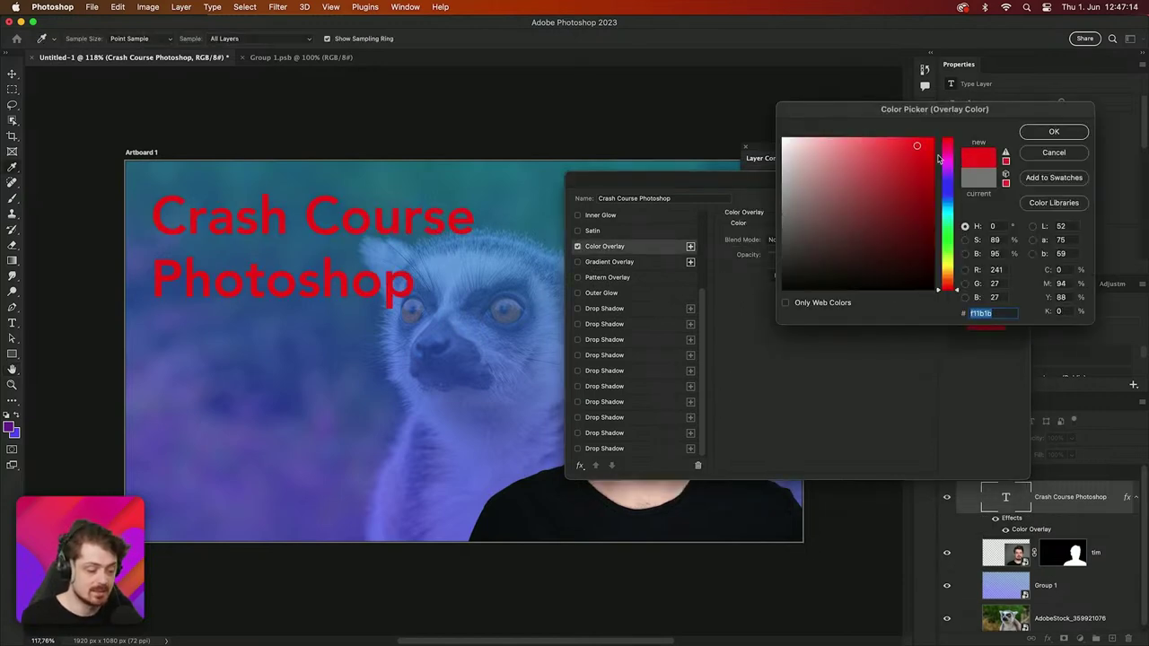
{"action": "left_click", "coordinate": [1050, 132]}
Step: Try blue, yellow and orange overlay hues, then cancel the picker and Layer Style
{"action": "left_click", "coordinate": [846, 241]}
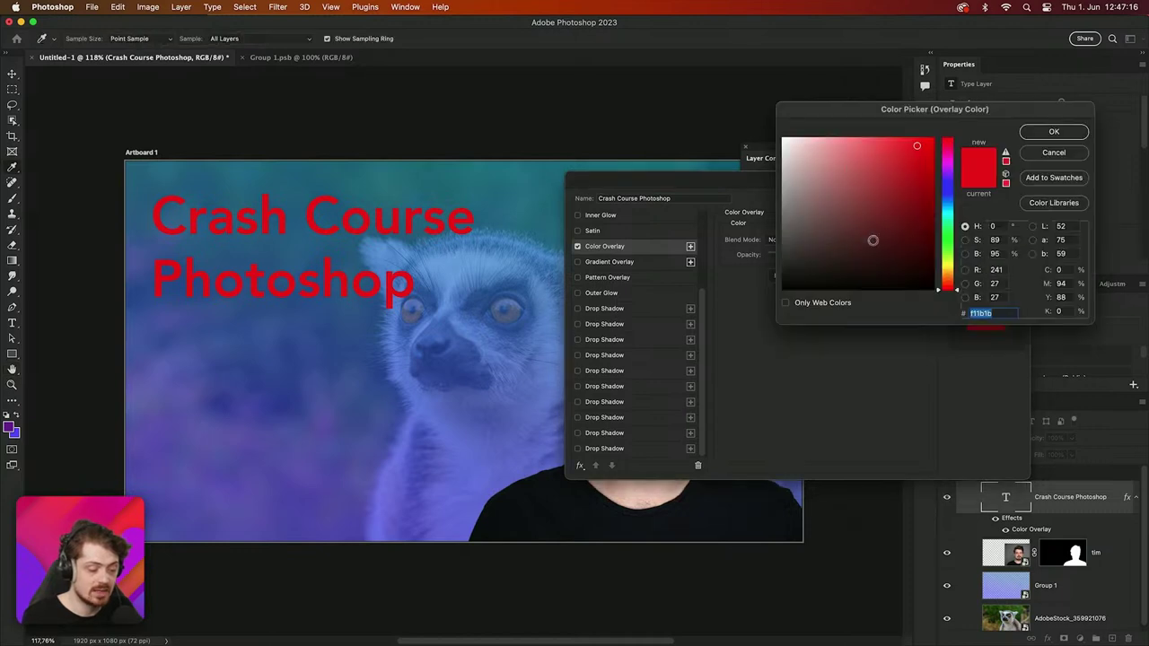
{"action": "left_click_drag", "start_coordinate": [955, 216], "coordinate": [955, 244]}
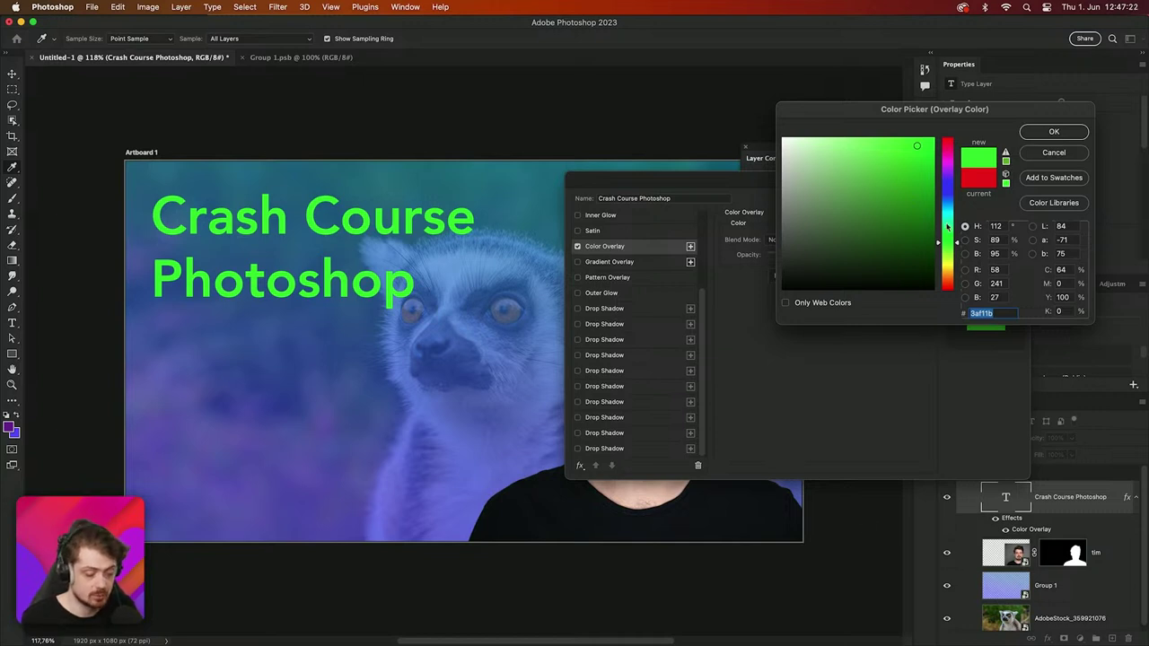
{"action": "left_click_drag", "start_coordinate": [948, 241], "coordinate": [949, 267]}
{"action": "left_click_drag", "start_coordinate": [949, 235], "coordinate": [953, 278]}
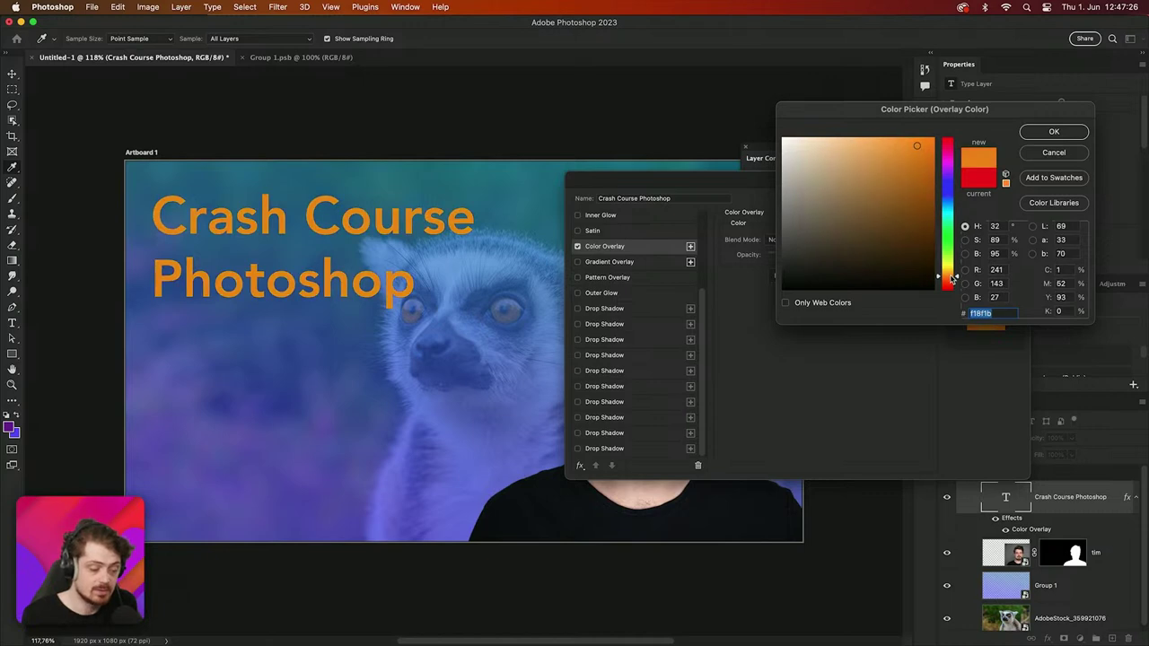
{"action": "left_click", "coordinate": [1050, 155]}
{"action": "left_click", "coordinate": [985, 222]}
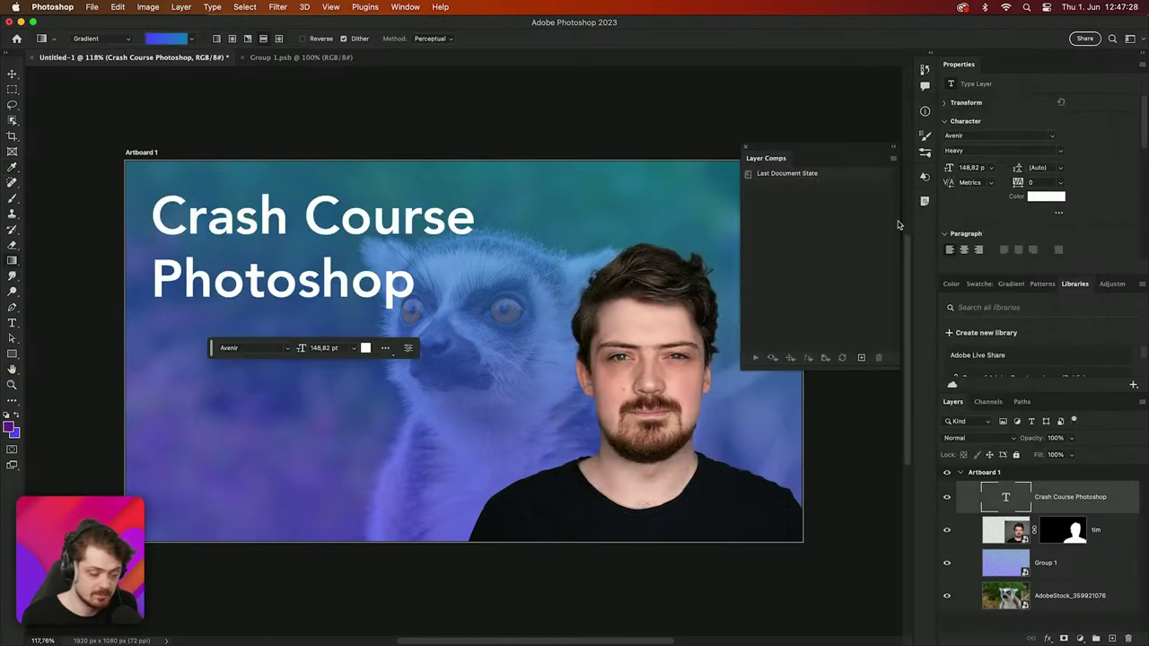
{"action": "left_click", "coordinate": [303, 59]}
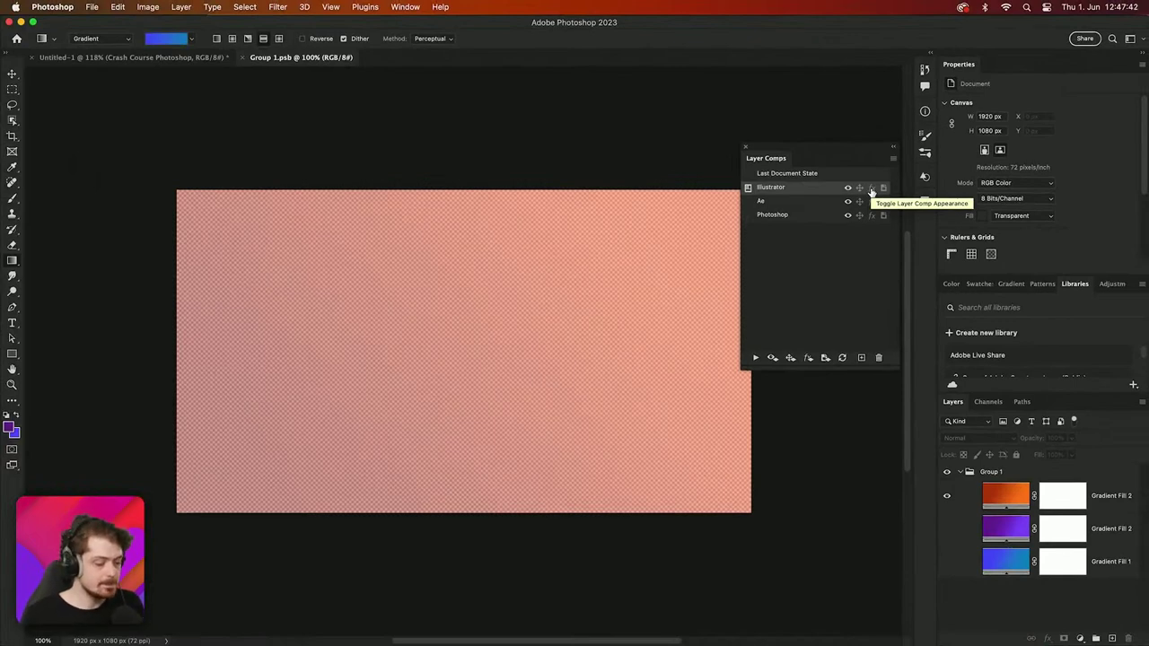
{"action": "left_click", "coordinate": [244, 58]}
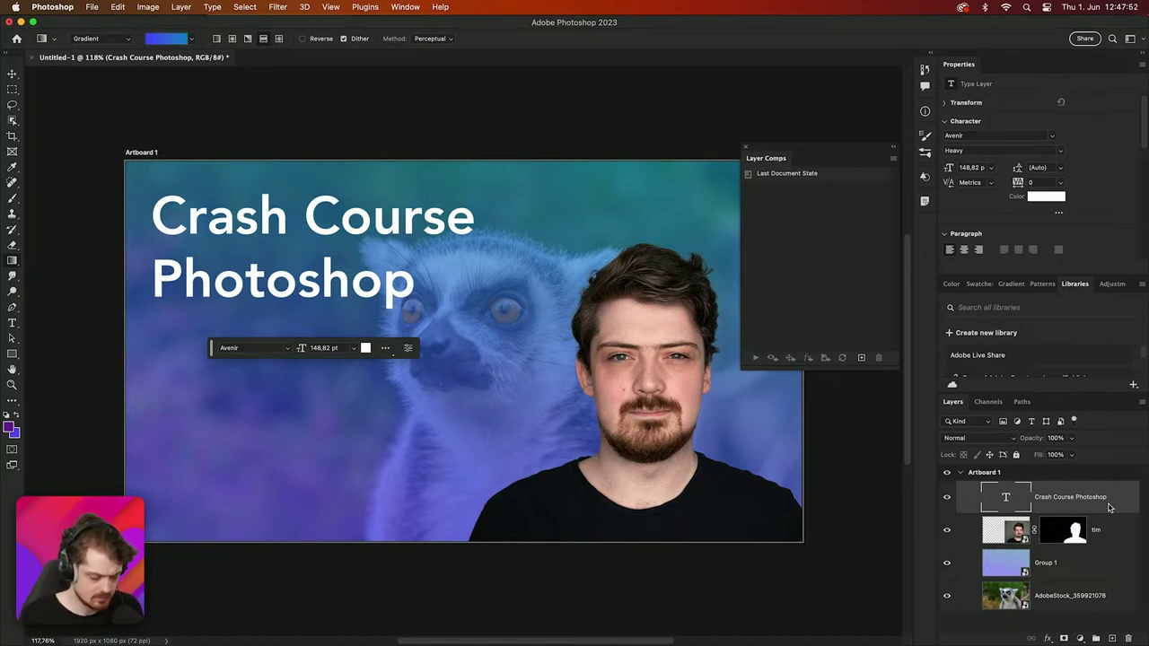
Step: Duplicate the title layer and change the visible title to 'Crash Course Illustrator'
{"action": "key", "text": "super+j"}
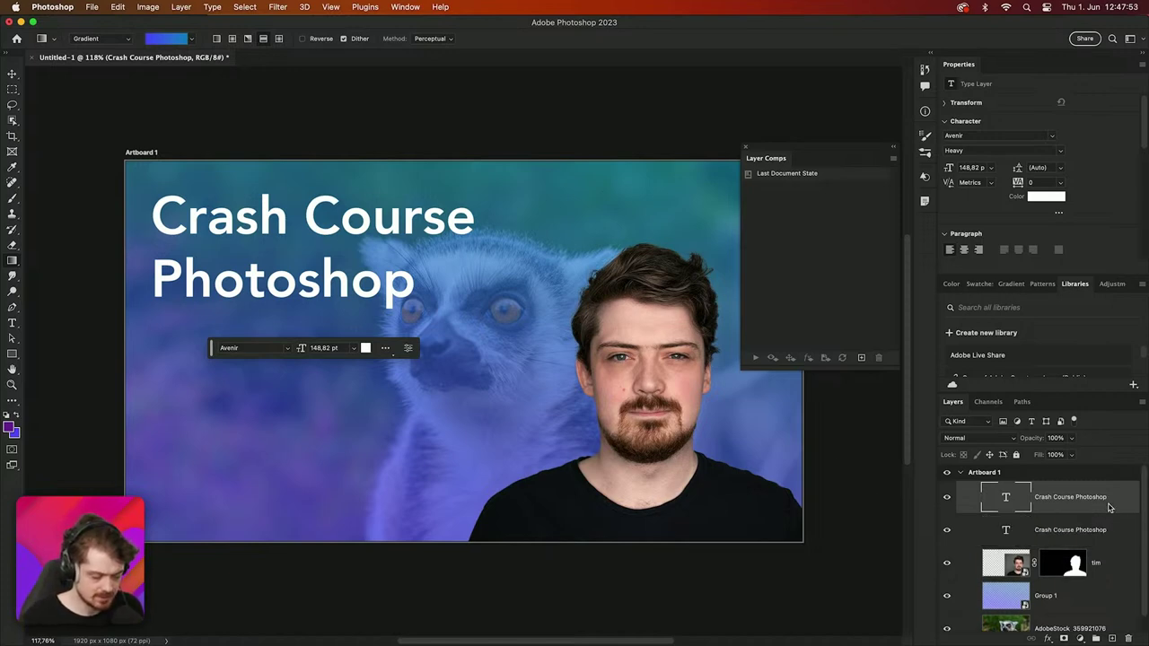
{"action": "left_click", "coordinate": [946, 529]}
{"action": "key", "text": "t"}
{"action": "left_click", "coordinate": [237, 285]}
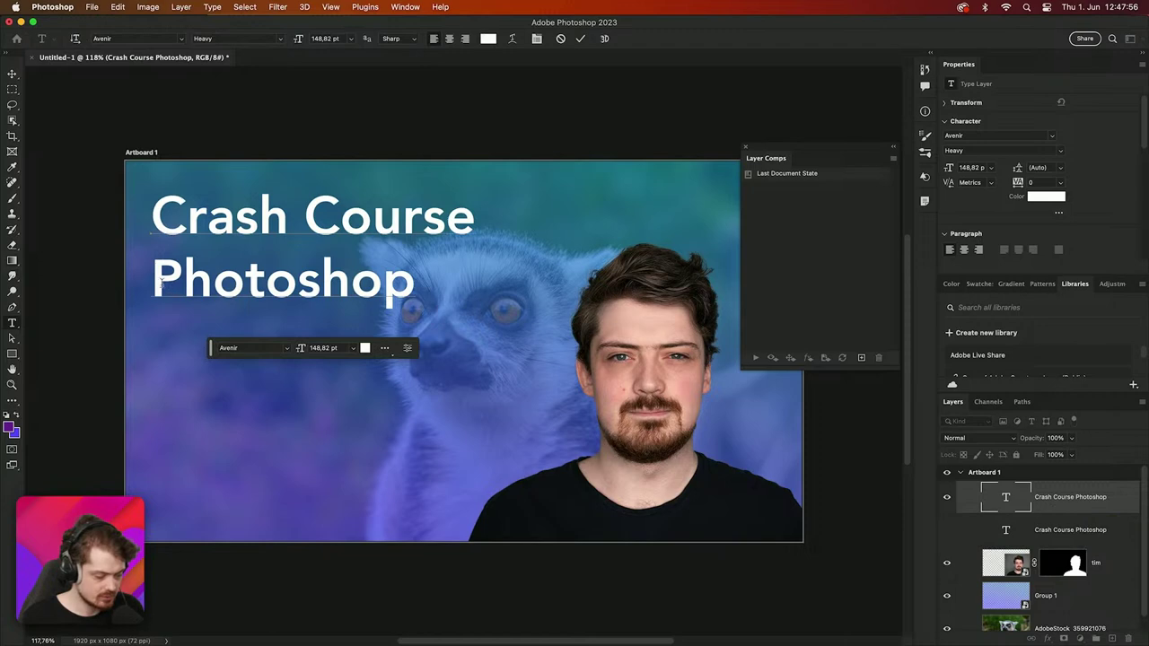
{"action": "left_click_drag", "start_coordinate": [161, 283], "coordinate": [422, 288]}
{"action": "type", "text": "Illu"}
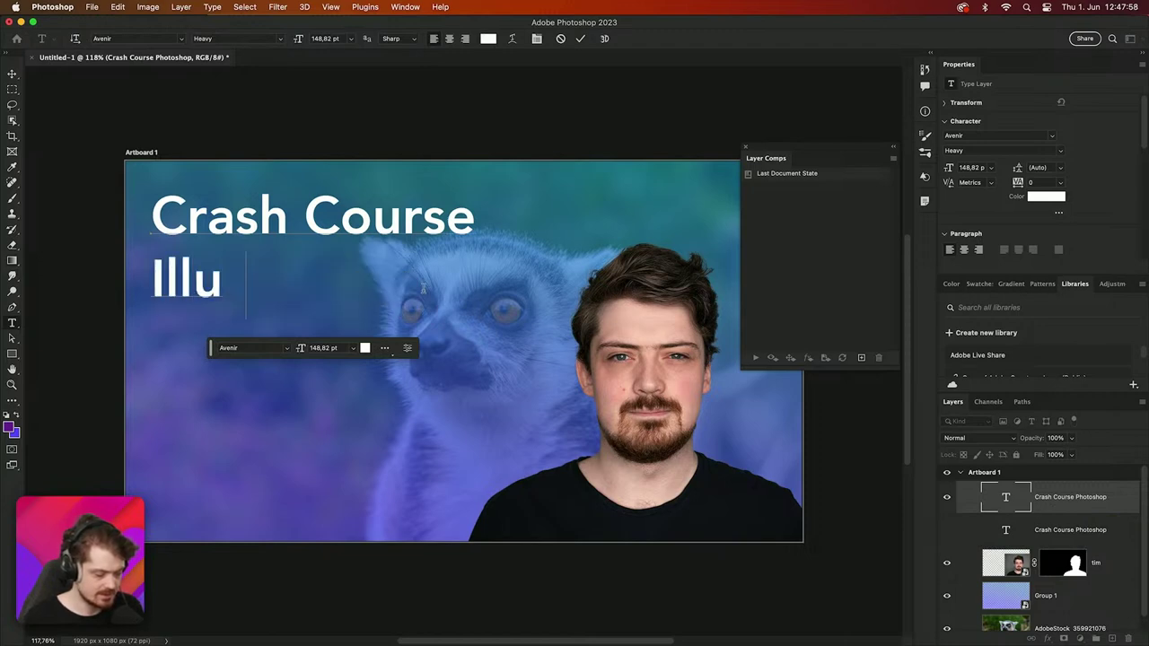
{"action": "type", "text": "strator"}
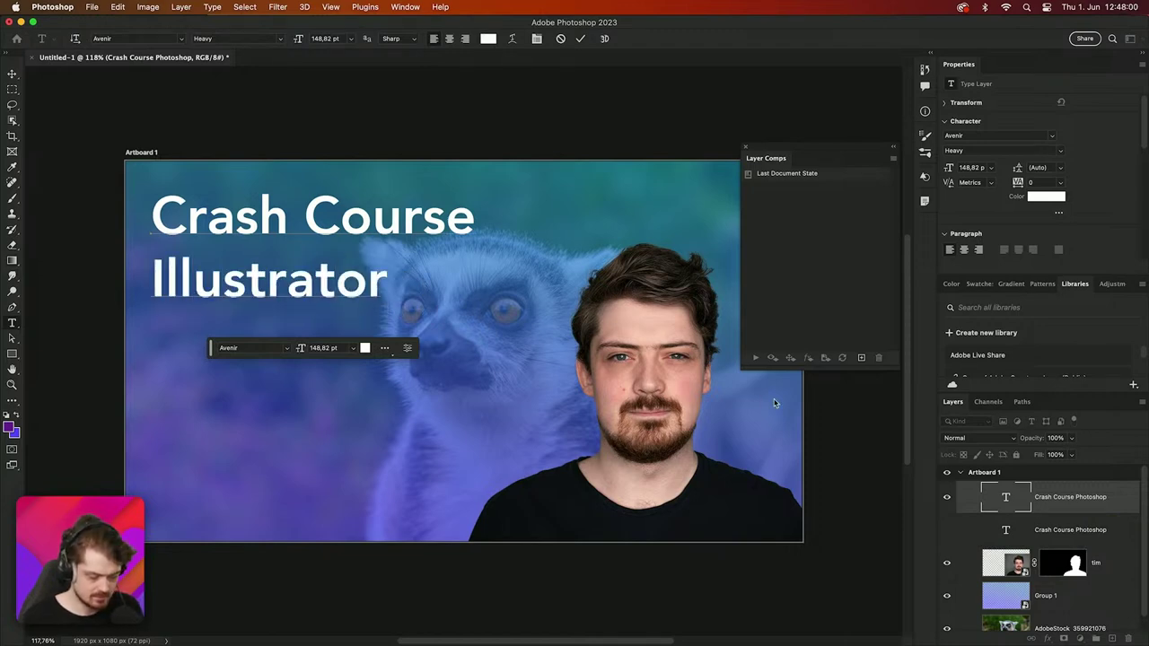
{"action": "left_click", "coordinate": [1113, 512]}
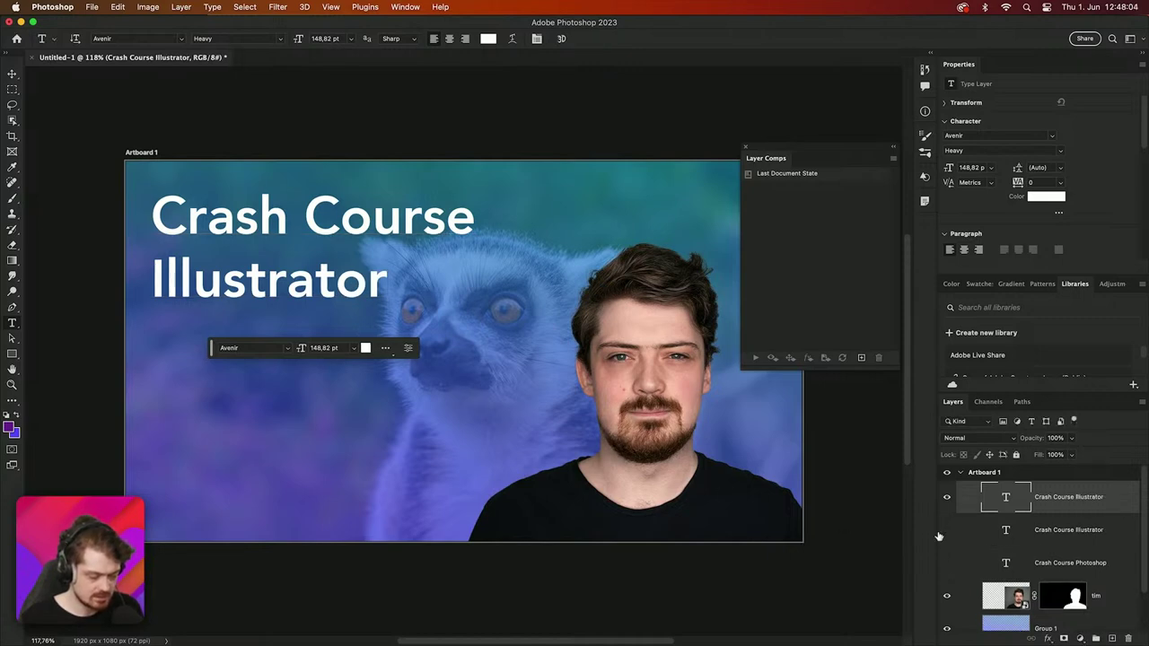
Step: Retype the title as 'Crash Course After Effects', fixing the 'Effets' typo
{"action": "left_click", "coordinate": [342, 299]}
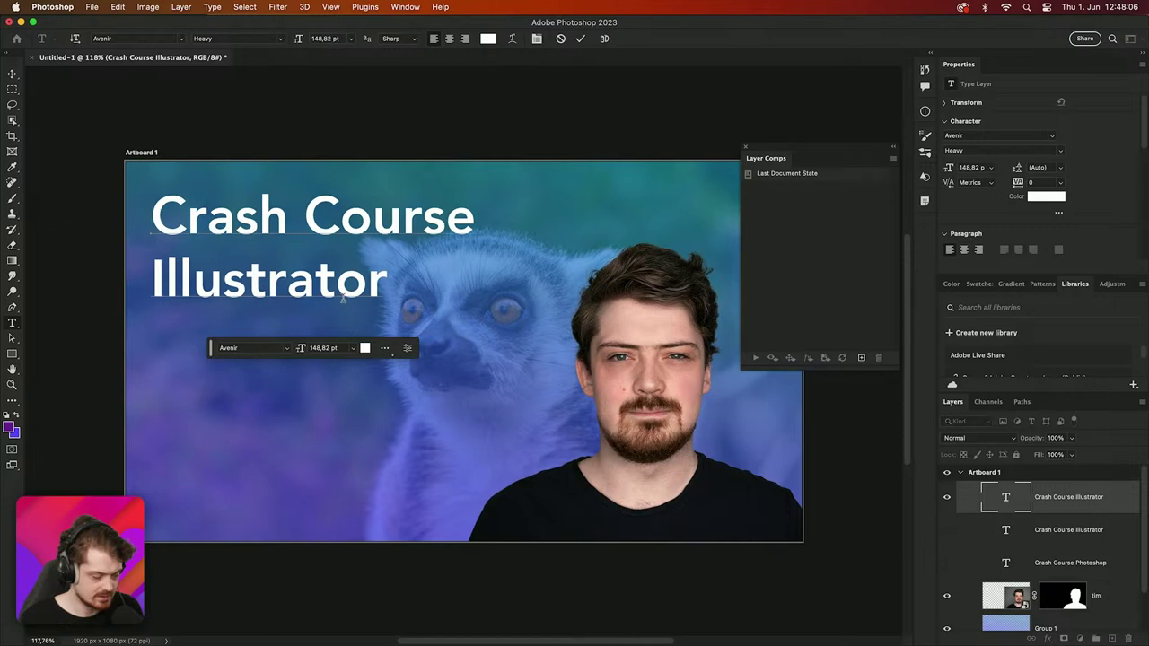
{"action": "double_click", "coordinate": [341, 297]}
{"action": "type", "text": "After Effets"}
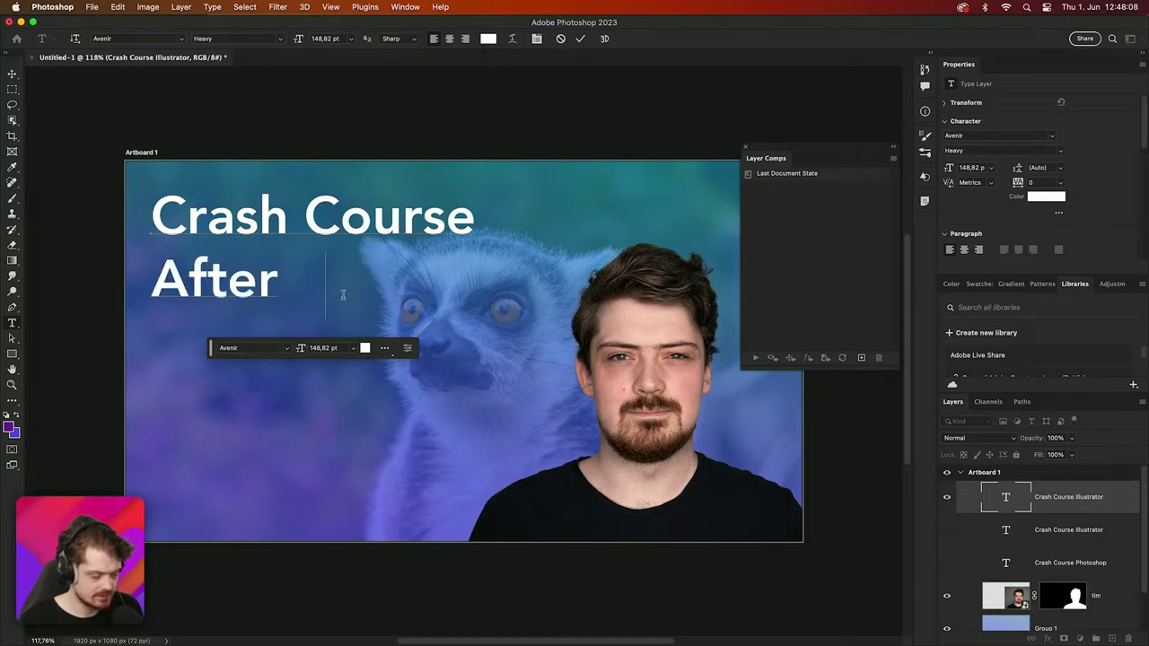
{"action": "key", "text": "BackSpace"}
{"action": "key", "text": "BackSpace"}
{"action": "type", "text": "cts"}
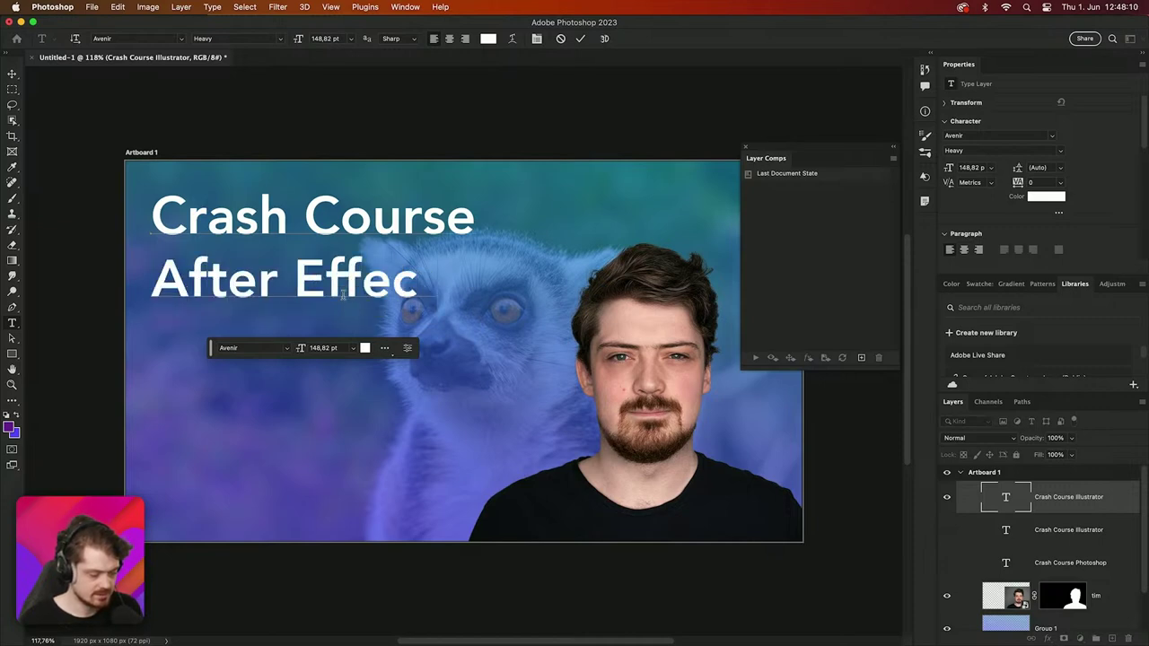
{"action": "left_click", "coordinate": [7, 77]}
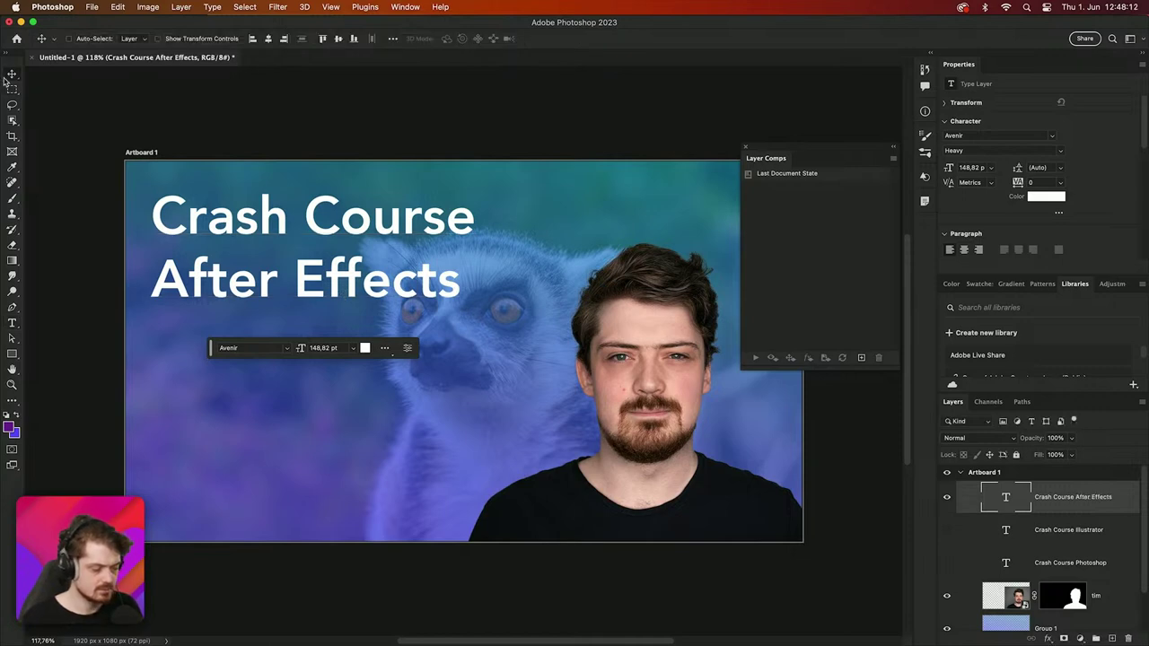
Step: Toggle the title layers so only the After Effects title is visible
{"action": "left_click", "coordinate": [946, 496]}
{"action": "left_click", "coordinate": [946, 529]}
{"action": "left_click", "coordinate": [947, 529]}
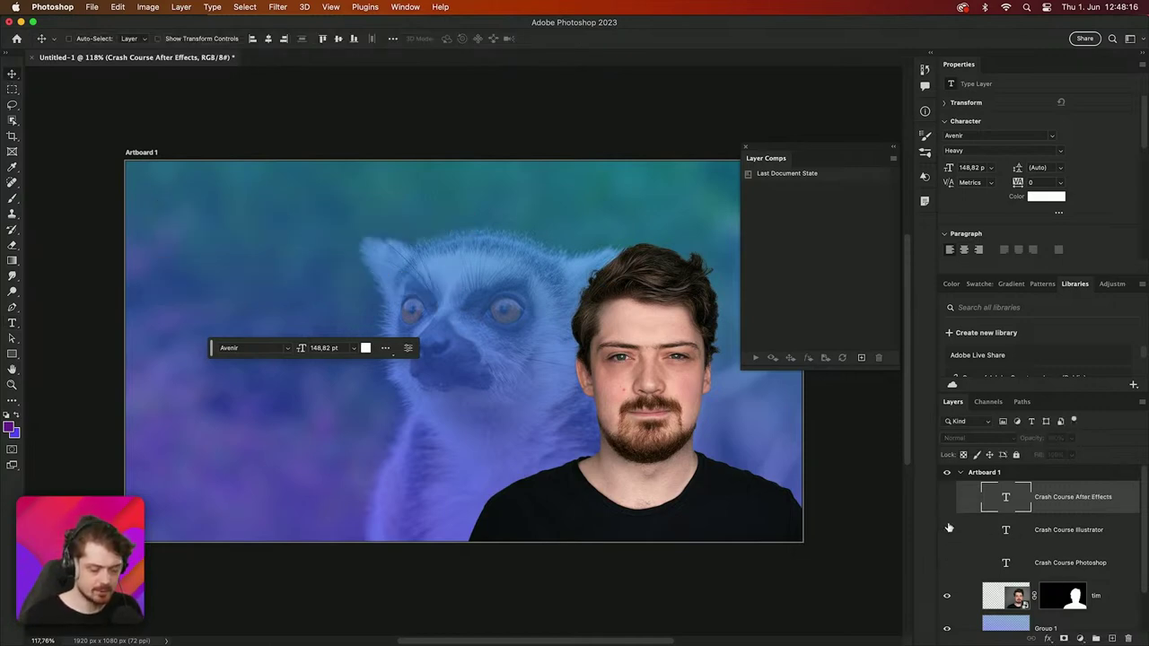
{"action": "left_click", "coordinate": [946, 497]}
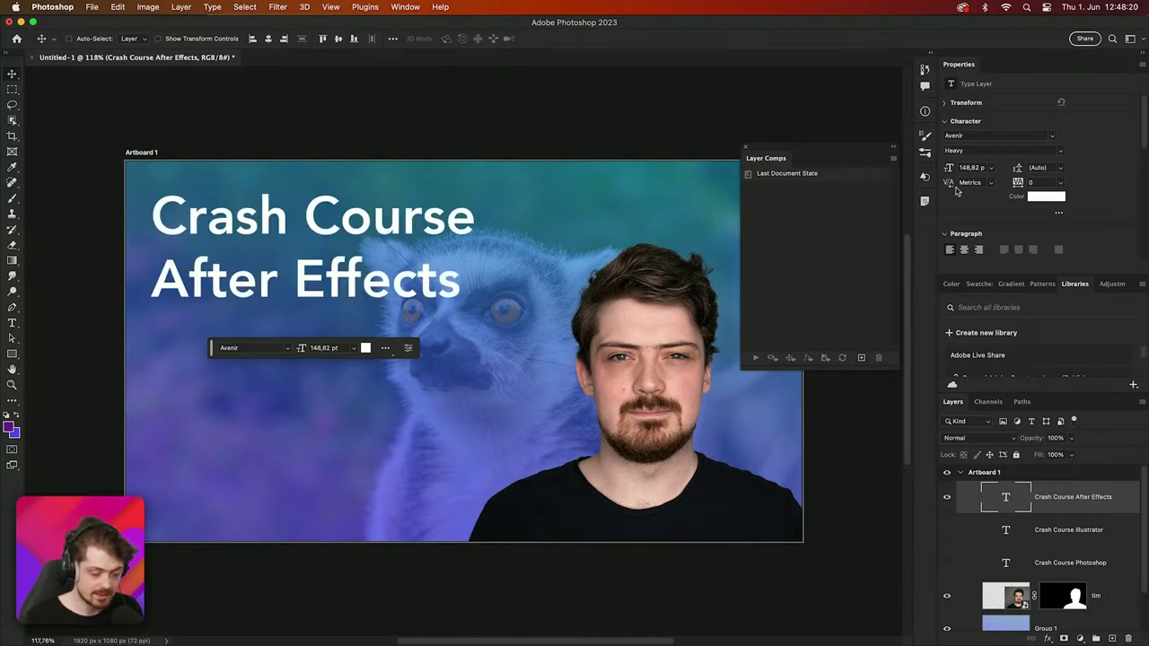
{"action": "scroll", "coordinate": [977, 221], "scroll_direction": "down", "scroll_amount": 3}
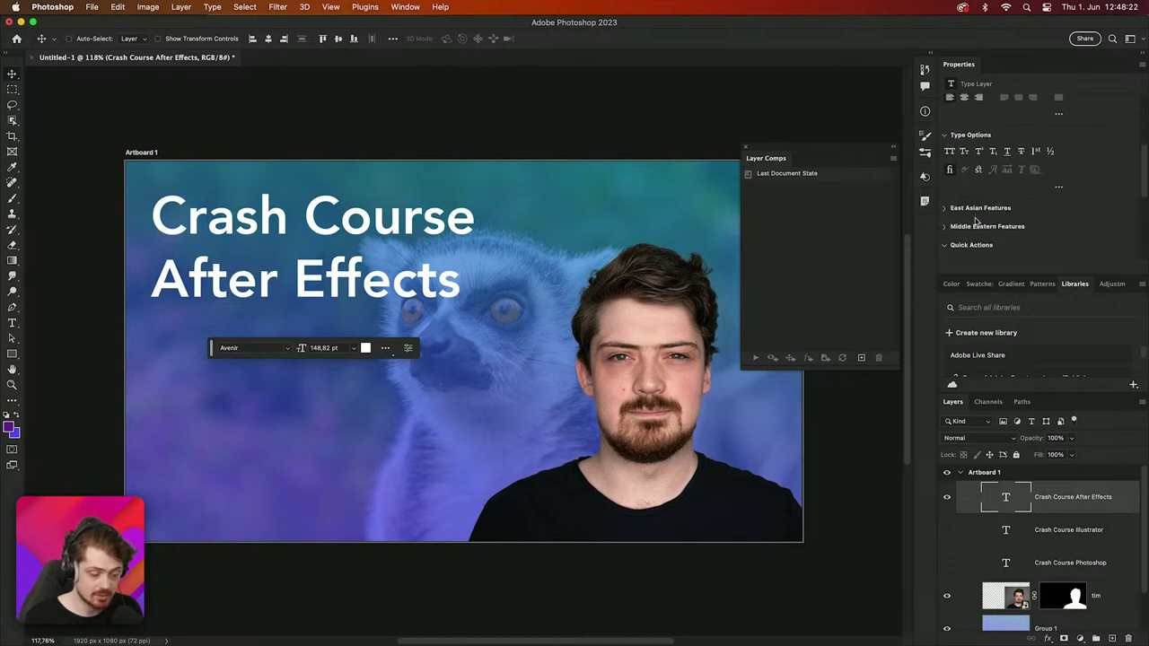
{"action": "left_click", "coordinate": [1110, 610]}
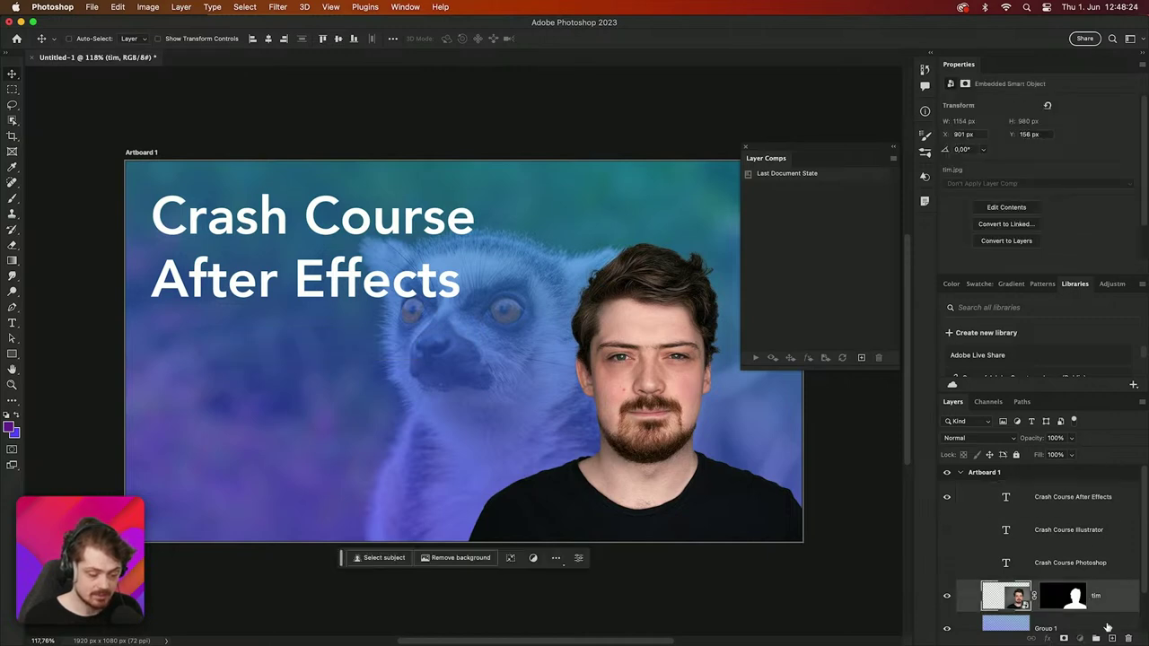
Step: Set Group 1 to its Ae comp and save the state as an 'Ae Thumbnail' layer comp
{"action": "left_click", "coordinate": [1110, 626]}
{"action": "left_click", "coordinate": [981, 184]}
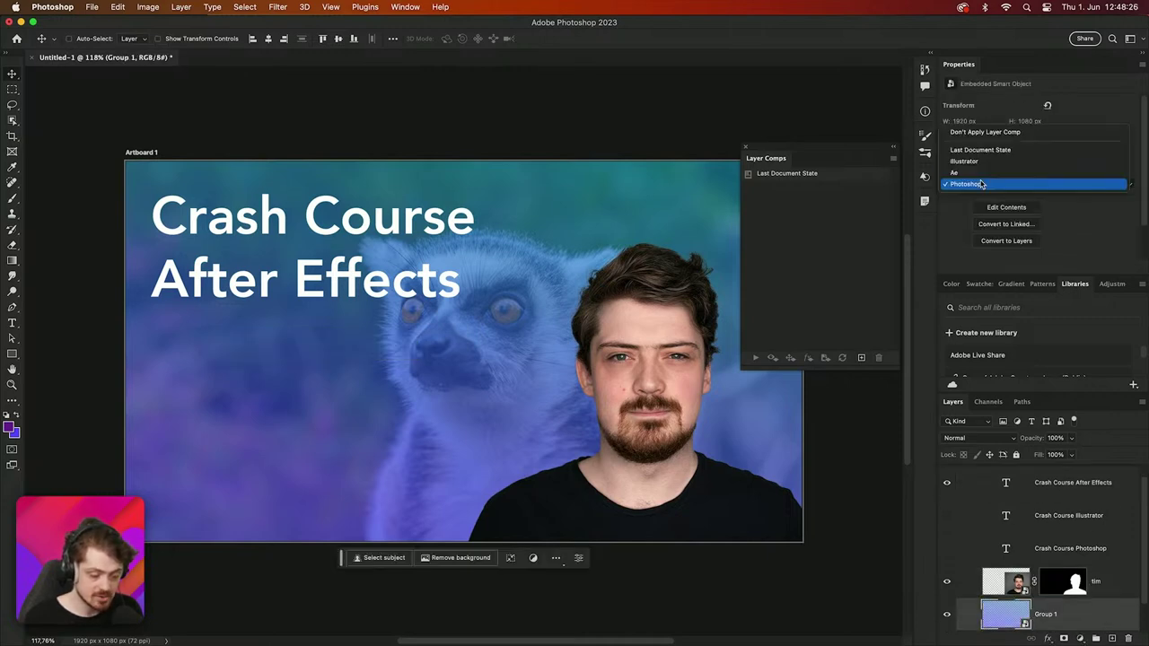
{"action": "left_click", "coordinate": [980, 174]}
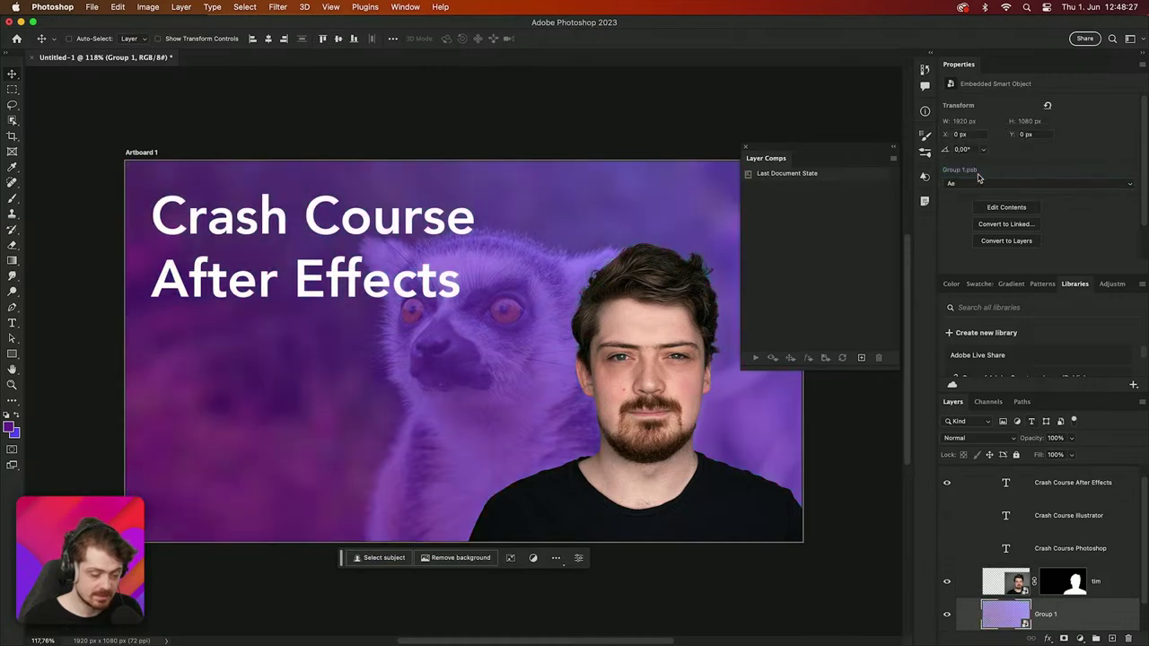
{"action": "left_click", "coordinate": [860, 358]}
{"action": "type", "text": "Ae"}
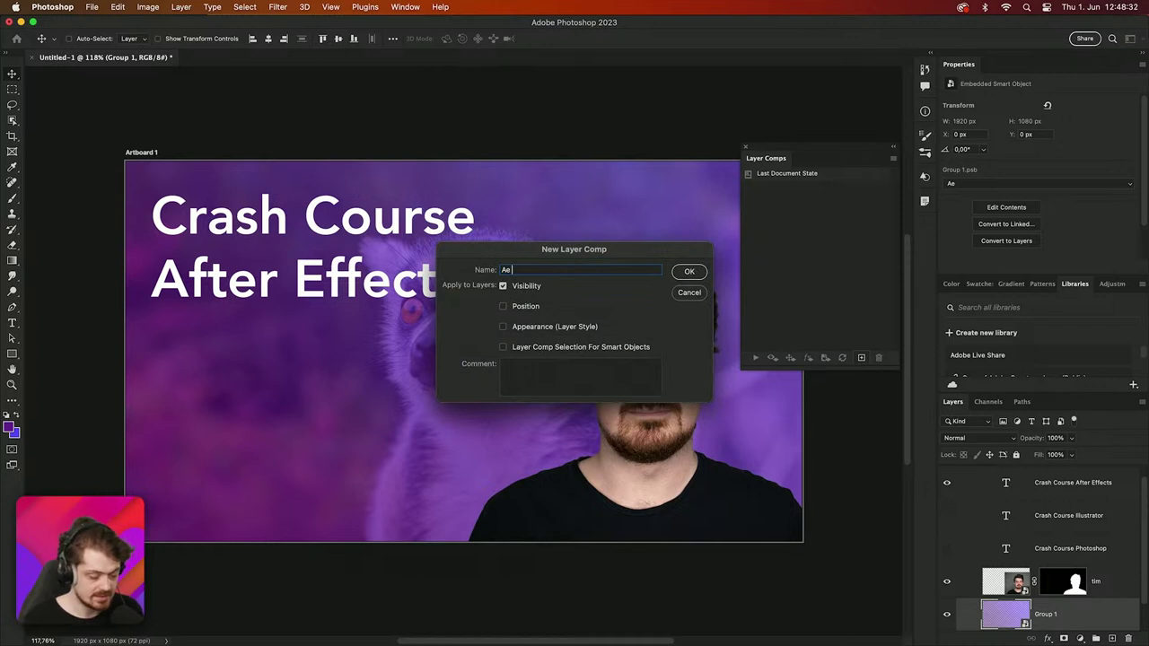
{"action": "type", "text": " Thu"}
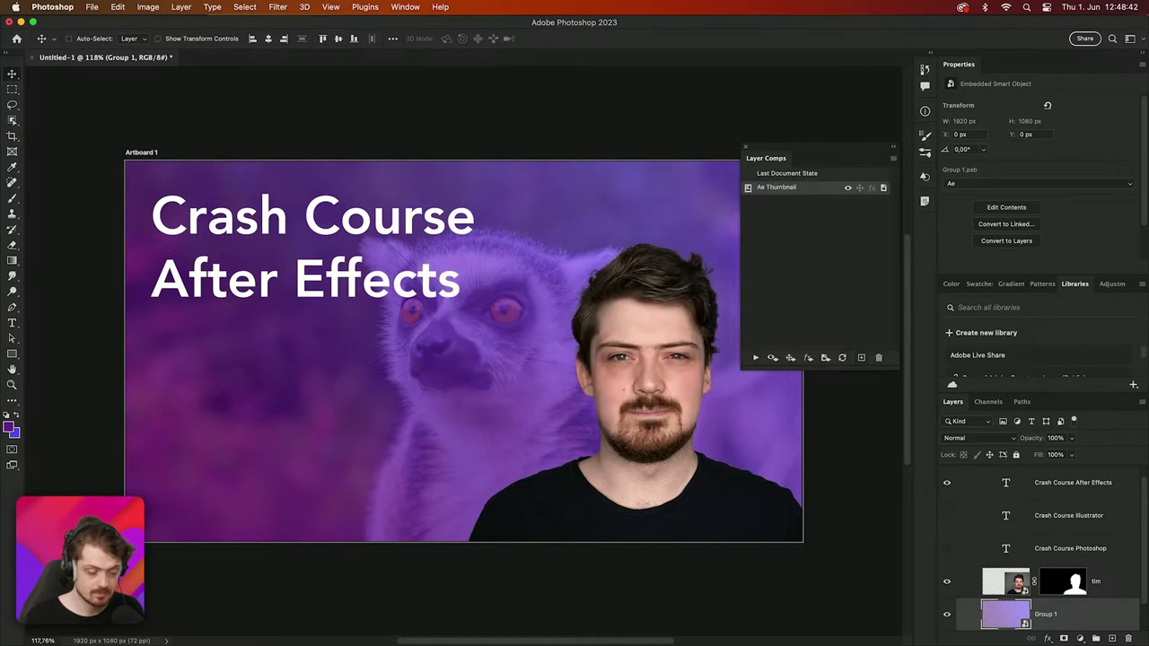
{"action": "left_click", "coordinate": [688, 273]}
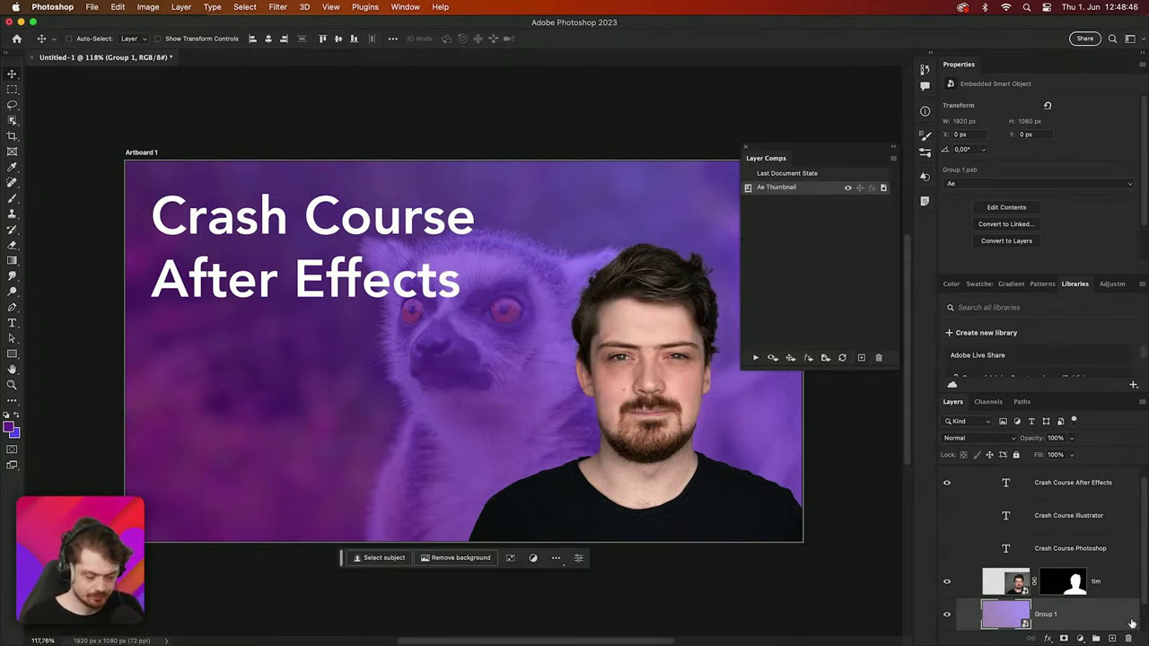
Step: Create a second layer comp named 'Ps Thumbnail'
{"action": "left_click", "coordinate": [861, 358]}
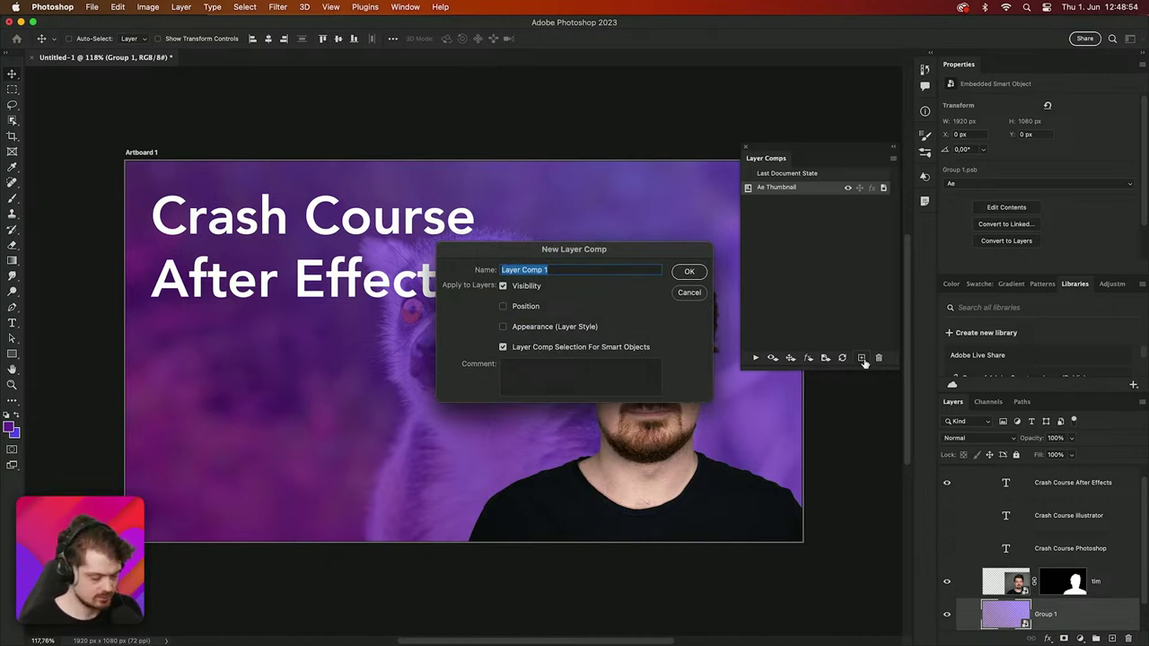
{"action": "type", "text": "Ps Thumbn"}
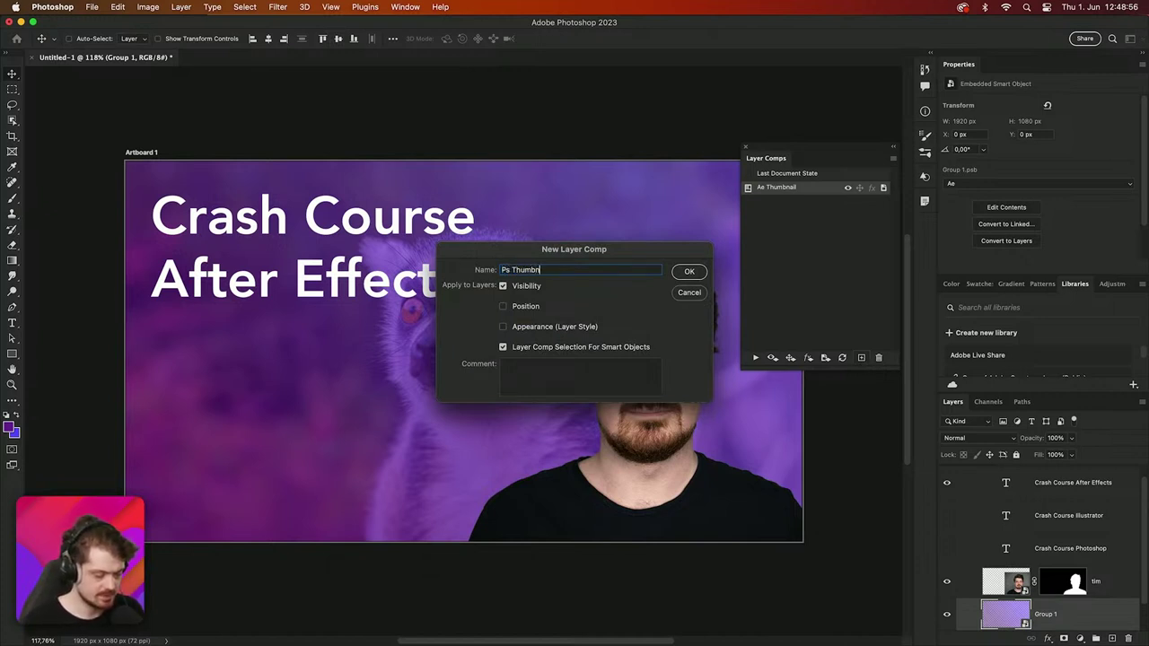
{"action": "type", "text": "ail"}
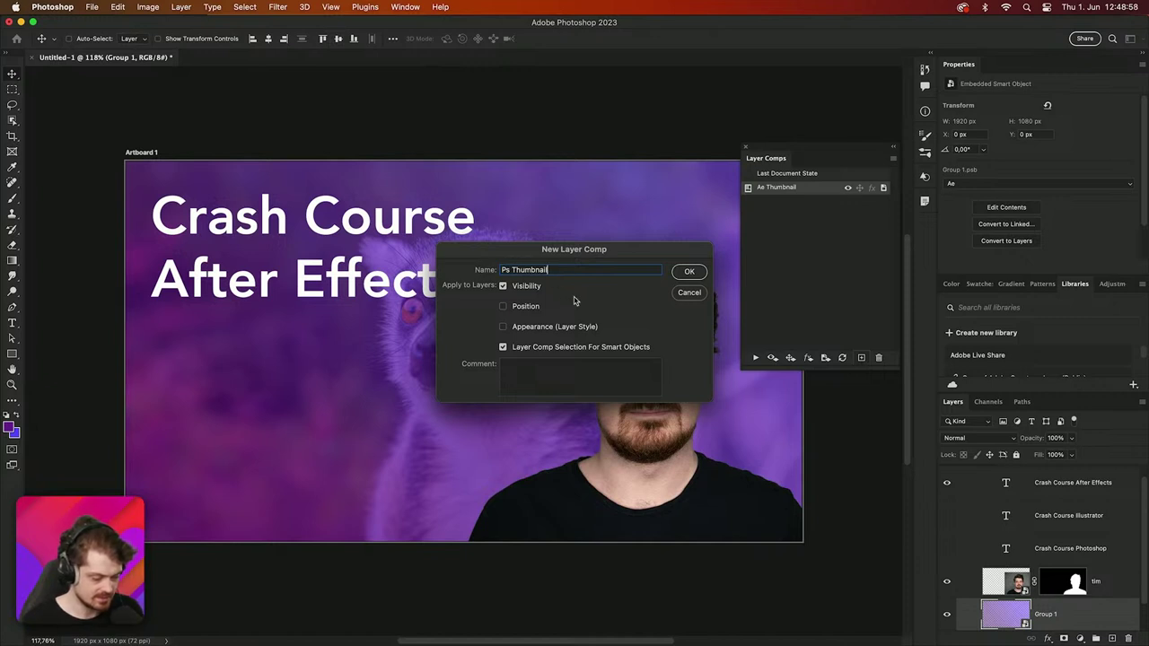
{"action": "left_click", "coordinate": [687, 273]}
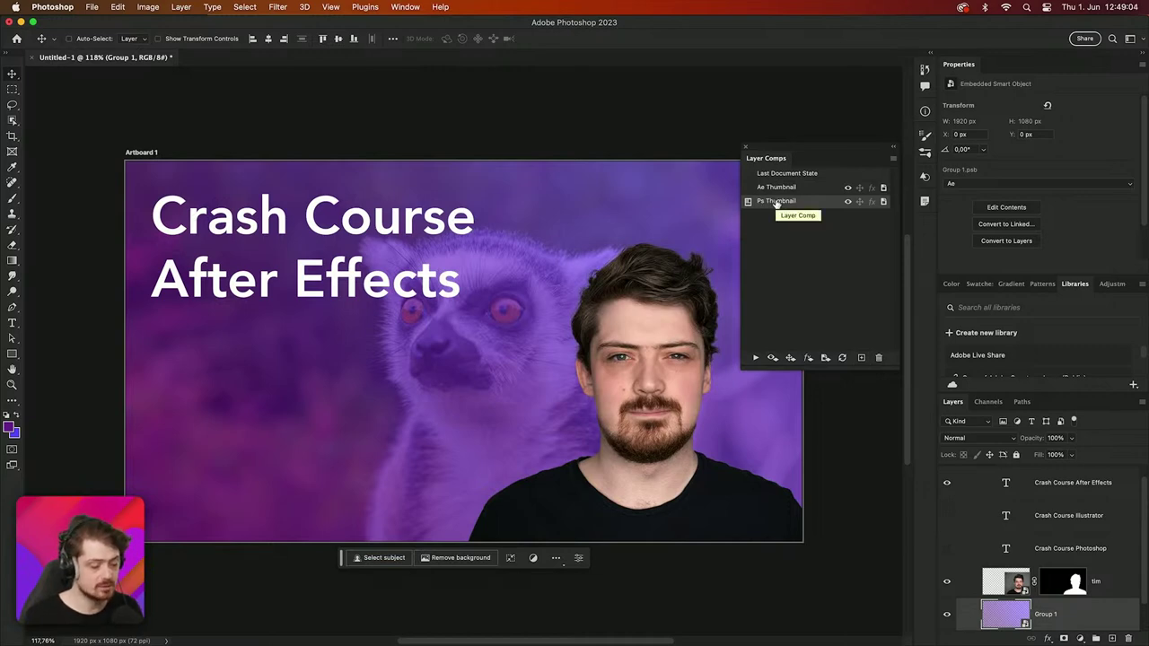
Step: Switch the background to the blue Photoshop comp and update Ps Thumbnail with the Photoshop title
{"action": "scroll", "coordinate": [1036, 491], "scroll_direction": "down", "scroll_amount": 2}
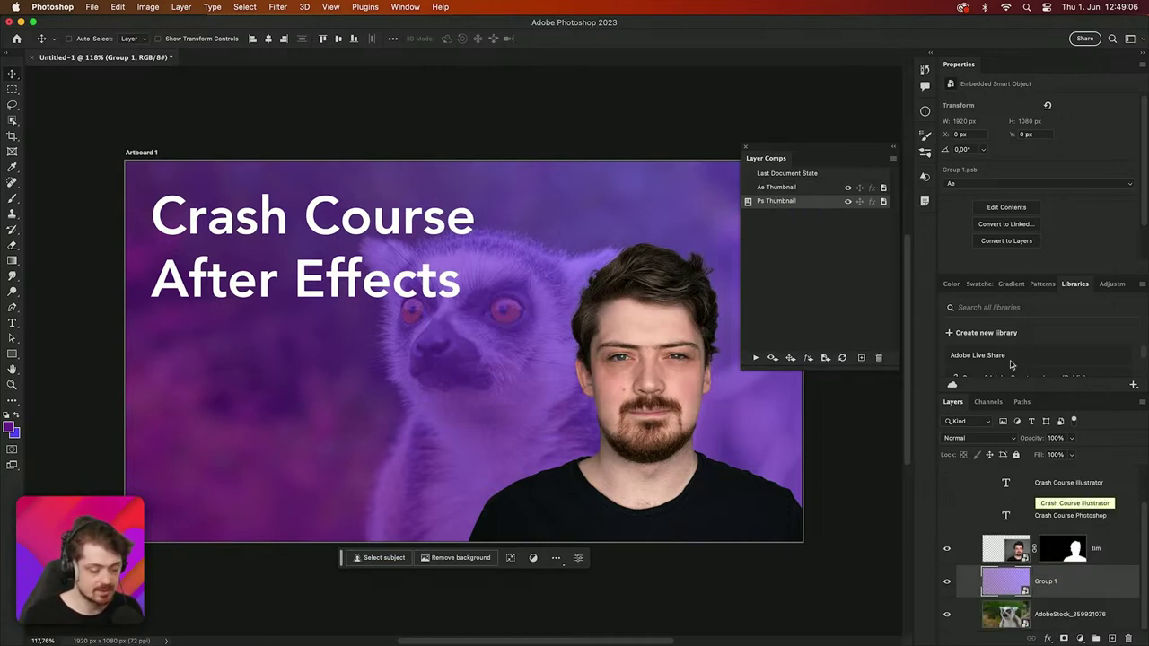
{"action": "scroll", "coordinate": [993, 256], "scroll_direction": "down", "scroll_amount": 1}
{"action": "left_click", "coordinate": [972, 157]}
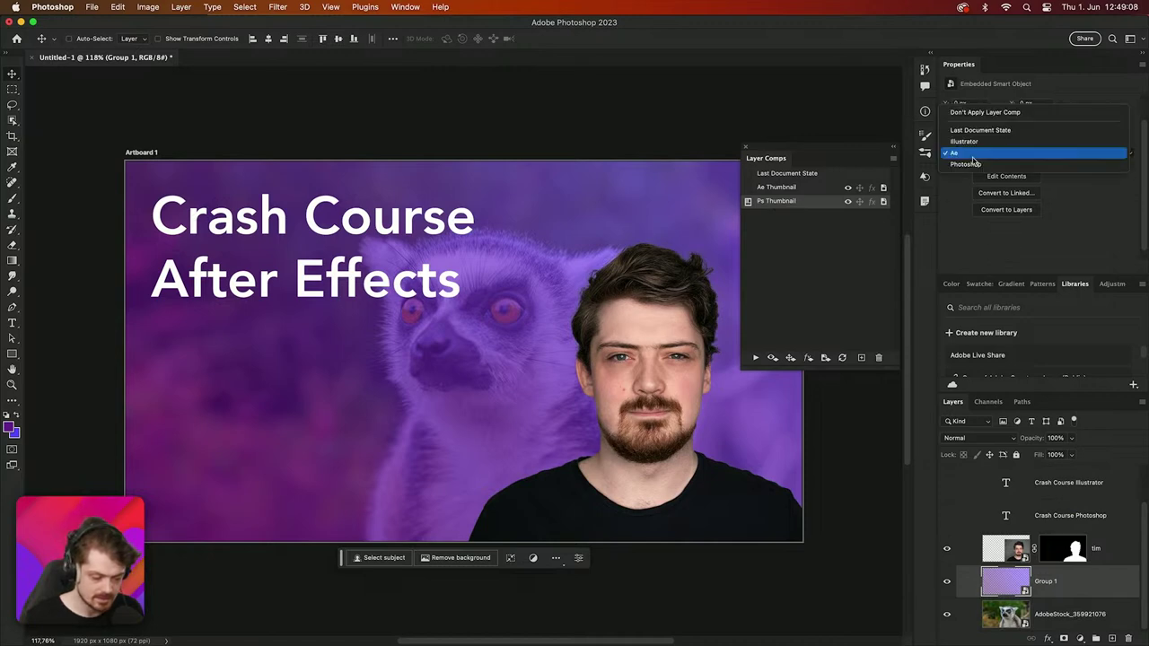
{"action": "left_click", "coordinate": [966, 164]}
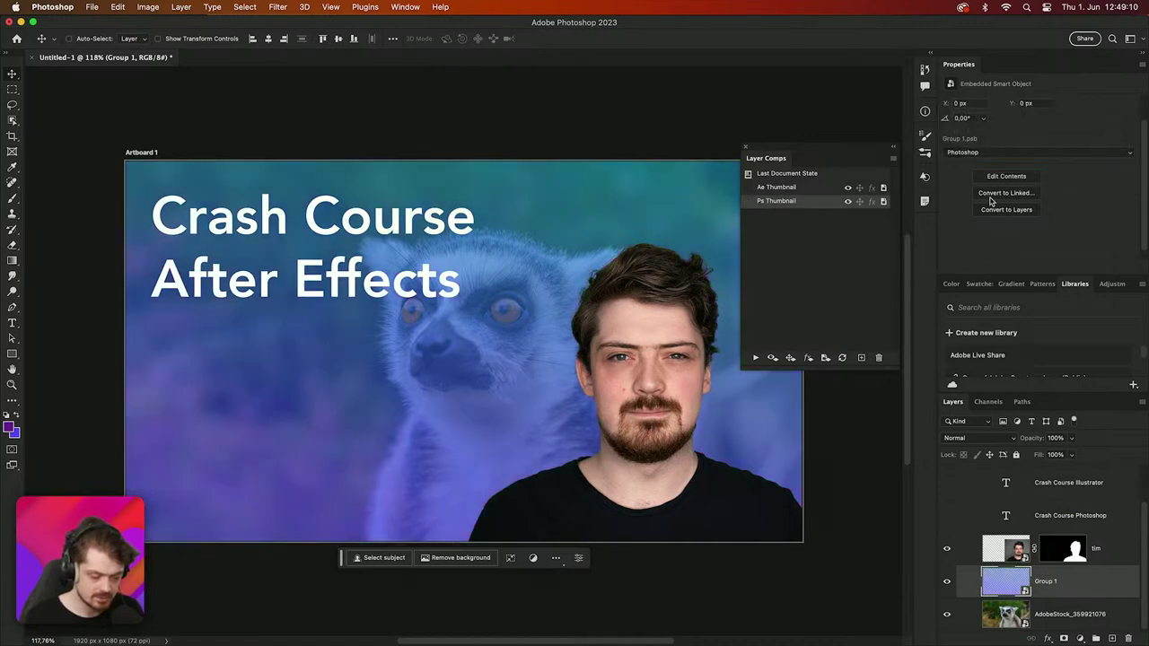
{"action": "scroll", "coordinate": [1068, 508], "scroll_direction": "up", "scroll_amount": 1}
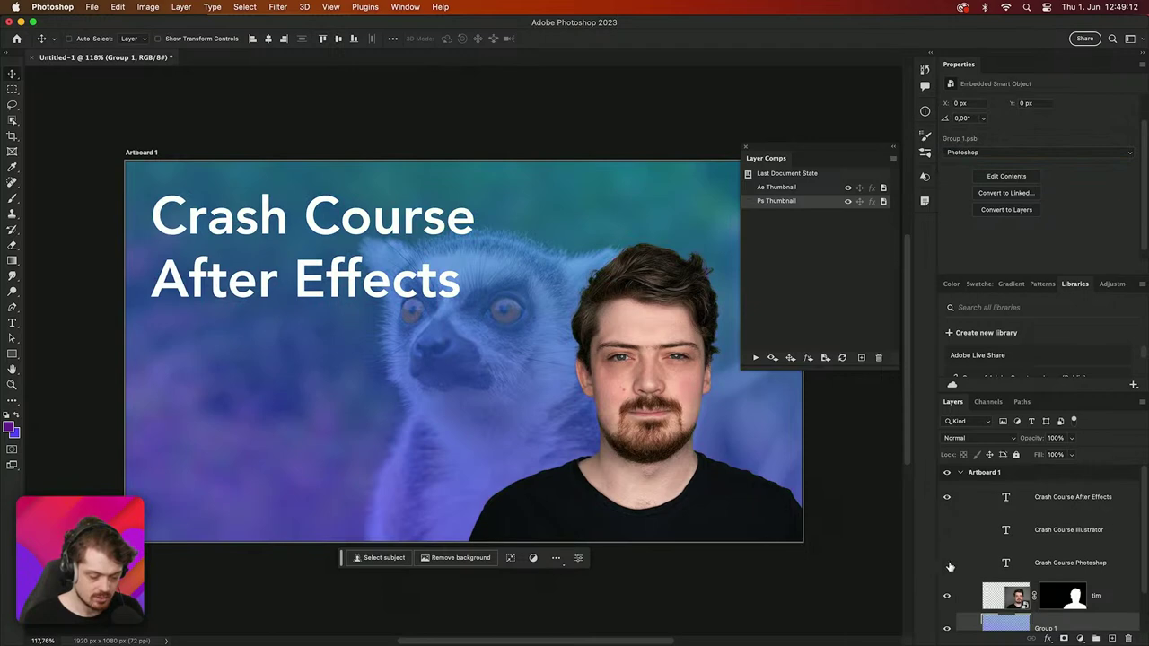
{"action": "left_click", "coordinate": [947, 499]}
{"action": "left_click", "coordinate": [947, 499]}
{"action": "left_click", "coordinate": [1066, 564]}
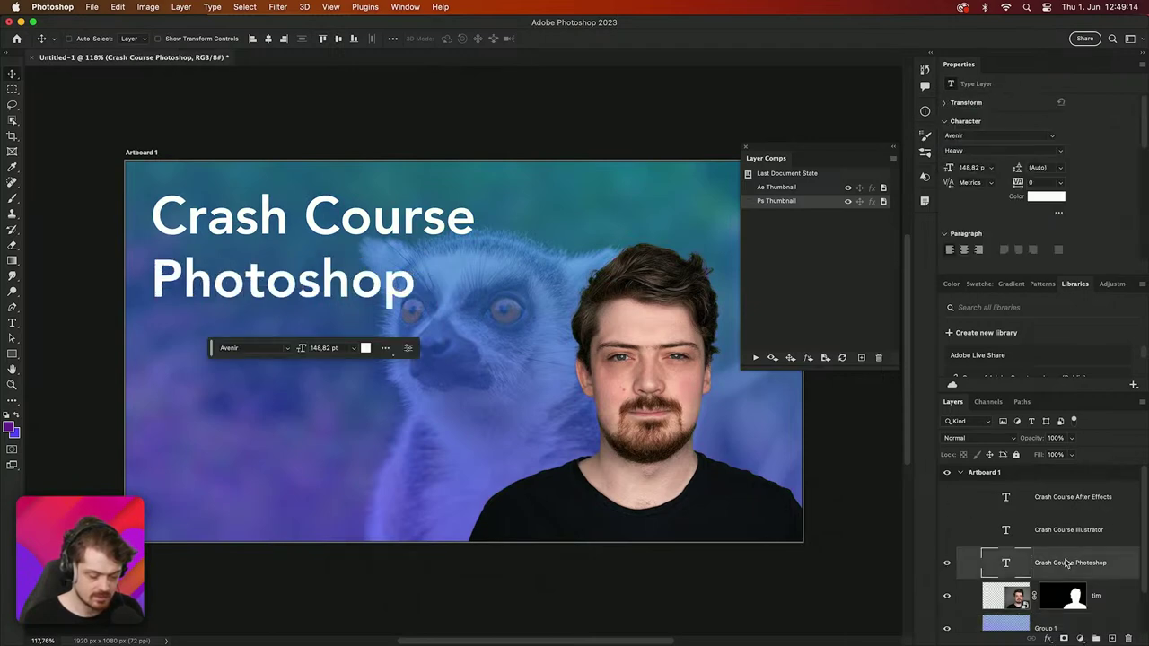
{"action": "left_click", "coordinate": [841, 359]}
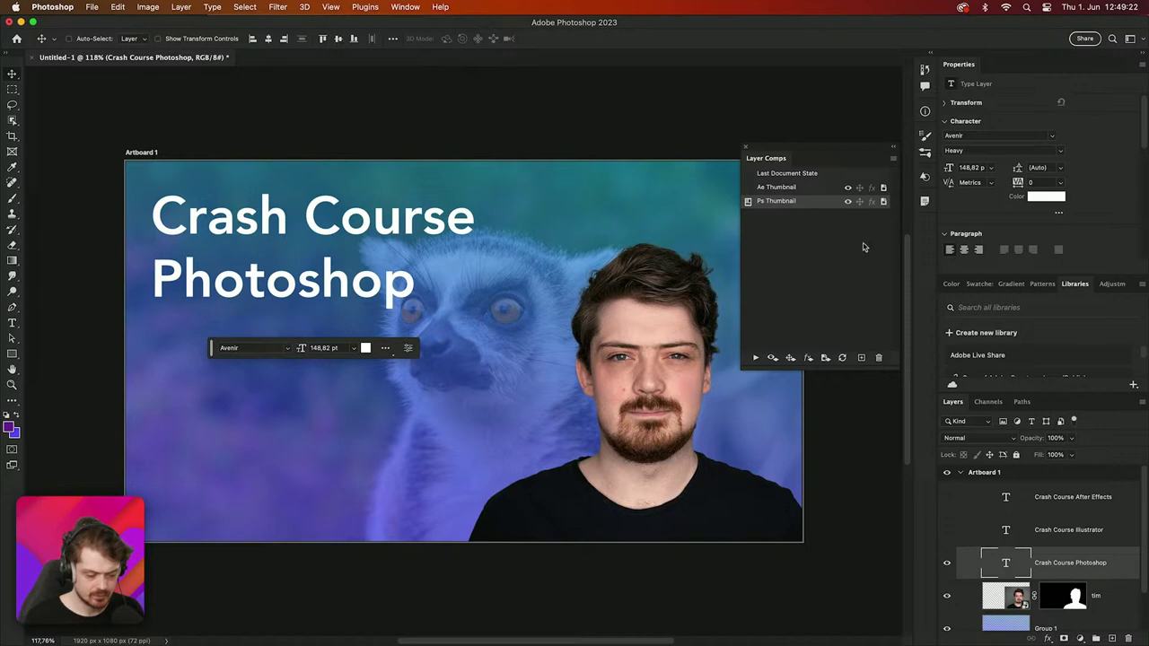
Step: Show the Illustrator title over the orange Illustrator background and save it as 'Ai Thumbnail'
{"action": "left_click", "coordinate": [948, 562]}
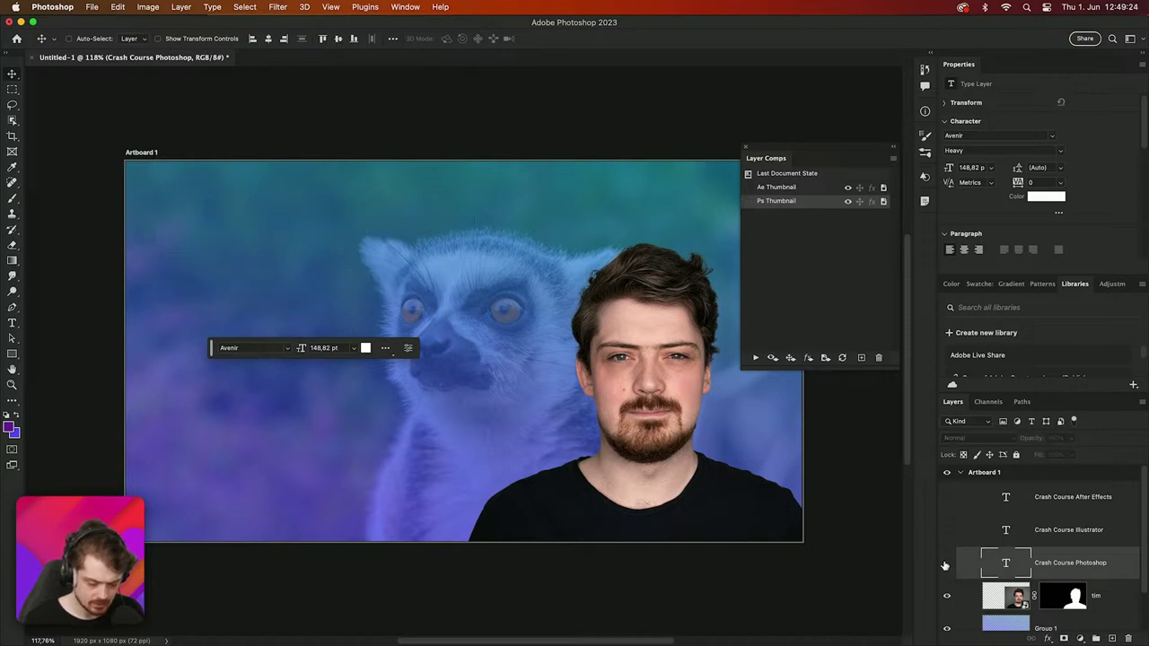
{"action": "left_click", "coordinate": [949, 529]}
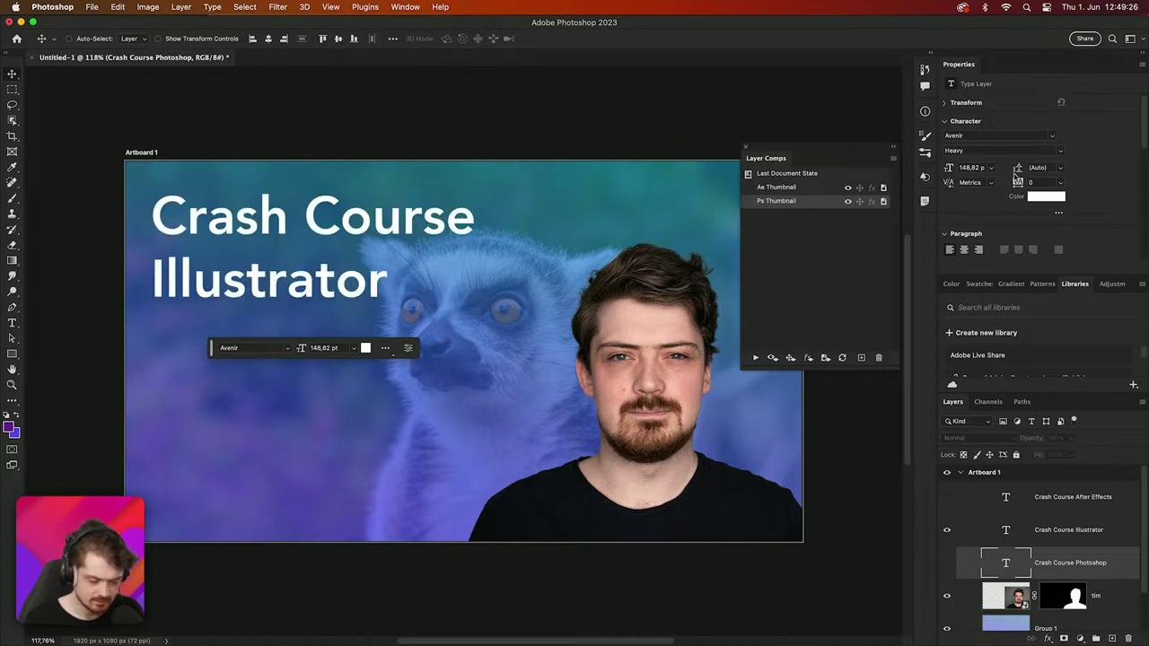
{"action": "scroll", "coordinate": [1110, 613], "scroll_direction": "down", "scroll_amount": 1}
{"action": "left_click", "coordinate": [1104, 621]}
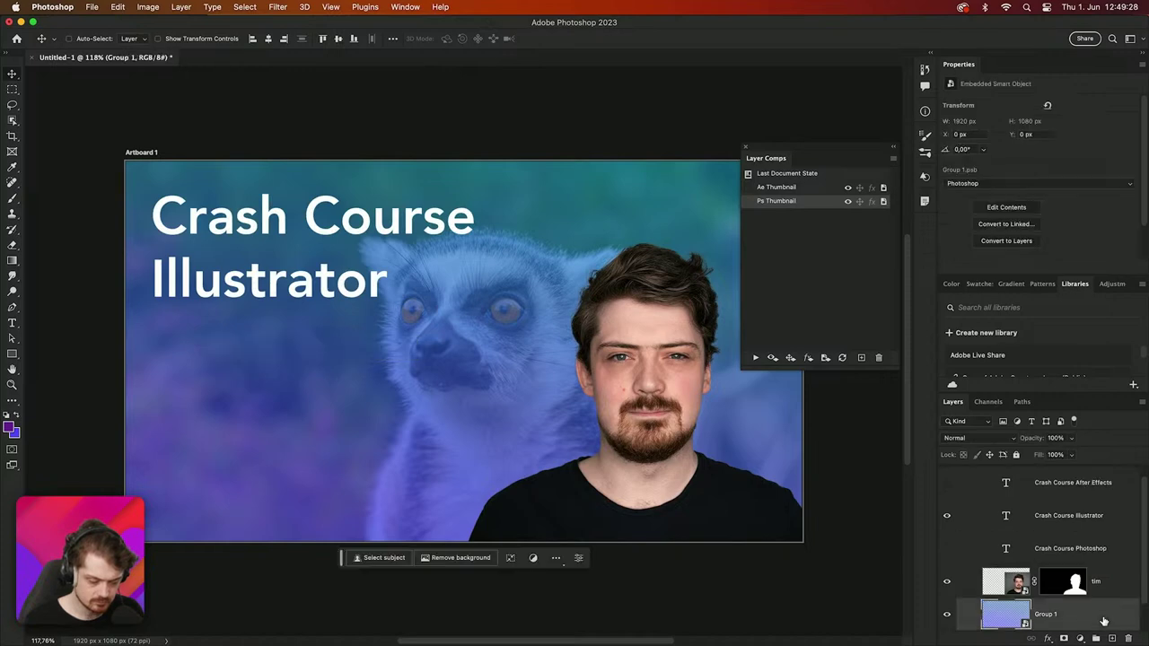
{"action": "left_click", "coordinate": [1033, 183]}
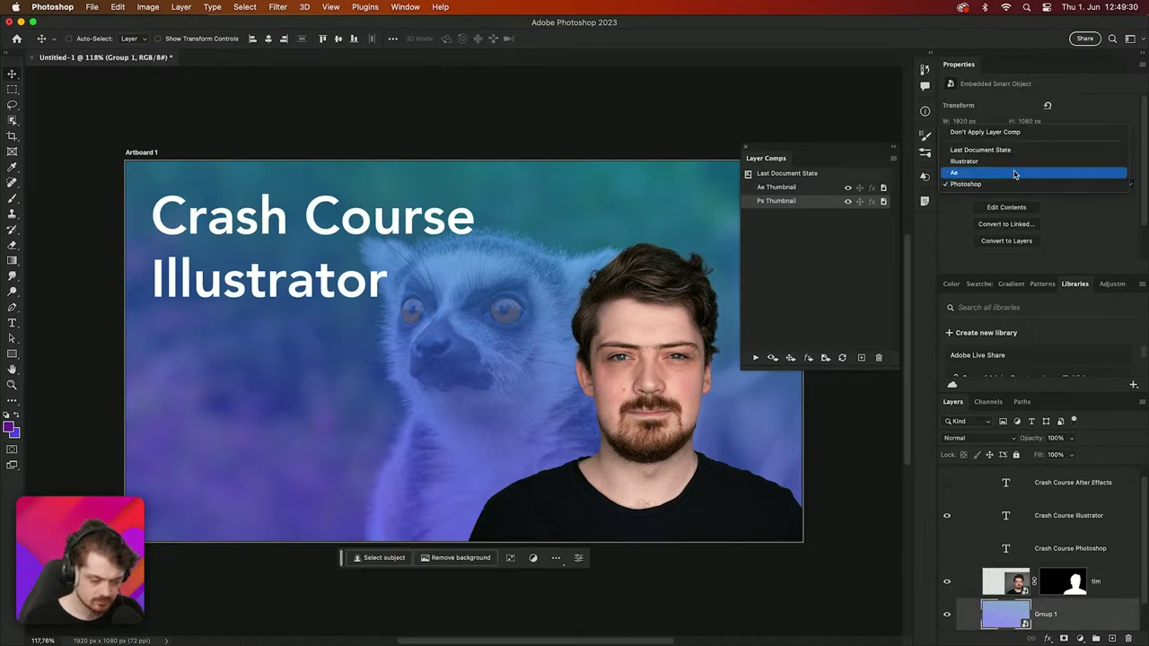
{"action": "left_click", "coordinate": [1010, 163]}
{"action": "left_click", "coordinate": [860, 358]}
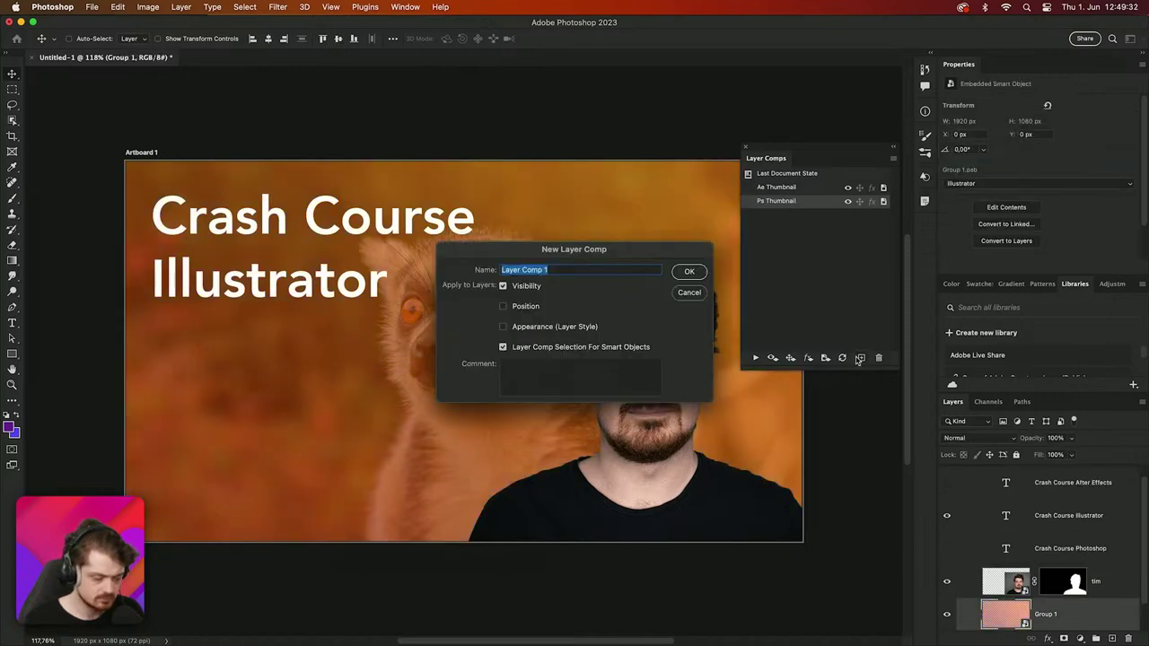
{"action": "type", "text": "Ai"}
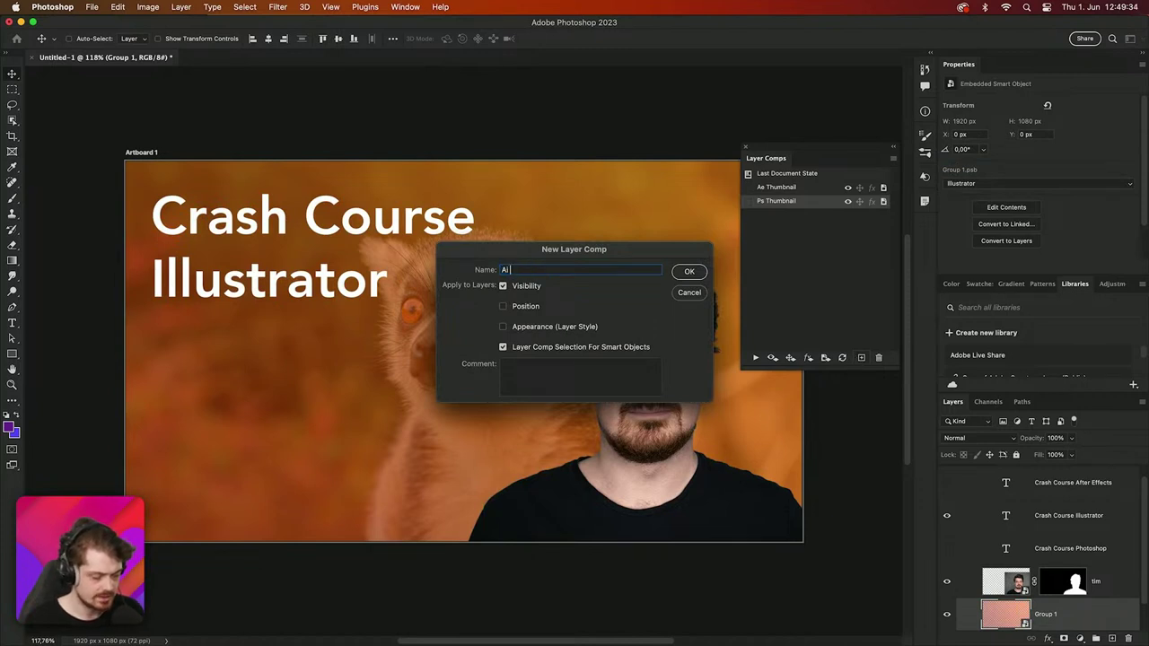
{"action": "type", "text": " Thumbnail"}
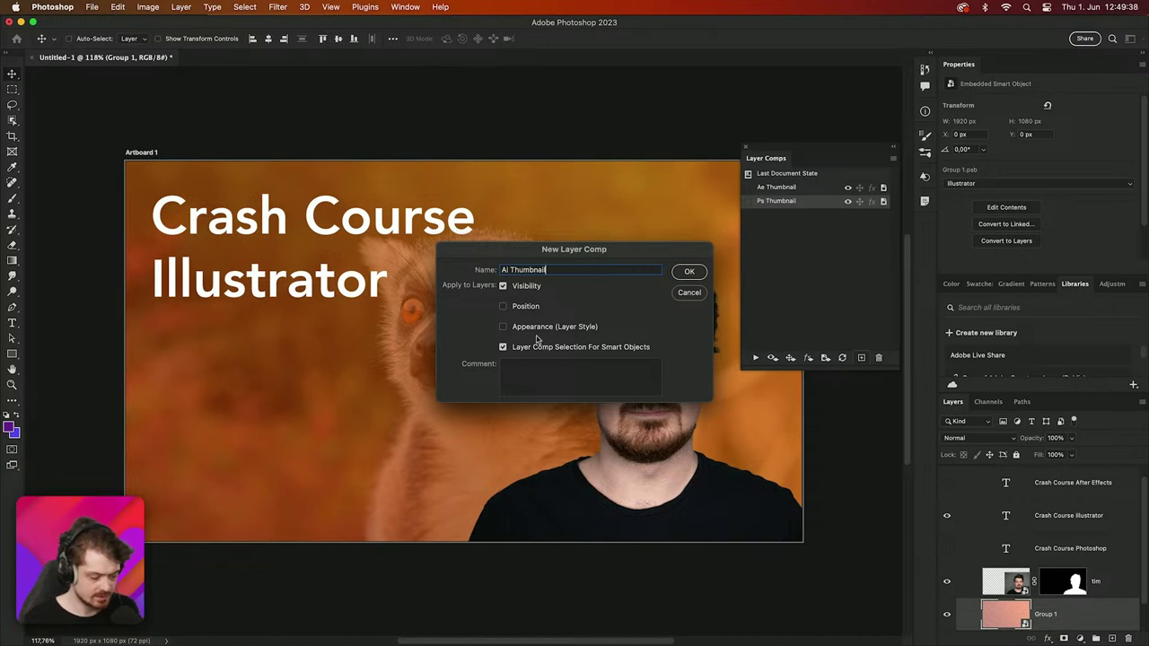
{"action": "left_click", "coordinate": [699, 273]}
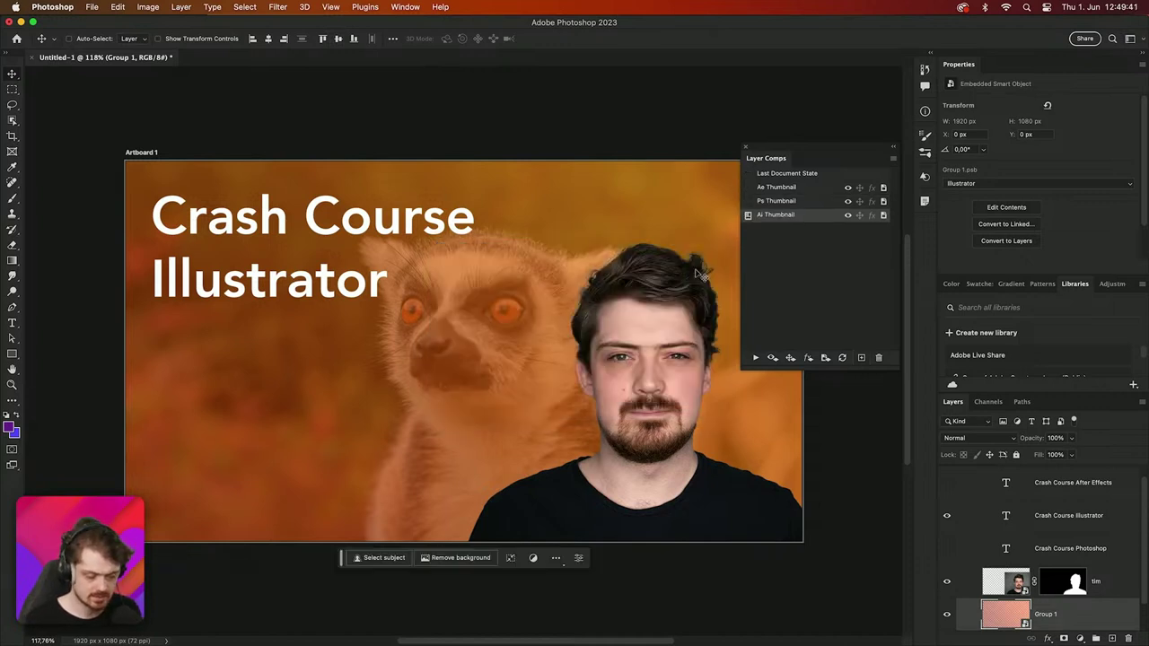
Step: Cycle through the Ps, Ae and Ai Thumbnail comps to compare the title and gradient variants
{"action": "left_click", "coordinate": [749, 201]}
{"action": "left_click", "coordinate": [749, 187]}
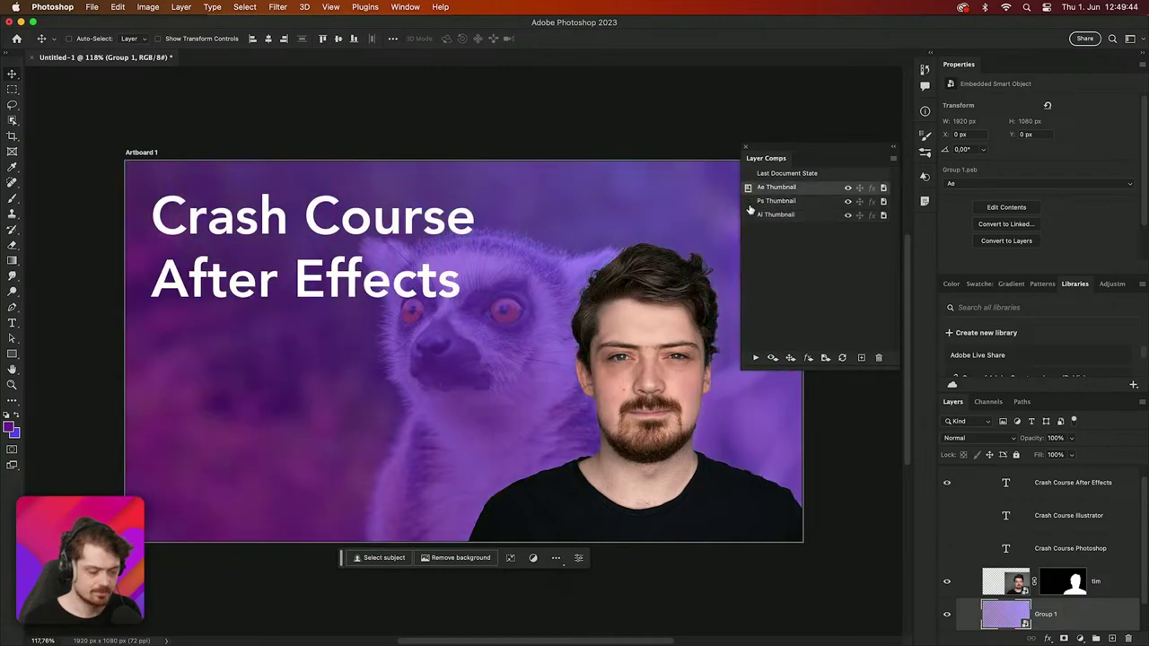
{"action": "left_click", "coordinate": [749, 201]}
{"action": "left_click", "coordinate": [749, 215]}
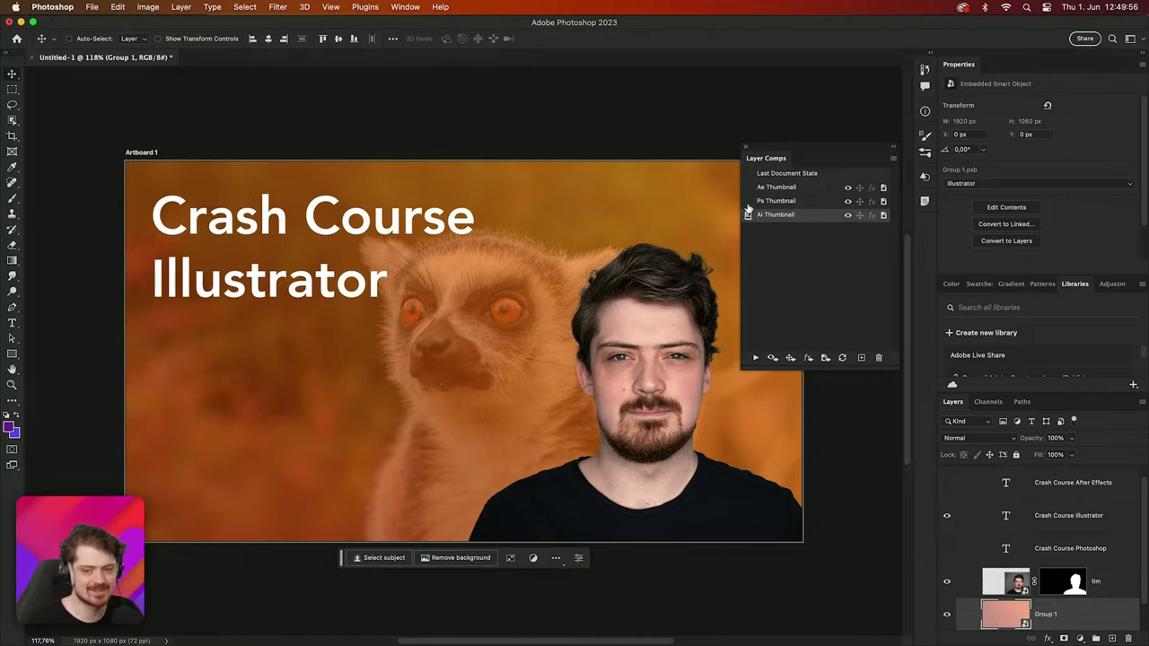
{"action": "left_click", "coordinate": [747, 201]}
{"action": "left_click", "coordinate": [748, 188]}
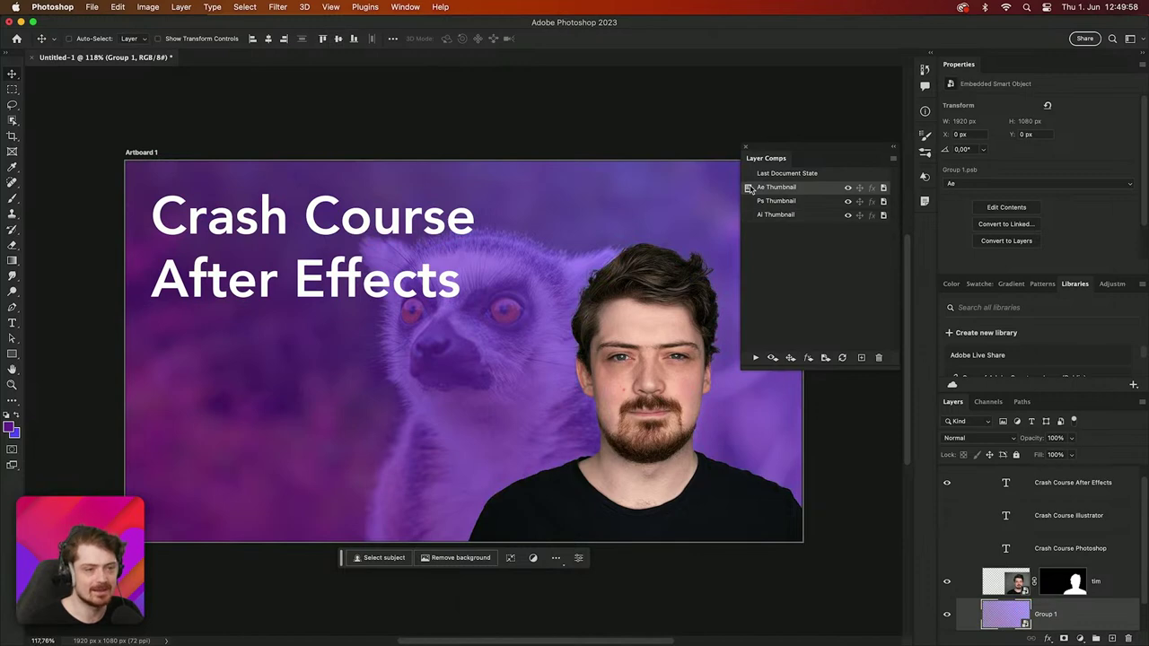
{"action": "left_click", "coordinate": [748, 201]}
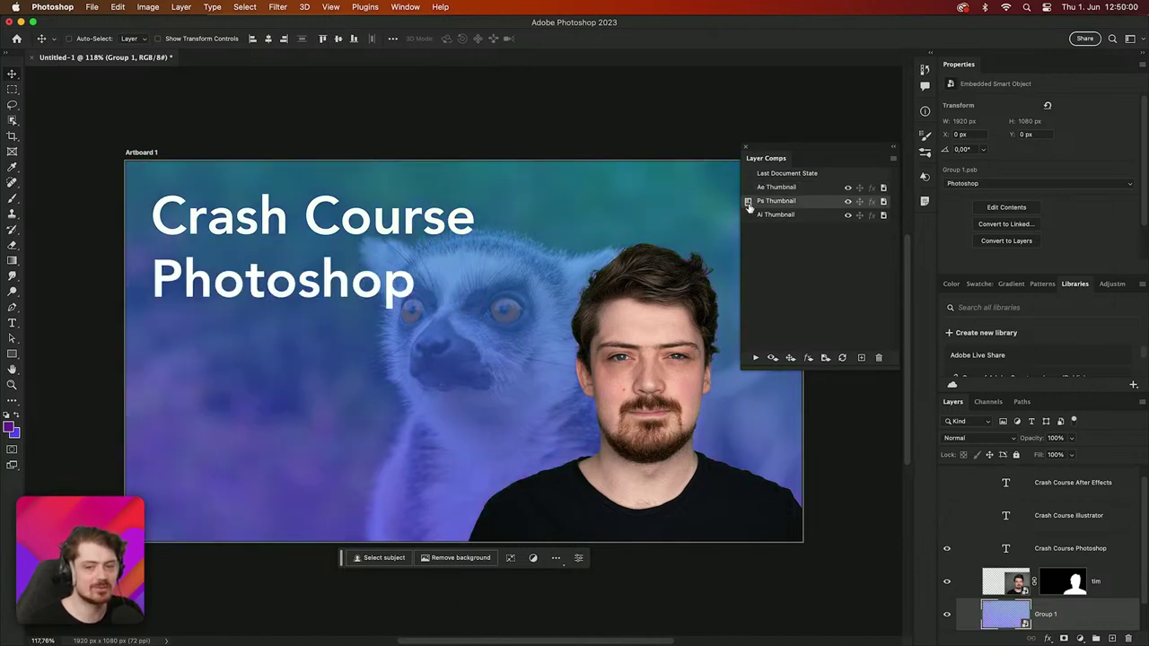
{"action": "left_click", "coordinate": [747, 215]}
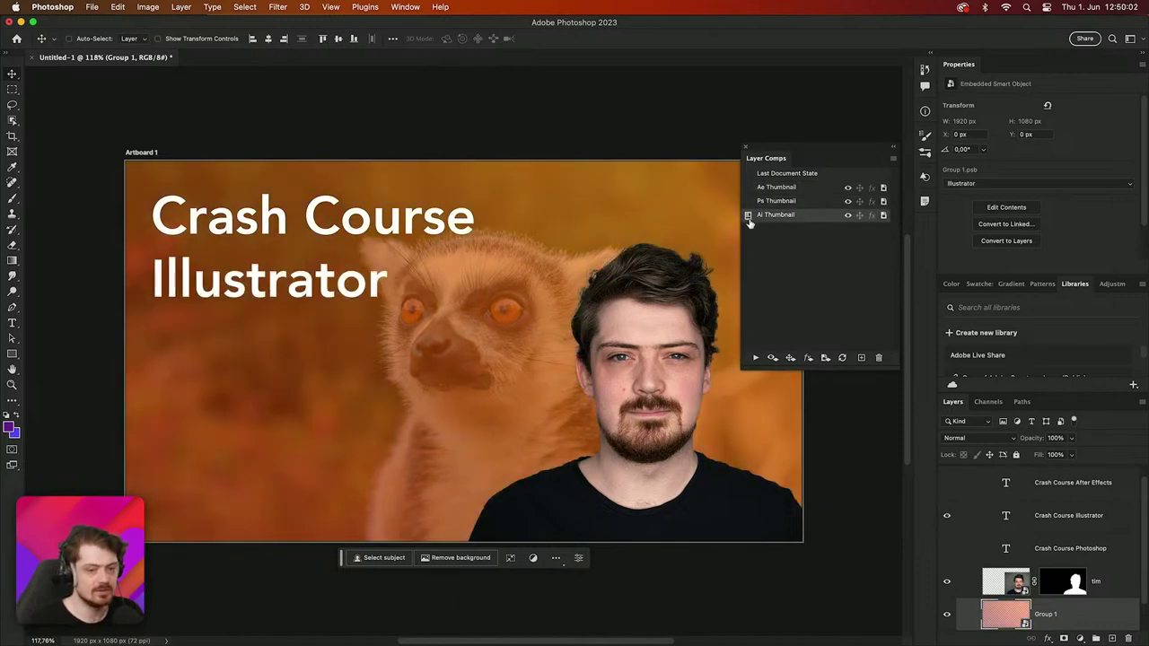
{"action": "left_click", "coordinate": [748, 202]}
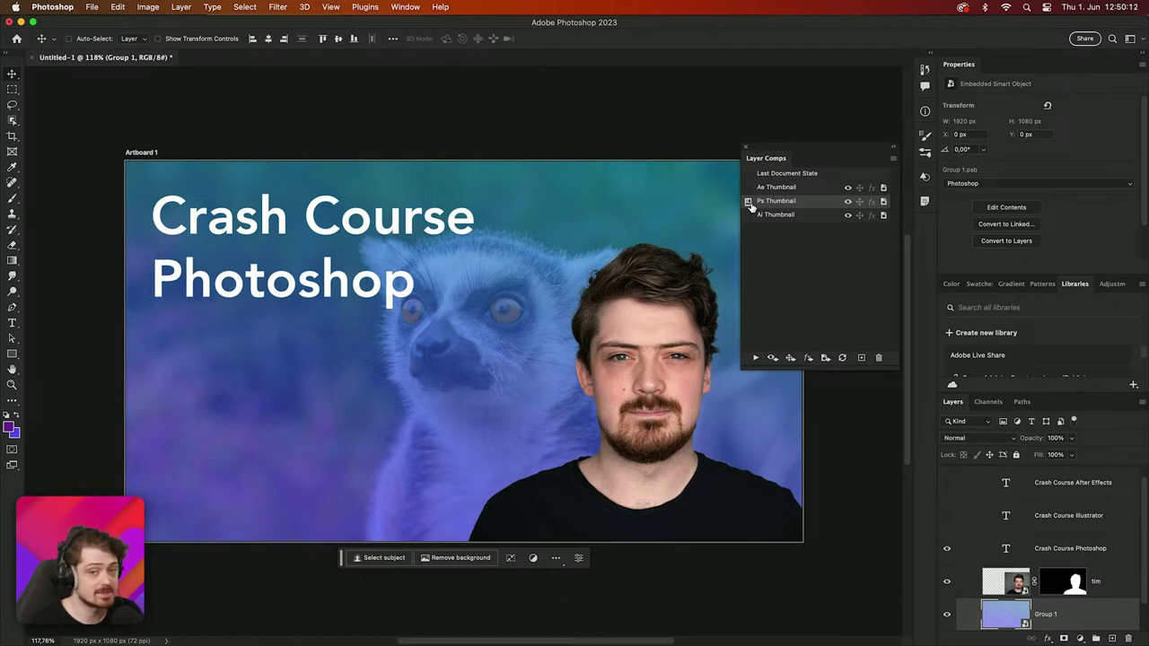
{"action": "left_click", "coordinate": [747, 187]}
{"action": "left_click", "coordinate": [747, 202]}
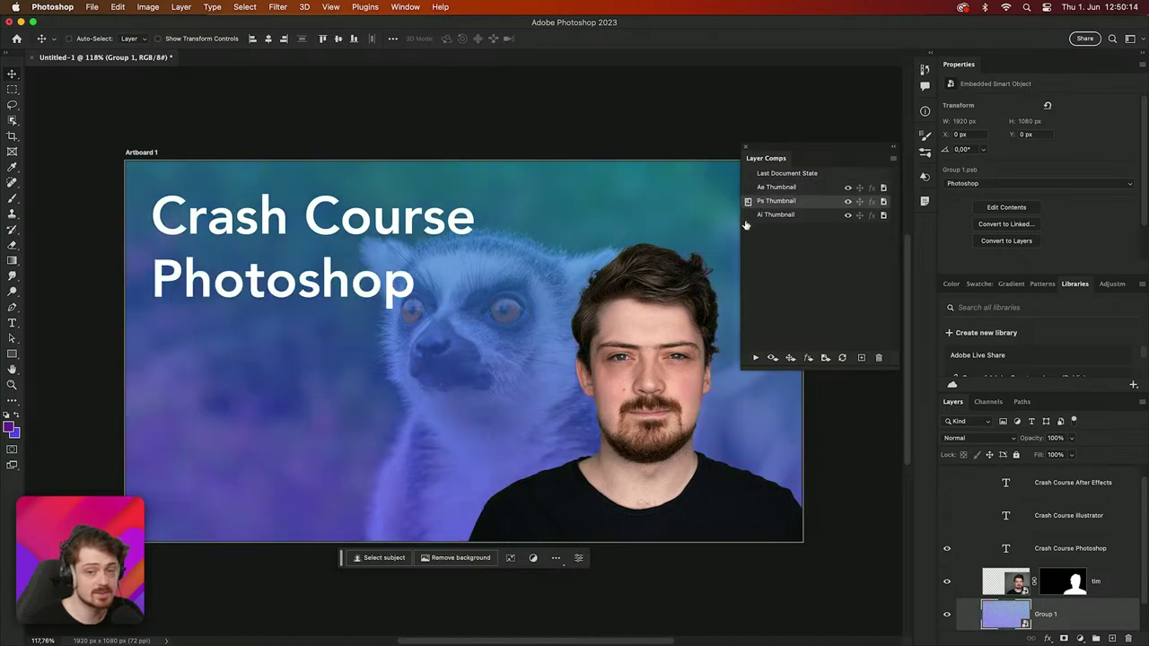
{"action": "left_click", "coordinate": [747, 215]}
Step: Flip through the comps again, finish on the purple Ae Thumbnail, and close the Layer Comps panel
{"action": "left_click", "coordinate": [748, 202]}
{"action": "left_click", "coordinate": [748, 188]}
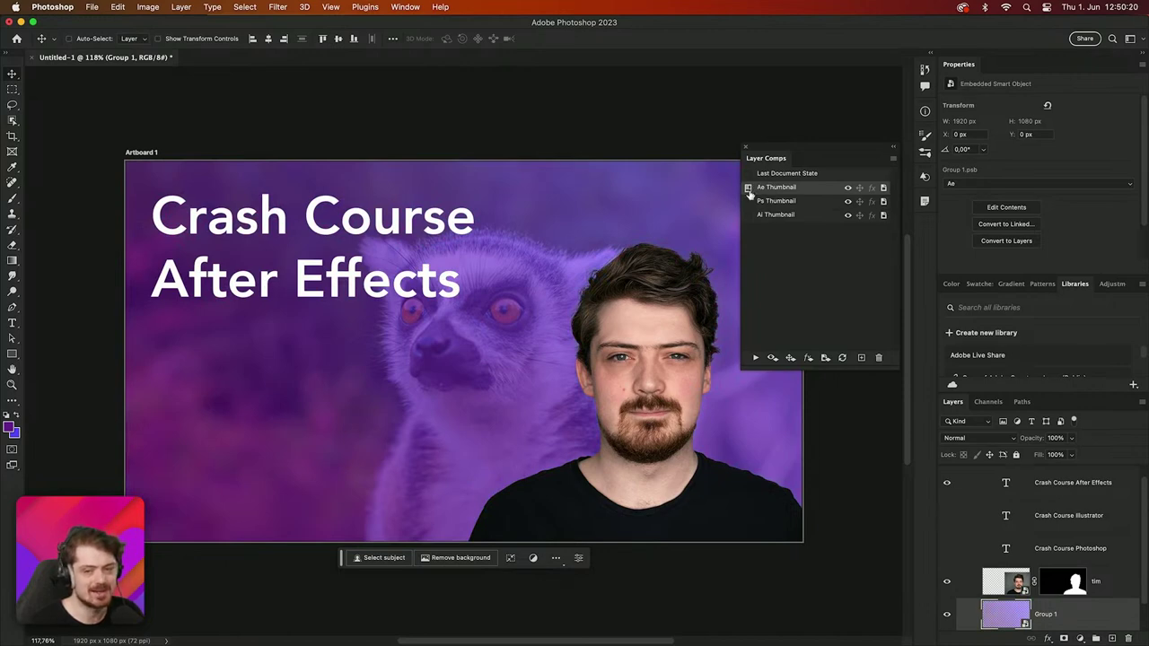
{"action": "left_click", "coordinate": [747, 201]}
{"action": "left_click", "coordinate": [747, 216]}
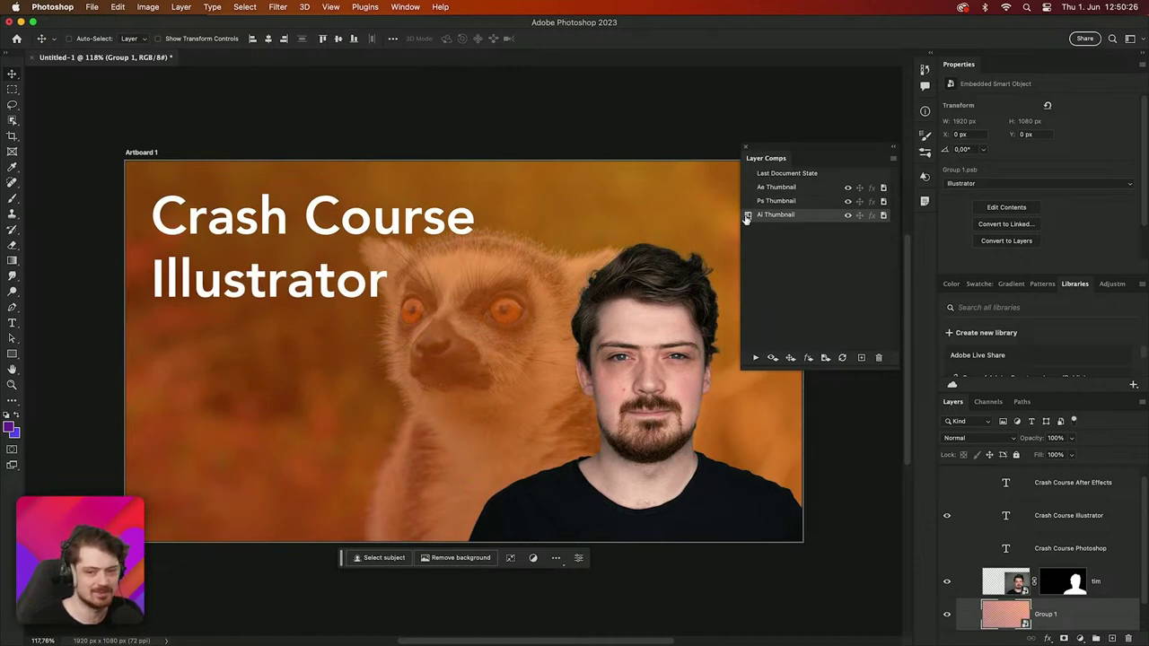
{"action": "left_click", "coordinate": [748, 201]}
{"action": "left_click", "coordinate": [747, 187]}
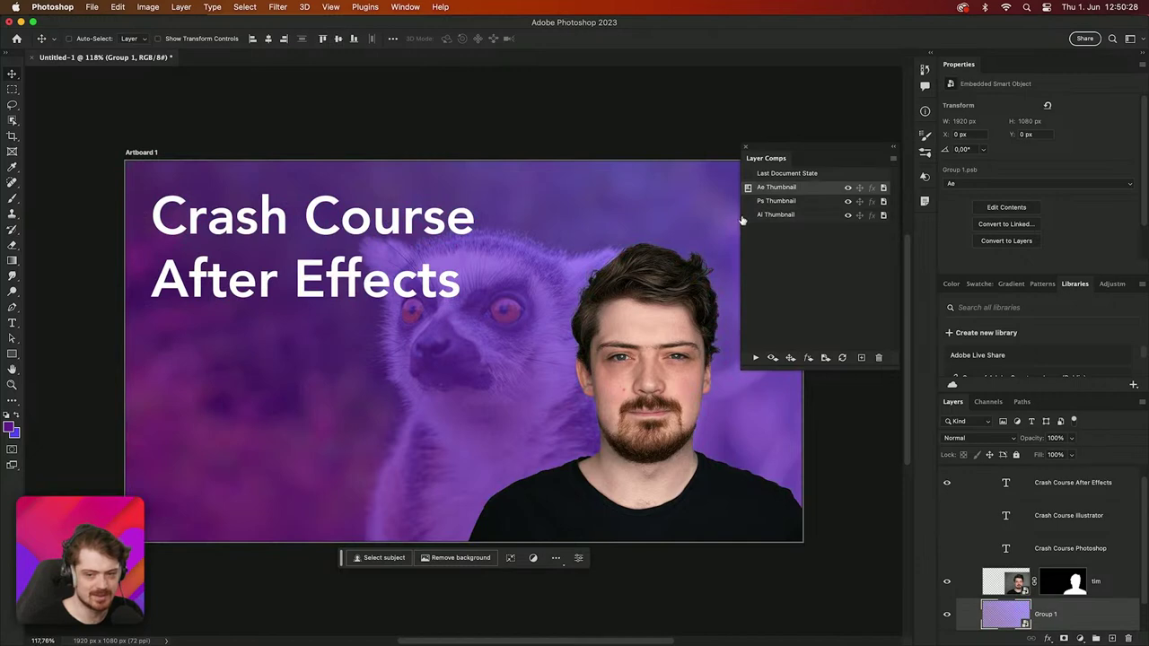
{"action": "left_click", "coordinate": [748, 201]}
{"action": "left_click", "coordinate": [748, 216]}
{"action": "left_click", "coordinate": [748, 201]}
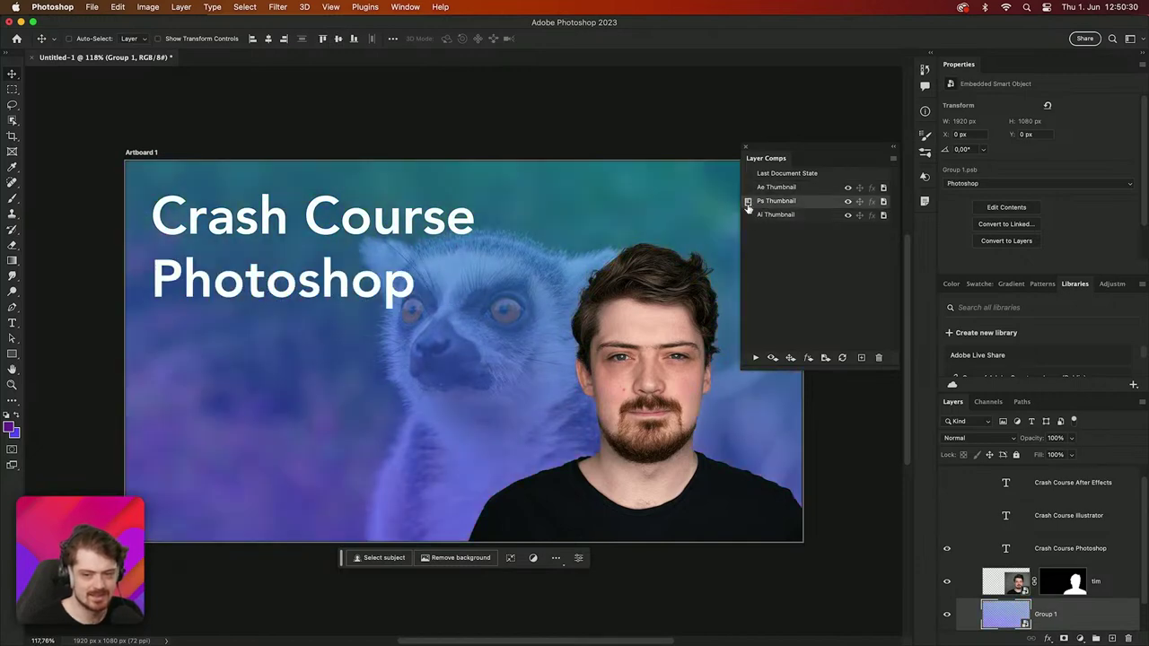
{"action": "left_click", "coordinate": [748, 187]}
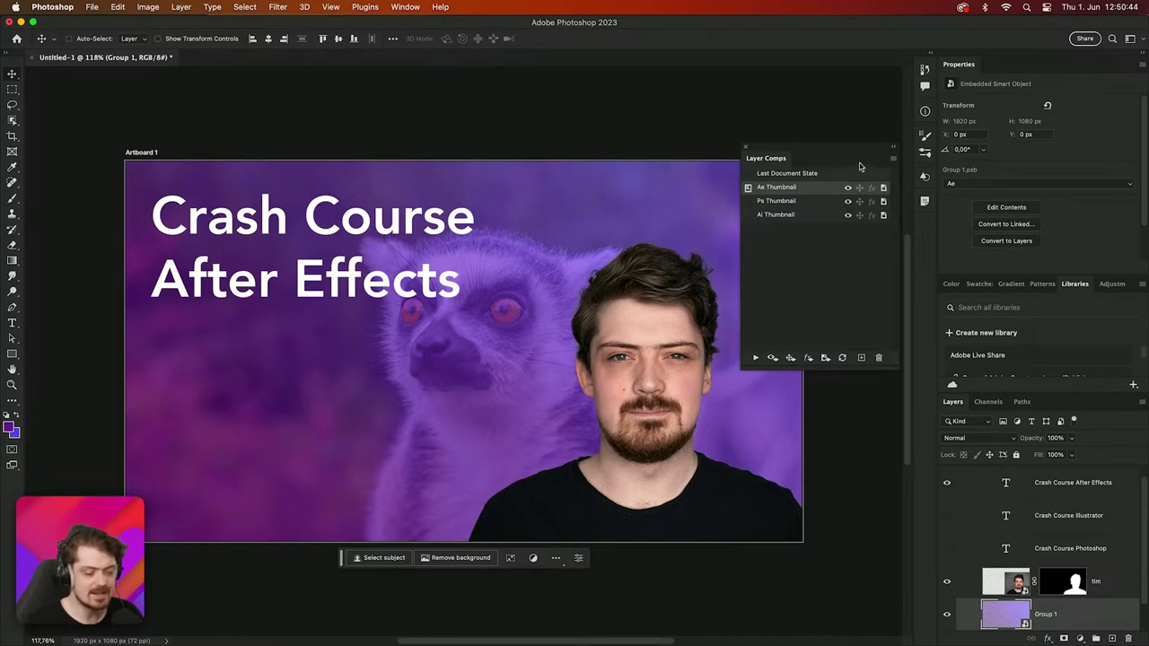
{"action": "left_click", "coordinate": [746, 147]}
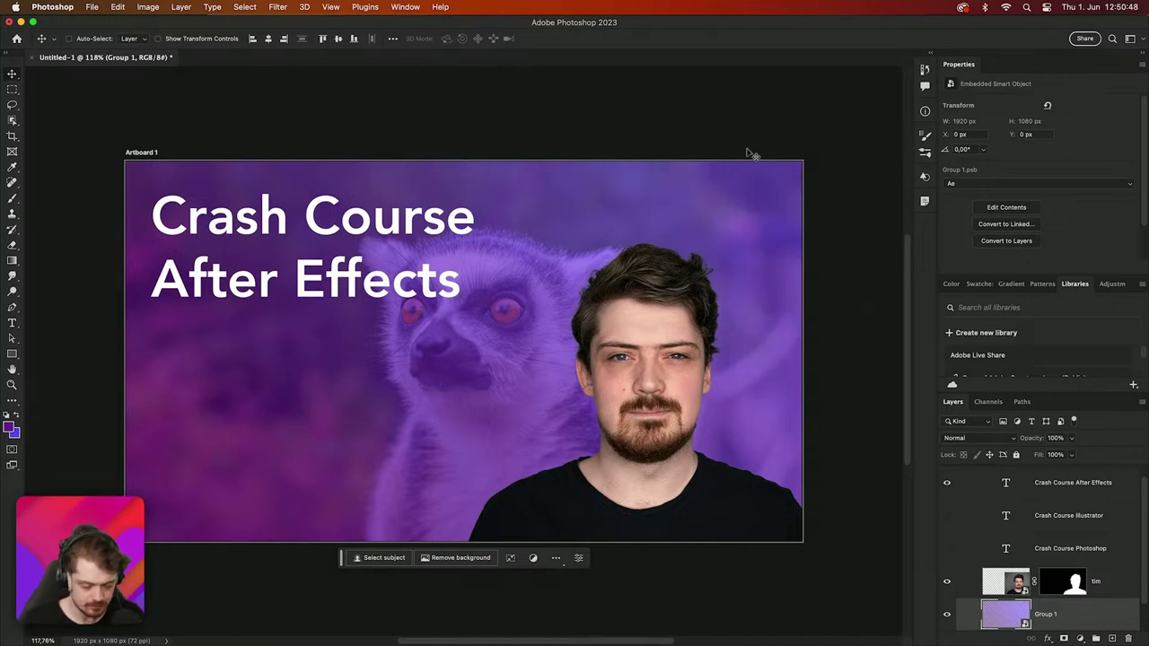
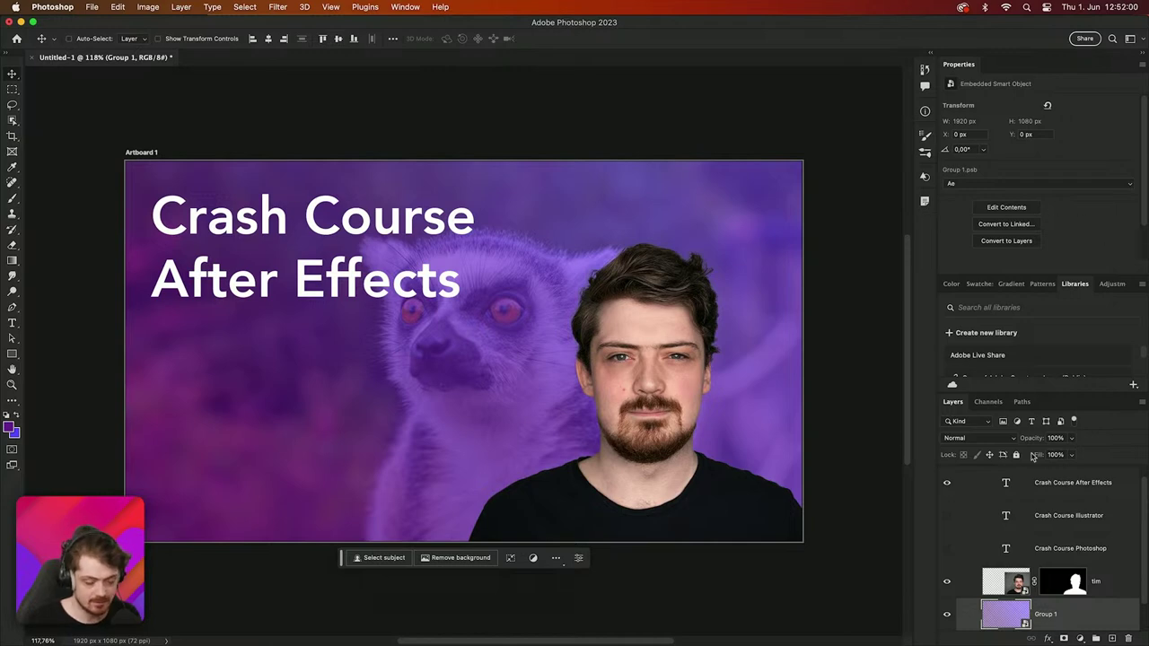
Step: Scroll the Layers panel down to bring the Group 1 layer into view
{"action": "scroll", "coordinate": [1074, 521], "scroll_direction": "down", "scroll_amount": 1}
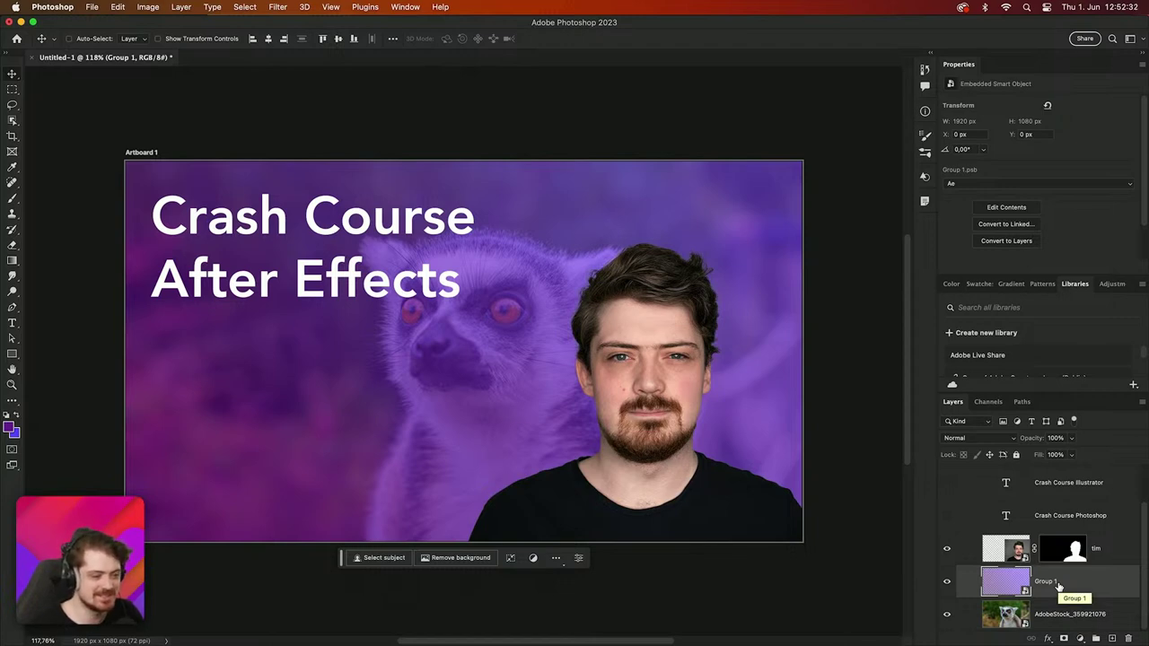
Step: Cancel Group 1's Layer Style without changes, then view and dismiss its context menu
{"action": "double_click", "coordinate": [1100, 585]}
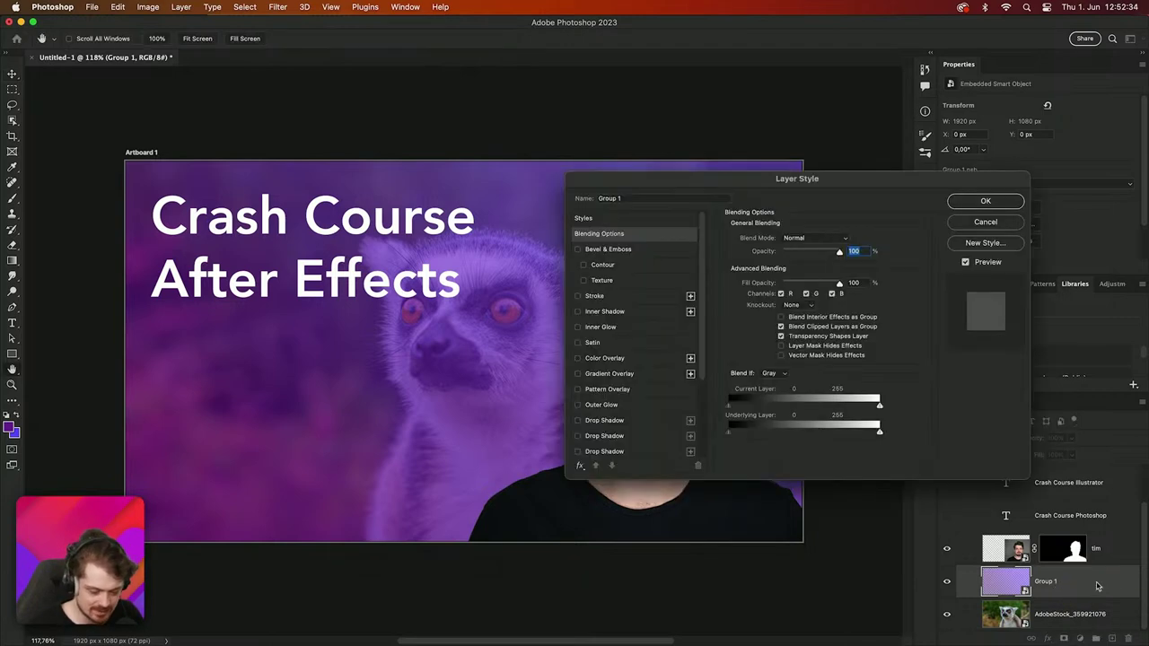
{"action": "left_click", "coordinate": [1003, 225]}
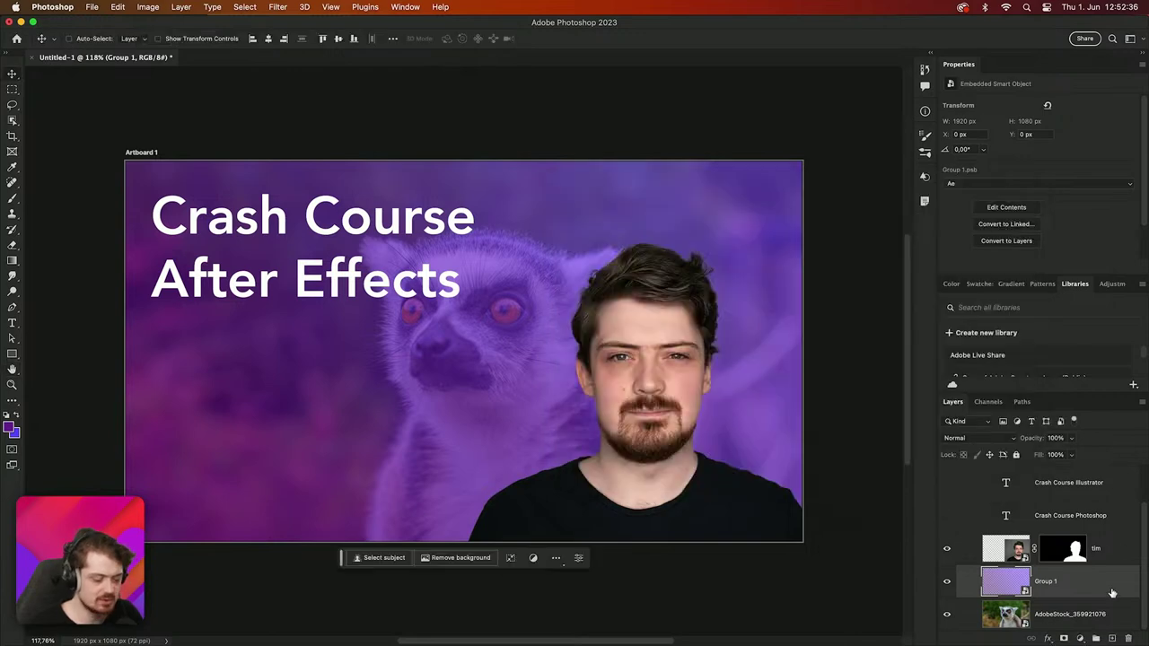
{"action": "right_click", "coordinate": [1113, 592]}
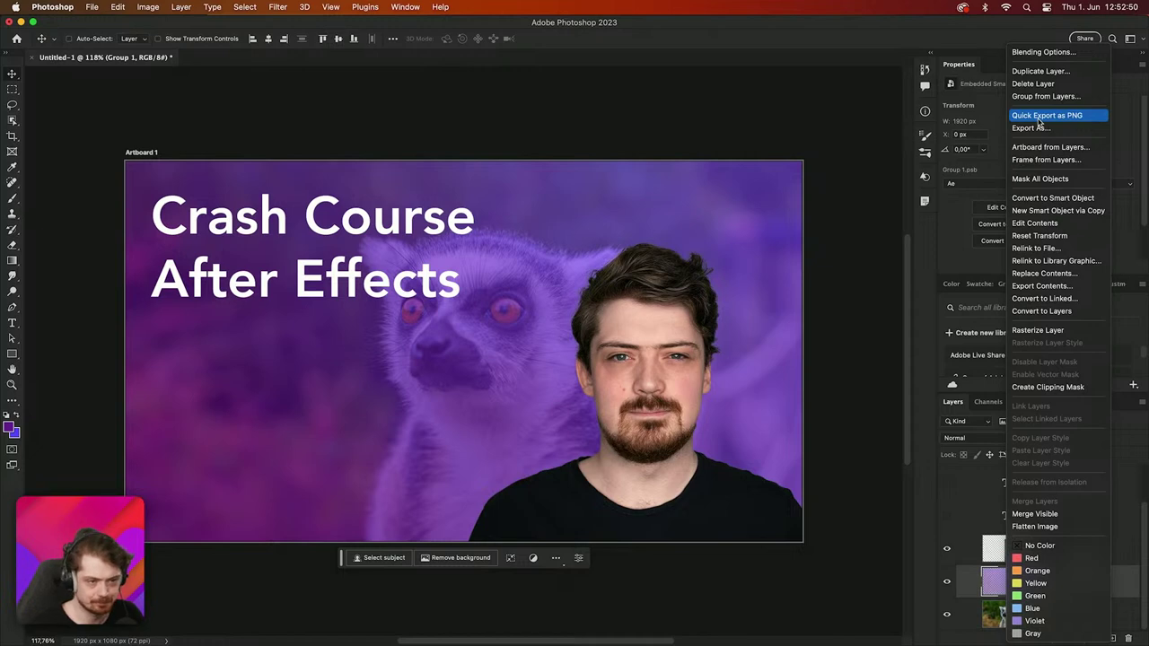
{"action": "left_click", "coordinate": [1131, 596]}
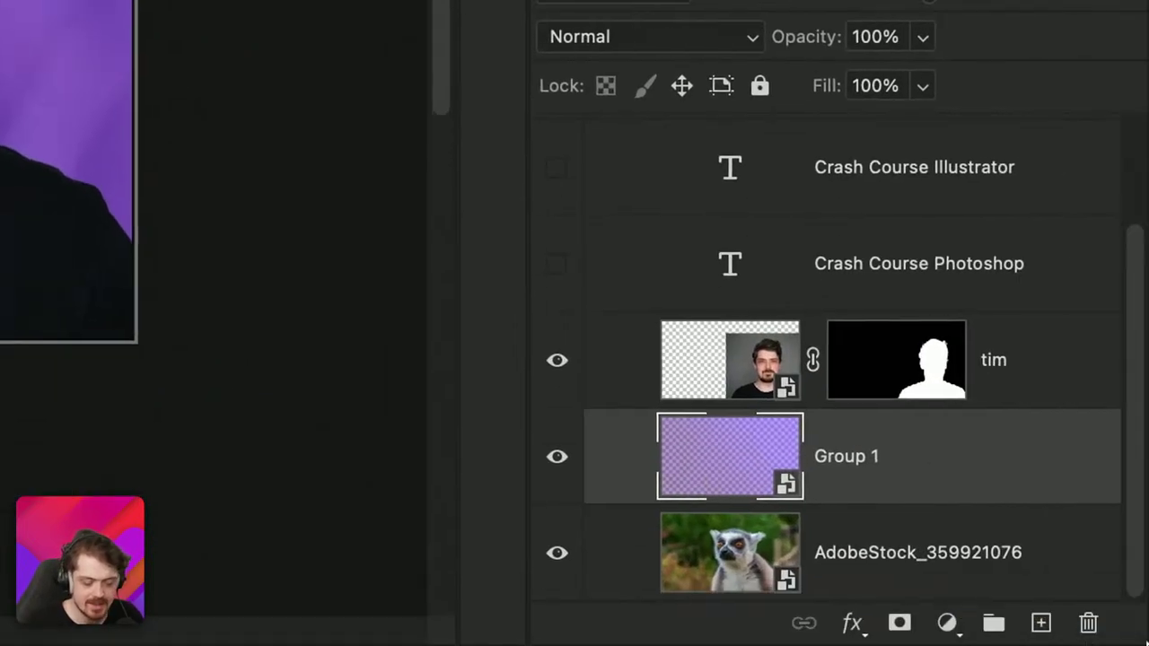
Step: Rename the AdobeStock_359921076 lemur layer to 'king julian.jpg'
{"action": "double_click", "coordinate": [1023, 561]}
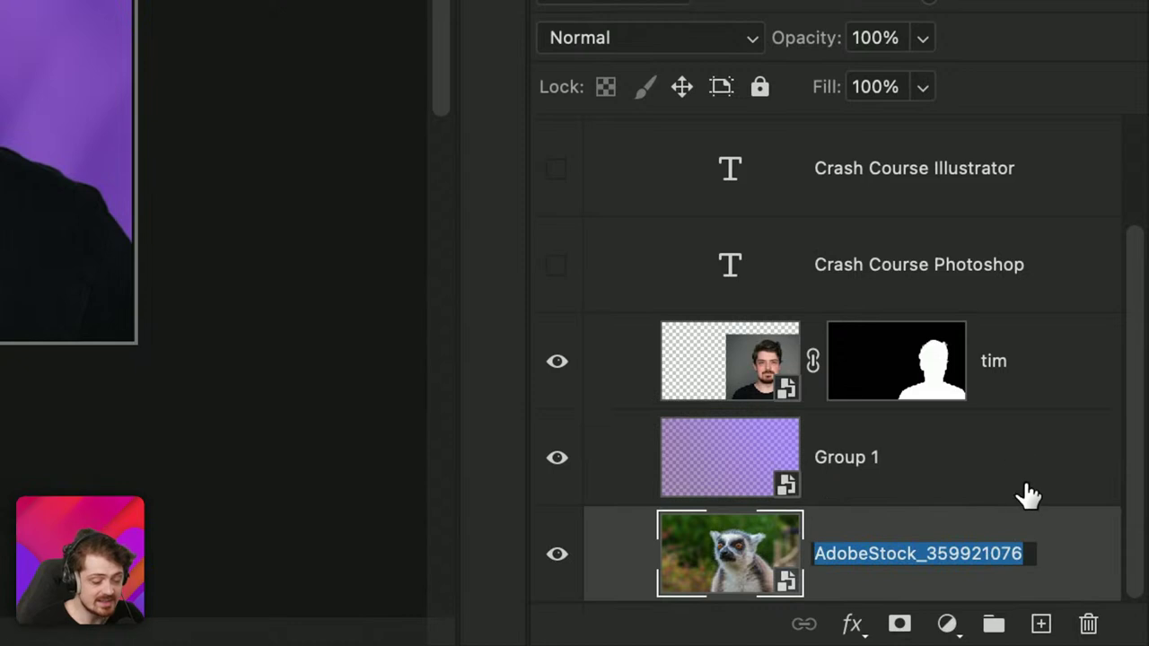
{"action": "key", "text": "Right"}
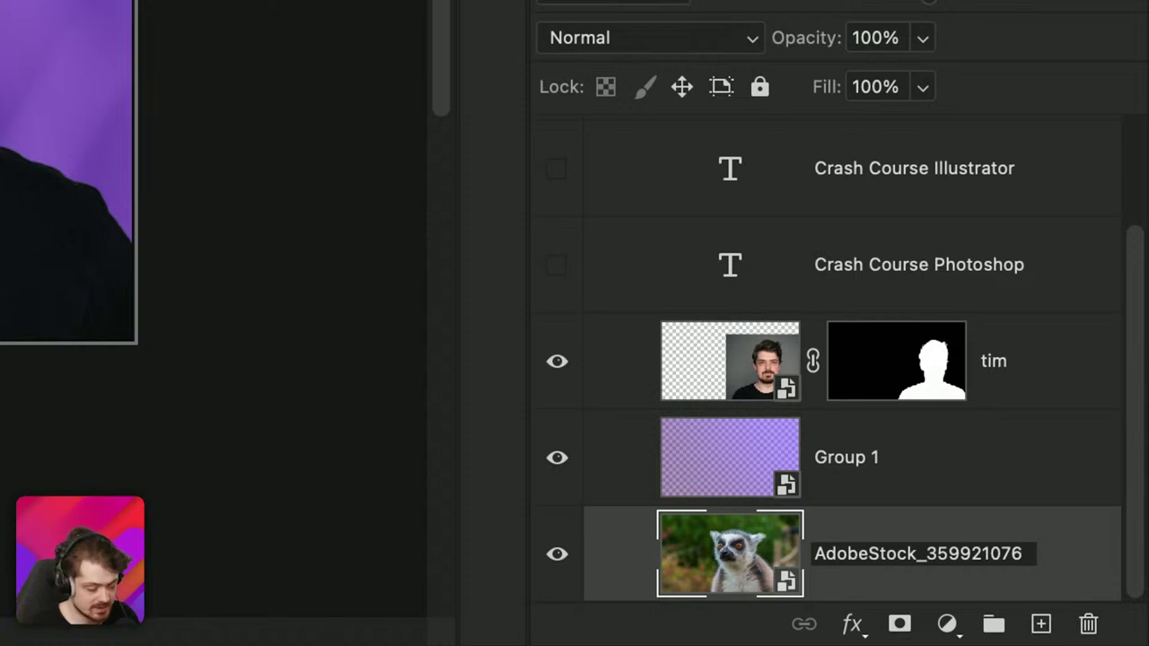
{"action": "key", "text": "super+a"}
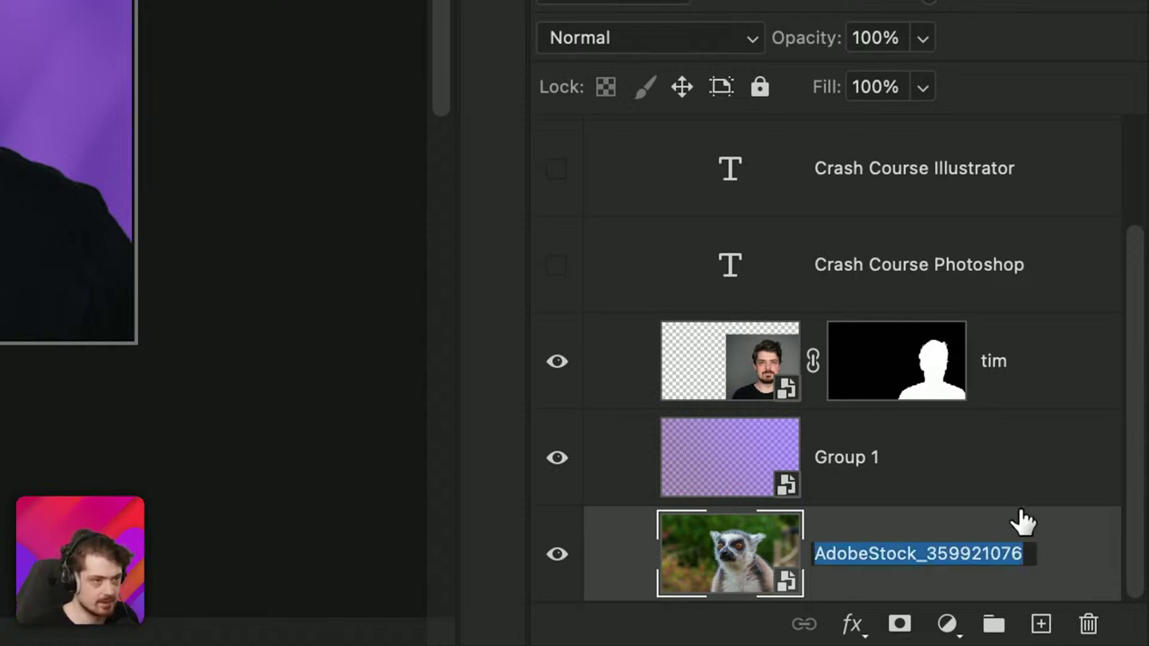
{"action": "type", "text": "king j"}
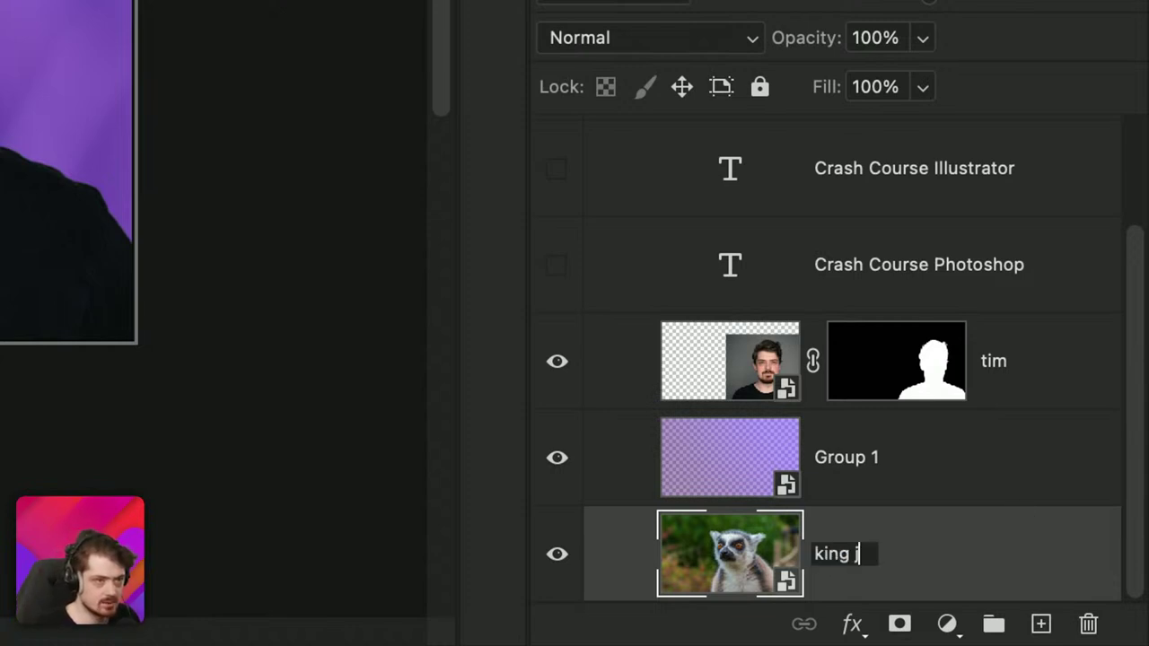
{"action": "type", "text": "ulian."}
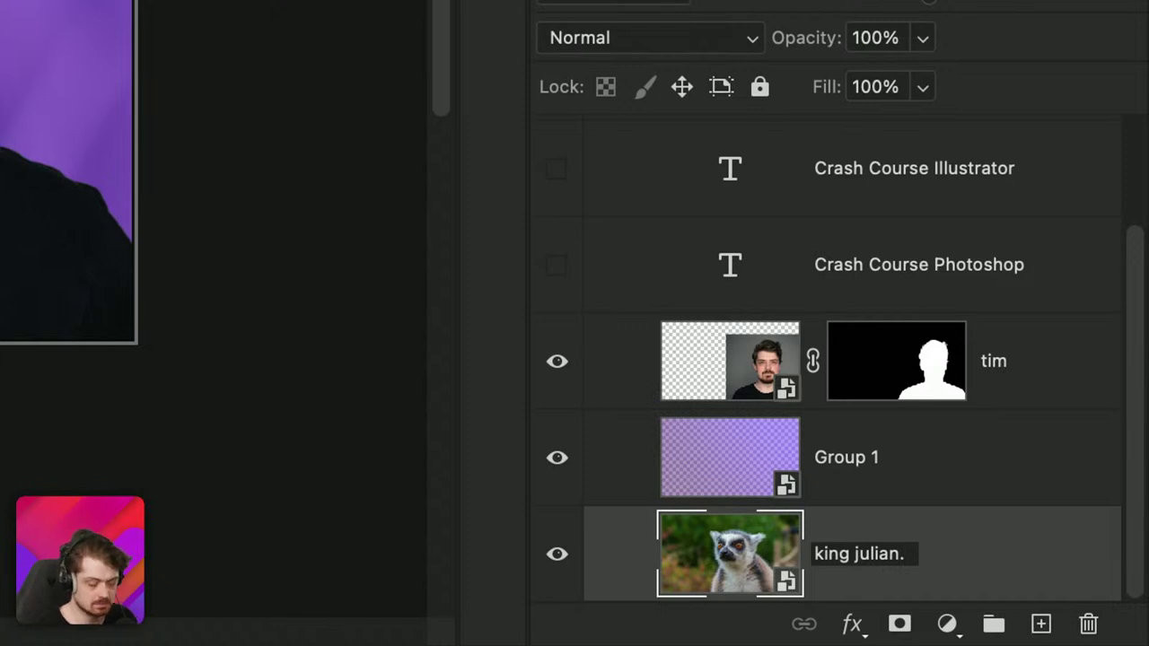
{"action": "type", "text": "jpg"}
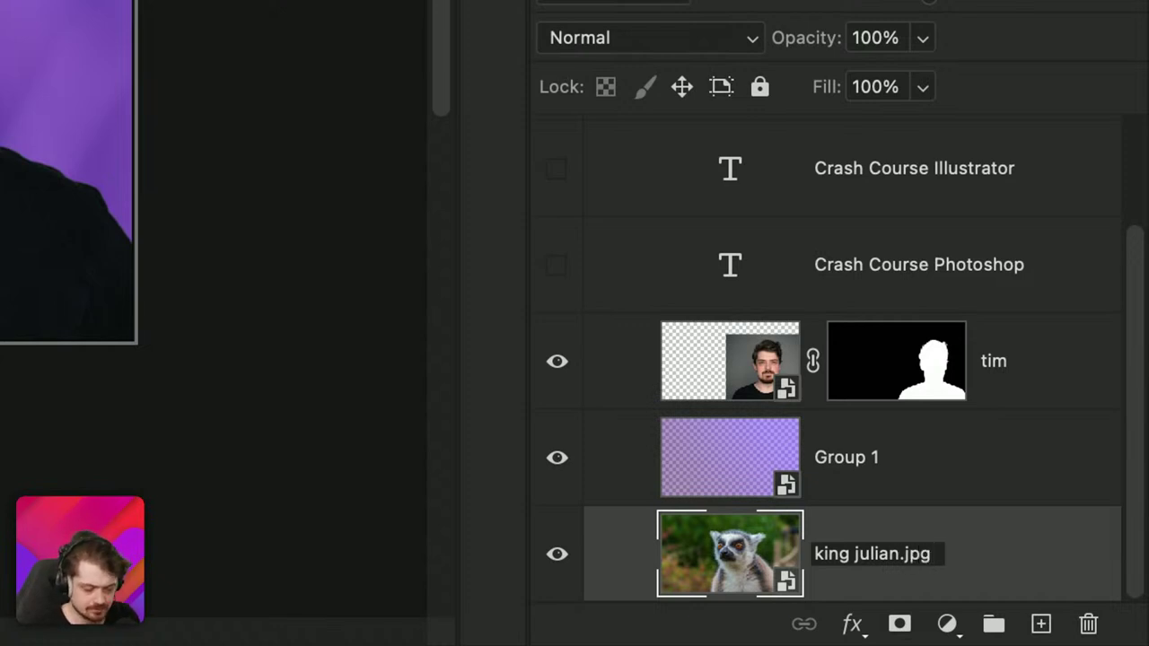
{"action": "key", "text": "Return"}
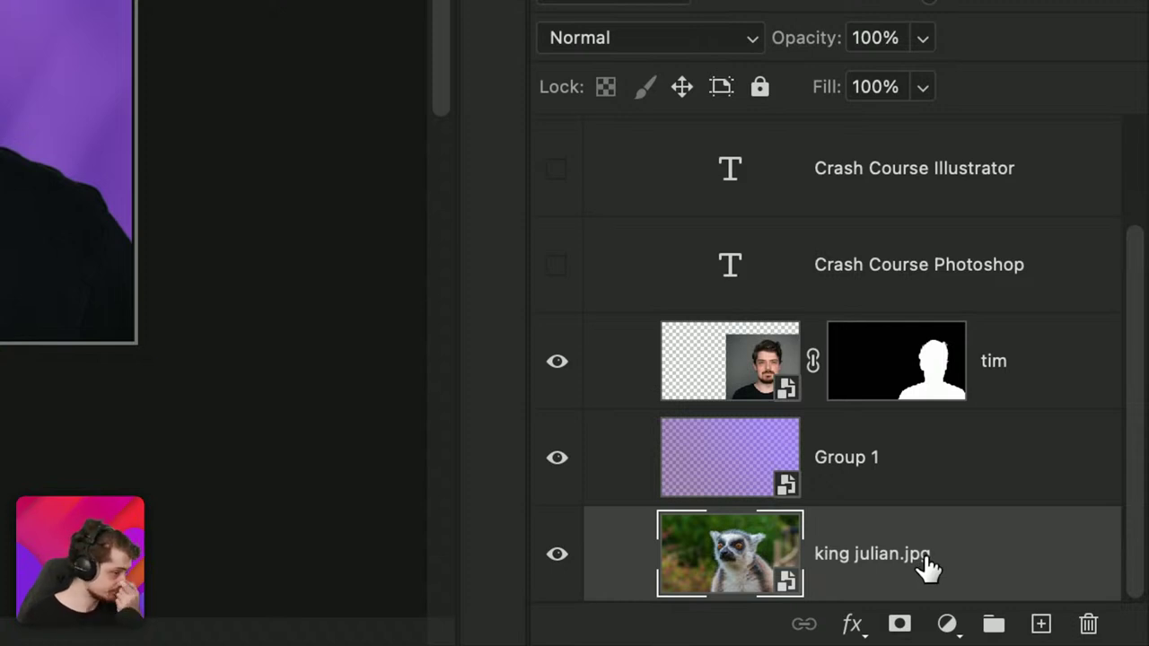
{"action": "double_click", "coordinate": [925, 557]}
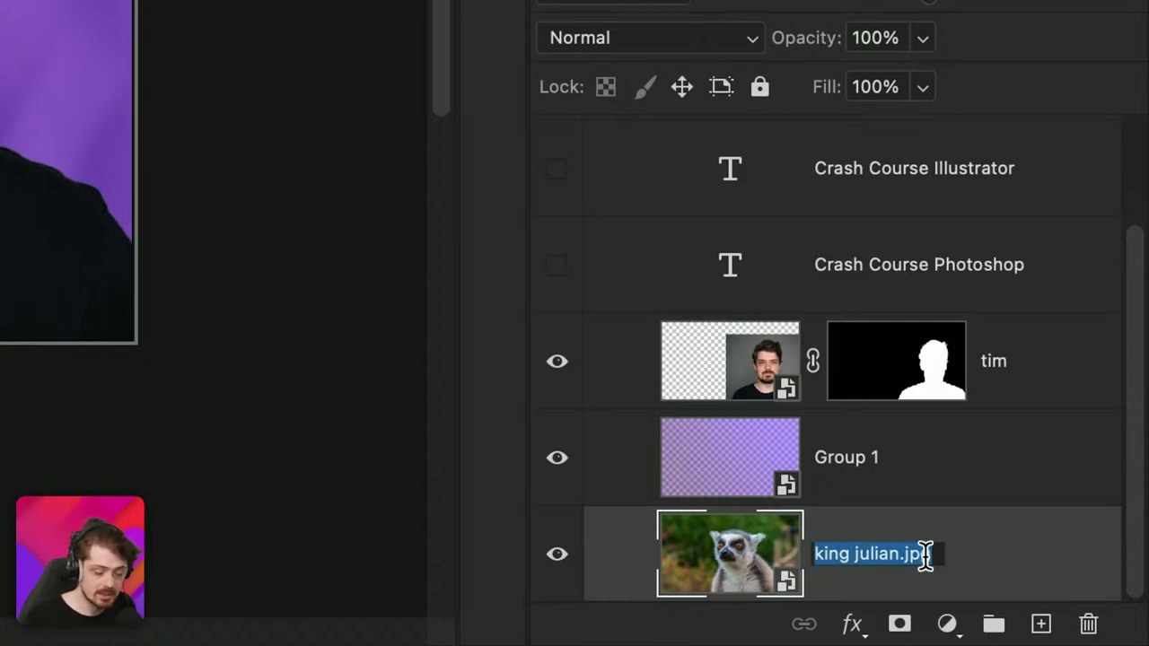
{"action": "left_click", "coordinate": [932, 555]}
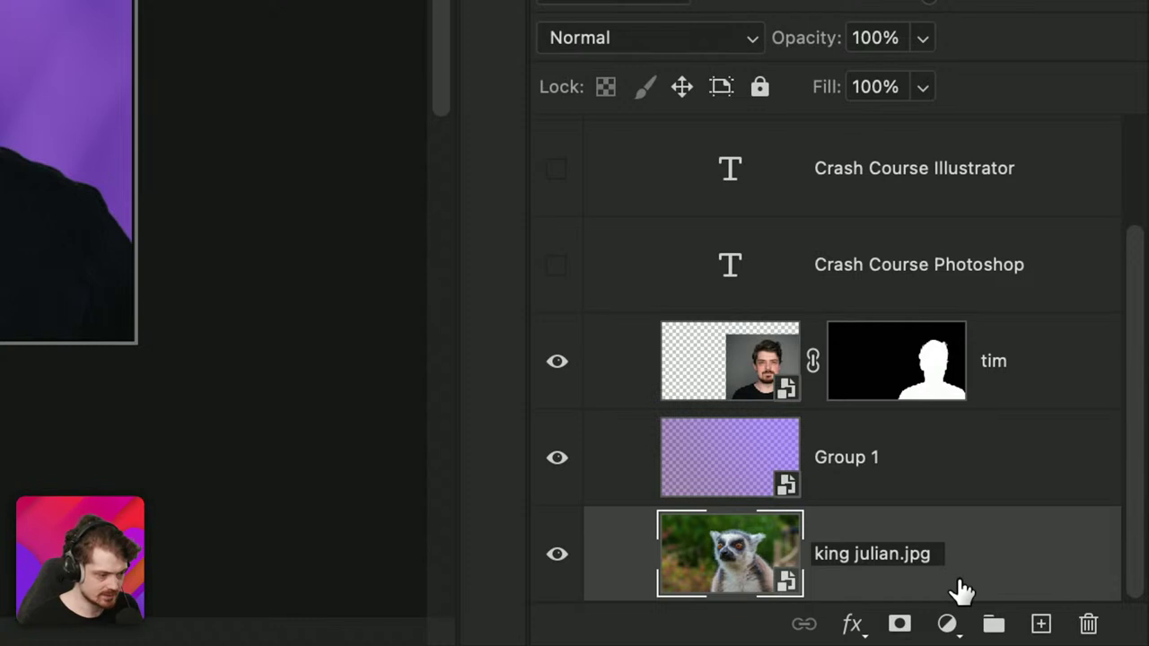
{"action": "type", "text": "59"}
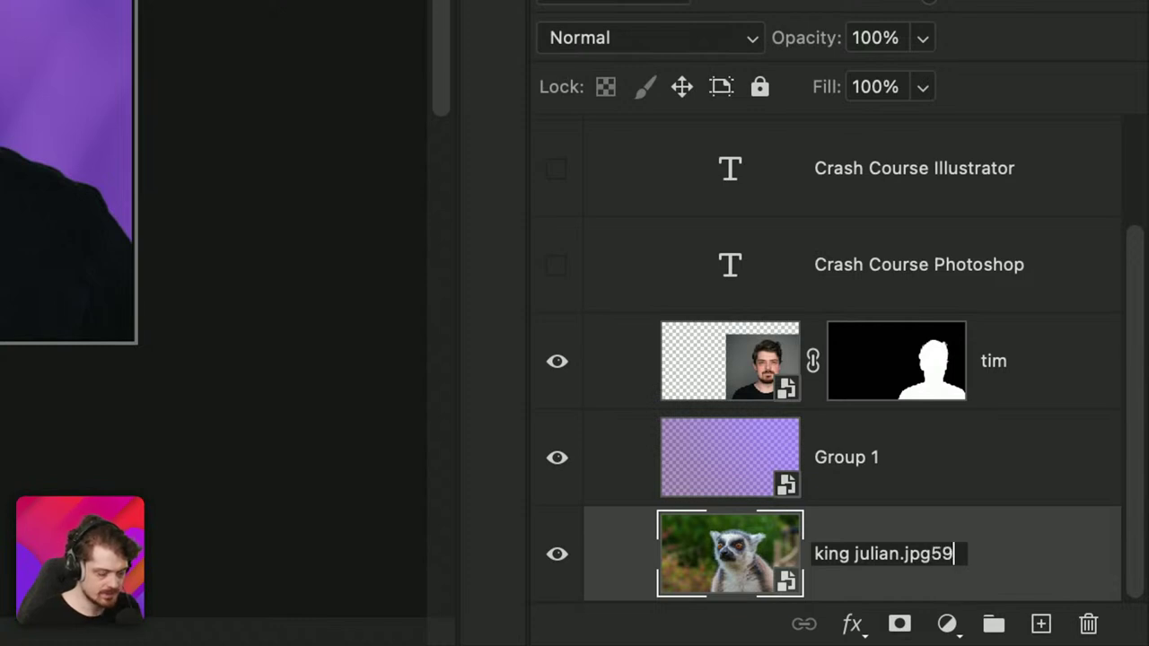
{"action": "type", "text": "%"}
{"action": "key", "text": "BackSpace"}
{"action": "key", "text": "BackSpace"}
{"action": "type", "text": "0%"}
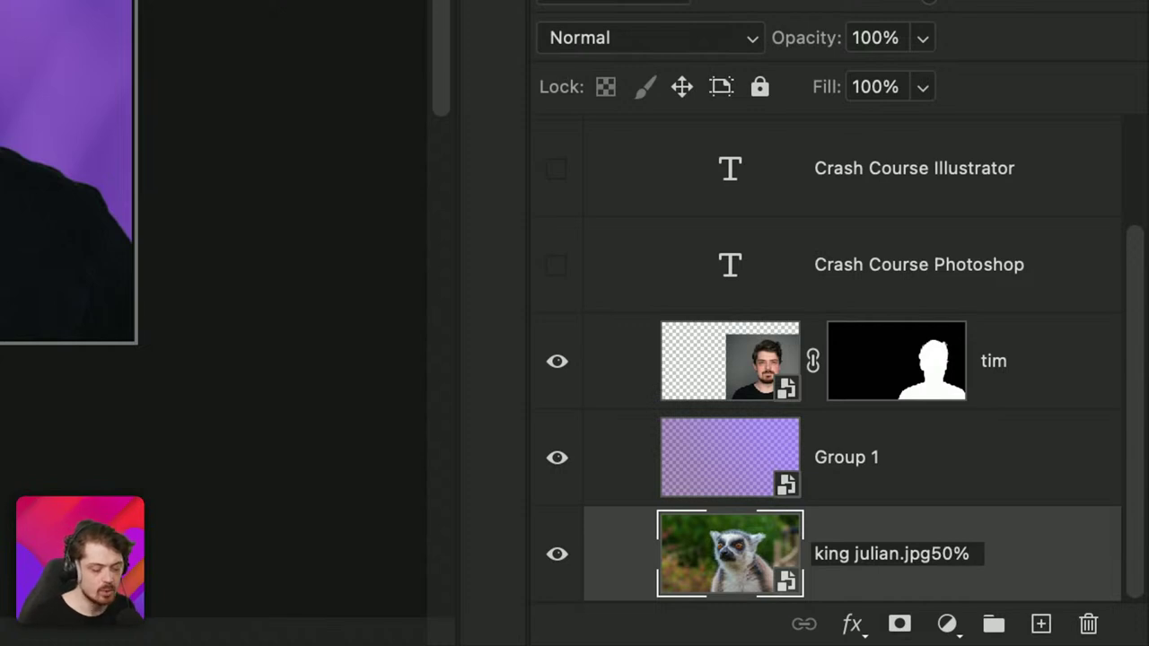
{"action": "left_click_drag", "start_coordinate": [928, 554], "coordinate": [979, 554]}
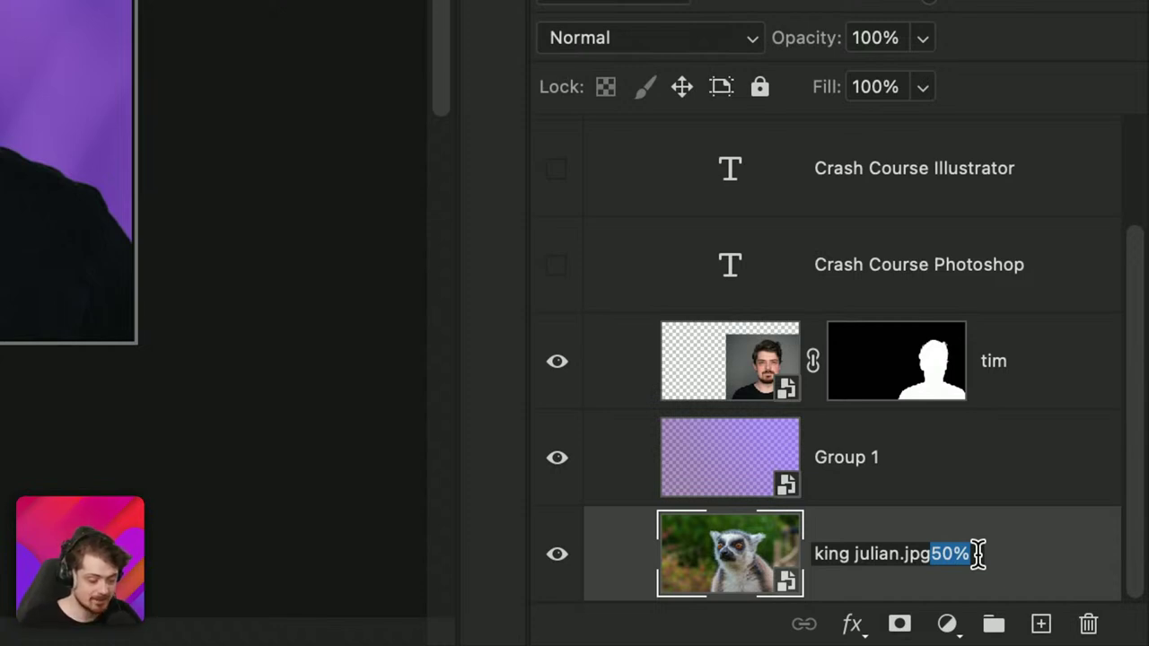
{"action": "key", "text": "BackSpace"}
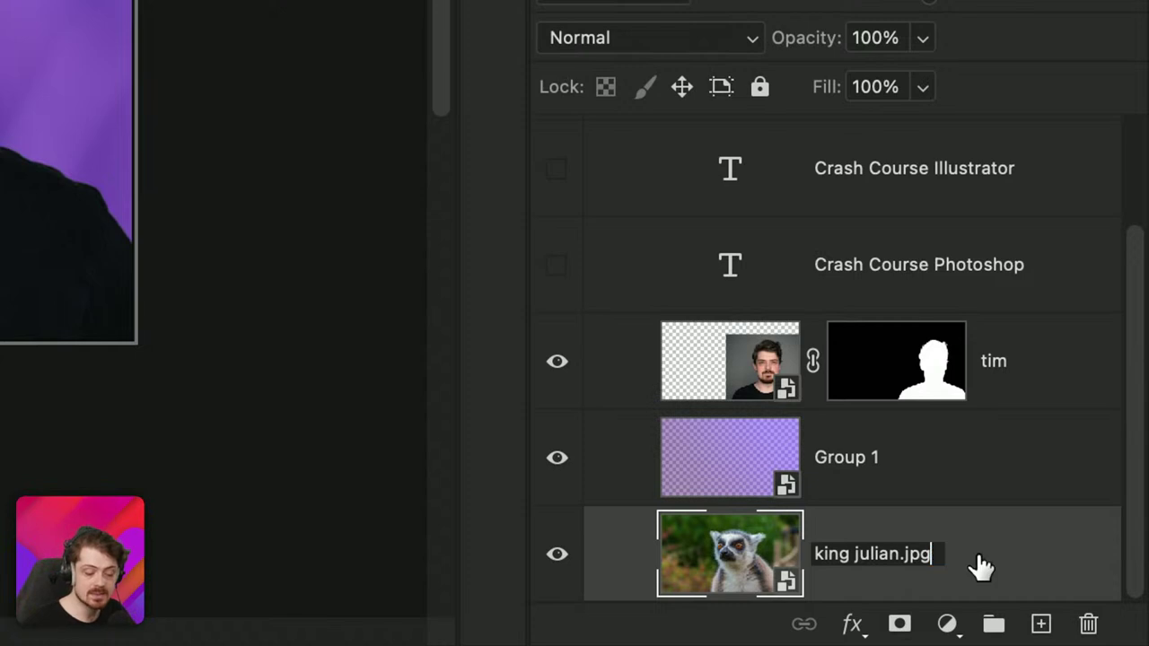
{"action": "key", "text": "Left"}
{"action": "key", "text": "Left"}
{"action": "key", "text": "Left"}
{"action": "key", "text": "Left"}
{"action": "key", "text": "Left"}
{"action": "key", "text": "Left"}
{"action": "key", "text": "Left"}
{"action": "key", "text": "Left"}
{"action": "key", "text": "Left"}
{"action": "key", "text": "Left"}
{"action": "key", "text": "Left"}
{"action": "key", "text": "Left"}
{"action": "key", "text": "Left"}
{"action": "key", "text": "Left"}
{"action": "key", "text": "Left"}
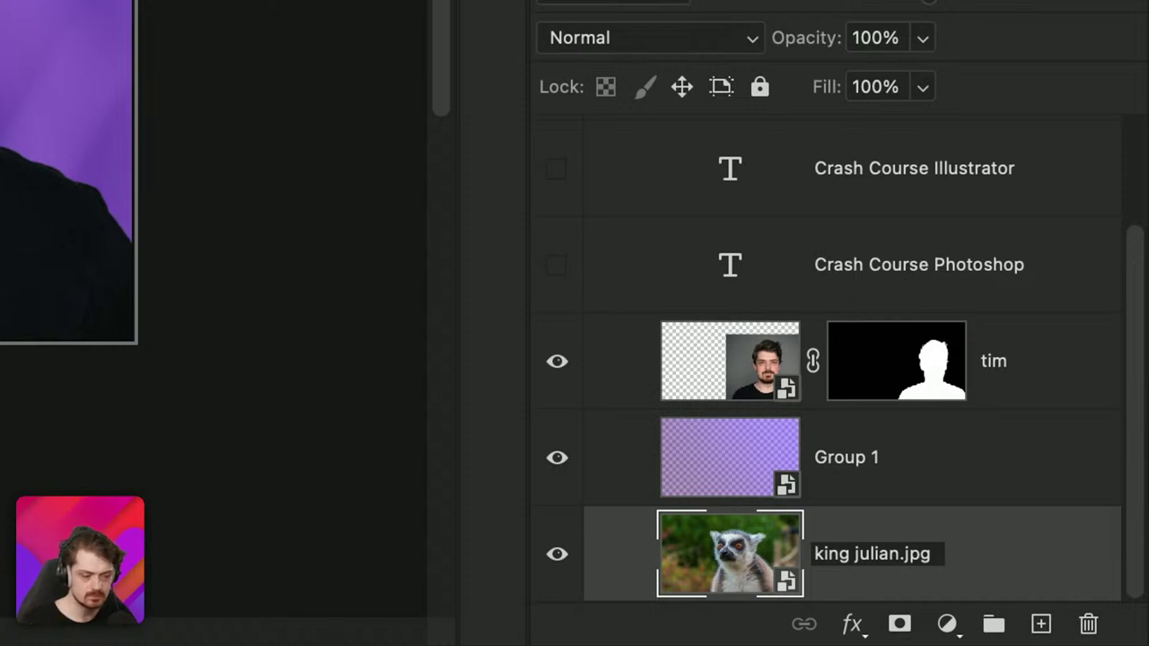
Step: Replace the space in the layer name with an underscore, making it 'king_julian.jpg'
{"action": "key", "text": "shift+Right"}
{"action": "key", "text": "shift+Right"}
{"action": "key", "text": "shift+Right"}
{"action": "key", "text": "shift+Right"}
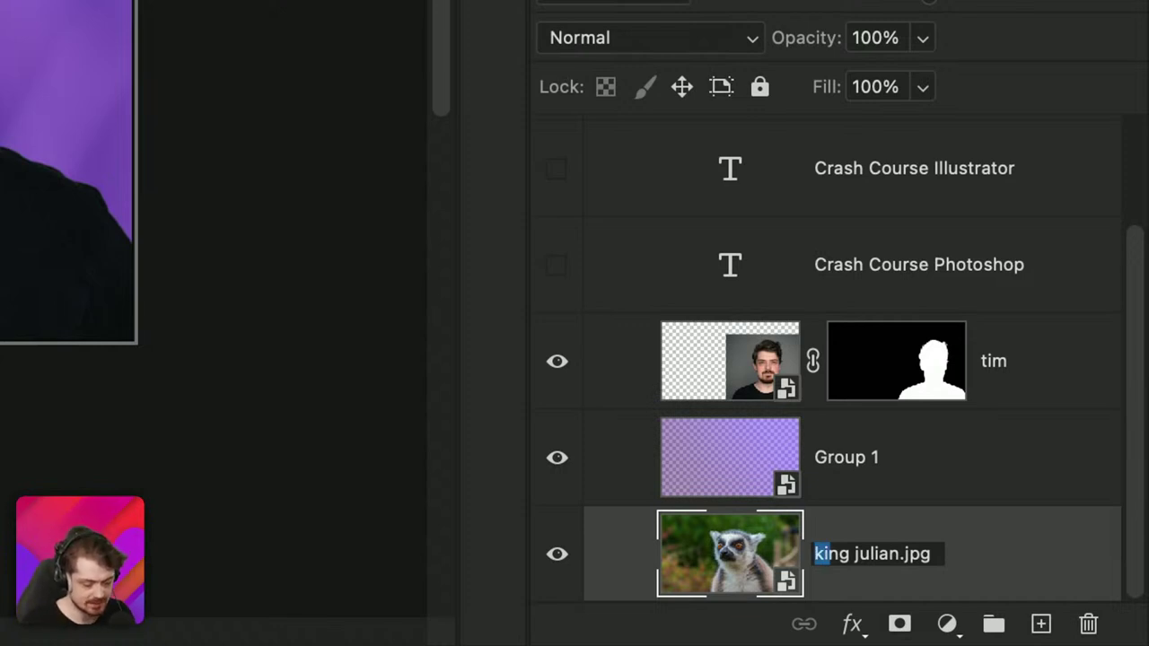
{"action": "key", "text": "Right"}
{"action": "key", "text": "Right"}
{"action": "key", "text": "BackSpace"}
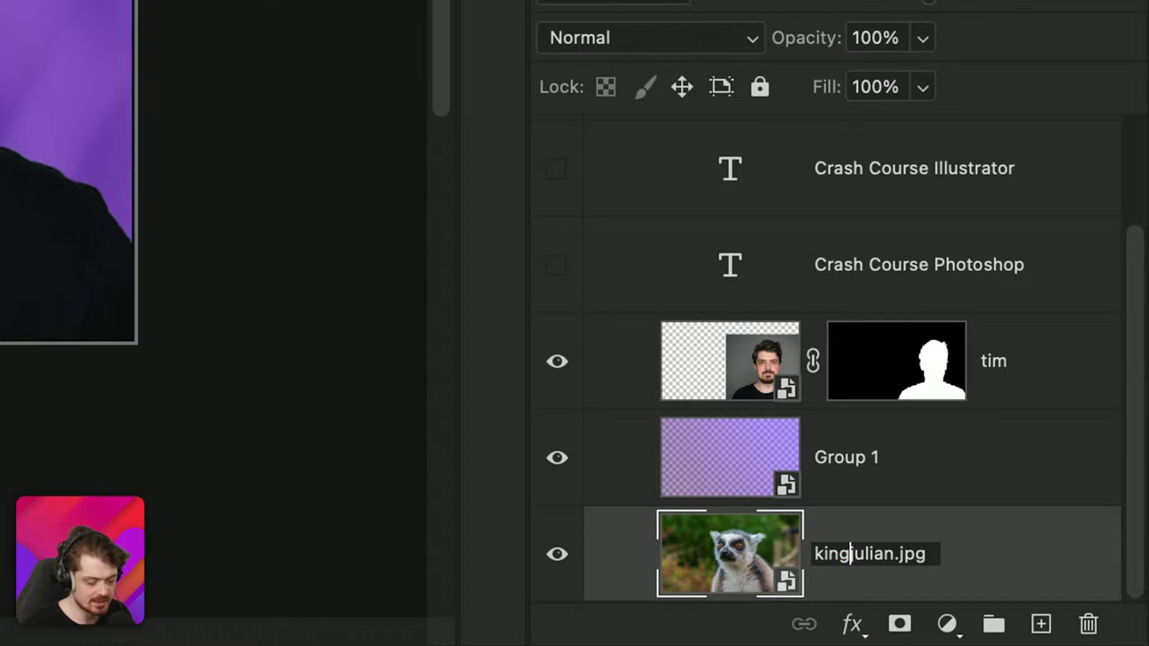
{"action": "type", "text": "_"}
Step: Try 200% and 1920 x 1080 size prefixes, then settle on '6in x 500mm king_julian.jpg'
{"action": "key", "text": "Left"}
{"action": "key", "text": "Left"}
{"action": "key", "text": "Left"}
{"action": "key", "text": "Left"}
{"action": "key", "text": "Left"}
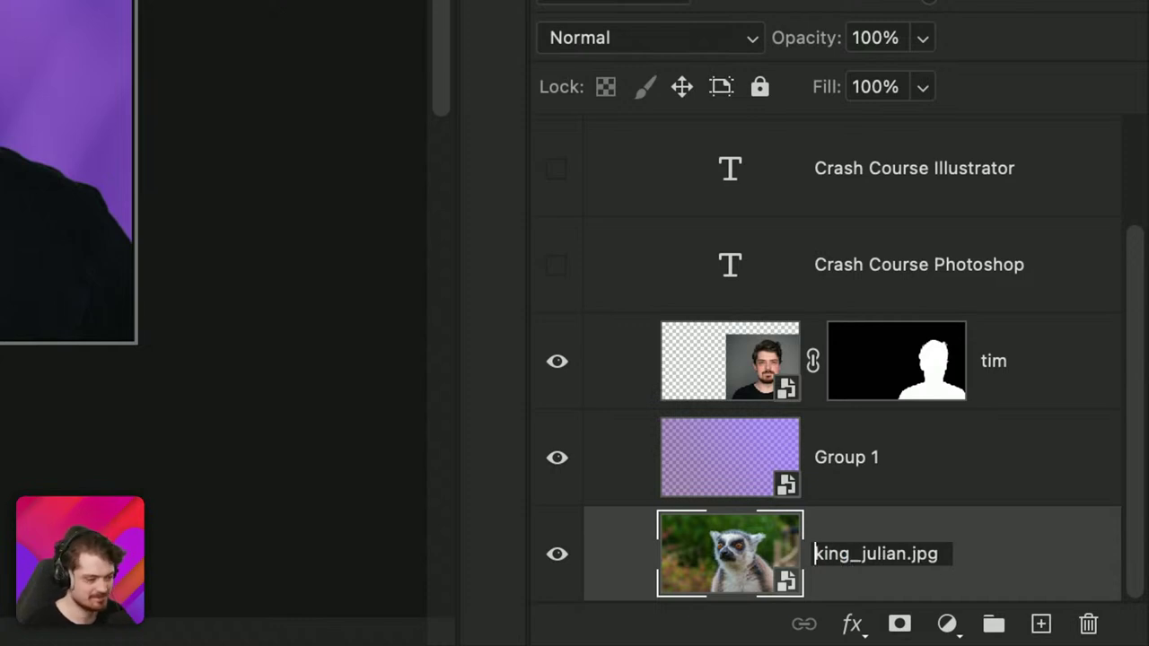
{"action": "type", "text": "200"}
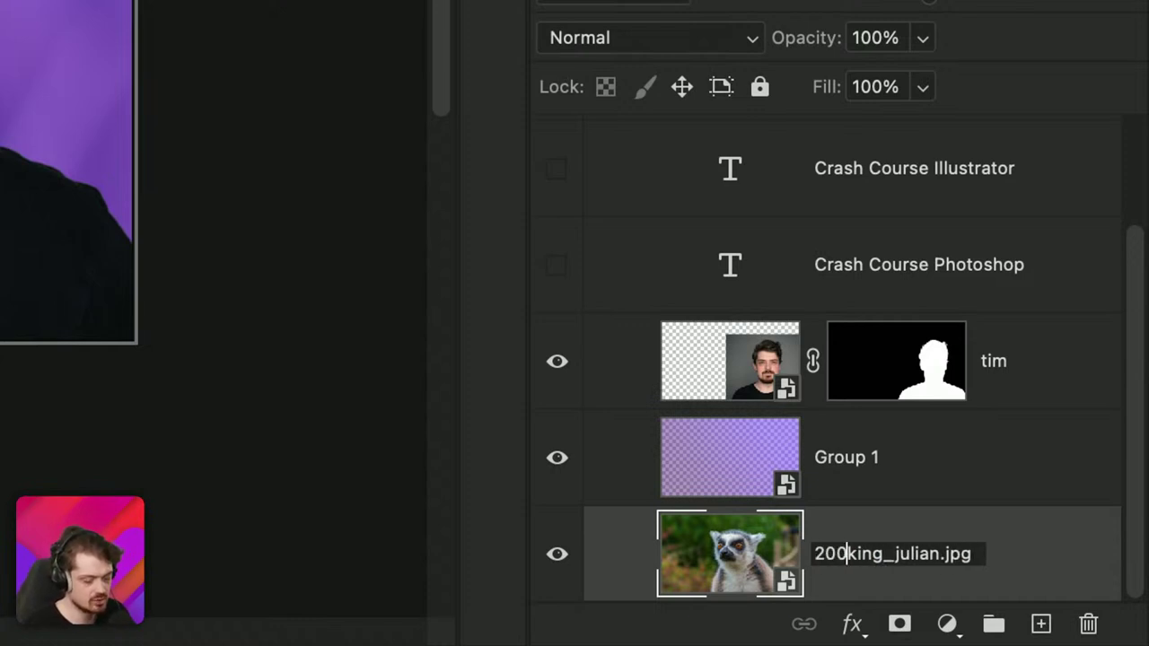
{"action": "type", "text": "%"}
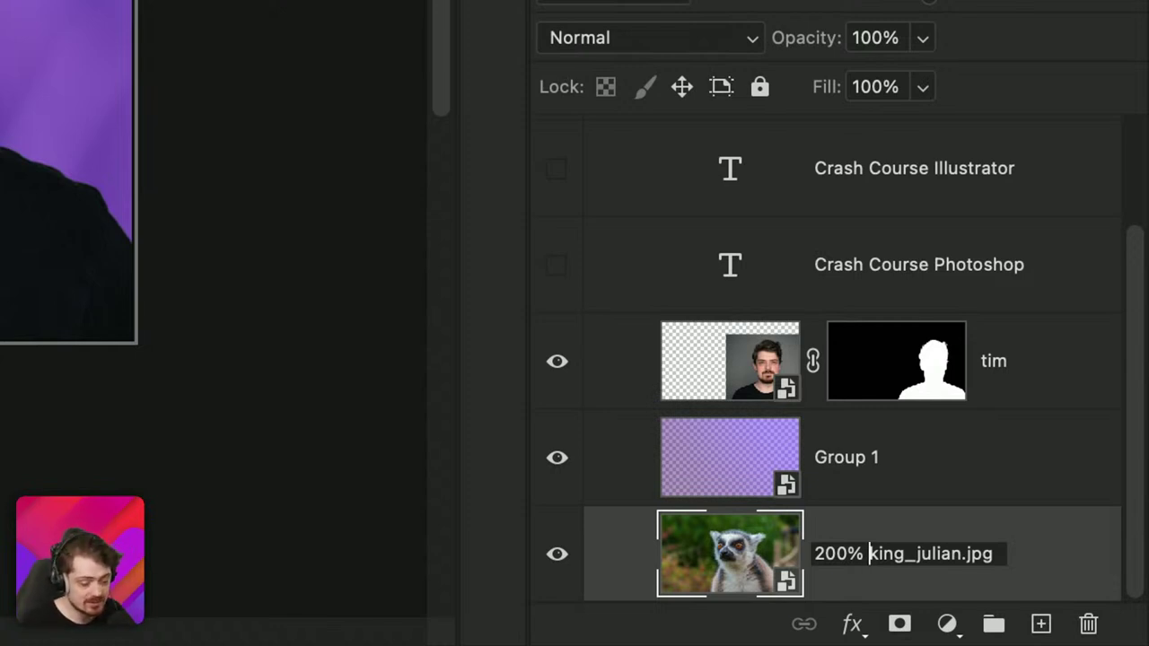
{"action": "key", "text": "BackSpace"}
{"action": "key", "text": "BackSpace"}
{"action": "key", "text": "BackSpace"}
{"action": "key", "text": "BackSpace"}
{"action": "key", "text": "BackSpace"}
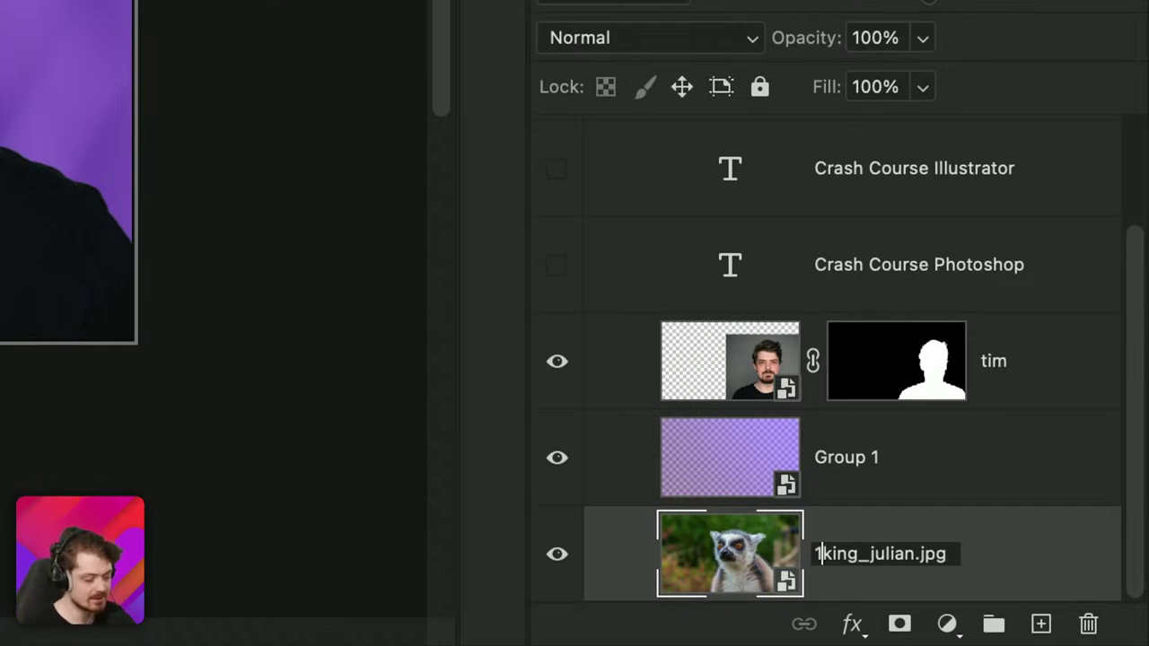
{"action": "type", "text": "1920"}
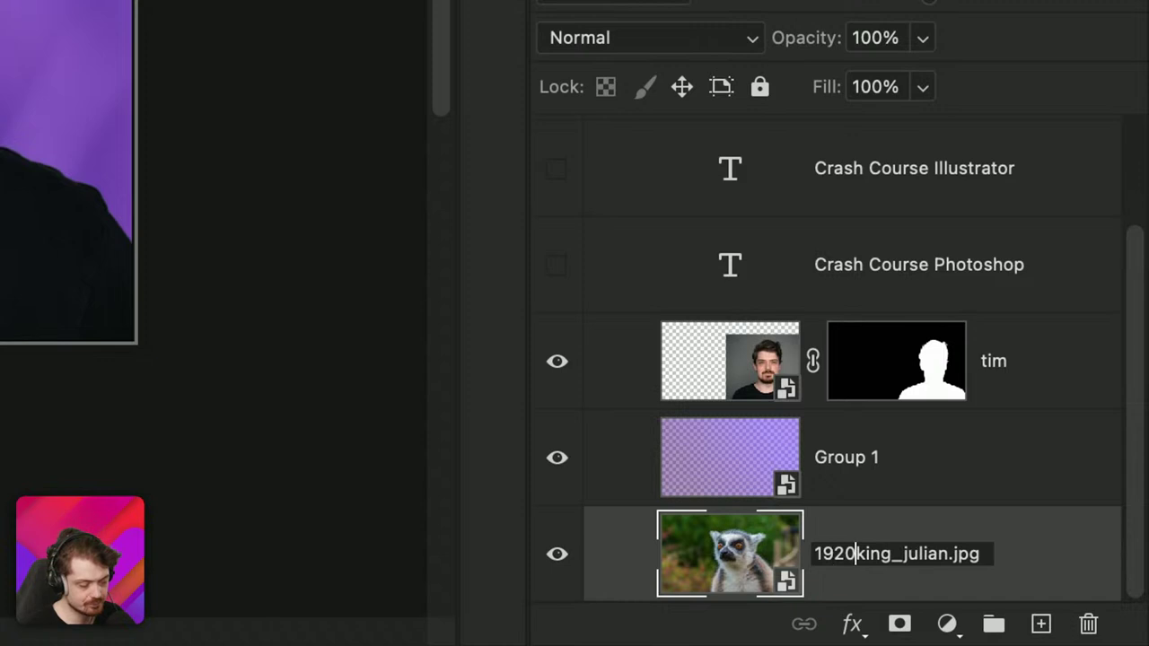
{"action": "type", "text": " x 1080"}
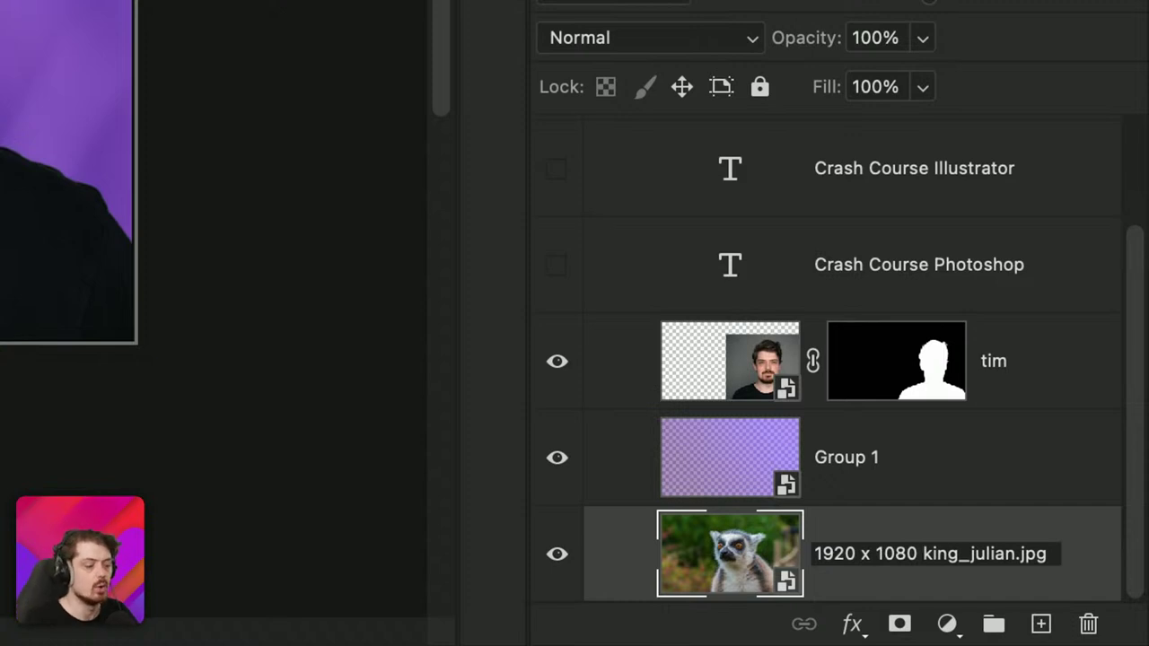
{"action": "key", "text": "BackSpace"}
{"action": "key", "text": "BackSpace"}
{"action": "key", "text": "BackSpace"}
{"action": "key", "text": "BackSpace"}
{"action": "key", "text": "BackSpace"}
{"action": "key", "text": "BackSpace"}
{"action": "key", "text": "BackSpace"}
{"action": "key", "text": "BackSpace"}
{"action": "key", "text": "BackSpace"}
{"action": "key", "text": "BackSpace"}
{"action": "key", "text": "BackSpace"}
{"action": "key", "text": "BackSpace"}
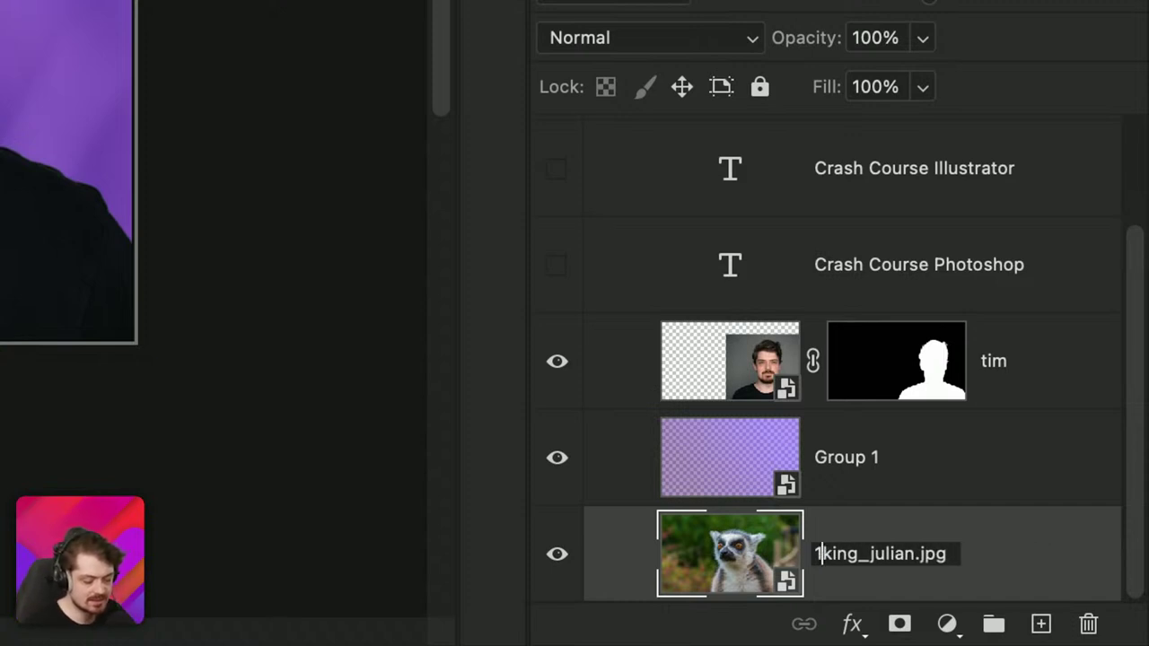
{"action": "type", "text": "6"}
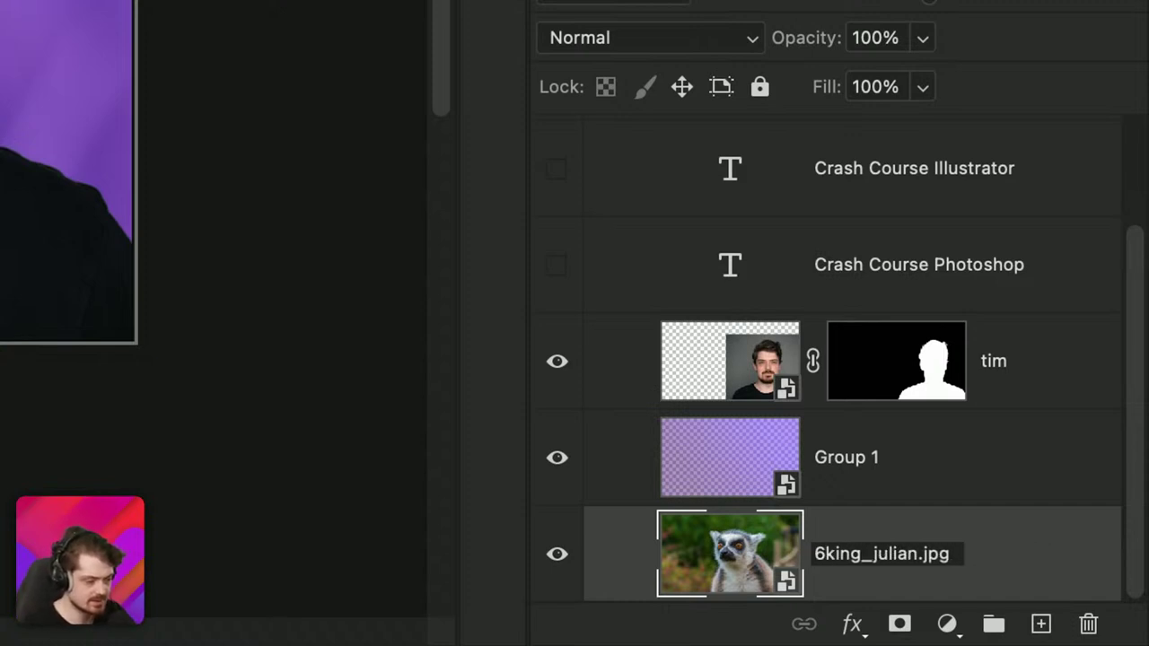
{"action": "type", "text": "in x"}
{"action": "type", "text": " 5"}
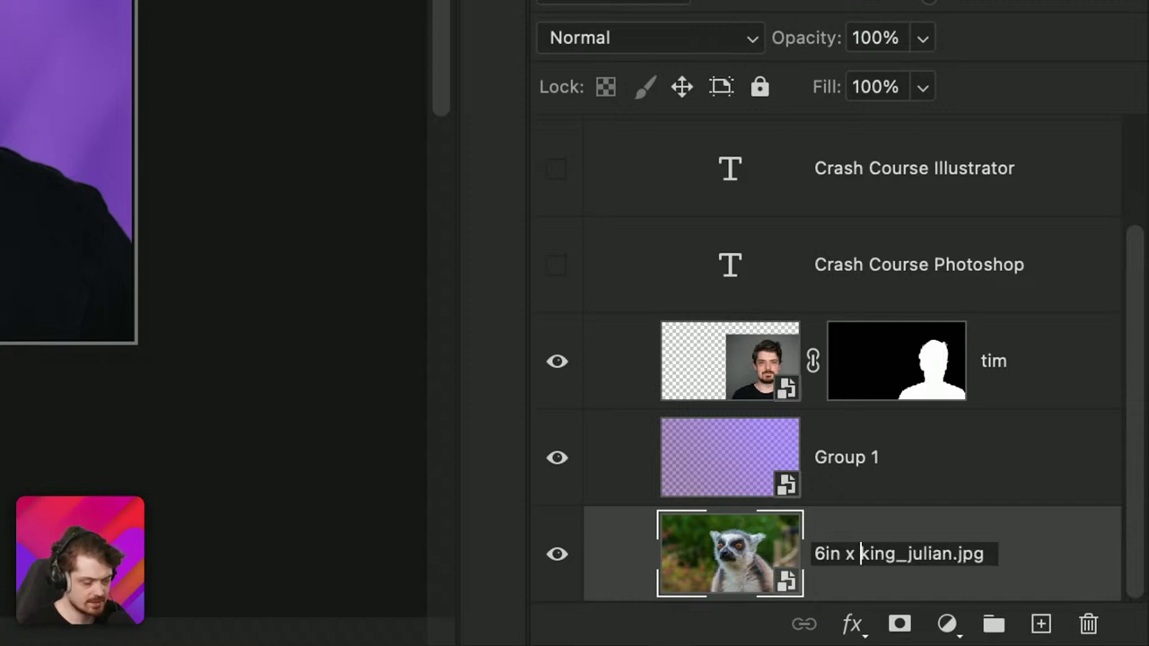
{"action": "type", "text": "in"}
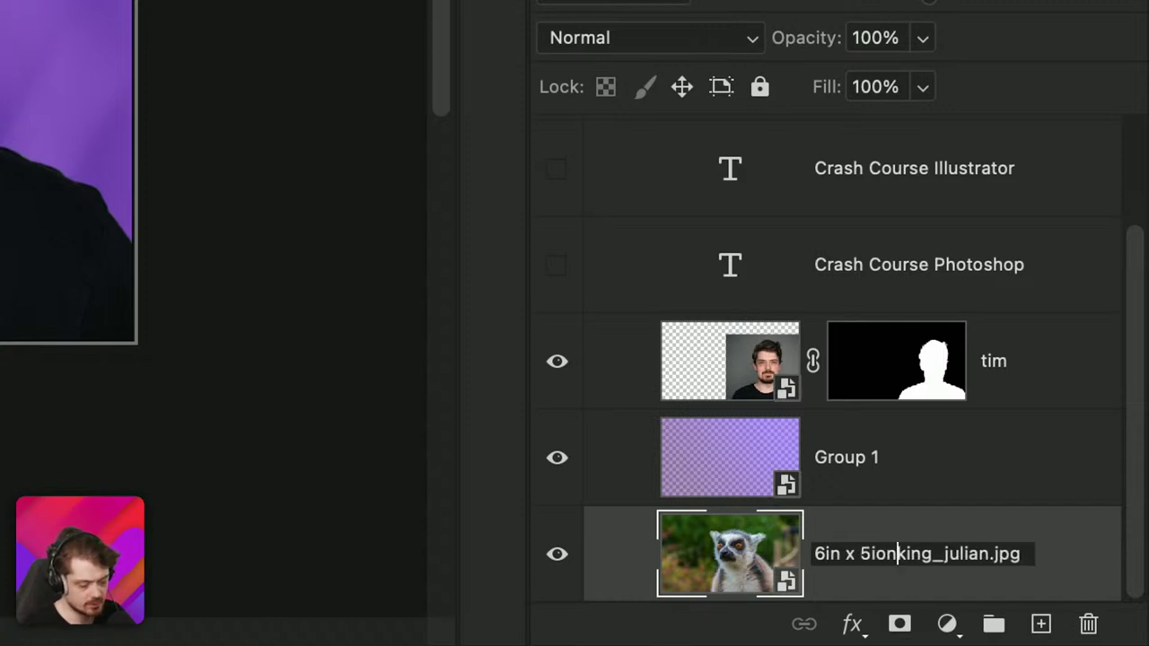
{"action": "key", "text": "BackSpace"}
{"action": "key", "text": "BackSpace"}
{"action": "type", "text": "in"}
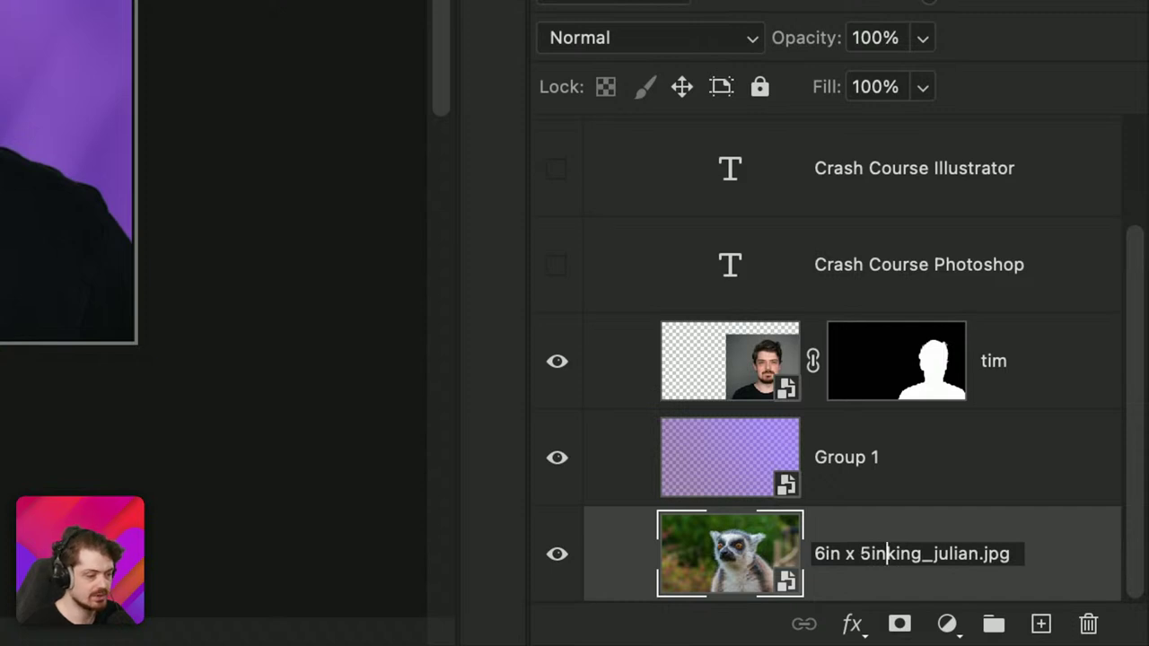
{"action": "key", "text": "BackSpace"}
{"action": "key", "text": "BackSpace"}
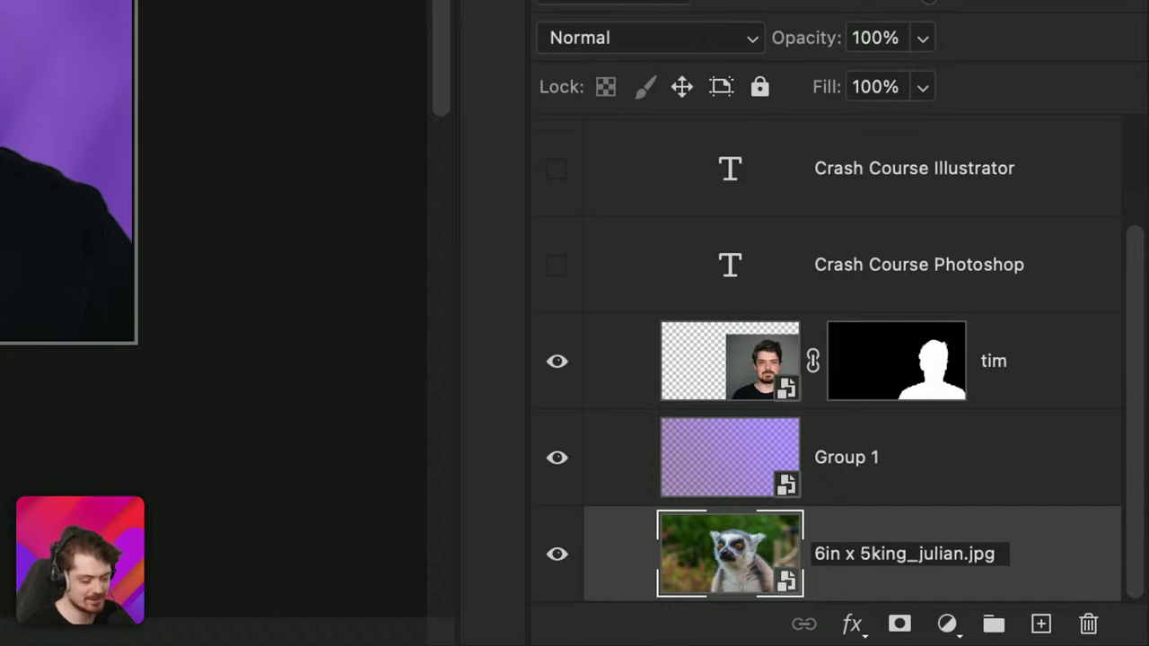
{"action": "type", "text": "00mm"}
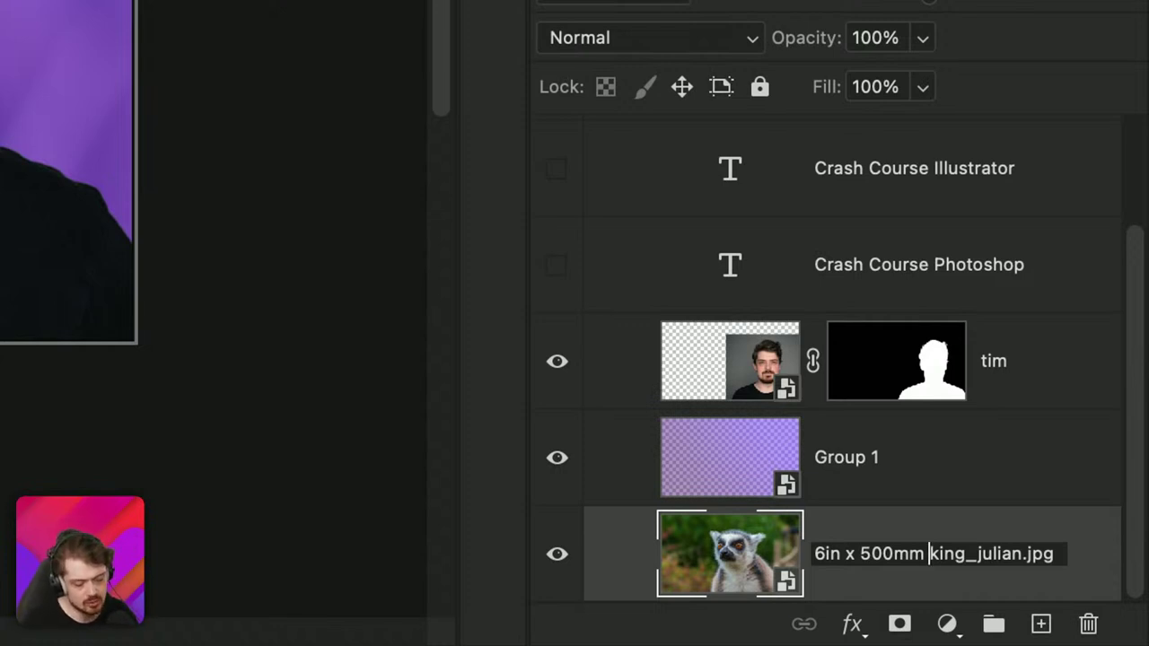
Step: Change the size prefix so the name reads '600 x 400 king_julian.jpg'
{"action": "key", "text": "Delete"}
{"action": "key", "text": "BackSpace"}
{"action": "key", "text": "BackSpace"}
{"action": "key", "text": "BackSpace"}
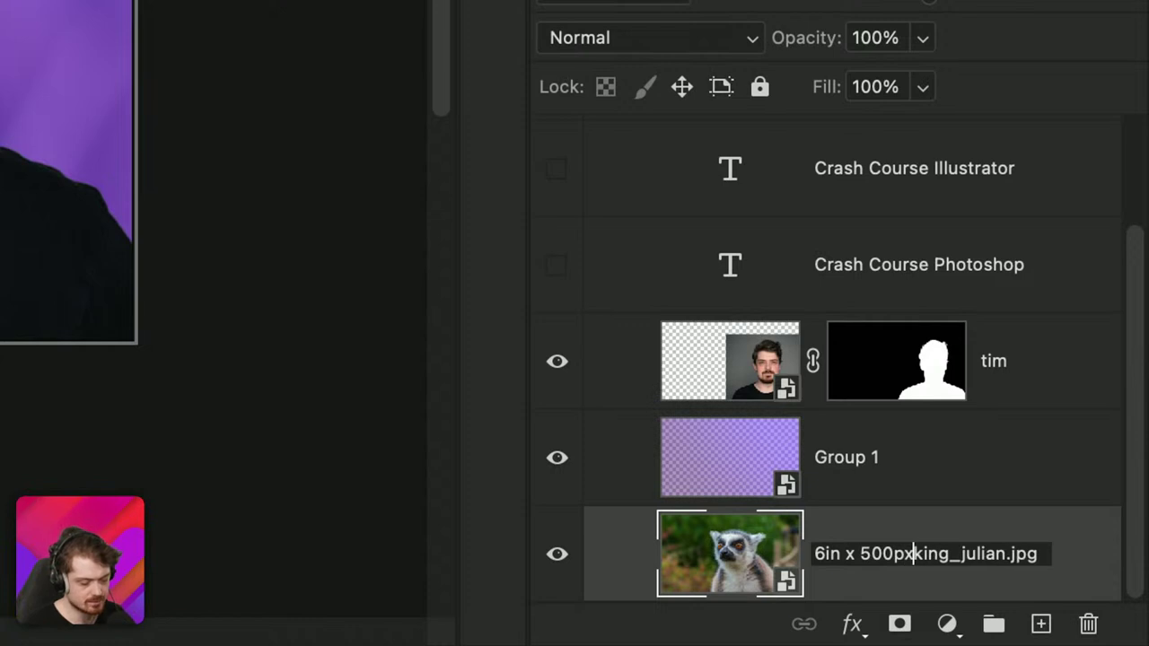
{"action": "key", "text": "BackSpace"}
{"action": "key", "text": "BackSpace"}
{"action": "key", "text": "BackSpace"}
{"action": "key", "text": "BackSpace"}
{"action": "key", "text": "BackSpace"}
{"action": "key", "text": "BackSpace"}
{"action": "key", "text": "BackSpace"}
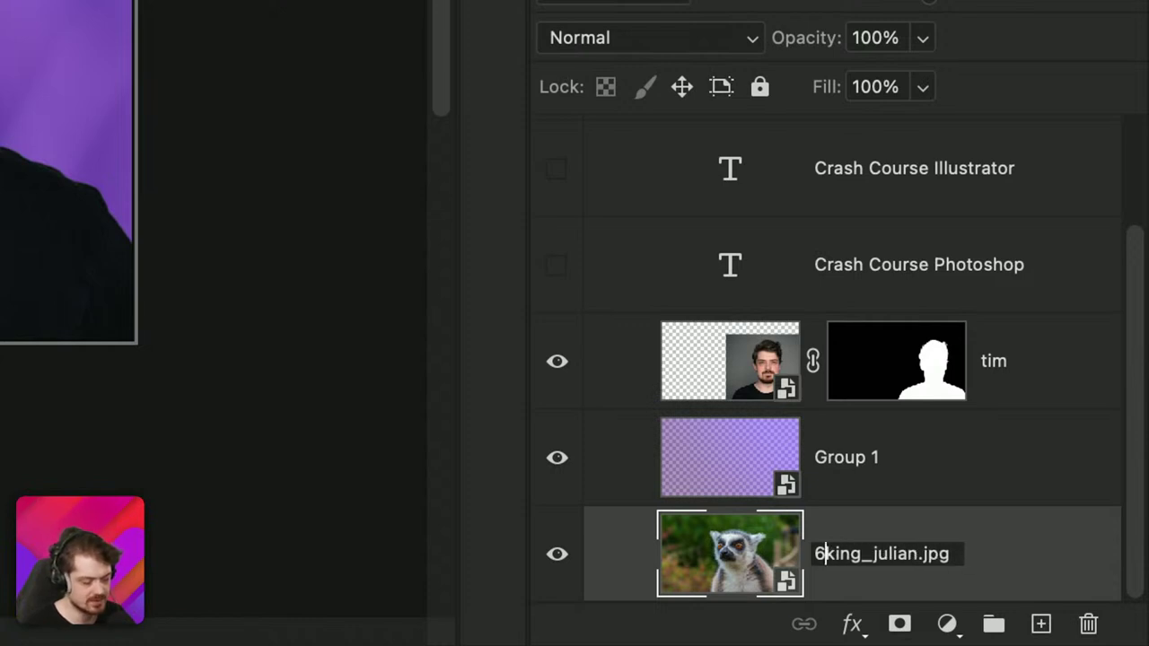
{"action": "type", "text": "00 x "}
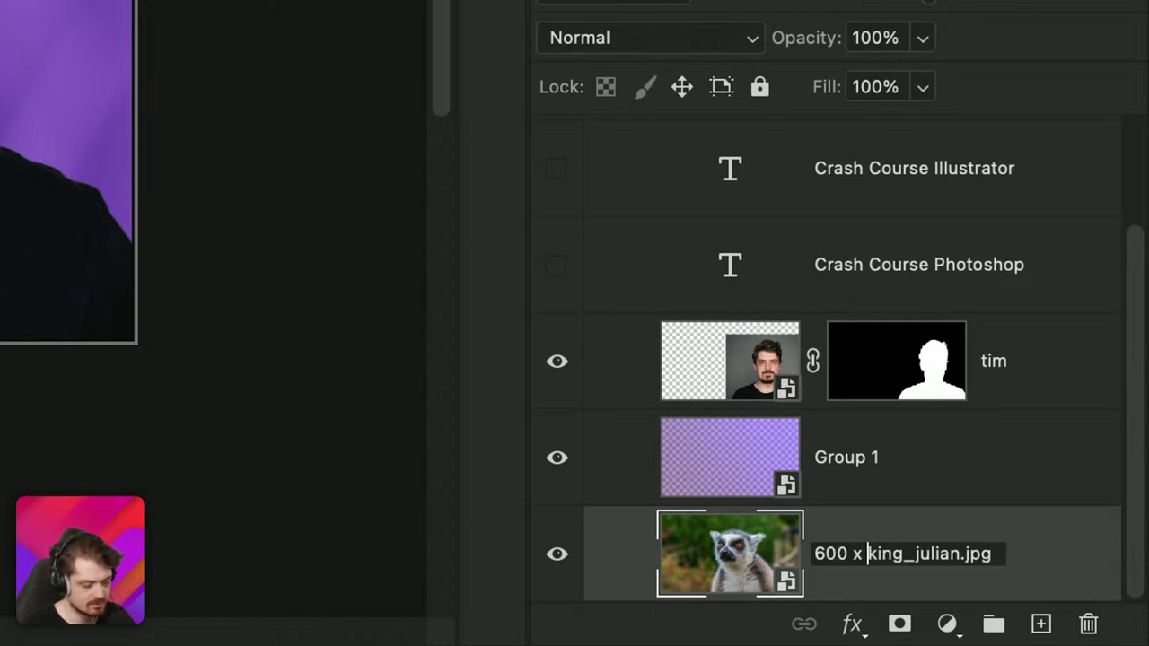
{"action": "type", "text": "400"}
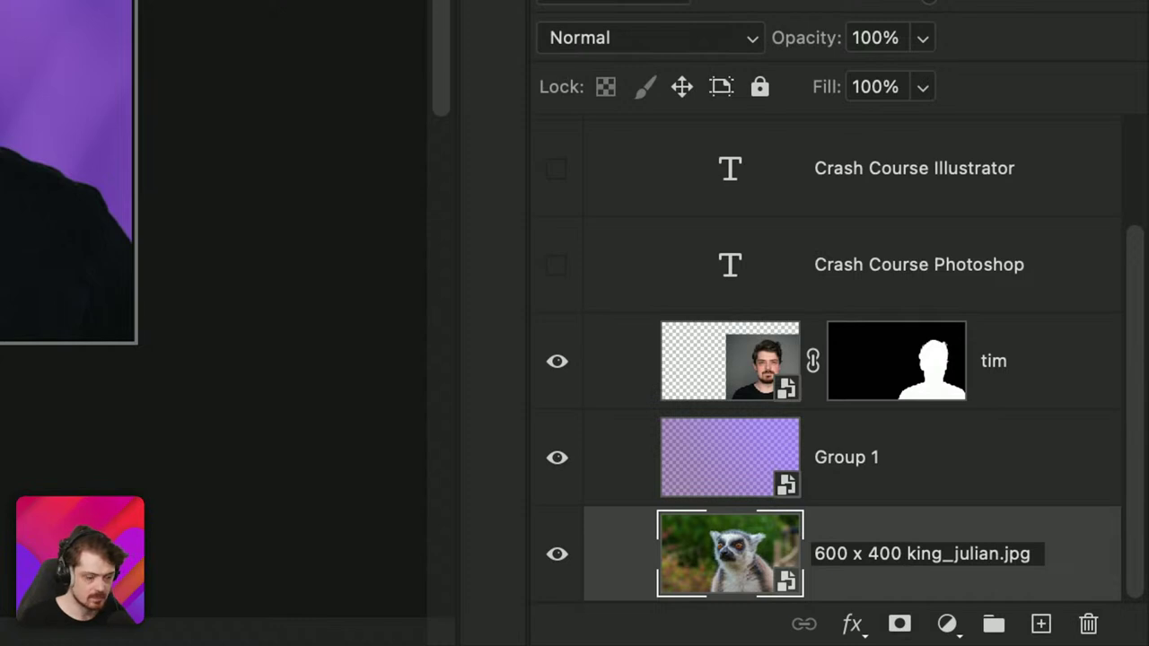
{"action": "key", "text": "Left"}
{"action": "key", "text": "Left"}
{"action": "key", "text": "Left"}
{"action": "key", "text": "Left"}
{"action": "key", "text": "Left"}
{"action": "key", "text": "Left"}
{"action": "key", "text": "Left"}
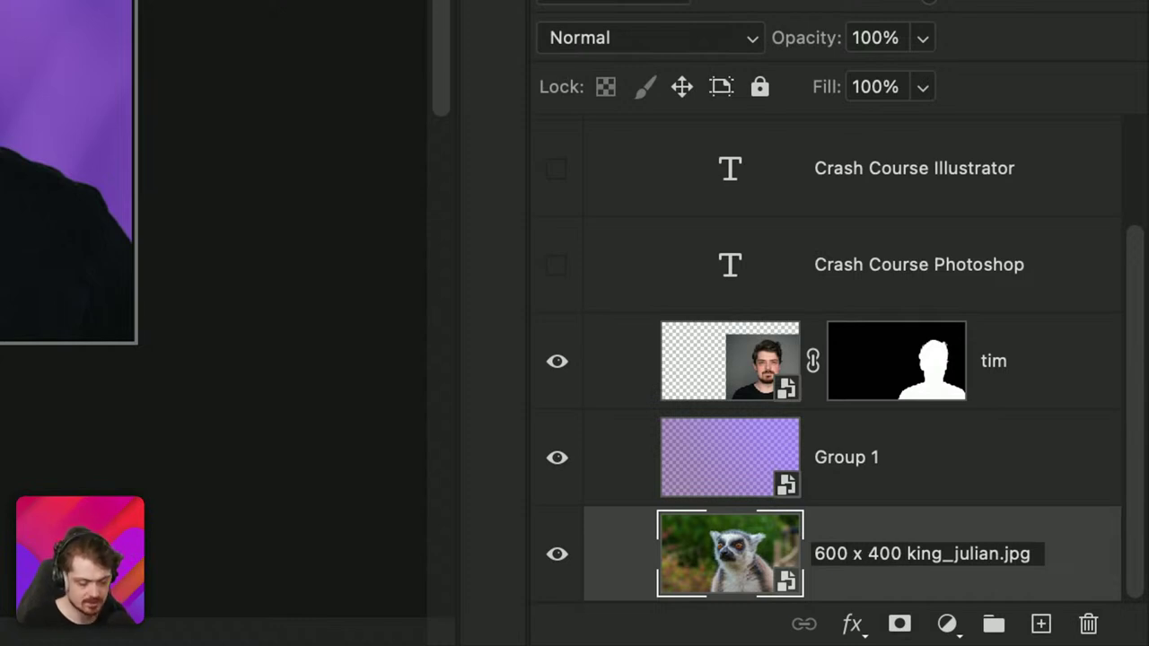
{"action": "type", "text": "in"}
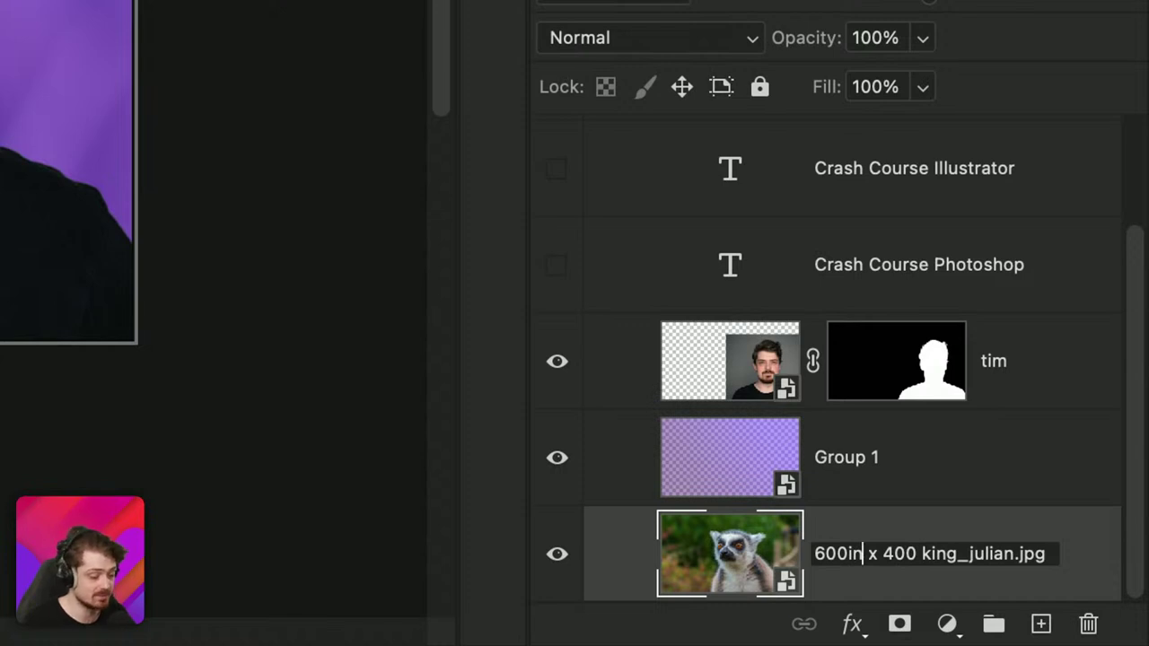
{"action": "key", "text": "BackSpace"}
{"action": "key", "text": "BackSpace"}
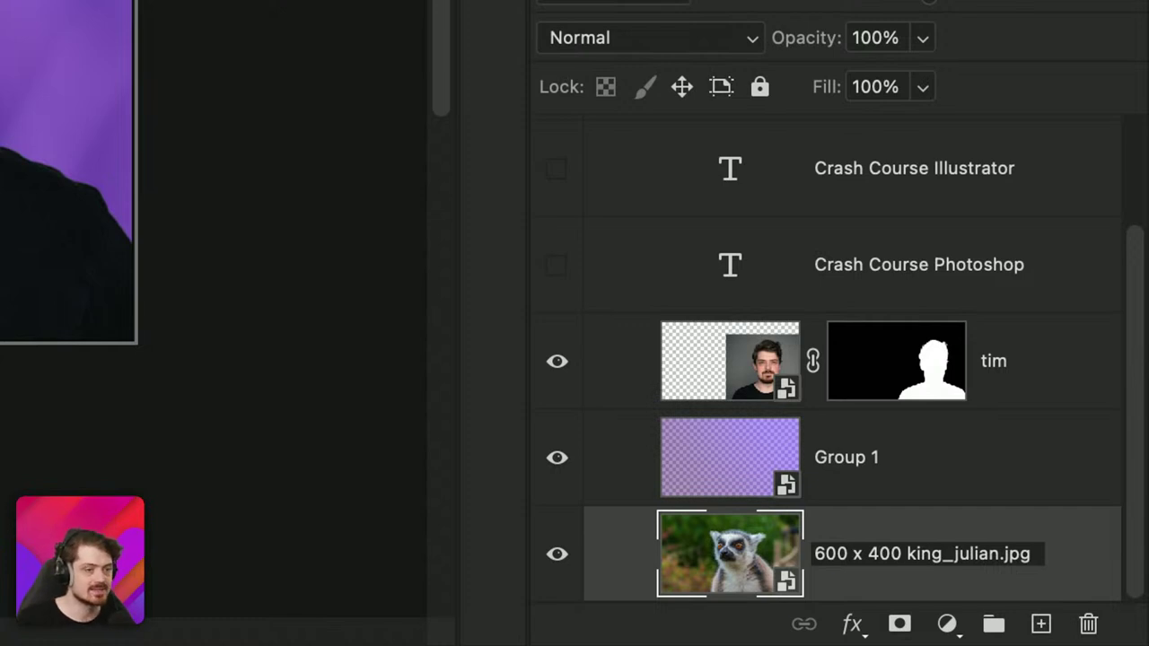
Step: Delete the 600 x 400 prefix, leaving just 'king_julian.jpg'
{"action": "key", "text": "Right"}
{"action": "key", "text": "Right"}
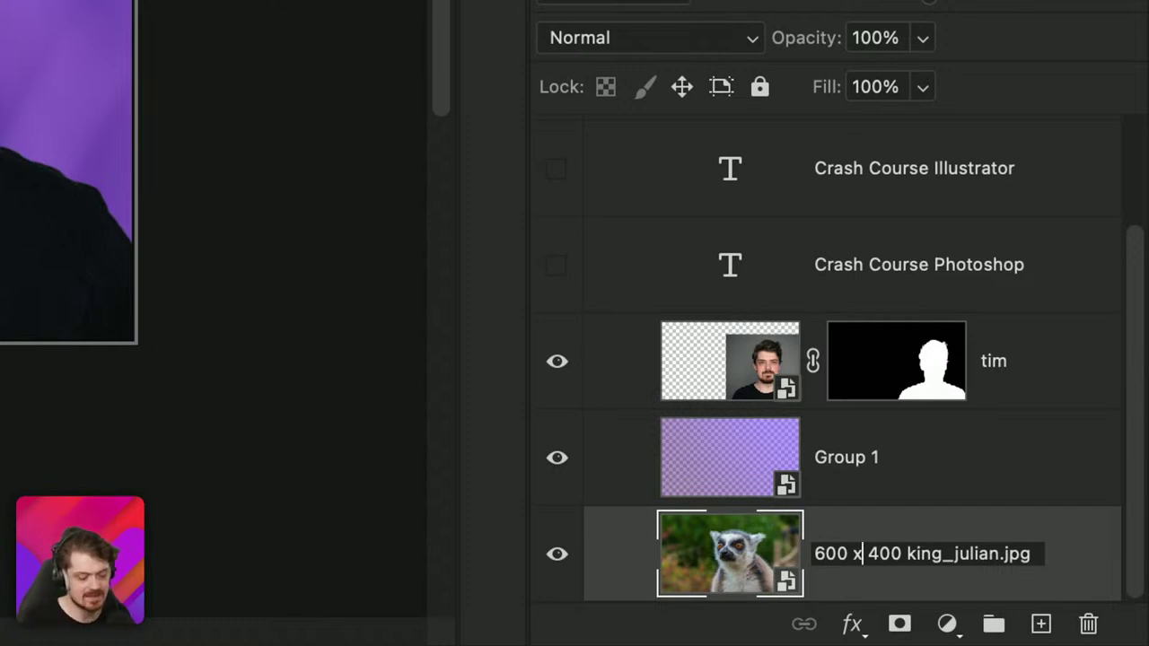
{"action": "key", "text": "Left"}
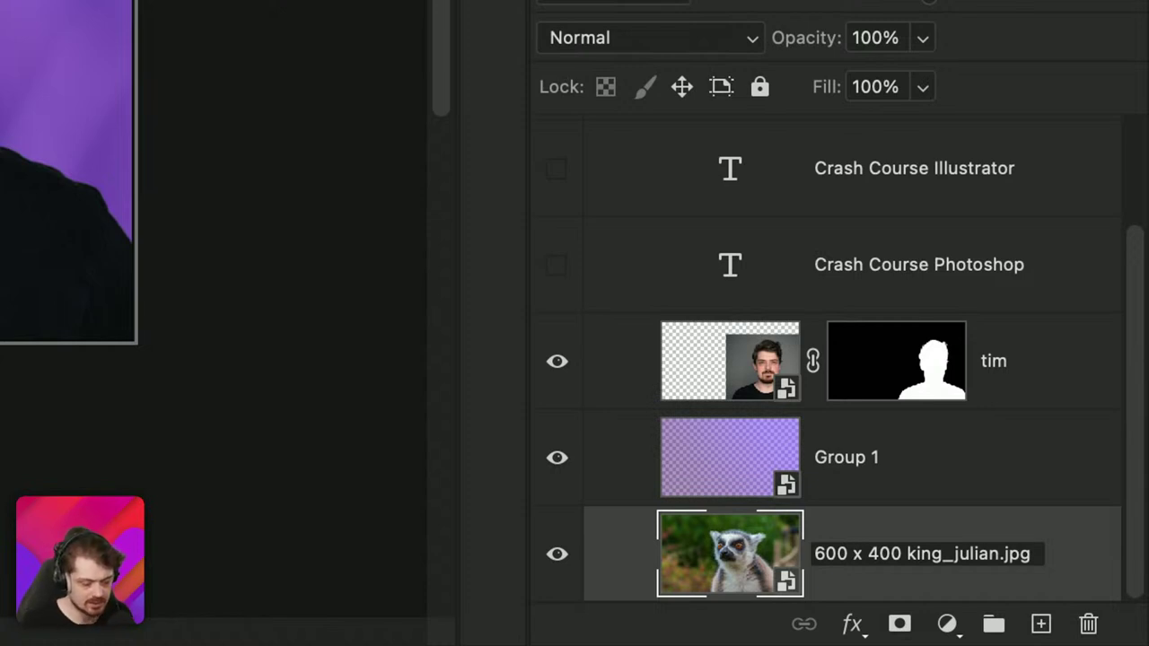
{"action": "left_click", "coordinate": [860, 554]}
{"action": "key", "text": "Right"}
{"action": "key", "text": "Right"}
{"action": "key", "text": "Right"}
{"action": "key", "text": "Right"}
{"action": "key", "text": "Right"}
{"action": "key", "text": "BackSpace"}
{"action": "key", "text": "BackSpace"}
{"action": "key", "text": "BackSpace"}
{"action": "key", "text": "BackSpace"}
{"action": "key", "text": "BackSpace"}
{"action": "key", "text": "BackSpace"}
{"action": "key", "text": "BackSpace"}
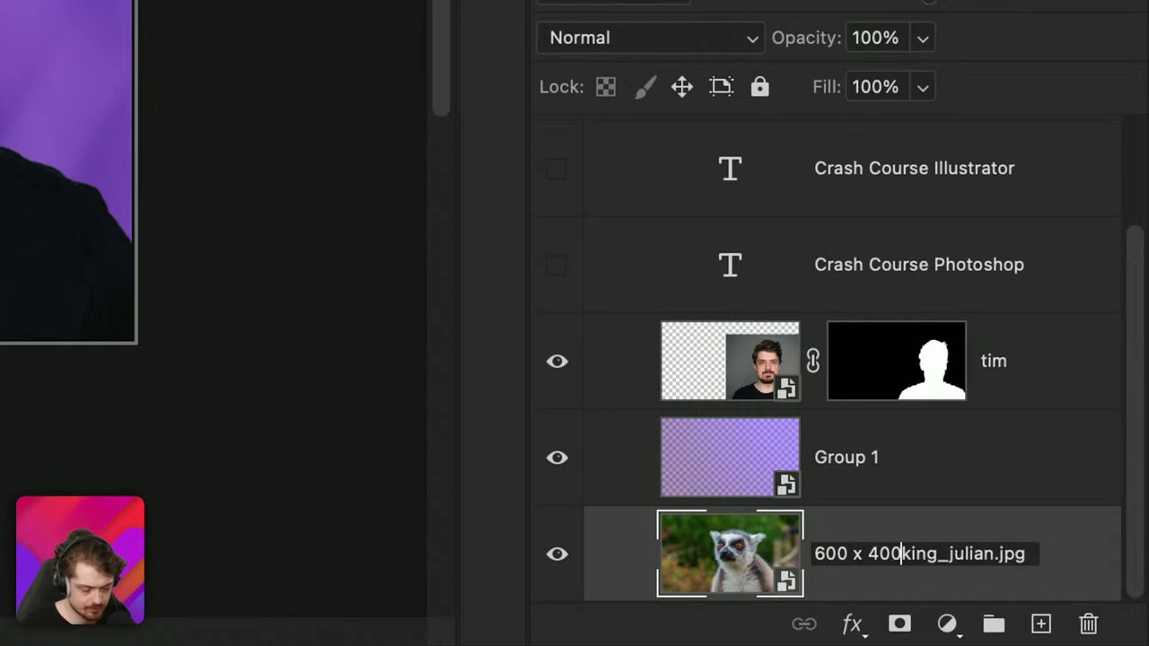
{"action": "key", "text": "BackSpace"}
{"action": "key", "text": "BackSpace"}
{"action": "key", "text": "BackSpace"}
{"action": "key", "text": "Right"}
{"action": "key", "text": "Right"}
{"action": "key", "text": "Right"}
{"action": "key", "text": "Right"}
{"action": "key", "text": "Right"}
{"action": "key", "text": "Right"}
{"action": "key", "text": "Right"}
{"action": "key", "text": "Right"}
{"action": "key", "text": "Right"}
{"action": "key", "text": "Right"}
{"action": "key", "text": "Right"}
{"action": "key", "text": "Right"}
{"action": "key", "text": "Right"}
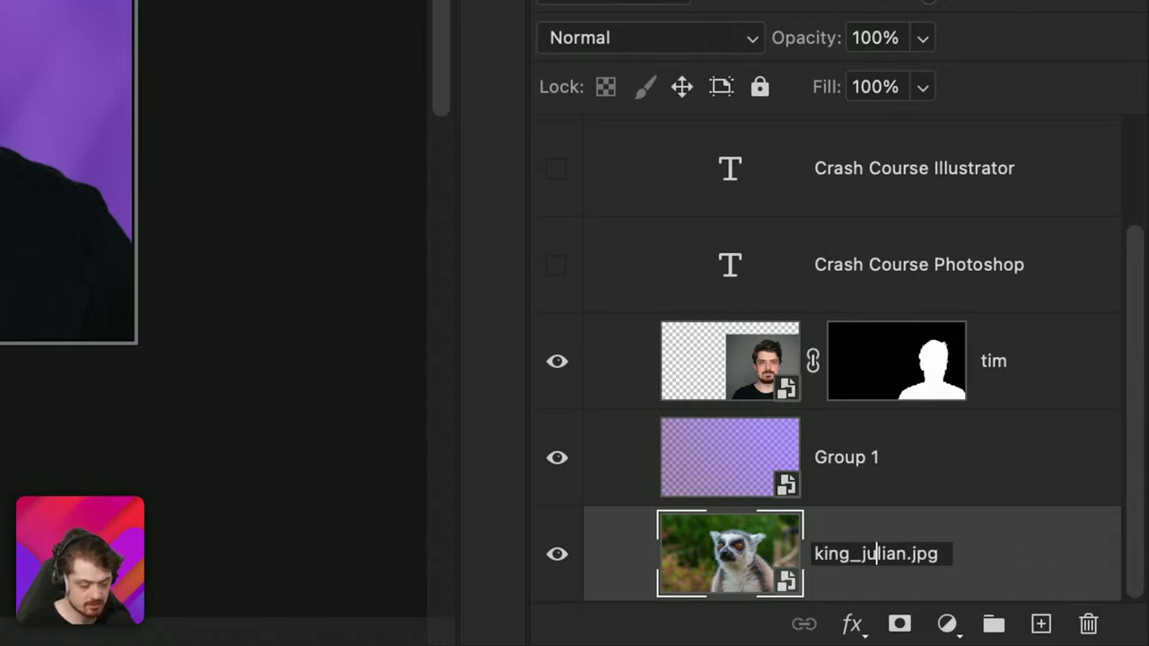
{"action": "key", "text": "Right"}
{"action": "key", "text": "Right"}
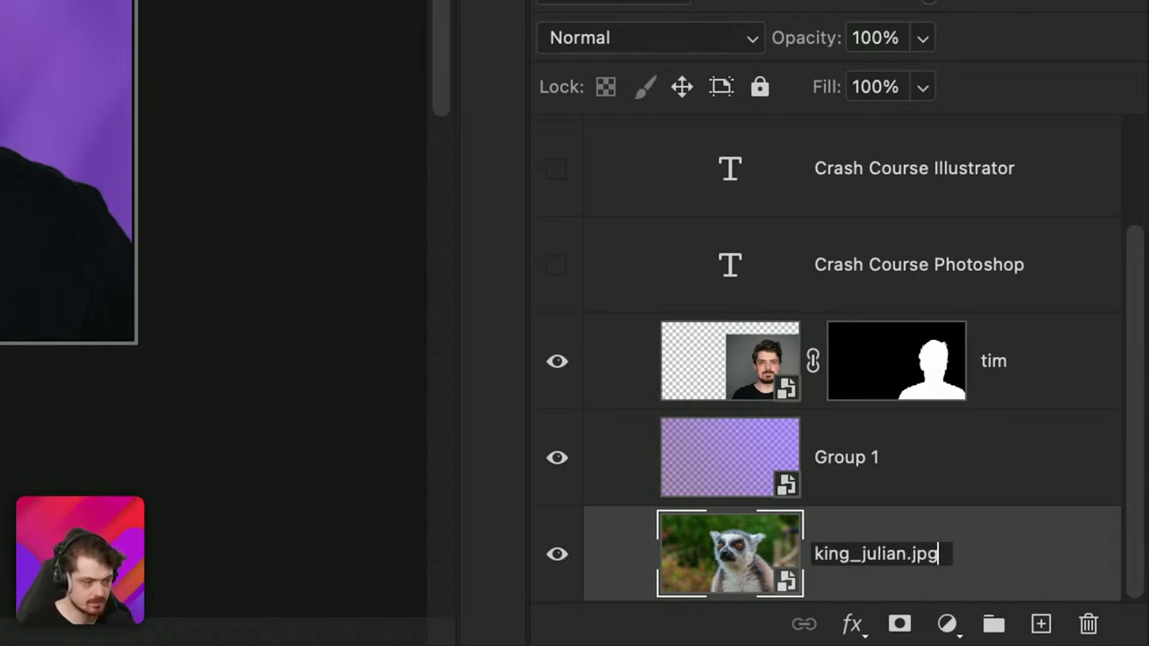
Step: Try 59% and 10 quality suffixes on the layer name, then remove them
{"action": "type", "text": "59%"}
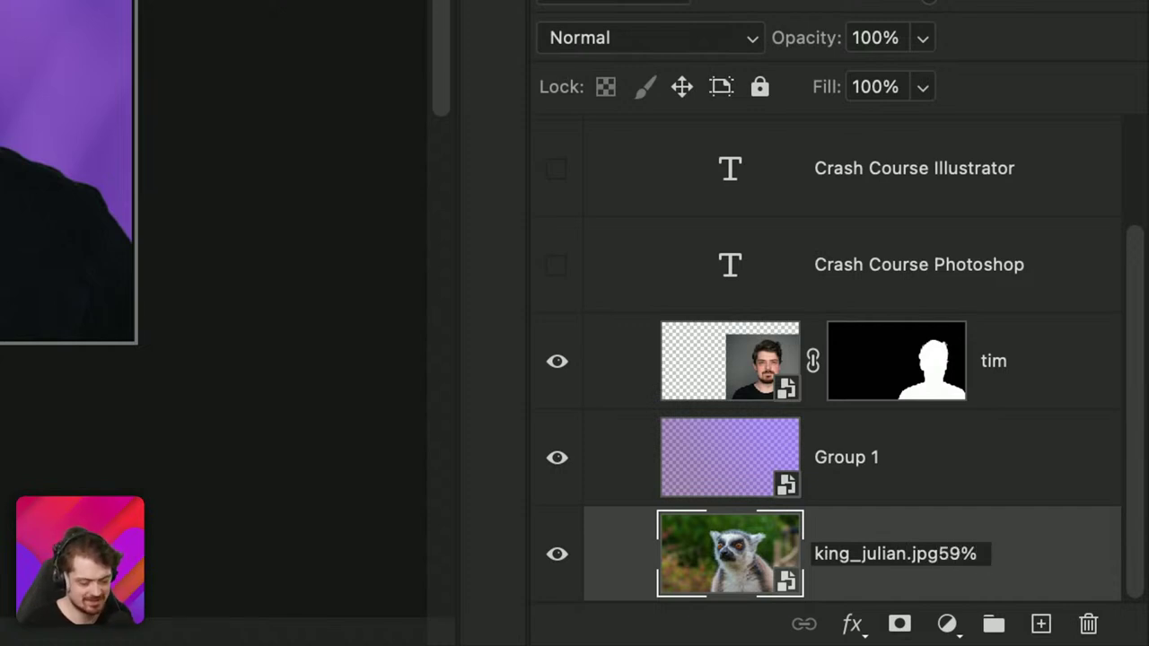
{"action": "key", "text": "BackSpace"}
{"action": "key", "text": "BackSpace"}
{"action": "key", "text": "BackSpace"}
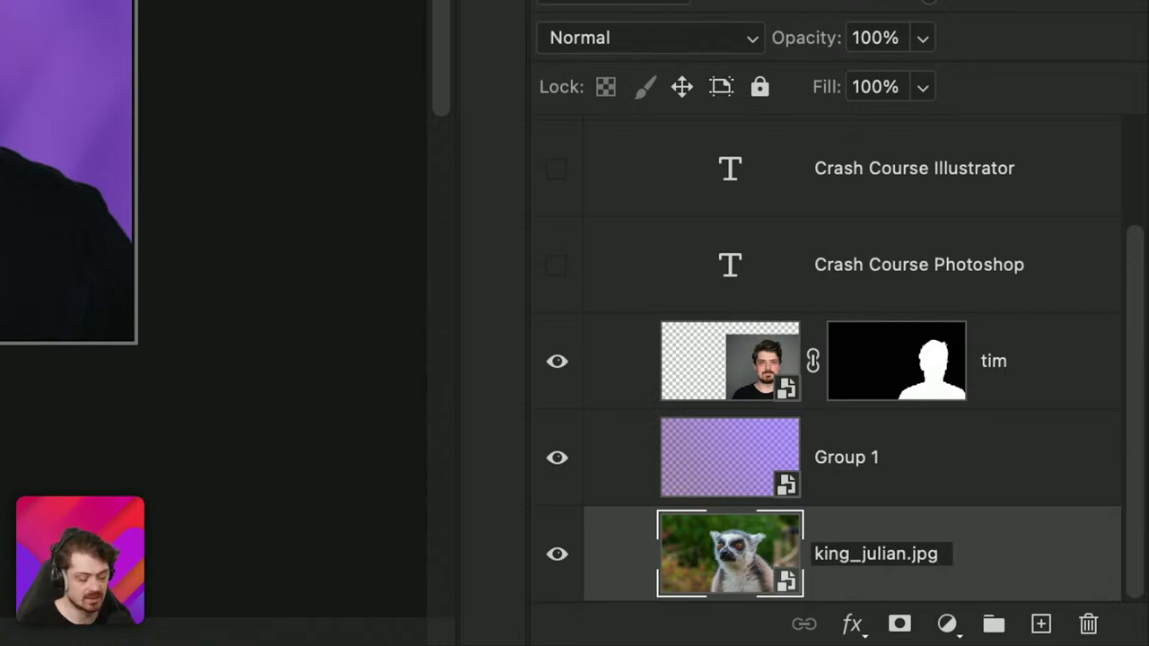
{"action": "type", "text": "5"}
{"action": "key", "text": "BackSpace"}
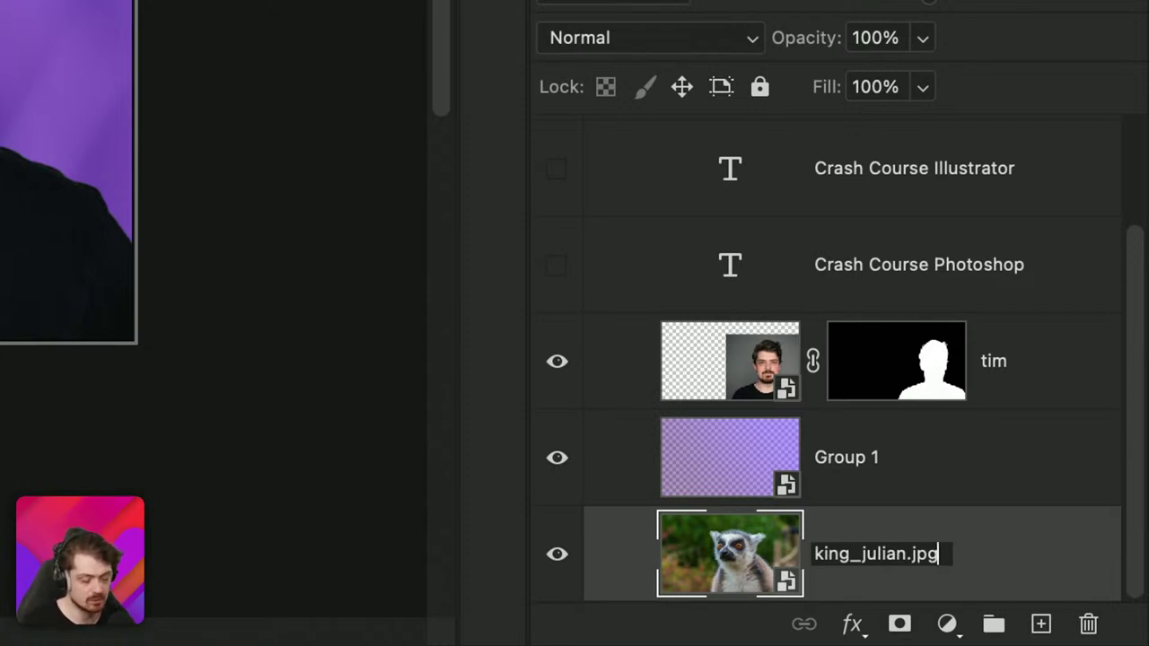
{"action": "type", "text": "10"}
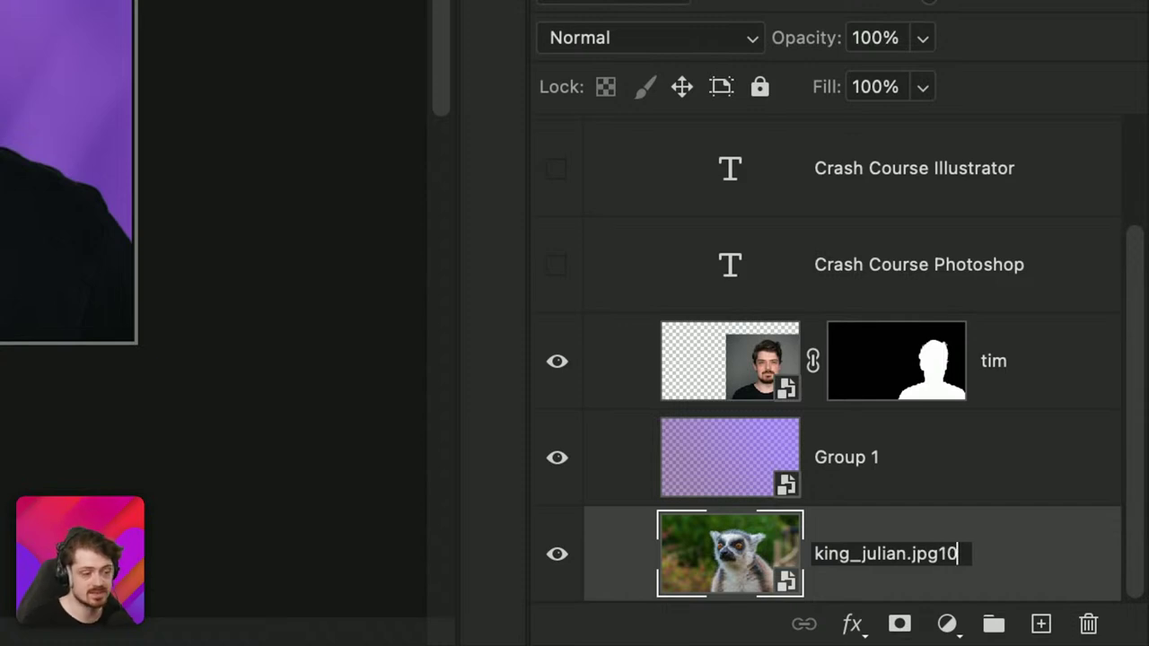
{"action": "key", "text": "BackSpace"}
{"action": "key", "text": "BackSpace"}
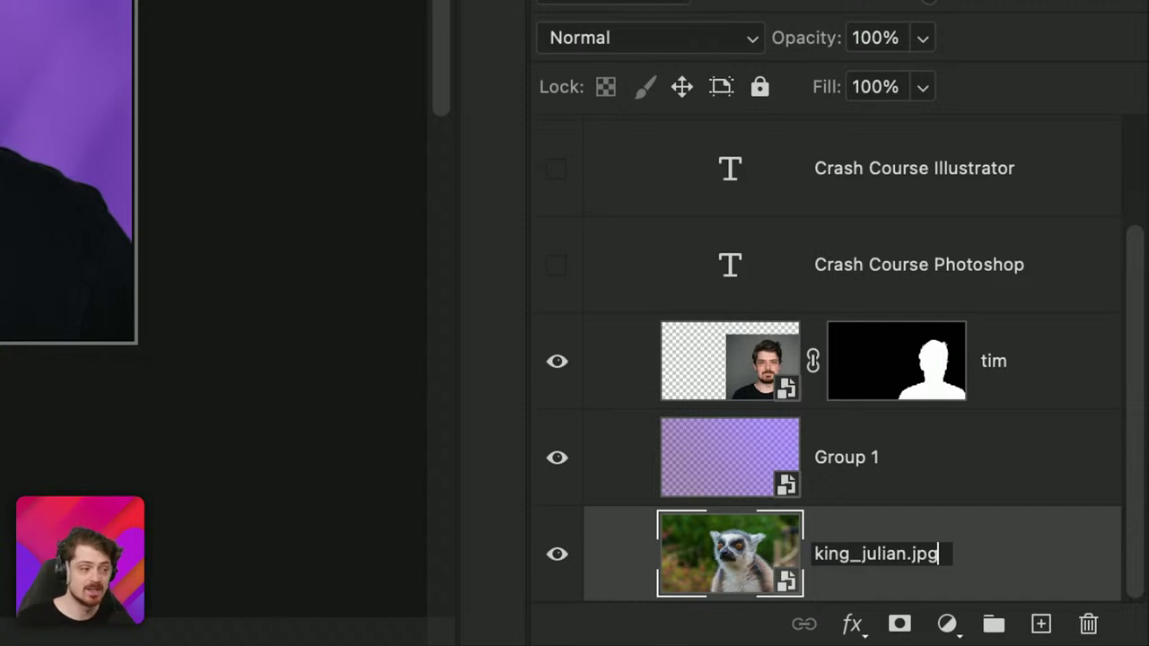
Step: Swap the jpg extension for png, trying png24 before ending at 'king_julian.png8'
{"action": "key", "text": "BackSpace"}
{"action": "key", "text": "BackSpace"}
{"action": "key", "text": "BackSpace"}
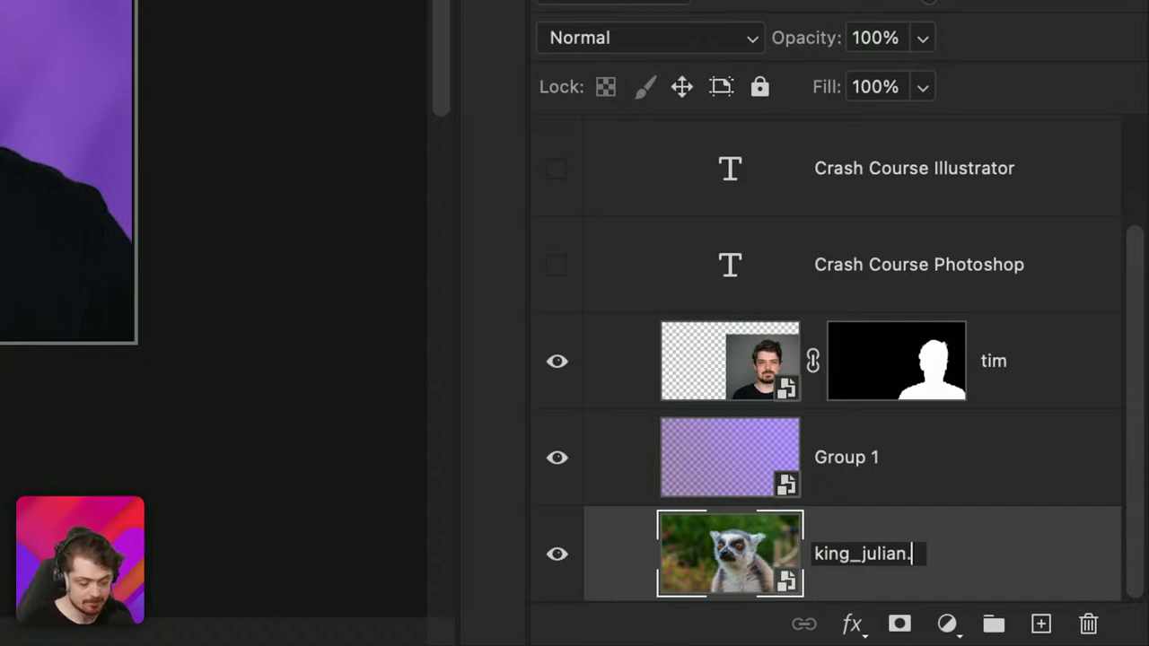
{"action": "type", "text": "png"}
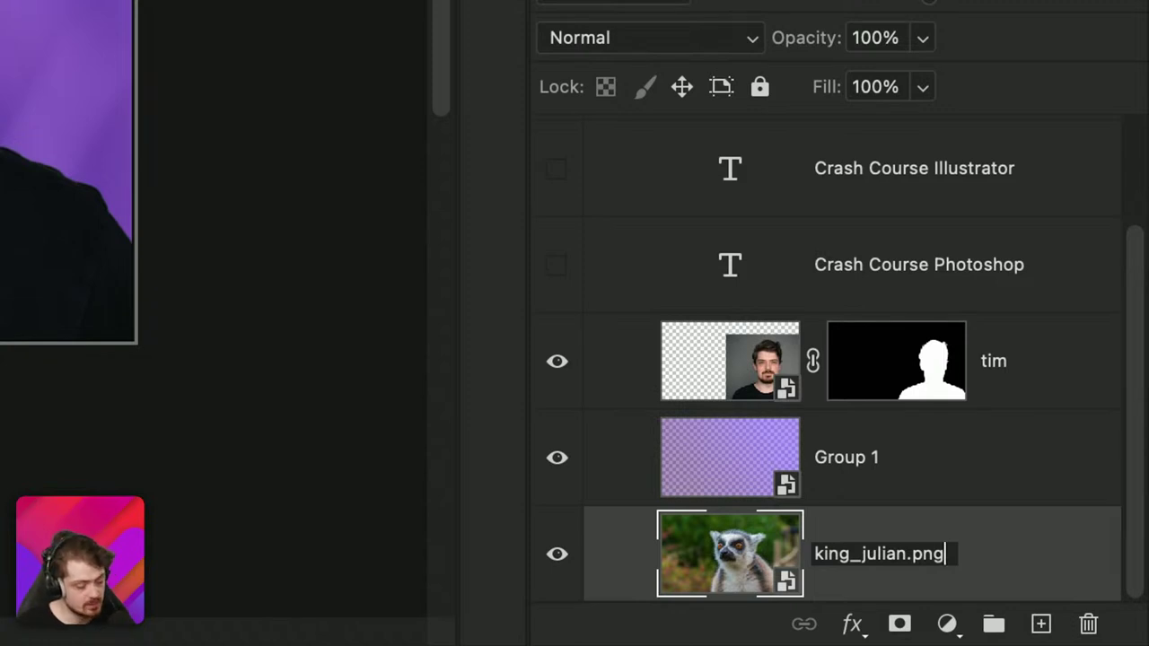
{"action": "type", "text": "24"}
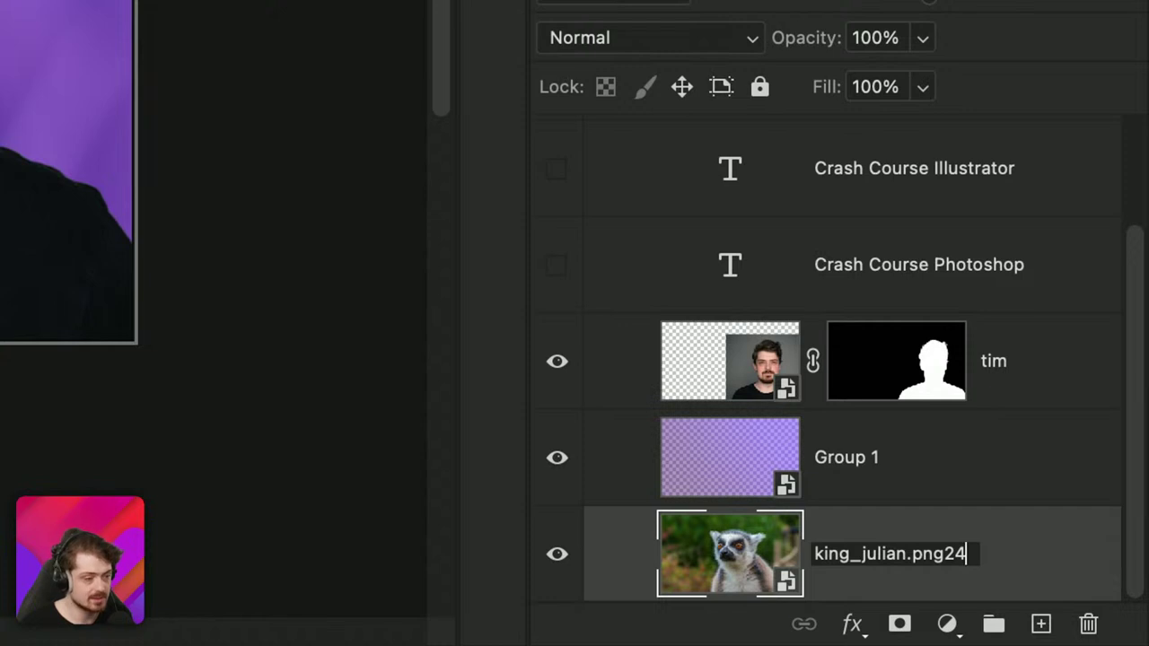
{"action": "key", "text": "BackSpace"}
{"action": "key", "text": "BackSpace"}
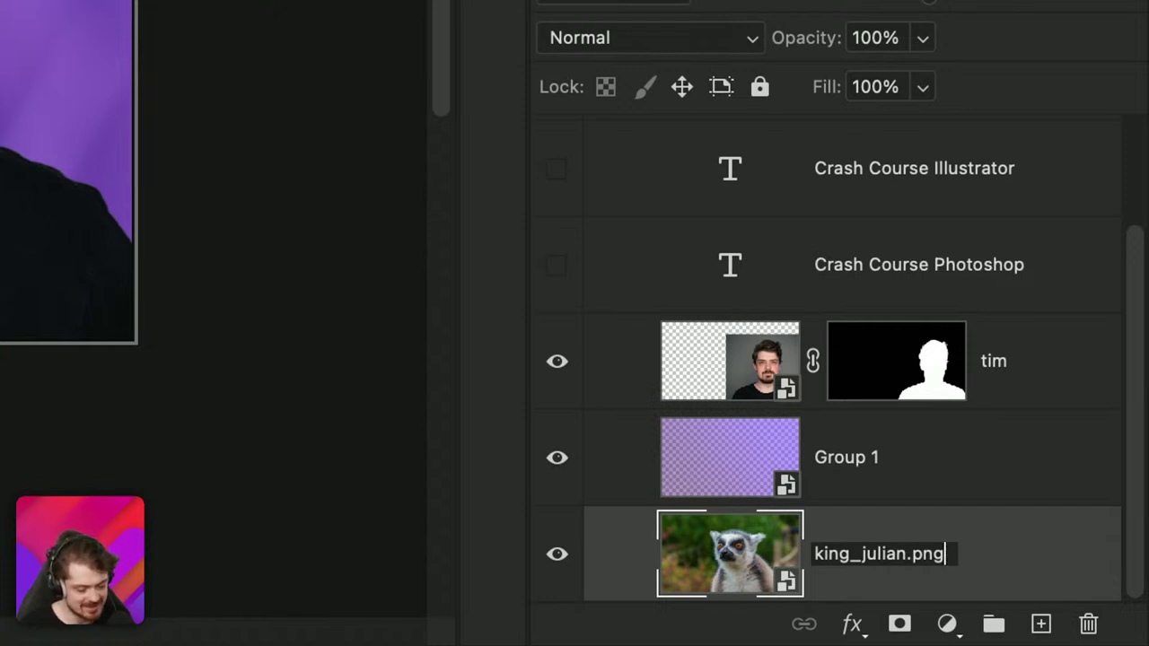
{"action": "type", "text": "8"}
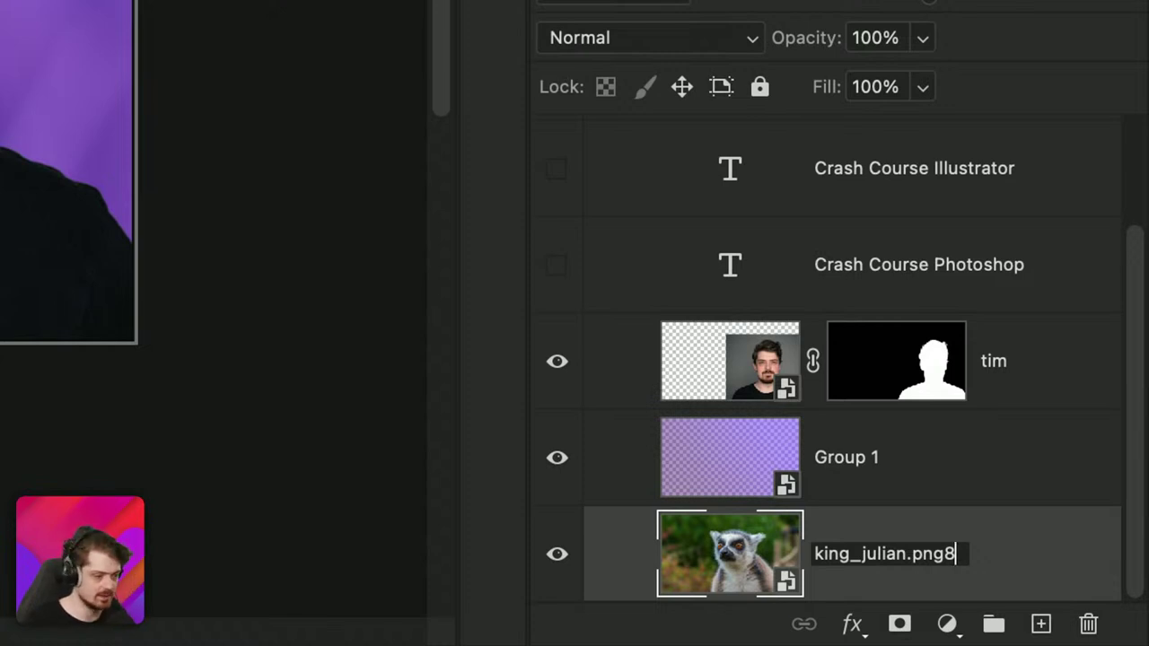
Step: Drop the trailing 8 so the name reads 'king_julian.png', then select the name text
{"action": "key", "text": "BackSpace"}
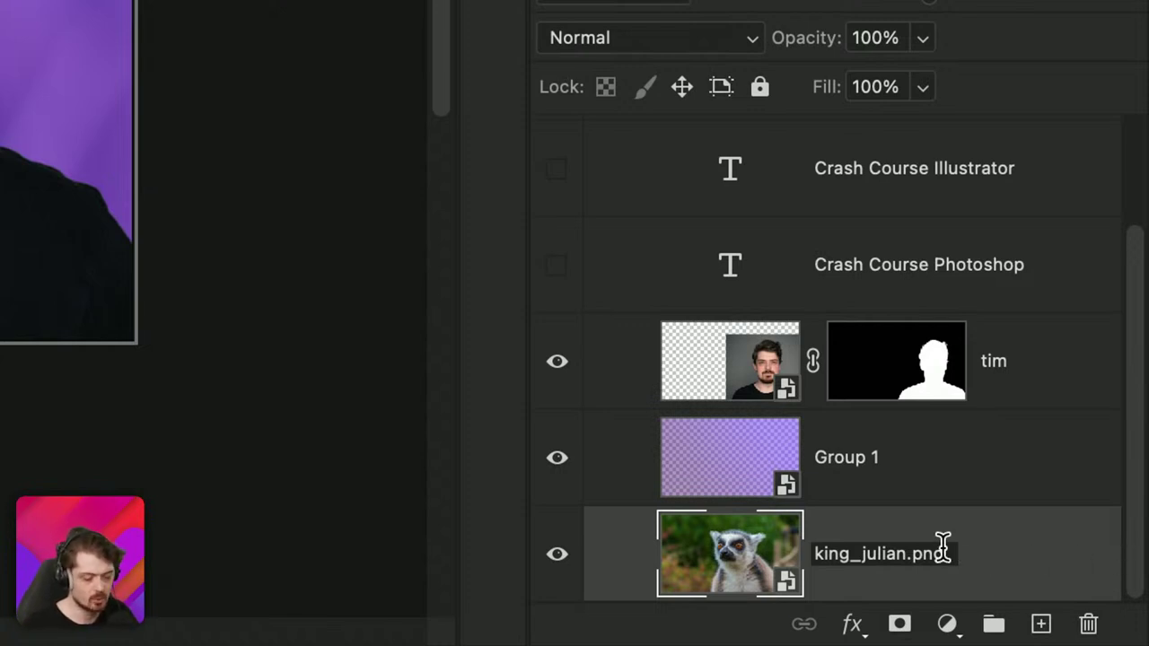
{"action": "left_click_drag", "start_coordinate": [948, 549], "coordinate": [811, 550]}
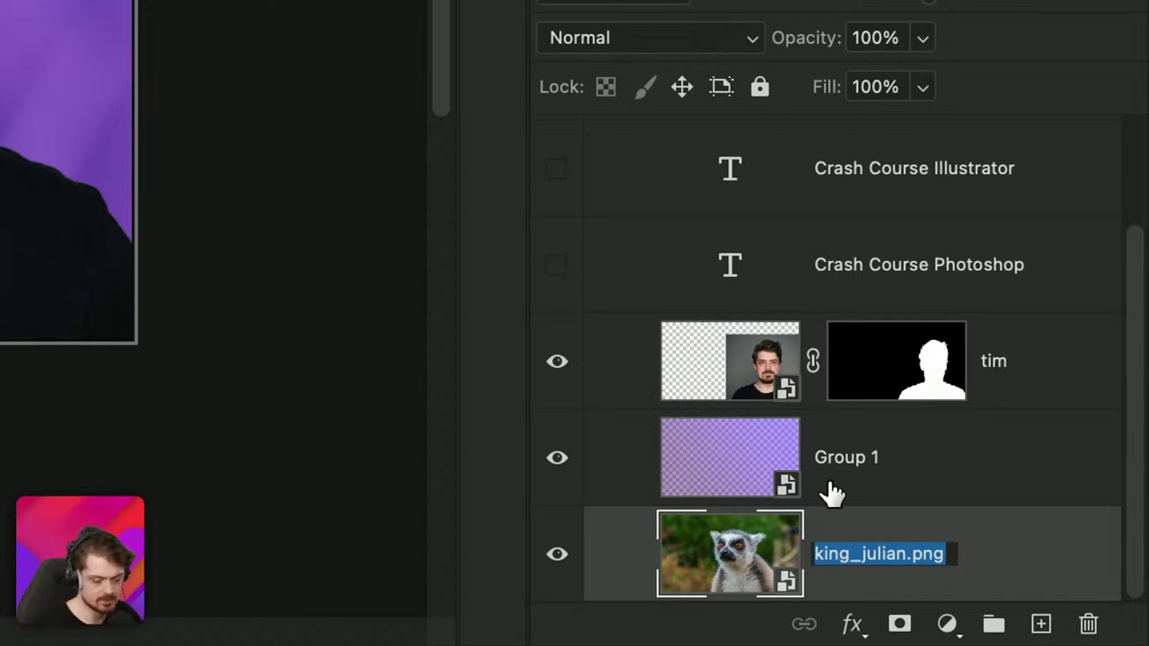
{"action": "scroll", "coordinate": [861, 464], "scroll_direction": "up", "scroll_amount": 3}
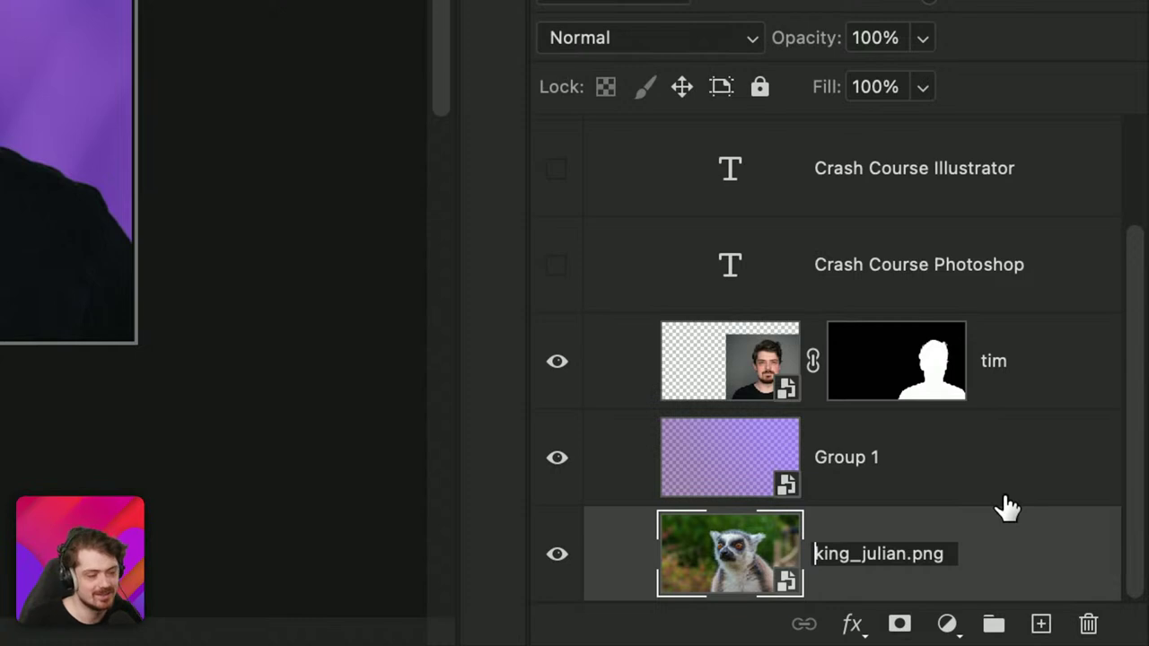
Step: Append ', king_julian.jpg, 50% king_julian.jpg' to the king_julian.png layer name
{"action": "double_click", "coordinate": [948, 549]}
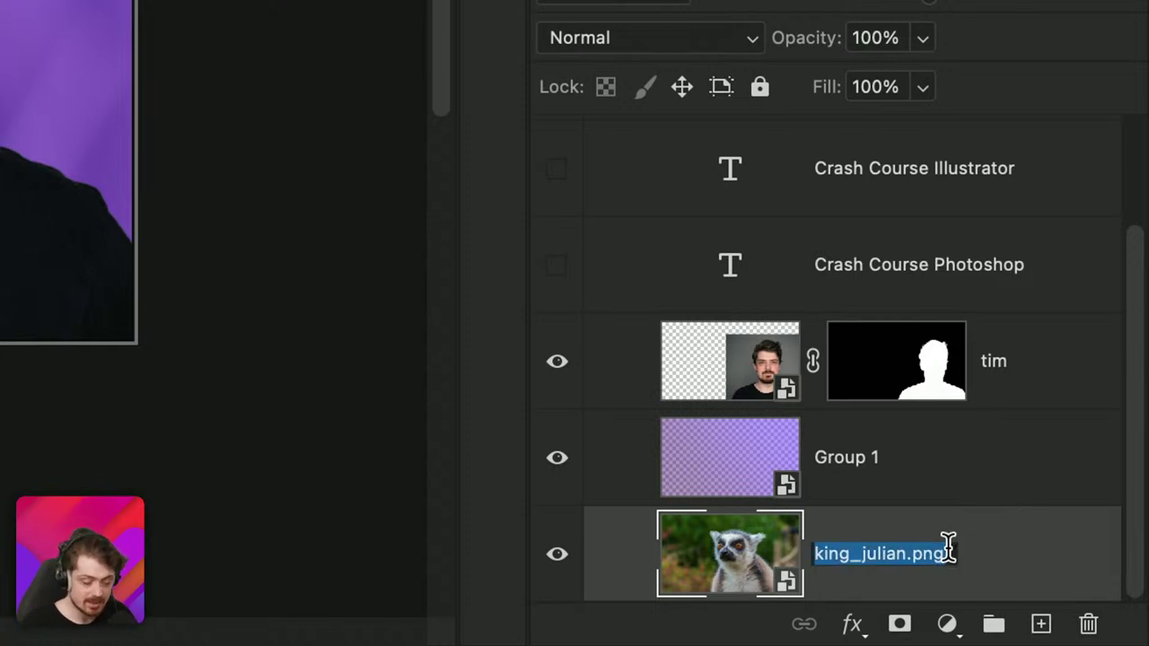
{"action": "left_click", "coordinate": [952, 552]}
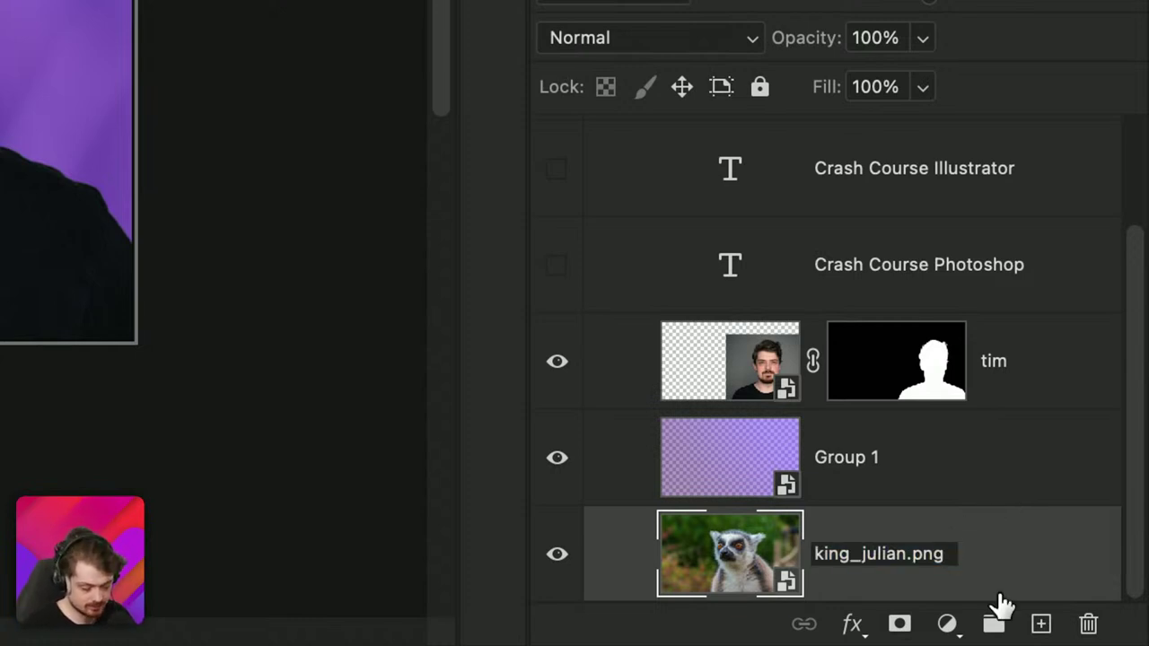
{"action": "type", "text": ","}
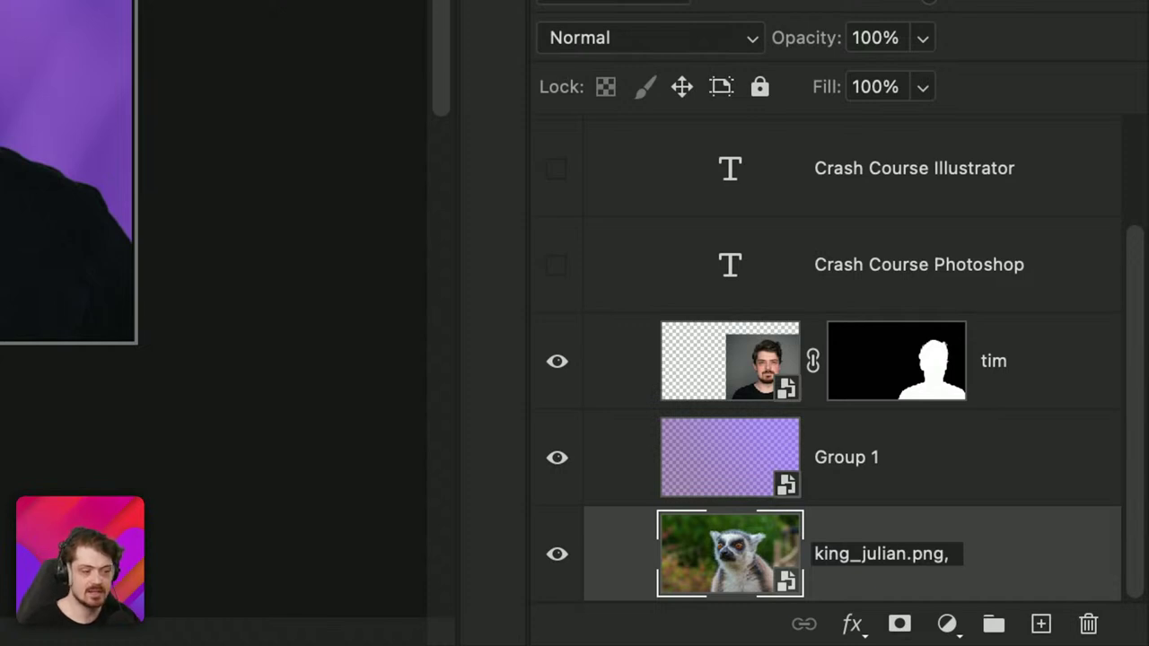
{"action": "type", "text": " king_ju"}
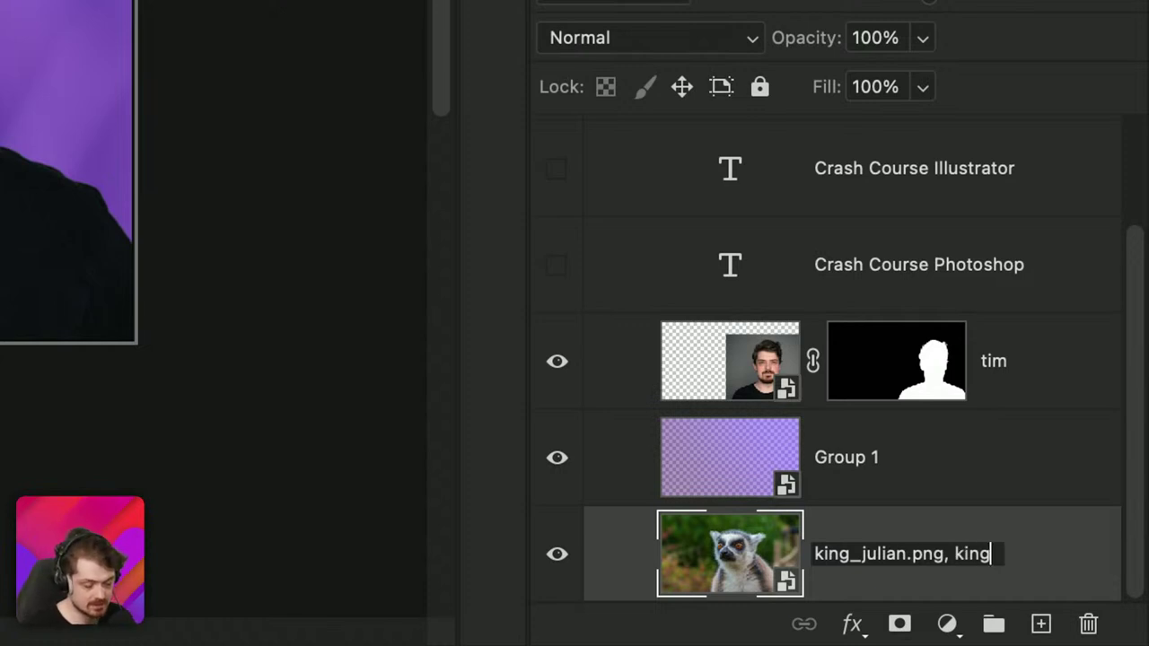
{"action": "type", "text": "lian.jp"}
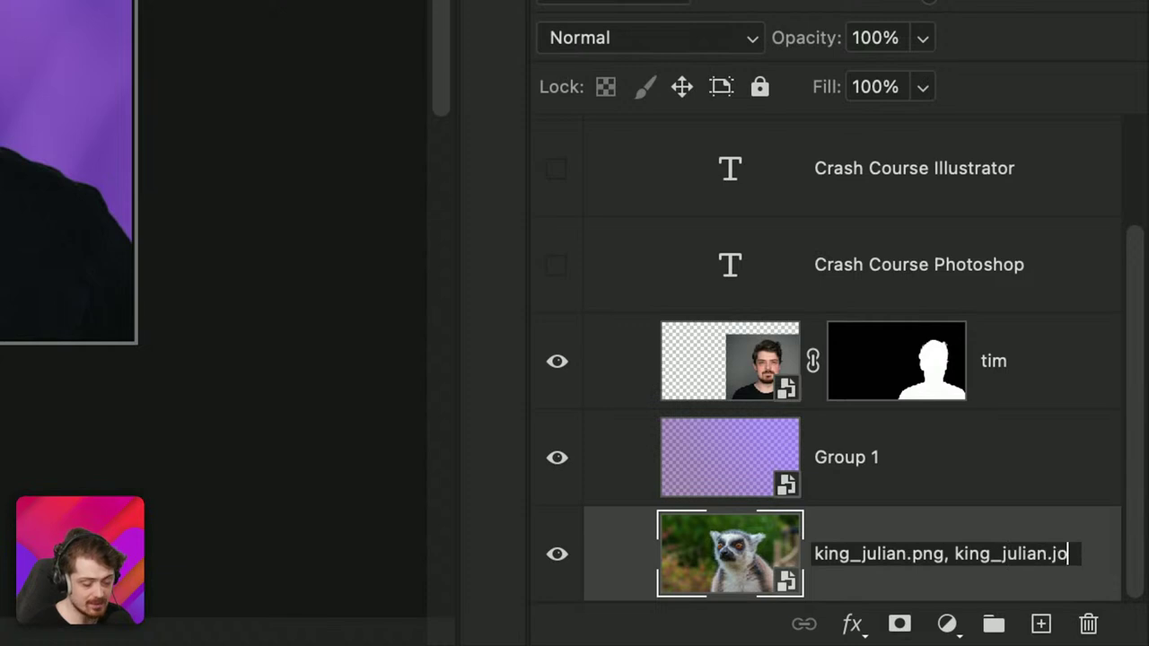
{"action": "key", "text": "BackSpace"}
{"action": "type", "text": "pg,"}
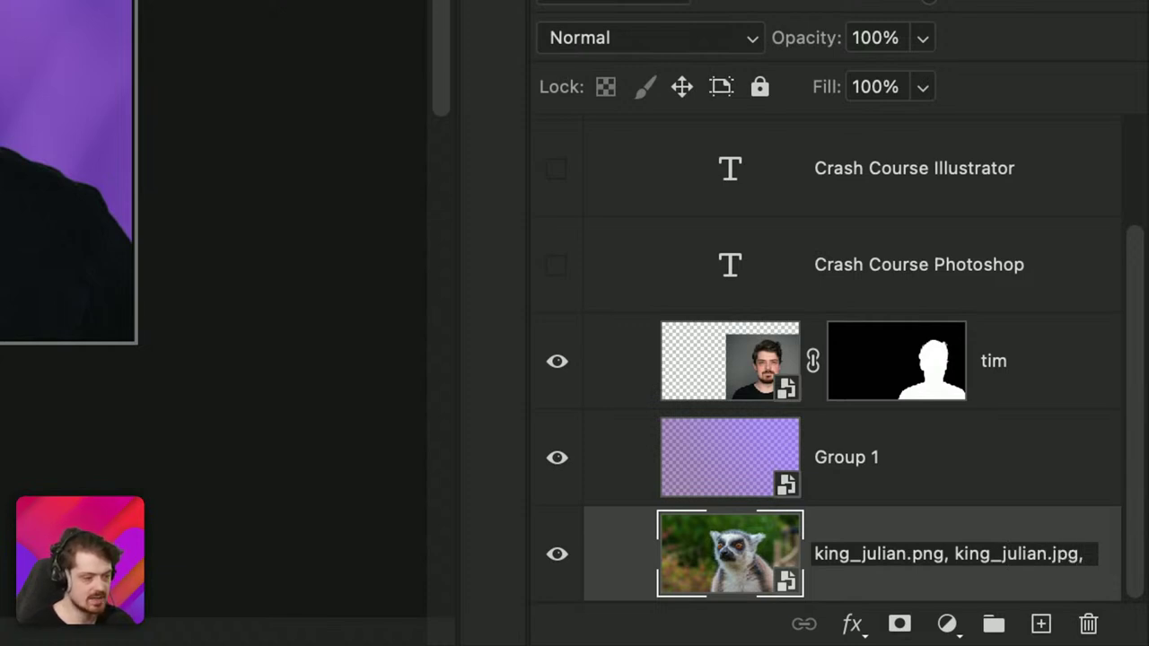
{"action": "type", "text": " 5"}
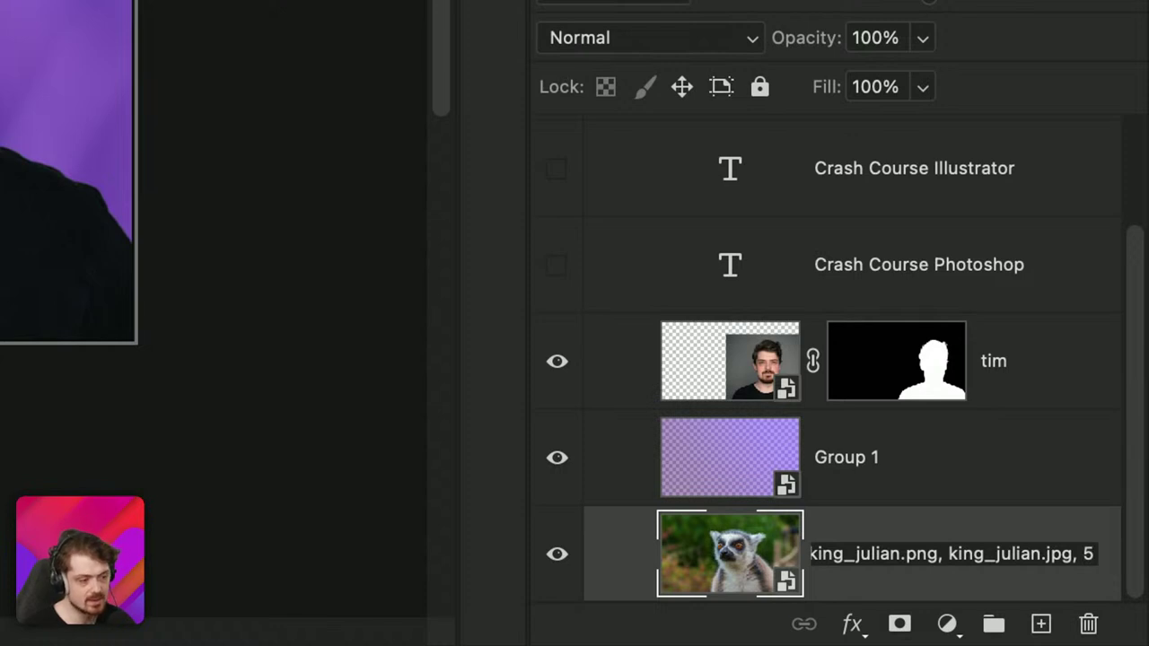
{"action": "type", "text": "0%"}
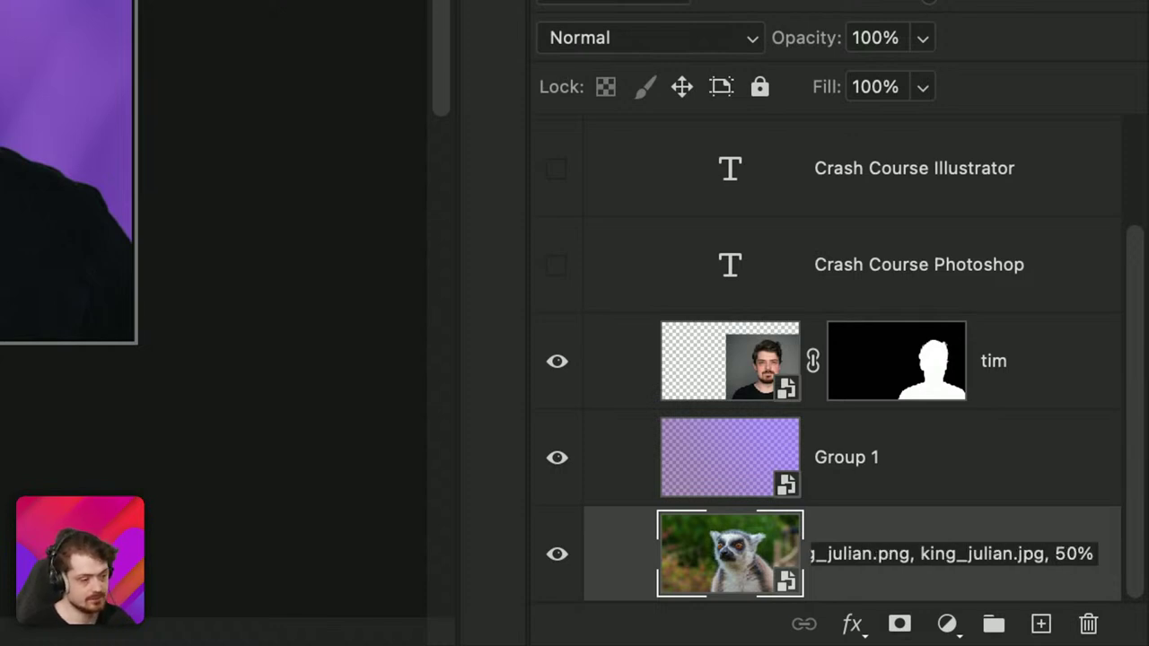
{"action": "type", "text": " king:j"}
{"action": "key", "text": "BackSpace"}
{"action": "key", "text": "BackSpace"}
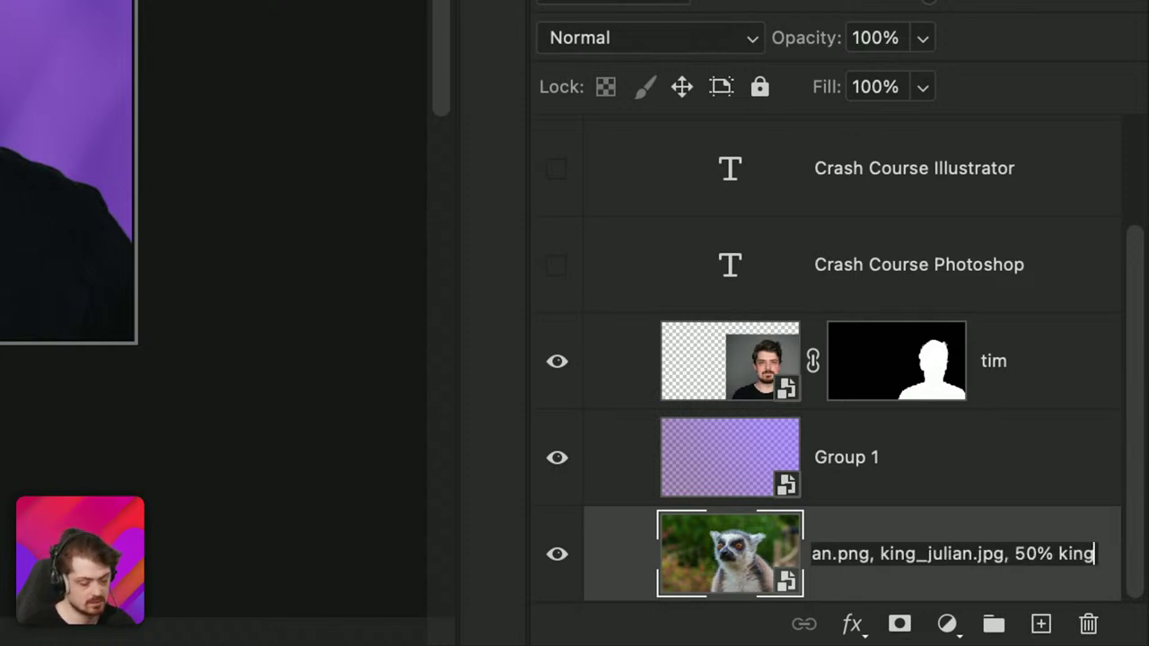
{"action": "type", "text": "_julian.jpg"}
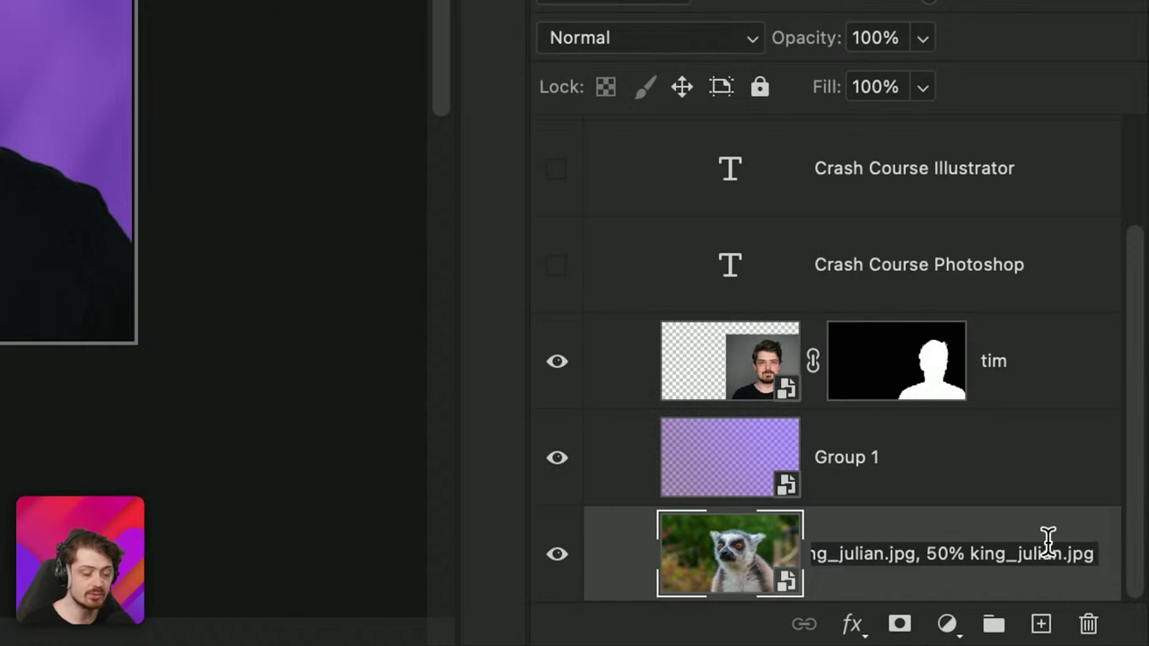
{"action": "left_click_drag", "start_coordinate": [1090, 543], "coordinate": [762, 551]}
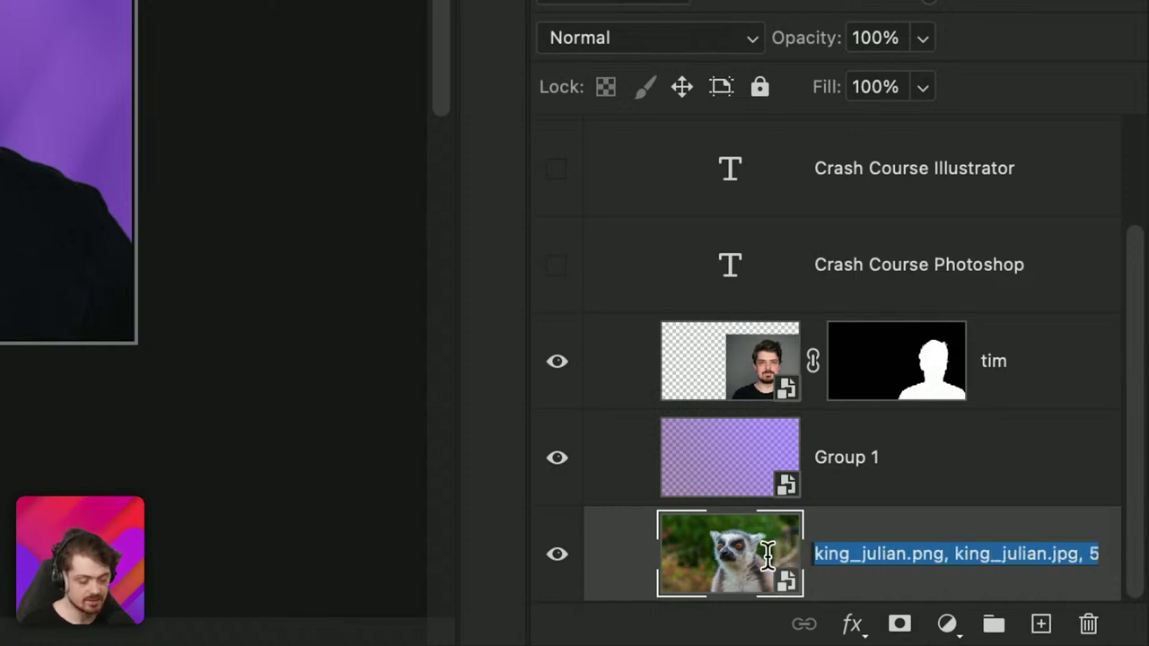
{"action": "left_click", "coordinate": [864, 555]}
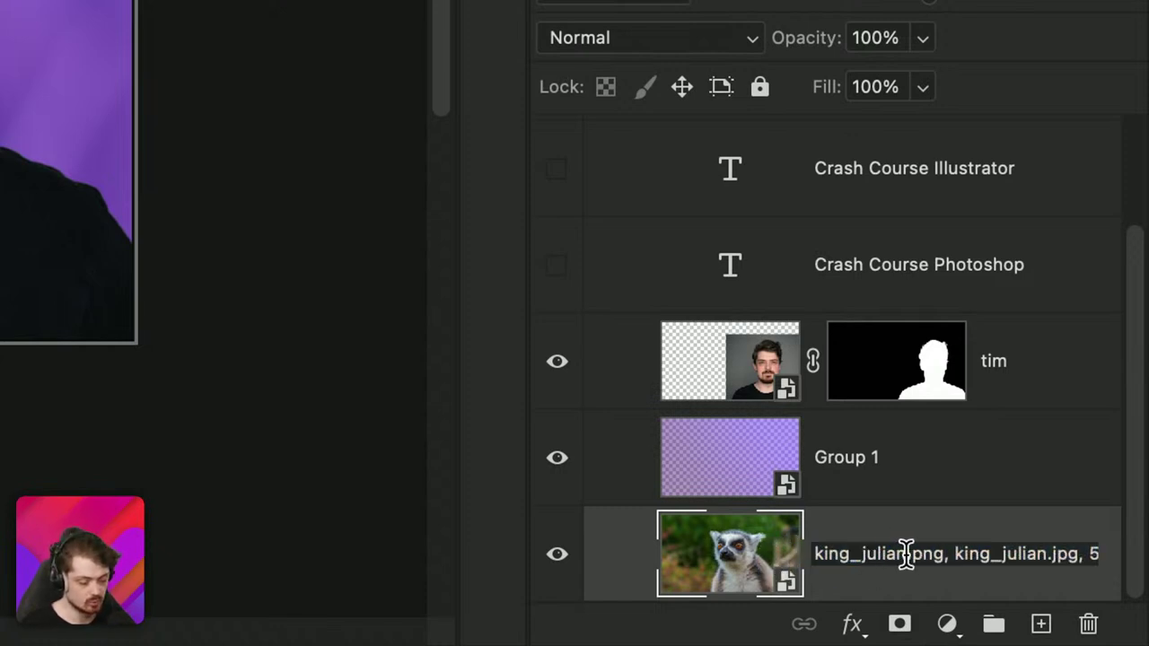
{"action": "left_click_drag", "start_coordinate": [947, 554], "coordinate": [818, 554]}
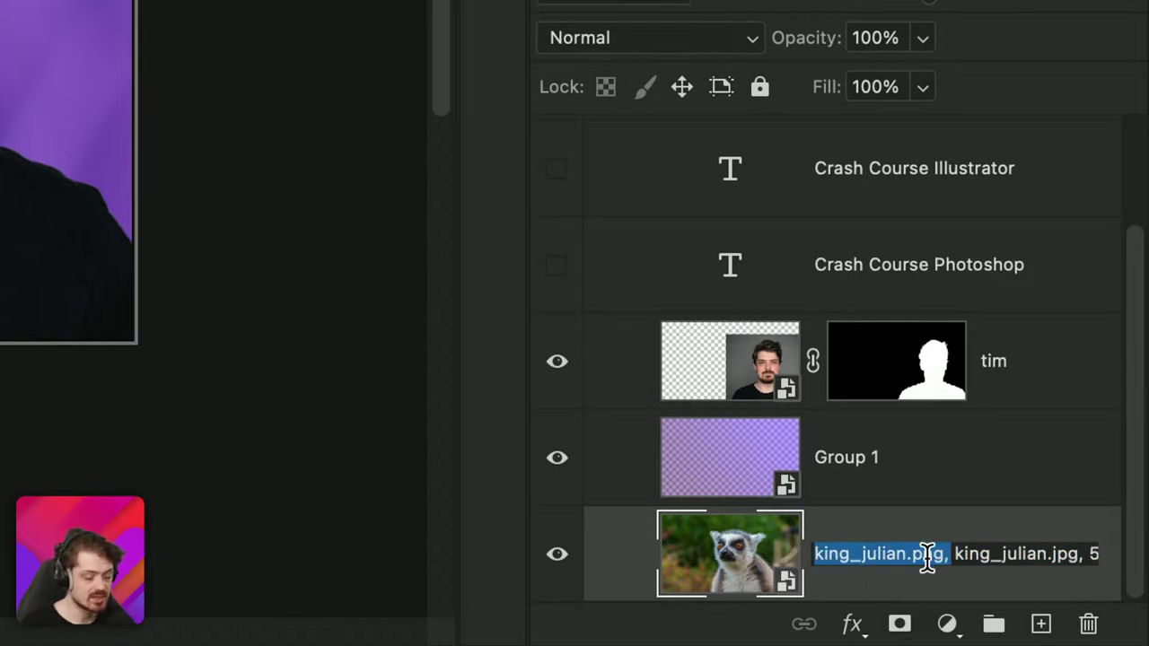
{"action": "left_click_drag", "start_coordinate": [953, 553], "coordinate": [1076, 553]}
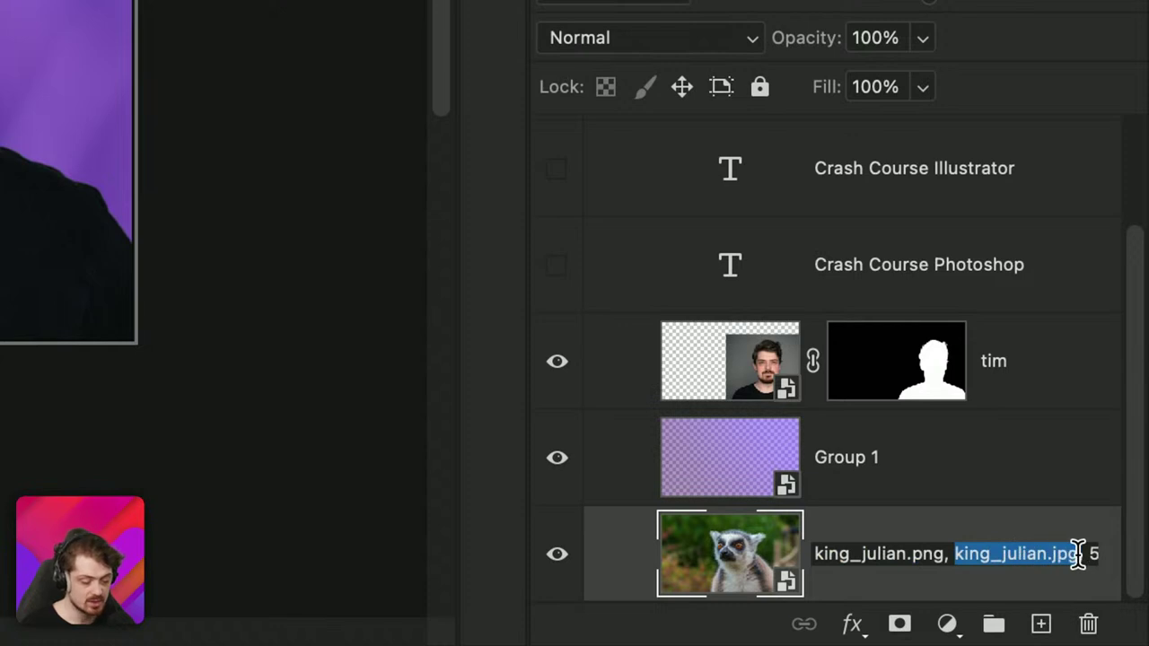
{"action": "left_click", "coordinate": [1079, 556]}
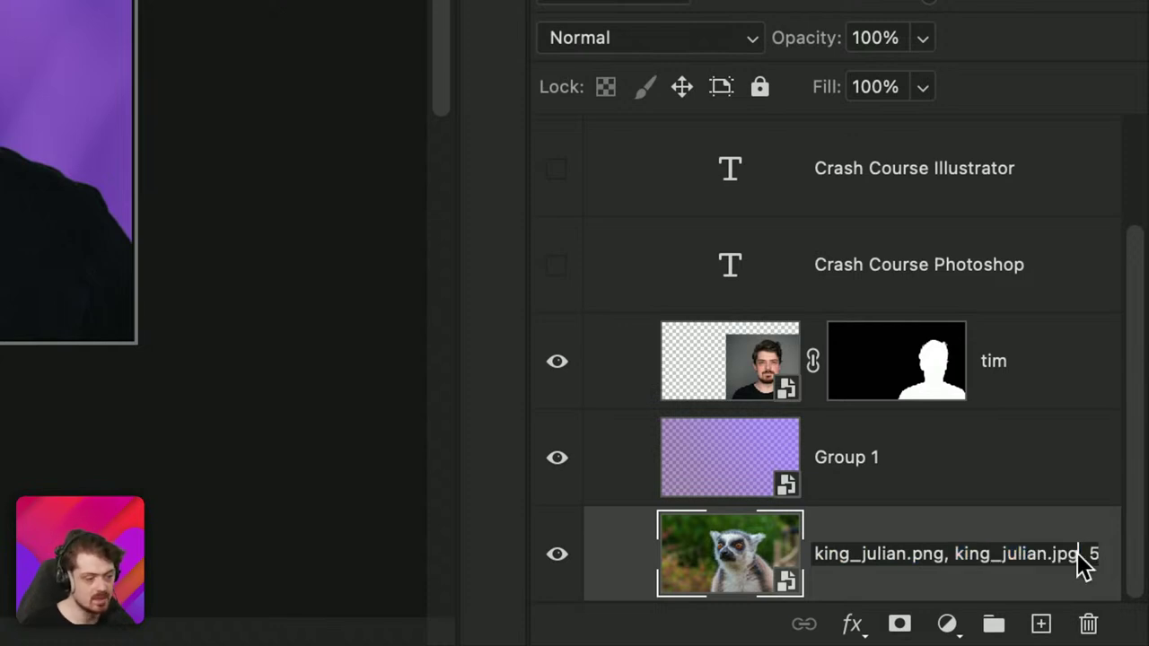
{"action": "left_click_drag", "start_coordinate": [1071, 554], "coordinate": [1134, 553]}
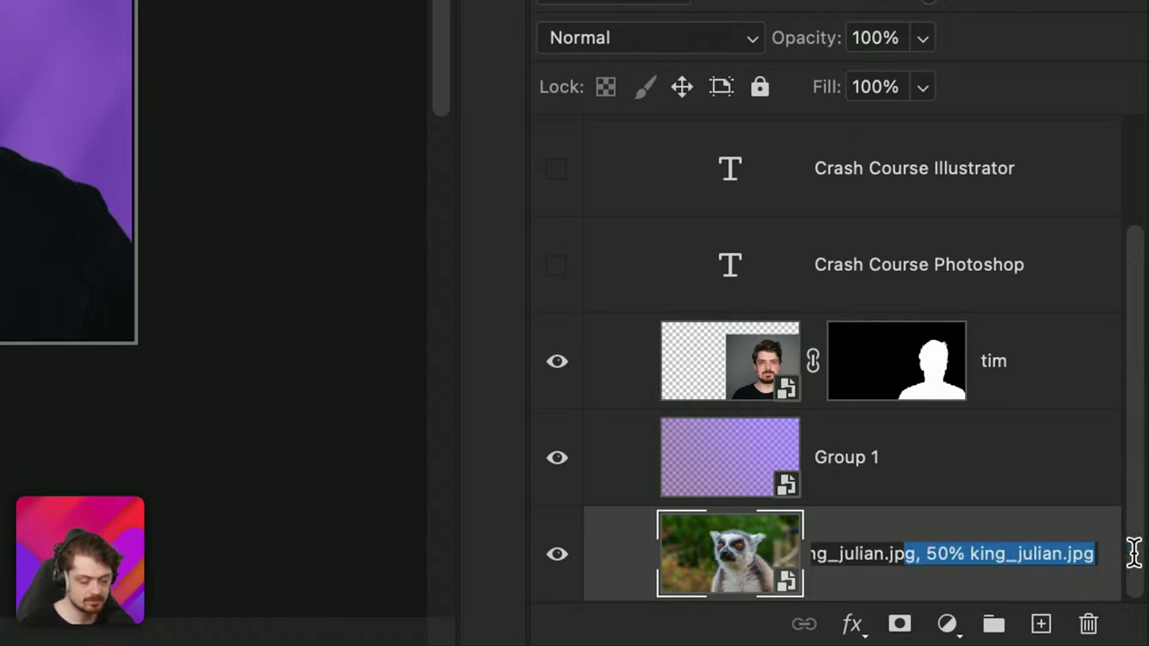
{"action": "left_click", "coordinate": [1083, 554]}
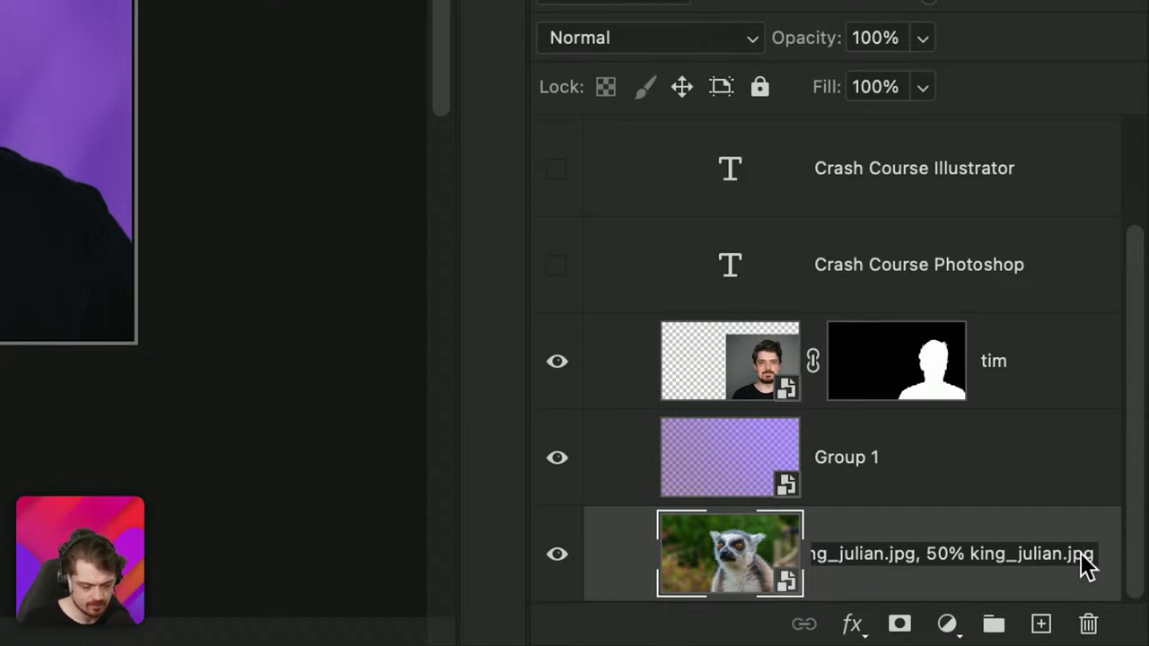
{"action": "left_click_drag", "start_coordinate": [1091, 554], "coordinate": [661, 543]}
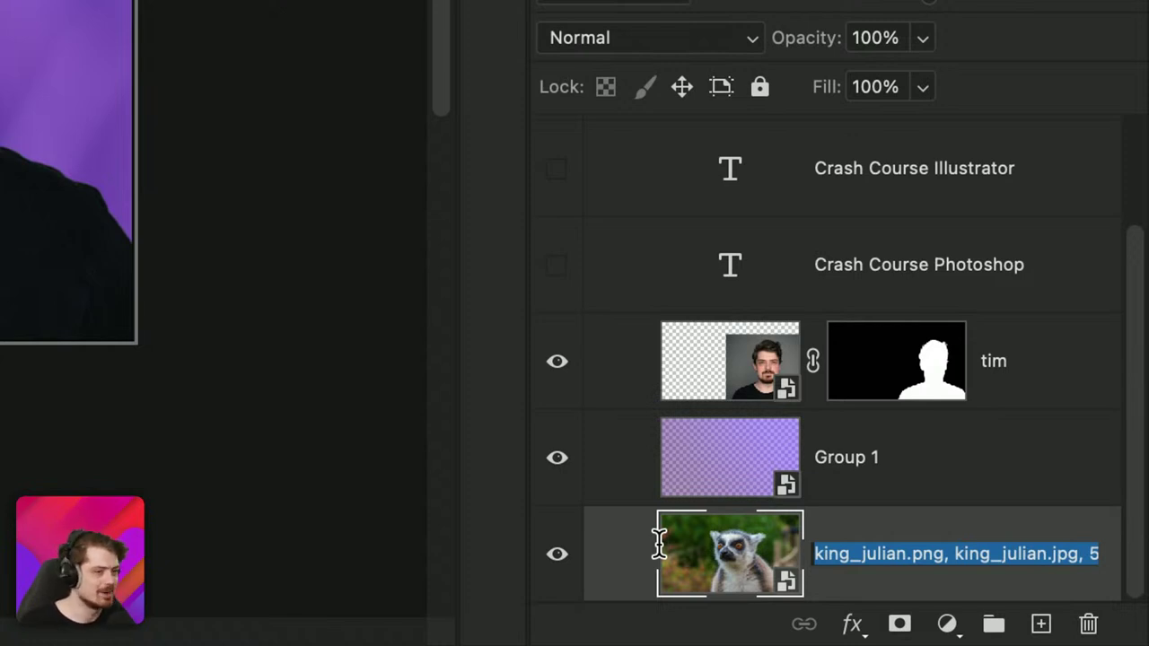
{"action": "left_click", "coordinate": [825, 549]}
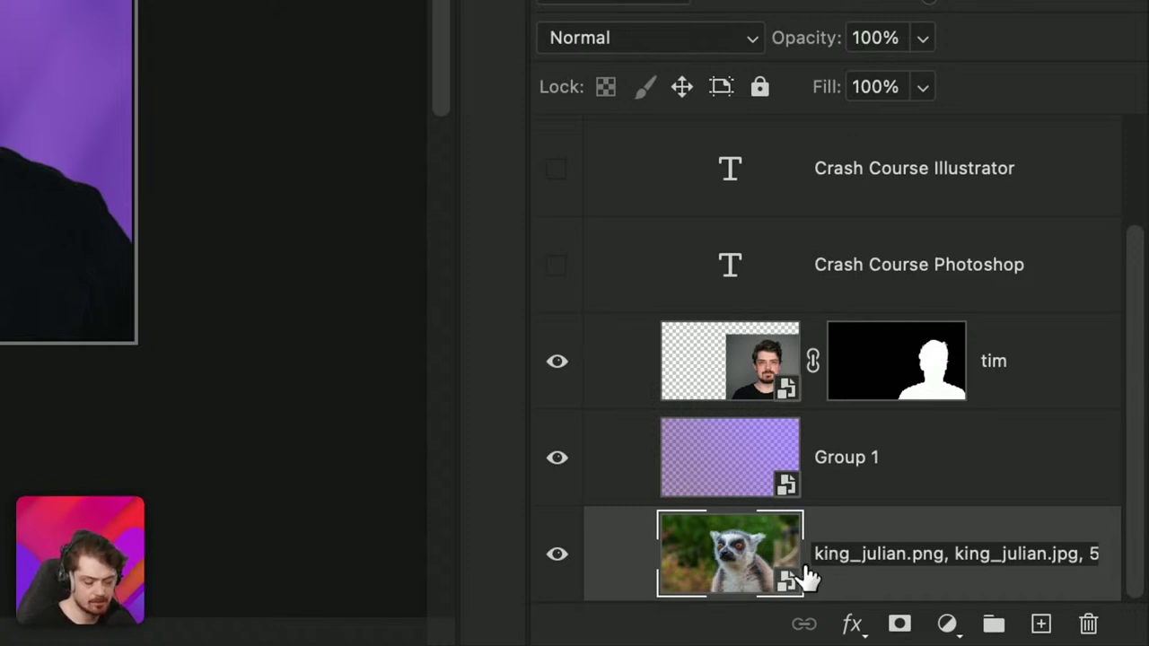
{"action": "triple_click", "coordinate": [822, 555]}
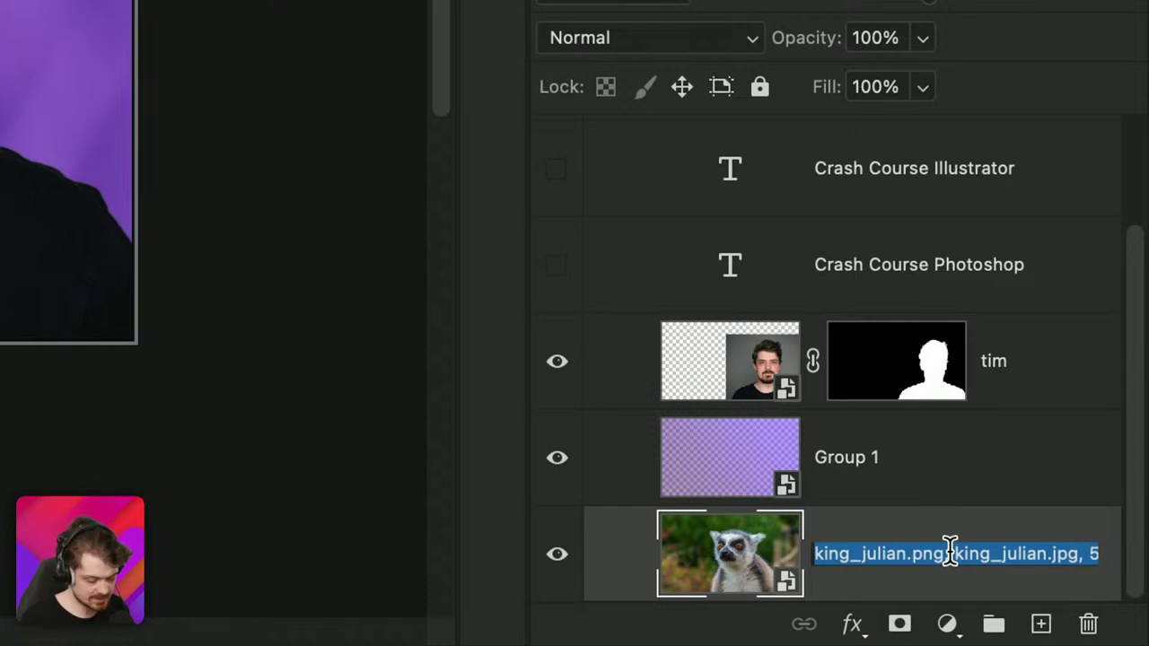
Step: Clear the layer name and enter a bracketed folder path ending in '/kingJulian'
{"action": "key", "text": "BackSpace"}
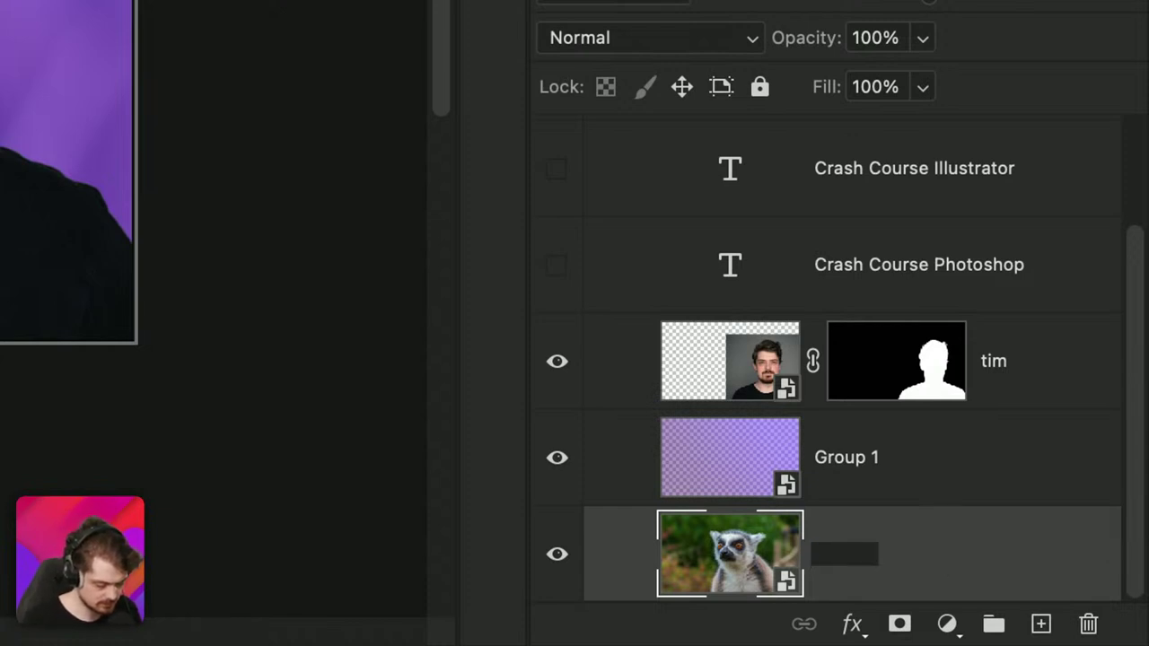
{"action": "type", "text": "l"}
{"action": "key", "text": "BackSpace"}
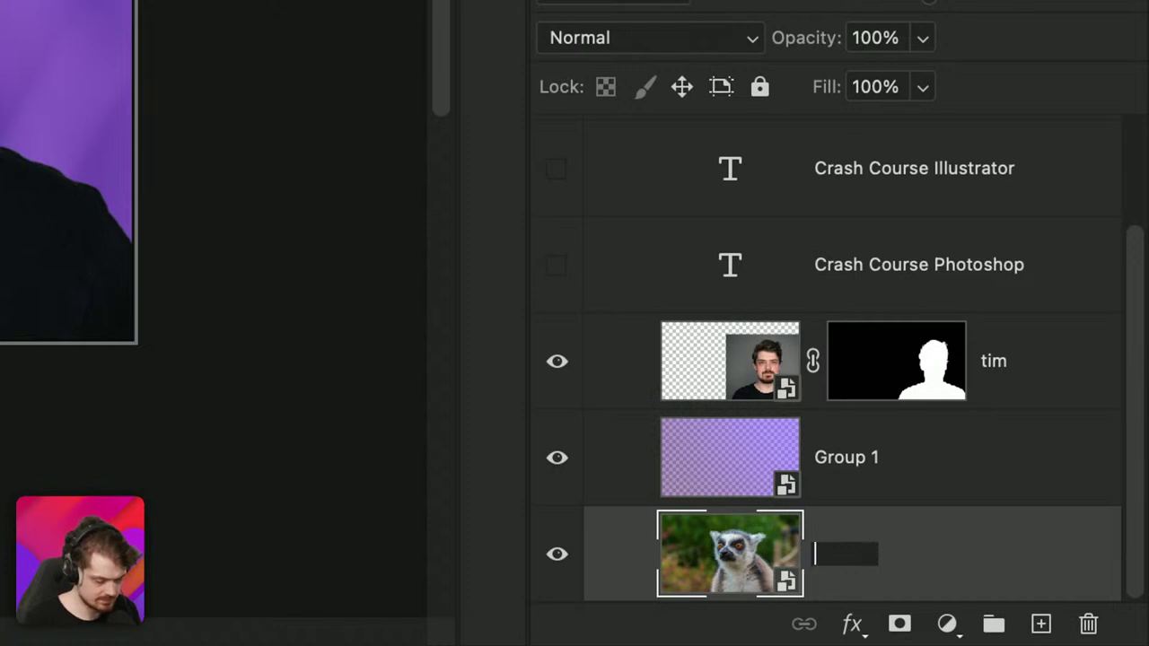
{"action": "type", "text": "[]"}
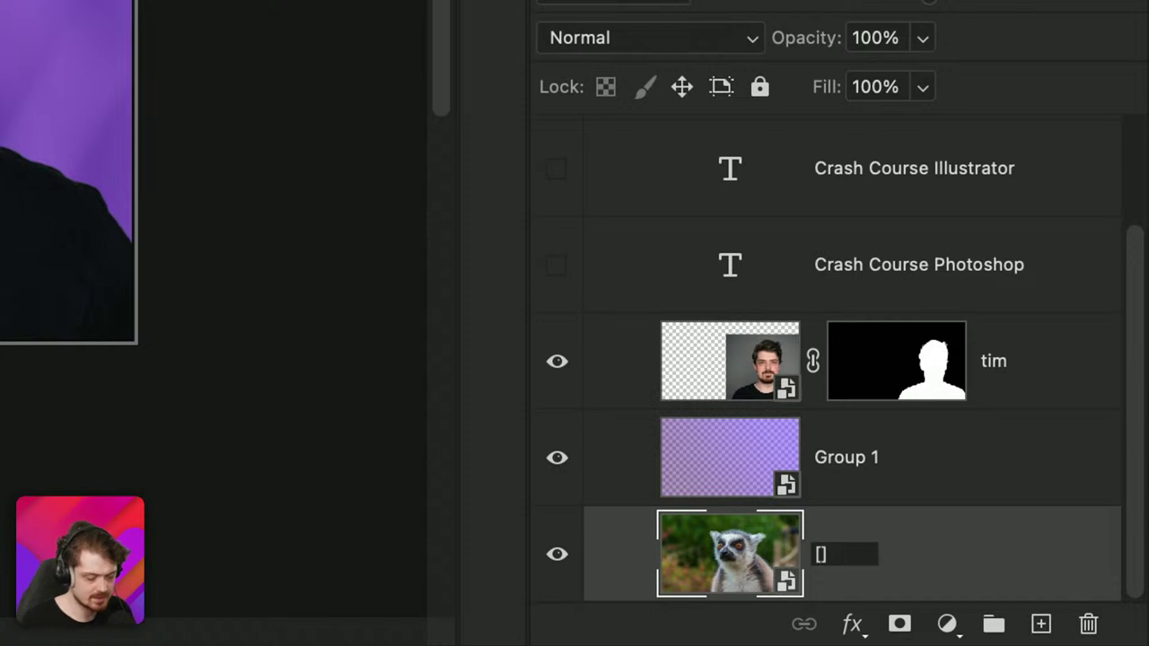
{"action": "type", "text": "folder"}
{"action": "key", "text": "Right"}
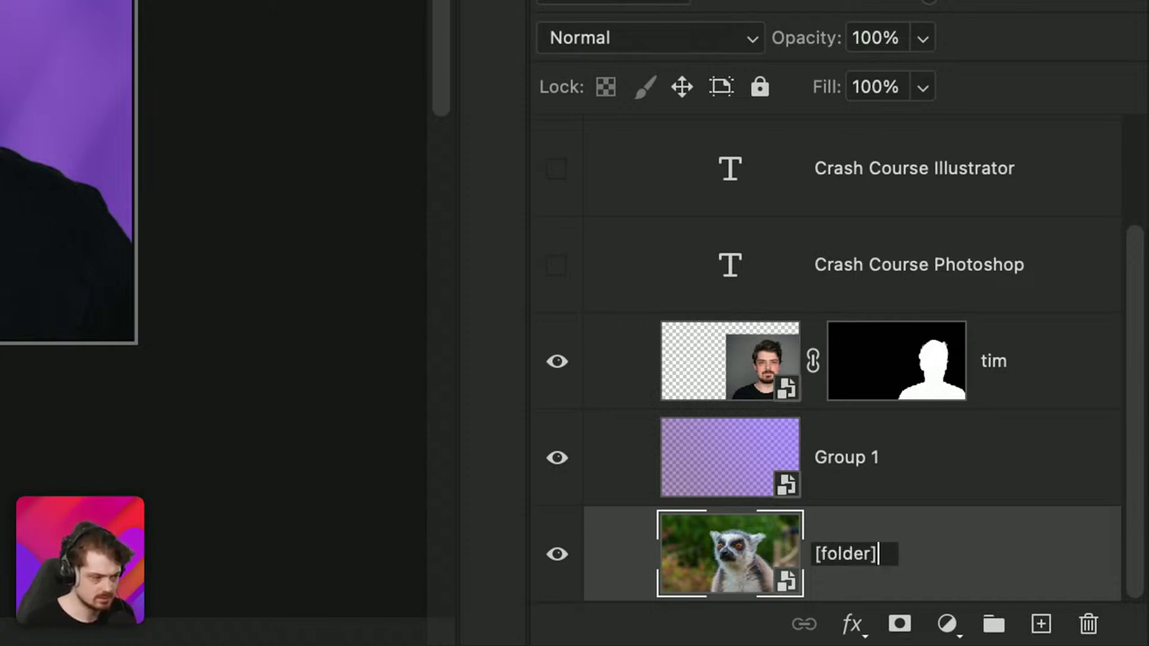
{"action": "type", "text": "/"}
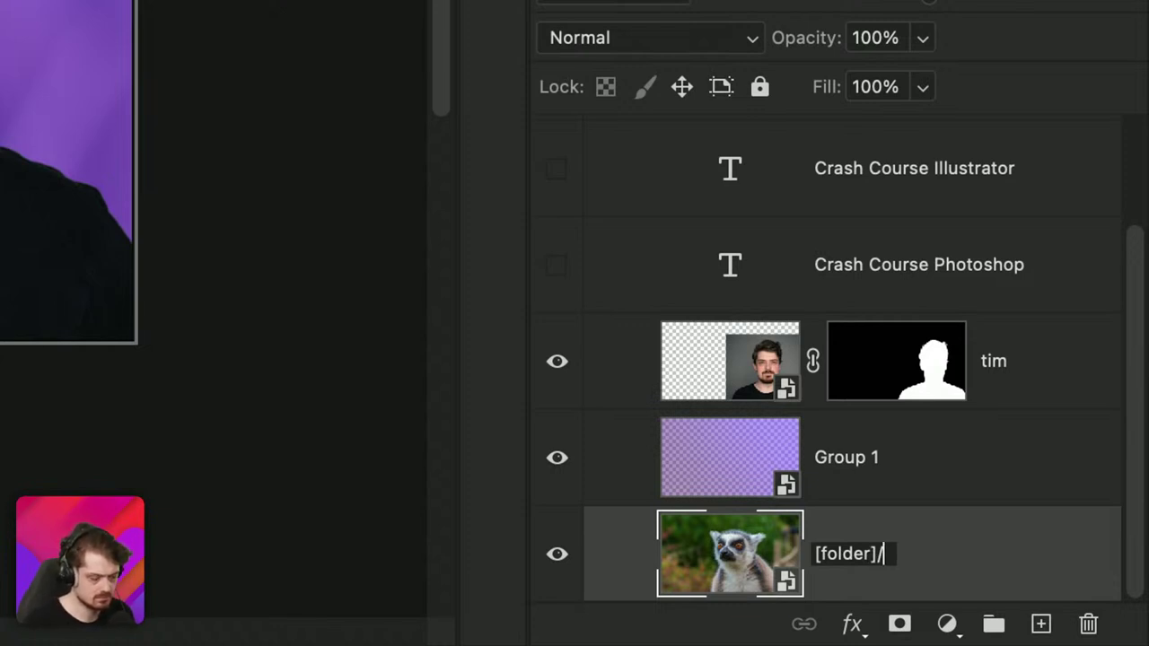
{"action": "type", "text": "D"}
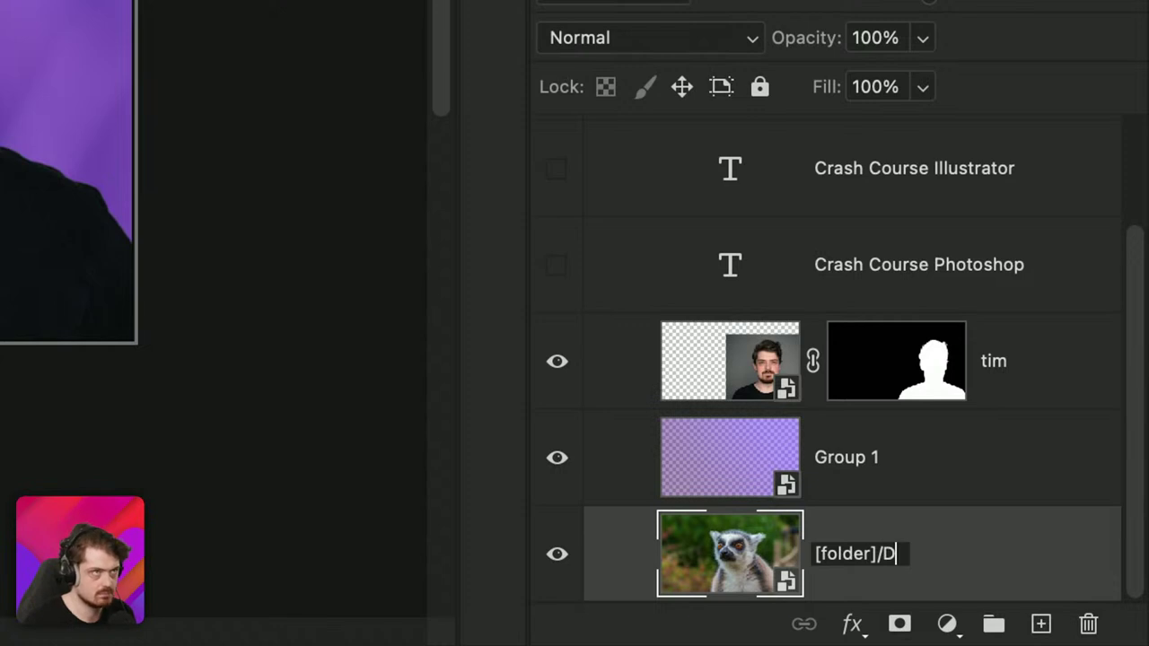
{"action": "key", "text": "BackSpace"}
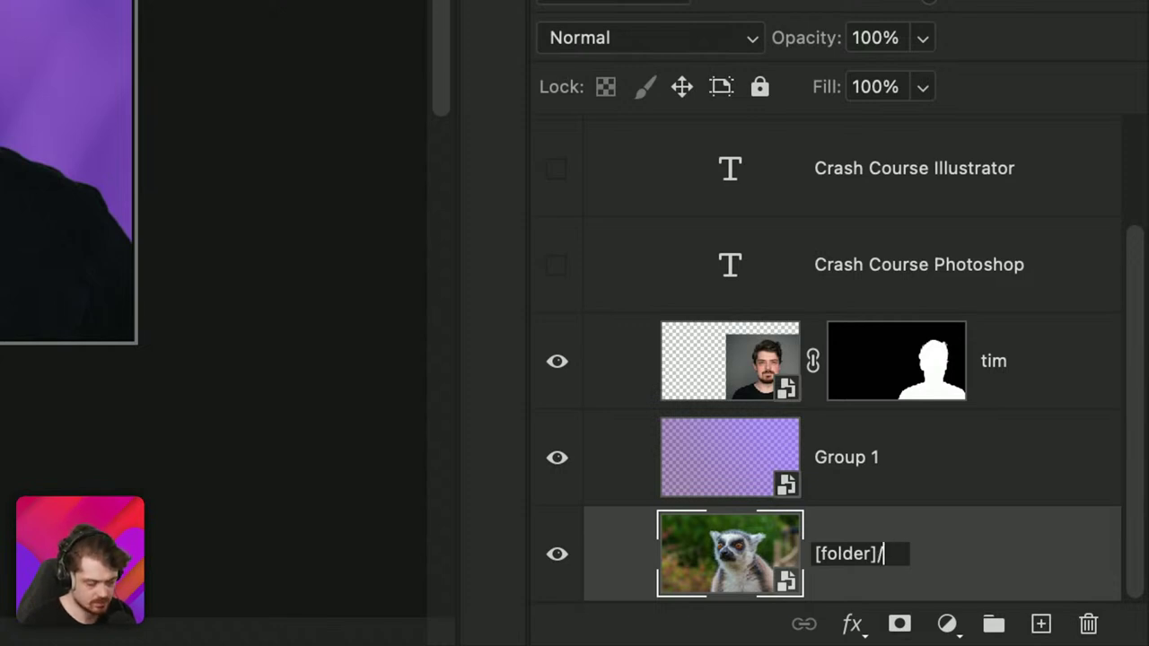
{"action": "type", "text": "kingJulian"}
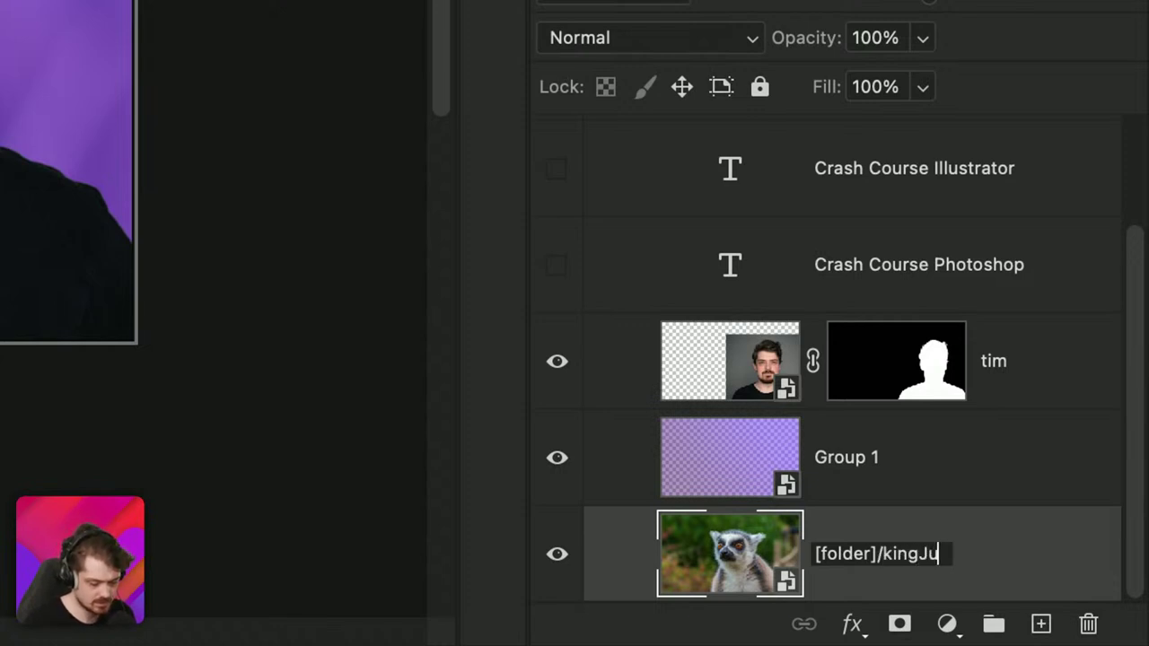
Step: Strip the brackets to 'folder/kingJulian', then cancel and undo, restoring AdobeStock_359921076
{"action": "key", "text": "Left"}
{"action": "key", "text": "Left"}
{"action": "key", "text": "Left"}
{"action": "key", "text": "Left"}
{"action": "key", "text": "Left"}
{"action": "key", "text": "Left"}
{"action": "key", "text": "Left"}
{"action": "key", "text": "Left"}
{"action": "key", "text": "Left"}
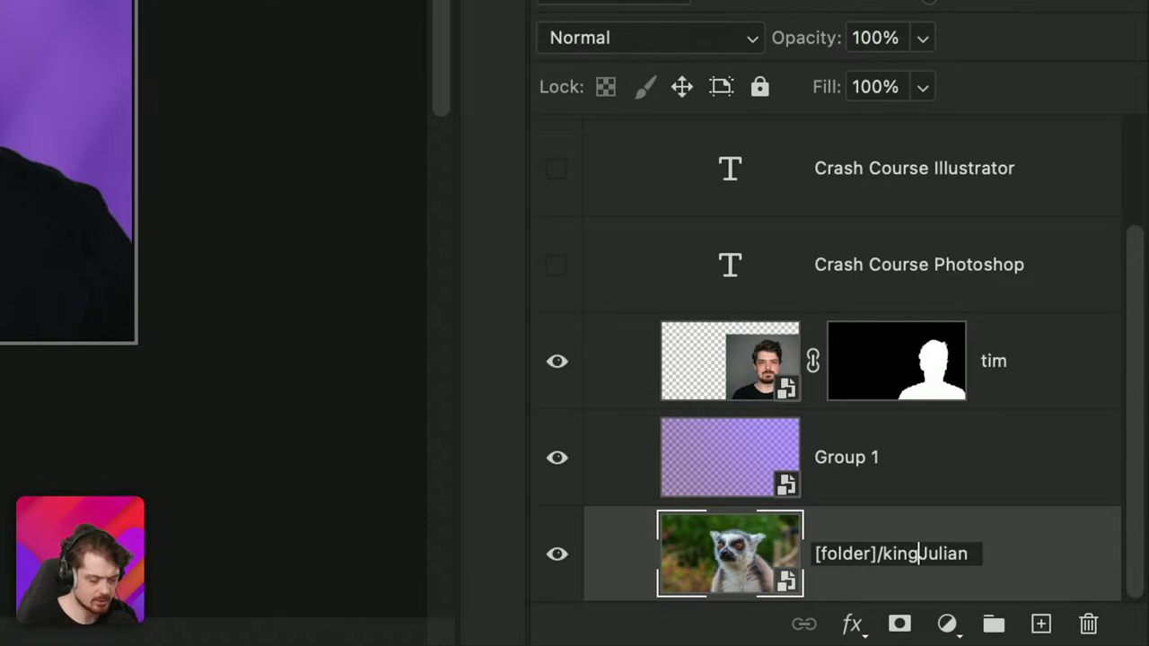
{"action": "key", "text": "Left"}
{"action": "key", "text": "Left"}
{"action": "key", "text": "BackSpace"}
{"action": "key", "text": "Left"}
{"action": "key", "text": "Left"}
{"action": "key", "text": "Left"}
{"action": "key", "text": "Left"}
{"action": "key", "text": "Left"}
{"action": "key", "text": "Left"}
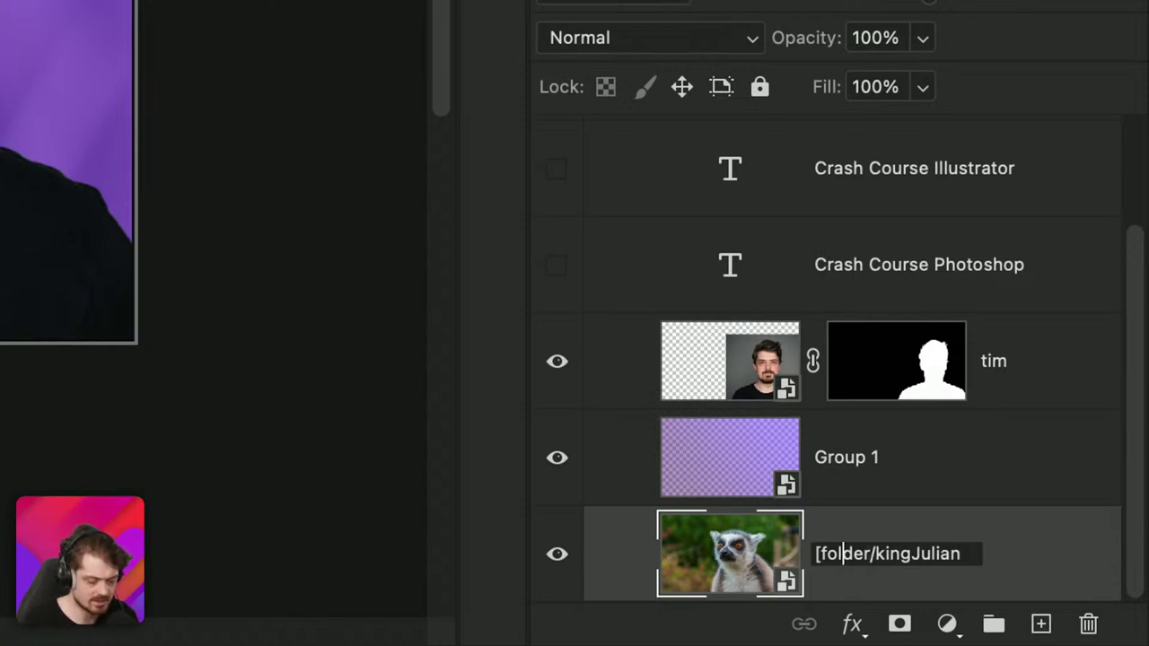
{"action": "key", "text": "BackSpace"}
{"action": "key", "text": "Right"}
{"action": "key", "text": "Right"}
{"action": "key", "text": "Right"}
{"action": "key", "text": "Right"}
{"action": "key", "text": "Right"}
{"action": "key", "text": "Right"}
{"action": "key", "text": "Right"}
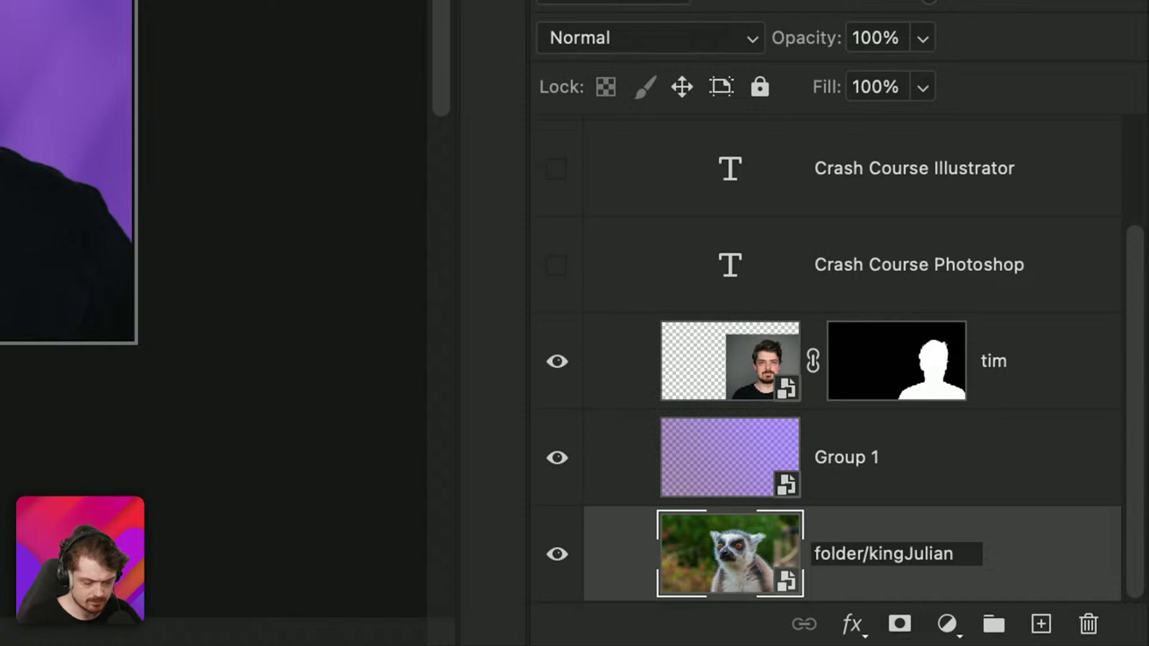
{"action": "key", "text": "Escape"}
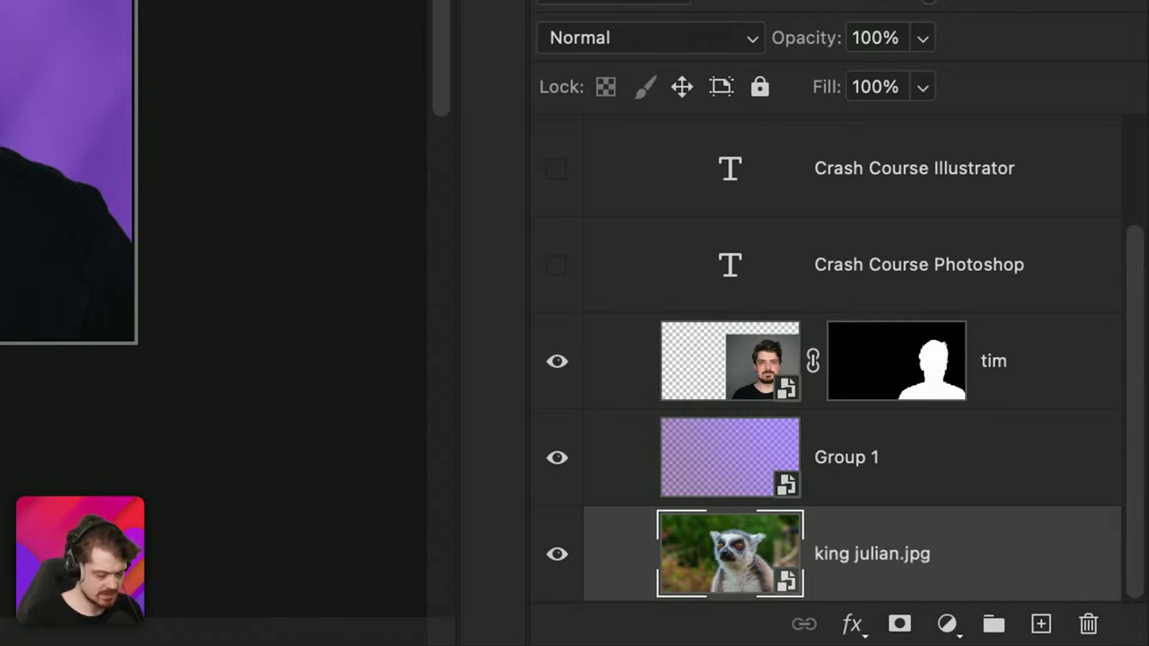
{"action": "key", "text": "ctrl+z"}
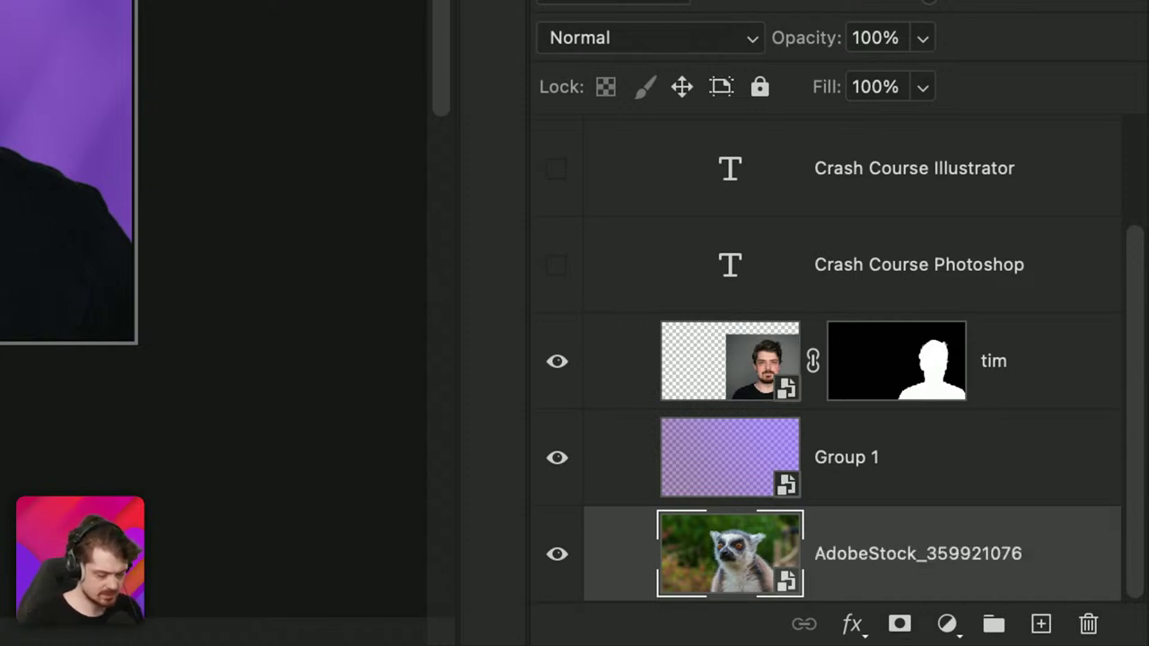
Step: Rename the lemur layer to 'king_julian.jpg, king_julian.png, 50% king_julian.jpg' and commit it
{"action": "double_click", "coordinate": [931, 549]}
{"action": "type", "text": "ki"}
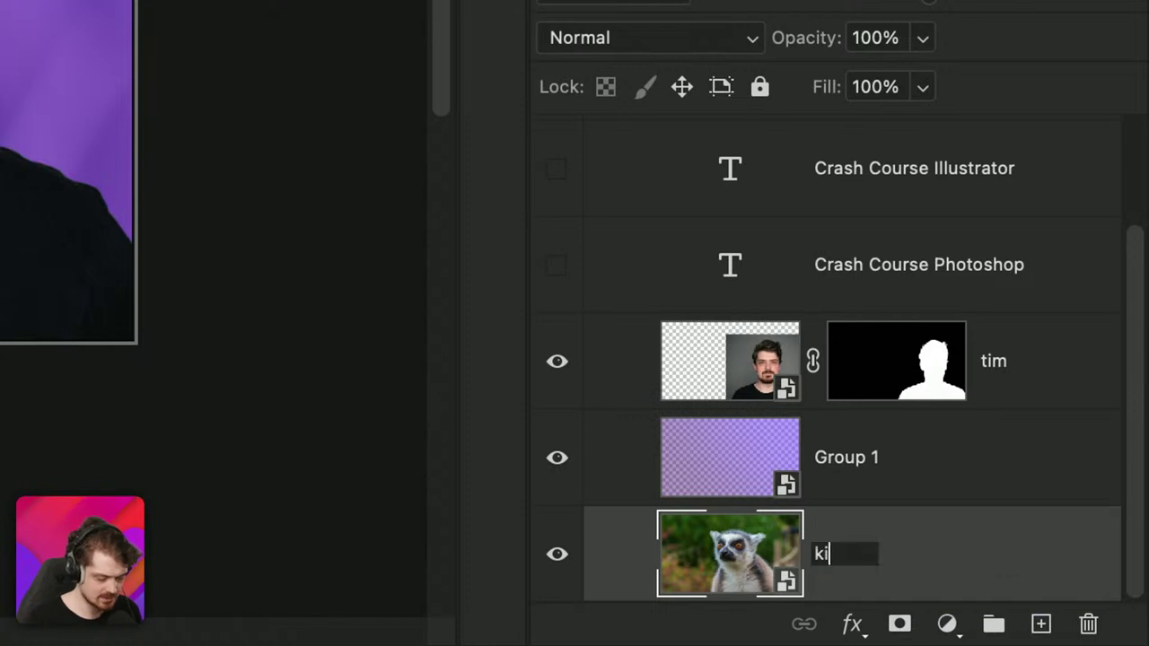
{"action": "type", "text": "ng_julian.jpg"}
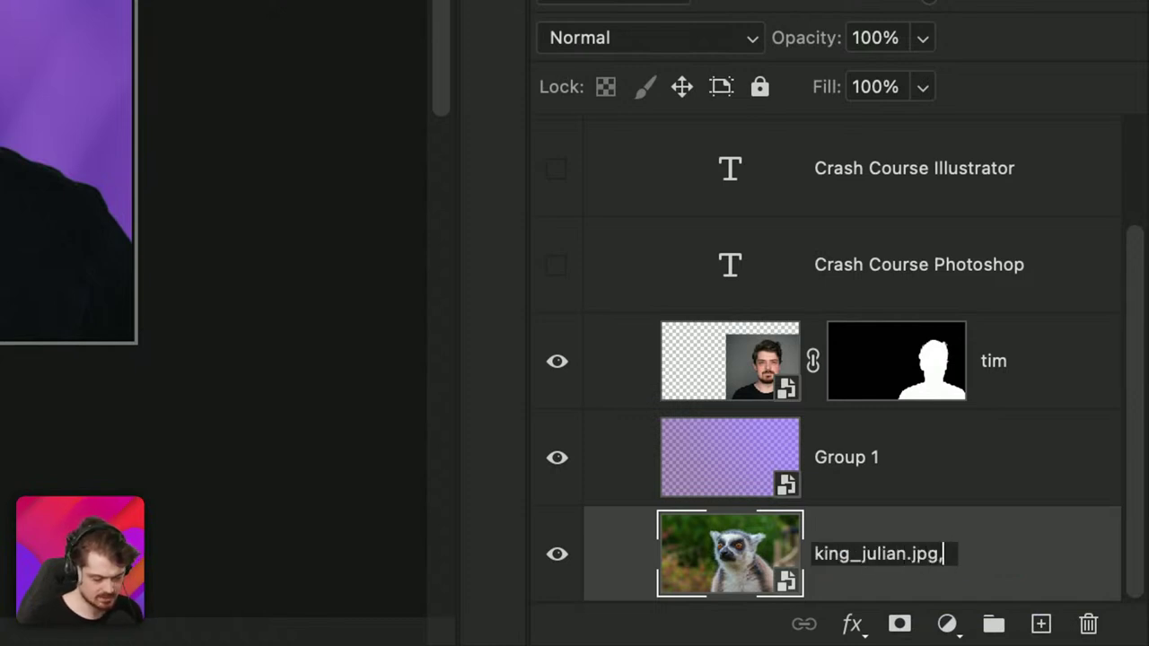
{"action": "type", "text": ", king_"}
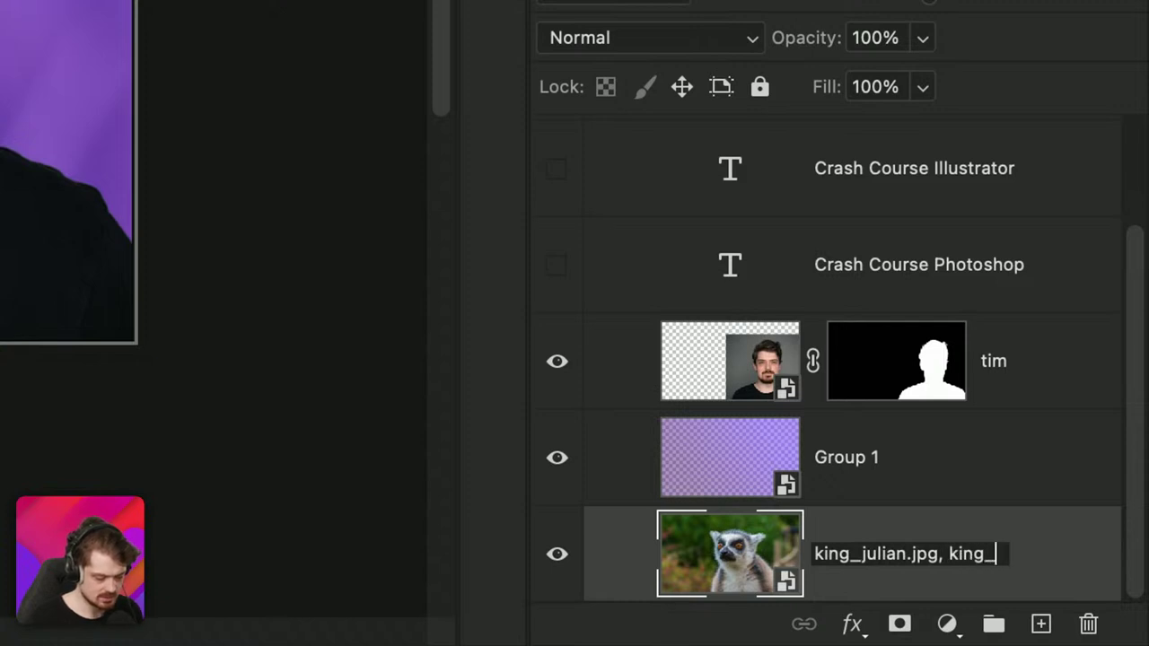
{"action": "type", "text": "julian"}
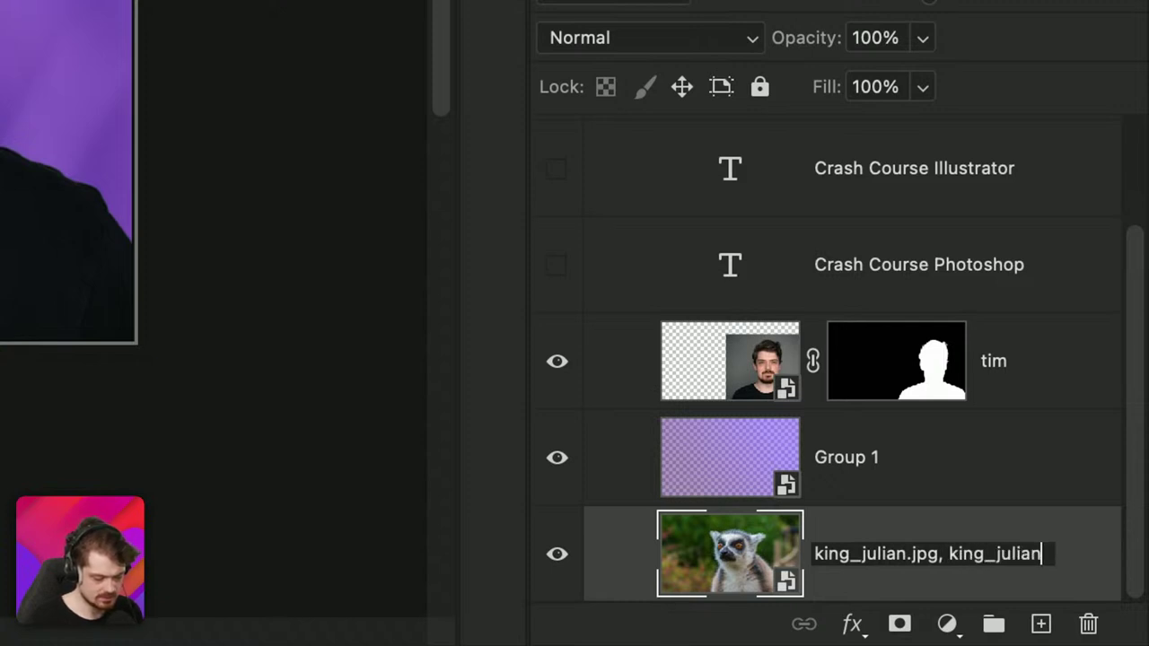
{"action": "type", "text": ".png"}
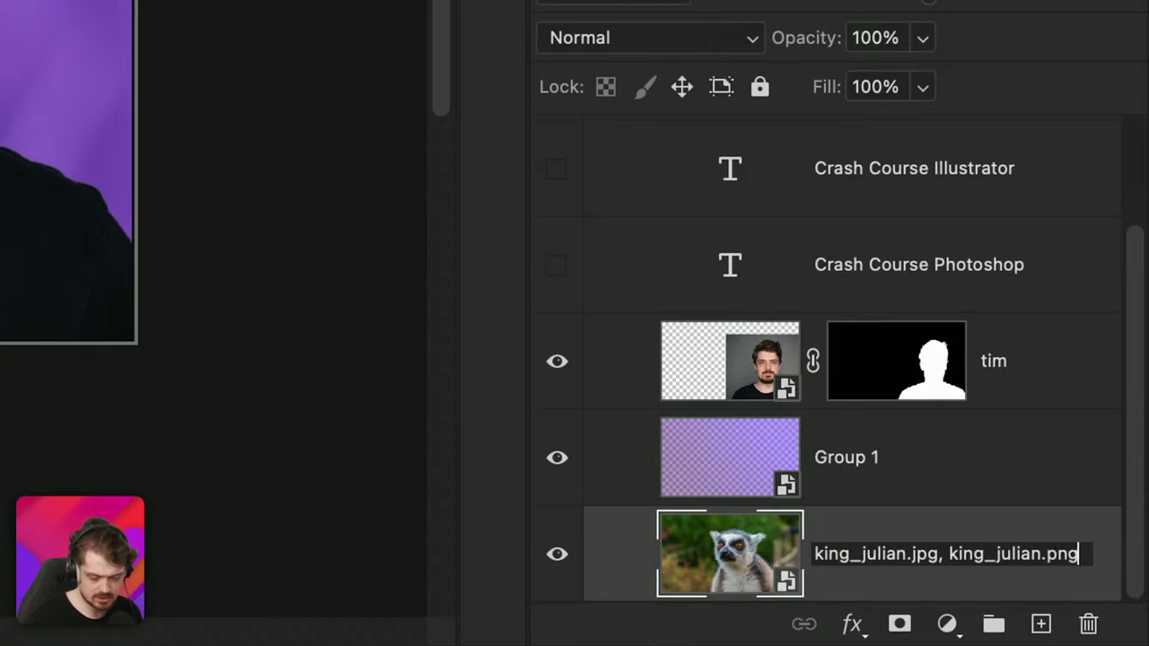
{"action": "type", "text": ","}
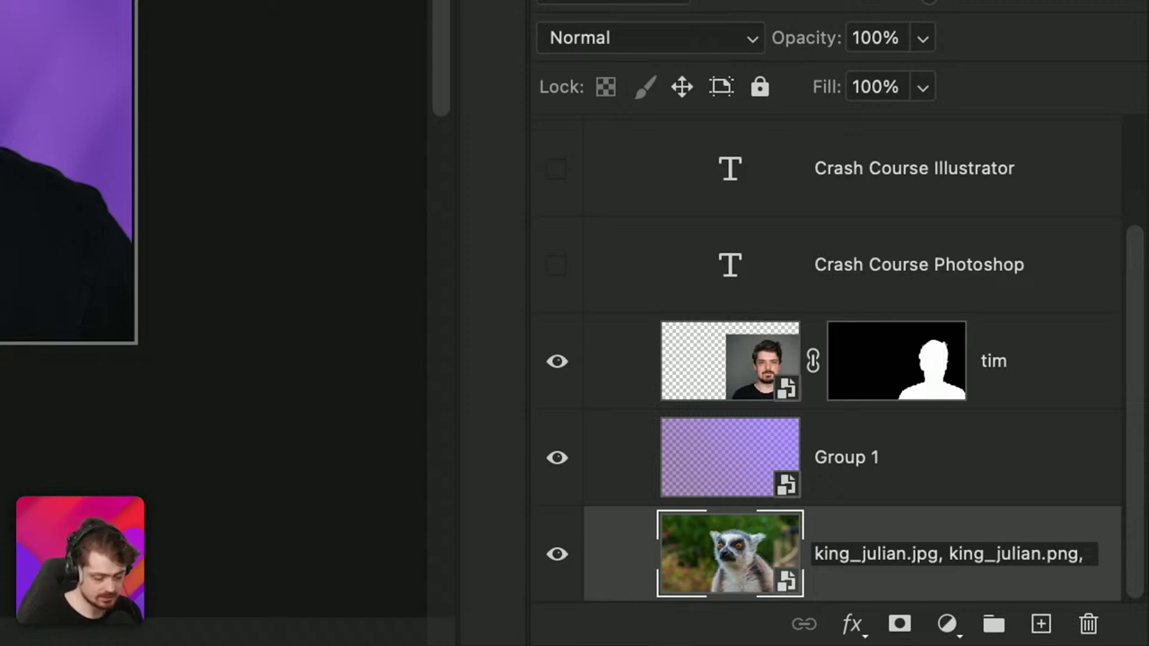
{"action": "type", "text": " 50%"}
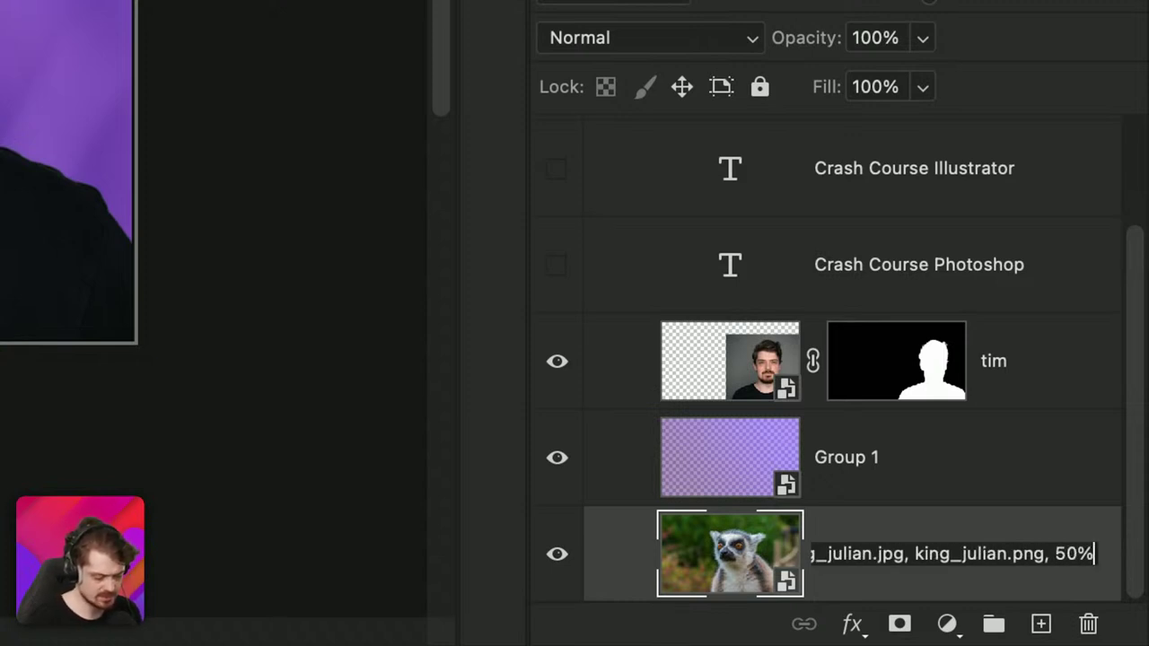
{"action": "type", "text": " king_j"}
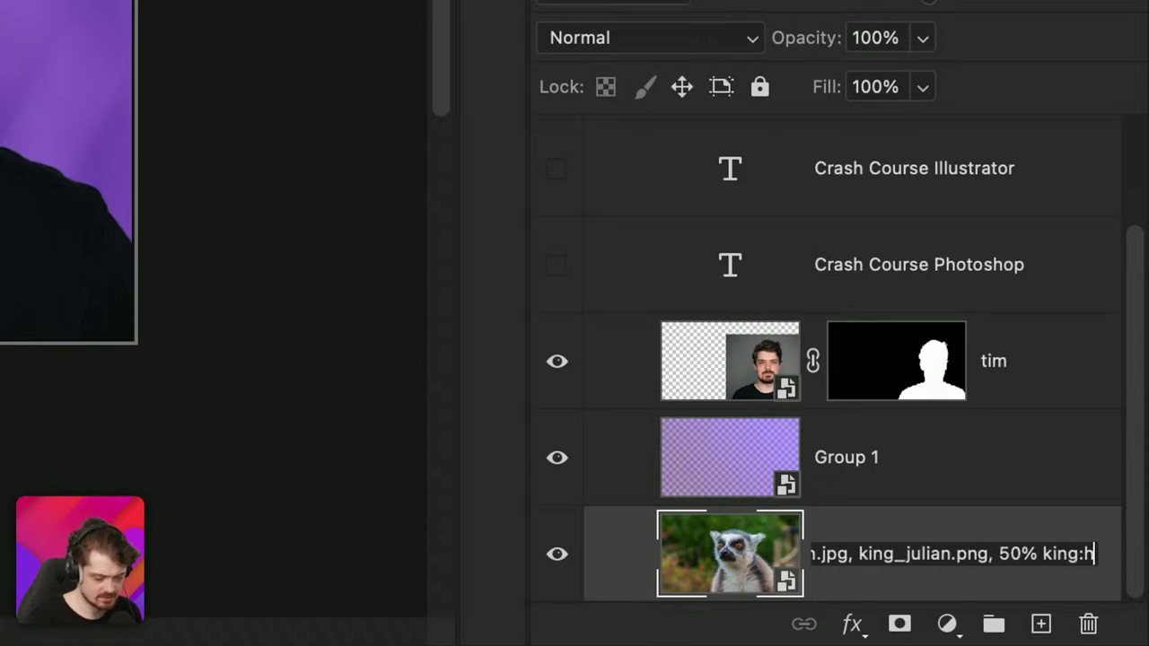
{"action": "key", "text": "BackSpace"}
{"action": "key", "text": "BackSpace"}
{"action": "type", "text": "_julian"}
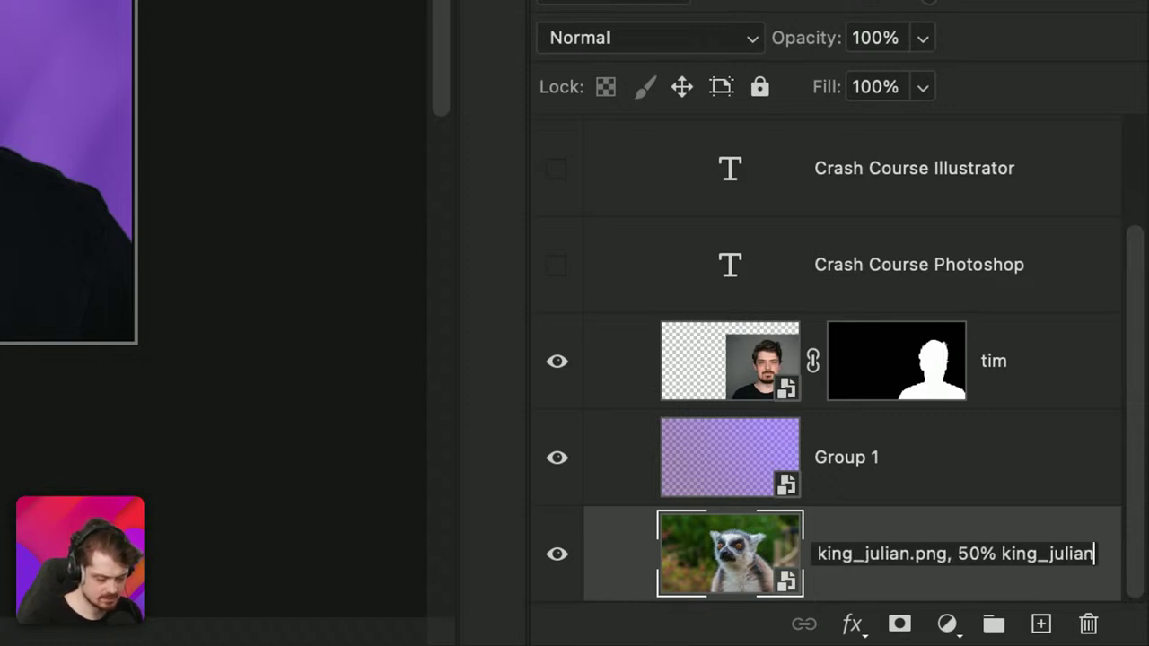
{"action": "type", "text": ".jpg"}
{"action": "key", "text": "BackSpace"}
{"action": "key", "text": "BackSpace"}
{"action": "key", "text": "BackSpace"}
{"action": "type", "text": "jpg"}
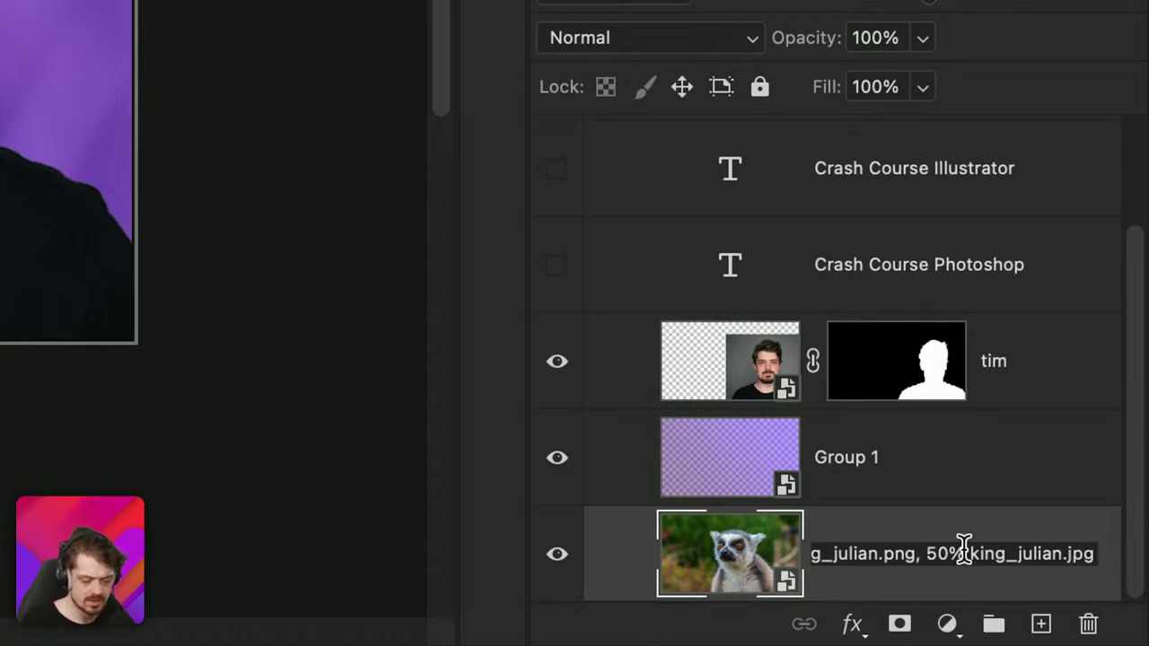
{"action": "key", "text": "super+a"}
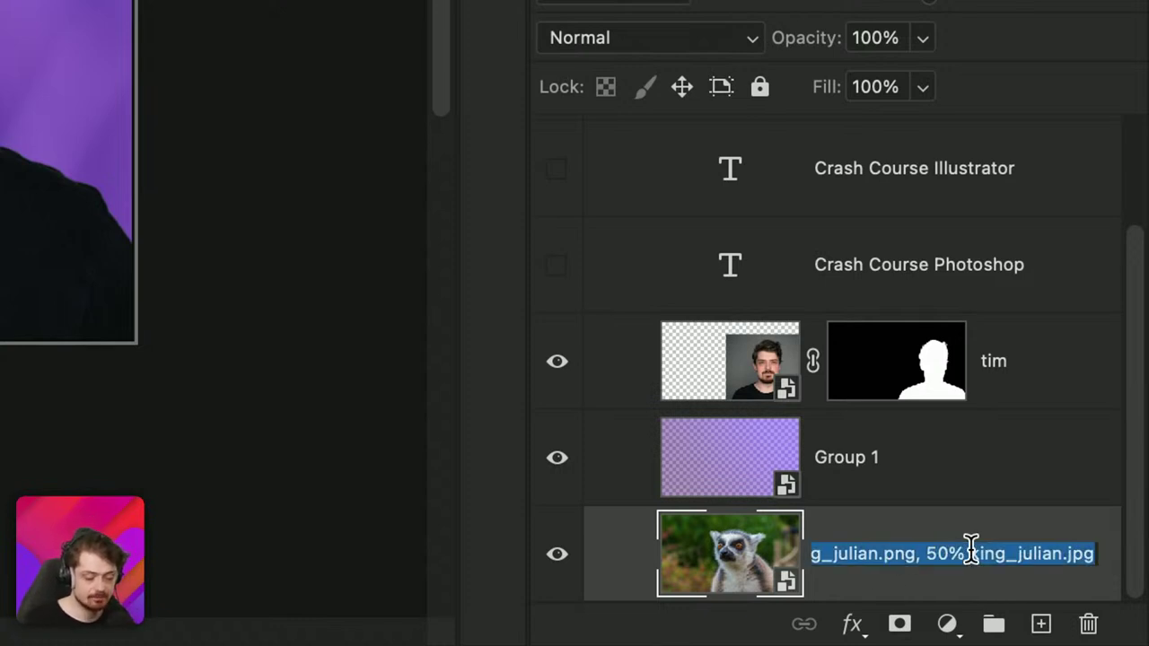
{"action": "left_click", "coordinate": [970, 549]}
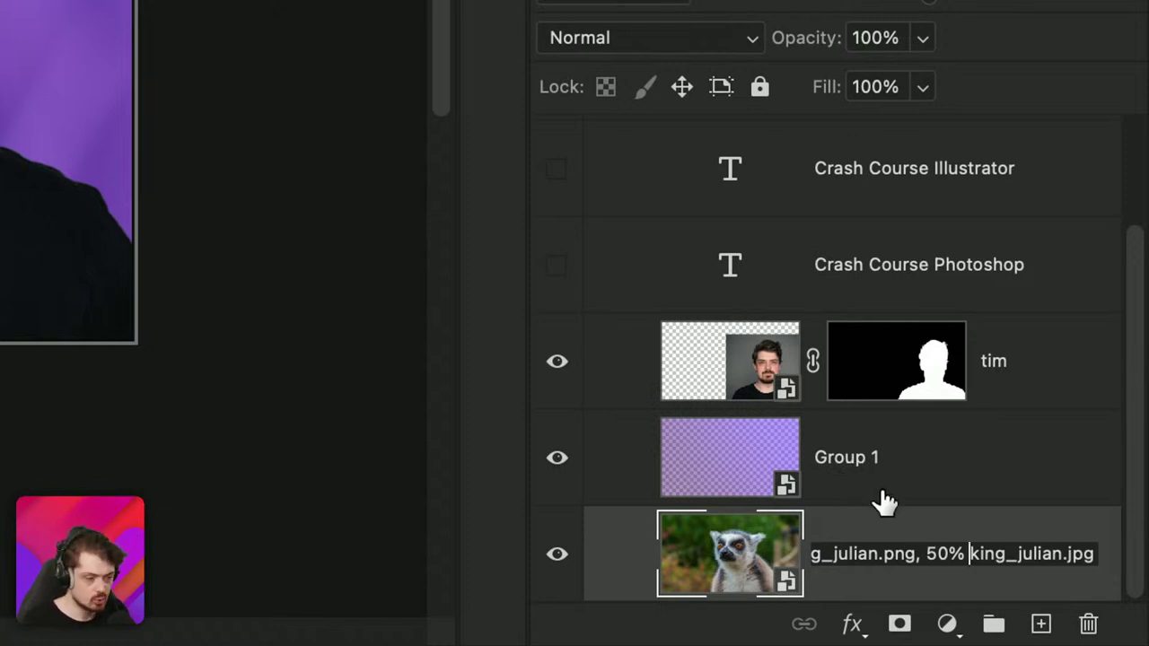
{"action": "key", "text": "Return"}
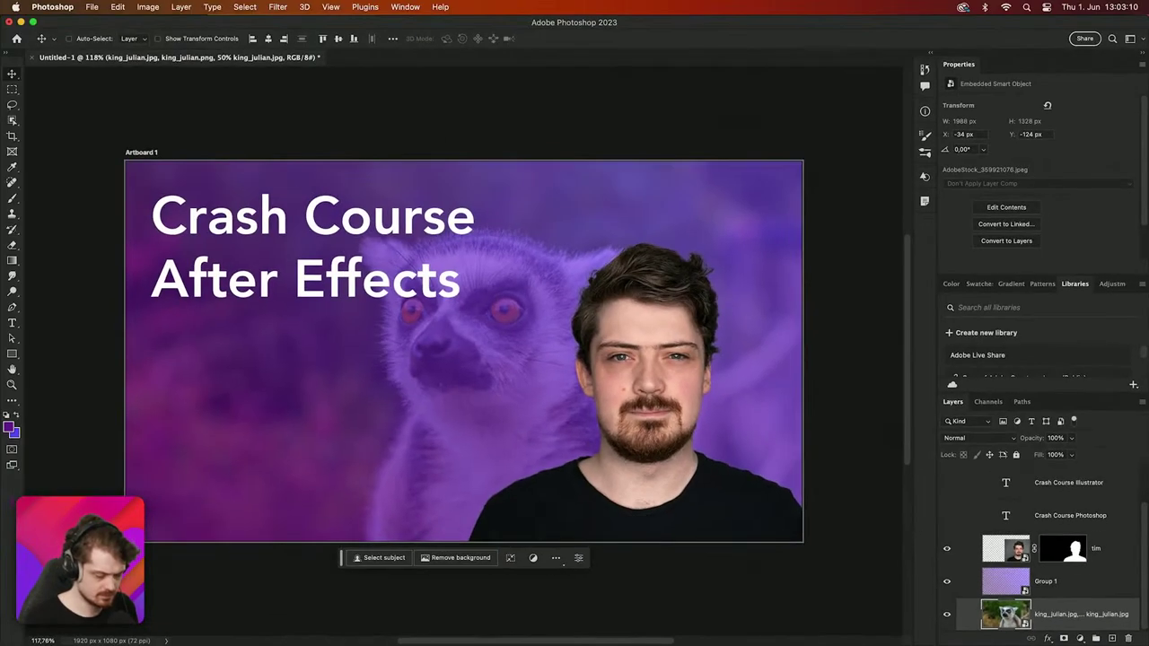
Step: Tick Enable Generator in the Plugins pane of Photoshop's General preferences and confirm with OK
{"action": "left_click", "coordinate": [90, 7]}
{"action": "mouse_move", "coordinate": [52, 6]}
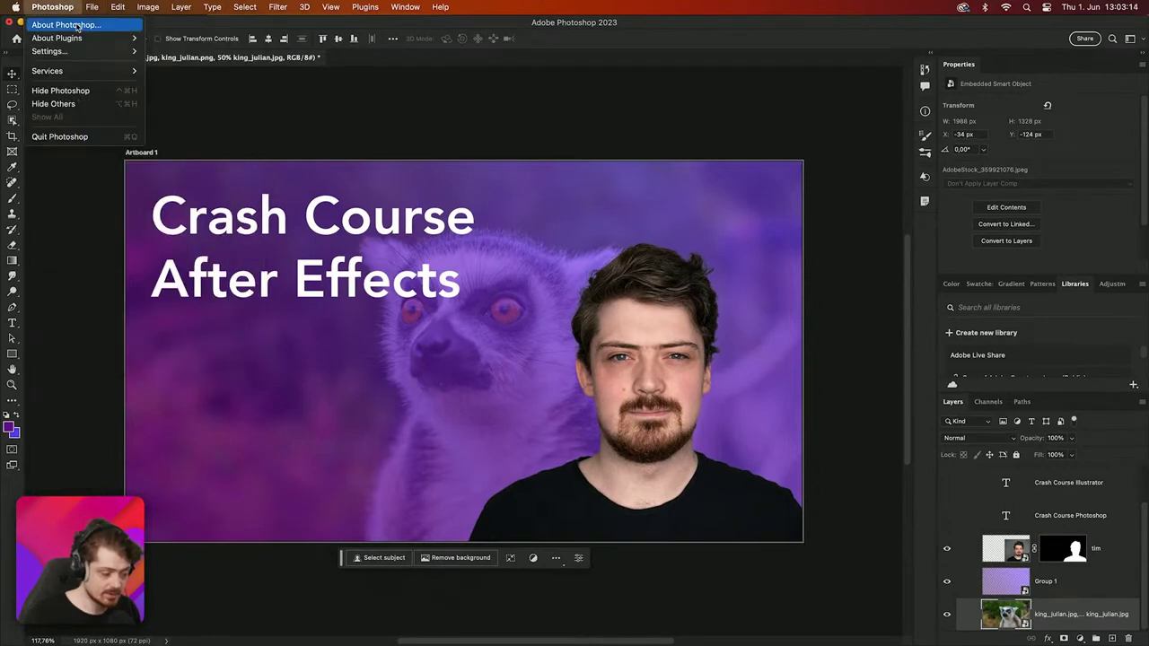
{"action": "mouse_move", "coordinate": [78, 36]}
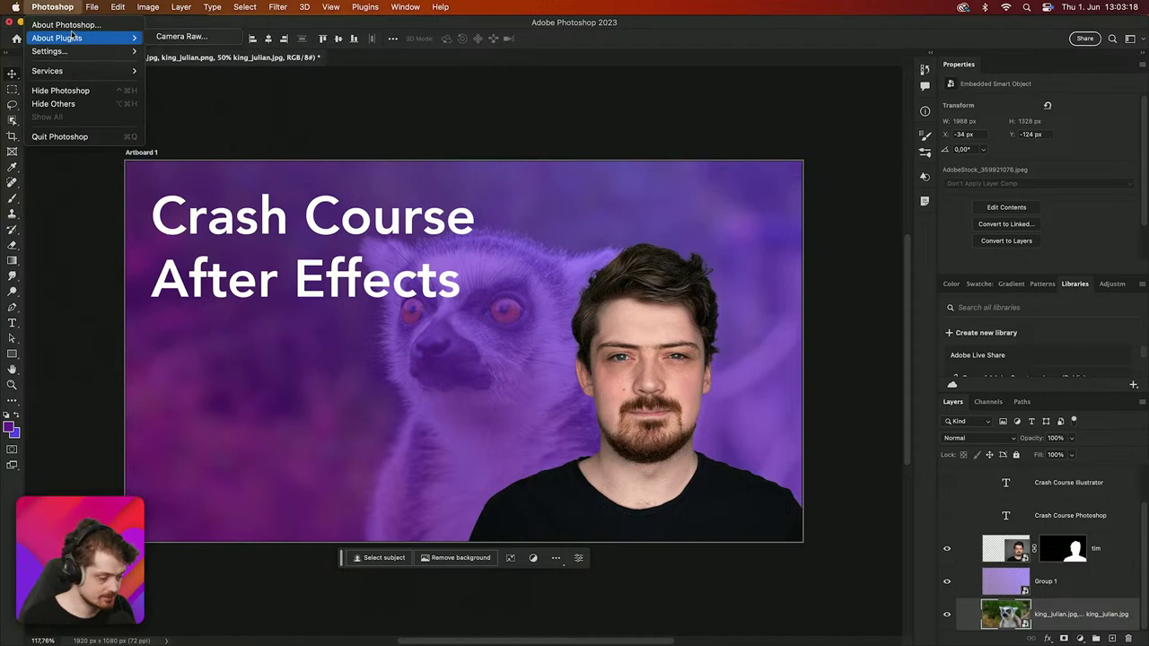
{"action": "mouse_move", "coordinate": [99, 54]}
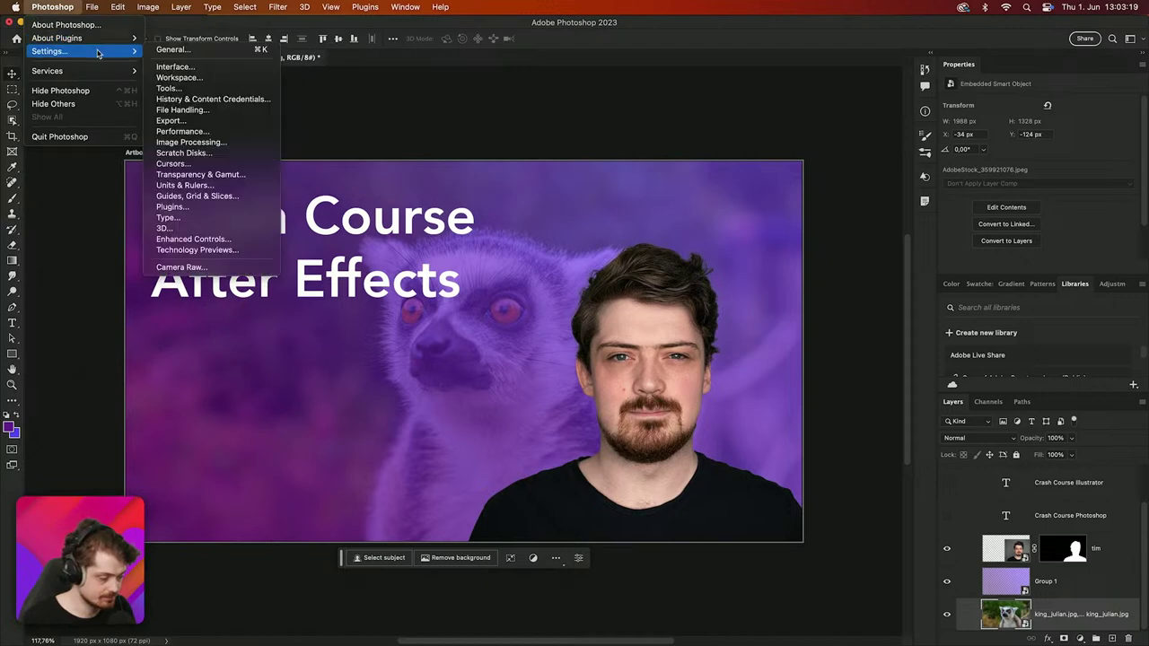
{"action": "left_click", "coordinate": [193, 51]}
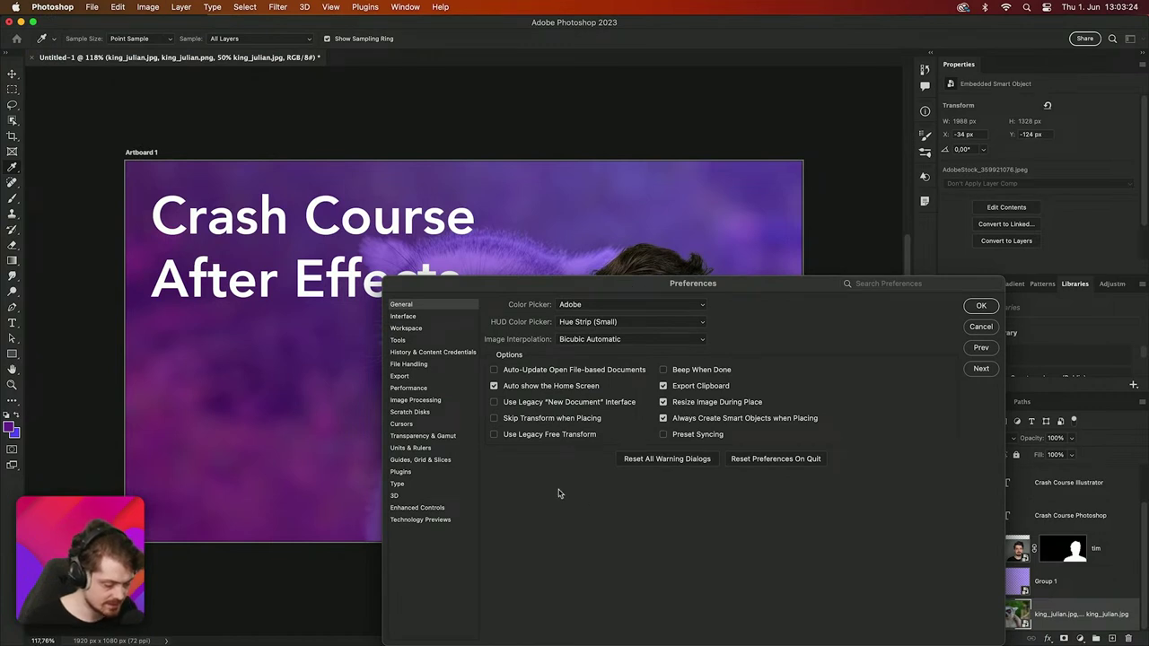
{"action": "left_click", "coordinate": [402, 474]}
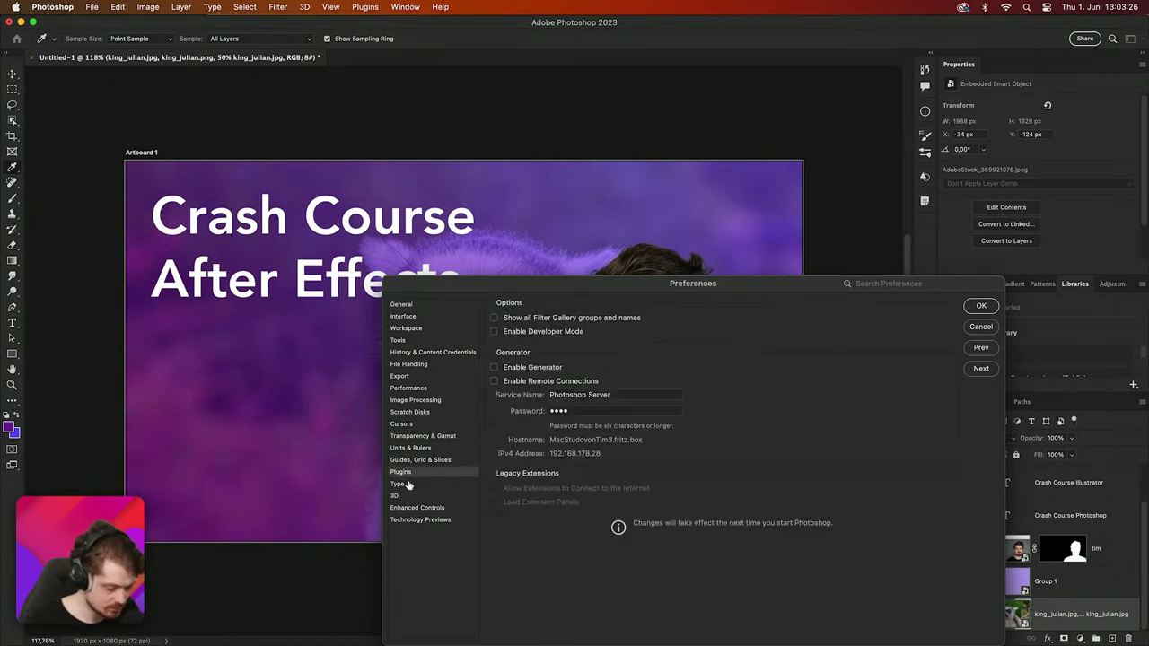
{"action": "left_click", "coordinate": [529, 368]}
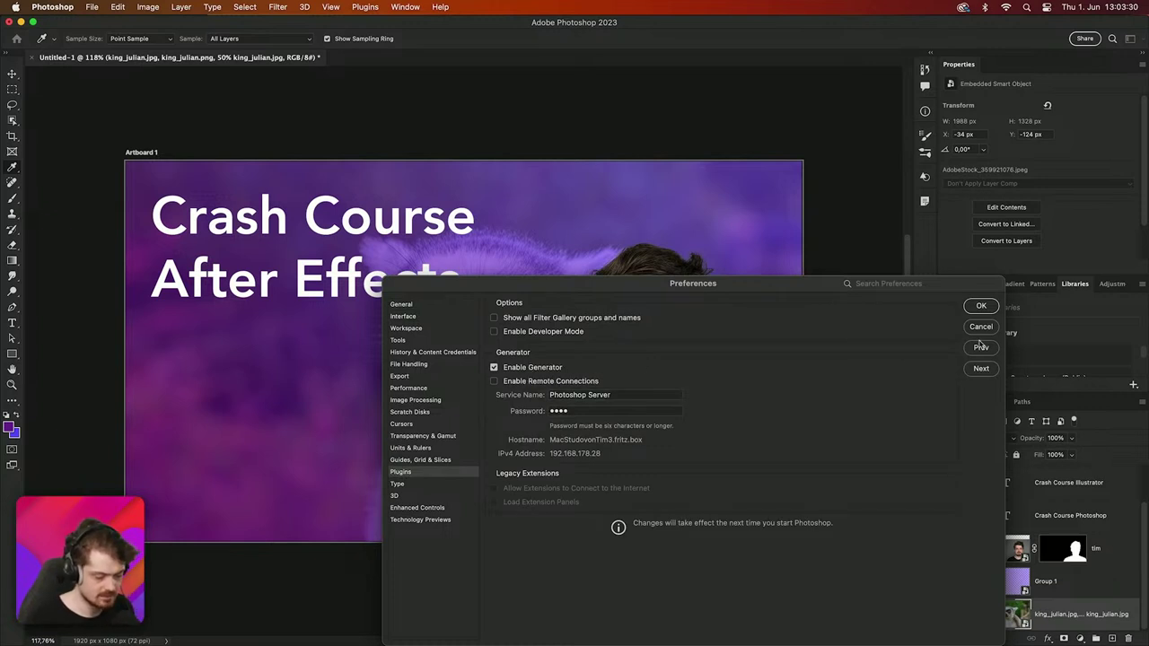
{"action": "left_click", "coordinate": [980, 306]}
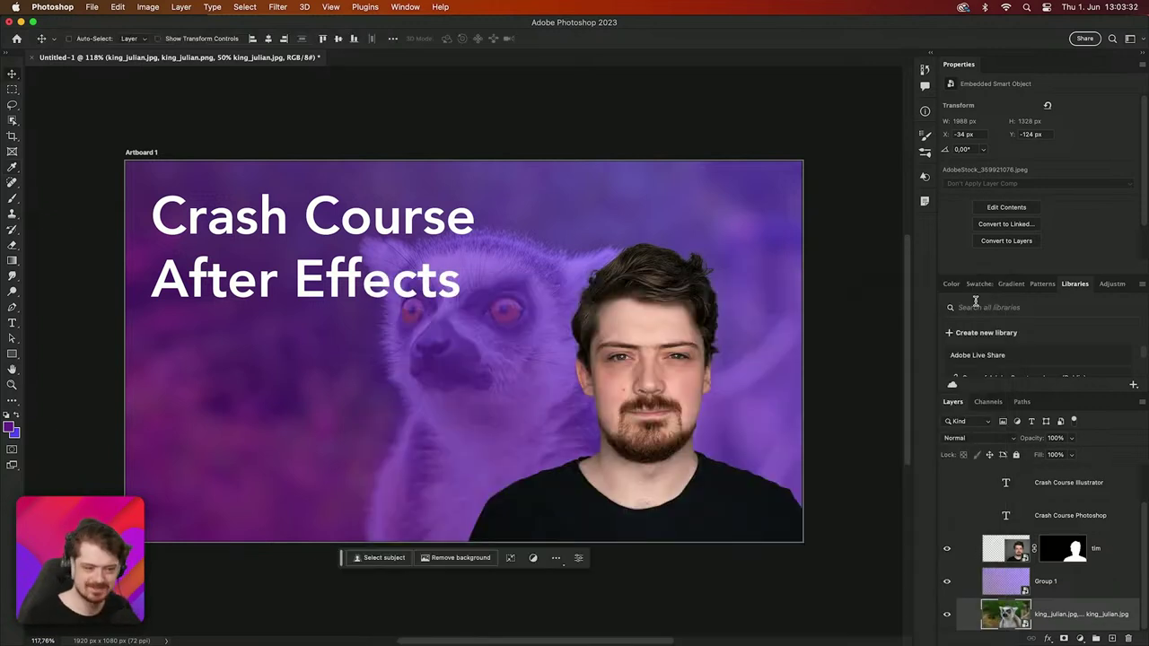
Step: Enable File > Generate > Image Assets for the thumbnail document
{"action": "left_click", "coordinate": [85, 6]}
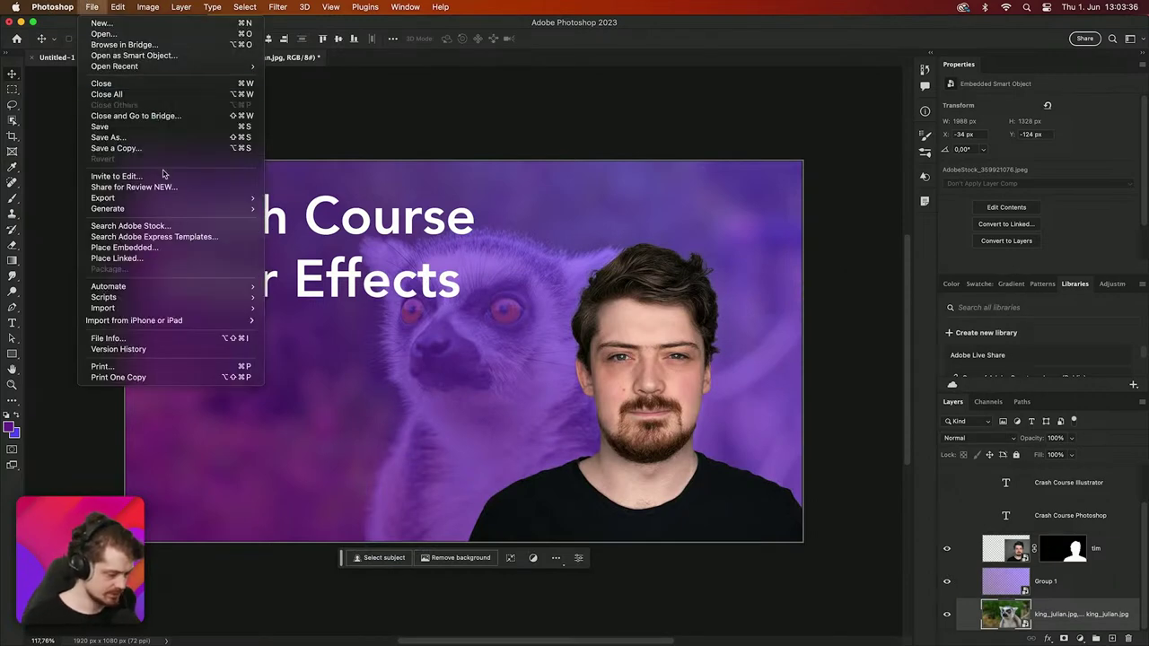
{"action": "mouse_move", "coordinate": [197, 212]}
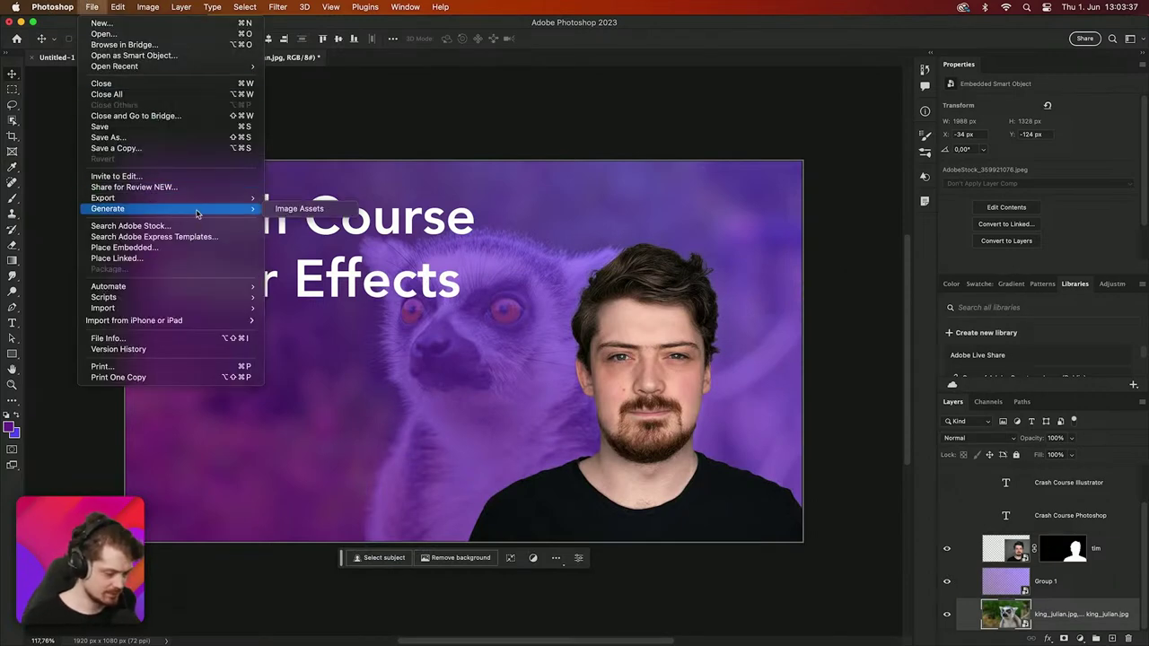
{"action": "left_click", "coordinate": [306, 210]}
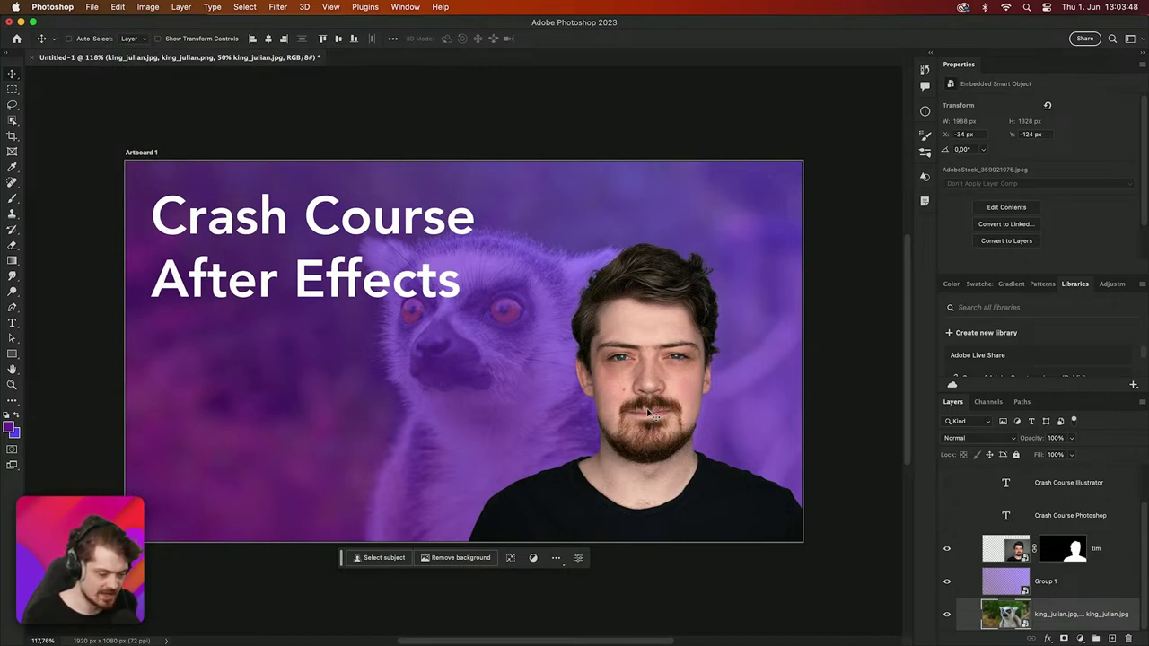
Step: Save As under the name 'thumbnail' in the panorama folder, producing thumbnail.psd
{"action": "left_click", "coordinate": [89, 6]}
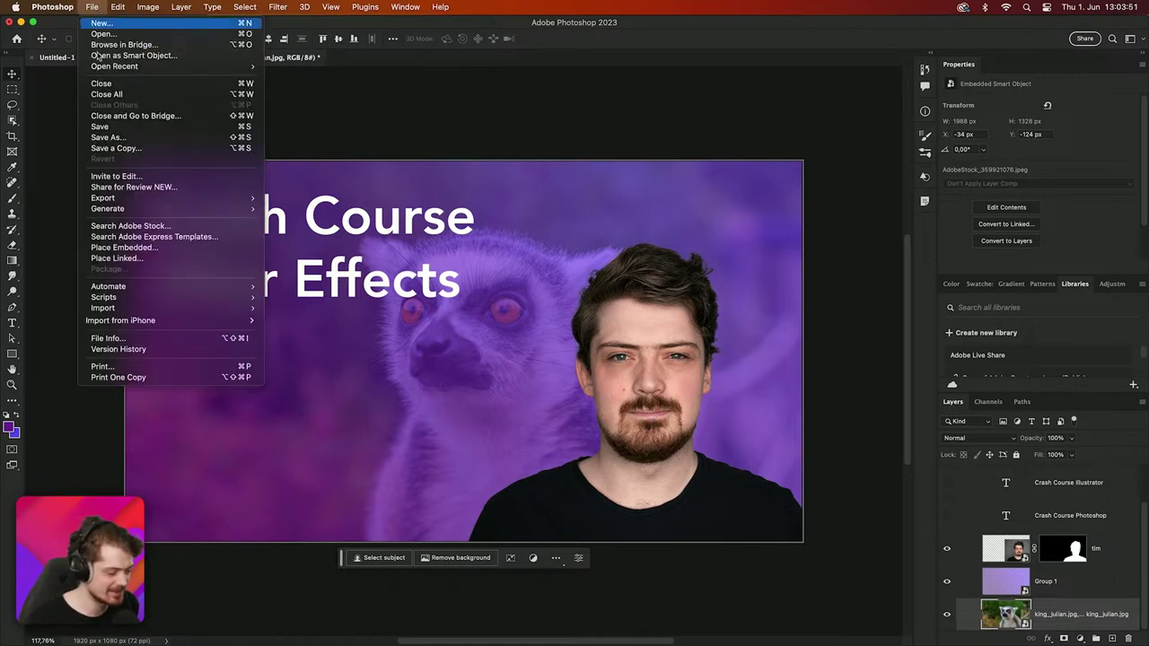
{"action": "left_click", "coordinate": [137, 140]}
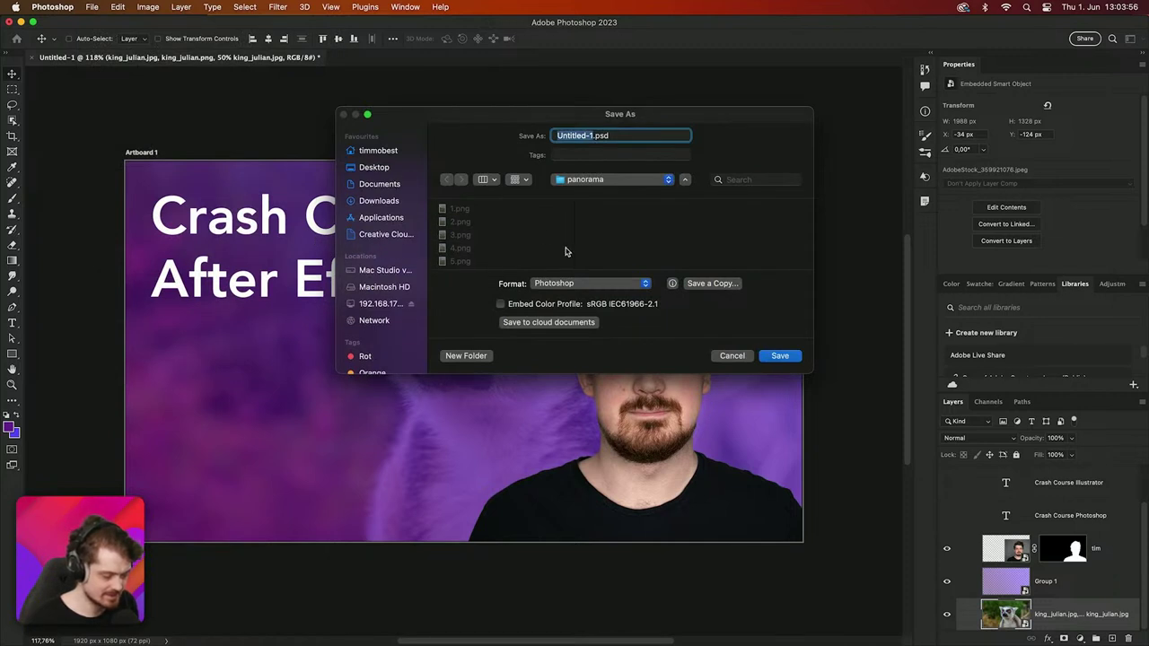
{"action": "type", "text": "thumbnail"}
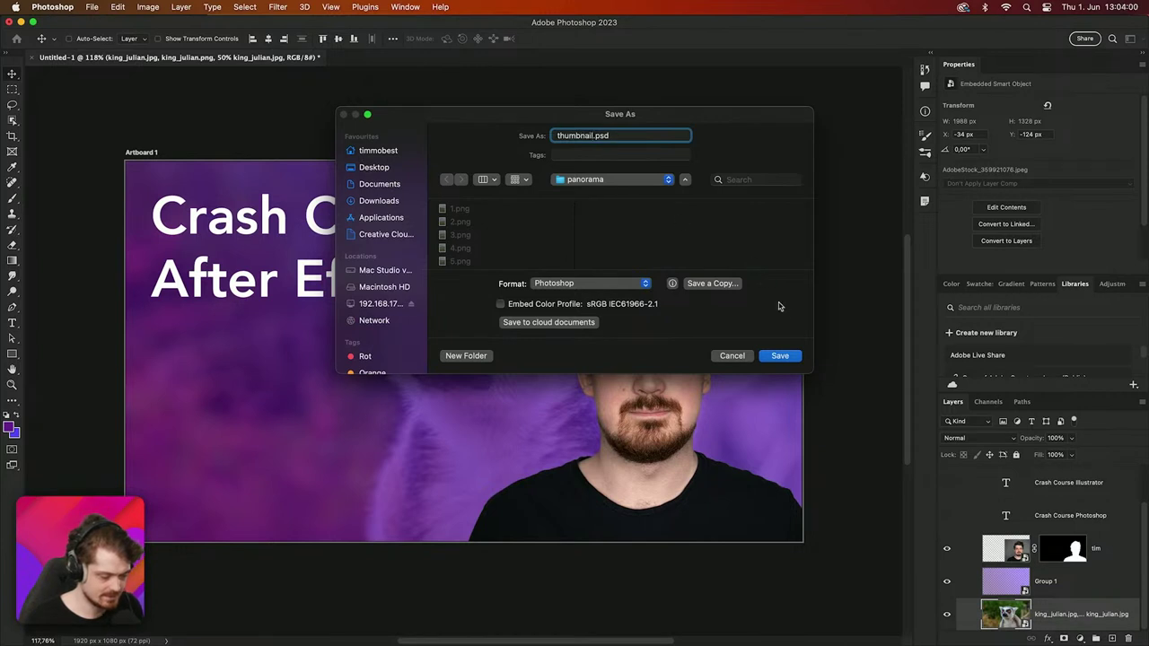
{"action": "left_click", "coordinate": [780, 356]}
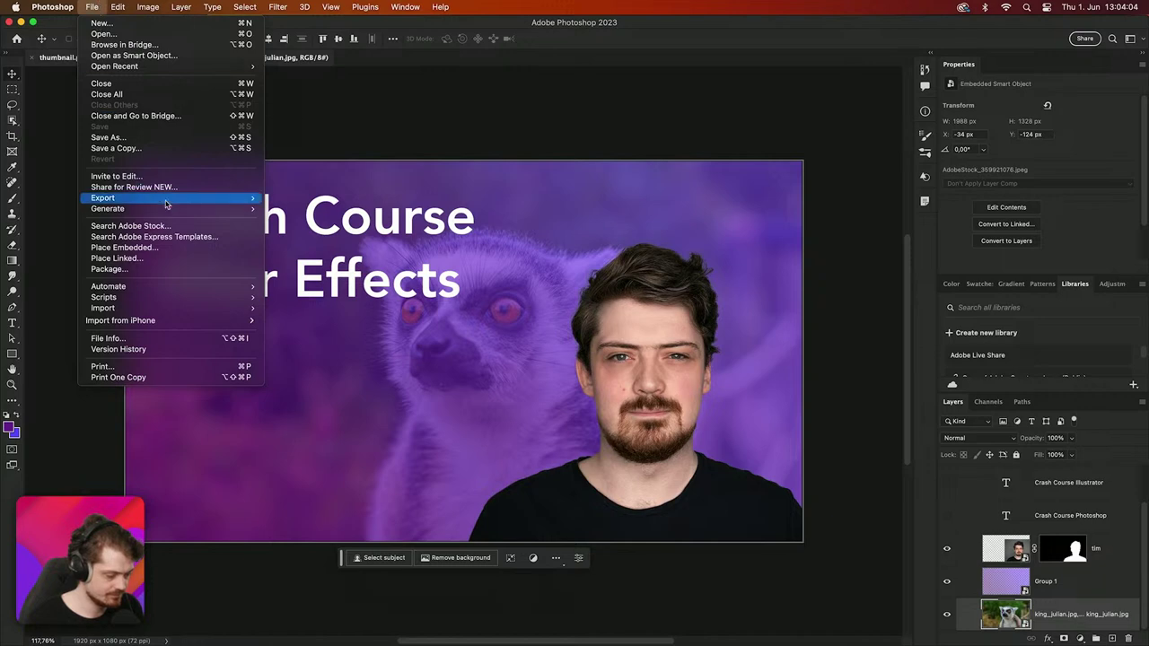
Step: In Export Layers To Files, set the destination to a new 'assets' folder inside panorama
{"action": "mouse_move", "coordinate": [195, 214]}
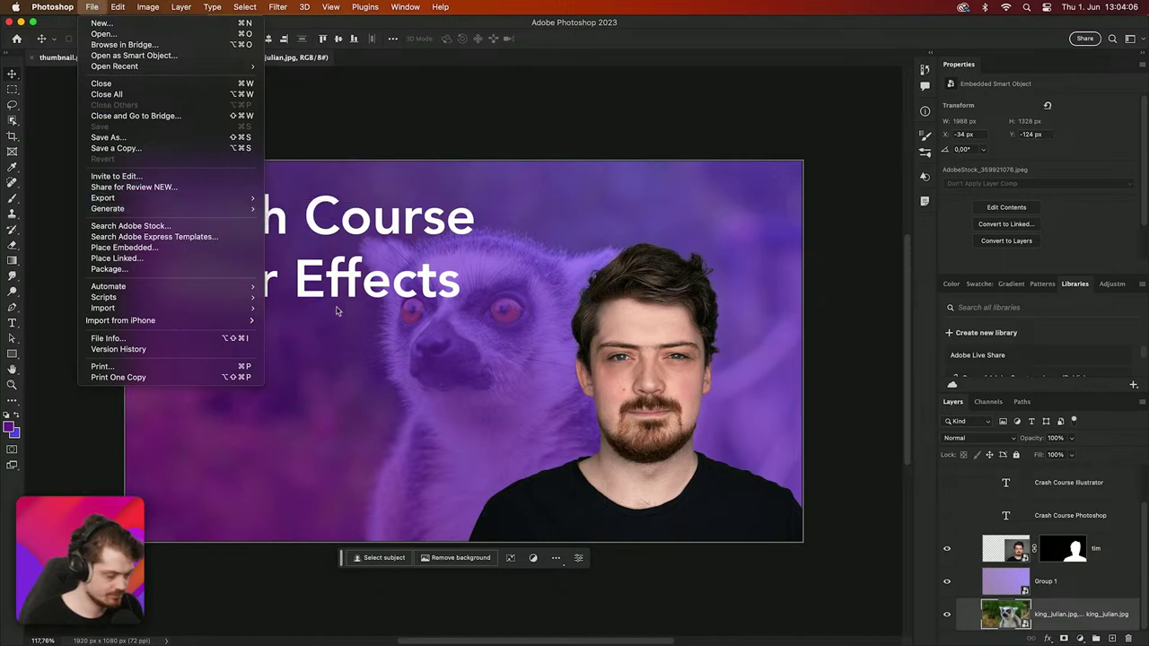
{"action": "mouse_move", "coordinate": [215, 325]}
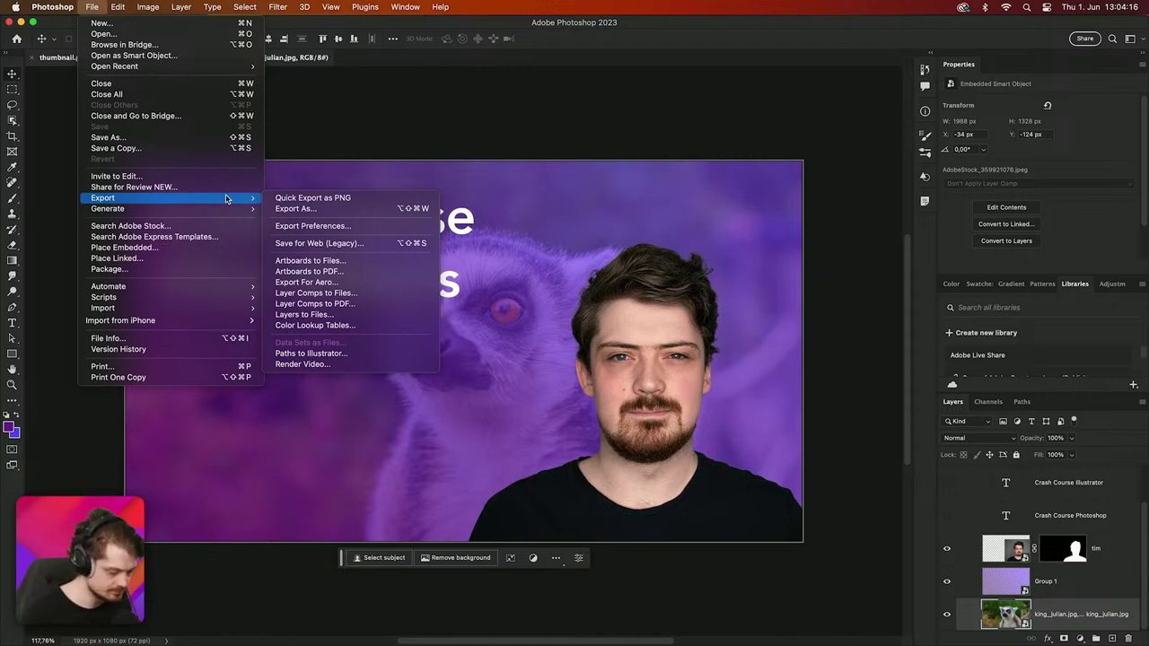
{"action": "left_click", "coordinate": [345, 316]}
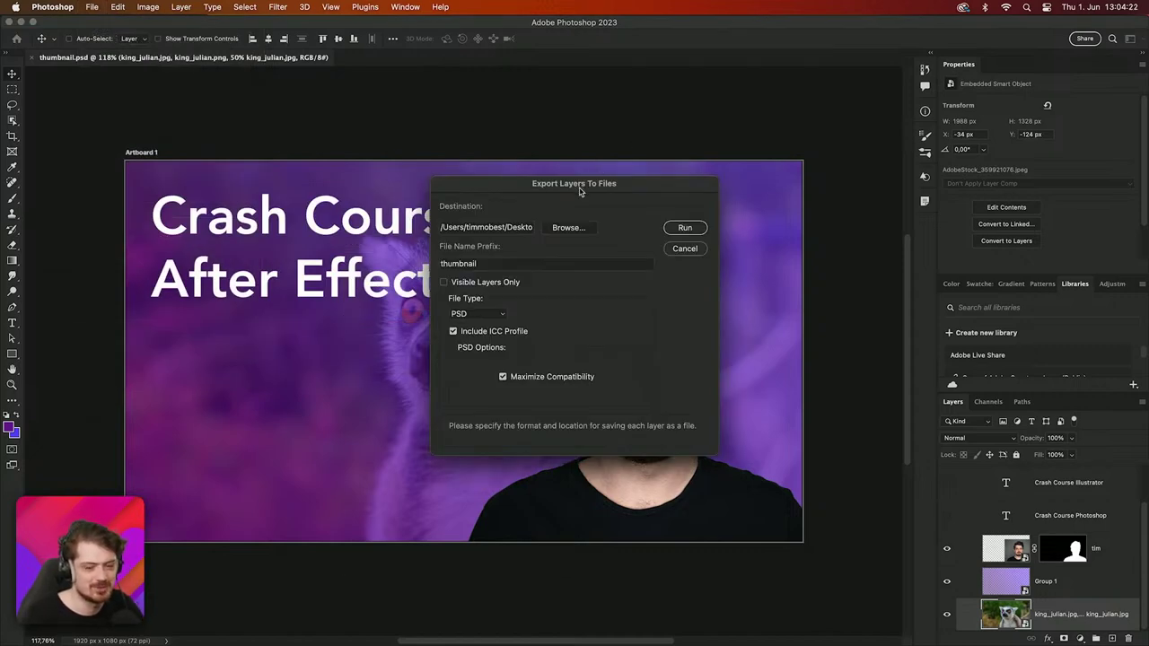
{"action": "left_click_drag", "start_coordinate": [580, 192], "coordinate": [568, 175]}
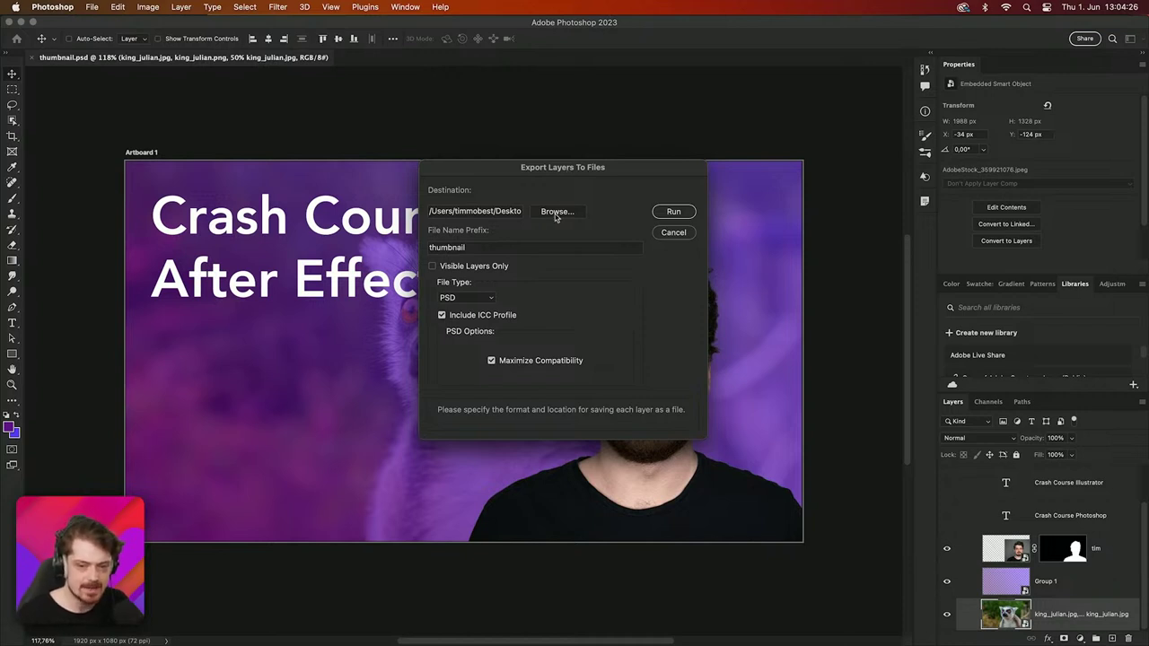
{"action": "left_click", "coordinate": [556, 214]}
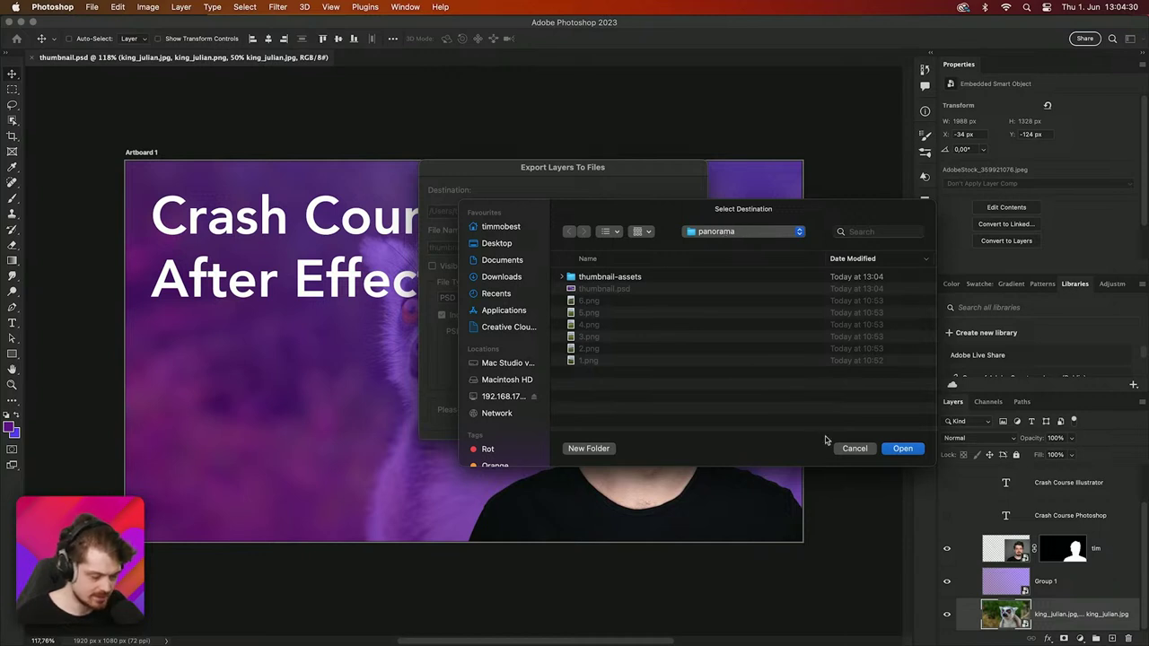
{"action": "left_click", "coordinate": [599, 449]}
{"action": "type", "text": "assets"}
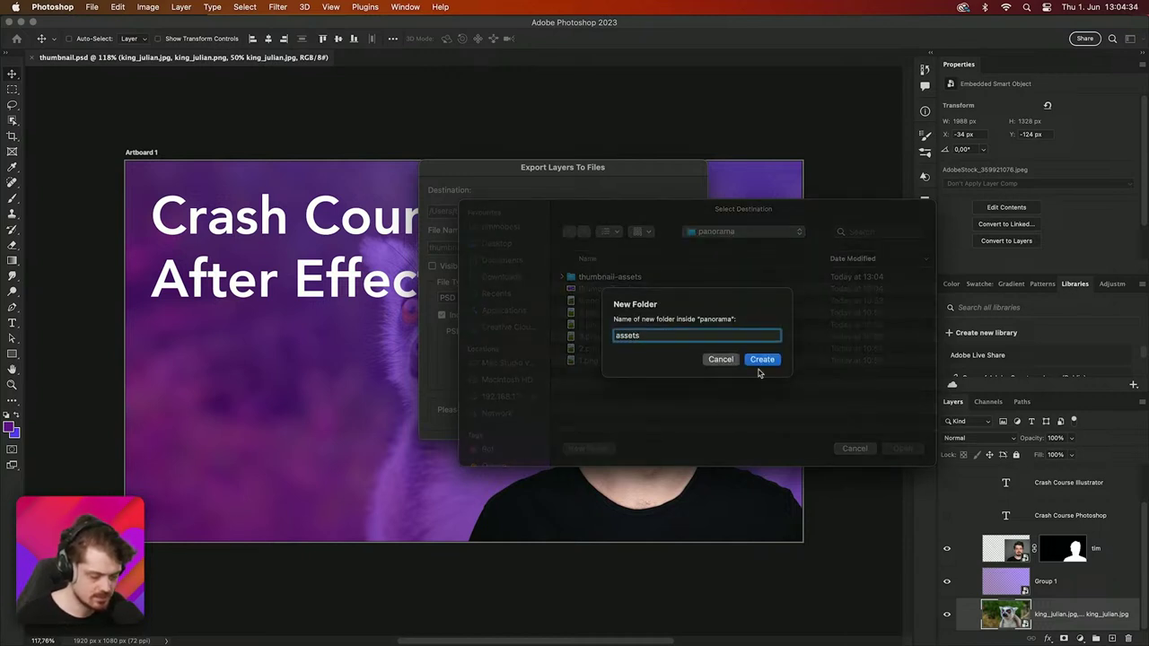
{"action": "left_click", "coordinate": [760, 360]}
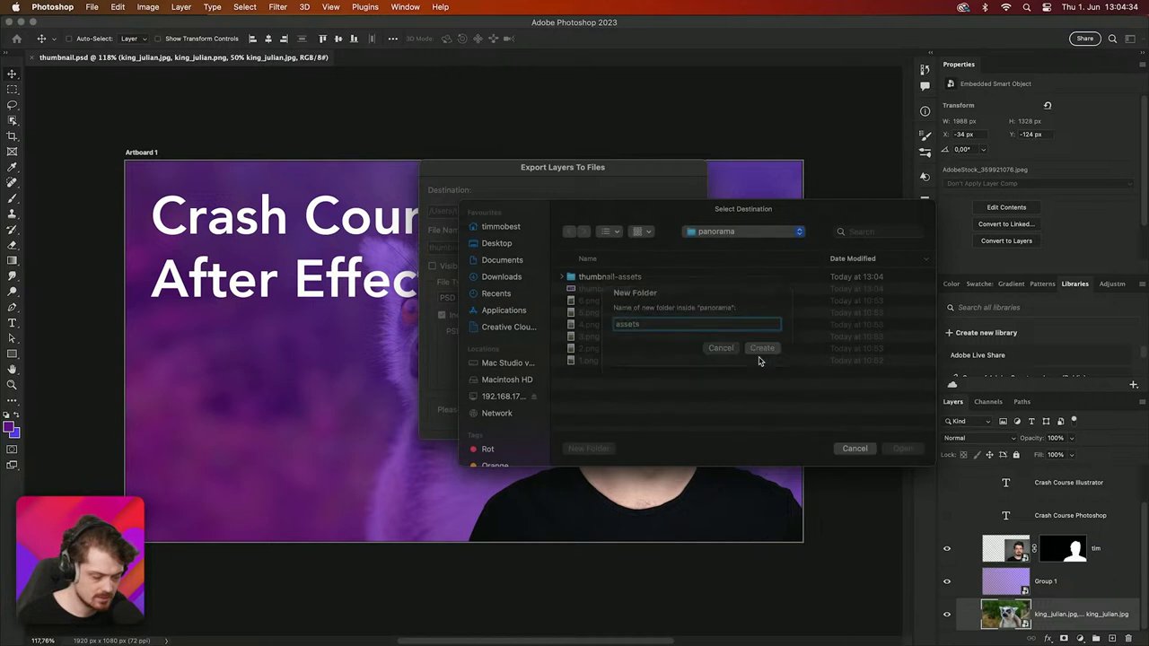
{"action": "left_click", "coordinate": [901, 454]}
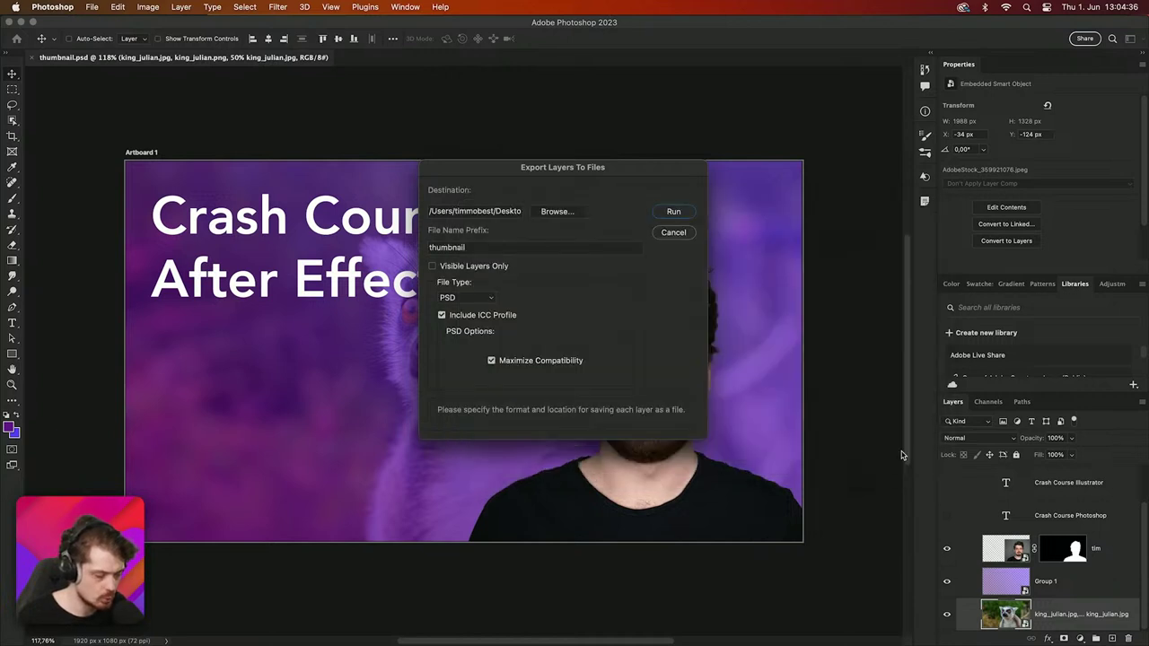
Step: Keep the thumbnail prefix and PSD file type, run the export, and dismiss the success message
{"action": "left_click", "coordinate": [462, 247]}
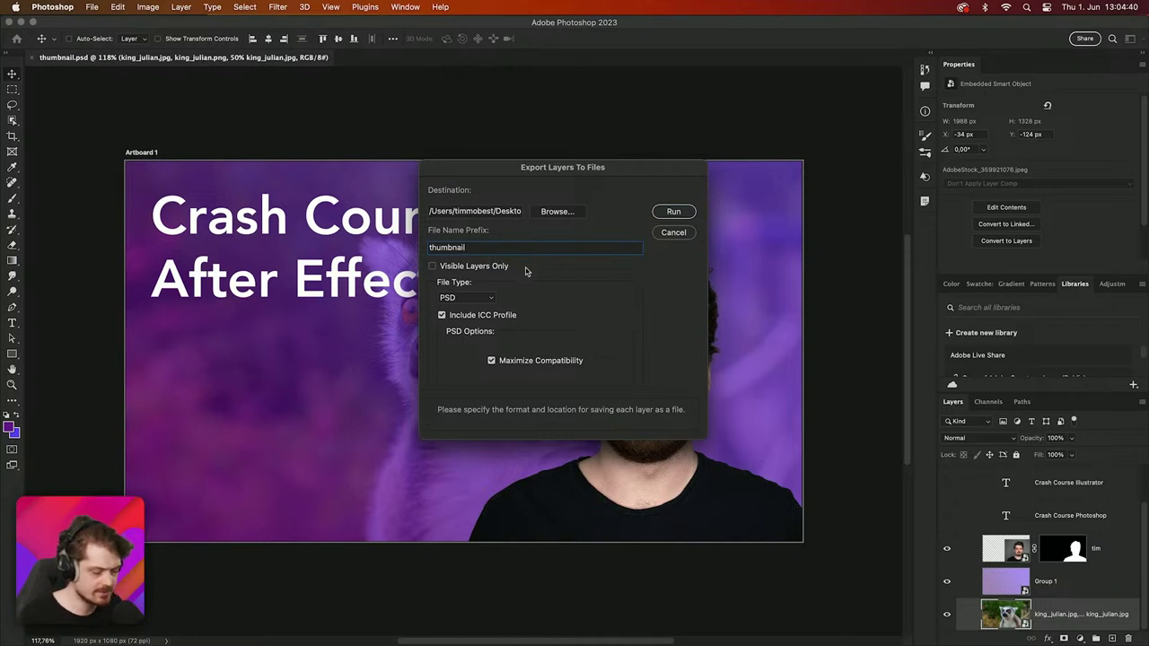
{"action": "left_click", "coordinate": [476, 299]}
{"action": "left_click", "coordinate": [476, 299]}
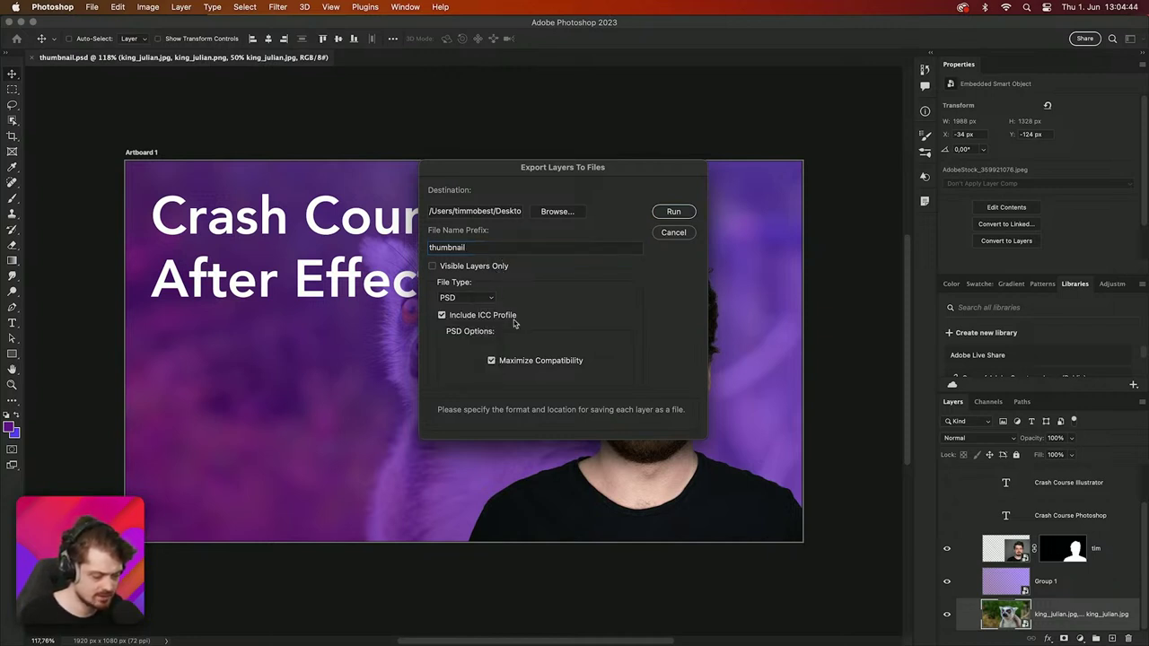
{"action": "left_click", "coordinate": [673, 212]}
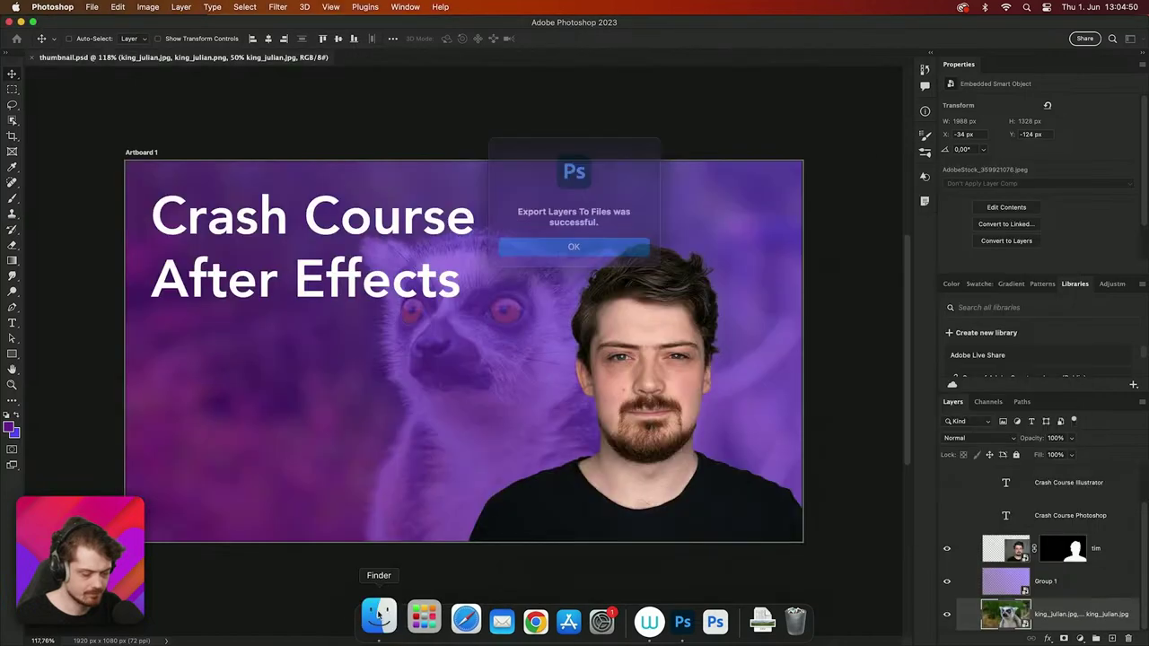
{"action": "left_click", "coordinate": [576, 243]}
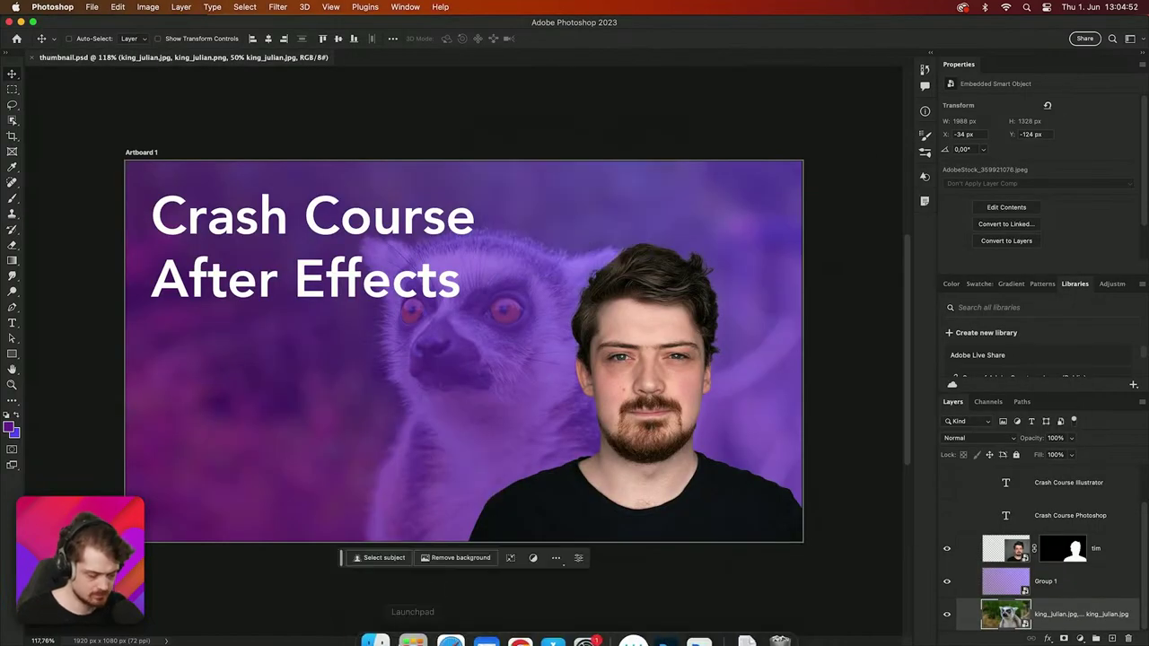
Step: In Finder, go to Desktop > panorama and inspect the exported layer files in the assets folder
{"action": "left_click", "coordinate": [377, 618]}
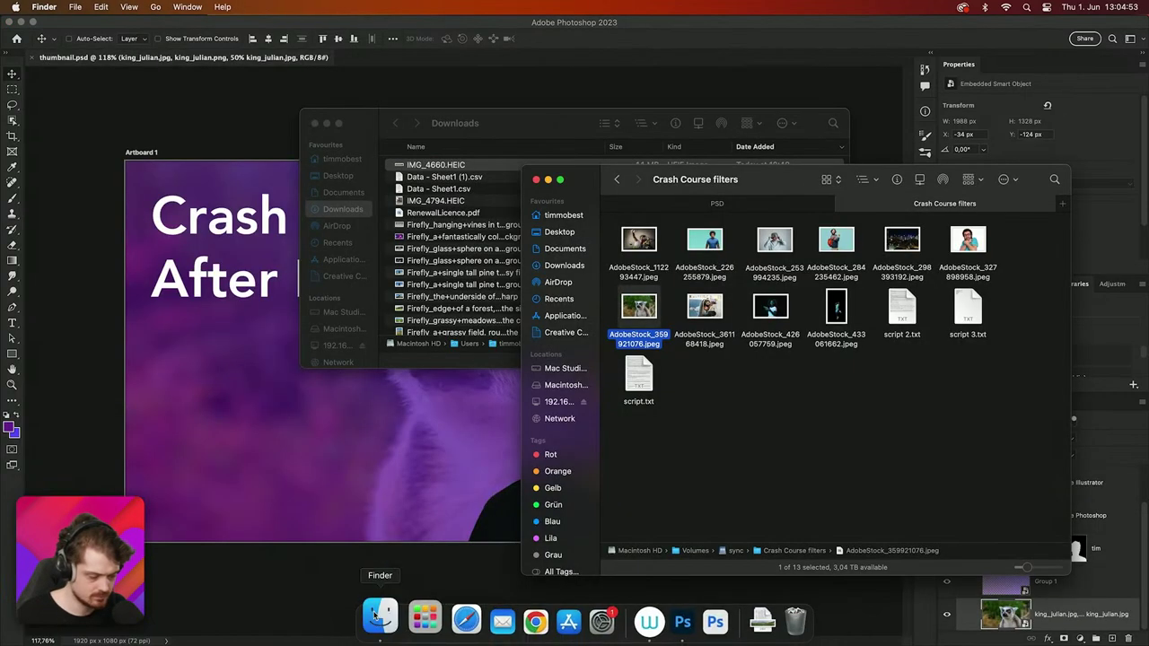
{"action": "left_click", "coordinate": [777, 402]}
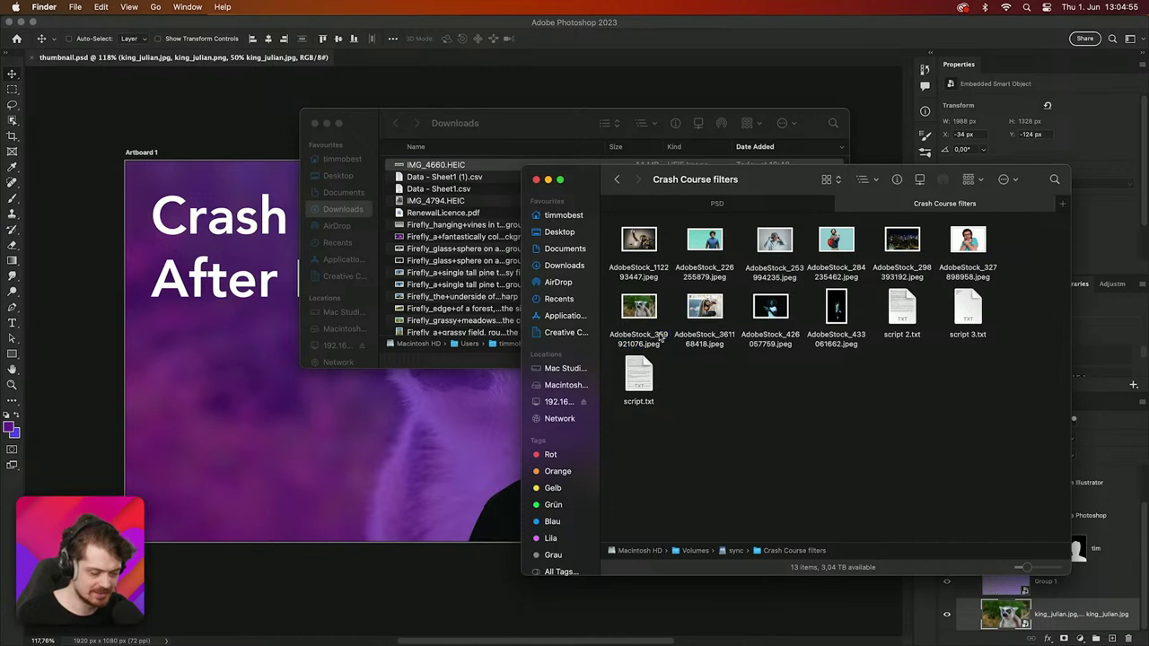
{"action": "left_click", "coordinate": [560, 232]}
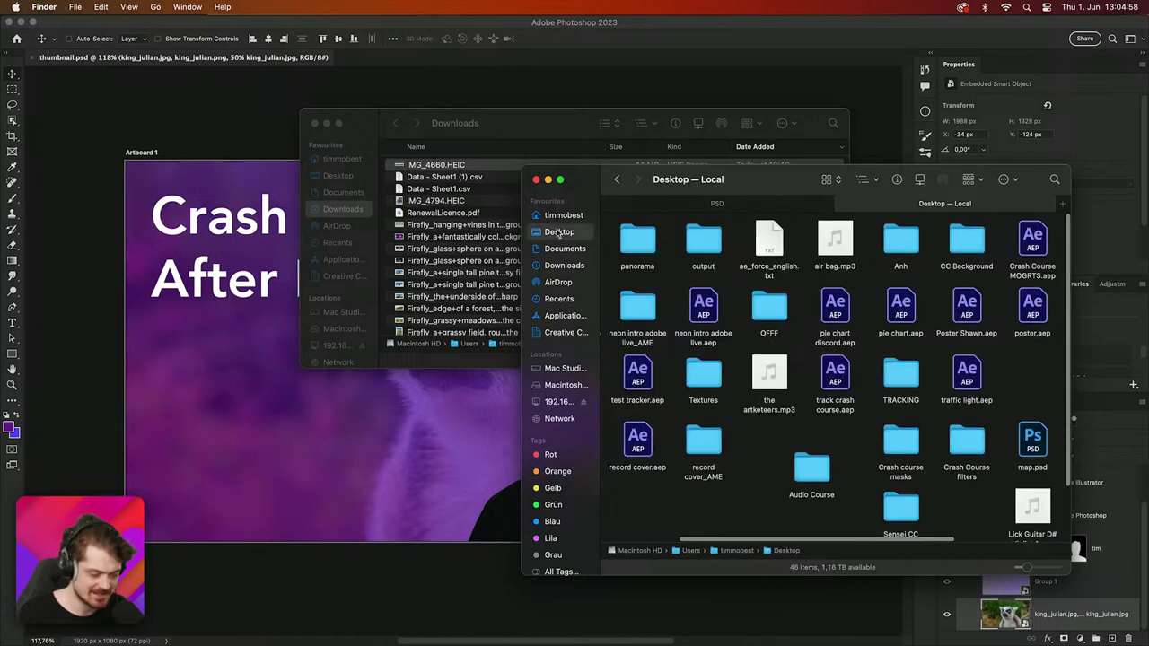
{"action": "double_click", "coordinate": [638, 240]}
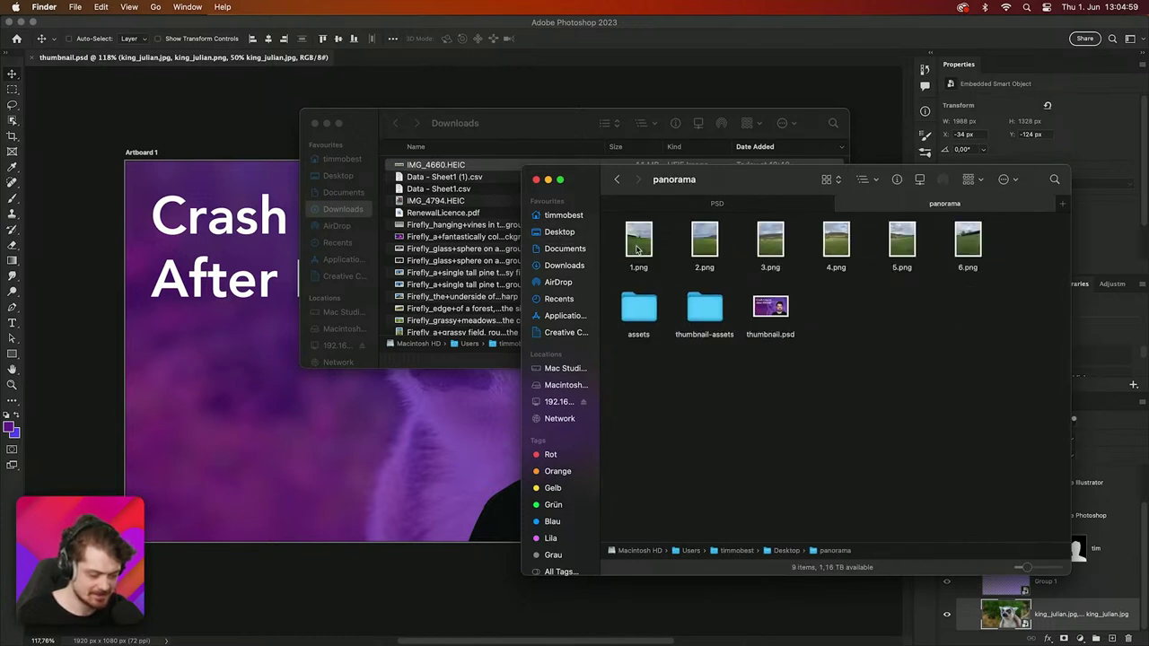
{"action": "double_click", "coordinate": [694, 310]}
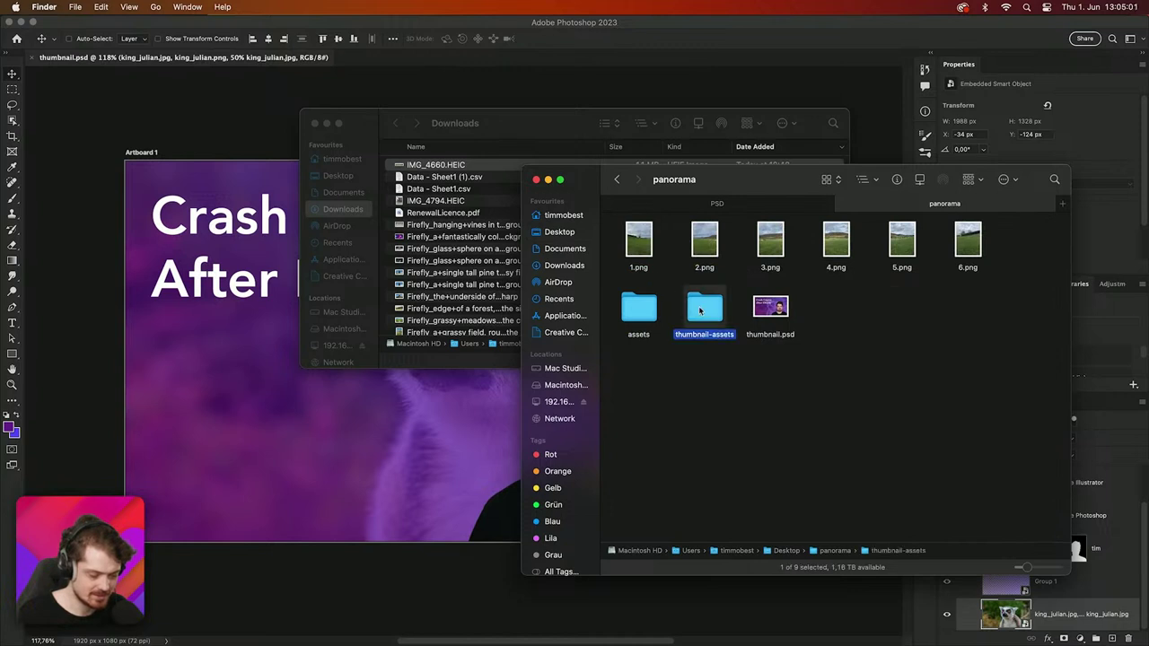
{"action": "left_click", "coordinate": [616, 180]}
{"action": "double_click", "coordinate": [638, 307]}
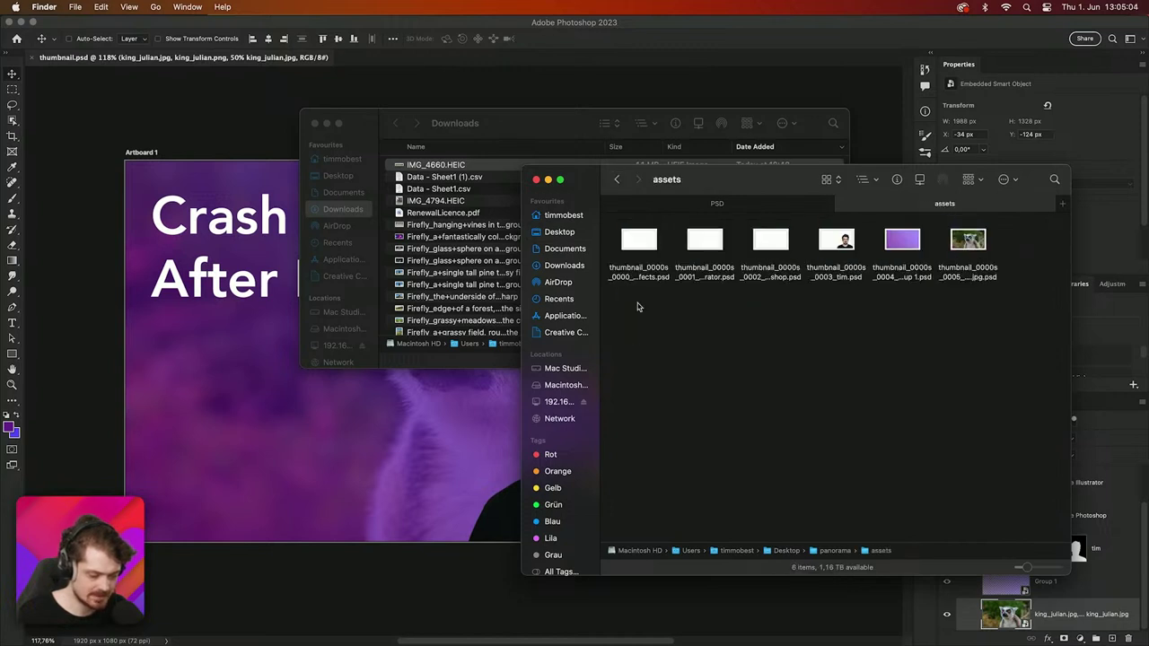
{"action": "left_click", "coordinate": [616, 180]}
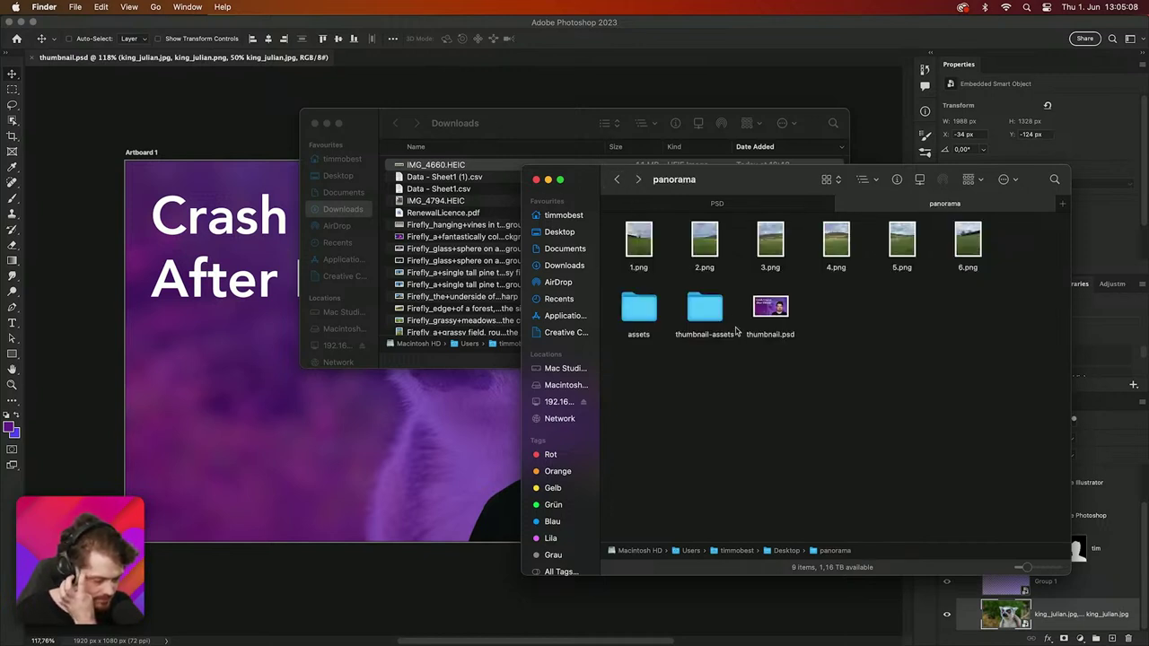
Step: Open the thumbnail-assets folder, select errors.txt, and begin editing the bottom lemur layer's name
{"action": "left_click", "coordinate": [707, 311]}
{"action": "double_click", "coordinate": [707, 311]}
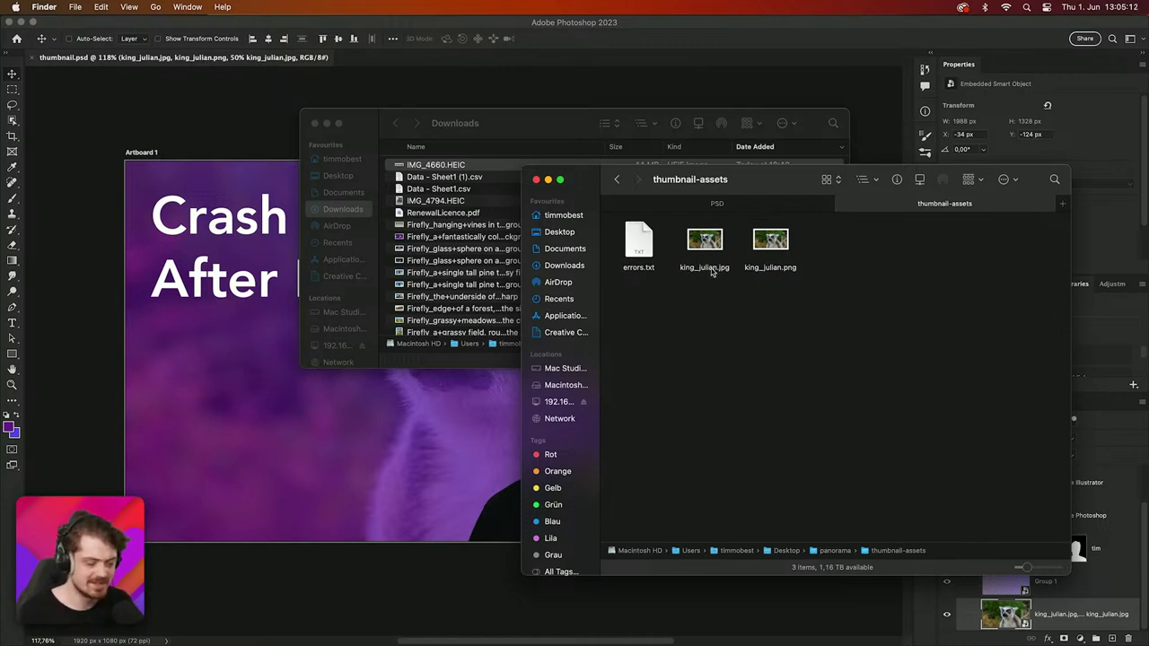
{"action": "left_click", "coordinate": [638, 250]}
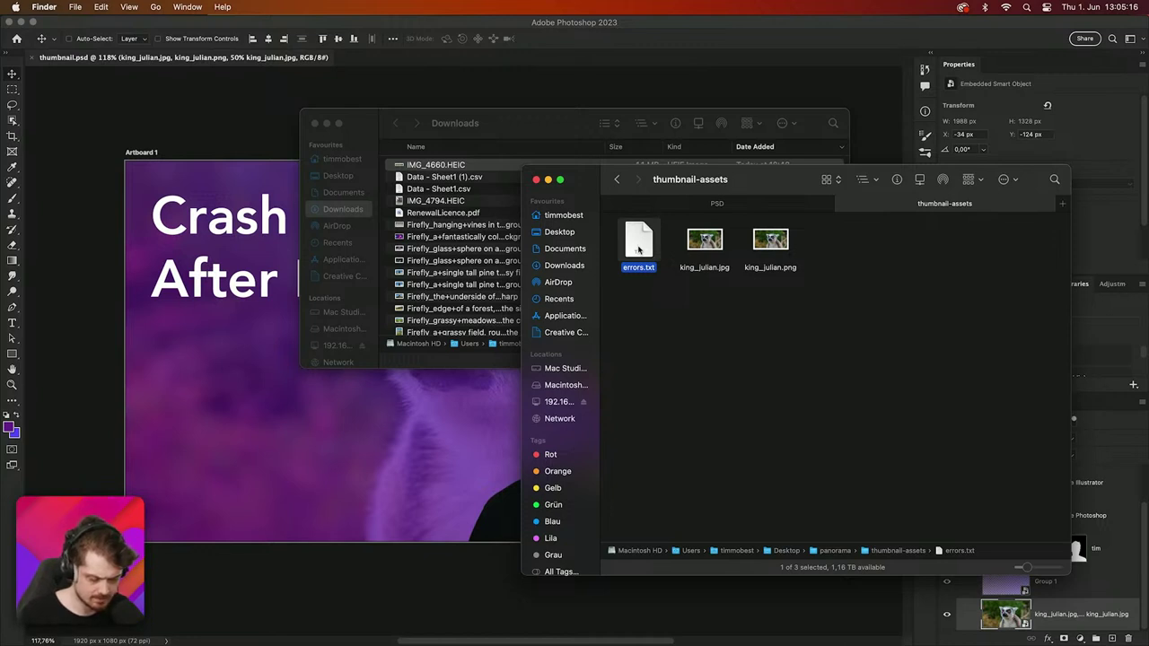
{"action": "double_click", "coordinate": [1070, 615]}
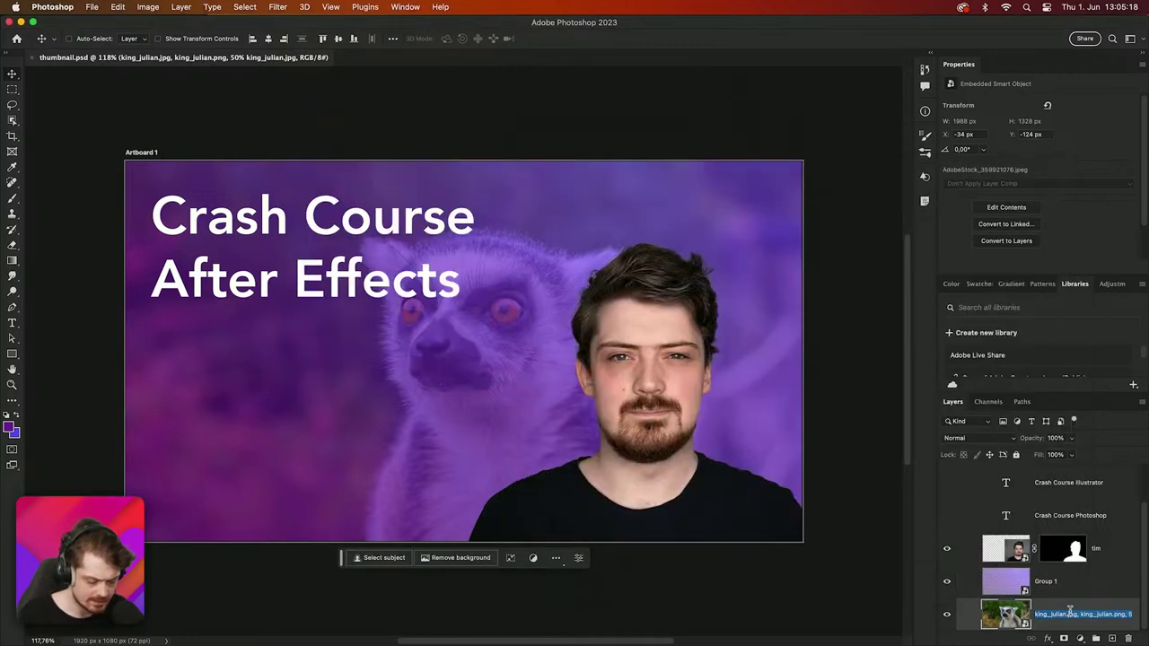
Step: Append '_half' after the last king_julian in the lemur layer name, making king_julian_half.jpg
{"action": "left_click", "coordinate": [1066, 615]}
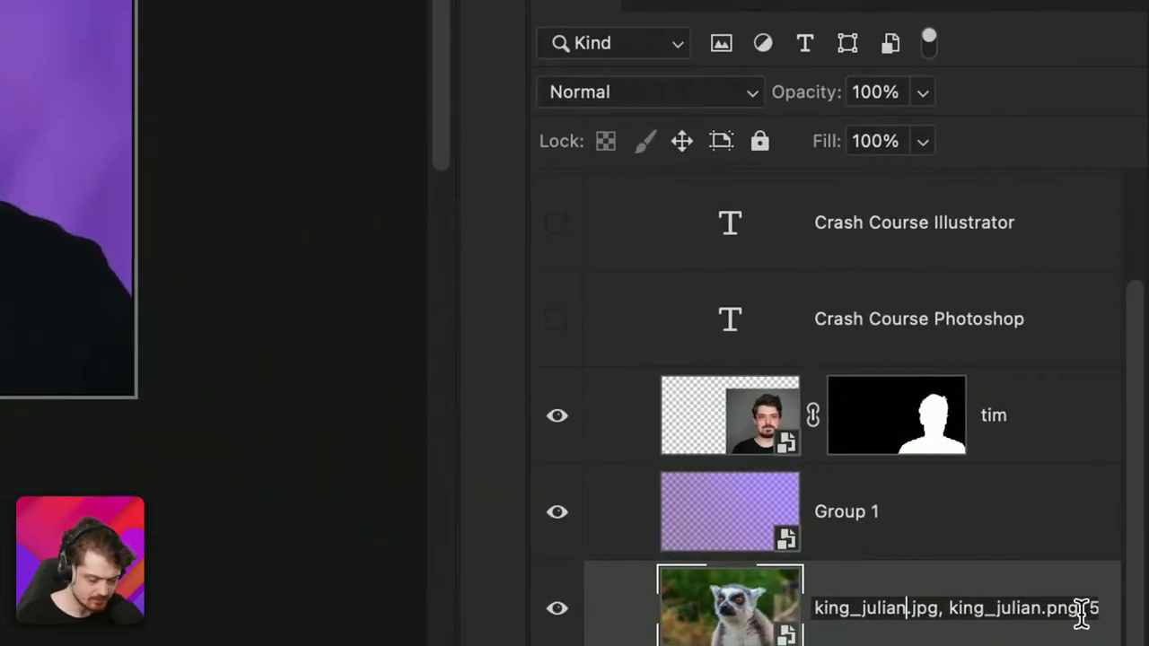
{"action": "mouse_move", "coordinate": [1081, 611]}
{"action": "left_mouse_down"}
{"action": "mouse_move", "coordinate": [1107, 615]}
{"action": "mouse_move", "coordinate": [1093, 610]}
{"action": "left_mouse_up"}
{"action": "left_click", "coordinate": [1067, 608]}
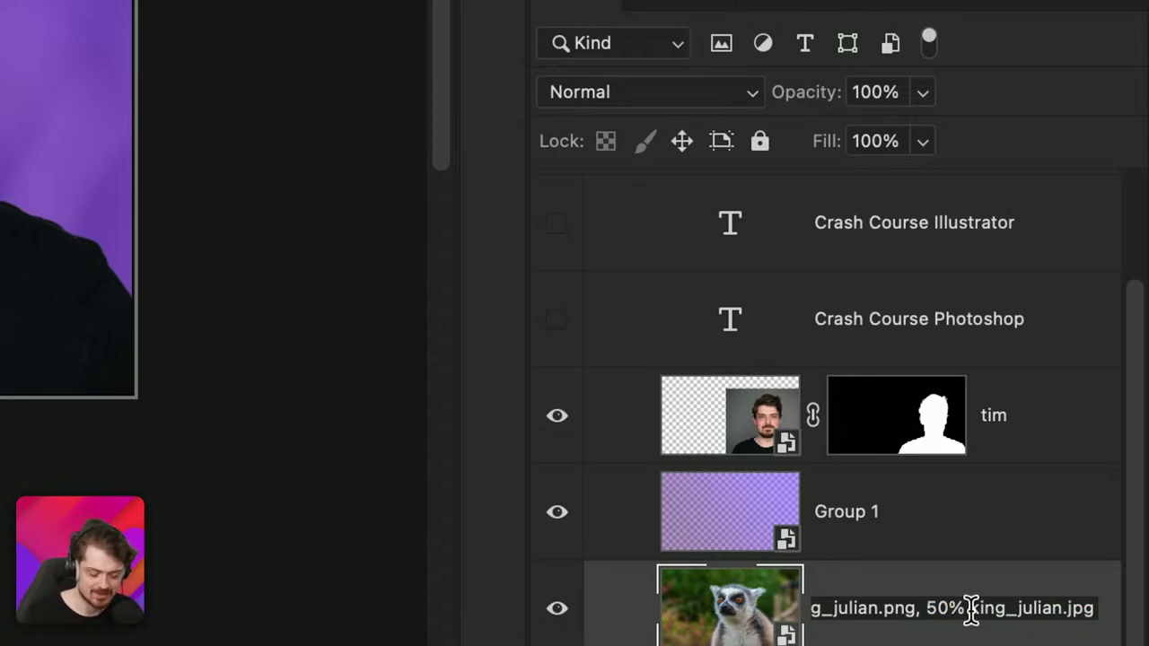
{"action": "left_click_drag", "start_coordinate": [925, 608], "coordinate": [772, 611]}
{"action": "left_click", "coordinate": [918, 601]}
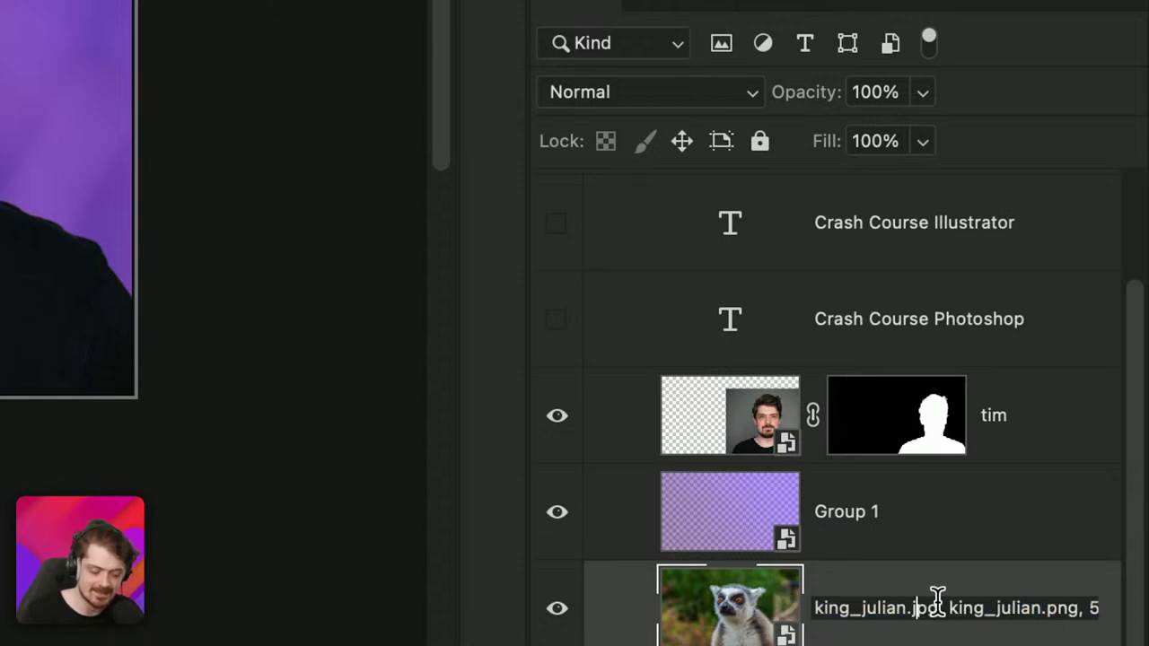
{"action": "left_click_drag", "start_coordinate": [936, 605], "coordinate": [817, 601]}
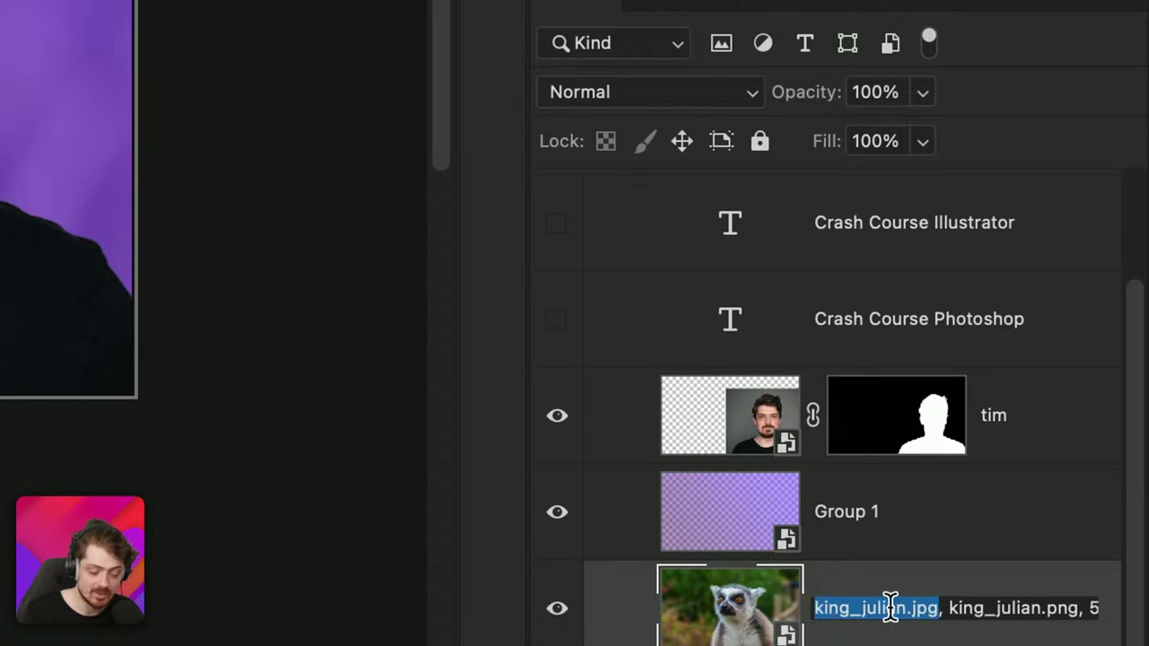
{"action": "left_click_drag", "start_coordinate": [1043, 607], "coordinate": [1124, 607]}
{"action": "left_click", "coordinate": [977, 611]}
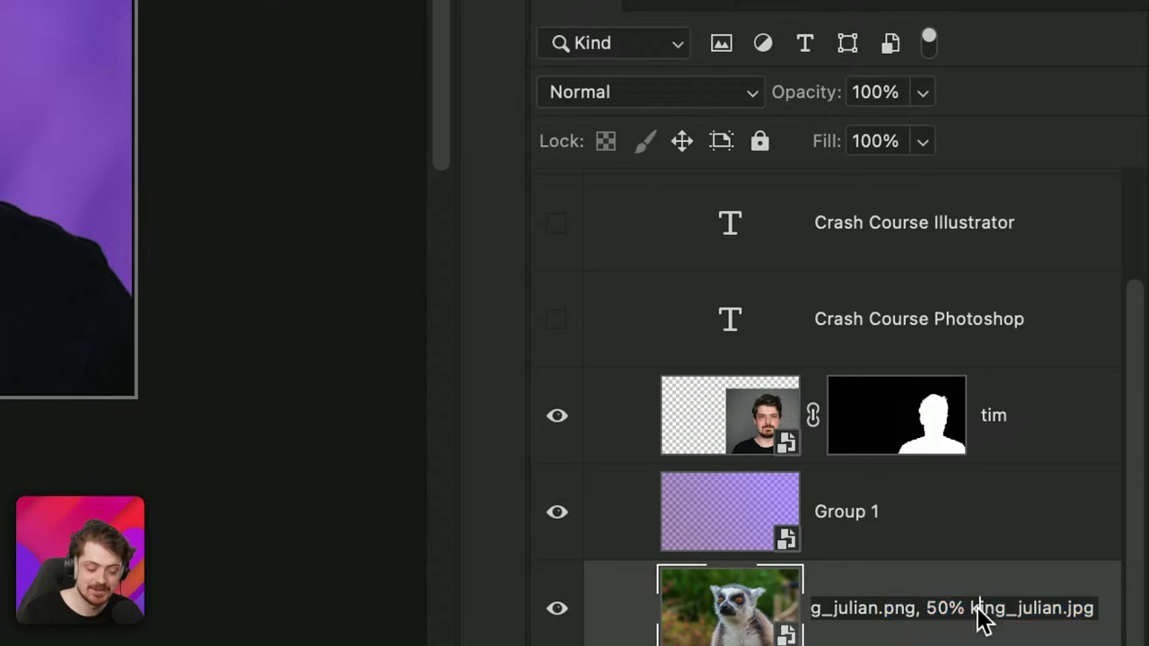
{"action": "left_click_drag", "start_coordinate": [966, 608], "coordinate": [1102, 607]}
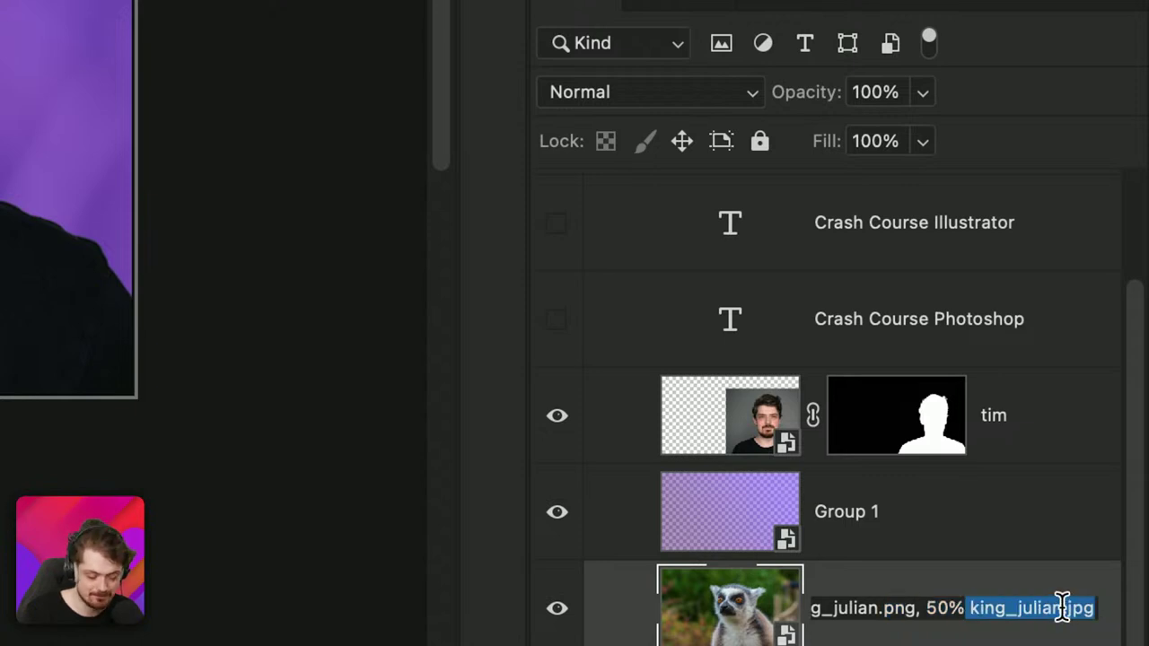
{"action": "left_click", "coordinate": [1063, 608]}
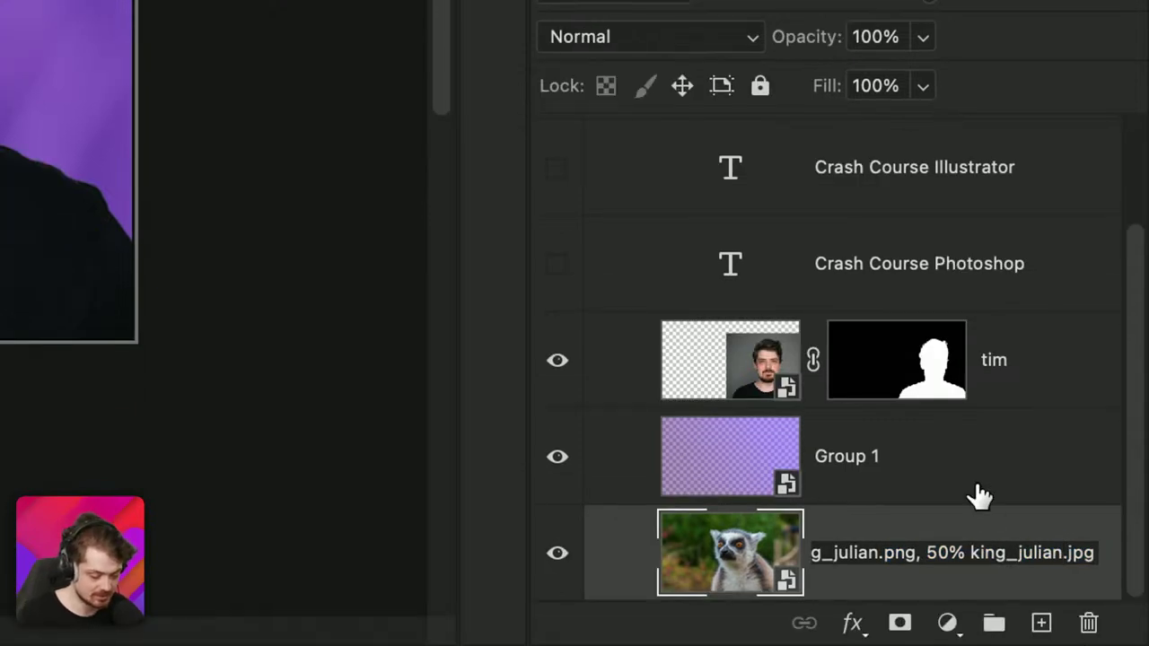
{"action": "type", "text": "_half"}
{"action": "key", "text": "Return"}
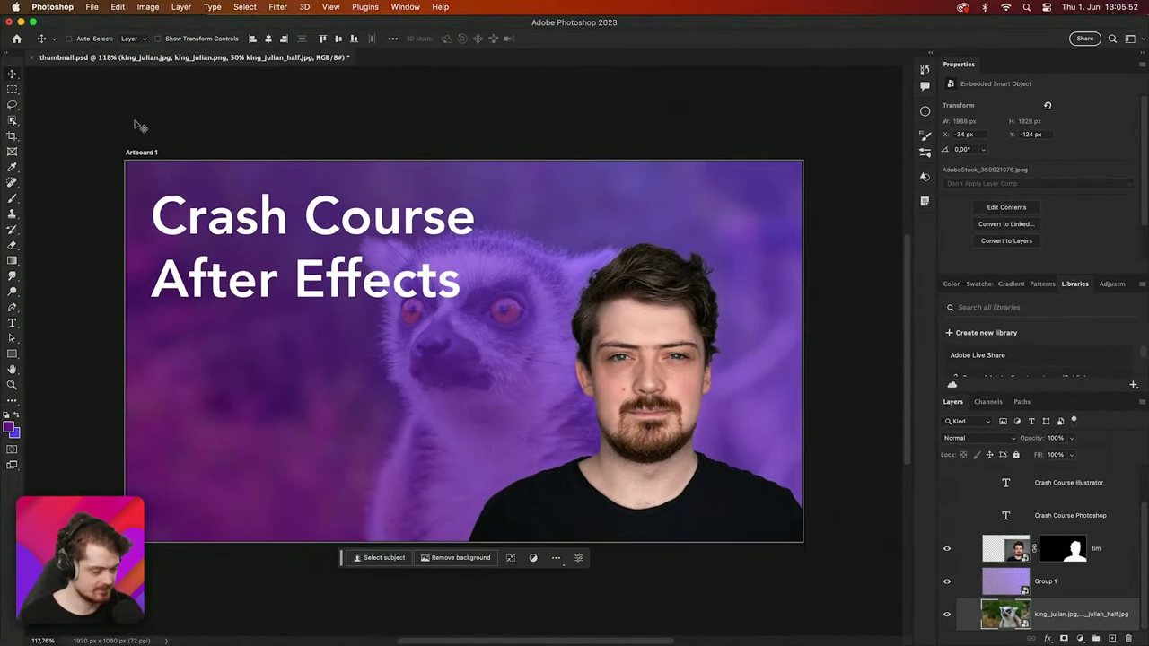
Step: Look through the File menu's export commands for layer comps, then back out without choosing one
{"action": "left_click", "coordinate": [89, 7]}
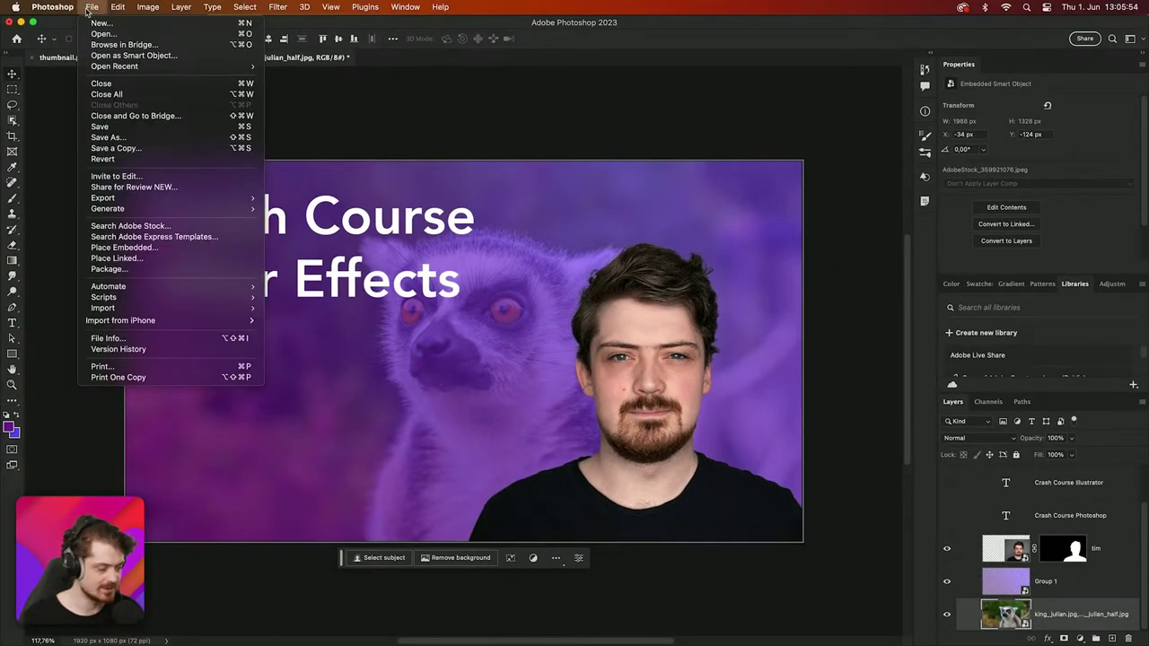
{"action": "mouse_move", "coordinate": [194, 201]}
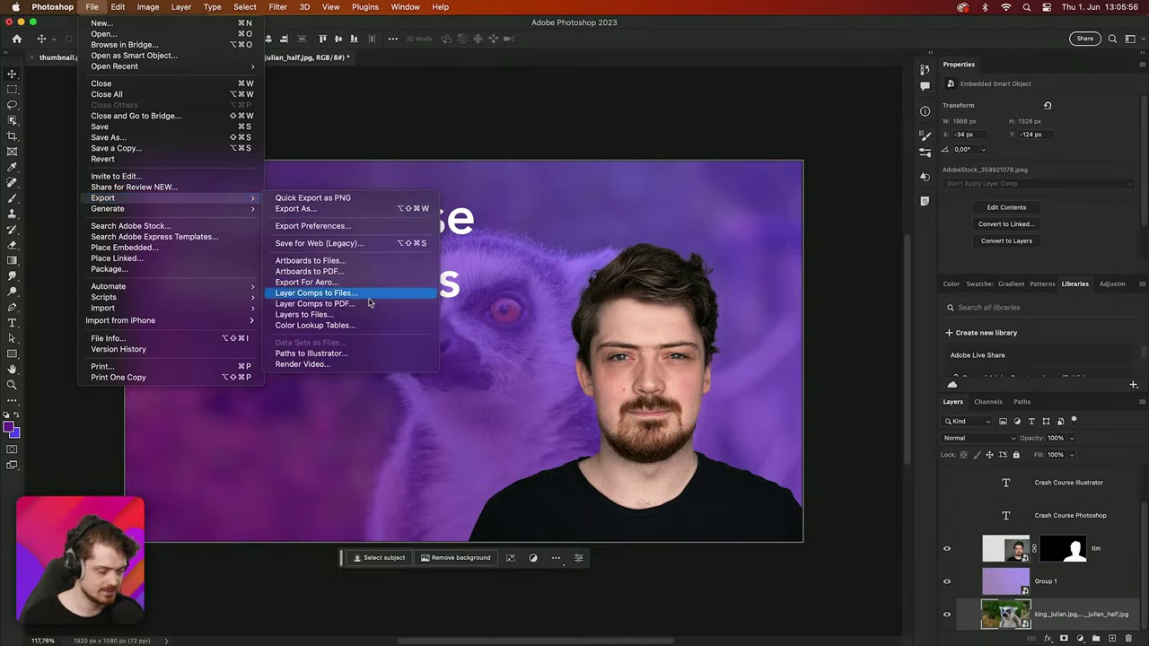
{"action": "left_click", "coordinate": [779, 373]}
{"action": "key", "text": "super+Tab"}
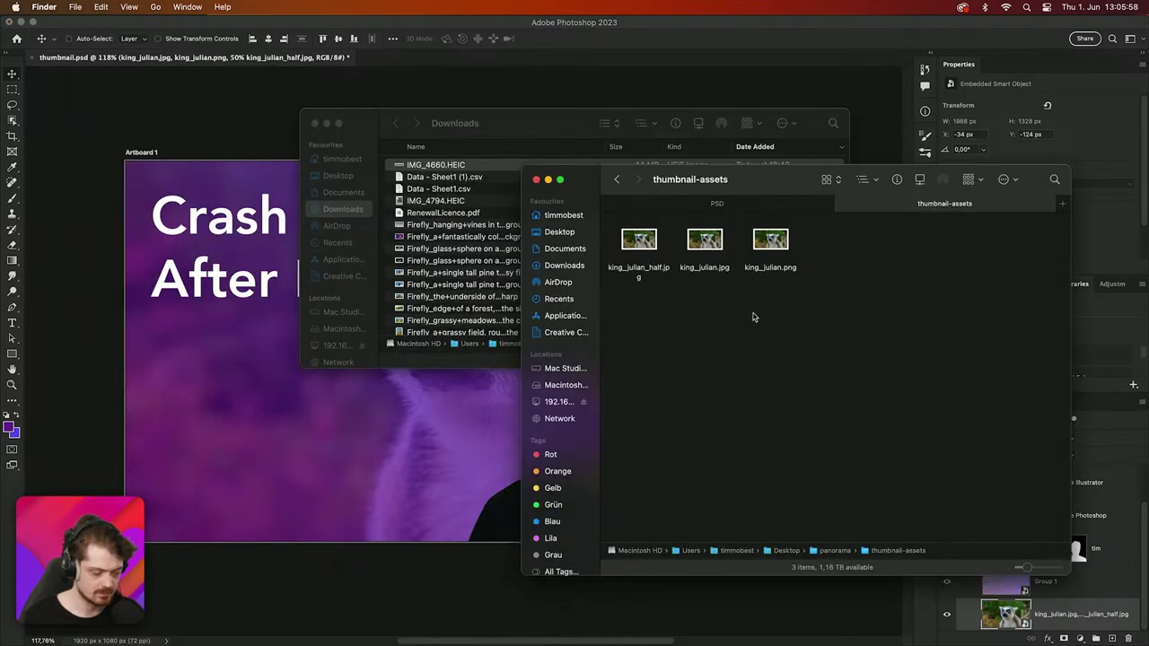
Step: In Finder's panorama folder, select the assets and thumbnail-assets folders and move them to the Trash
{"action": "left_click", "coordinate": [714, 206]}
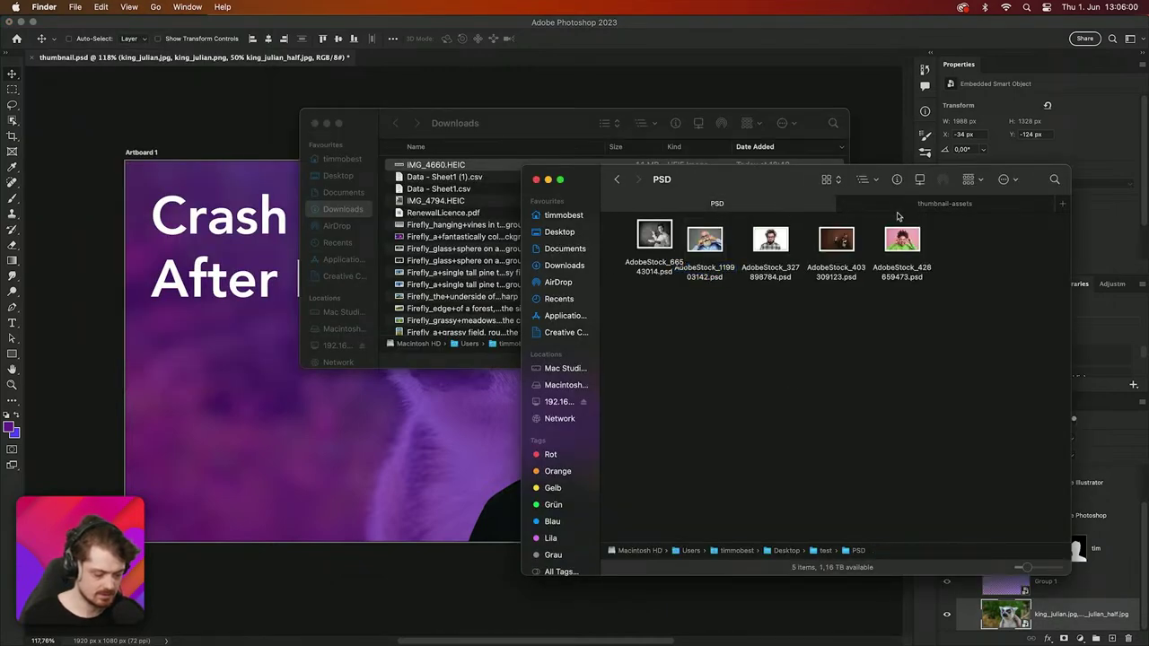
{"action": "left_click", "coordinate": [897, 213]}
{"action": "left_click", "coordinate": [617, 180]}
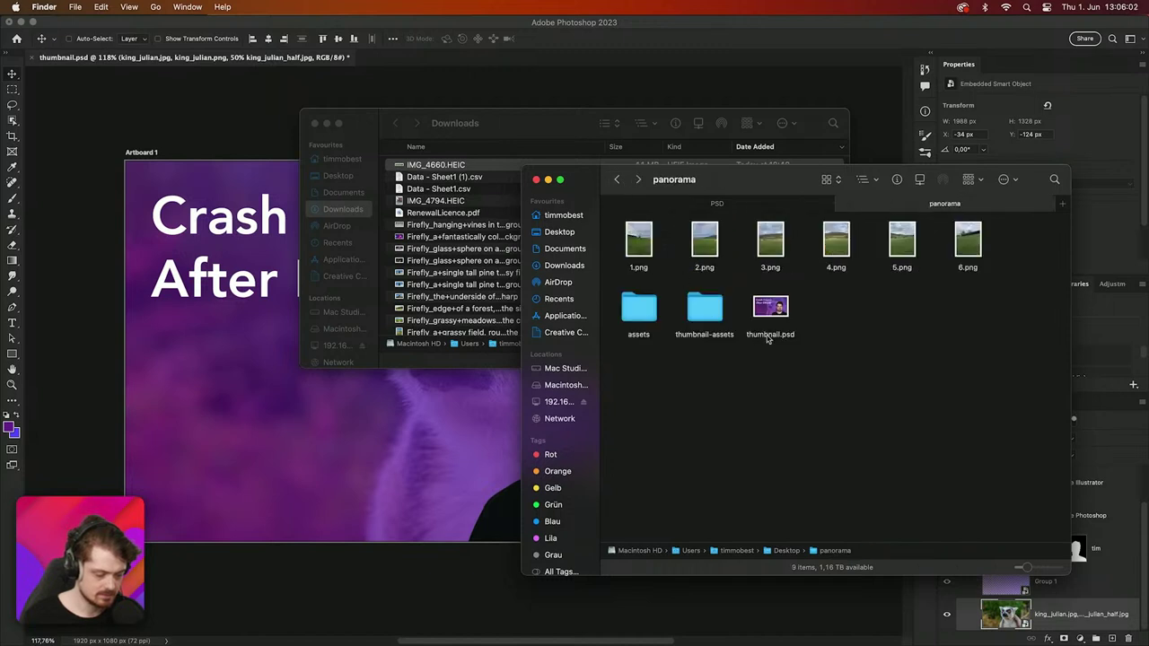
{"action": "left_click_drag", "start_coordinate": [704, 343], "coordinate": [630, 318]}
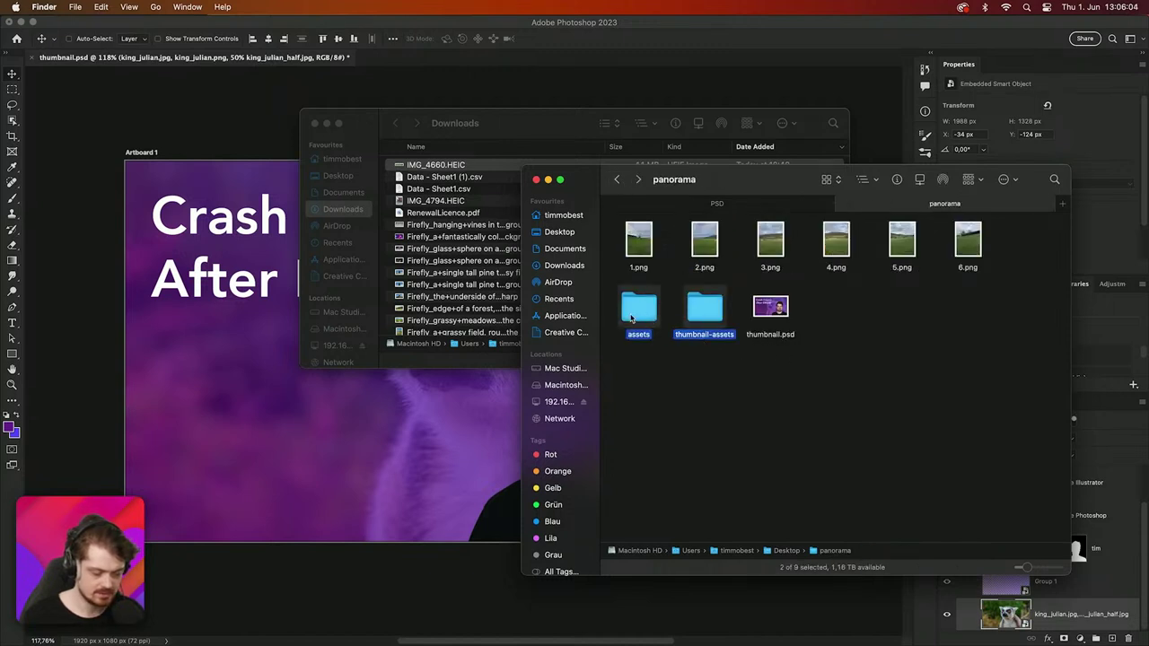
{"action": "key", "text": "super+BackSpace"}
Step: Rerun Export Layers To Files with the thumbnail prefix and PSD type into panorama, then check Finder
{"action": "left_click", "coordinate": [155, 29]}
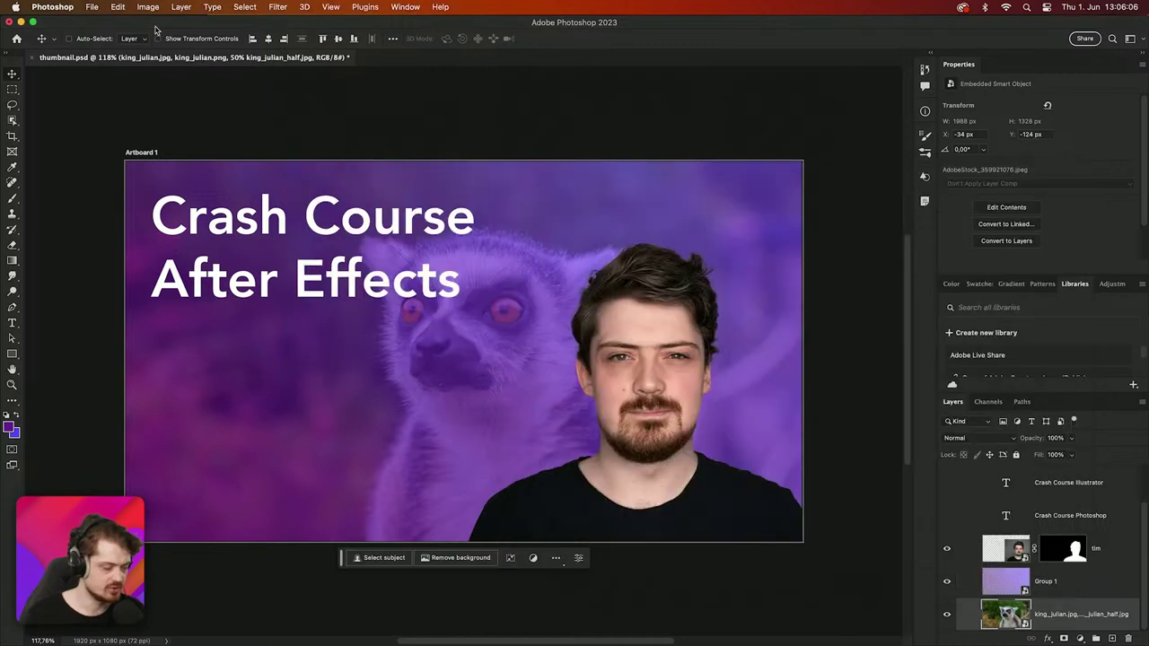
{"action": "left_click", "coordinate": [93, 6]}
{"action": "mouse_move", "coordinate": [235, 198]}
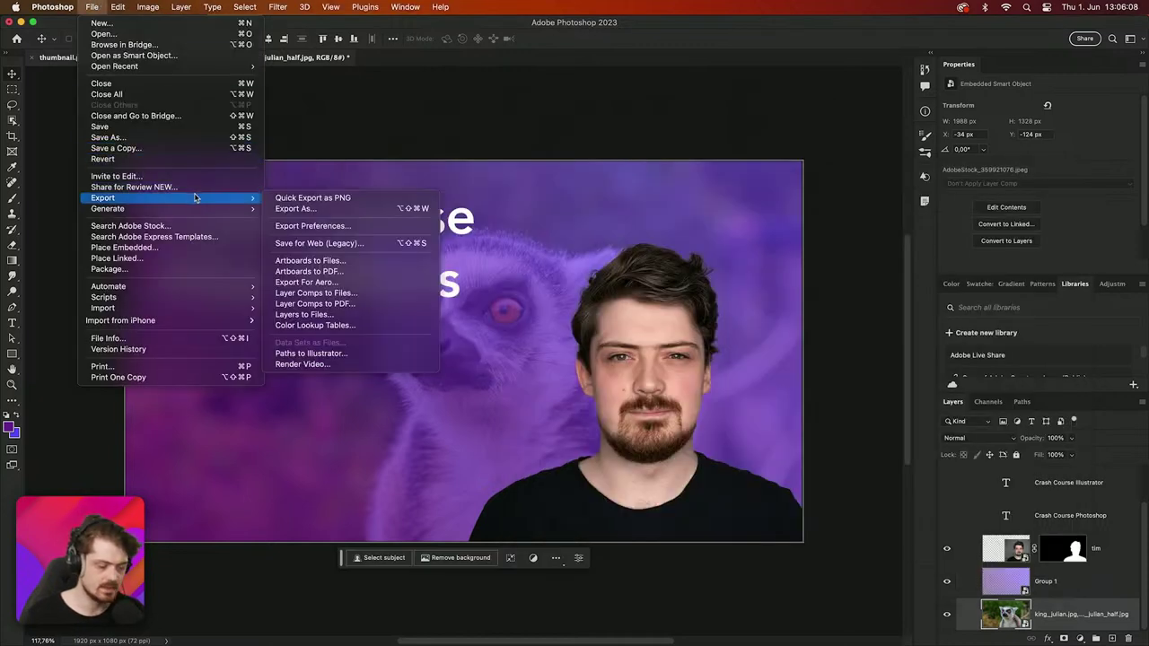
{"action": "left_click", "coordinate": [360, 318]}
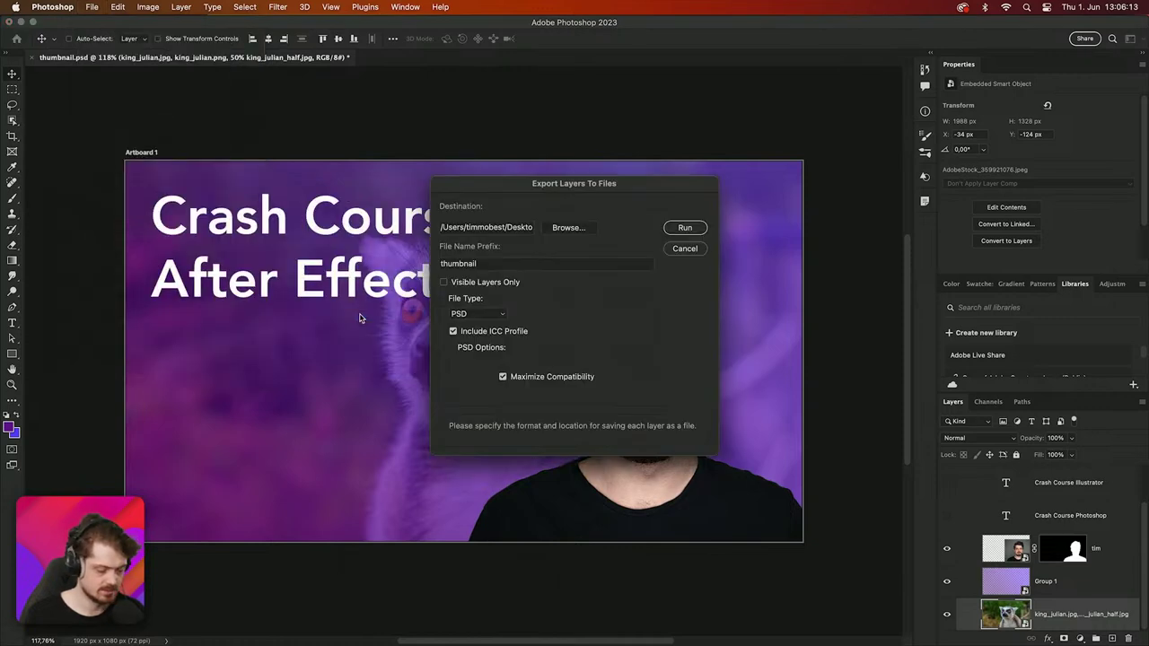
{"action": "left_click", "coordinate": [685, 228]}
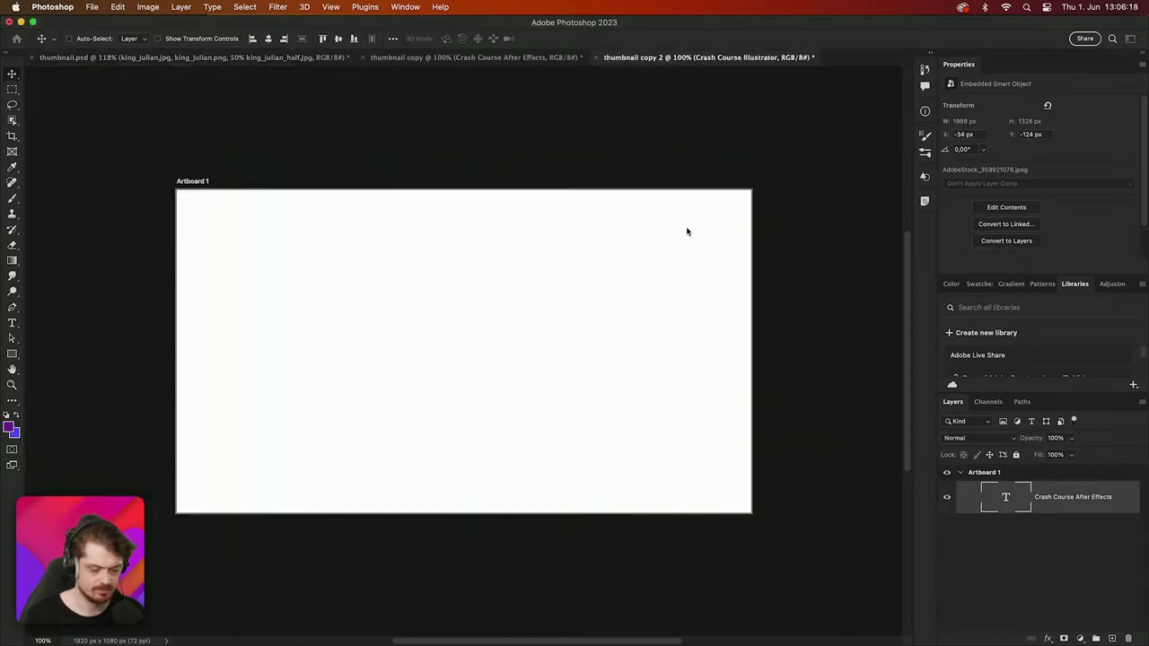
{"action": "key", "text": "super+Tab"}
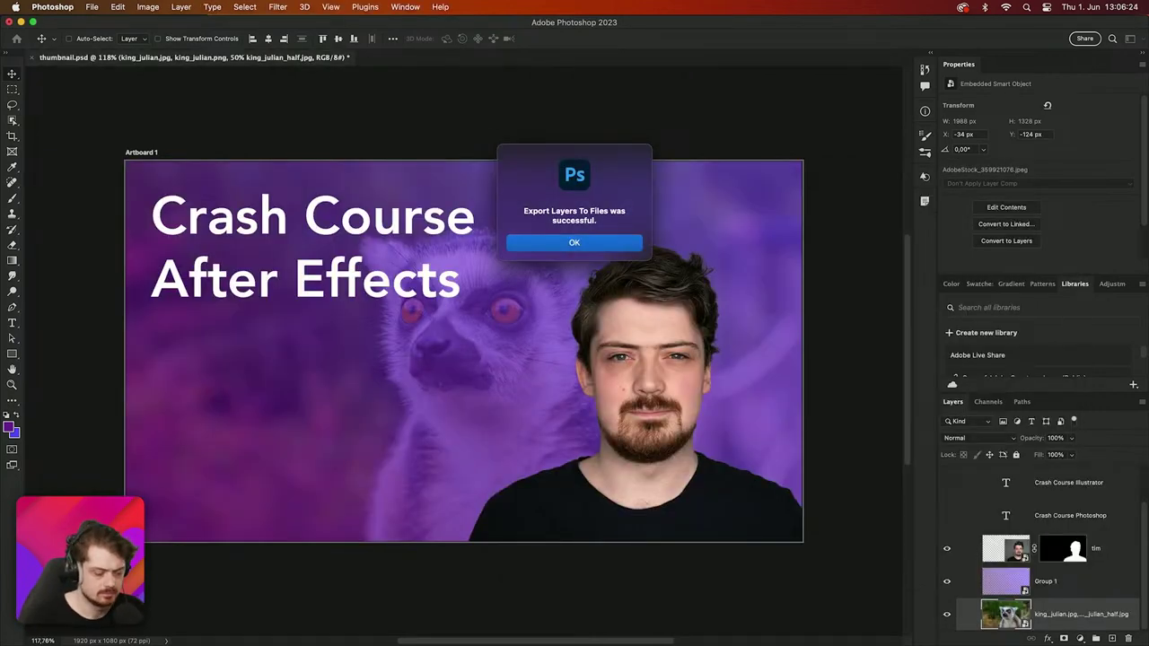
{"action": "left_click", "coordinate": [639, 241]}
{"action": "key", "text": "super+Tab"}
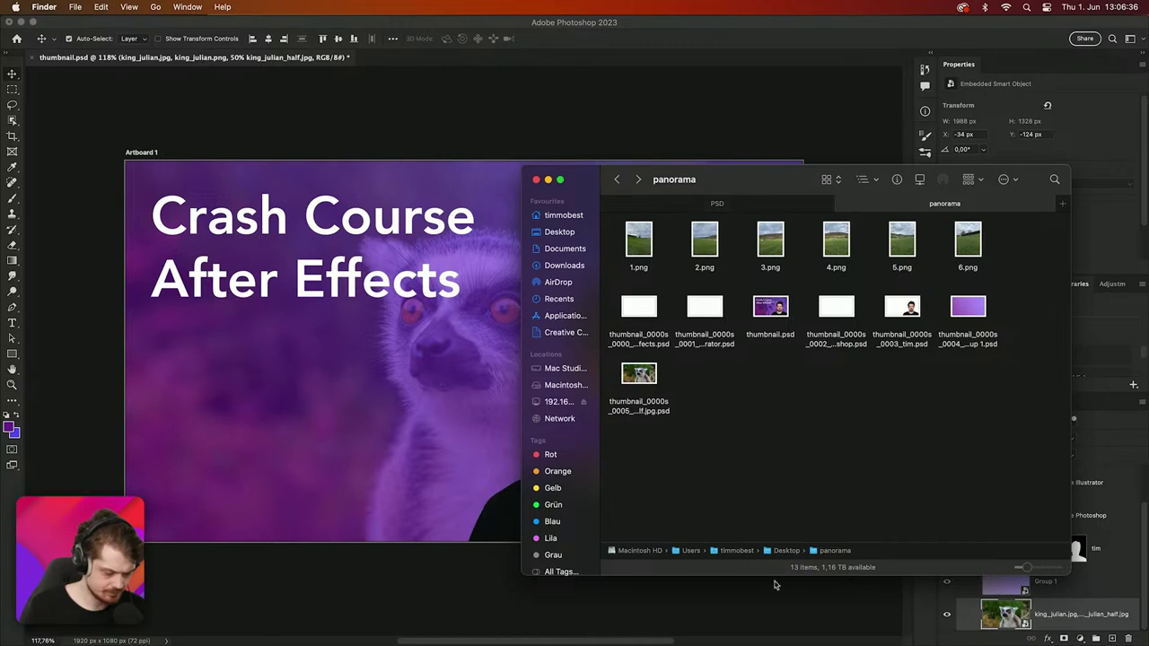
Step: Navigate Finder from panorama back to the Desktop folder, then bring Photoshop to the front
{"action": "double_click", "coordinate": [783, 551]}
{"action": "double_click", "coordinate": [638, 245]}
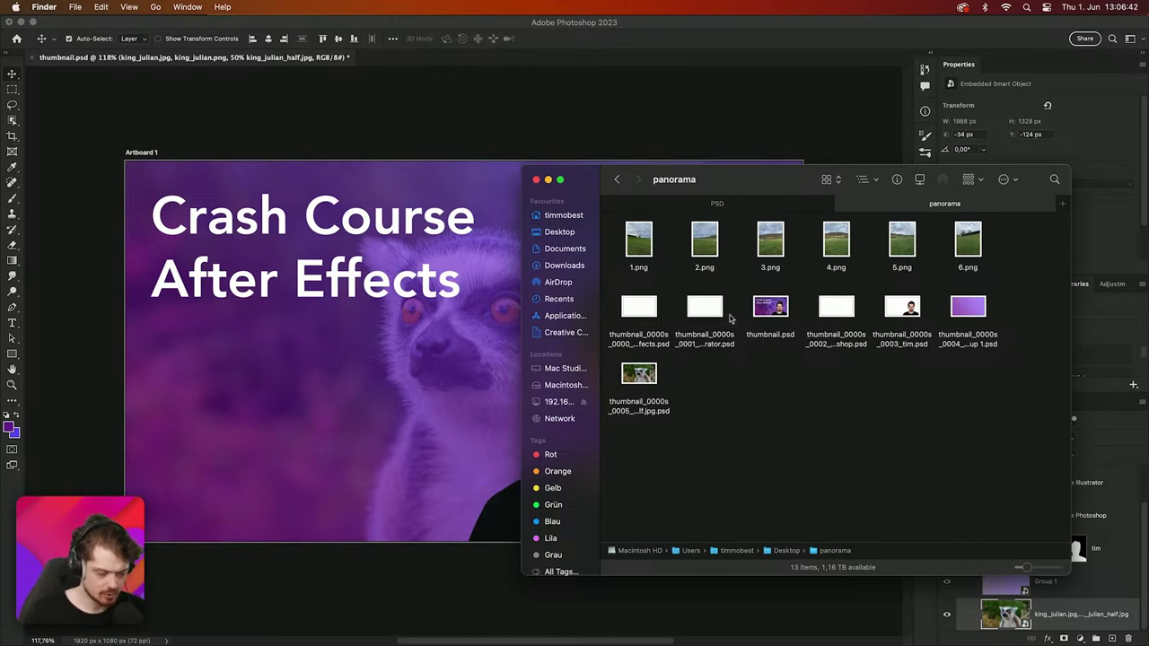
{"action": "left_click", "coordinate": [558, 233]}
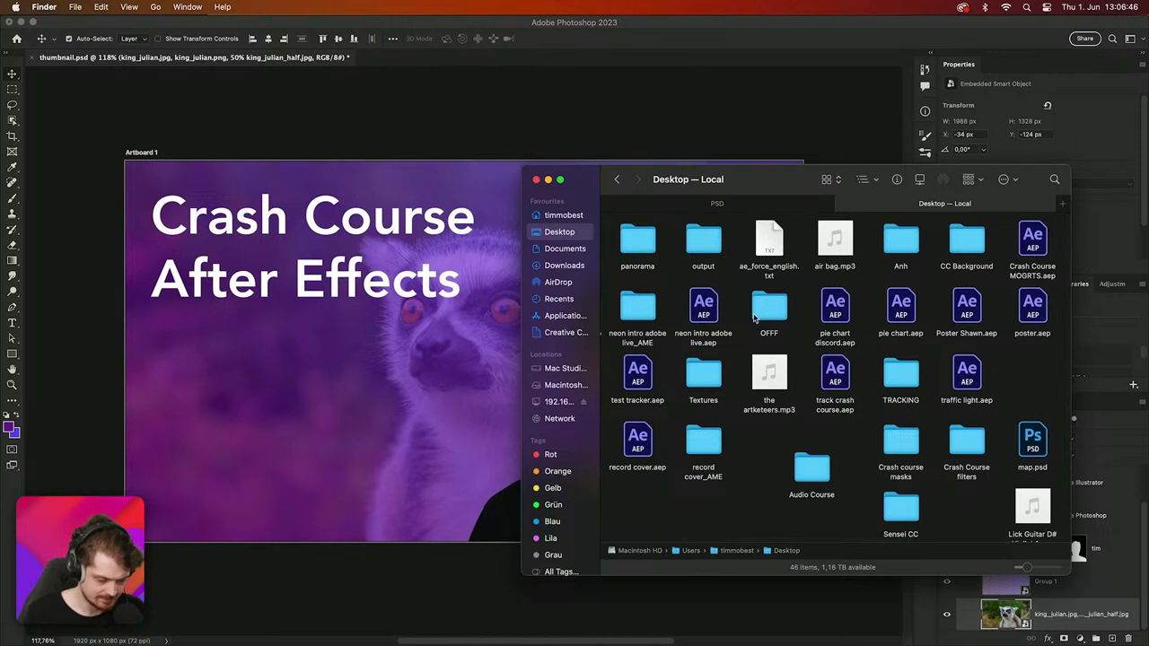
{"action": "scroll", "coordinate": [754, 318], "scroll_direction": "left", "scroll_amount": 5}
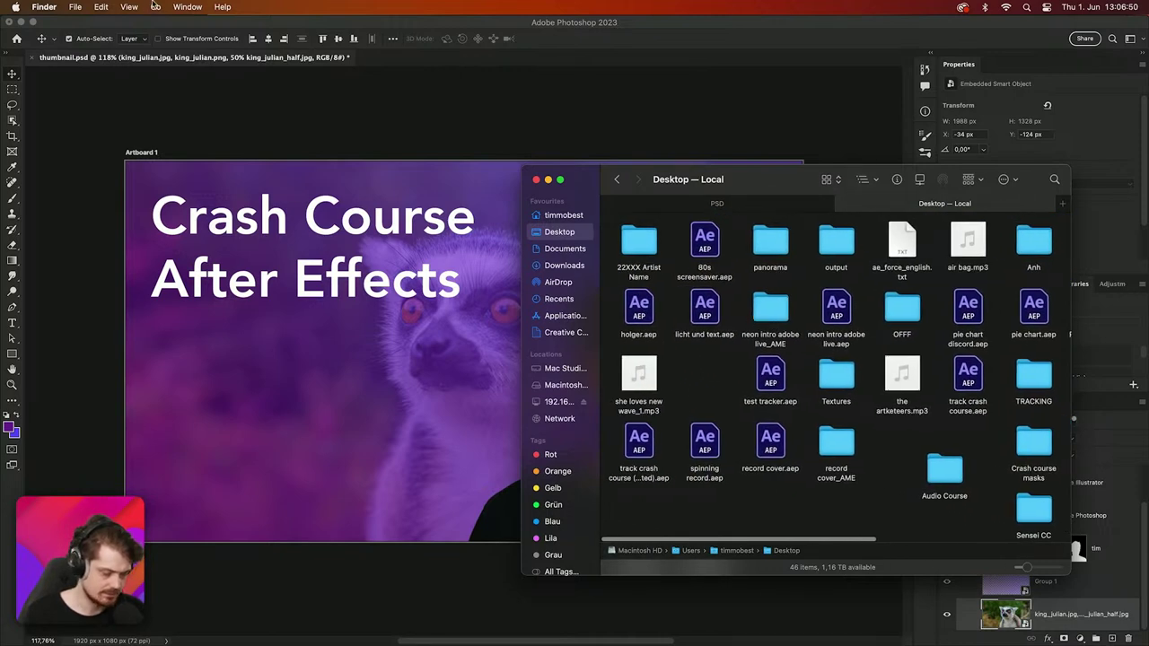
{"action": "left_click", "coordinate": [103, 6]}
{"action": "left_click", "coordinate": [79, 6]}
Step: Open Export Layers To Files and point its destination at a newly created 'assets' folder in panorama
{"action": "left_click", "coordinate": [381, 16]}
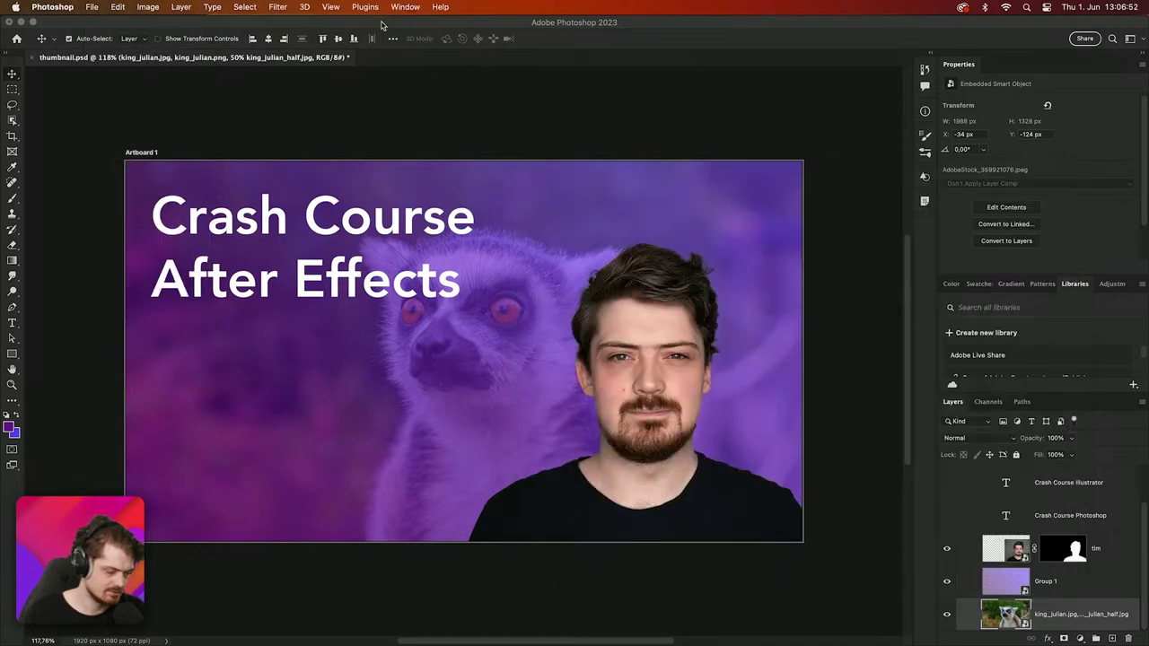
{"action": "left_click", "coordinate": [94, 6]}
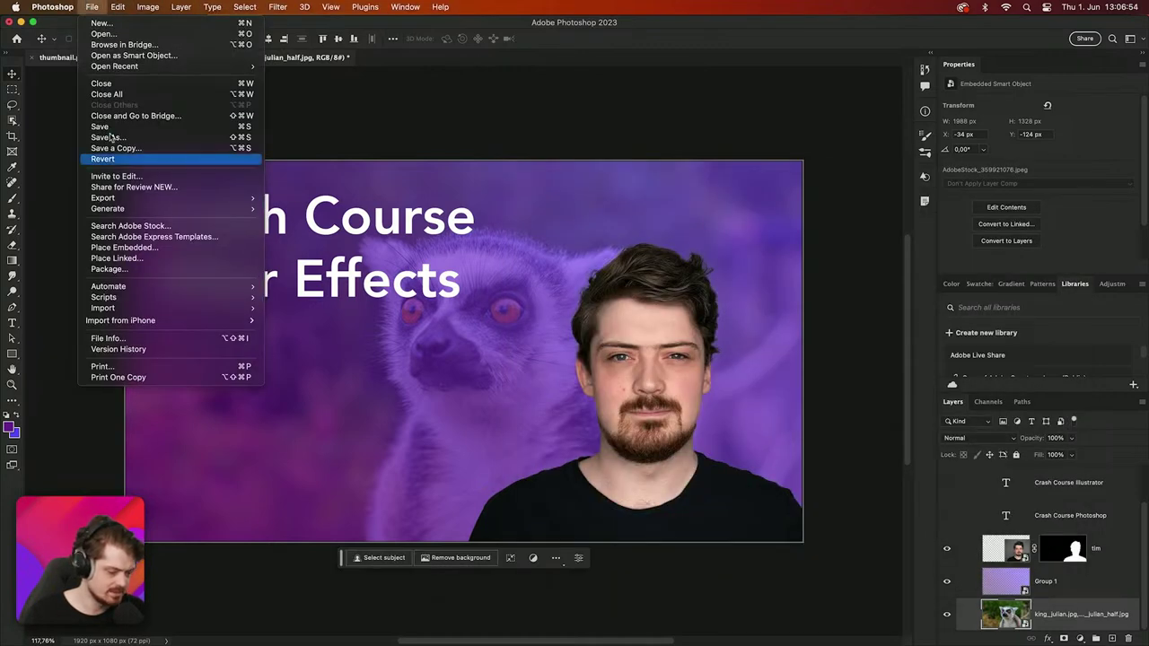
{"action": "mouse_move", "coordinate": [214, 201]}
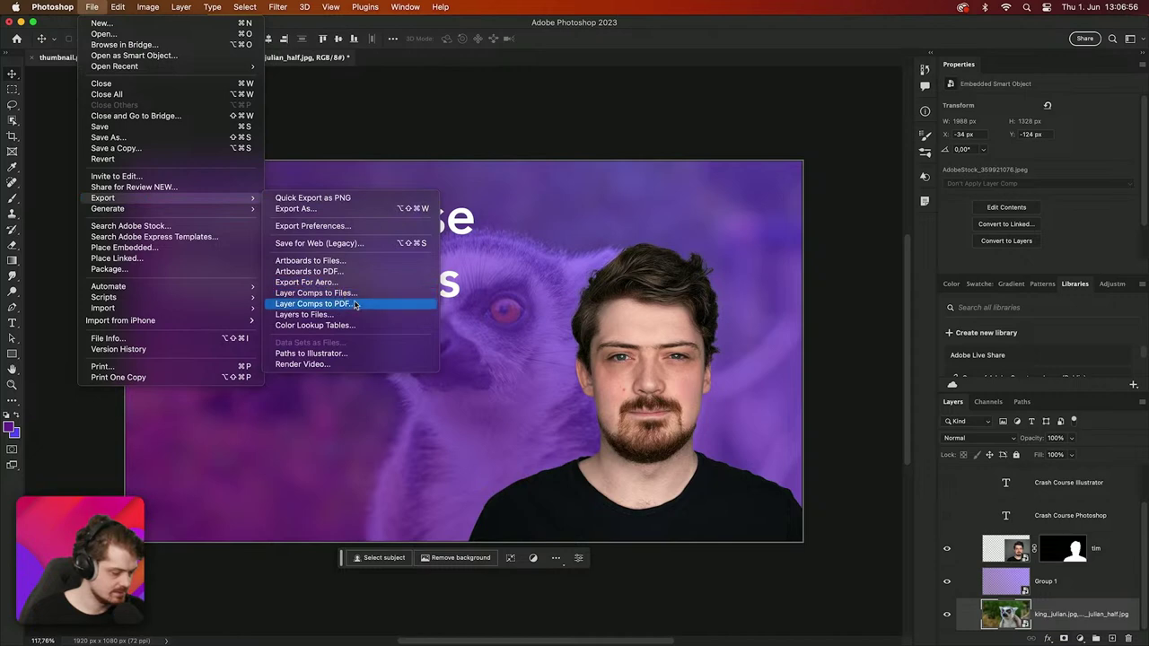
{"action": "left_click", "coordinate": [305, 314]}
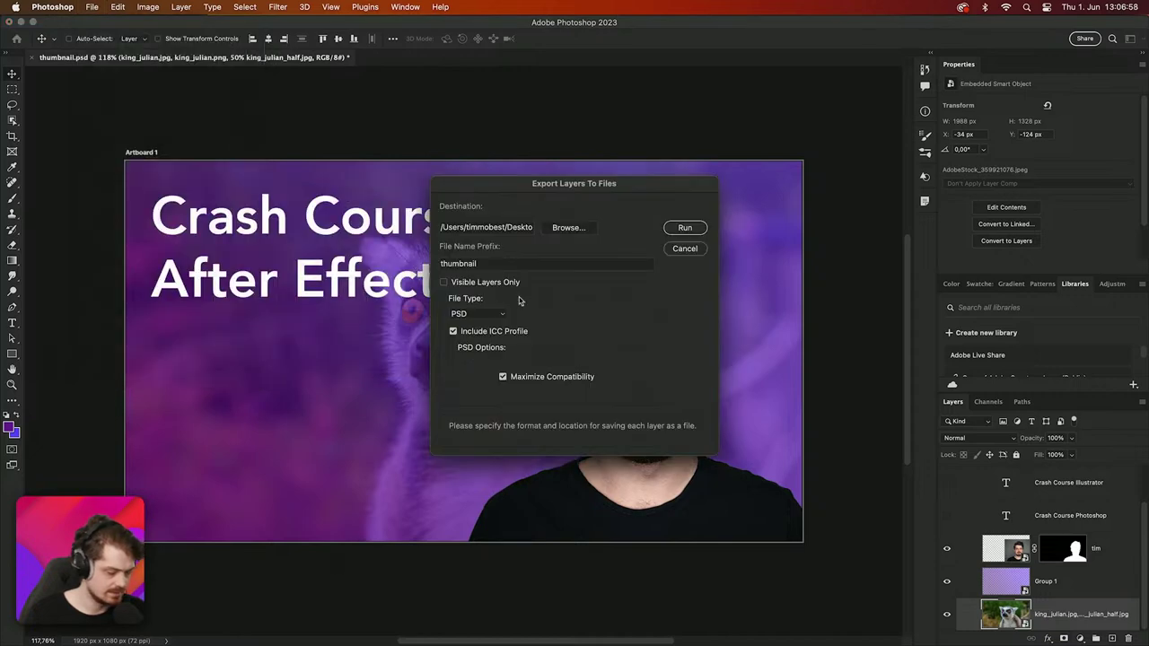
{"action": "left_click", "coordinate": [570, 228]}
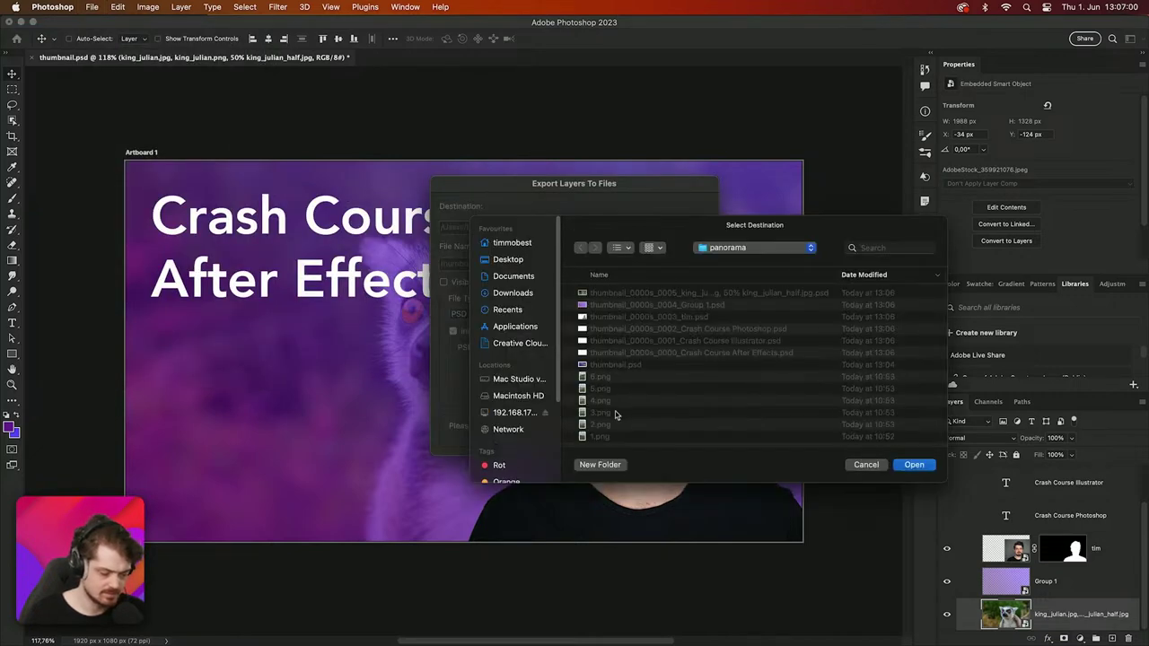
{"action": "left_click", "coordinate": [599, 465]}
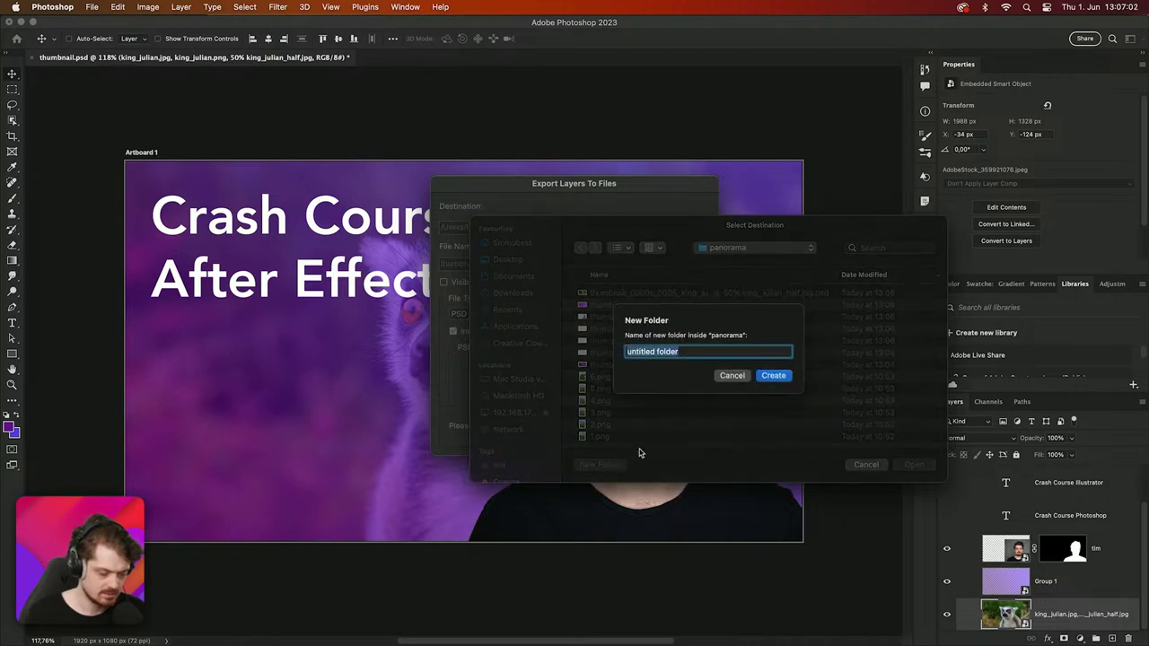
{"action": "type", "text": "assets"}
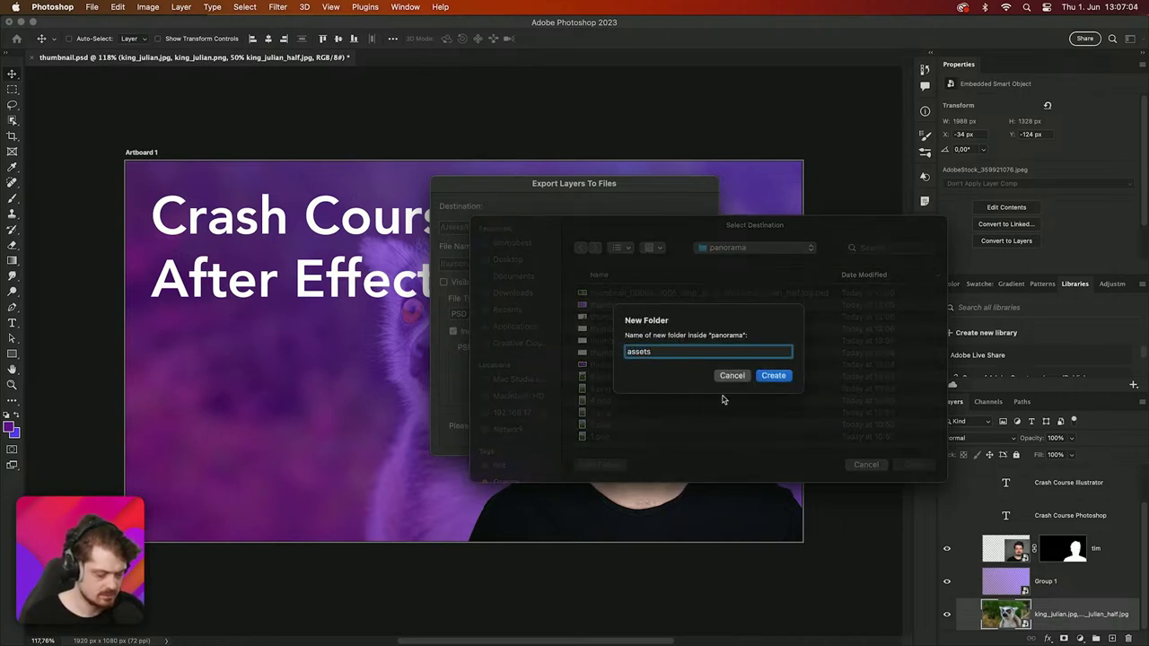
{"action": "left_click", "coordinate": [769, 375]}
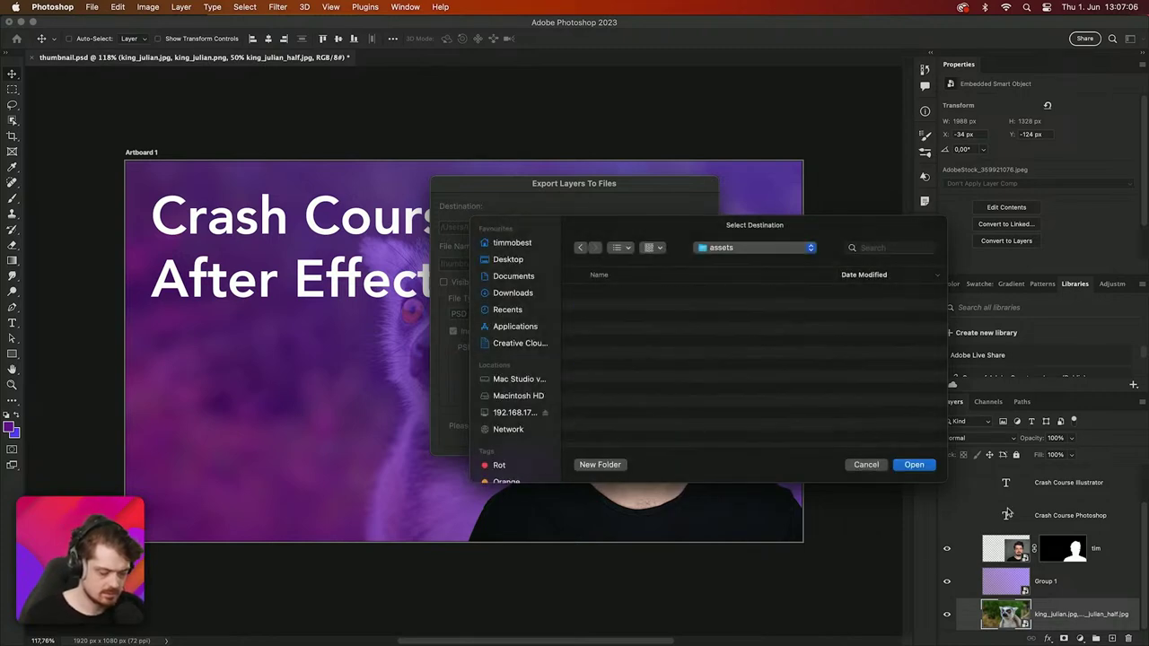
{"action": "left_click", "coordinate": [921, 466]}
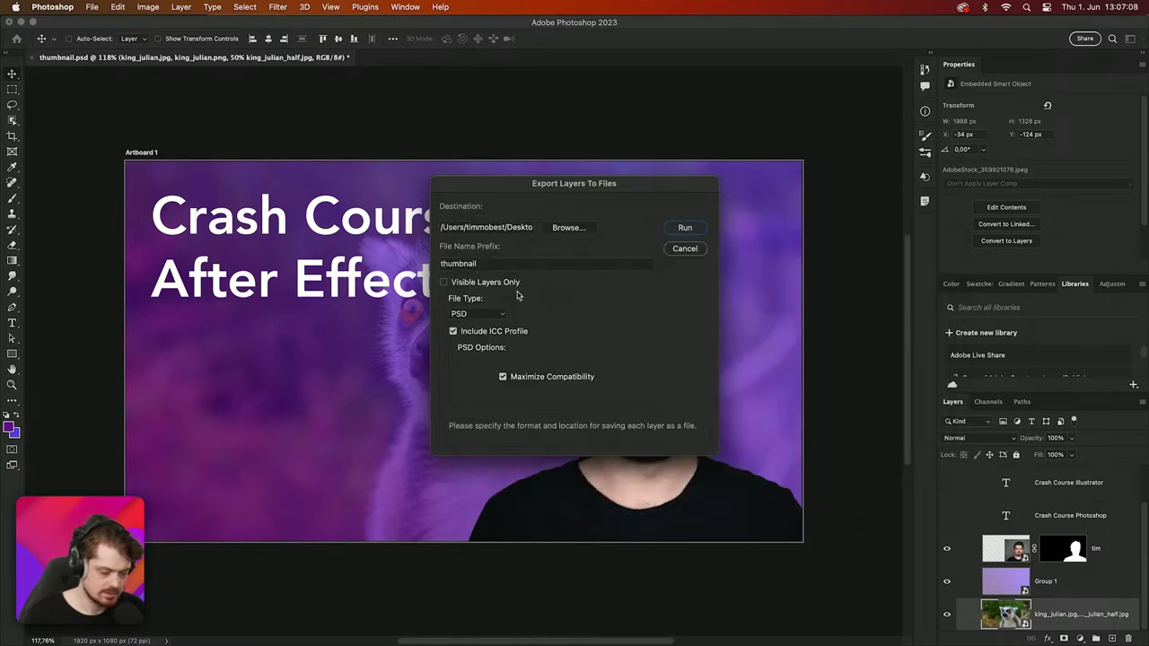
Step: Run the layer export and dismiss the success message
{"action": "left_click", "coordinate": [685, 228]}
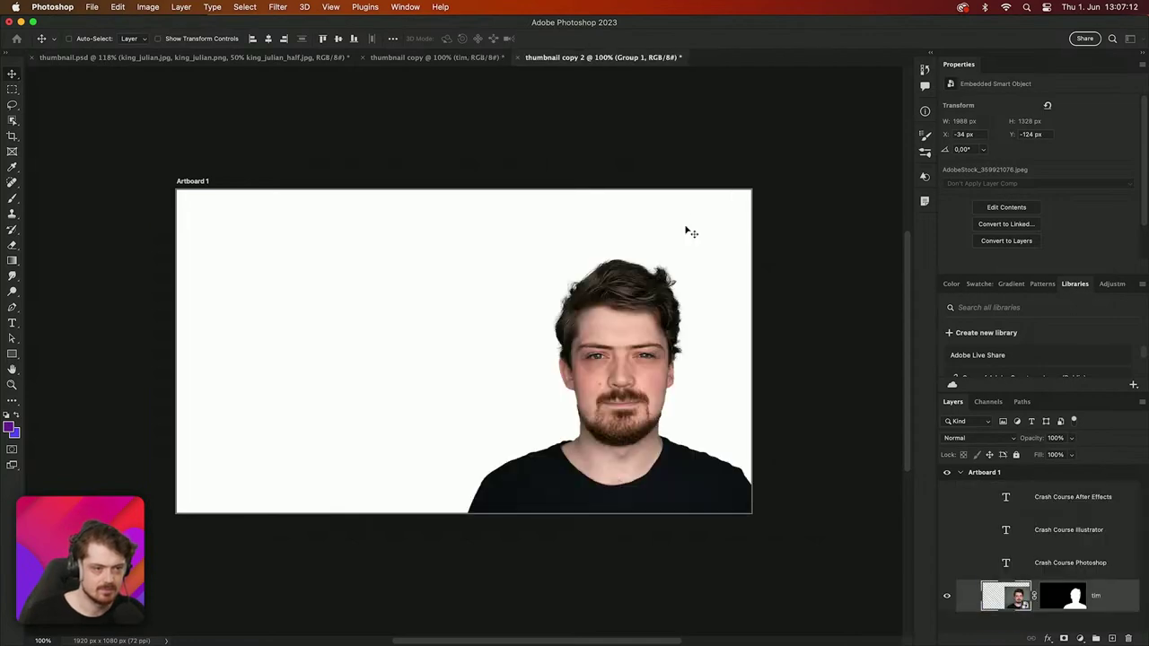
{"action": "key", "text": "super+Tab"}
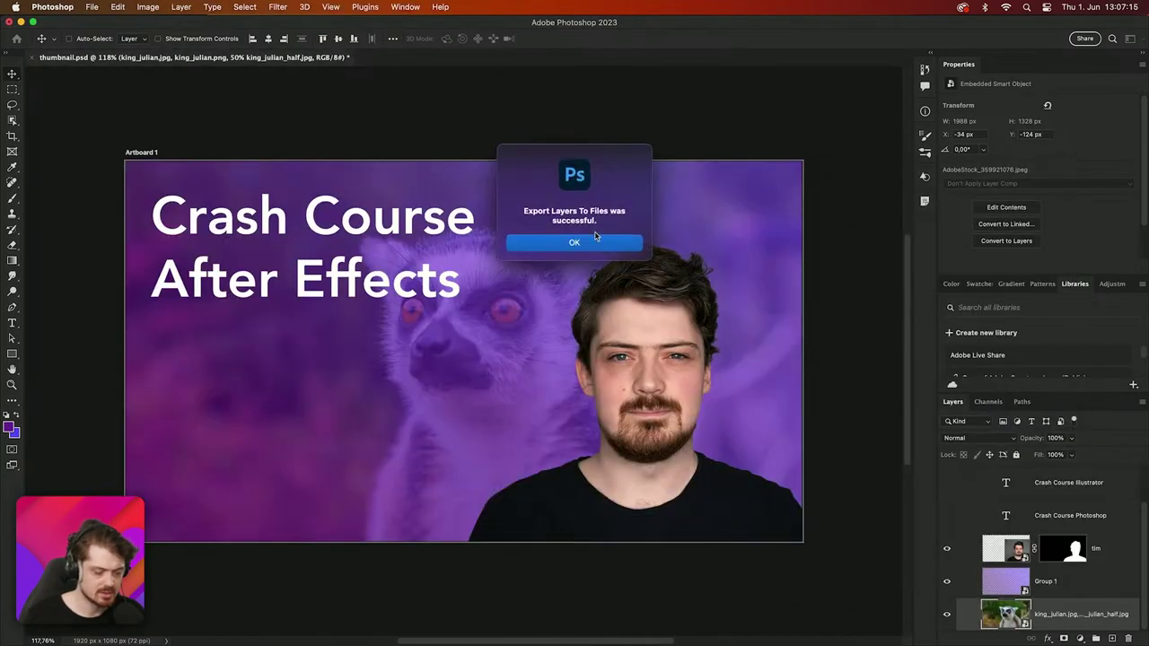
{"action": "left_click", "coordinate": [589, 245]}
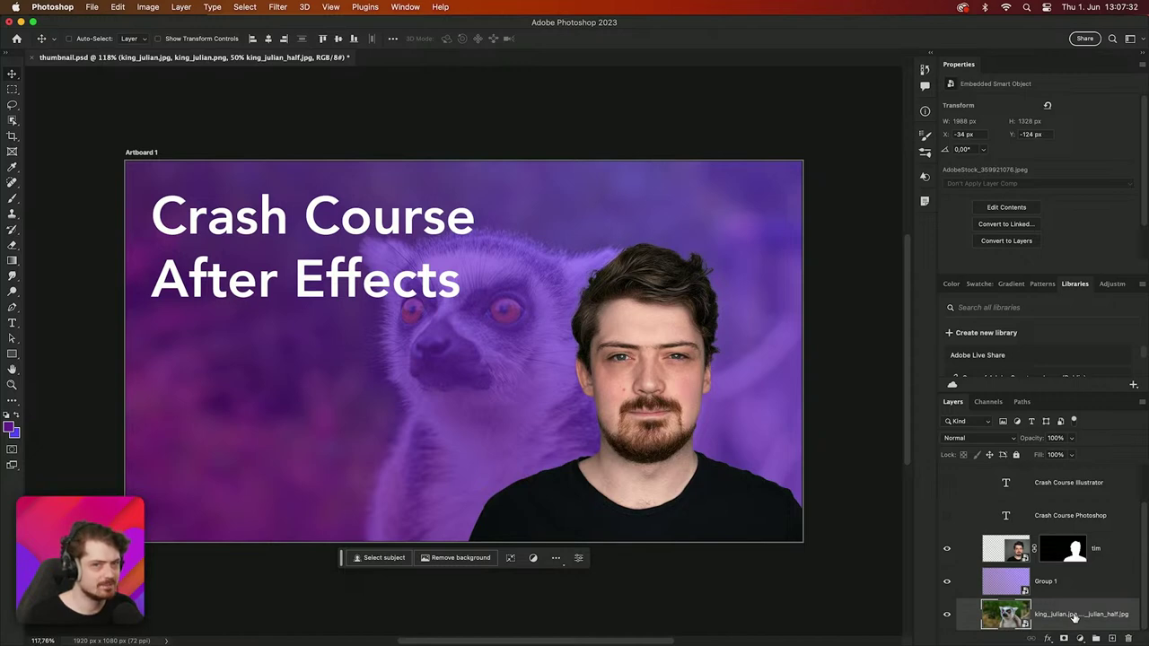
Step: In Finder, open the panorama > assets folder to view the exported thumbnails
{"action": "mouse_move", "coordinate": [376, 641]}
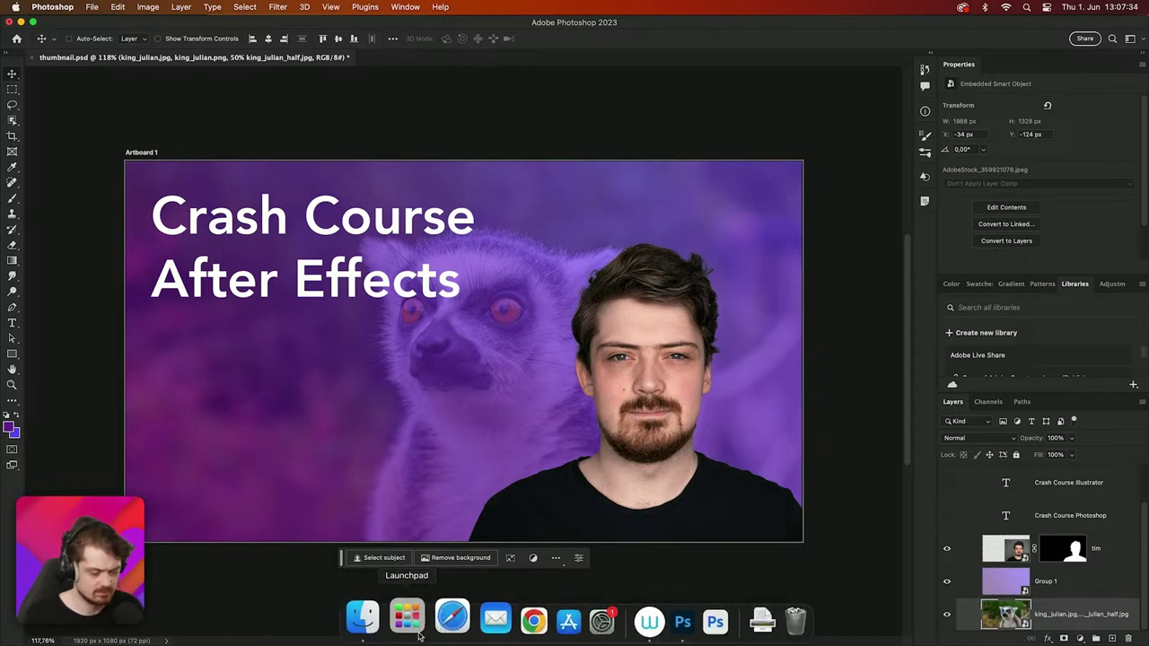
{"action": "left_click", "coordinate": [371, 619]}
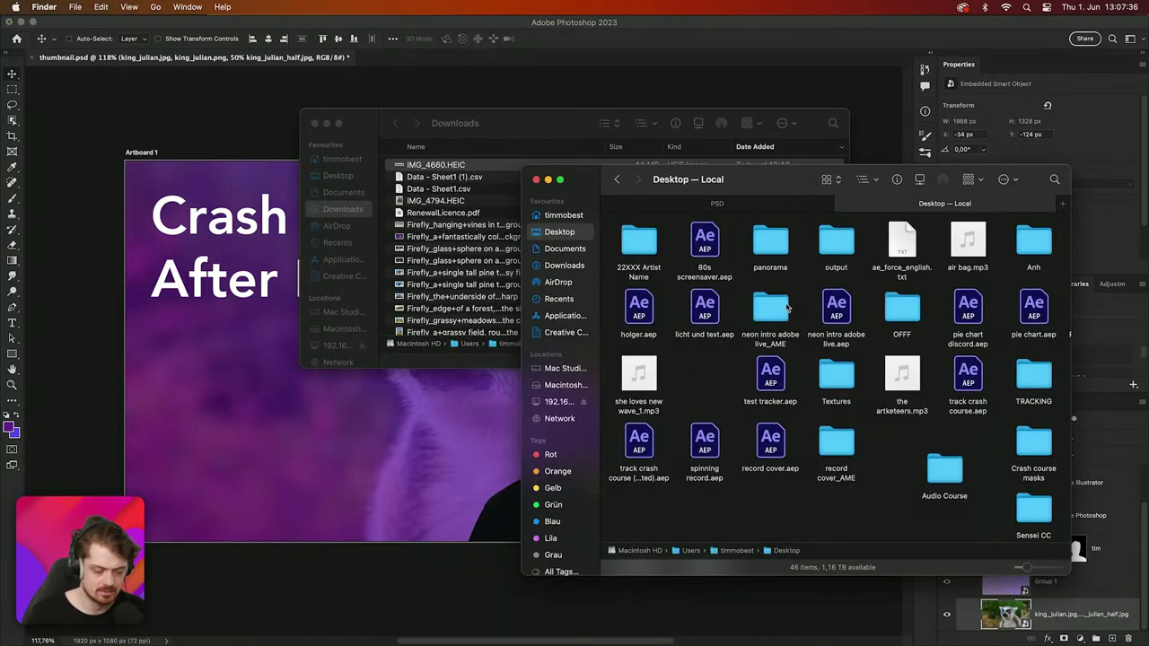
{"action": "left_click", "coordinate": [767, 254]}
{"action": "double_click", "coordinate": [767, 254]}
{"action": "double_click", "coordinate": [700, 377]}
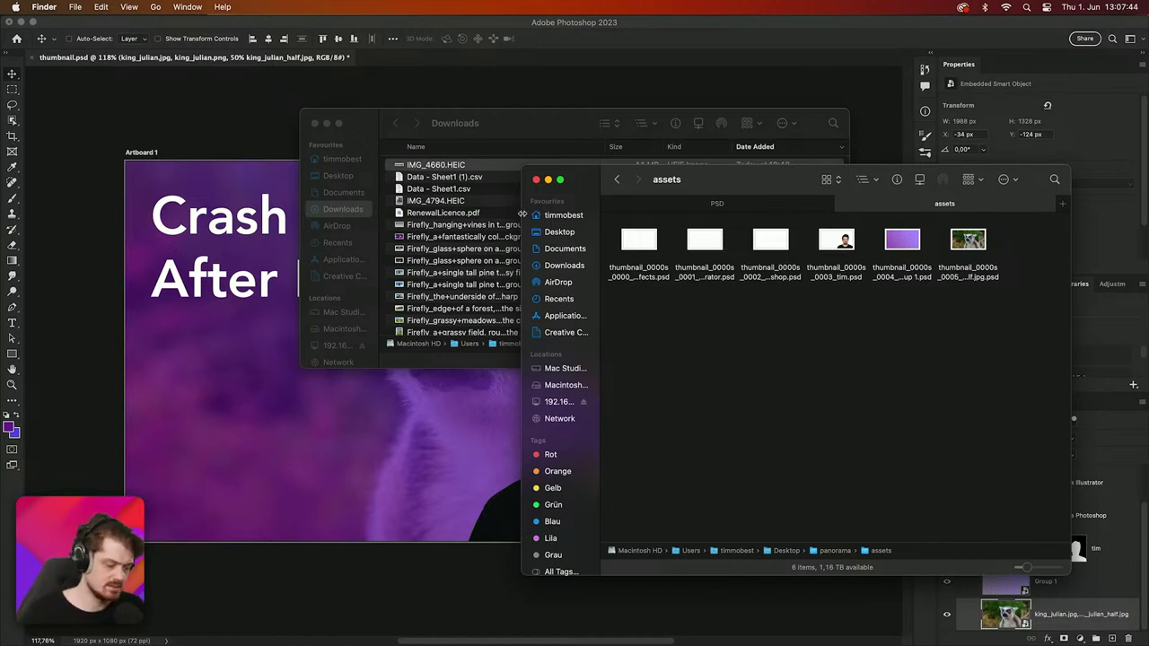
Step: Delete all six exported thumbnail PSDs from assets, leaving Photoshop in front
{"action": "left_click", "coordinate": [77, 30]}
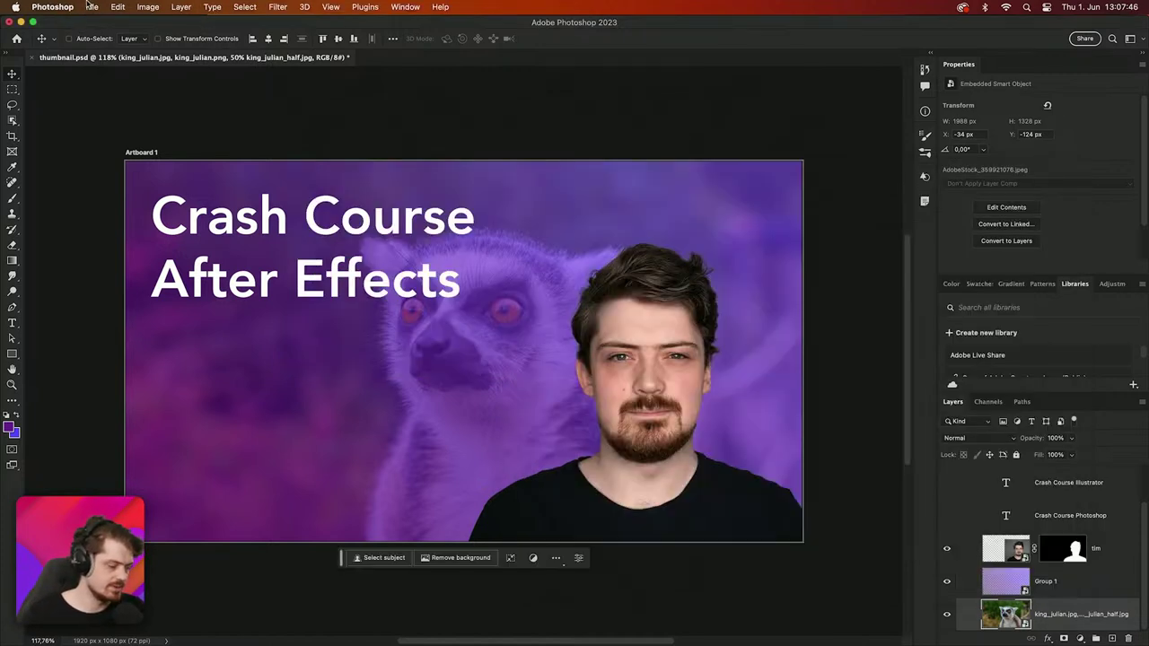
{"action": "left_click", "coordinate": [91, 6]}
{"action": "key", "text": "super+Tab"}
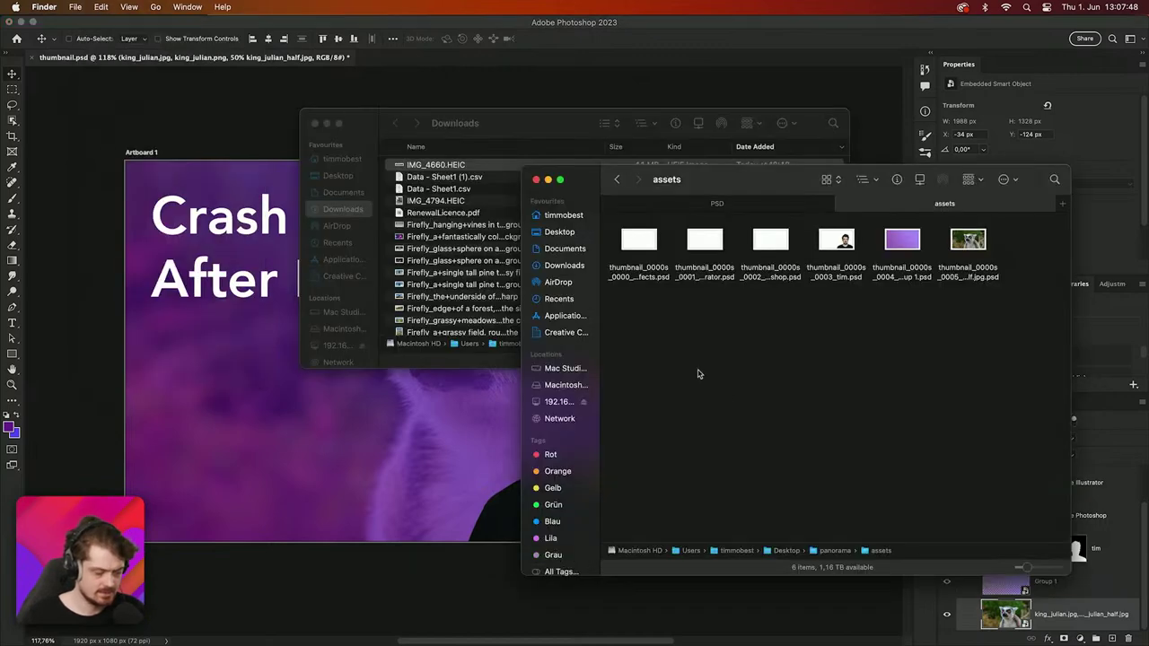
{"action": "key", "text": "super+a"}
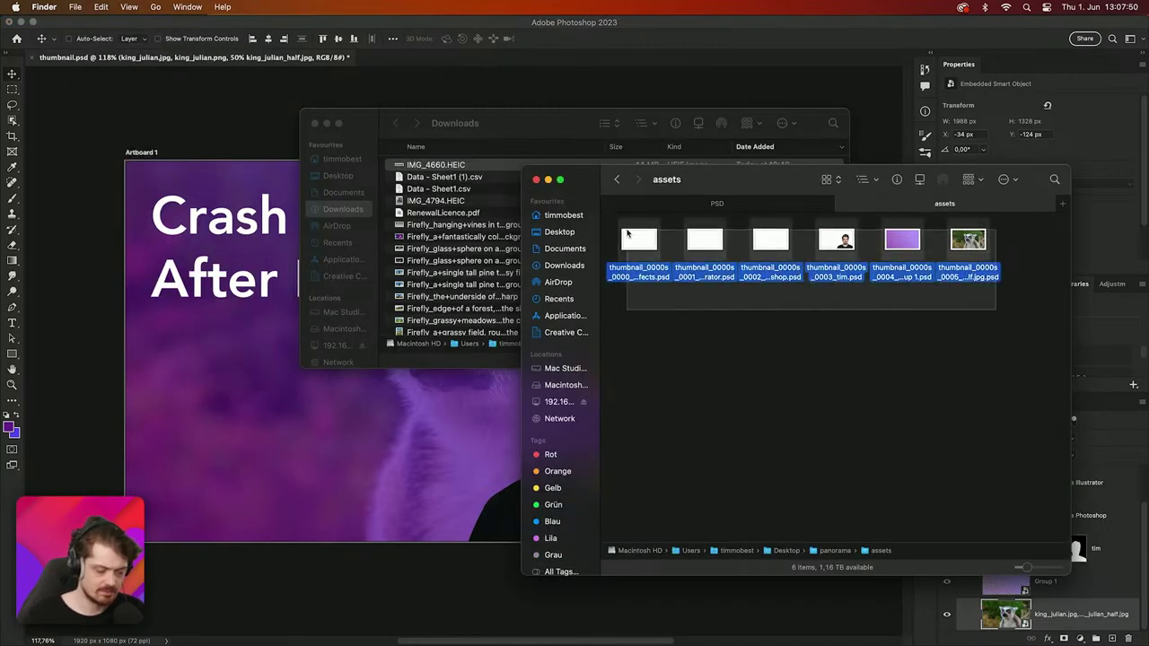
{"action": "key", "text": "super+BackSpace"}
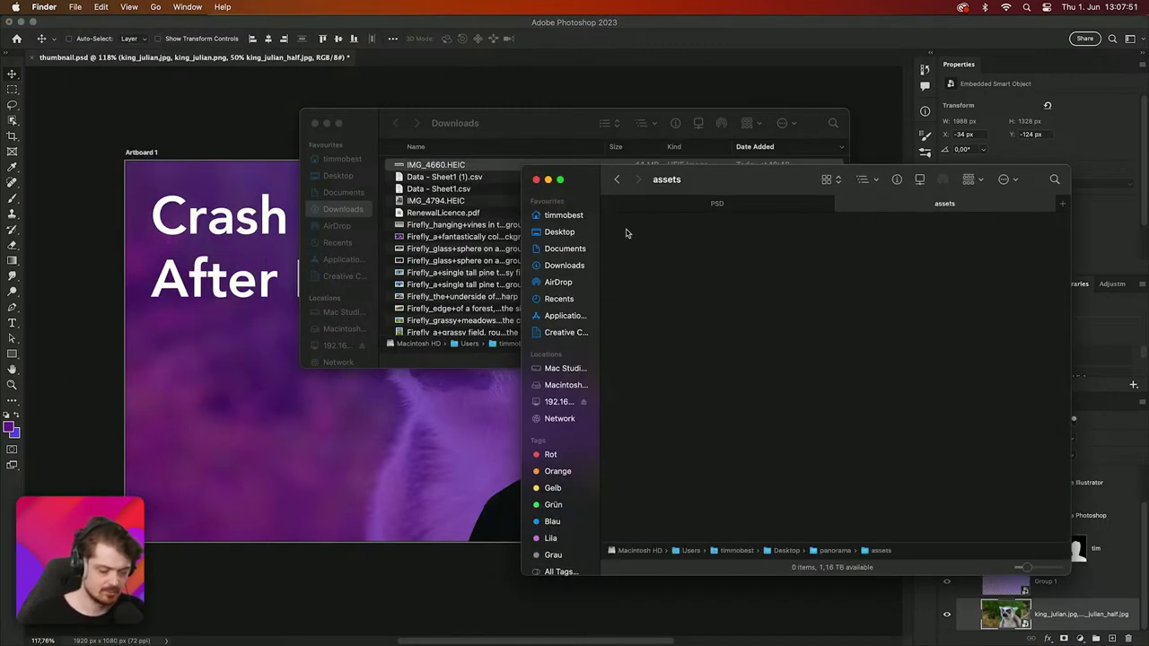
{"action": "left_click", "coordinate": [130, 27]}
{"action": "left_click", "coordinate": [95, 6]}
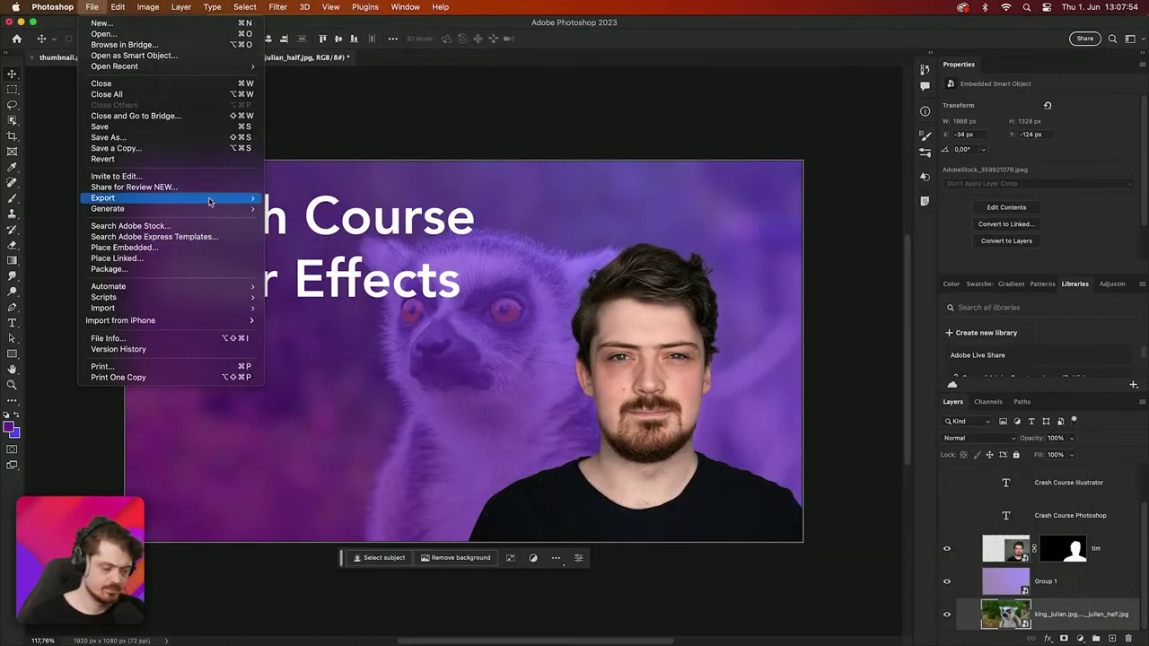
Step: Check the Layers to Files export's File Type list, keep PSD, and cancel without exporting
{"action": "mouse_move", "coordinate": [210, 197]}
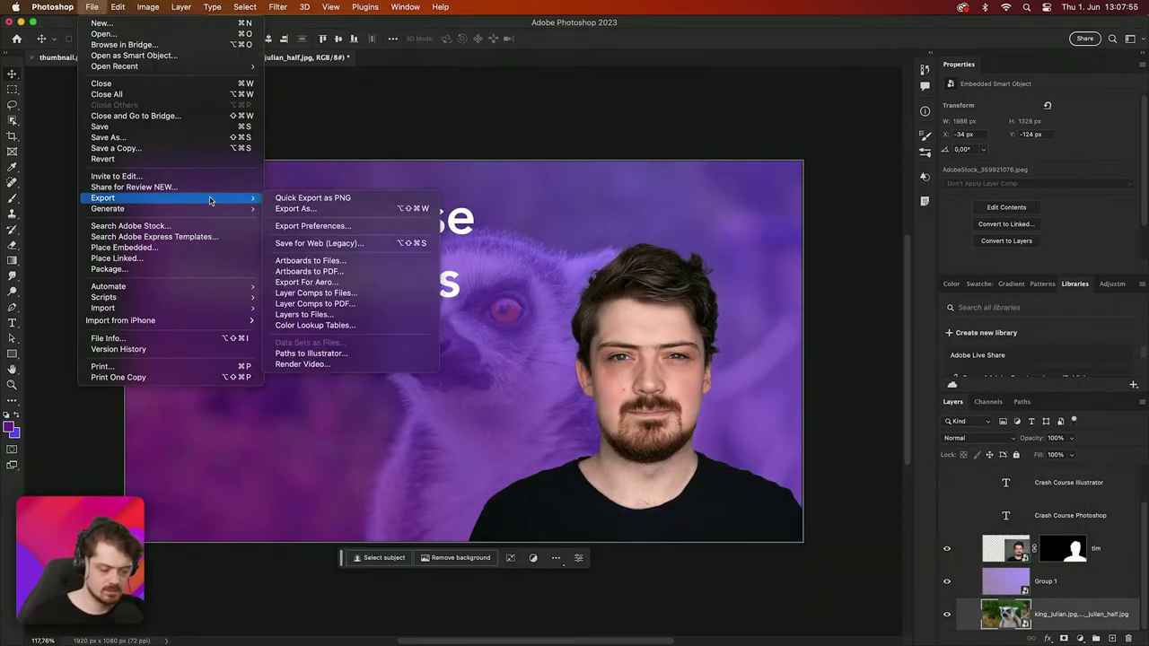
{"action": "left_click", "coordinate": [374, 316]}
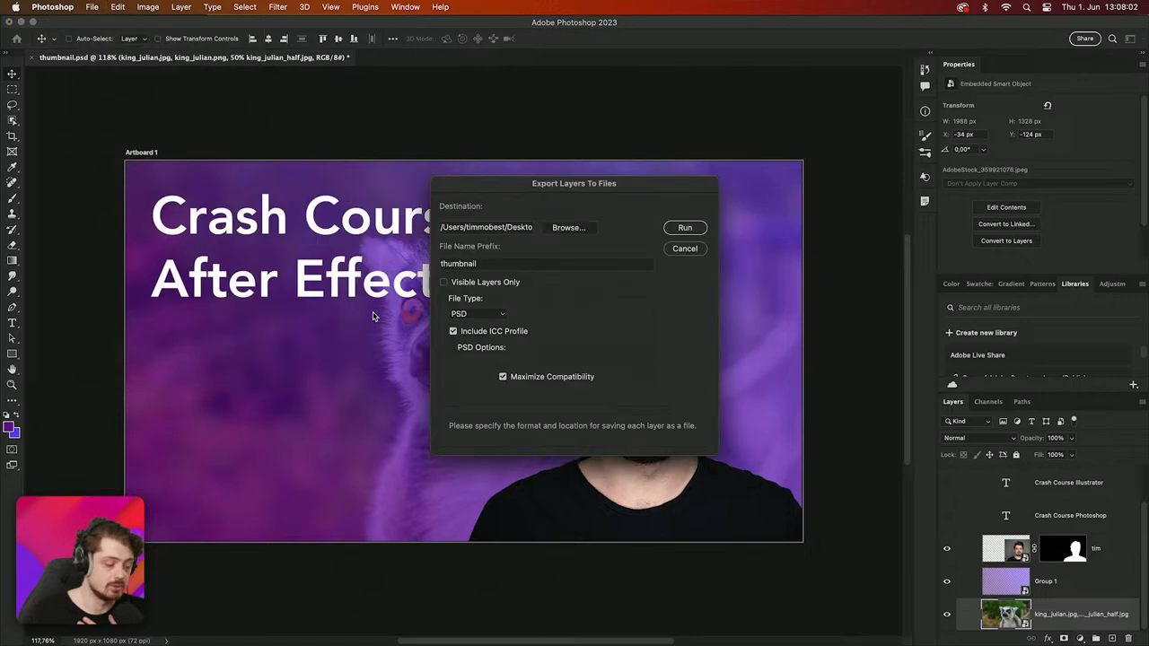
{"action": "left_click", "coordinate": [481, 320]}
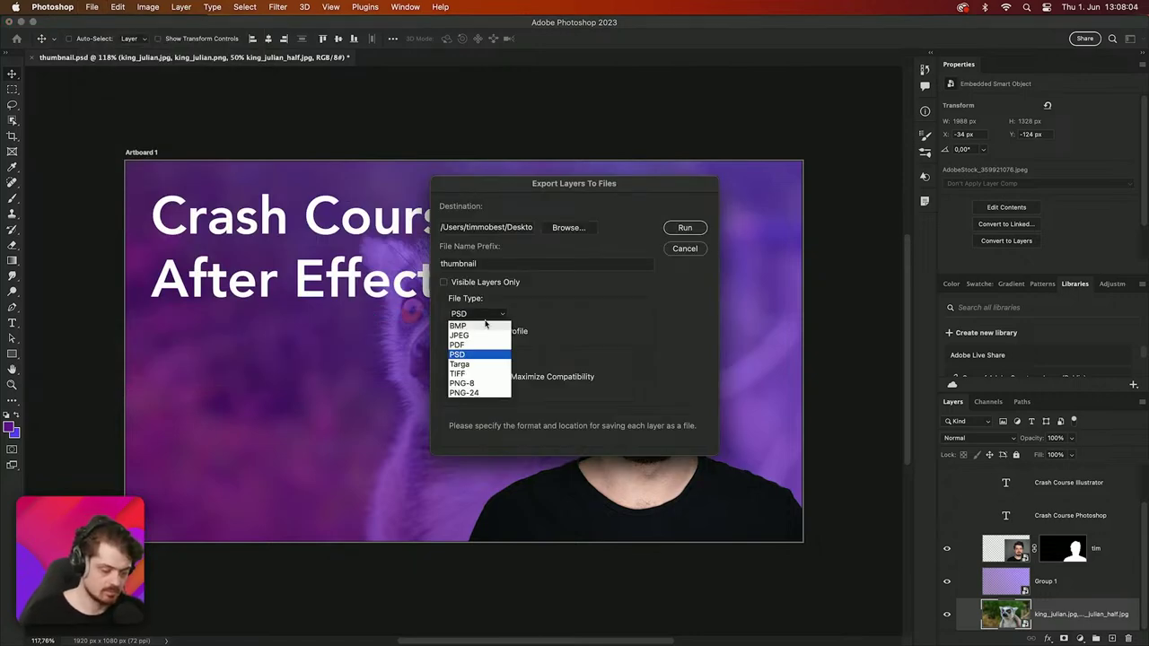
{"action": "left_click", "coordinate": [574, 308]}
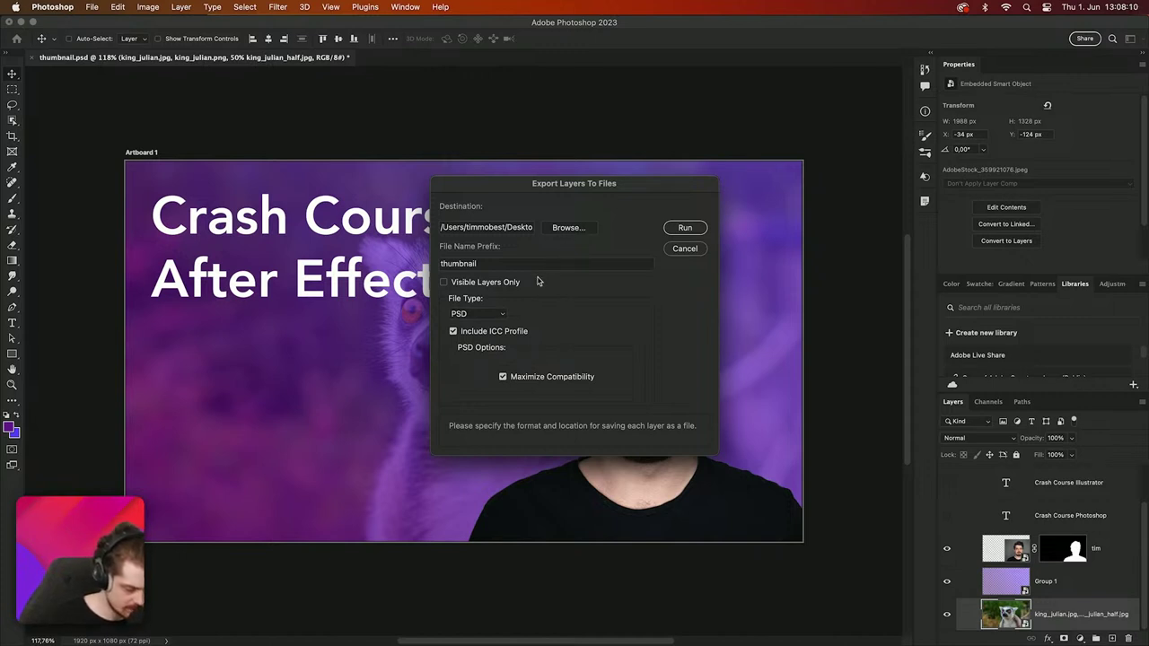
{"action": "left_click", "coordinate": [686, 255]}
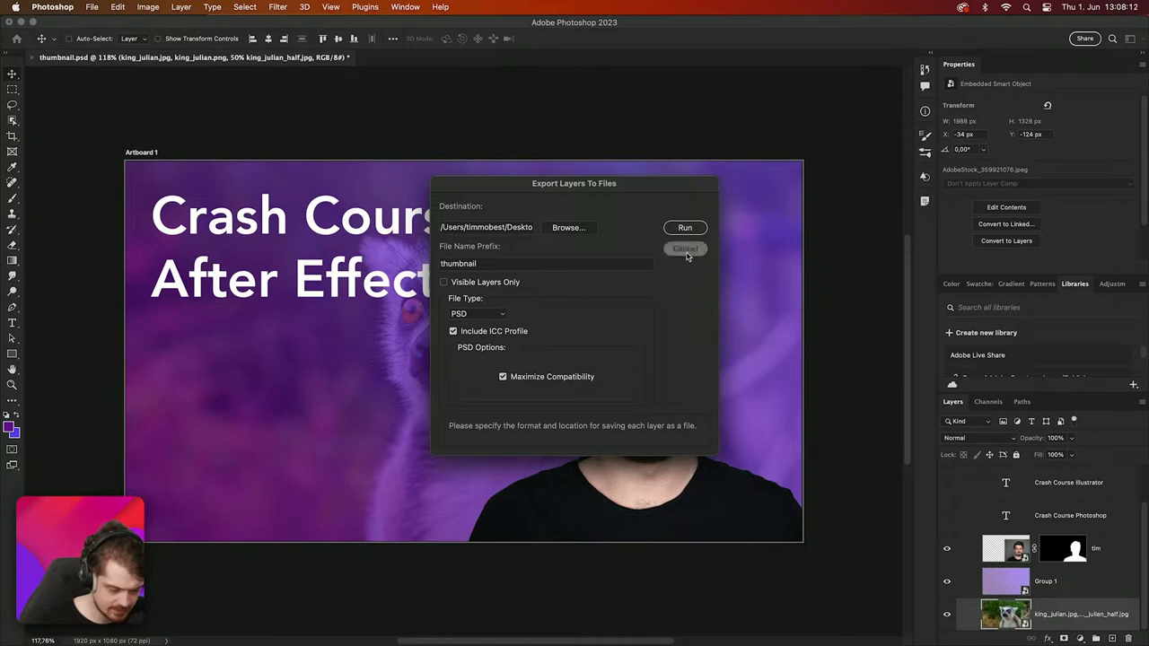
Step: Extend the lemur layer name to 'king_julian.jpg, king_julian.png, 50% king_julian_half.jpg'
{"action": "double_click", "coordinate": [1110, 616]}
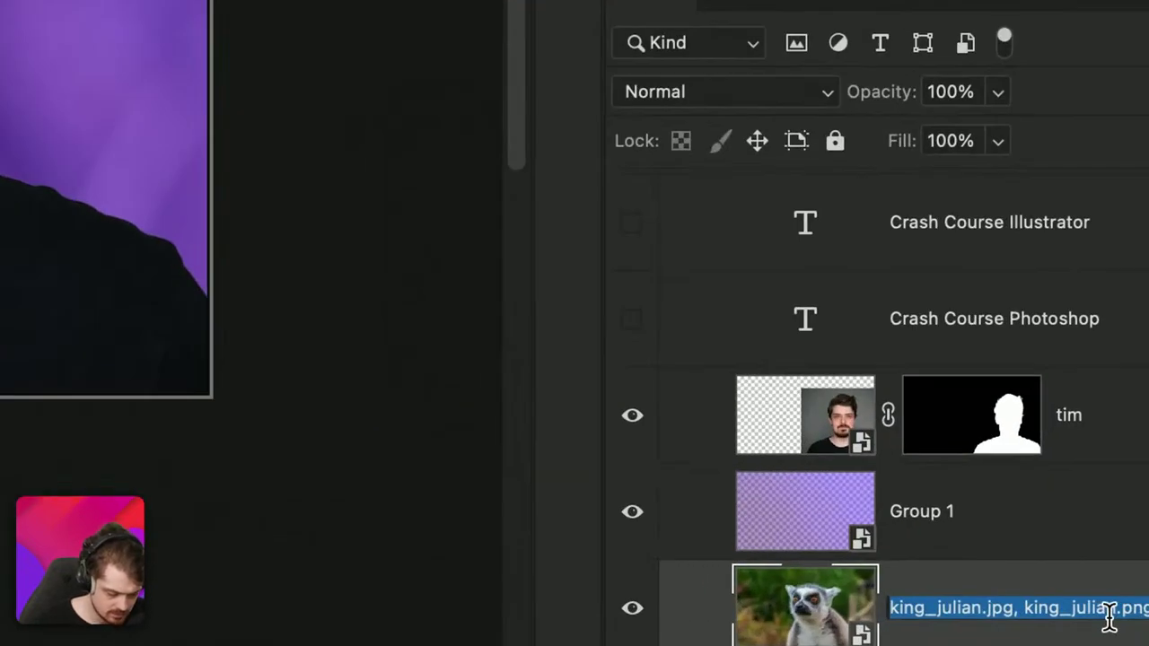
{"action": "key", "text": "Right"}
{"action": "type", "text": ", 5"}
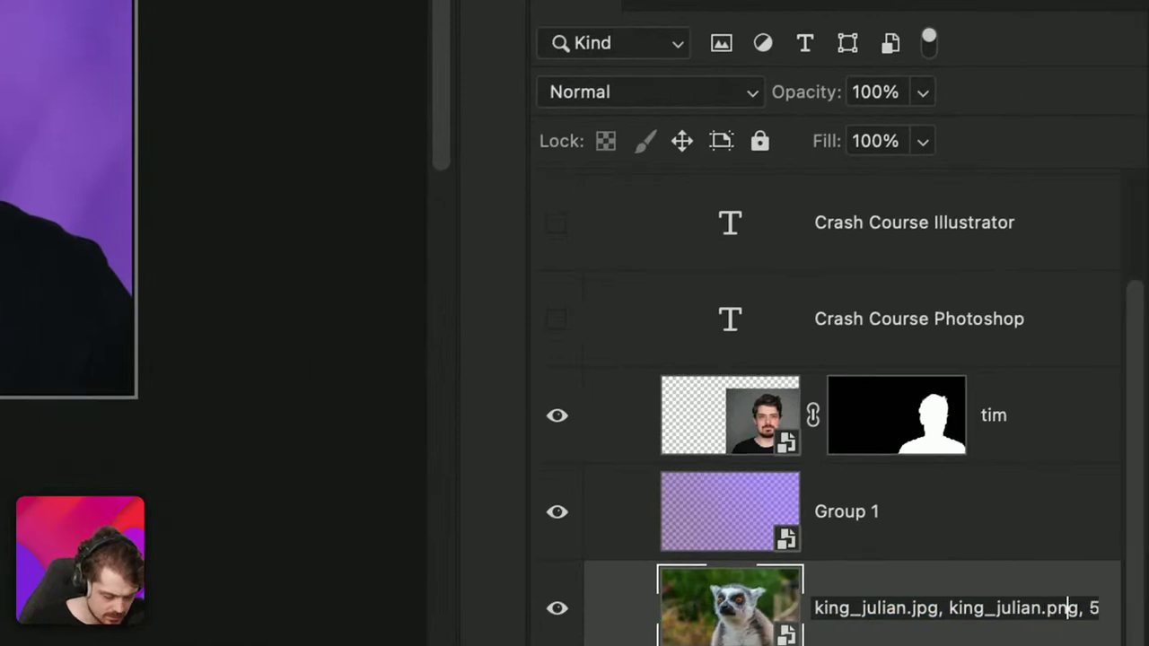
{"action": "type", "text": "0% king_julian_h"}
{"action": "key", "text": "alt+Left"}
{"action": "key", "text": "Right"}
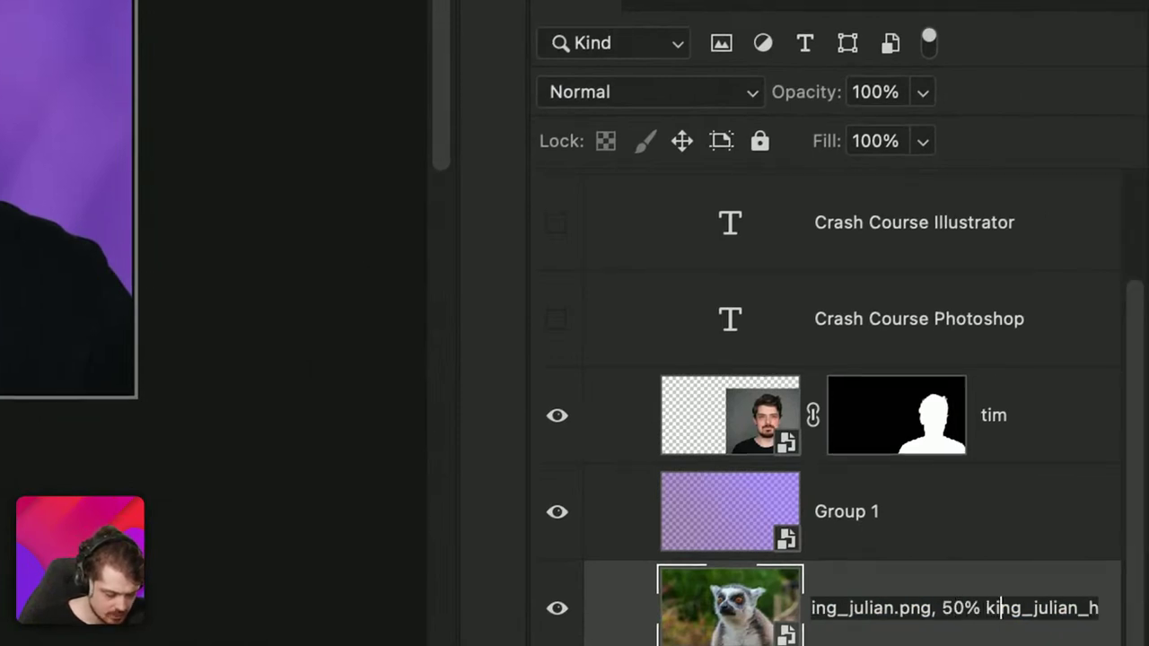
{"action": "type", "text": "alf.jpg"}
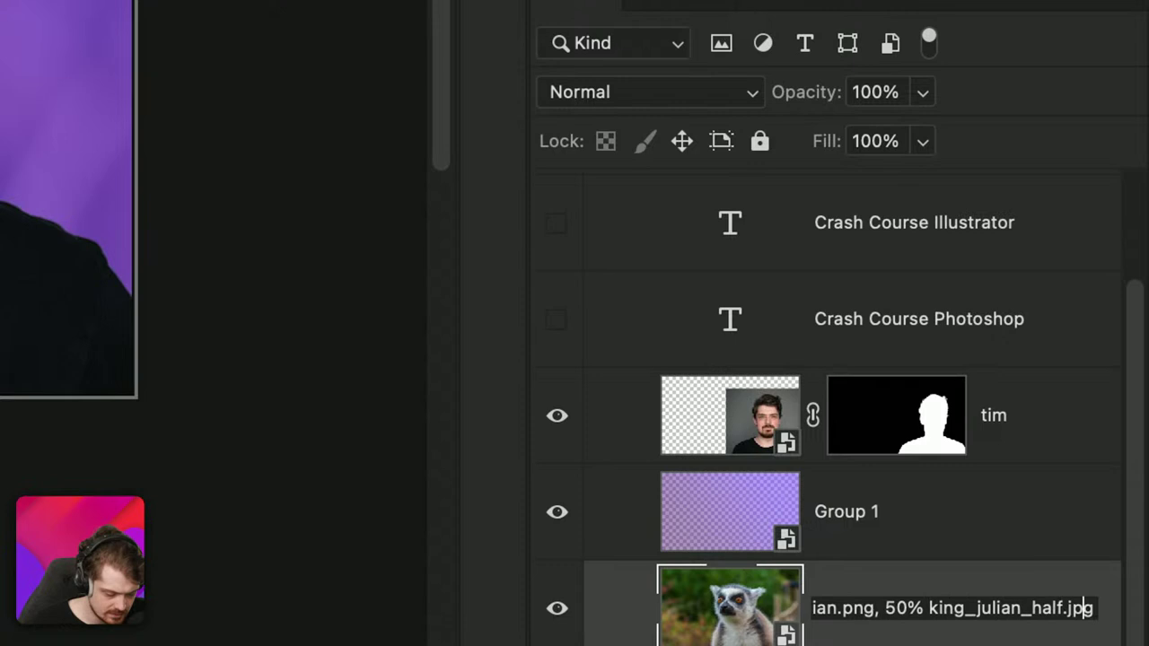
{"action": "key", "text": "Right"}
{"action": "key", "text": "Left"}
{"action": "key", "text": "Left"}
{"action": "key", "text": "Left"}
{"action": "key", "text": "Left"}
{"action": "key", "text": "Left"}
{"action": "key", "text": "Left"}
{"action": "key", "text": "Left"}
{"action": "key", "text": "Left"}
{"action": "key", "text": "Left"}
{"action": "key", "text": "Left"}
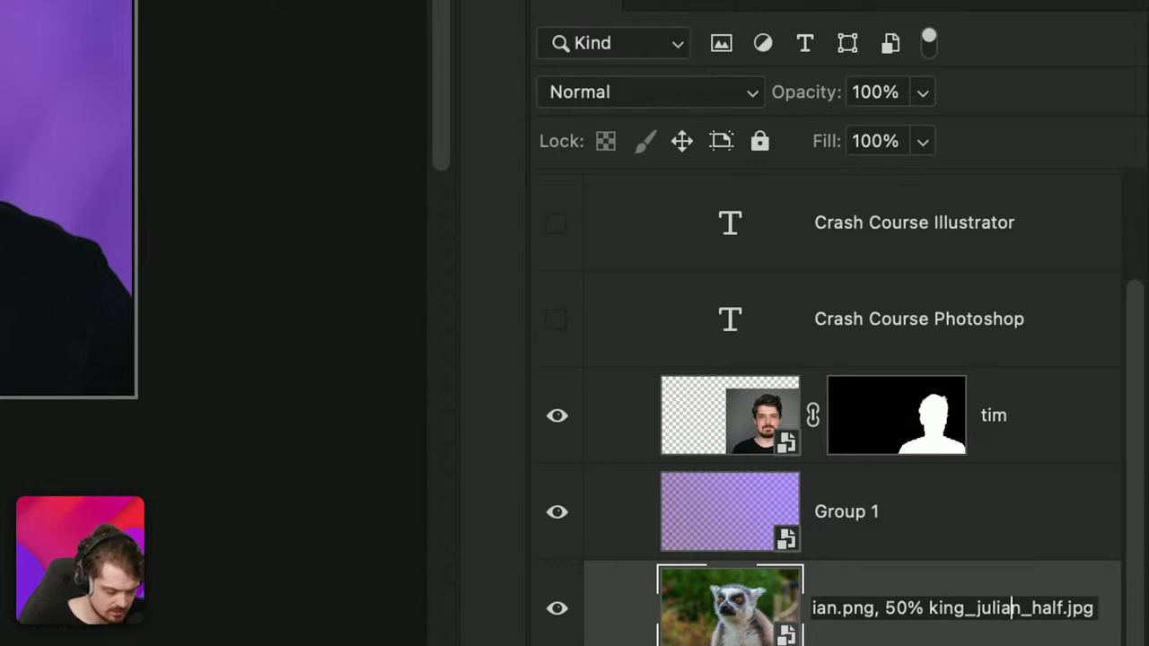
{"action": "key", "text": "Left"}
{"action": "key", "text": "Left"}
{"action": "key", "text": "Left"}
{"action": "key", "text": "Left"}
{"action": "key", "text": "Left"}
{"action": "key", "text": "Left"}
{"action": "key", "text": "Left"}
{"action": "key", "text": "Left"}
{"action": "key", "text": "Left"}
{"action": "key", "text": "Left"}
{"action": "key", "text": "Left"}
{"action": "key", "text": "Left"}
{"action": "key", "text": "Left"}
{"action": "key", "text": "Left"}
{"action": "key", "text": "Left"}
{"action": "key", "text": "Left"}
{"action": "key", "text": "Left"}
{"action": "key", "text": "Left"}
{"action": "key", "text": "Left"}
{"action": "key", "text": "Left"}
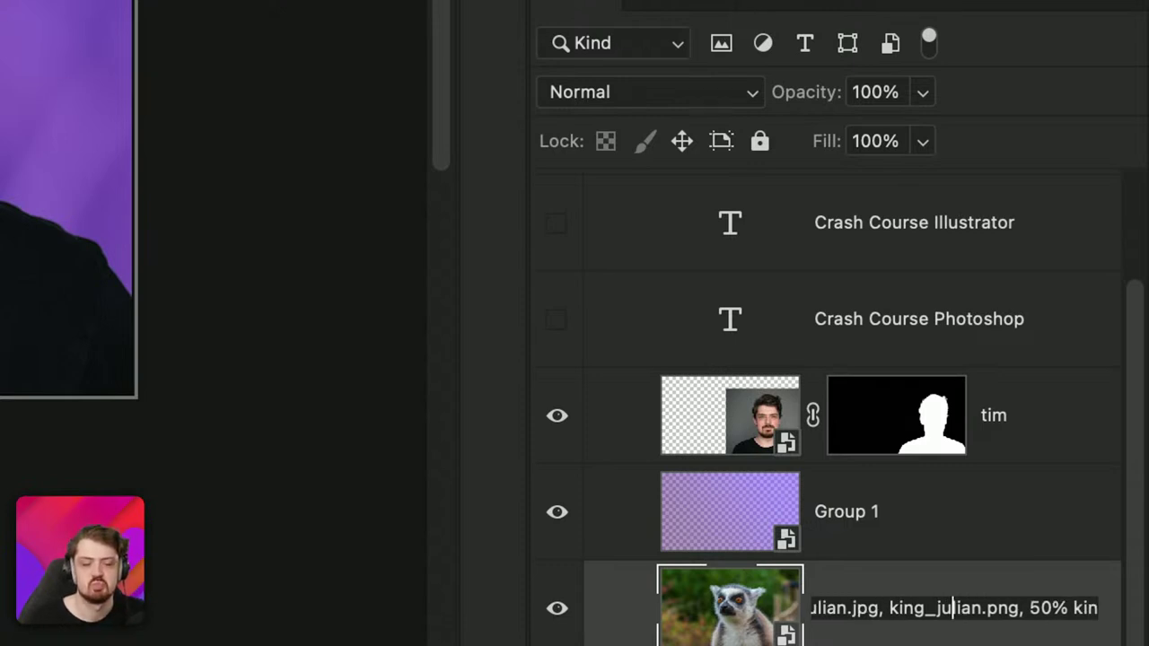
{"action": "key", "text": "Left"}
{"action": "key", "text": "Left"}
{"action": "key", "text": "Left"}
{"action": "key", "text": "Left"}
{"action": "key", "text": "Left"}
{"action": "key", "text": "Left"}
{"action": "key", "text": "Left"}
{"action": "key", "text": "Left"}
{"action": "key", "text": "Left"}
{"action": "key", "text": "Left"}
{"action": "key", "text": "Left"}
{"action": "key", "text": "Left"}
{"action": "key", "text": "Left"}
{"action": "key", "text": "Left"}
{"action": "key", "text": "Left"}
{"action": "key", "text": "Left"}
{"action": "key", "text": "Left"}
{"action": "key", "text": "Left"}
{"action": "key", "text": "Left"}
{"action": "key", "text": "Left"}
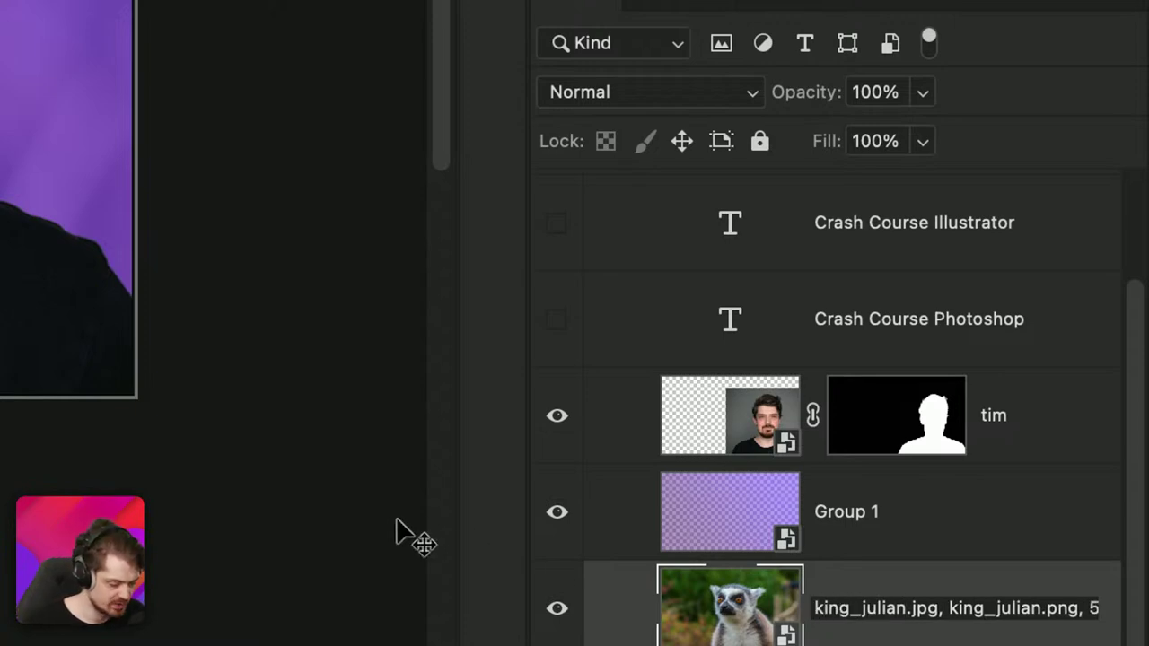
{"action": "key", "text": "Return"}
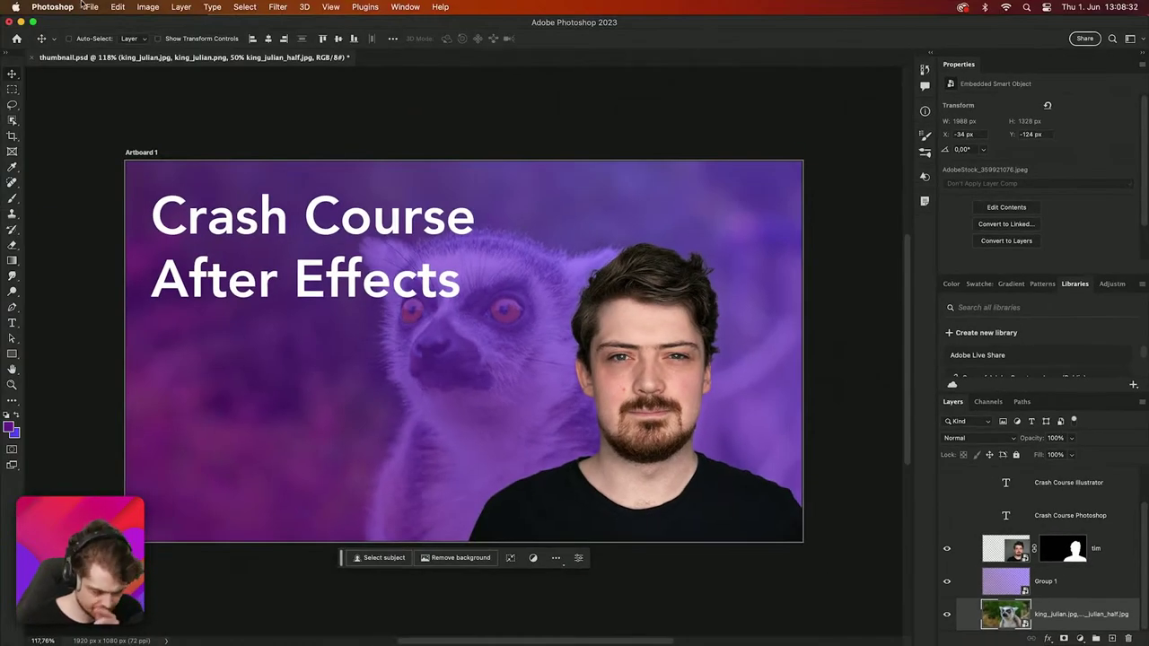
Step: Confirm File > Generate > Image Assets is enabled without changing anything
{"action": "left_click", "coordinate": [76, 4]}
{"action": "mouse_move", "coordinate": [91, 7]}
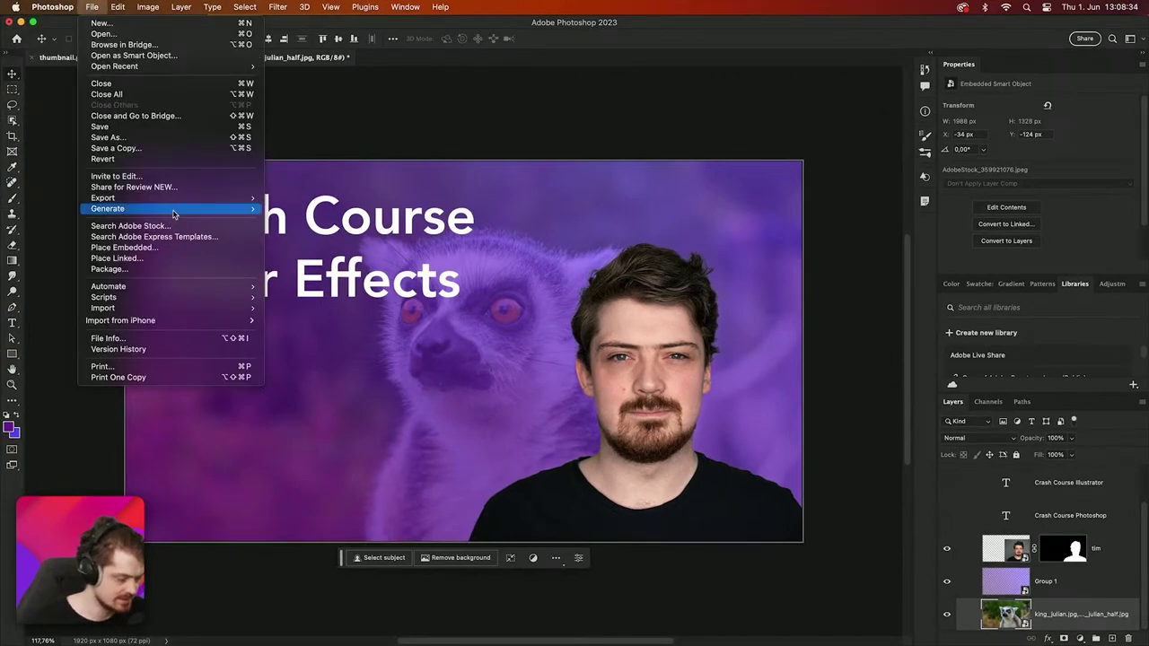
{"action": "mouse_move", "coordinate": [175, 212]}
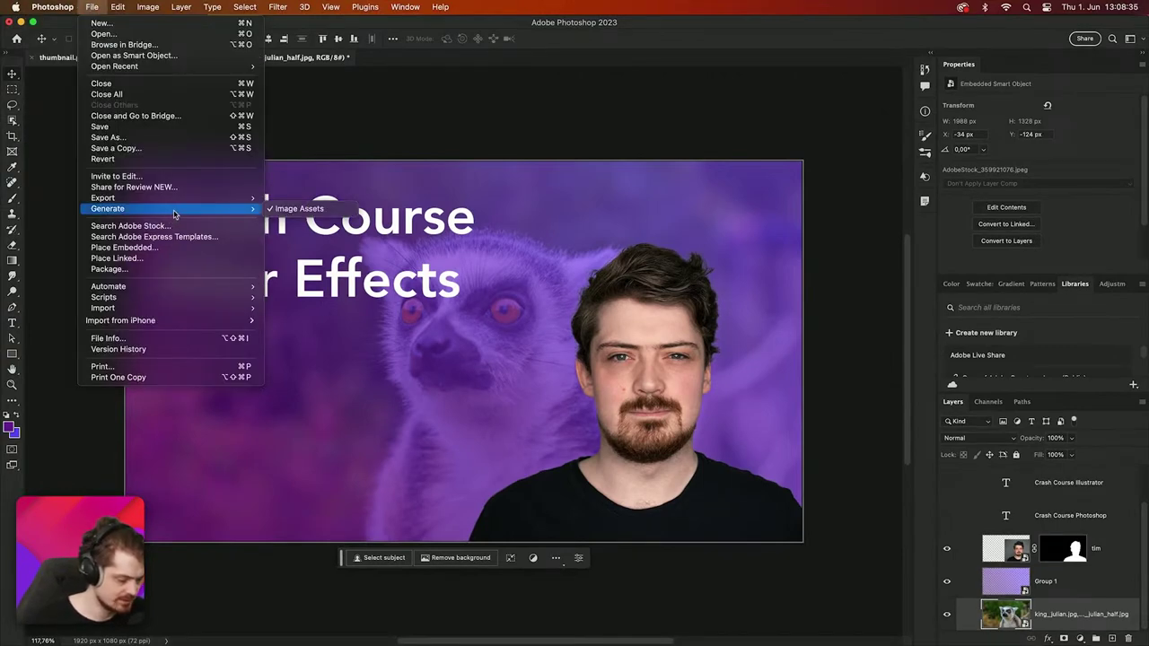
{"action": "left_click", "coordinate": [581, 127]}
Step: Hide the panels and check the assets folder in Finder before returning to Photoshop
{"action": "key", "text": "Tab"}
{"action": "key", "text": "super+Tab"}
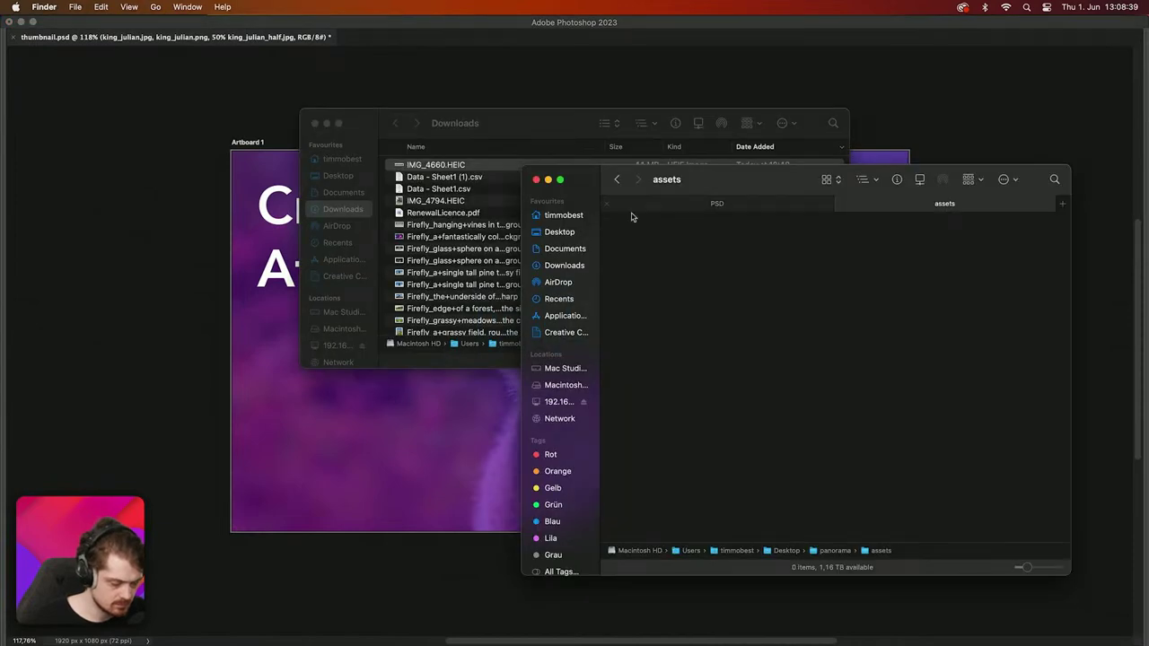
{"action": "left_click", "coordinate": [159, 79]}
{"action": "key", "text": "super+Tab"}
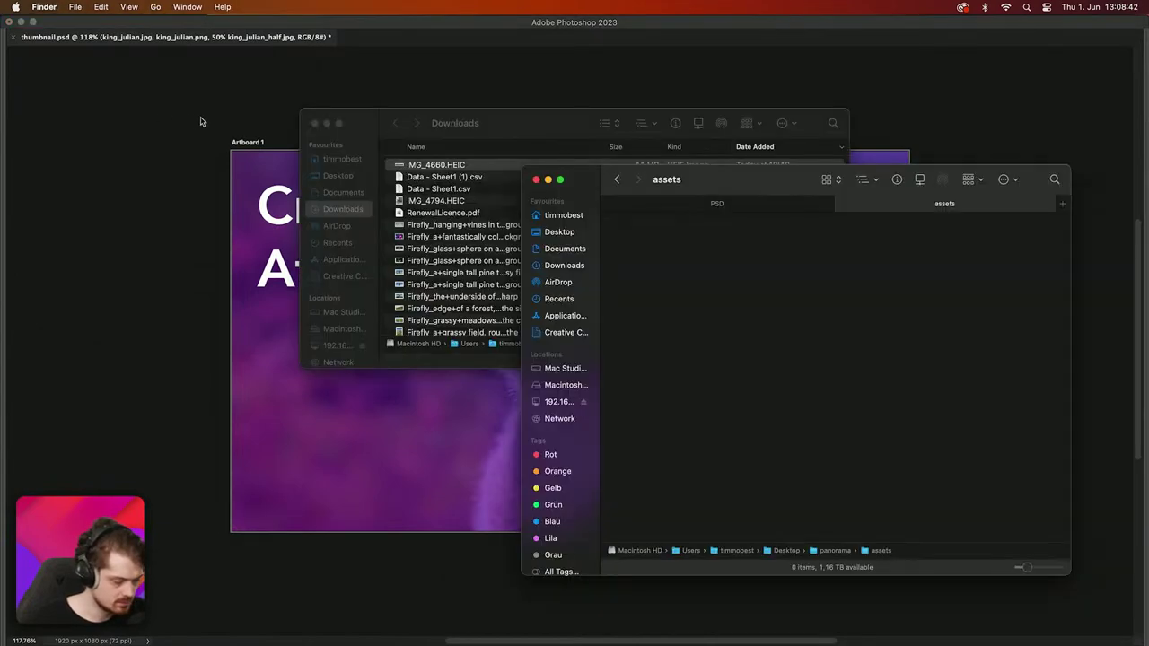
{"action": "left_click", "coordinate": [200, 118]}
Step: Keep thumbnail.psd open instead of closing it and save it with Cmd+S
{"action": "left_click", "coordinate": [14, 37]}
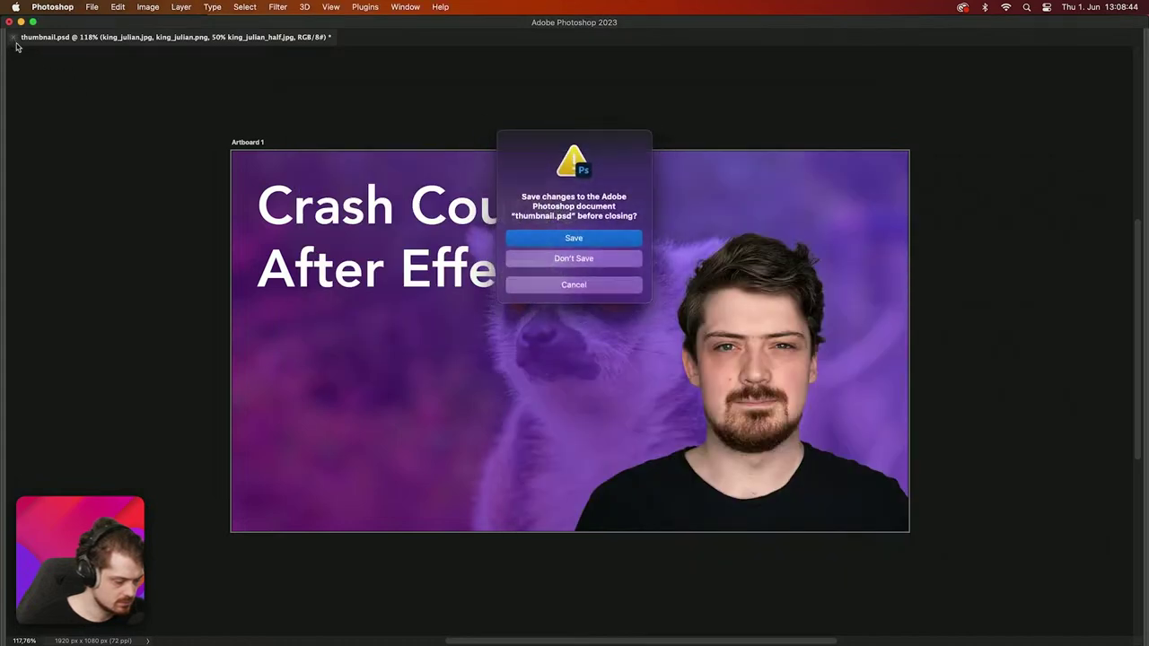
{"action": "left_click", "coordinate": [558, 285]}
{"action": "key", "text": "super+s"}
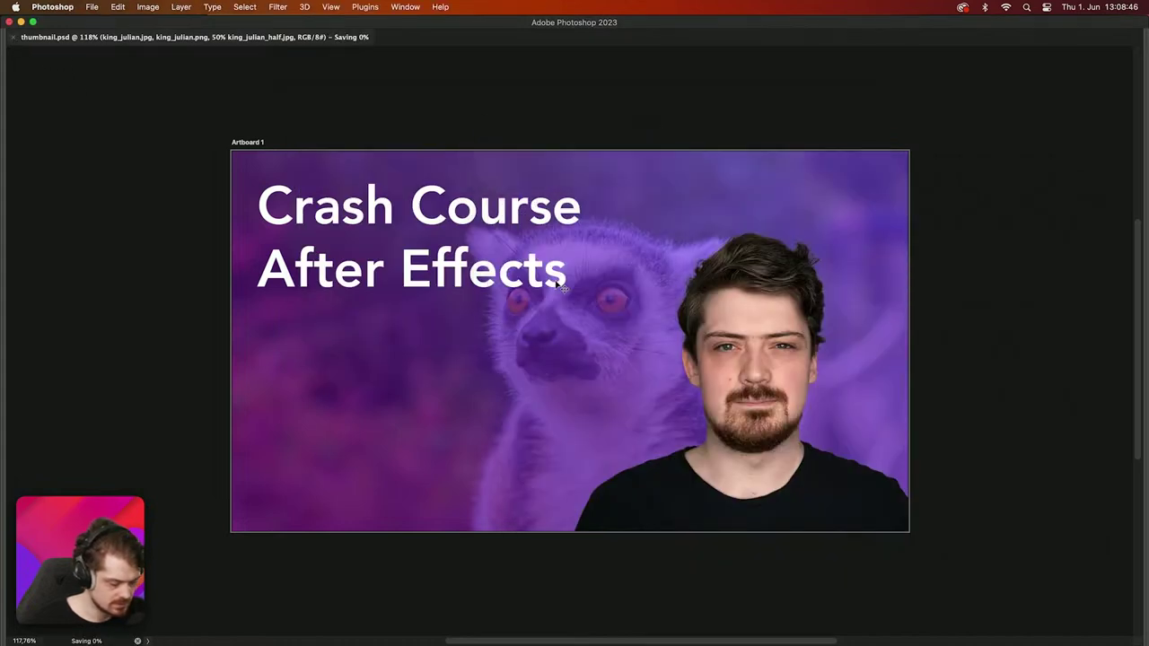
Step: Cycle screen modes, undo the last change, and float the document in its own window
{"action": "key", "text": "f"}
{"action": "key", "text": "f"}
{"action": "key", "text": "f"}
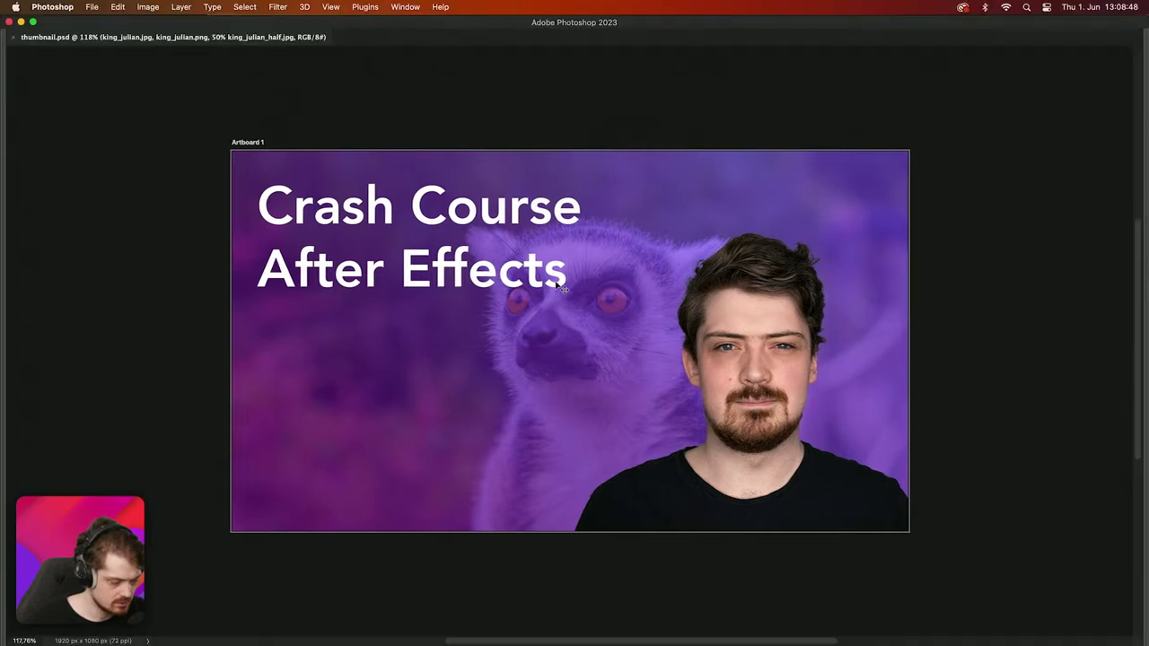
{"action": "key", "text": "super+z"}
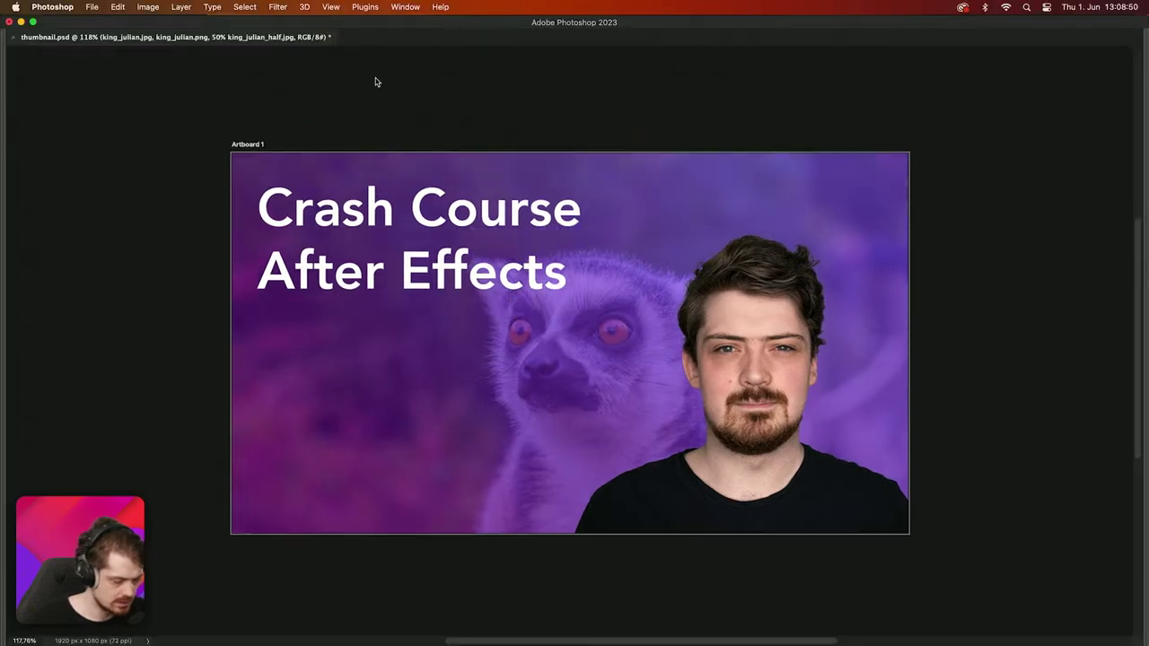
{"action": "left_click_drag", "start_coordinate": [215, 44], "coordinate": [257, 141]}
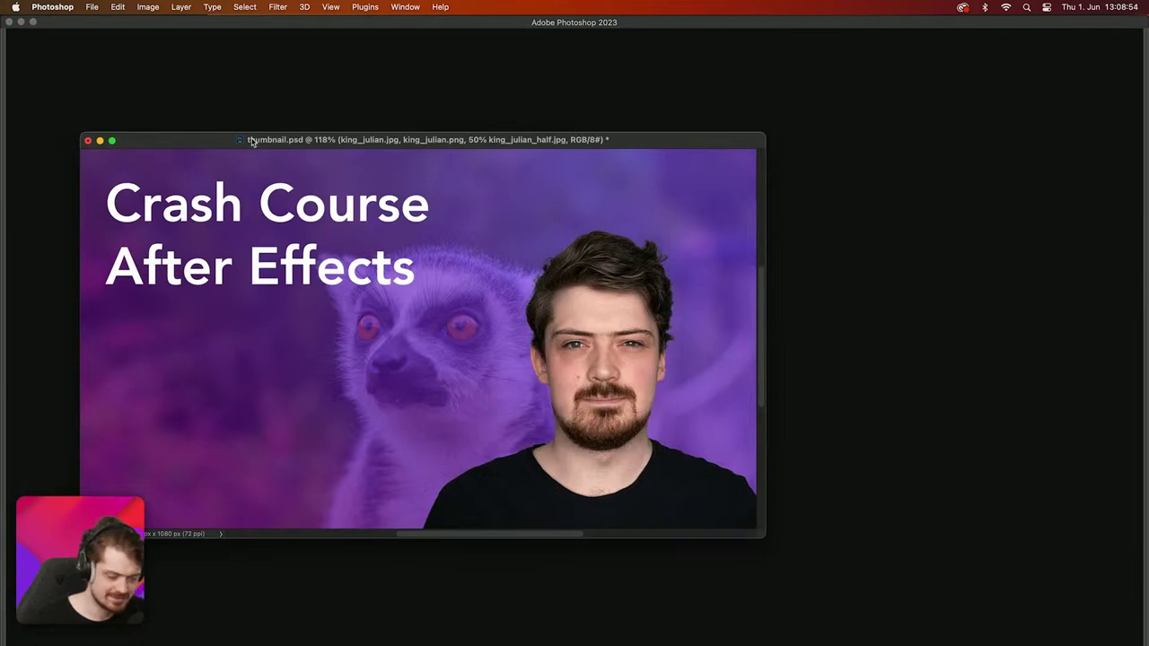
{"action": "key", "text": "ctrl+Down"}
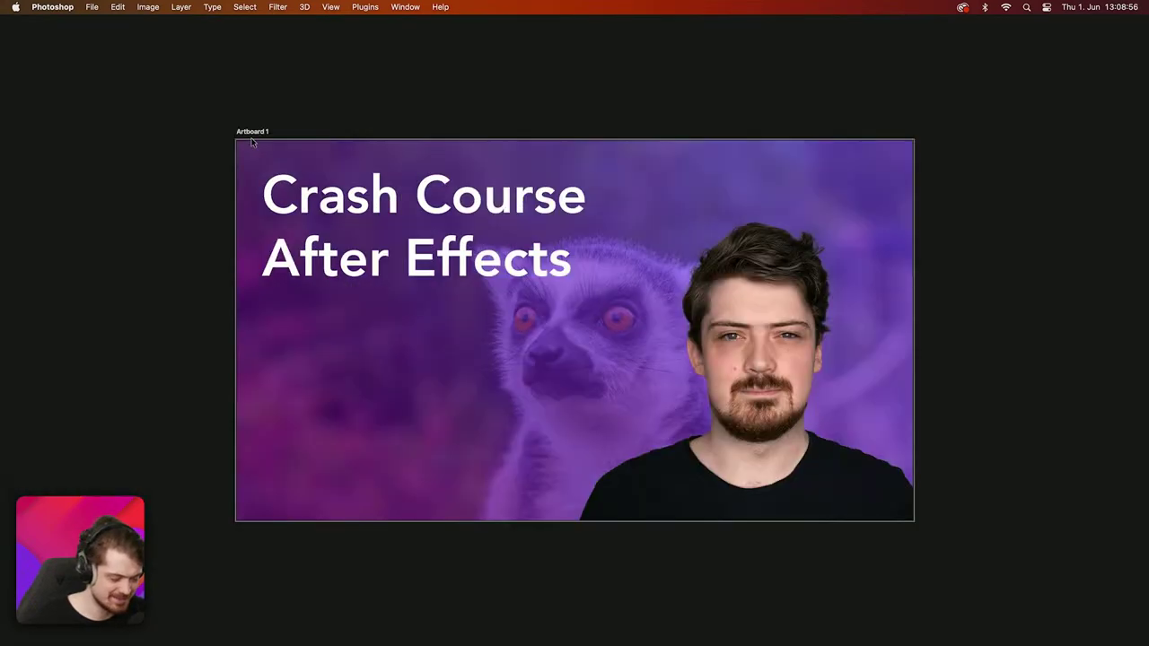
{"action": "key", "text": "Escape"}
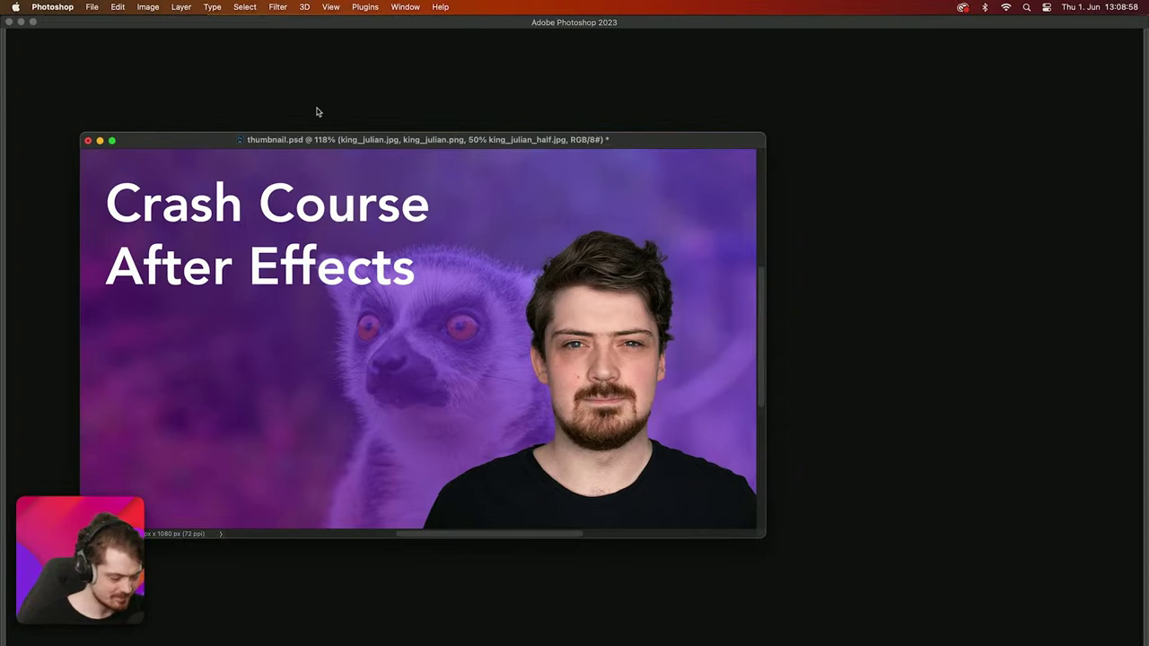
Step: Reset the Essentials workspace and dock the floating thumbnail.psd window back into the tab bar
{"action": "left_click", "coordinate": [395, 6]}
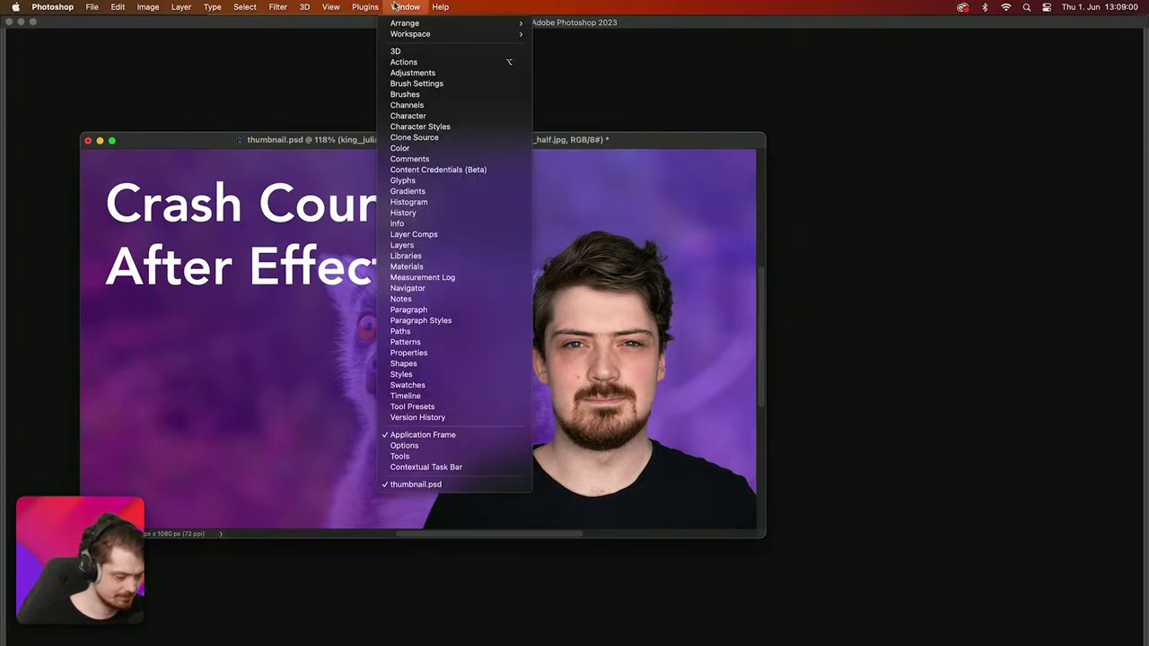
{"action": "mouse_move", "coordinate": [466, 34]}
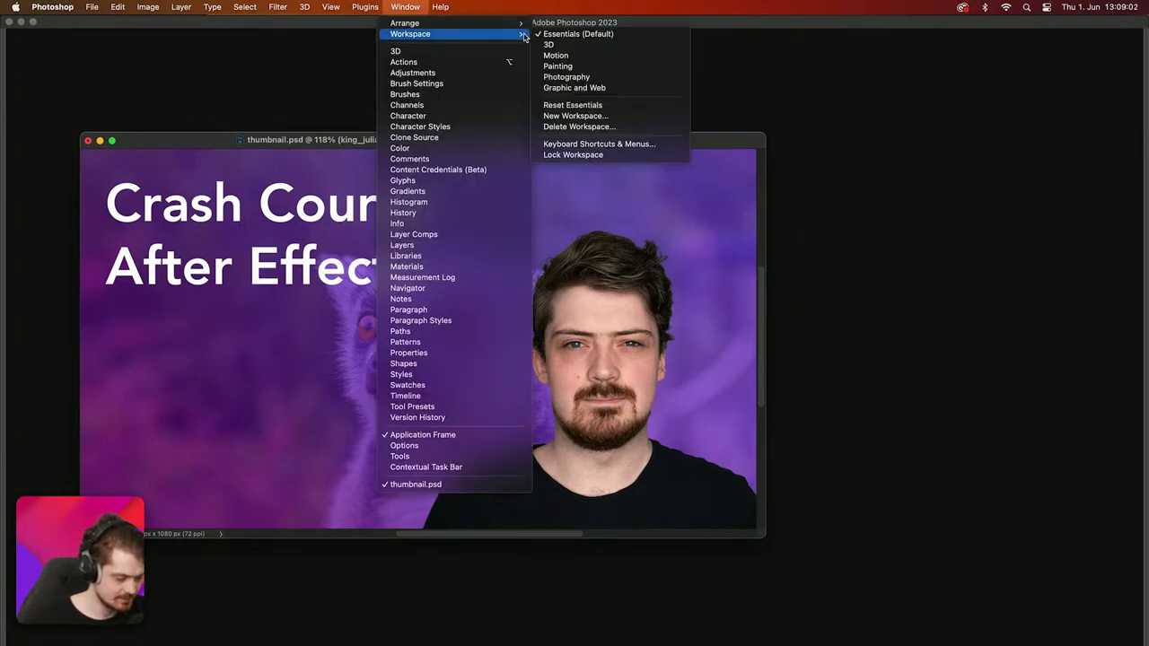
{"action": "left_click", "coordinate": [594, 106]}
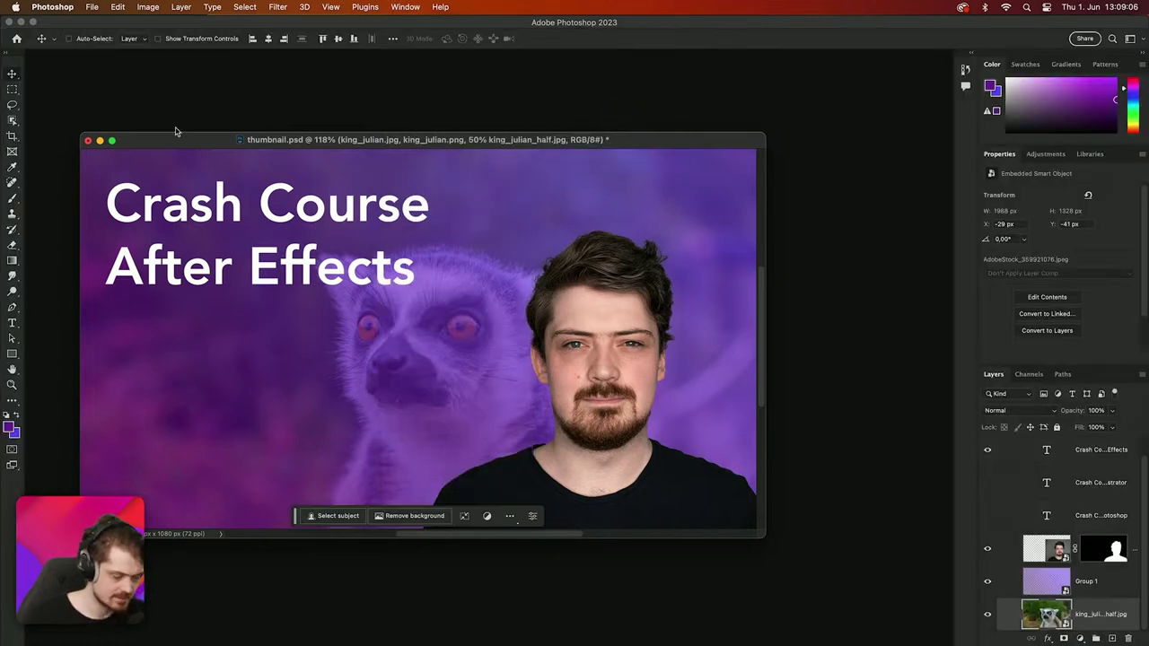
{"action": "left_click_drag", "start_coordinate": [178, 145], "coordinate": [188, 61]}
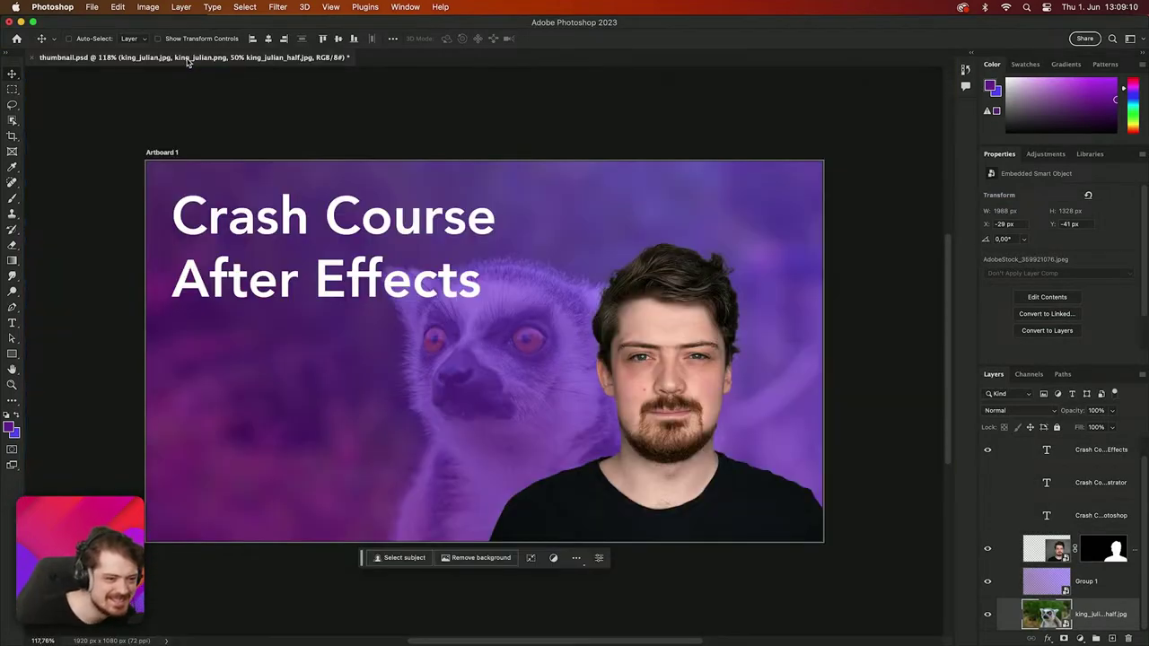
Step: Reopen Export Layers to Files, set its destination to the assets folder, then switch to Finder
{"action": "left_click", "coordinate": [91, 6]}
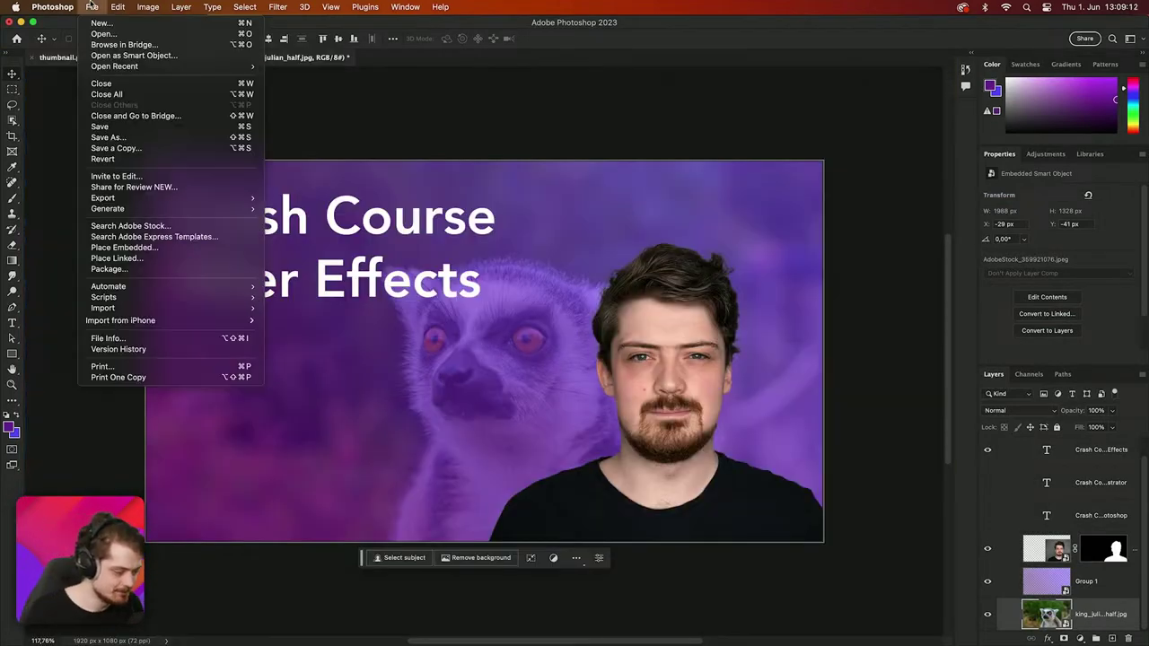
{"action": "mouse_move", "coordinate": [171, 202]}
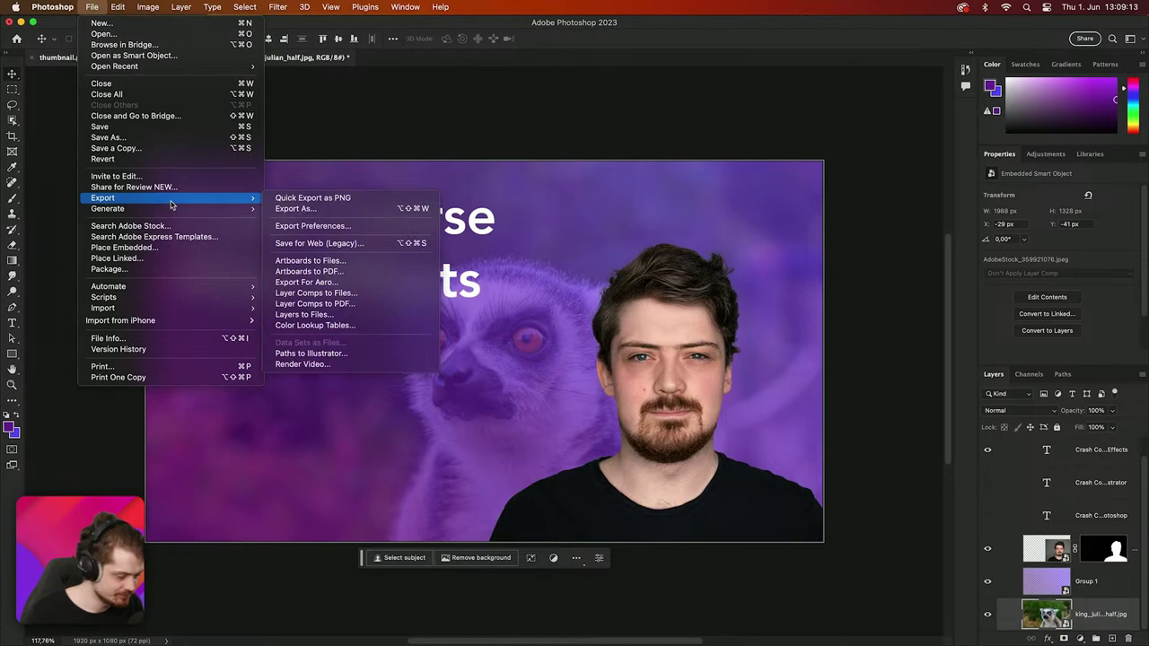
{"action": "left_click", "coordinate": [311, 316]}
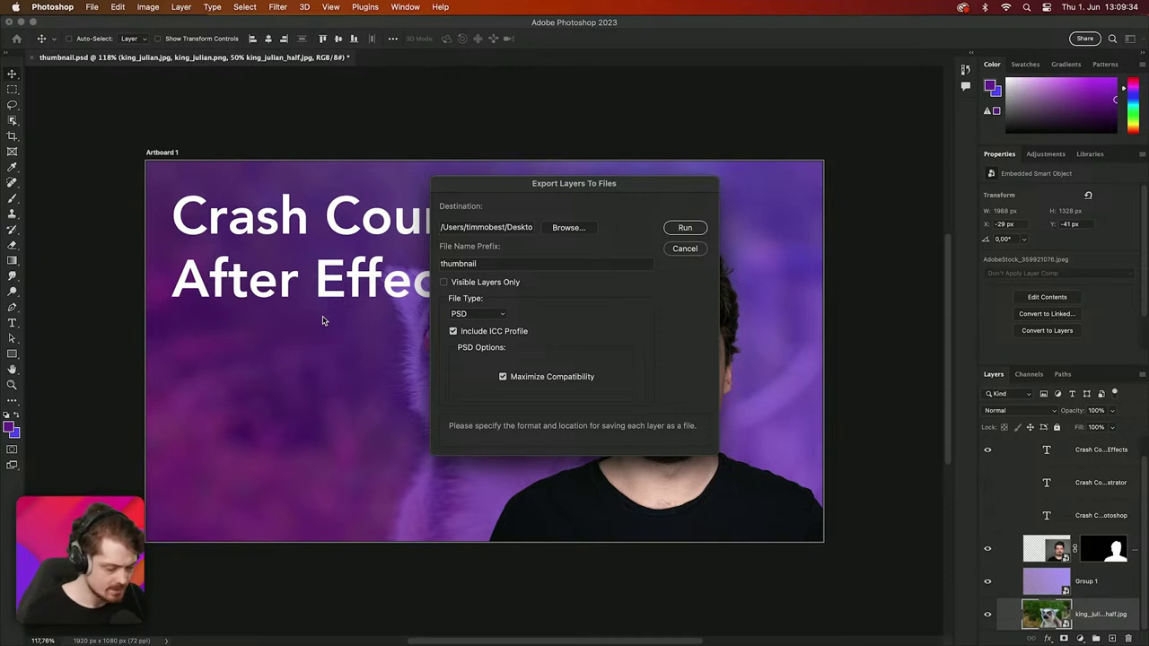
{"action": "left_click", "coordinate": [568, 230]}
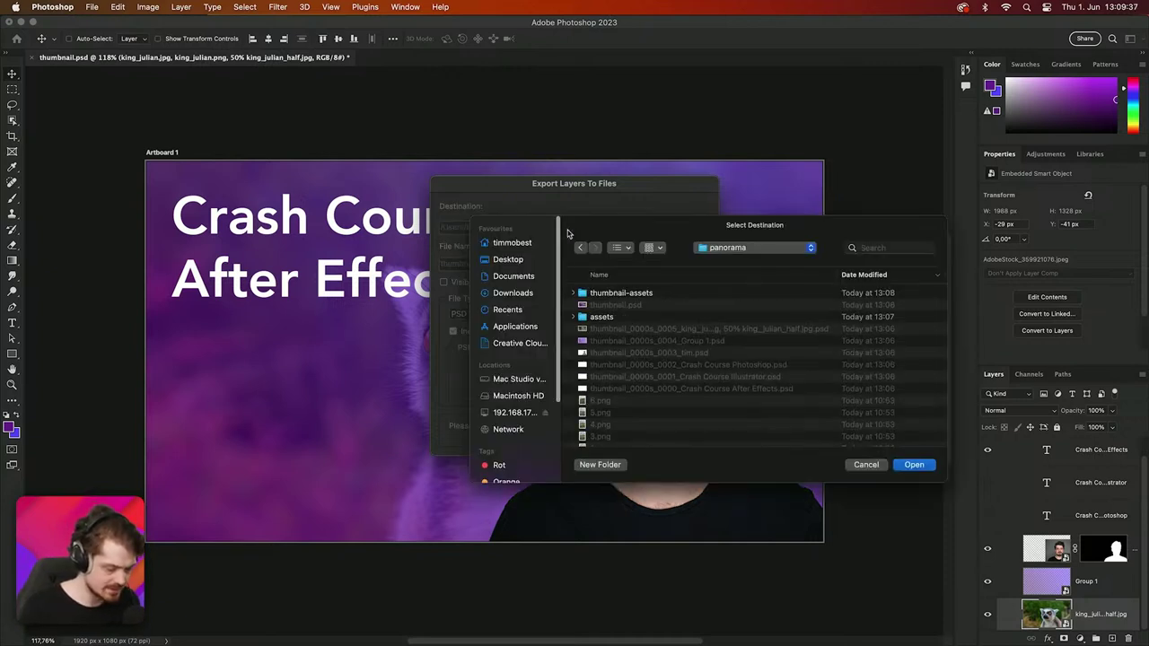
{"action": "double_click", "coordinate": [601, 318]}
{"action": "left_click", "coordinate": [895, 465]}
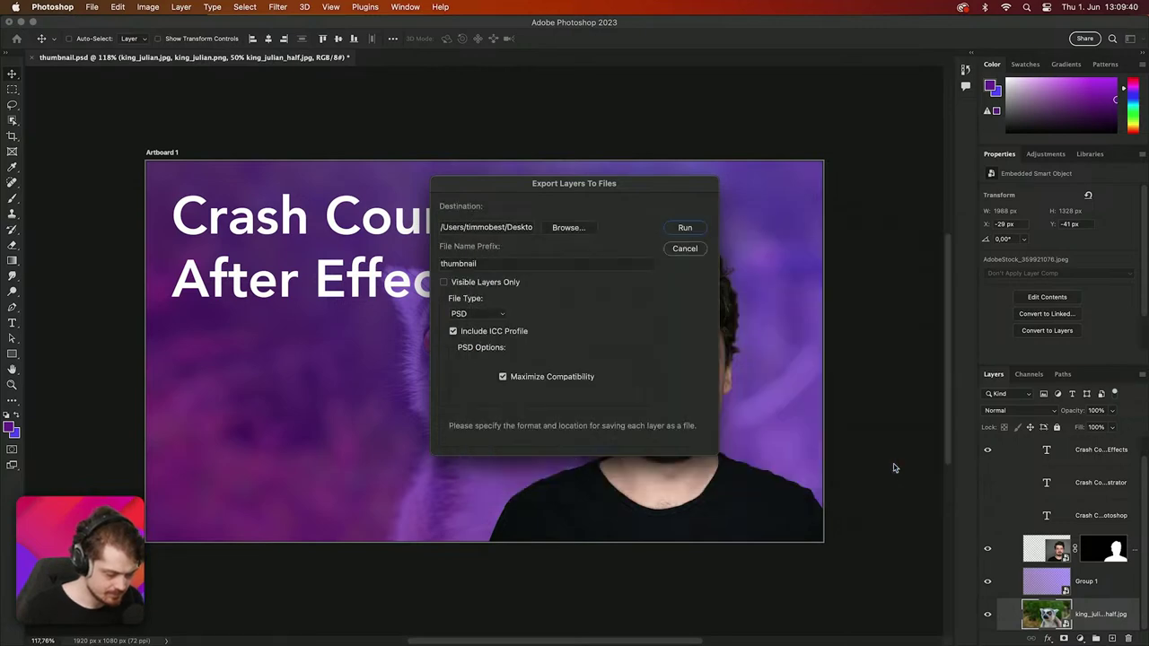
{"action": "key", "text": "super+Tab"}
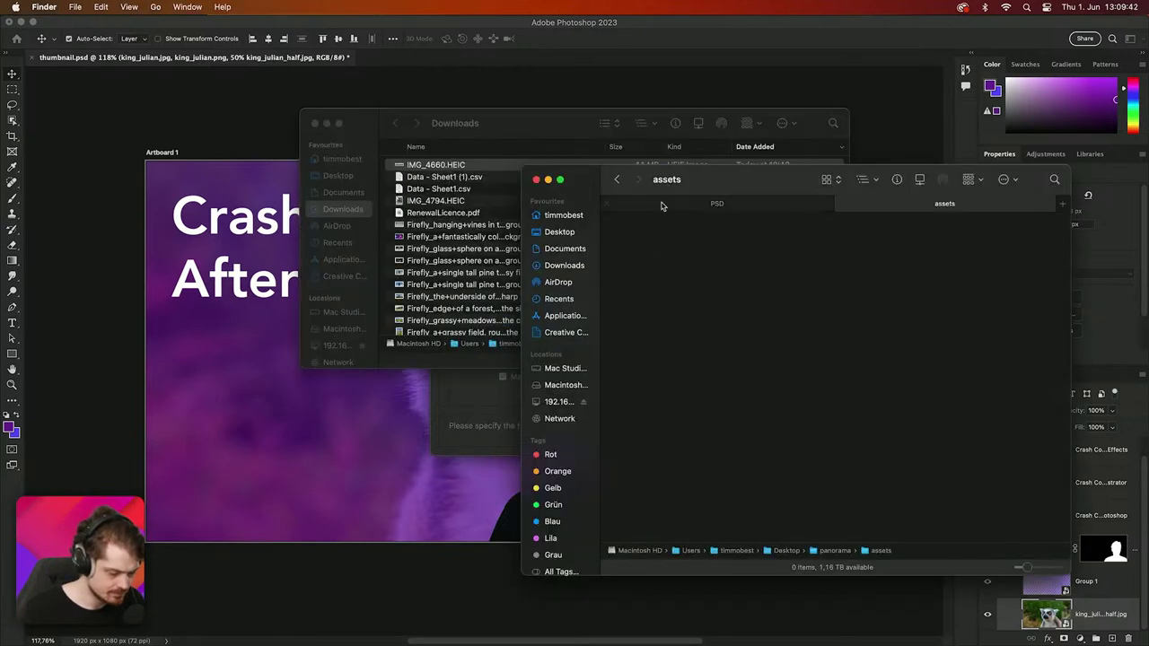
Step: Open panorama's thumbnail-assets folder, select its three king_julian images, and close Downloads
{"action": "left_click", "coordinate": [616, 181]}
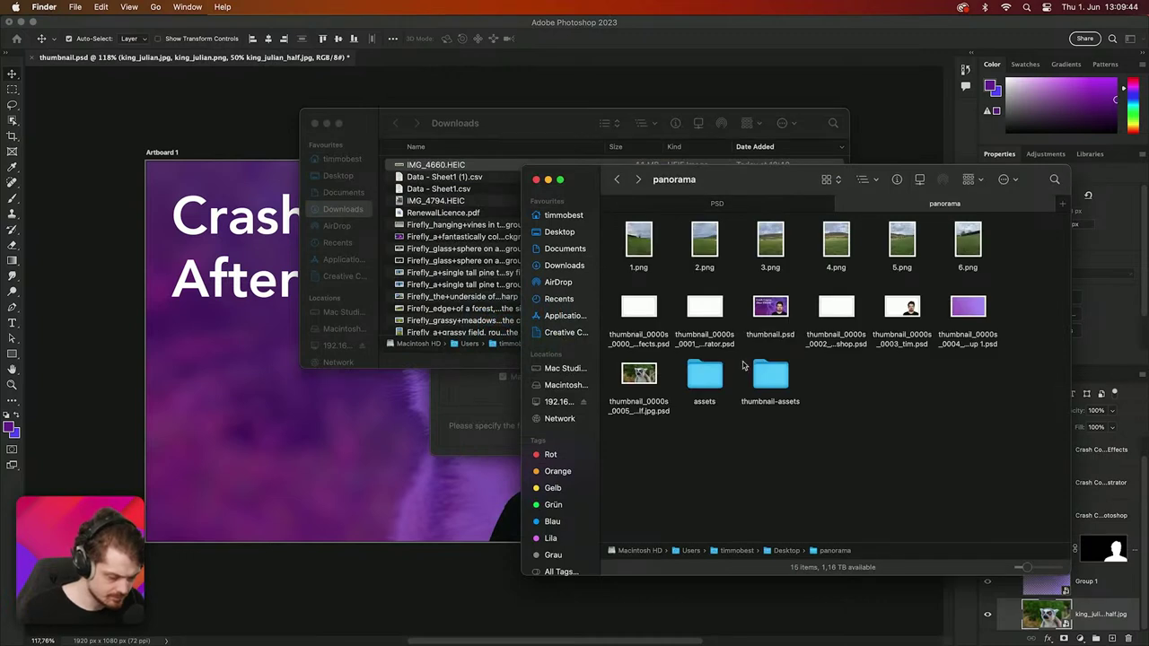
{"action": "double_click", "coordinate": [769, 379]}
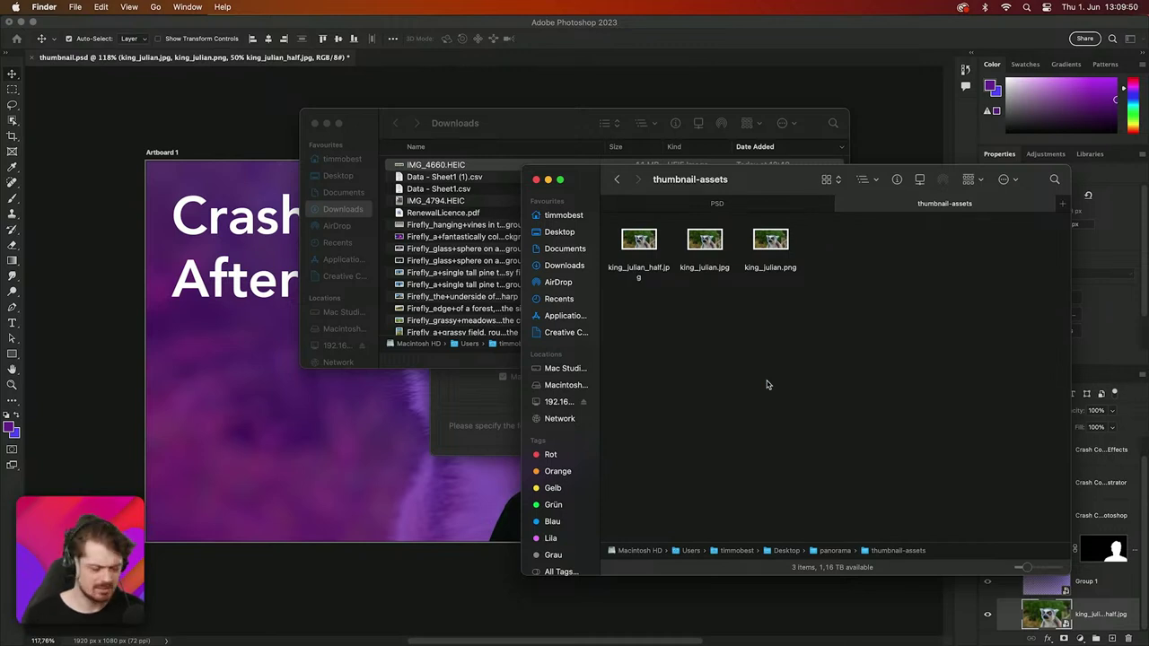
{"action": "left_click_drag", "start_coordinate": [788, 338], "coordinate": [633, 256]}
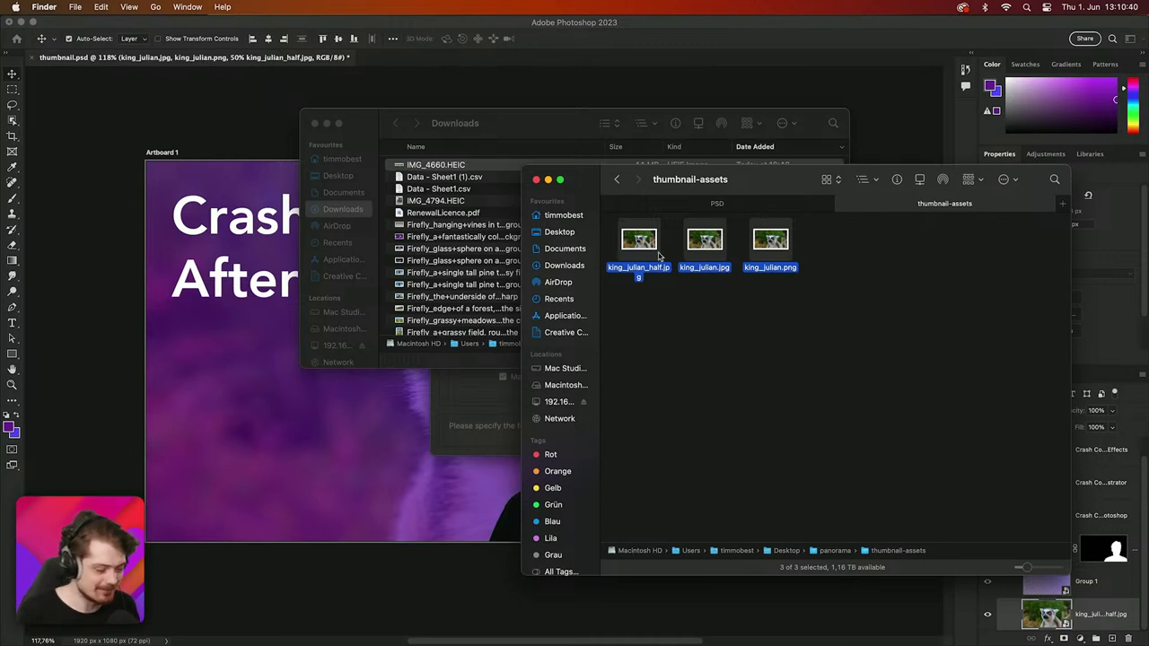
{"action": "left_click", "coordinate": [314, 126]}
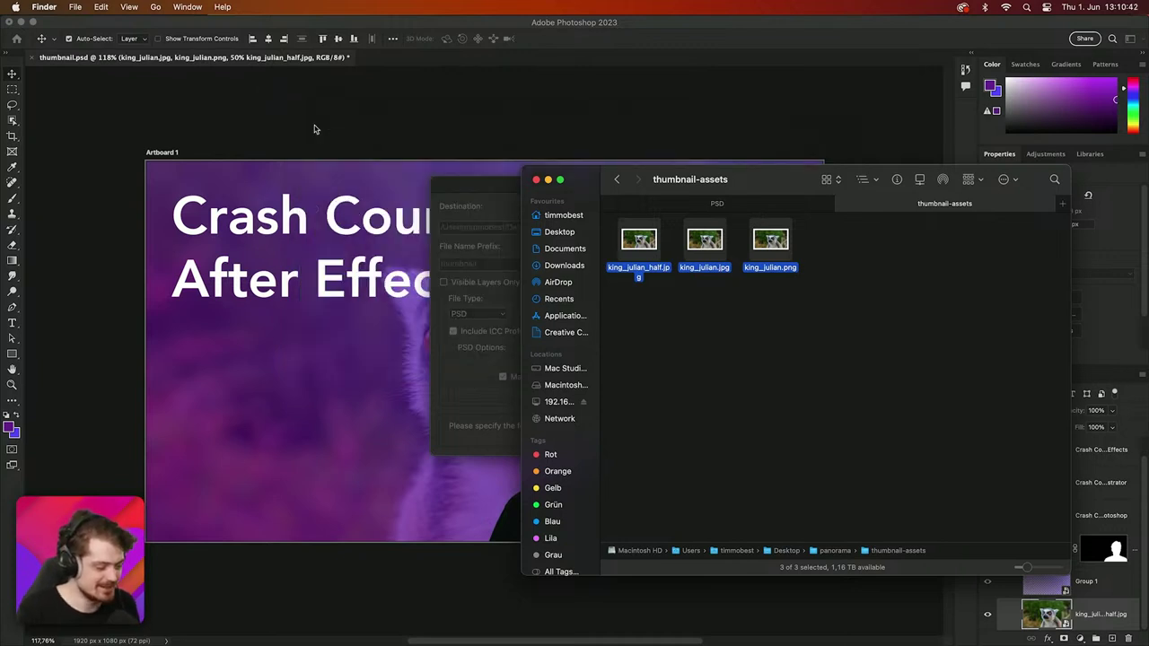
Step: Bring the Export Layers To Files dialog forward and cancel it
{"action": "left_click", "coordinate": [458, 205]}
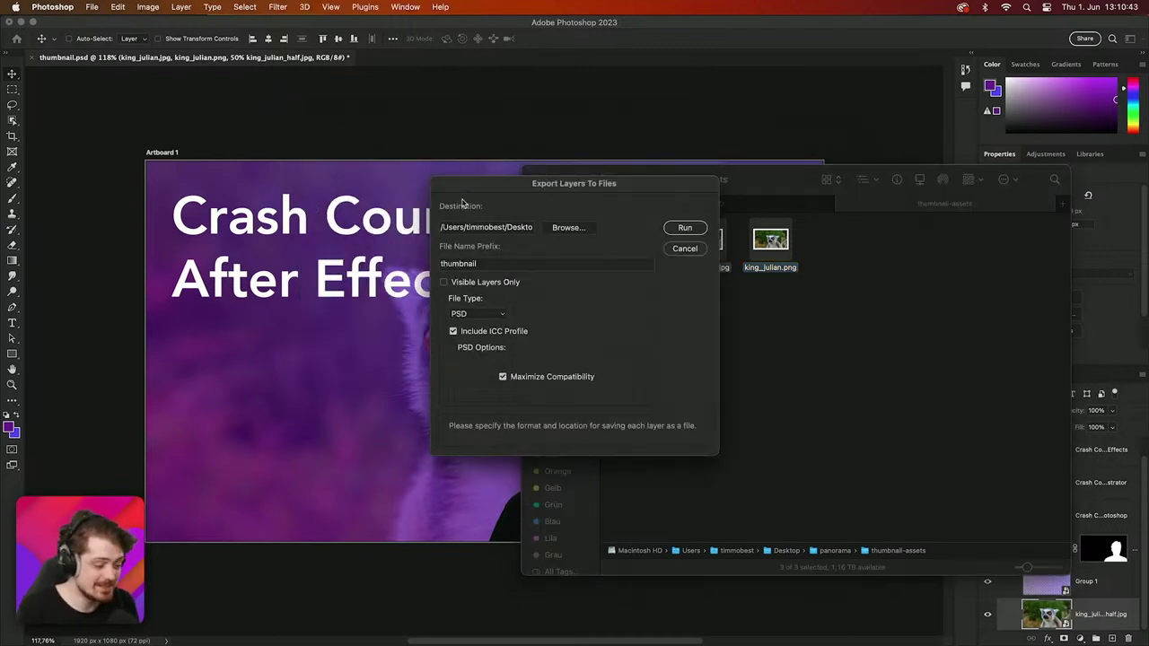
{"action": "left_click", "coordinate": [688, 249]}
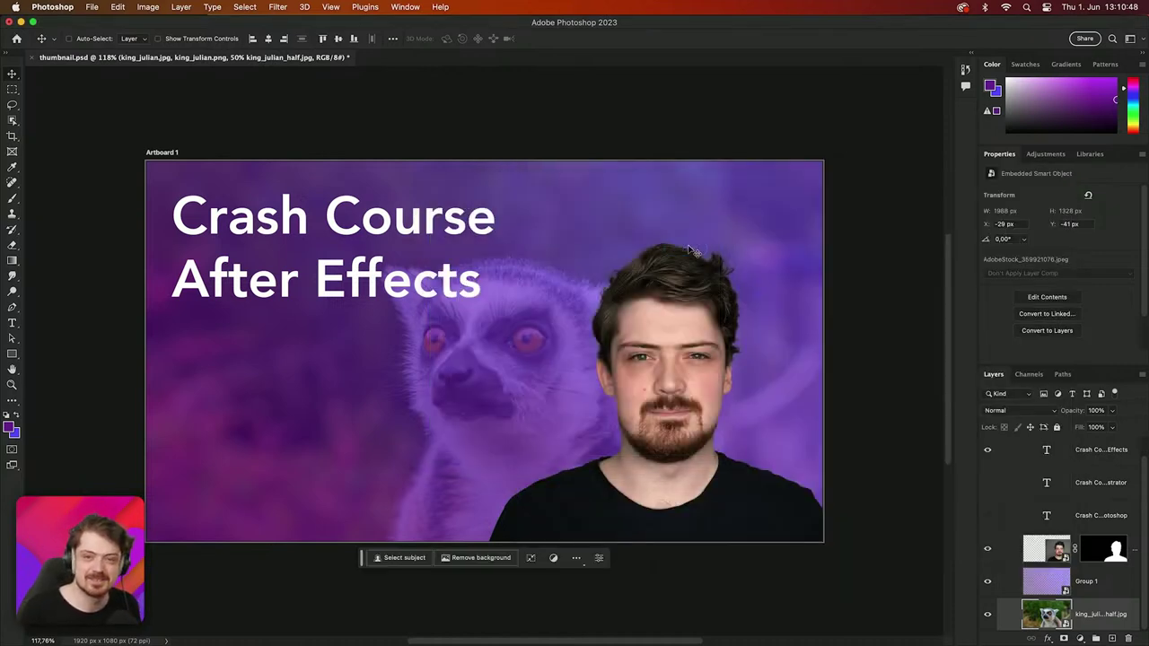
Step: Bring Finder back and reopen panorama's thumbnail-assets folder
{"action": "mouse_move", "coordinate": [427, 639]}
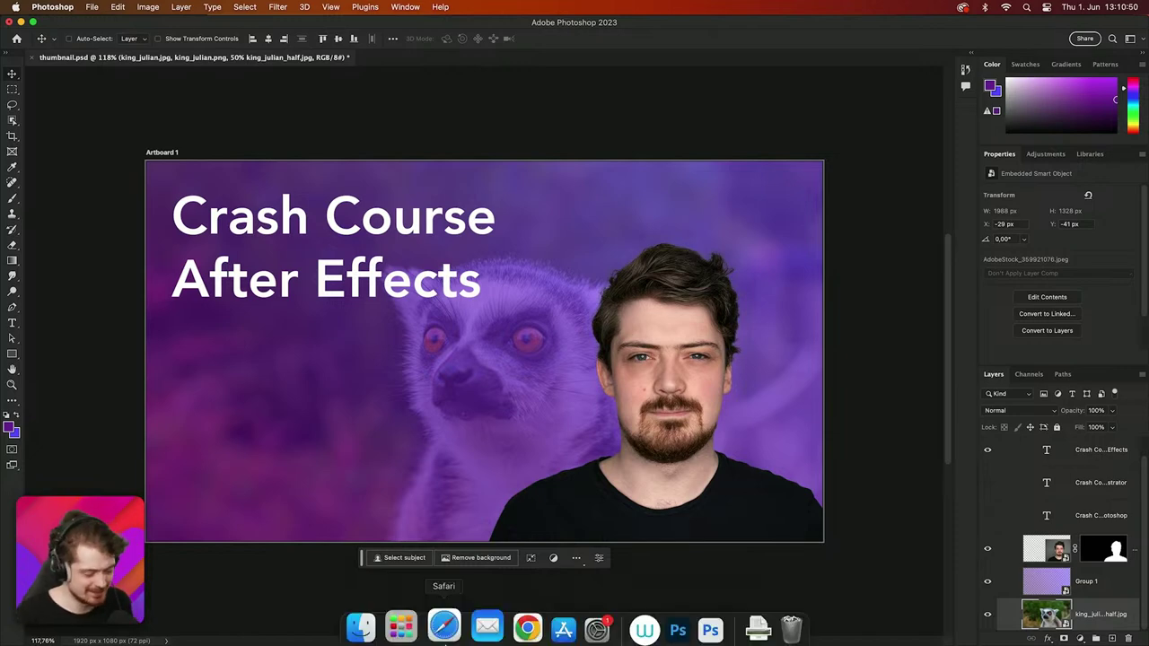
{"action": "left_click", "coordinate": [384, 619]}
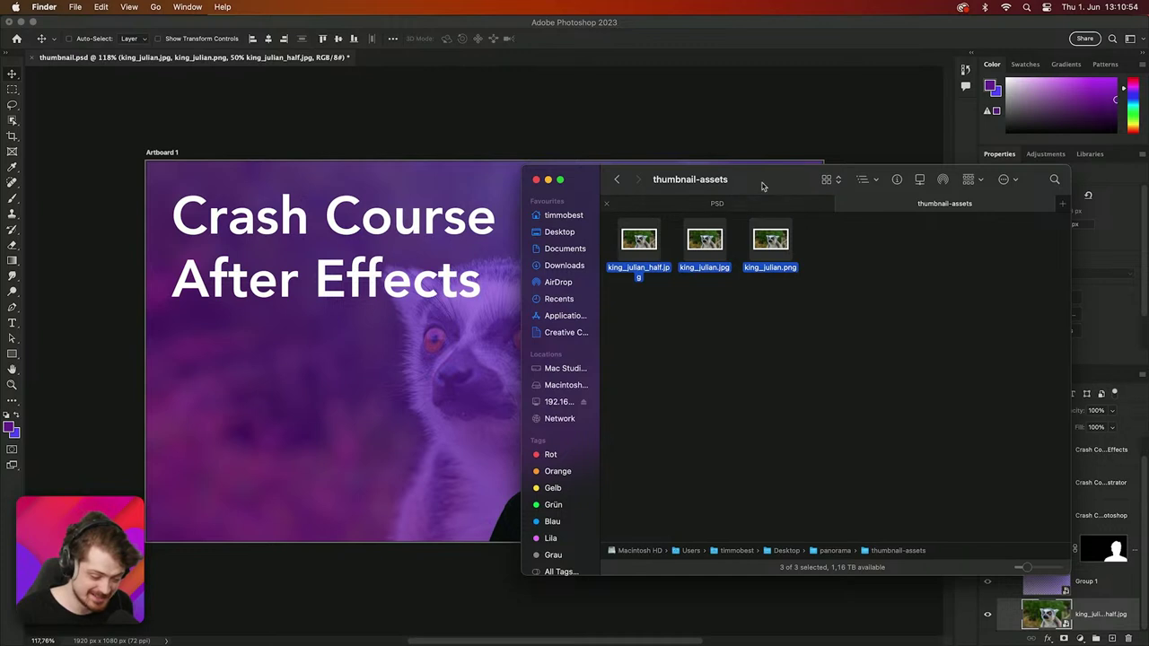
{"action": "left_click", "coordinate": [617, 180]}
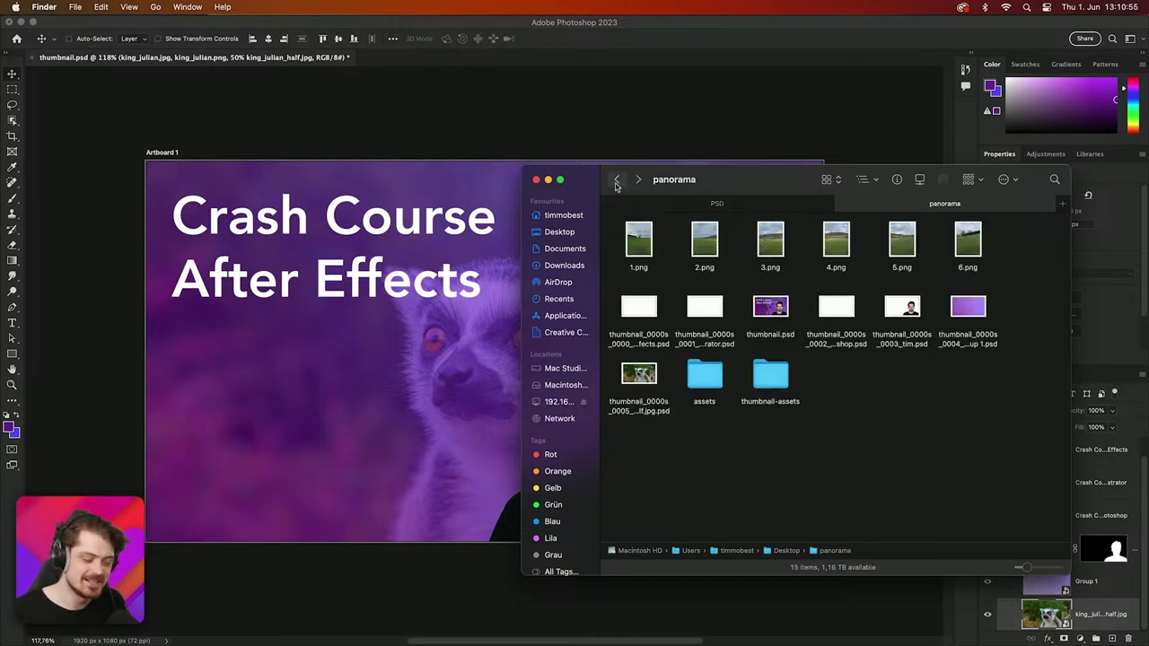
{"action": "left_click", "coordinate": [773, 378]}
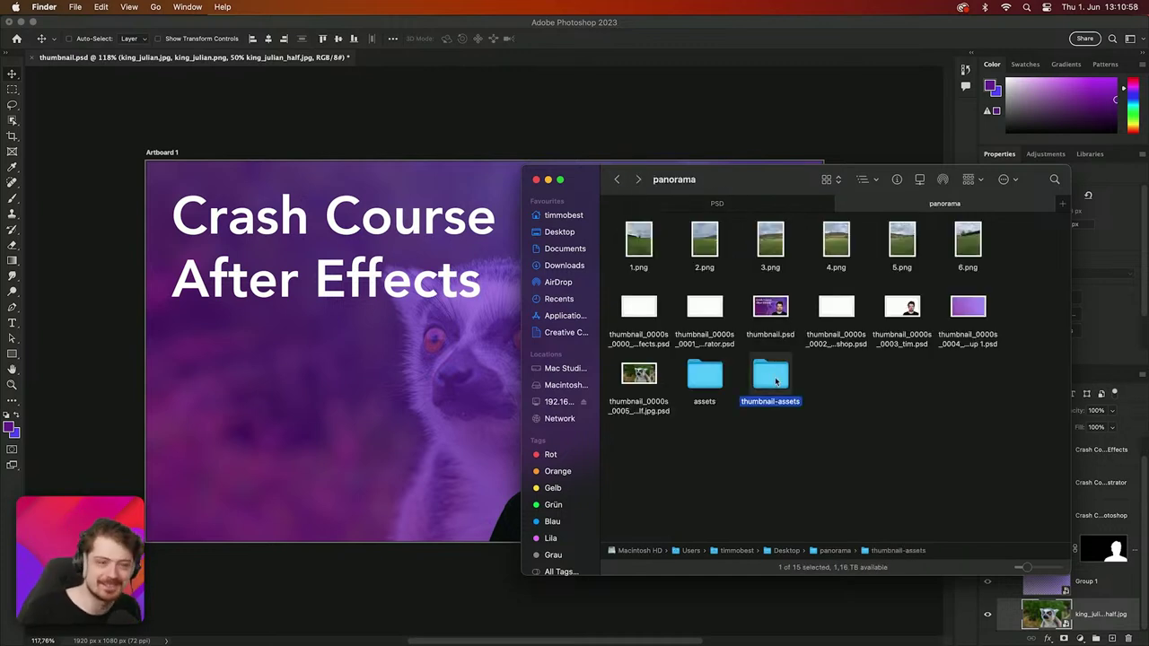
{"action": "double_click", "coordinate": [776, 380]}
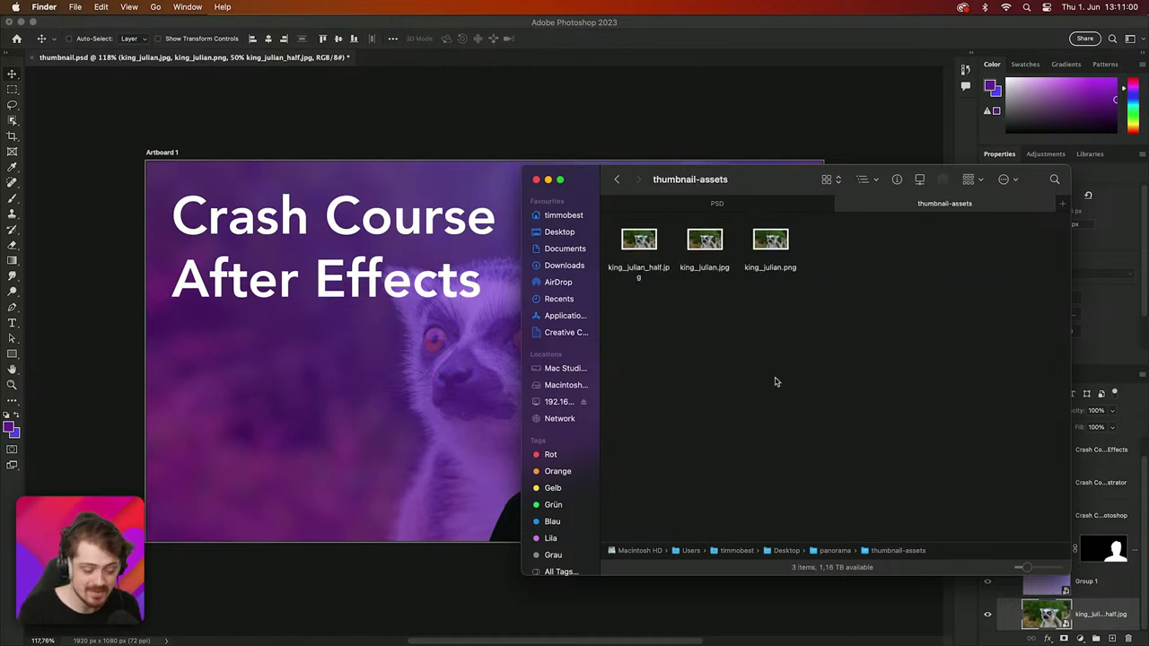
Step: Quick Look king_julian_half.jpg, king_julian.jpg and king_julian.png, then close the Finder window
{"action": "left_click", "coordinate": [648, 268]}
{"action": "key", "text": "space"}
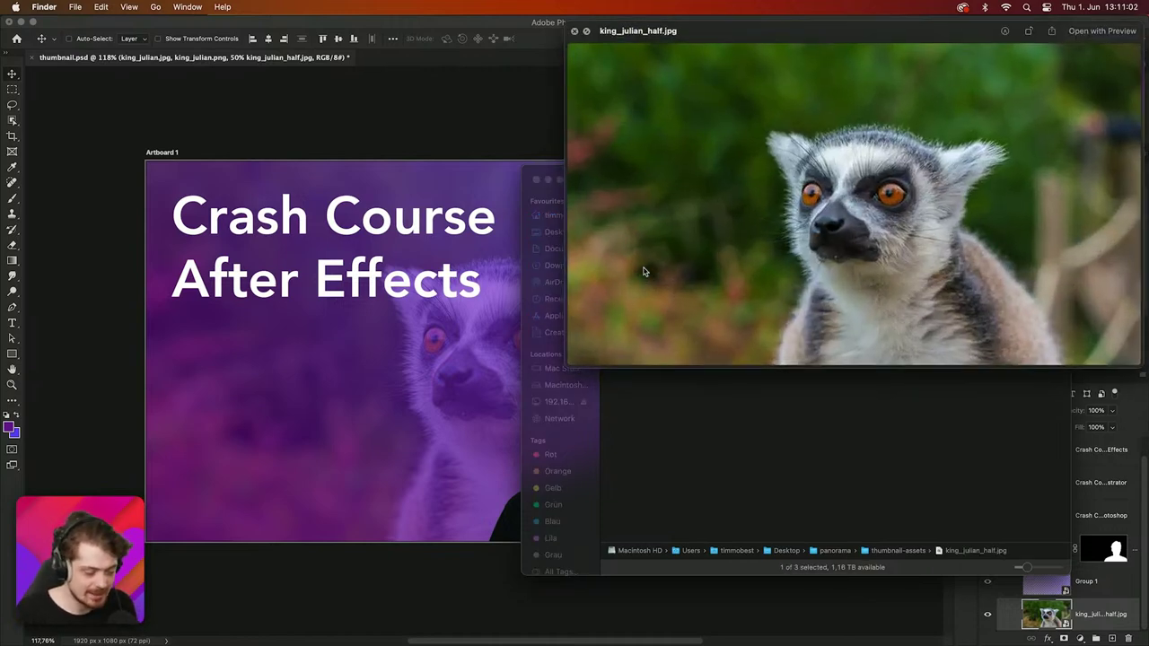
{"action": "key", "text": "Right"}
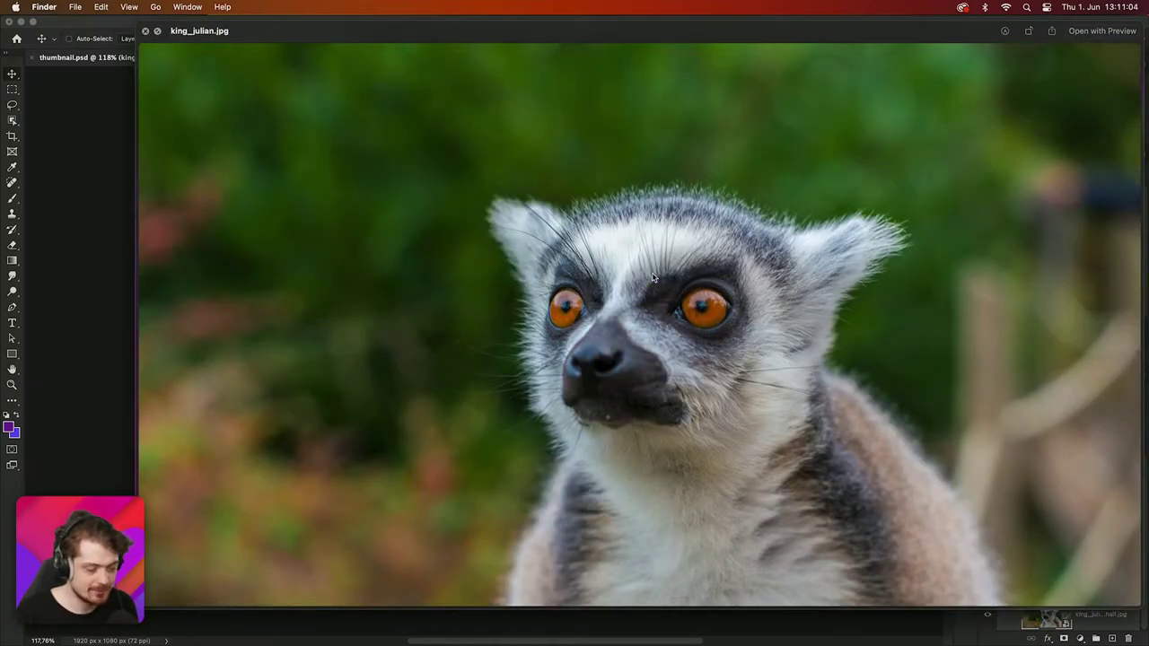
{"action": "key", "text": "Right"}
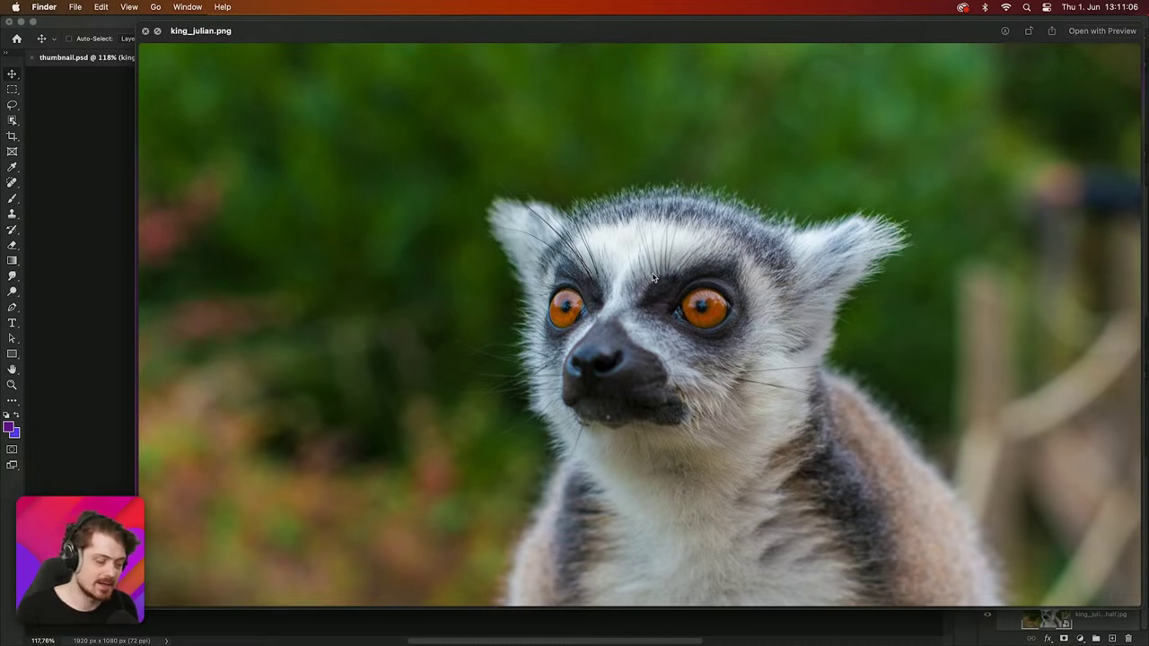
{"action": "key", "text": "Right"}
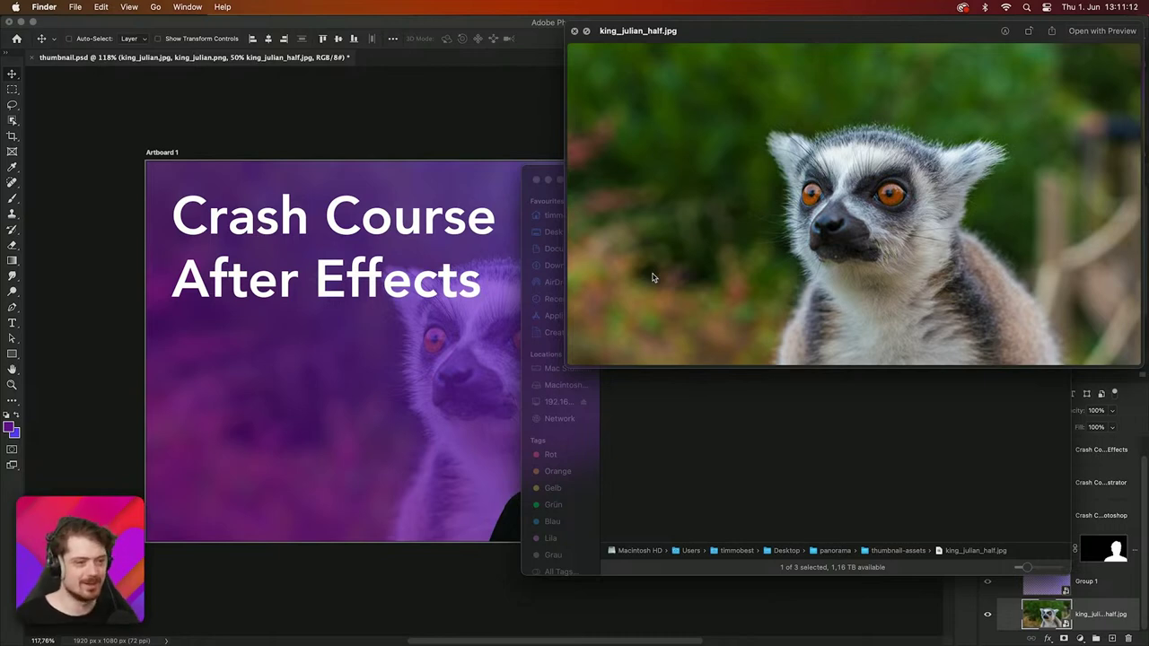
{"action": "key", "text": "space"}
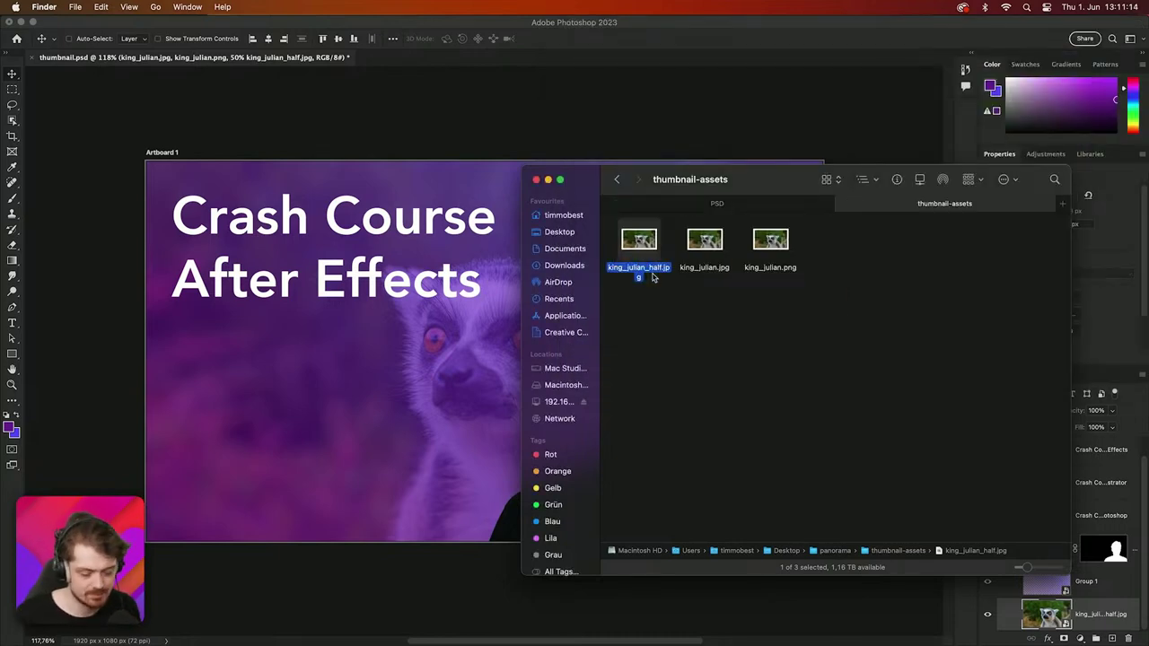
{"action": "left_click", "coordinate": [535, 180]}
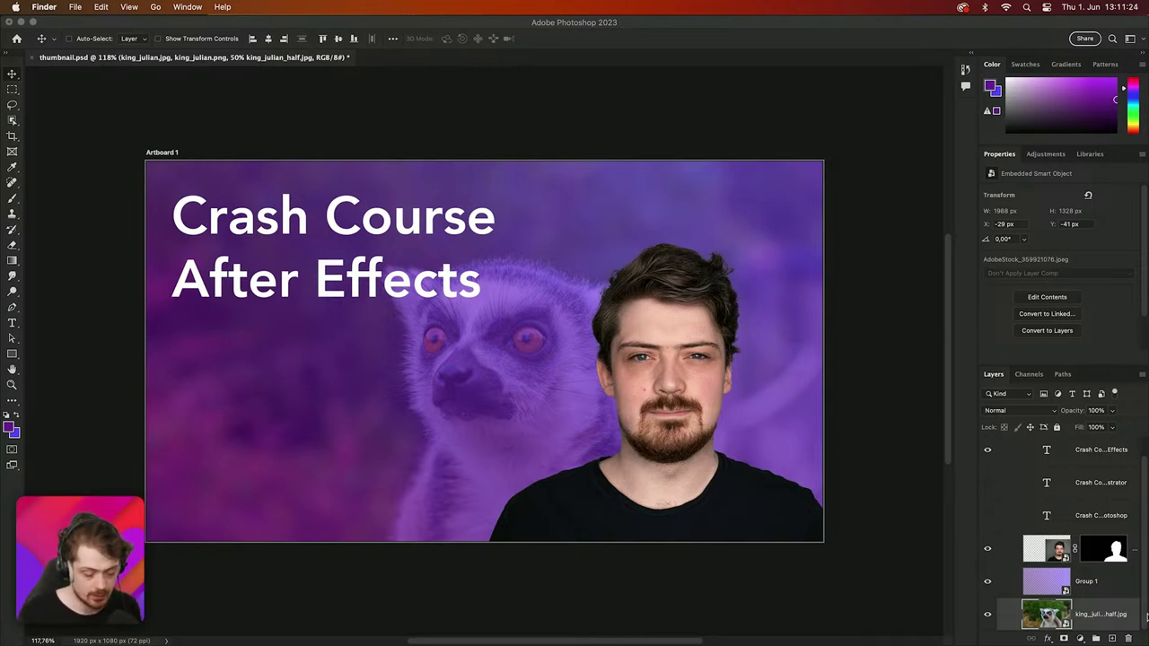
{"action": "double_click", "coordinate": [1087, 614]}
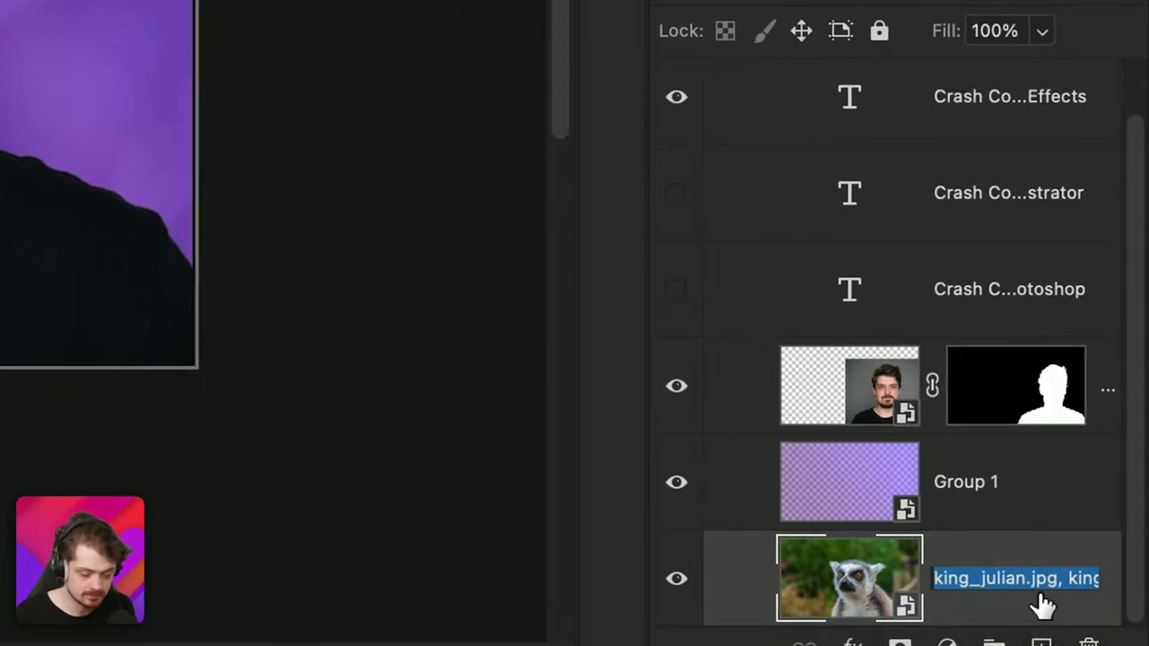
{"action": "left_click", "coordinate": [1148, 617]}
{"action": "left_click_drag", "start_coordinate": [932, 582], "coordinate": [1110, 579]}
{"action": "left_click_drag", "start_coordinate": [1018, 588], "coordinate": [994, 577]}
{"action": "left_click", "coordinate": [1009, 577]}
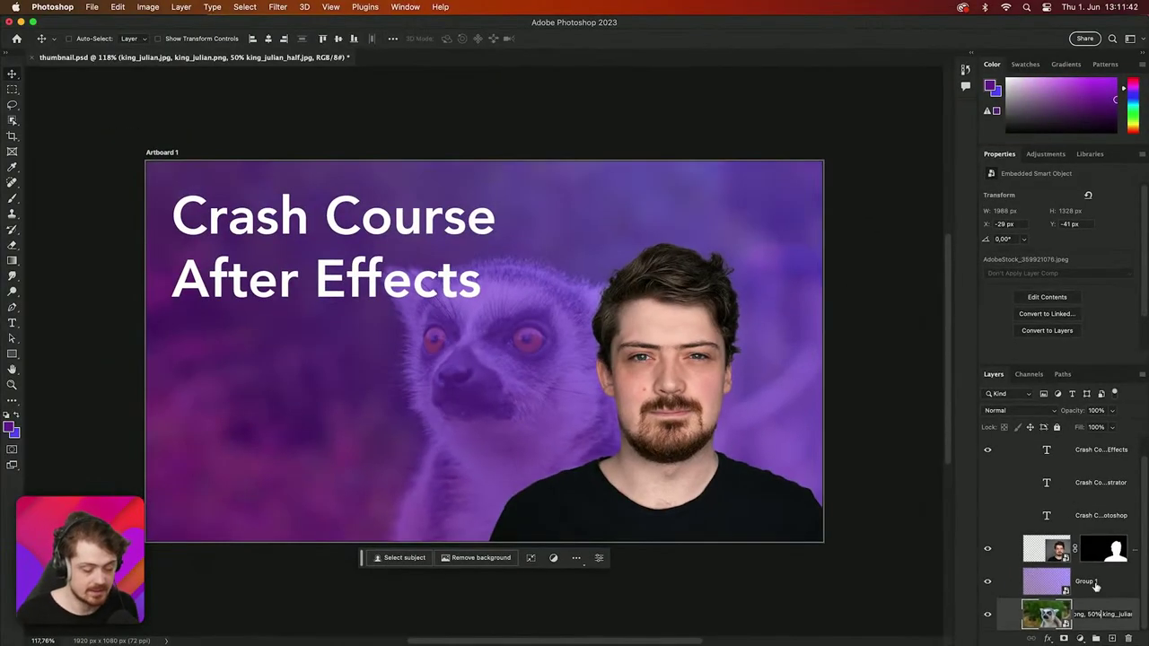
{"action": "key", "text": "Return"}
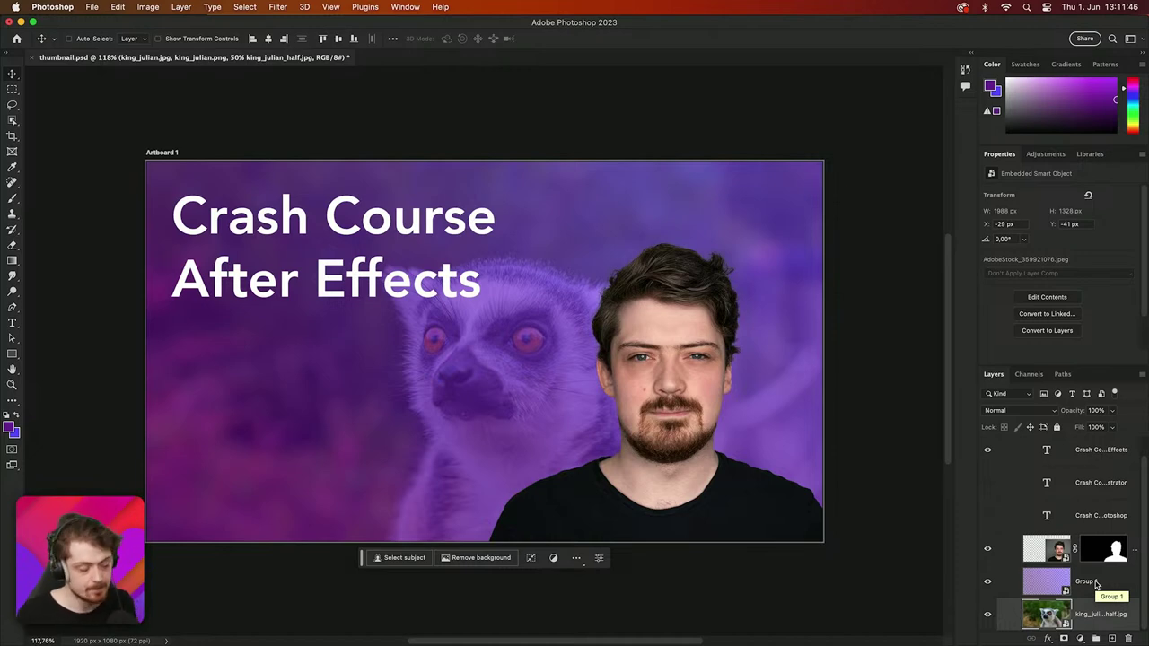
Step: Export every layer to its own PSD file with the 'thumbnail' prefix, then switch to Finder
{"action": "left_click", "coordinate": [92, 6]}
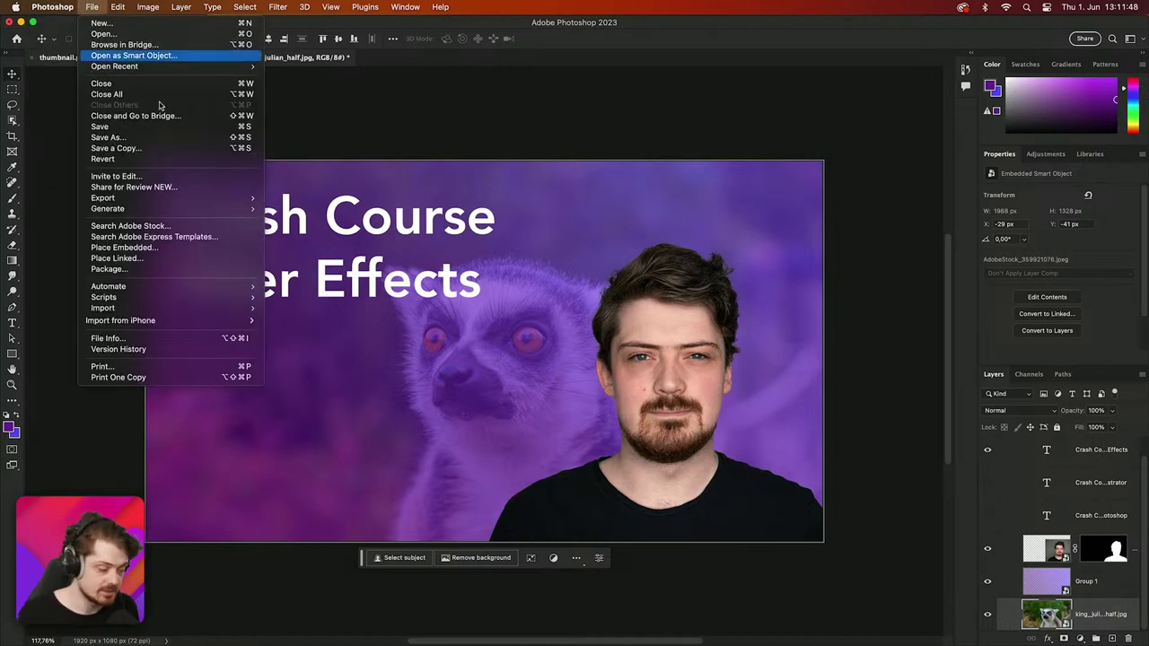
{"action": "mouse_move", "coordinate": [208, 199]}
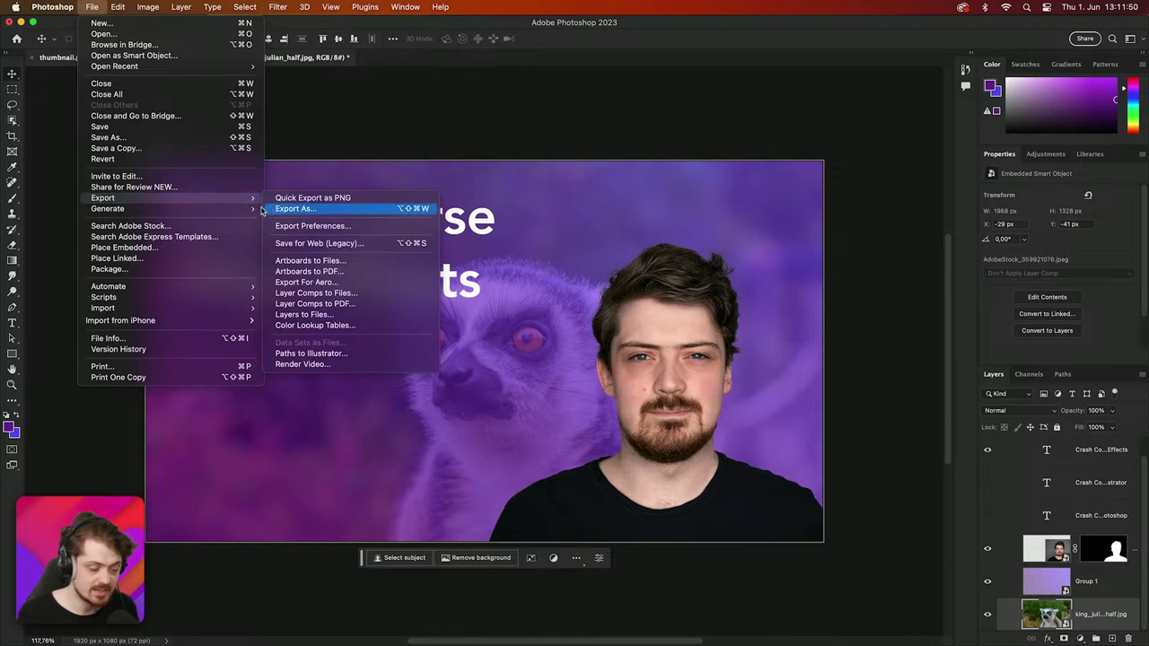
{"action": "mouse_move", "coordinate": [260, 209]}
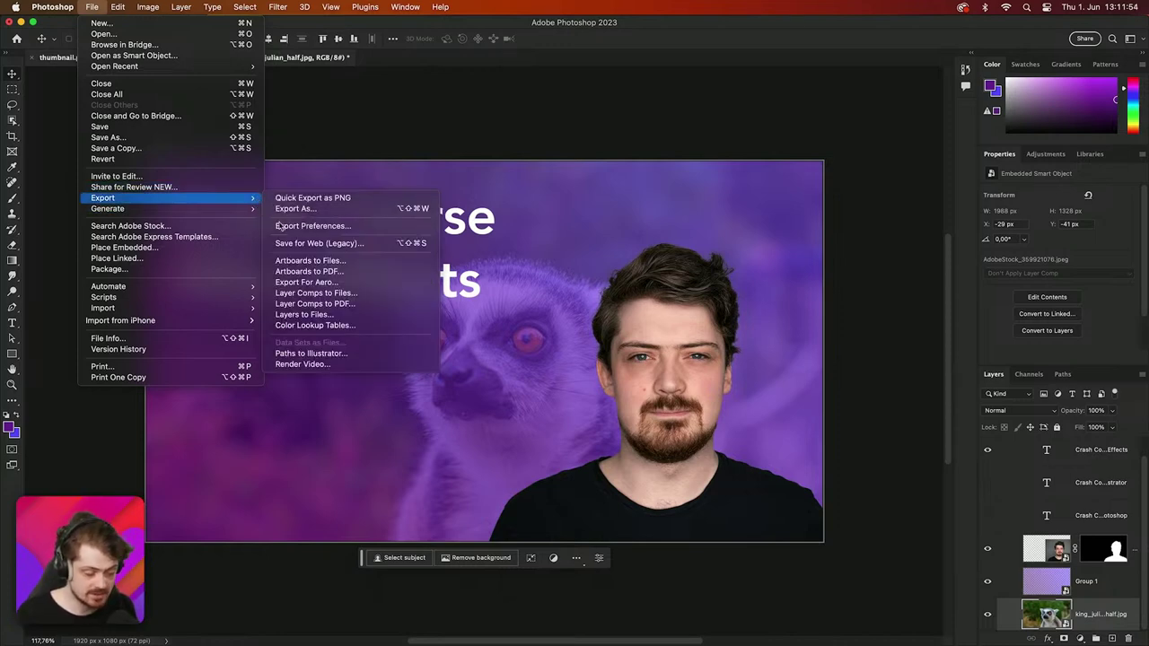
{"action": "left_click", "coordinate": [328, 319]}
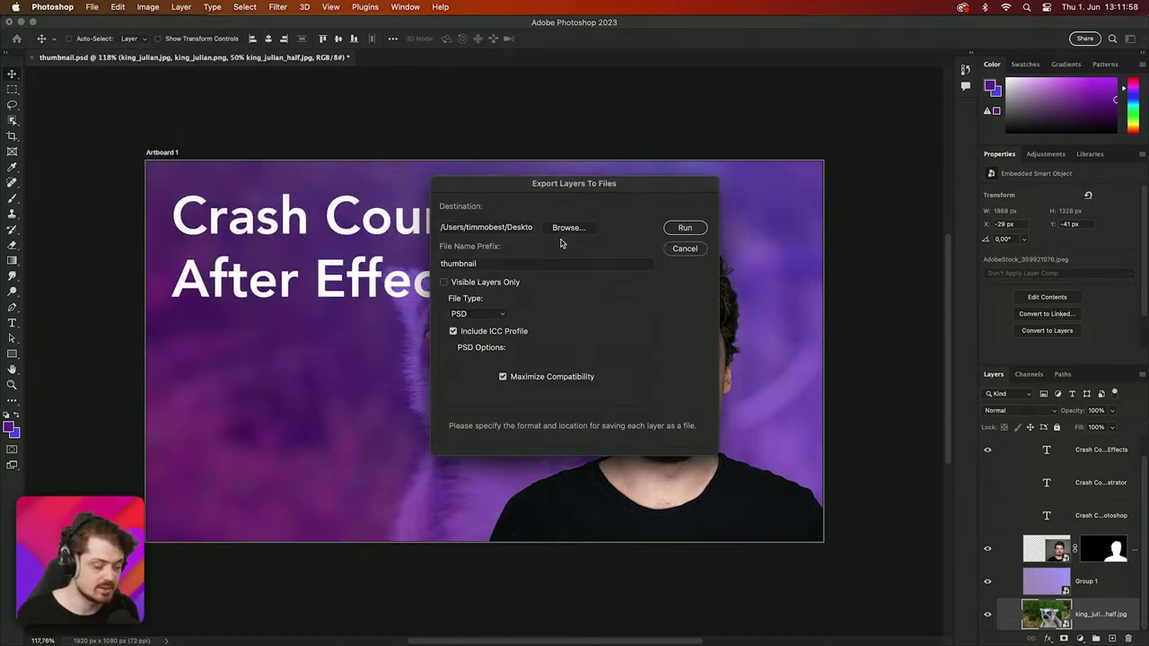
{"action": "left_click_drag", "start_coordinate": [482, 265], "coordinate": [368, 266]}
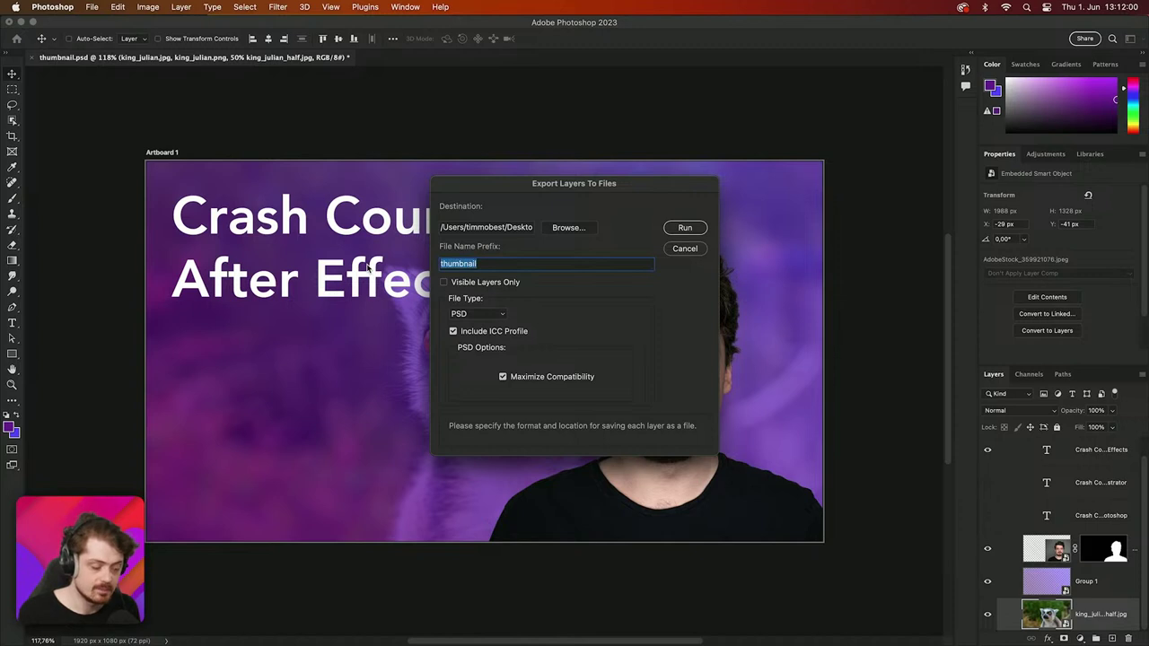
{"action": "left_click", "coordinate": [684, 228]}
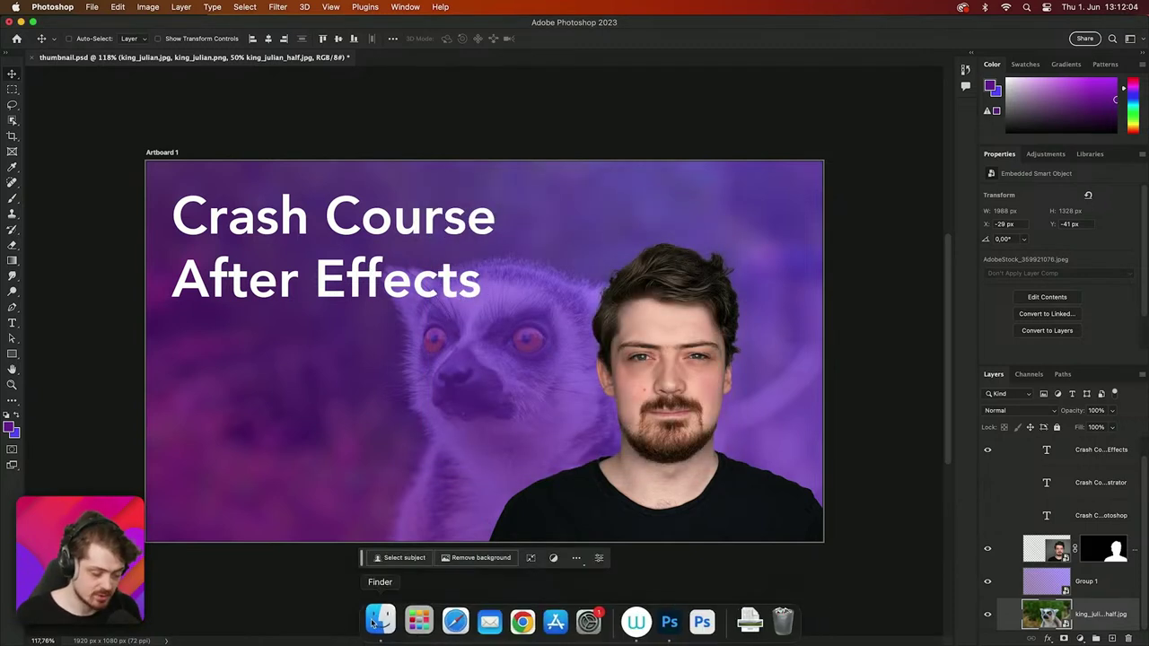
{"action": "left_click", "coordinate": [375, 621]}
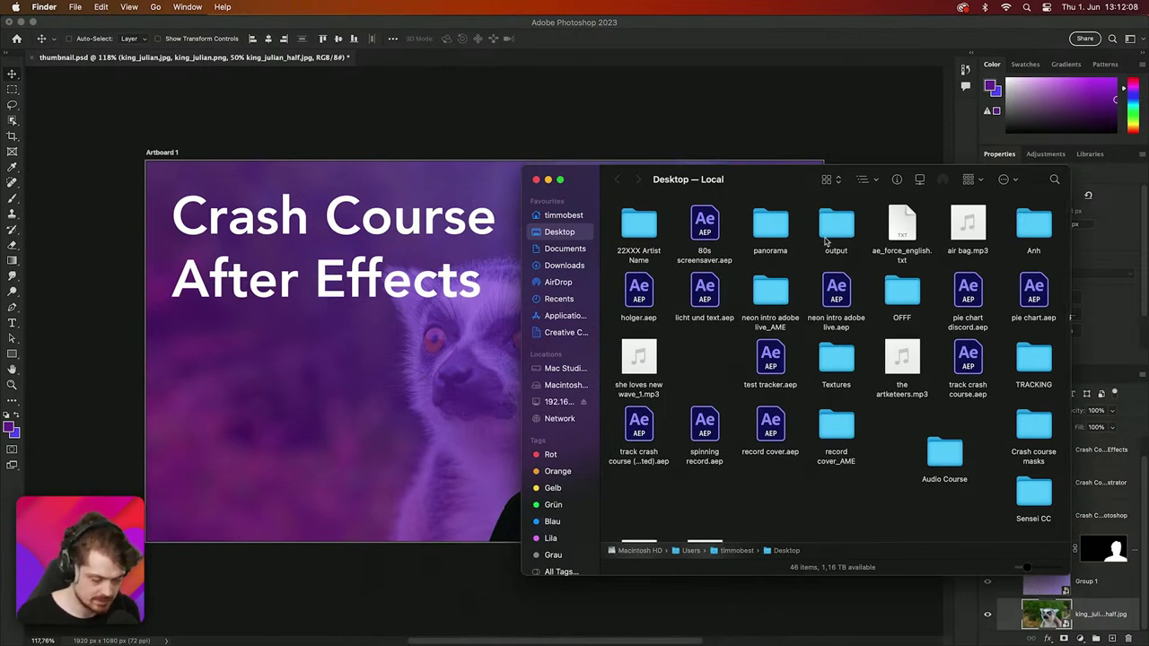
Step: Open panorama > thumbnail-assets and Quick Look the three exported king_julian images
{"action": "double_click", "coordinate": [773, 230]}
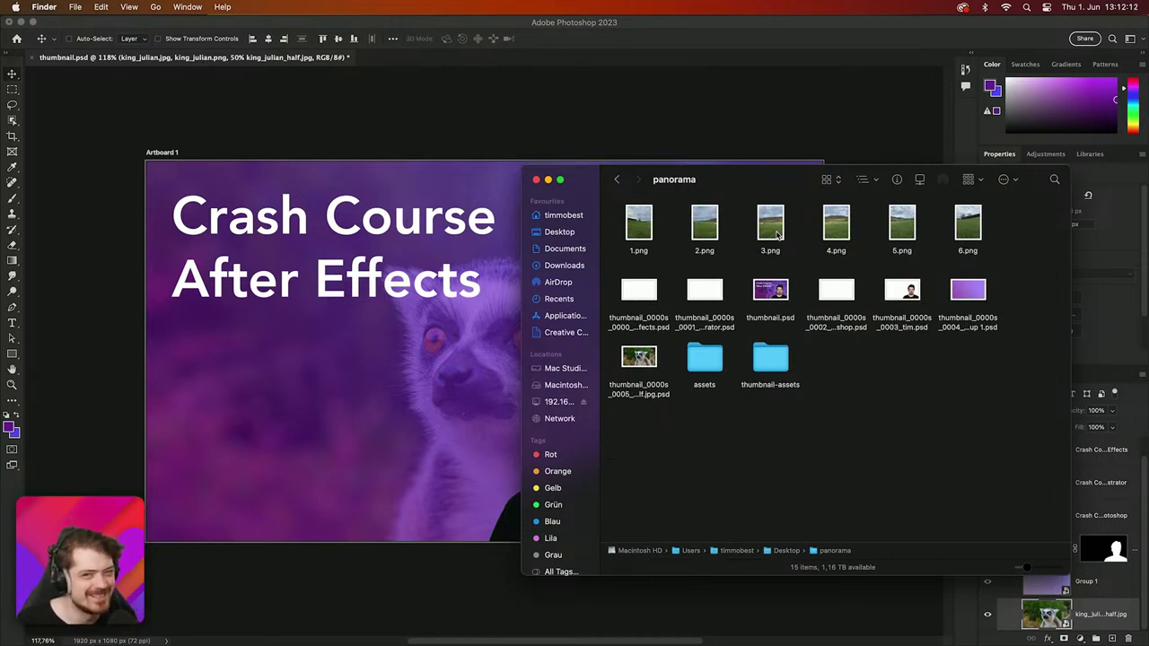
{"action": "double_click", "coordinate": [787, 357]}
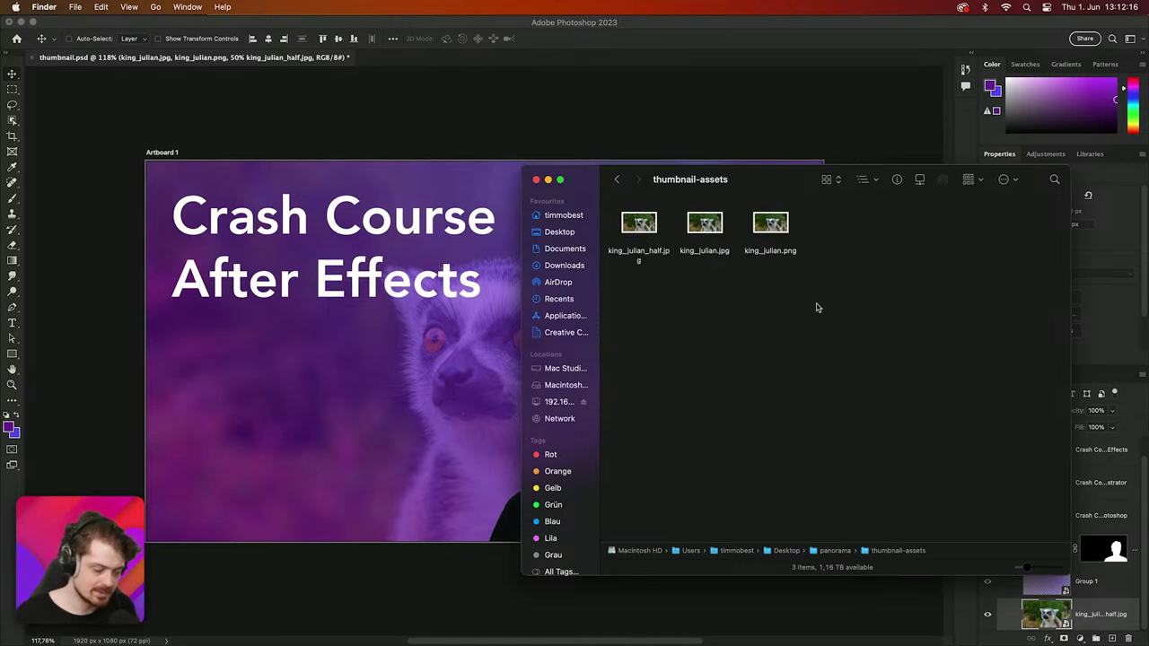
{"action": "left_click_drag", "start_coordinate": [819, 310], "coordinate": [624, 238]}
{"action": "key", "text": "space"}
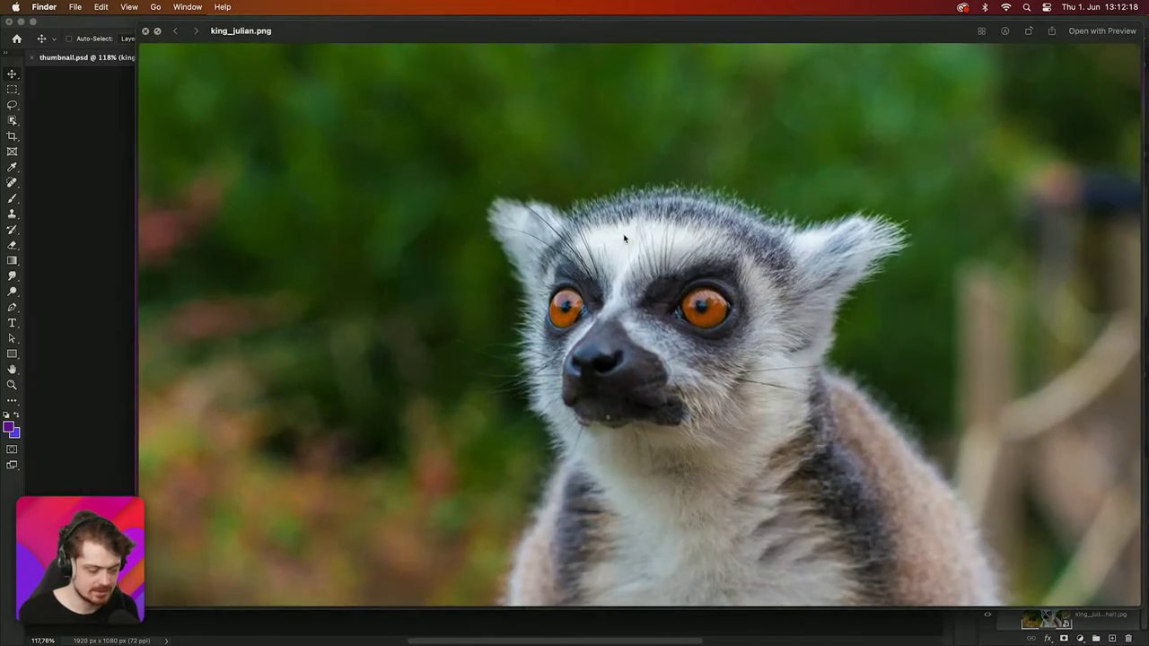
{"action": "key", "text": "Right"}
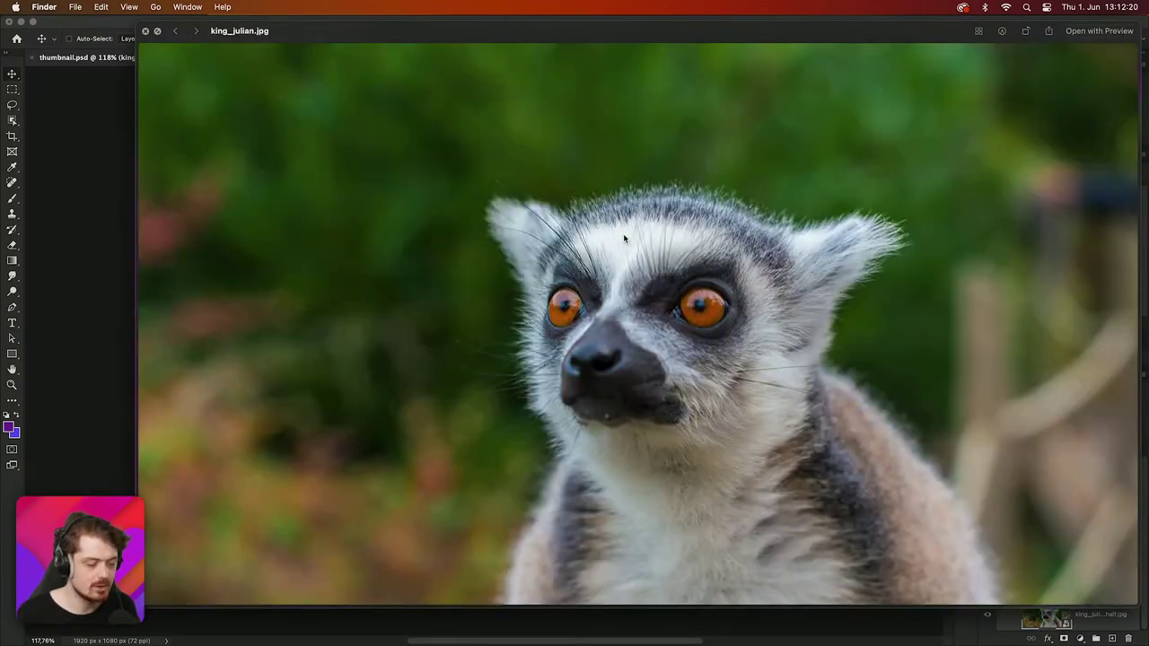
{"action": "key", "text": "Left"}
{"action": "key", "text": "Left"}
{"action": "key", "text": "space"}
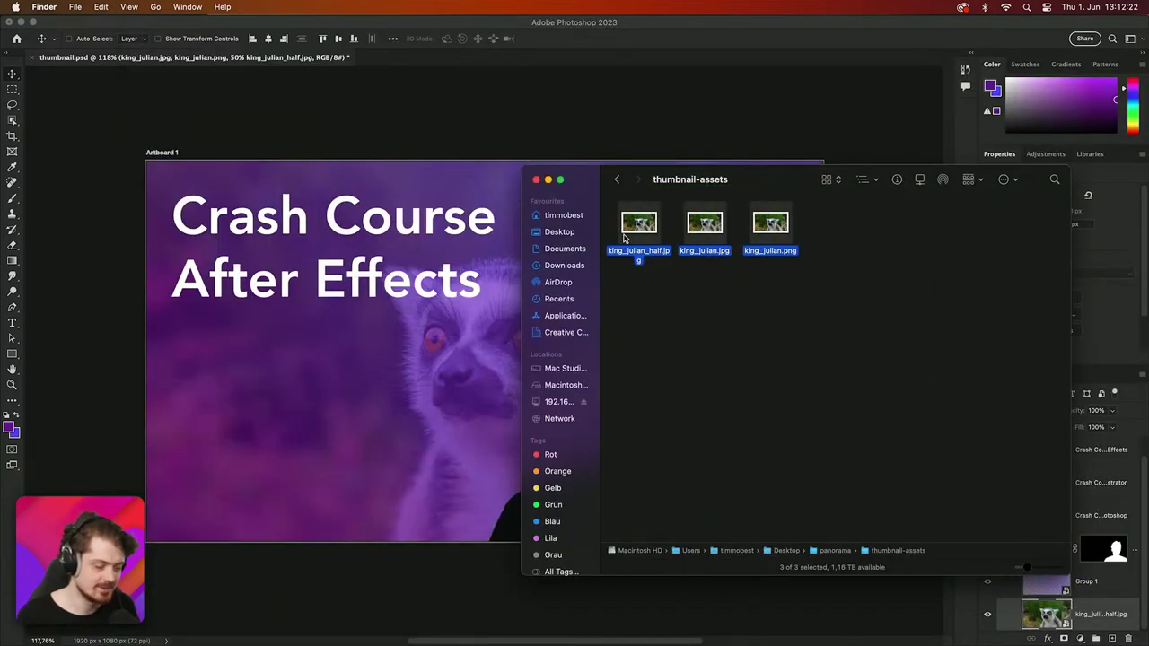
Step: Deselect the files, go back to the panorama folder, and return to Photoshop
{"action": "left_click", "coordinate": [686, 292]}
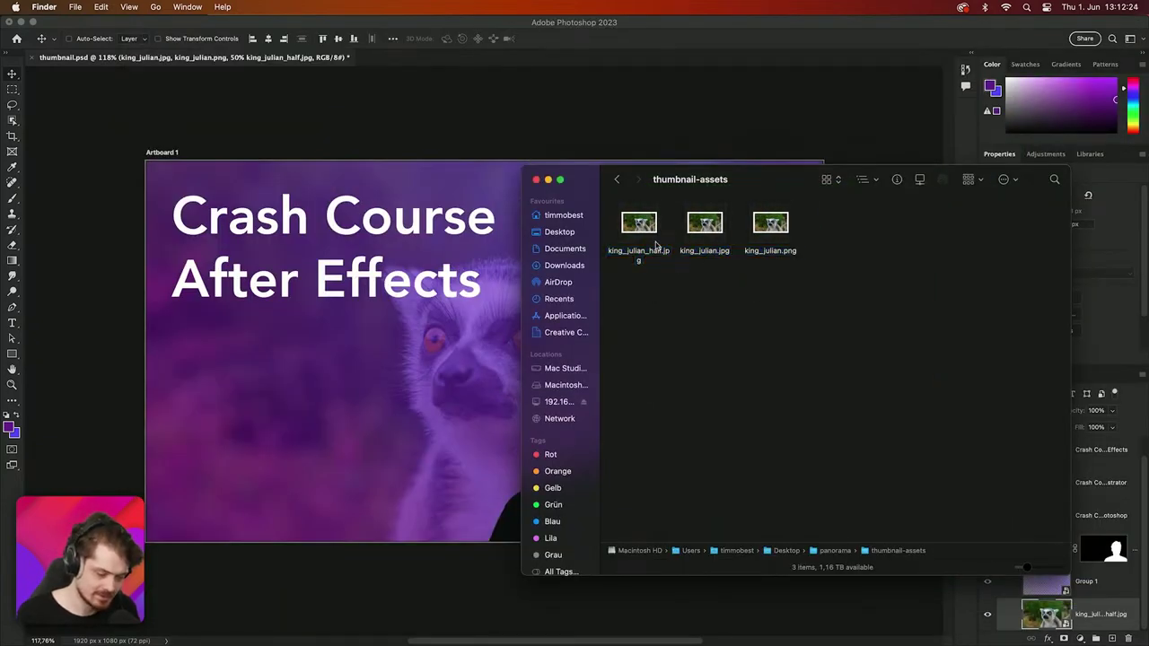
{"action": "left_click", "coordinate": [625, 184]}
{"action": "left_click", "coordinate": [464, 128]}
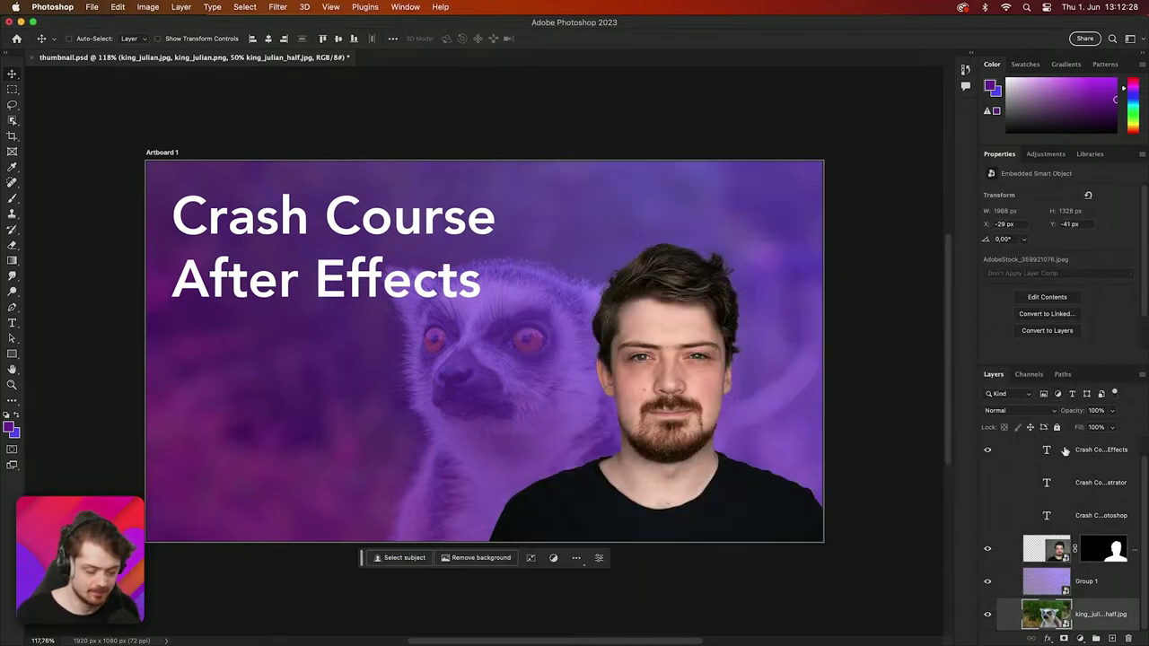
Step: Show the Layer Comps panel from the Window menu
{"action": "scroll", "coordinate": [1064, 452], "scroll_direction": "up", "scroll_amount": 1}
{"action": "left_click", "coordinate": [405, 8]}
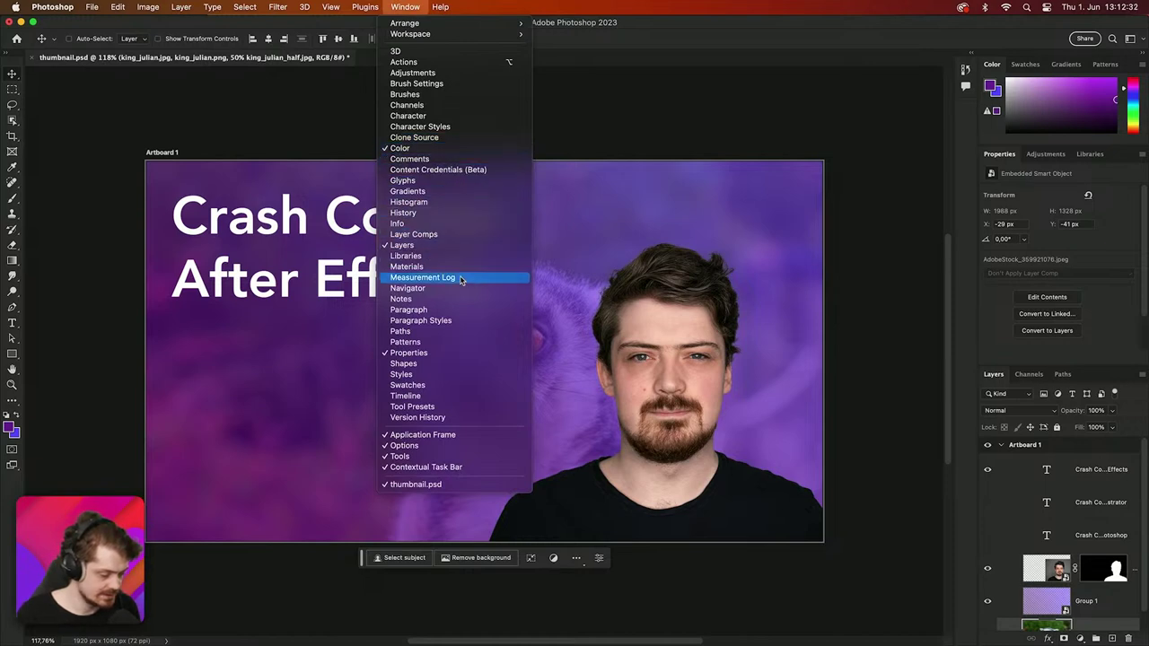
{"action": "left_click", "coordinate": [448, 235]}
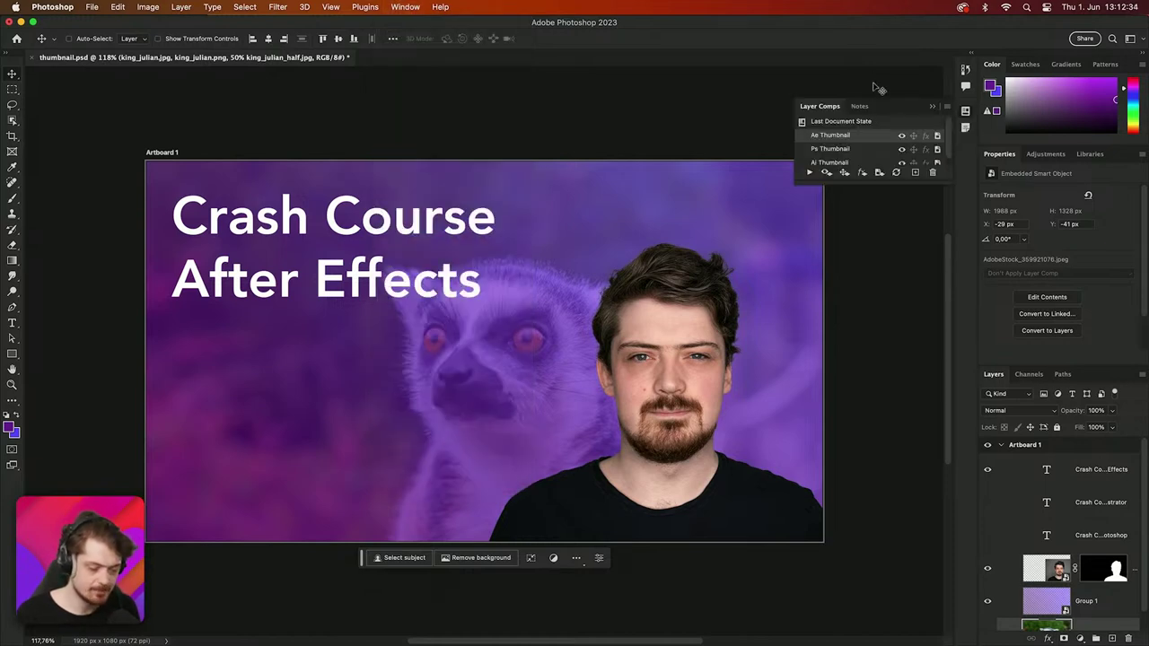
Step: Cycle through the Ai, Ps and Ae Thumbnail comps, ending on Ae Thumbnail
{"action": "left_click", "coordinate": [845, 150]}
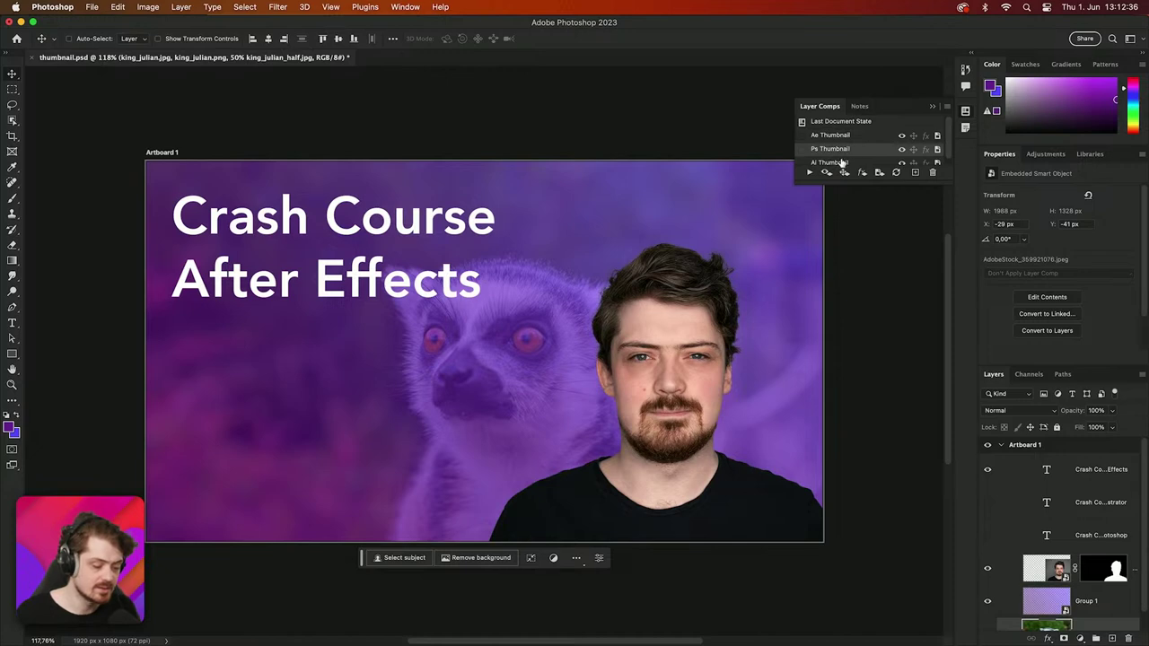
{"action": "left_click", "coordinate": [801, 162]}
{"action": "left_click", "coordinate": [801, 149]}
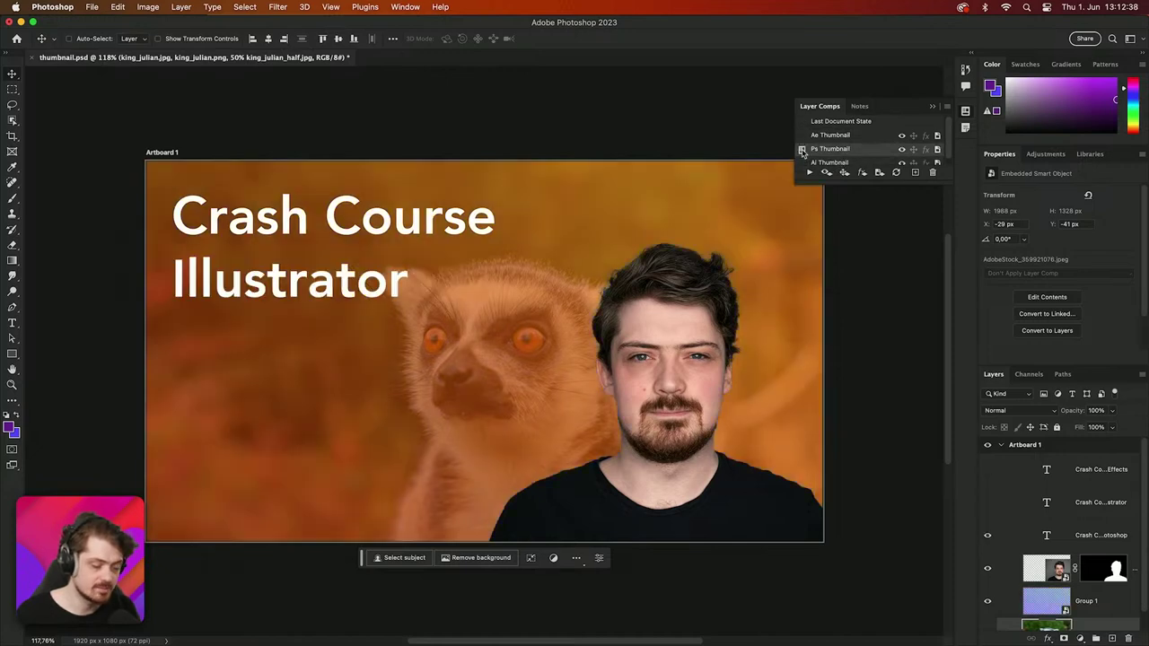
{"action": "left_click", "coordinate": [801, 135]}
{"action": "left_click", "coordinate": [802, 149]}
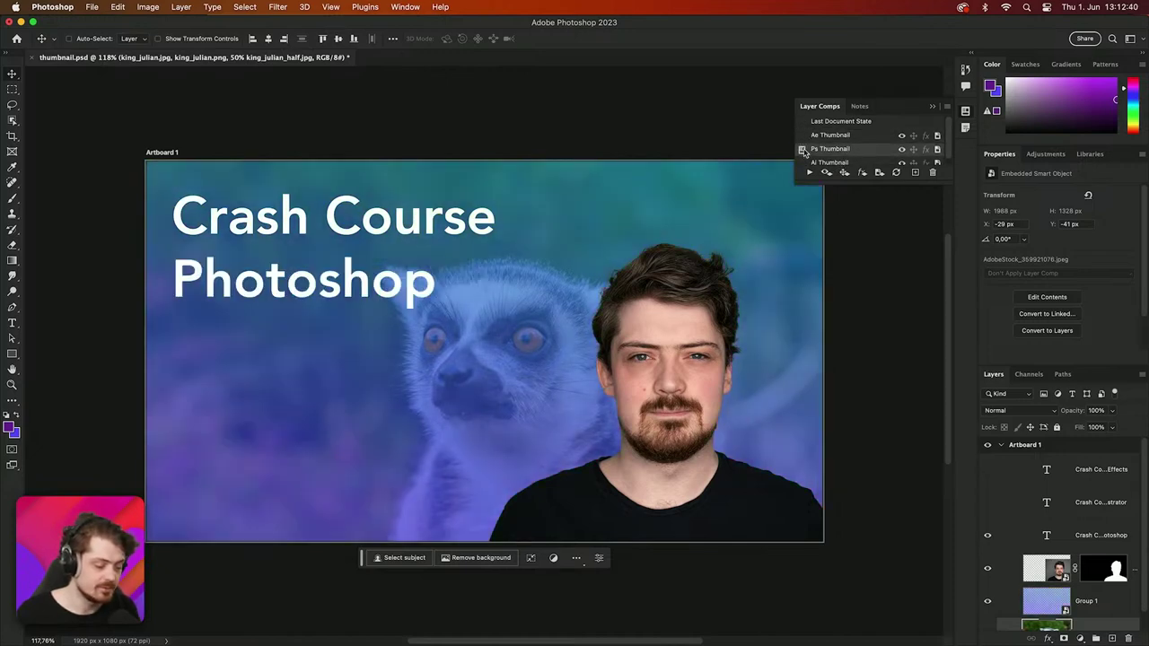
{"action": "left_click", "coordinate": [801, 162]}
{"action": "left_click", "coordinate": [801, 149]}
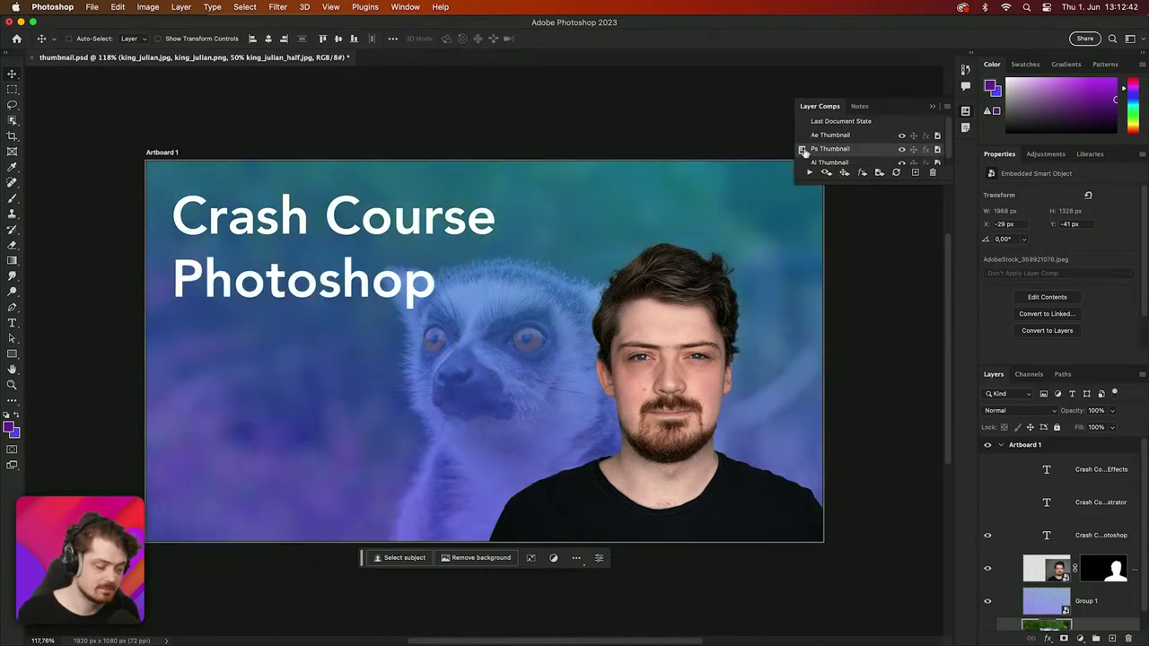
{"action": "left_click", "coordinate": [802, 135]}
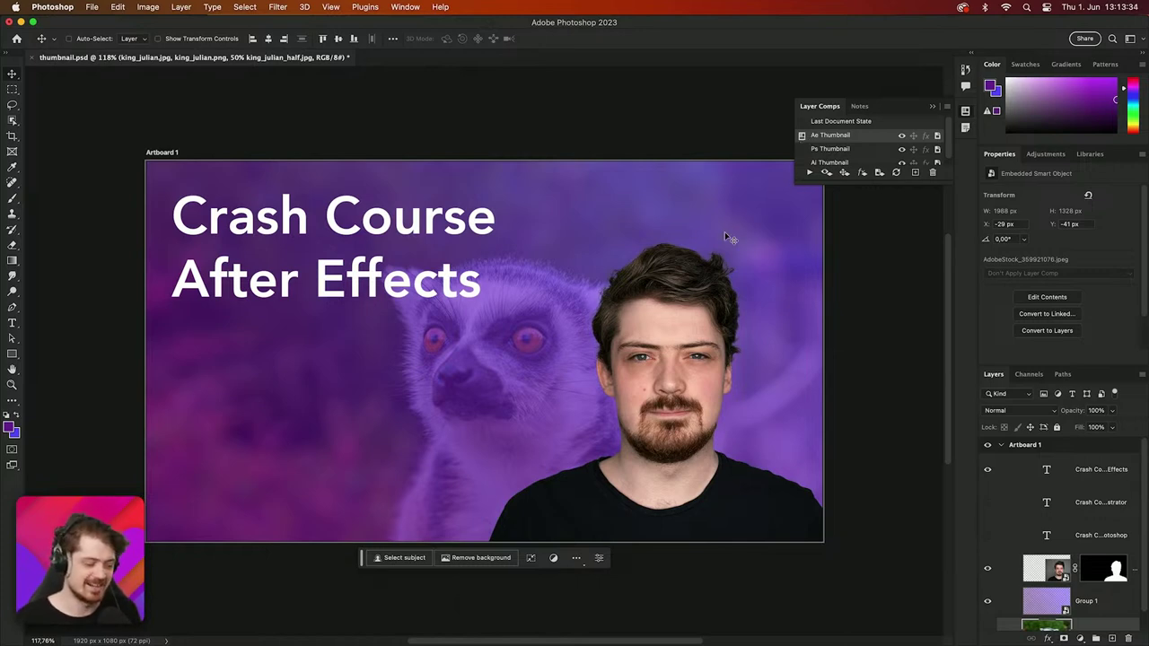
Step: Show the File > Automate submenu containing Contact Sheet II
{"action": "left_click", "coordinate": [92, 6]}
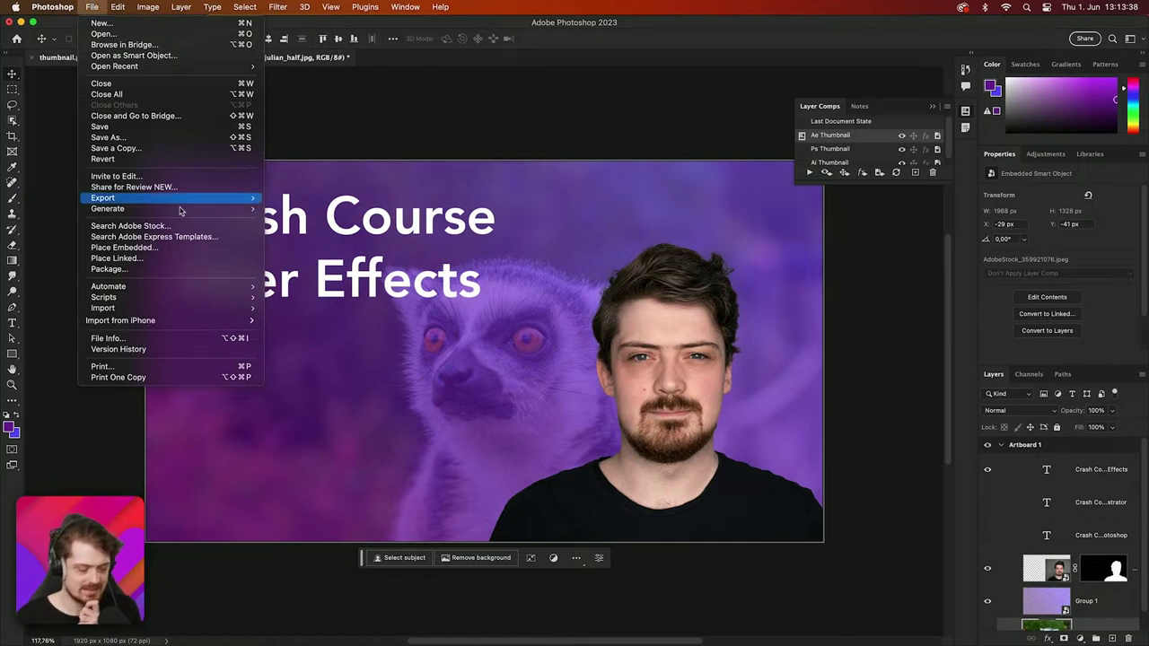
{"action": "mouse_move", "coordinate": [215, 289]}
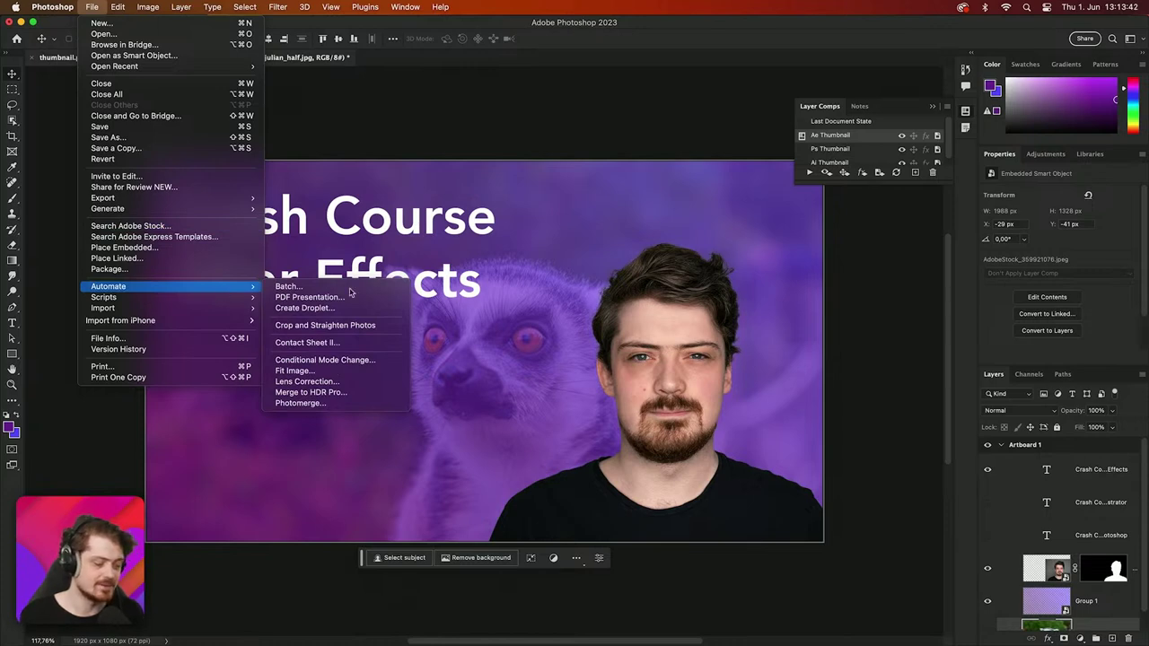
Step: Run Contact Sheet II using the hosts folder from the network share's sync > Automation as source
{"action": "left_click", "coordinate": [376, 346]}
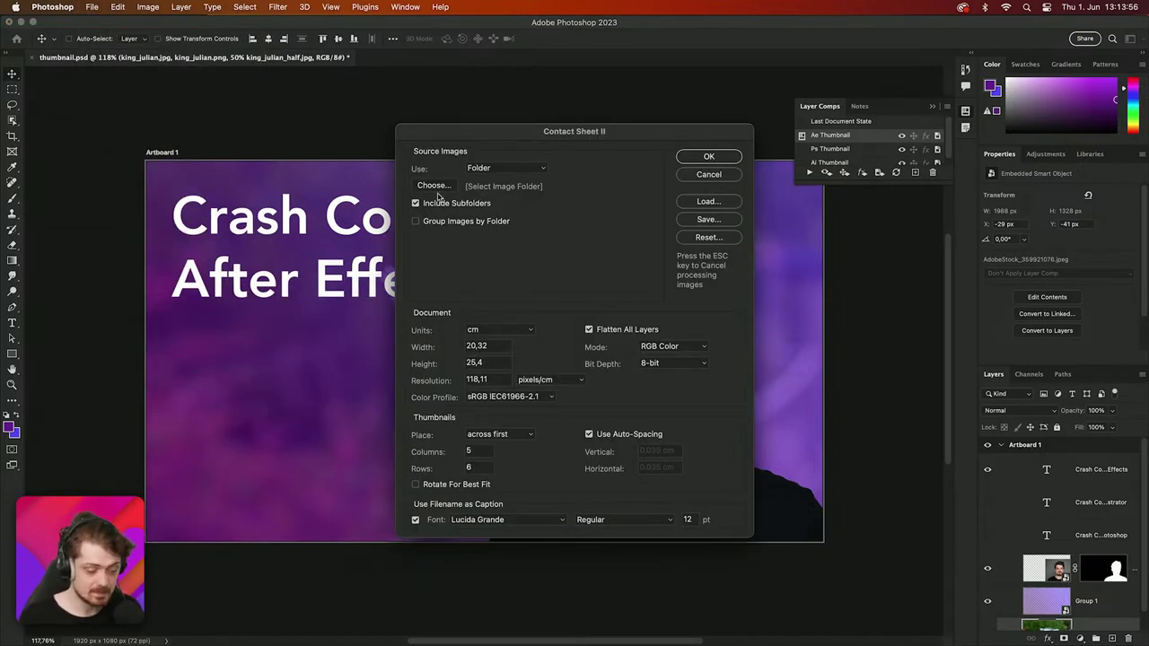
{"action": "left_click", "coordinate": [434, 186]}
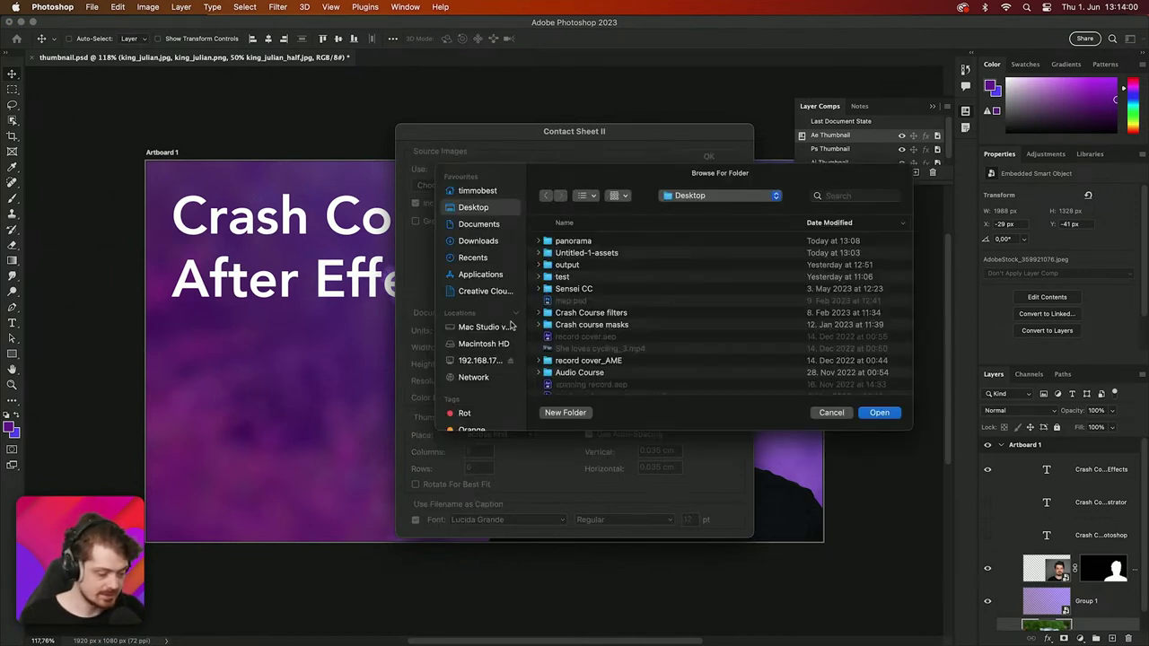
{"action": "left_click", "coordinate": [480, 361]}
{"action": "double_click", "coordinate": [561, 259]}
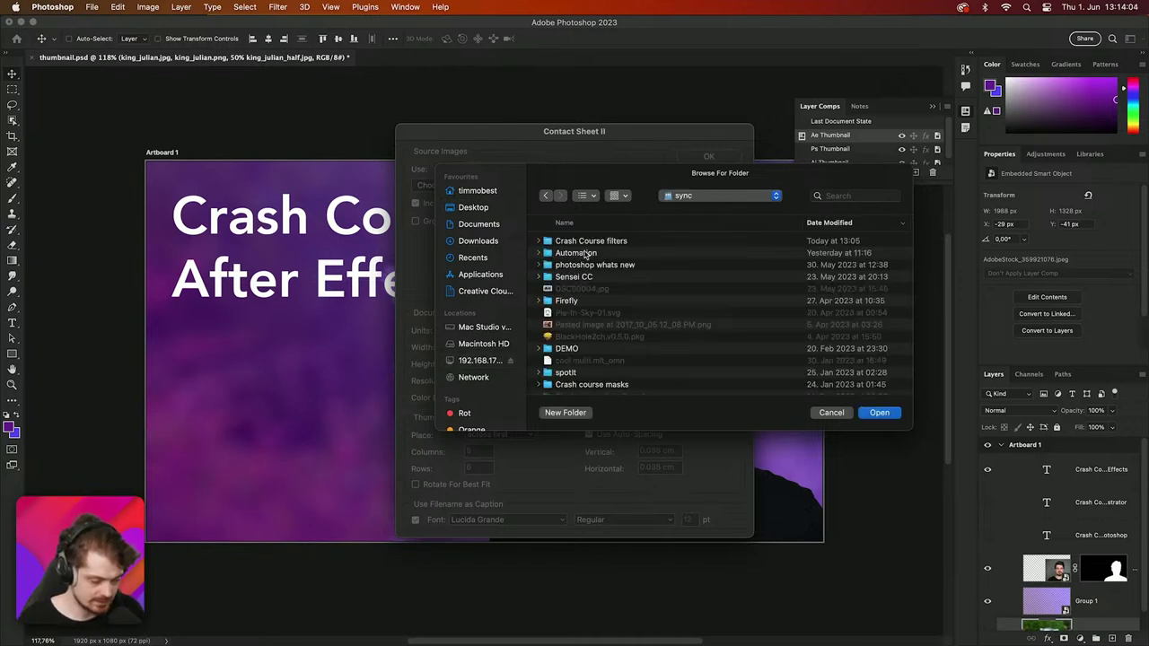
{"action": "double_click", "coordinate": [582, 253]}
{"action": "left_click", "coordinate": [571, 244]}
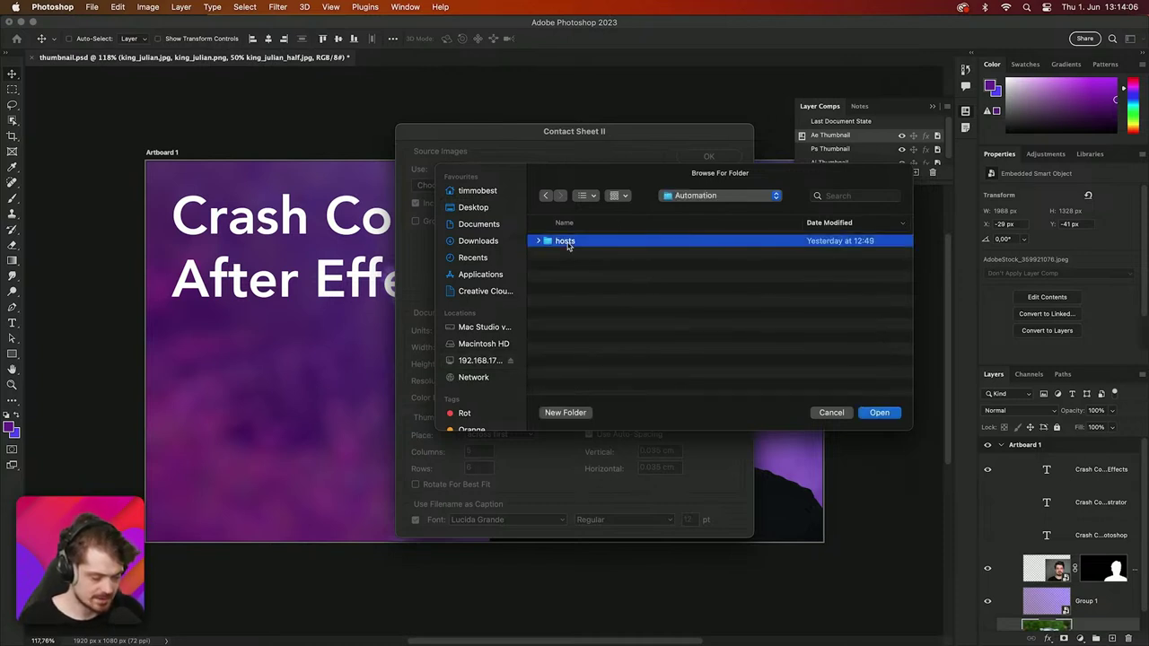
{"action": "left_click", "coordinate": [878, 413]}
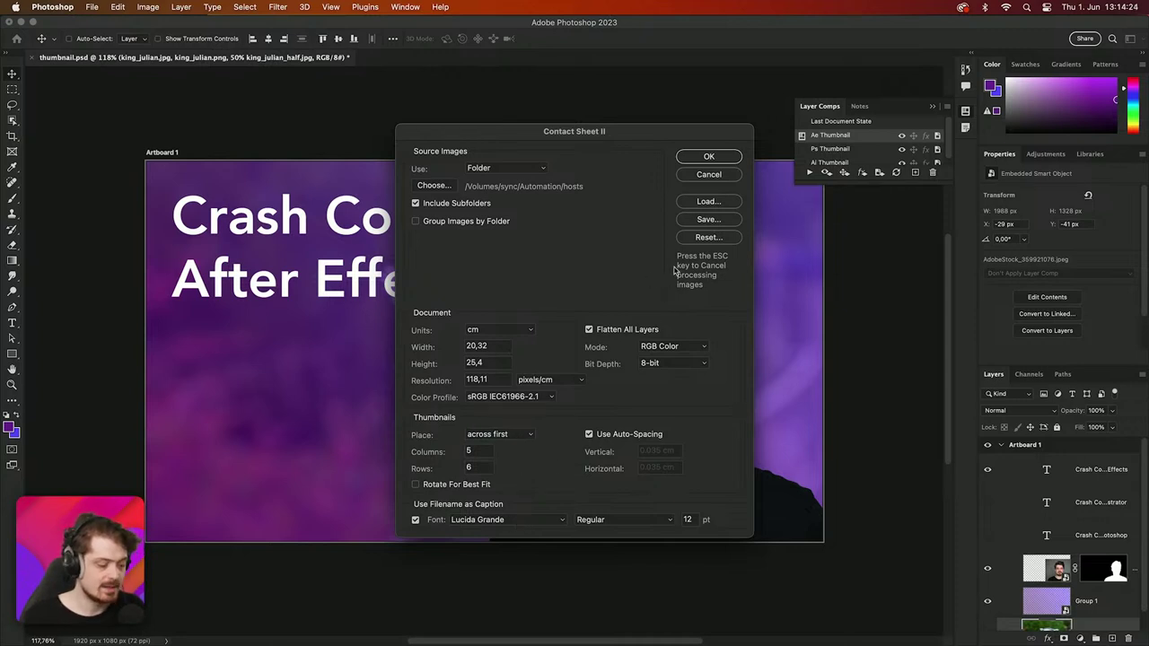
{"action": "left_click", "coordinate": [694, 160]}
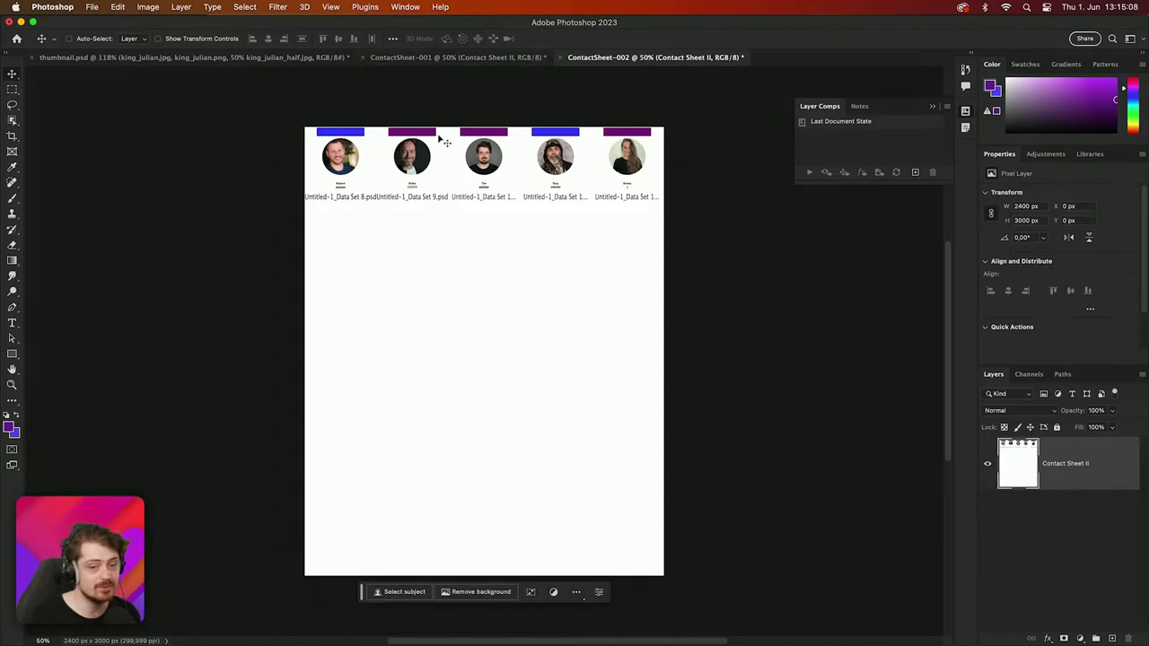
Step: Switch to ContactSheet-001 and zoom in and out to inspect the captioned host portraits
{"action": "left_click", "coordinate": [441, 59]}
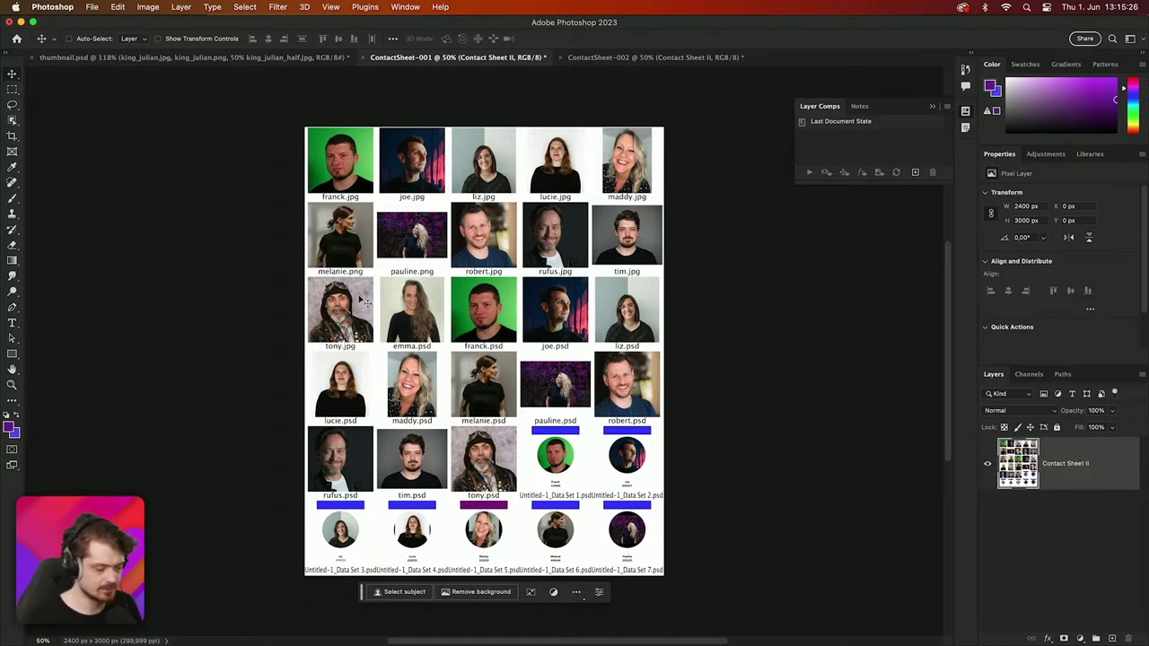
{"action": "scroll", "coordinate": [337, 310], "scroll_direction": "up", "scroll_amount": 1}
{"action": "scroll", "coordinate": [337, 309], "scroll_direction": "up", "scroll_amount": 8}
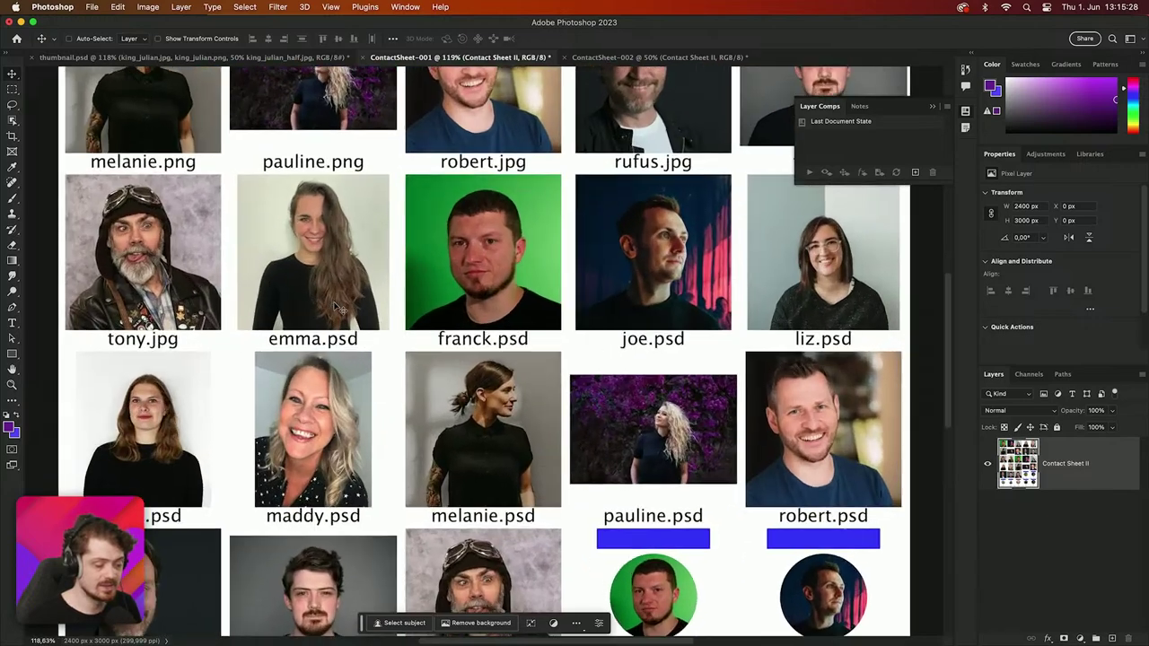
{"action": "scroll", "coordinate": [339, 309], "scroll_direction": "down", "scroll_amount": 8}
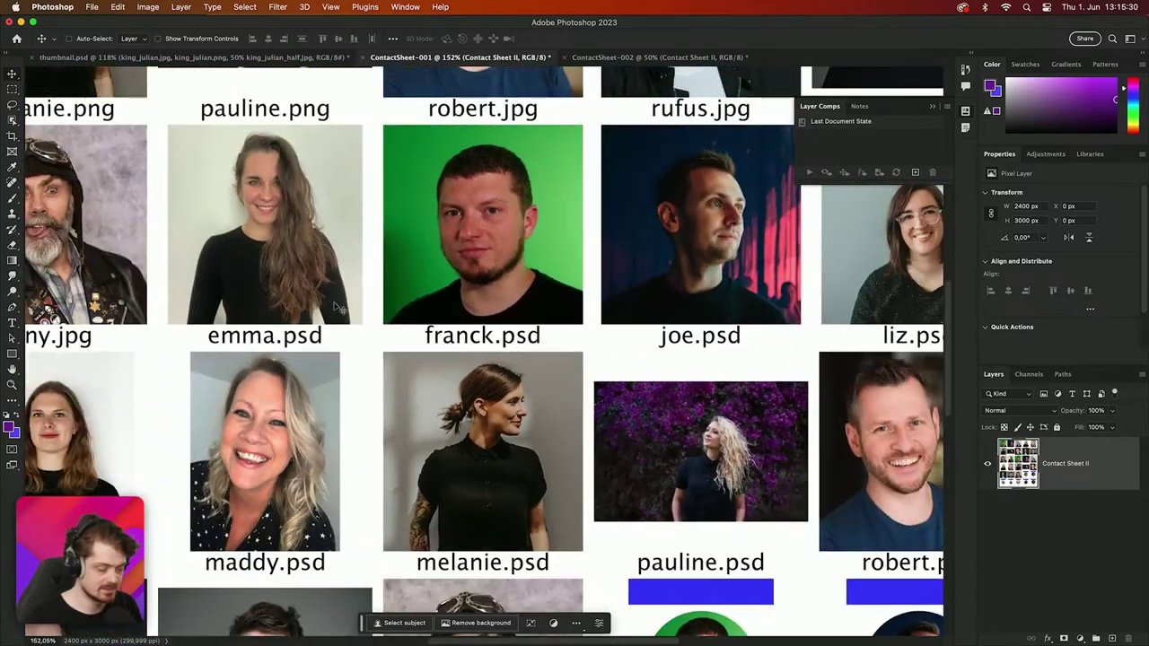